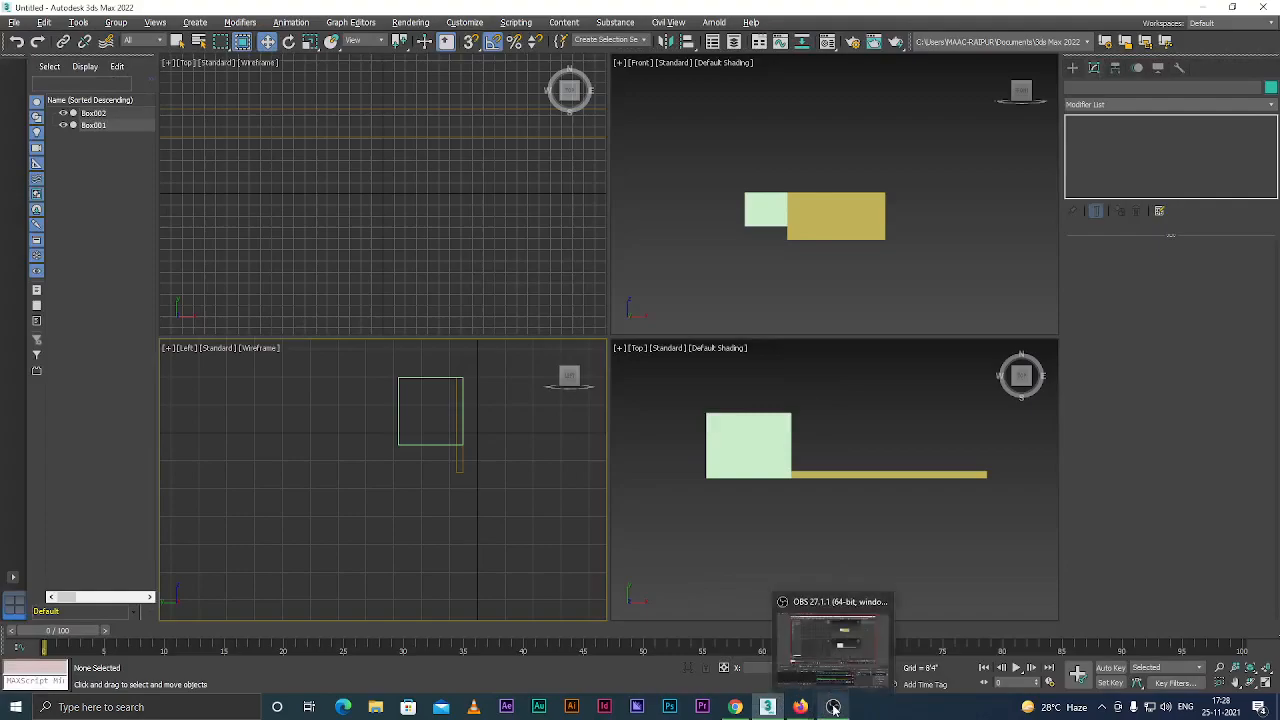
mouse_move(820, 667)
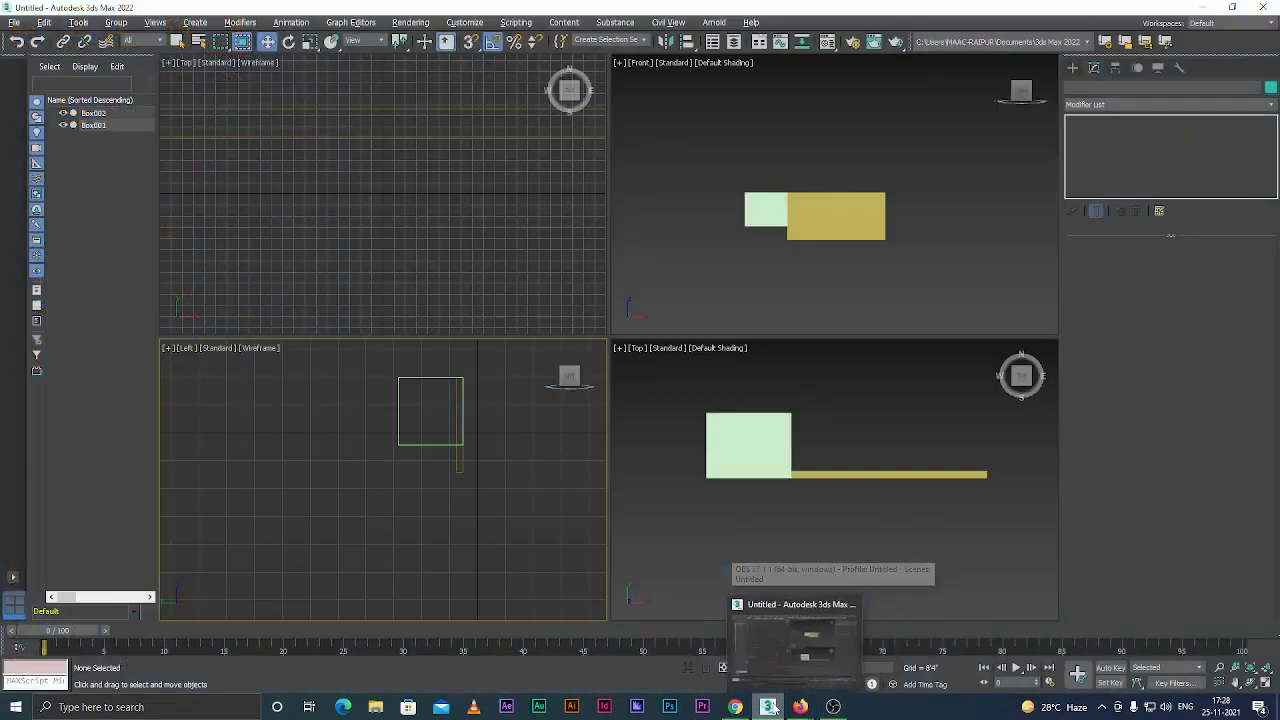
click(692, 538)
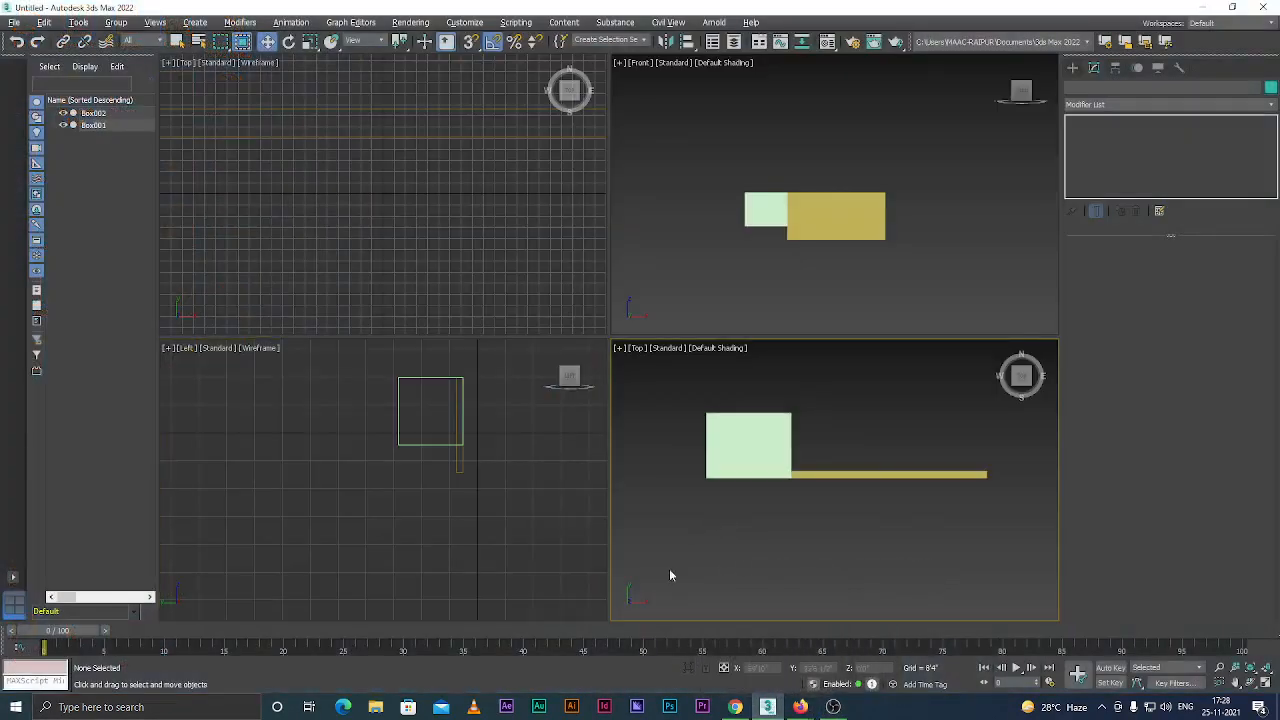
scroll(654, 446, down, 5)
scroll(669, 449, up, 3)
scroll(676, 440, down, 3)
scroll(700, 400, up, 3)
scroll(713, 470, down, 1)
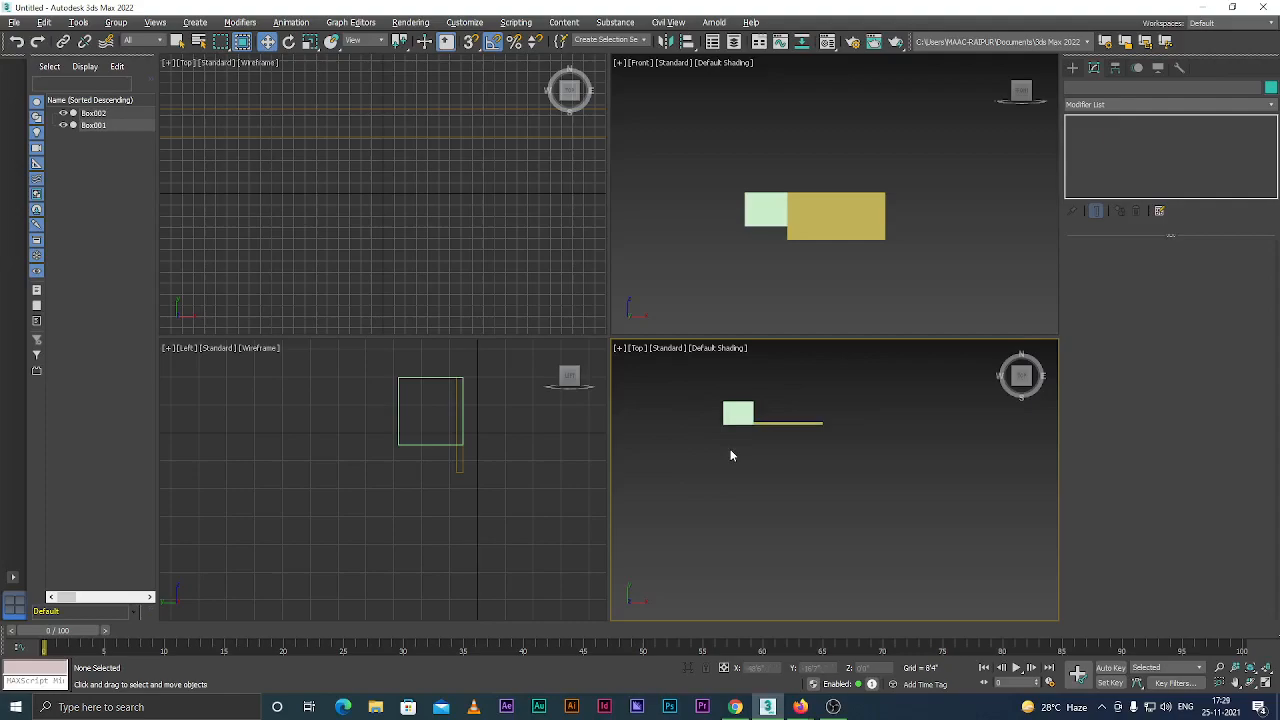
click(832, 706)
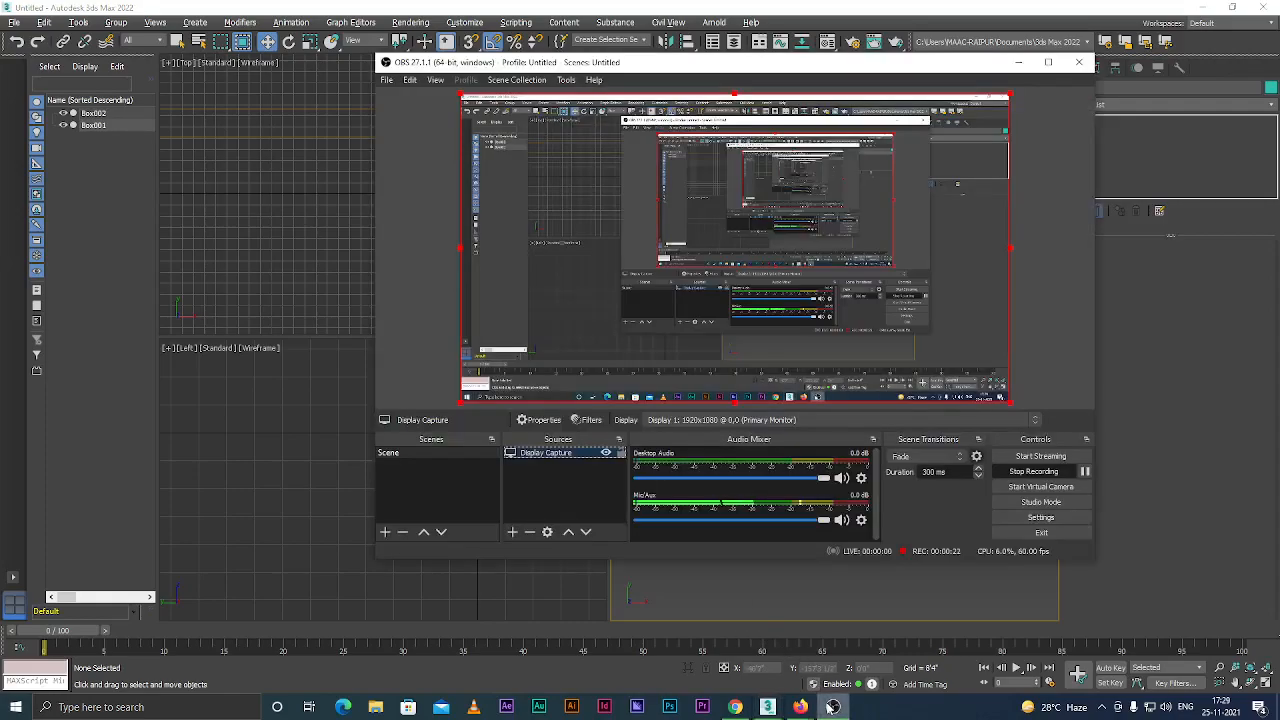
click(767, 706)
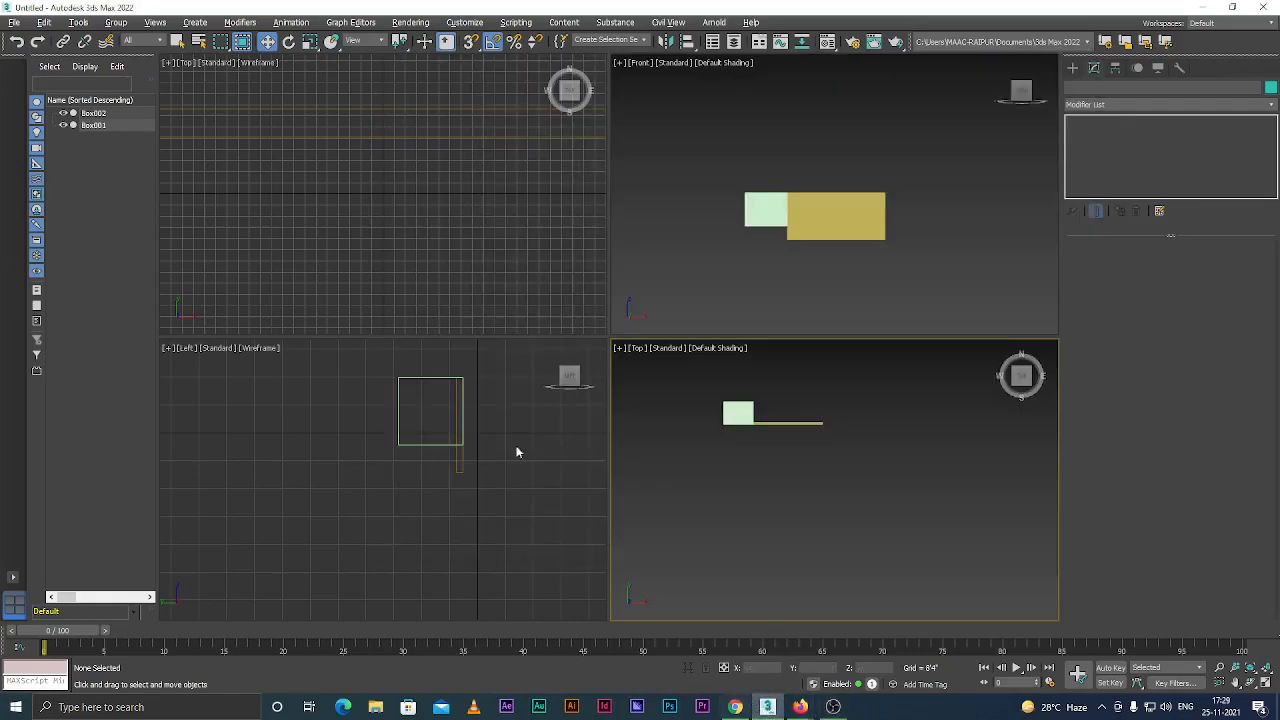
scroll(700, 515, down, 2)
scroll(717, 505, up, 6)
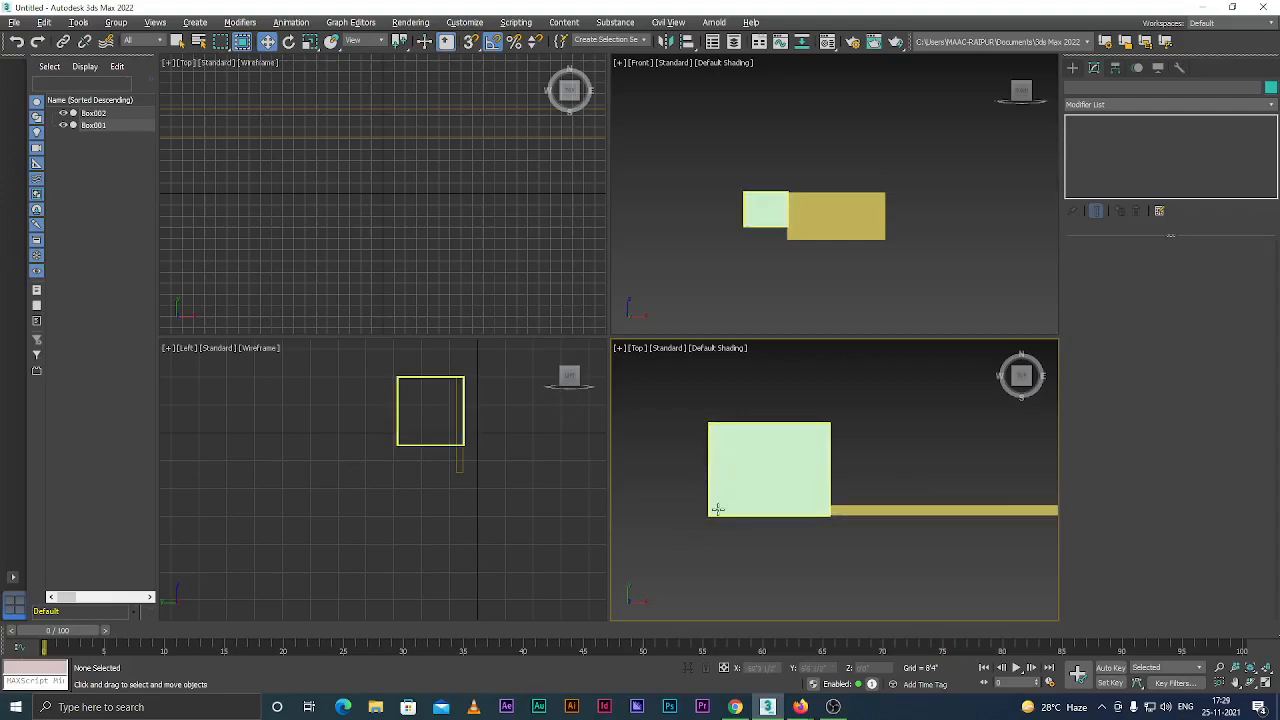
Orbit the shaded Top viewport around the two boxes, maximize it, and return to the four-viewport layout.
alt+middle_drag(723, 517, 740, 537)
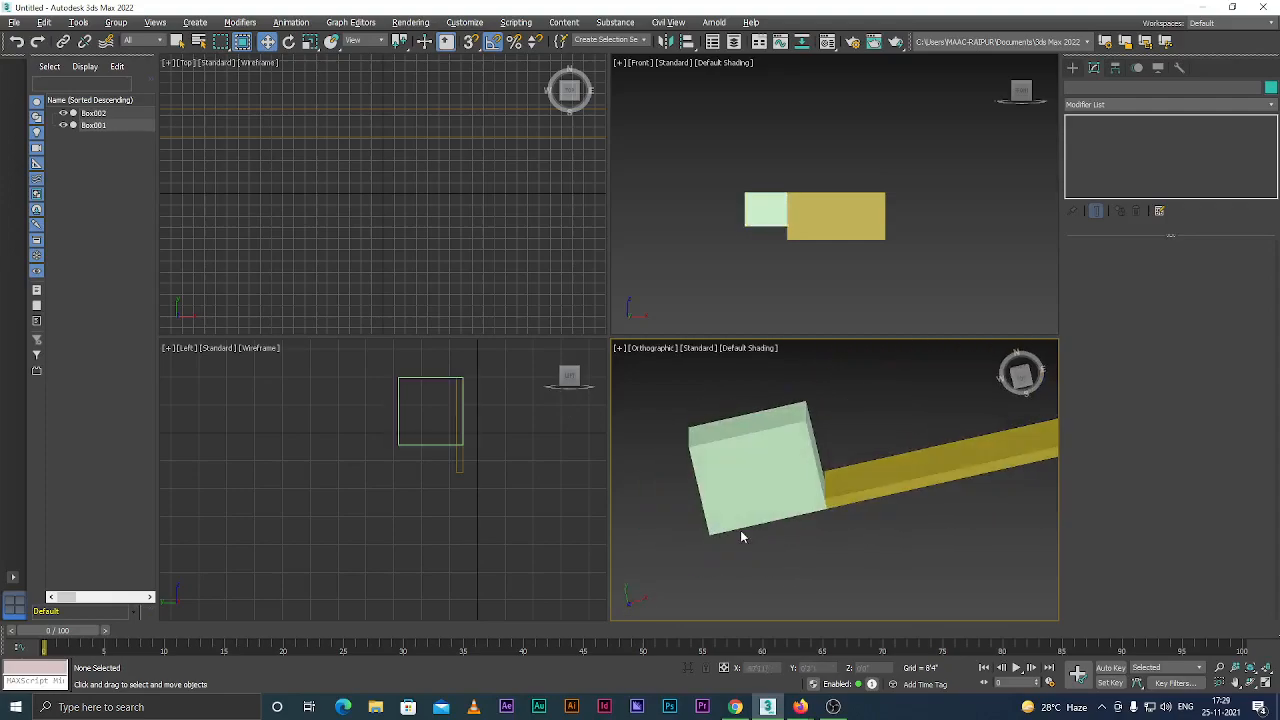
key(alt+w)
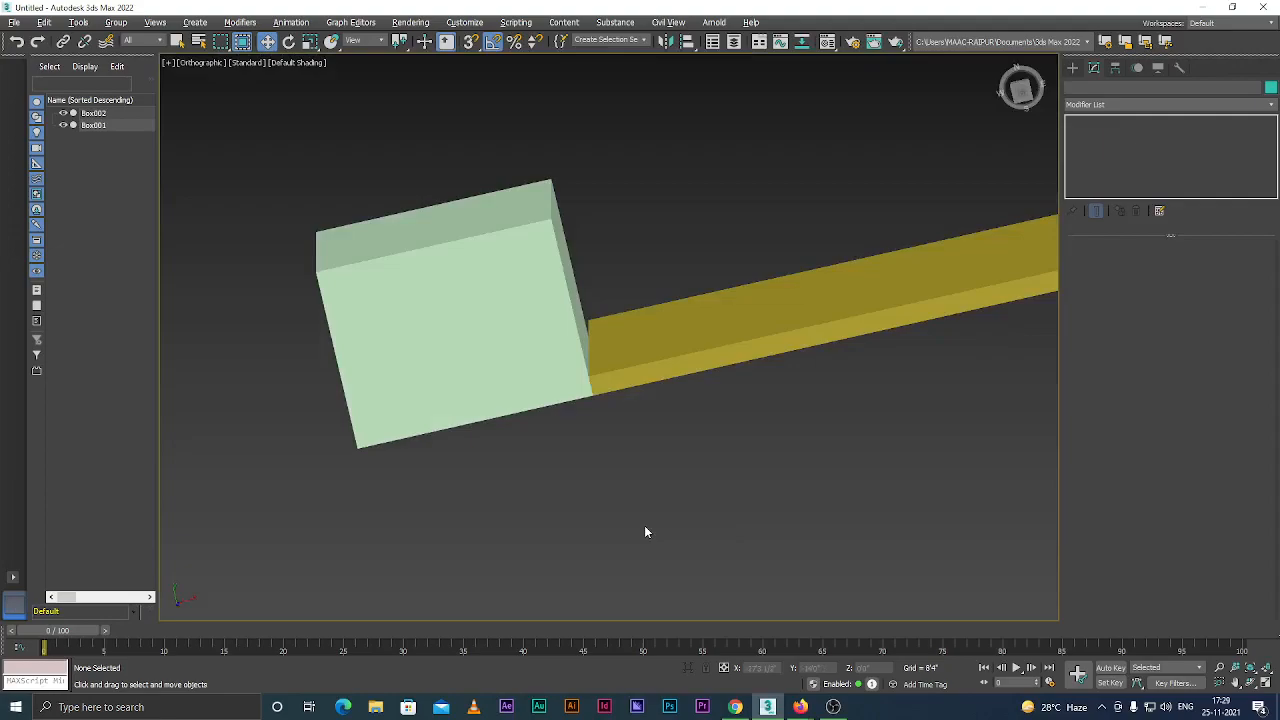
key(alt+w)
scroll(700, 551, down, 5)
scroll(737, 517, up, 2)
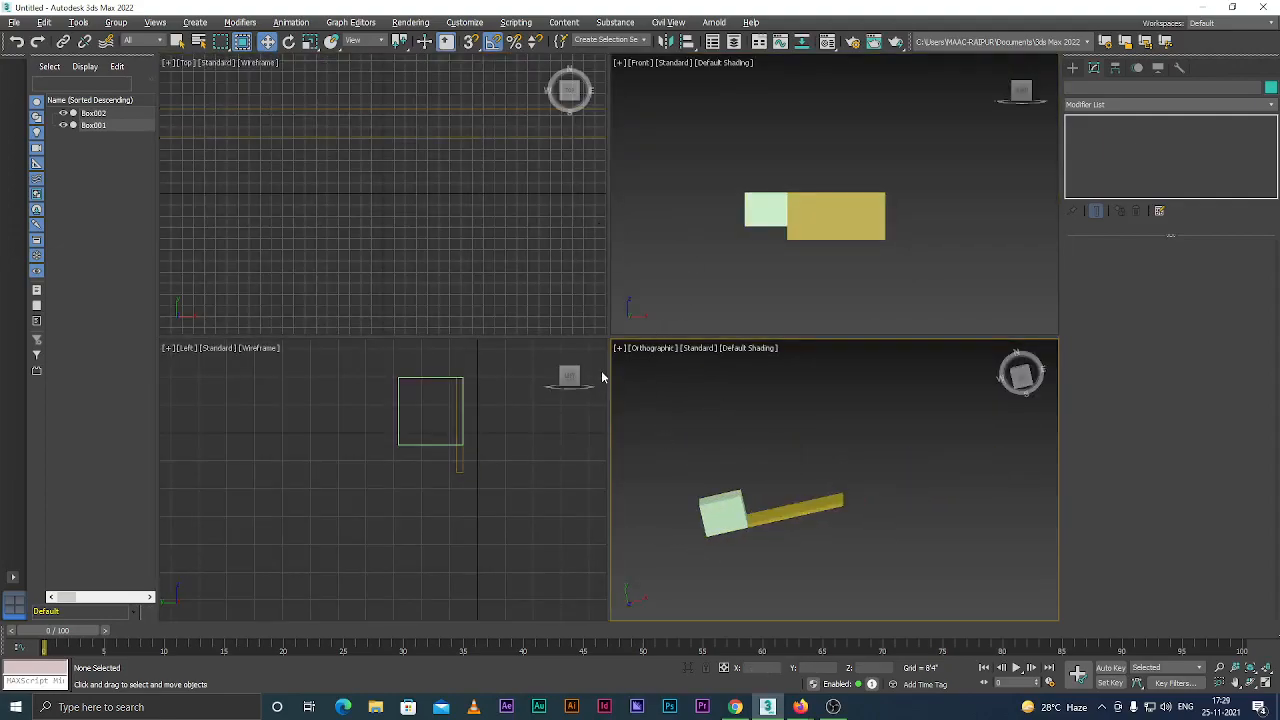
Change the viewport layout to two small stacked viewports beside one tall viewport.
click(15, 604)
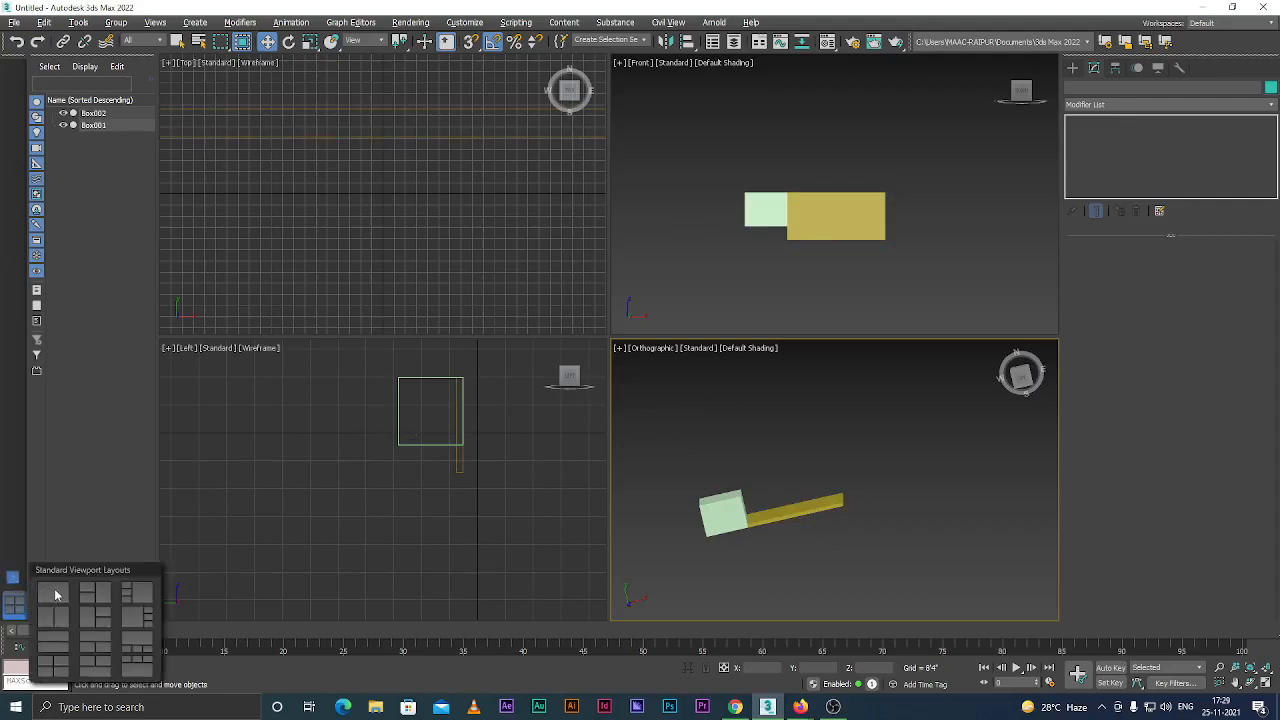
click(103, 597)
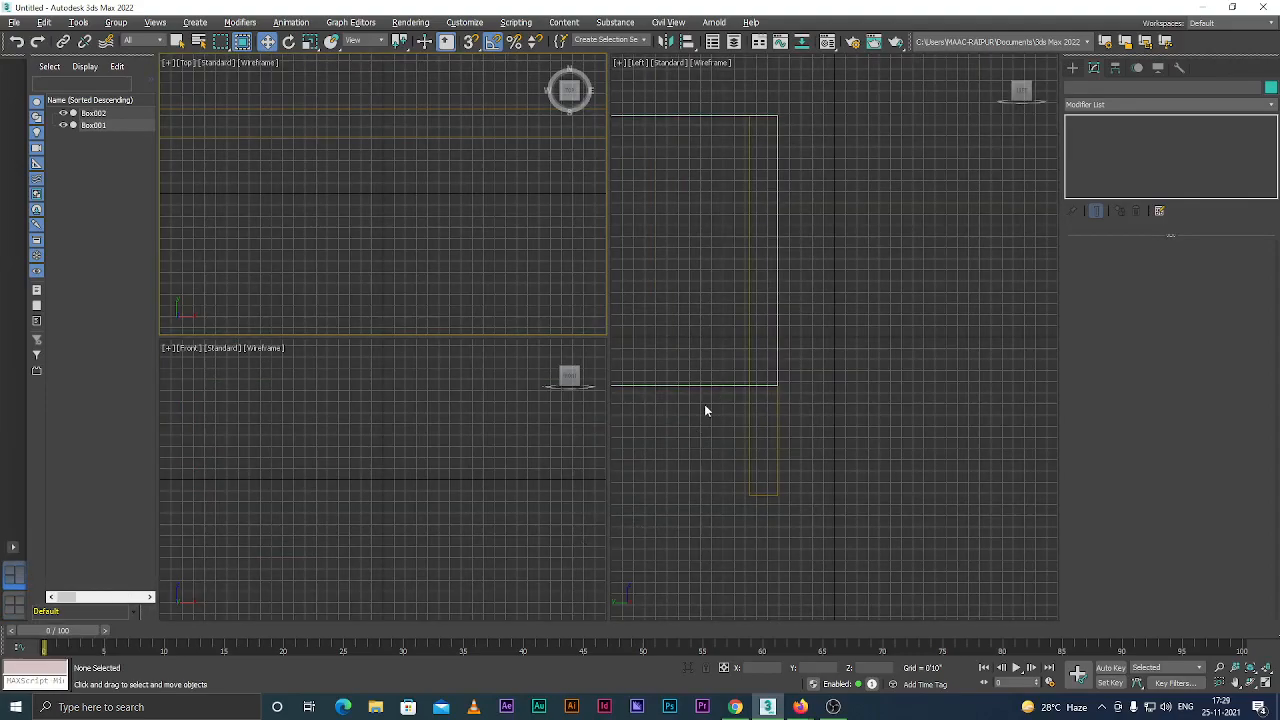
scroll(704, 405, down, 3)
scroll(697, 414, up, 2)
Set the tall viewport to the Top view and the upper small viewport to the Left view.
click(866, 415)
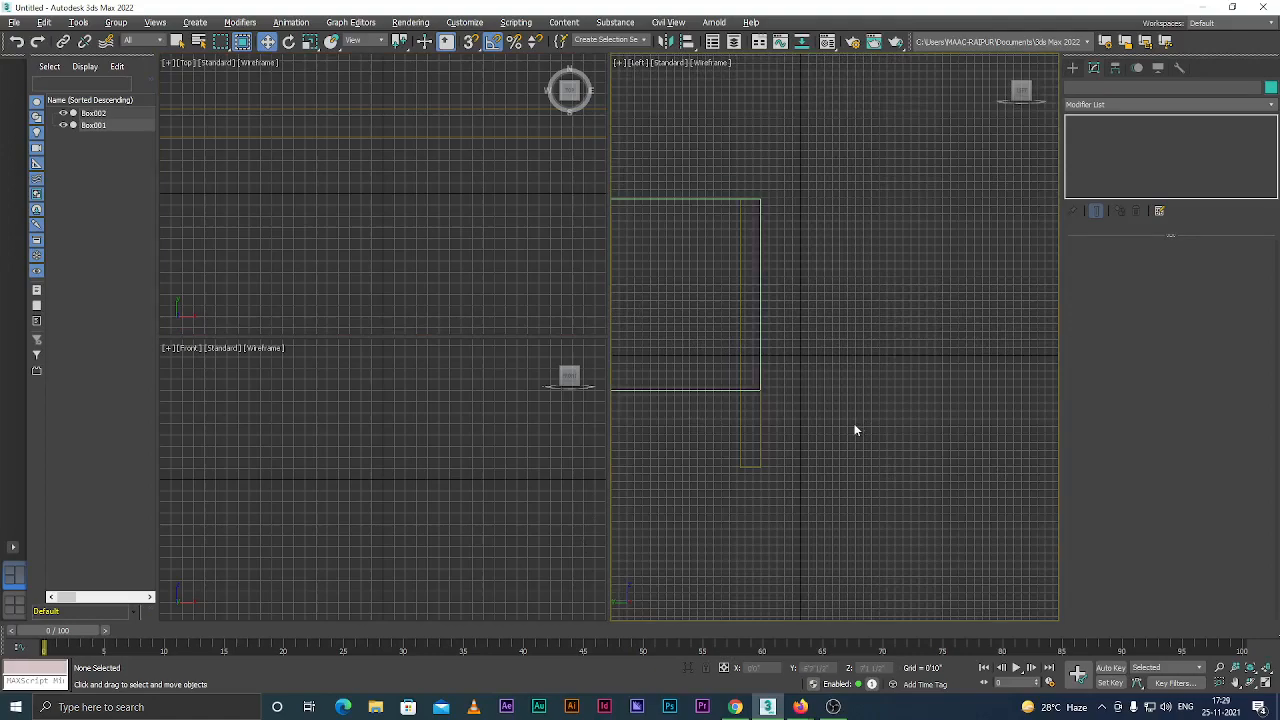
key(t)
click(413, 283)
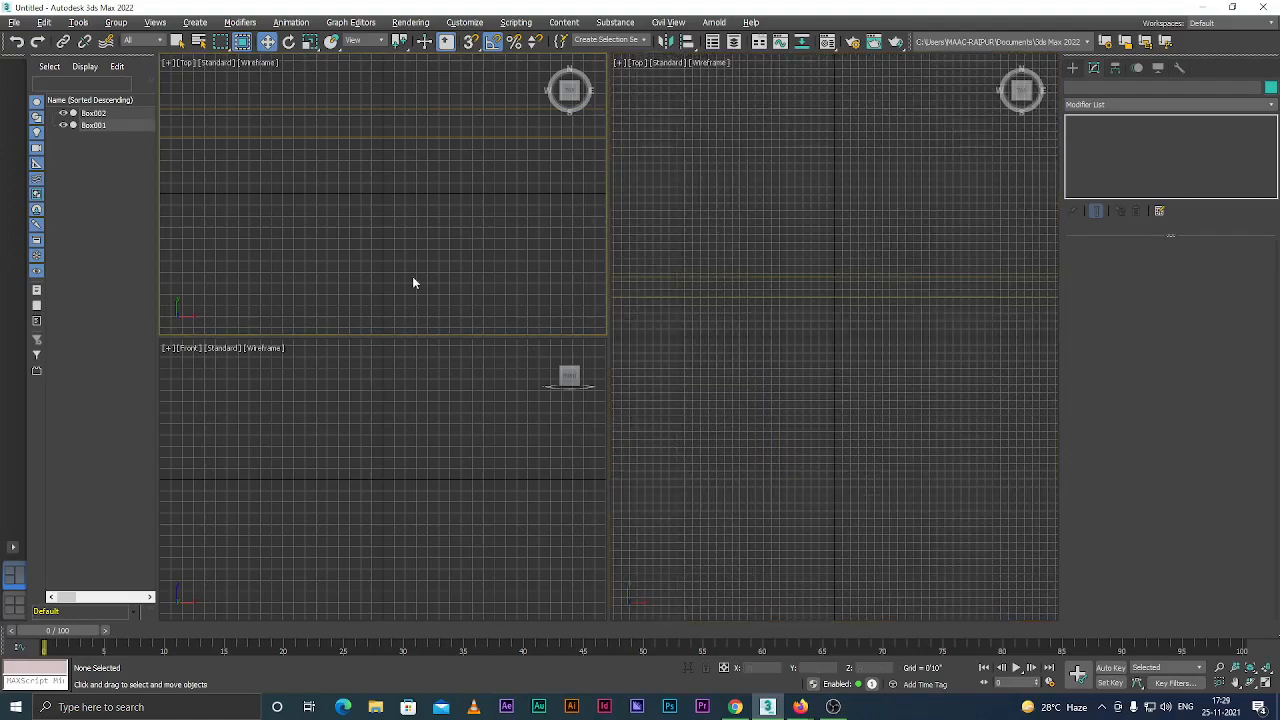
key(l)
click(422, 452)
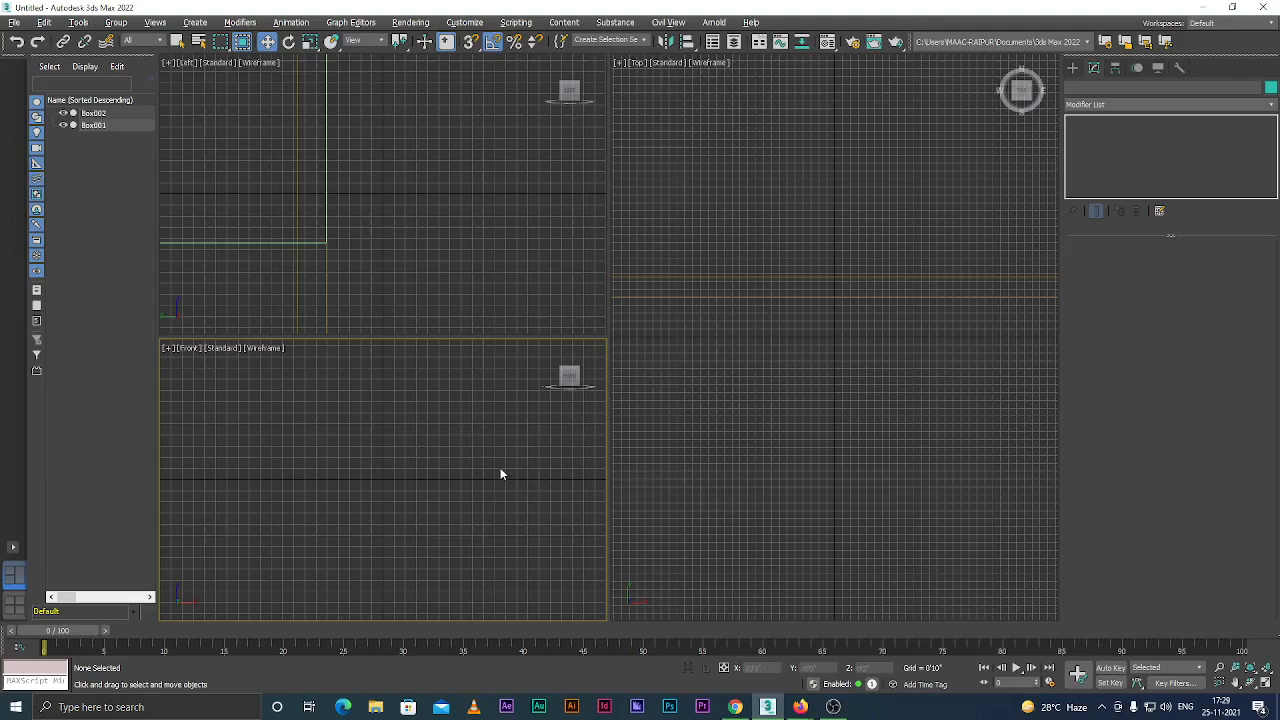
Display the tall Top viewport with default shading and edged faces, and hide its grid.
scroll(696, 437, down, 3)
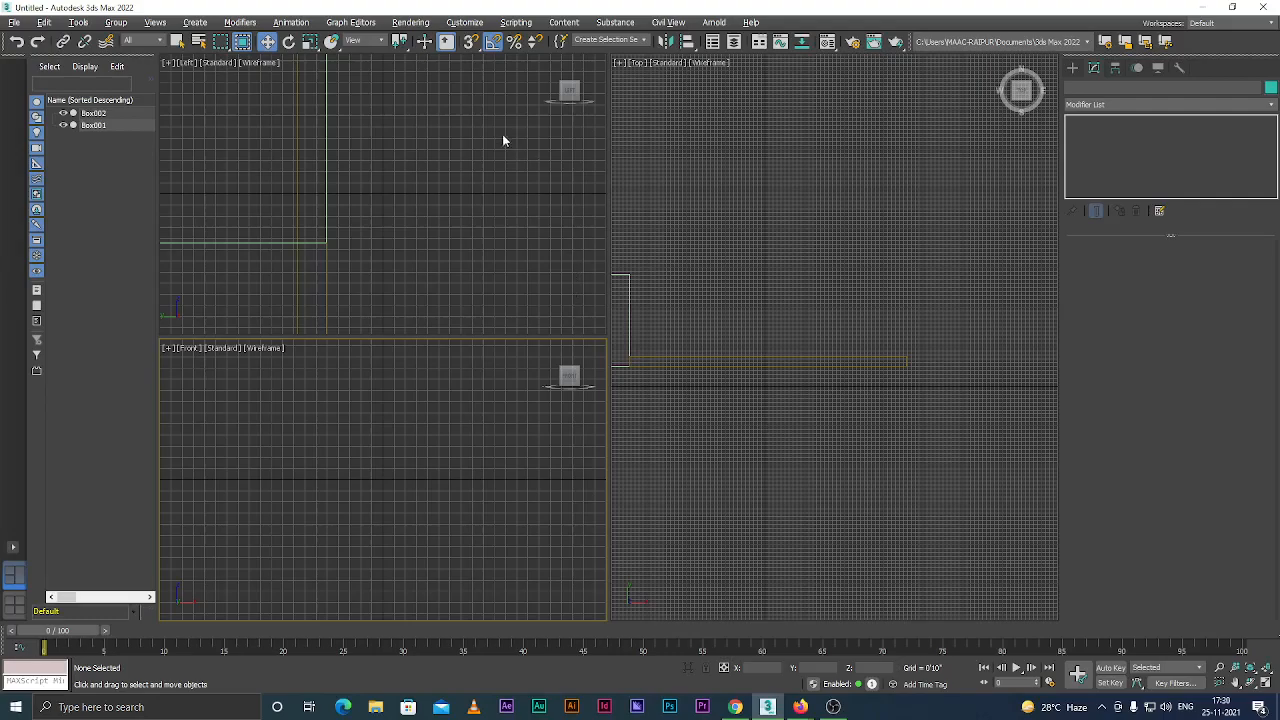
click(494, 42)
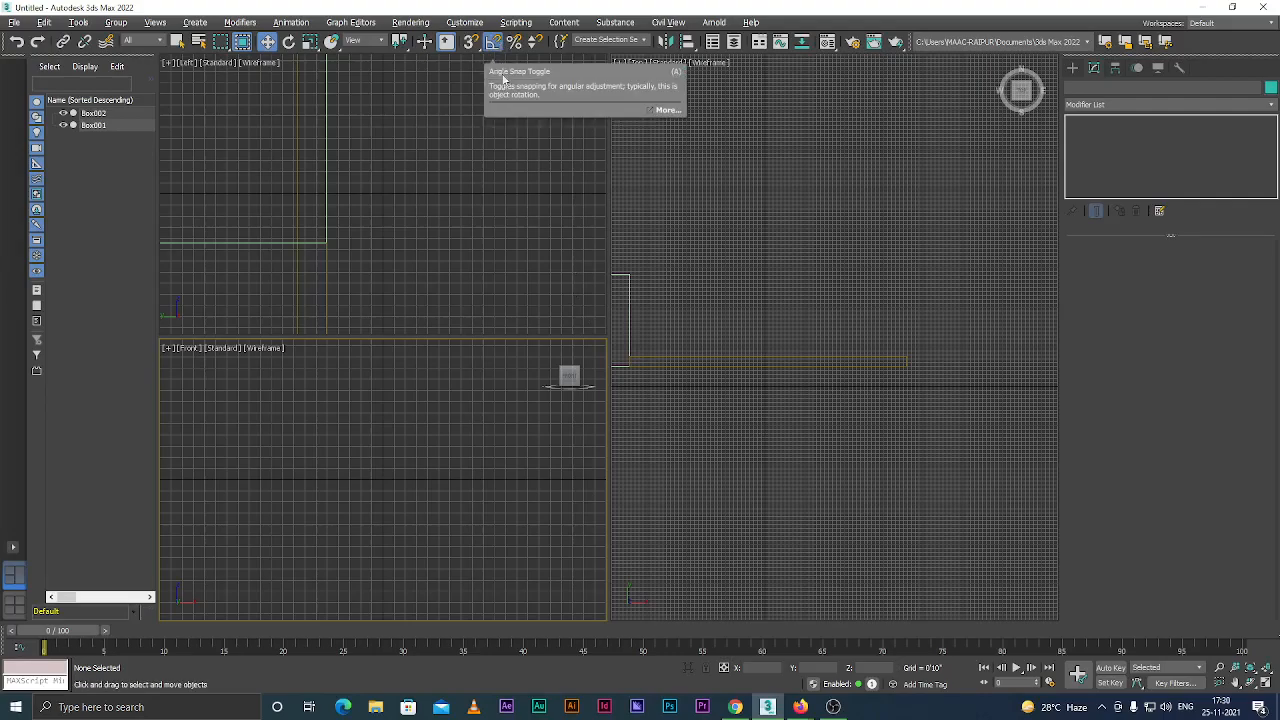
scroll(785, 474, down, 3)
scroll(768, 478, down, 3)
scroll(729, 468, up, 5)
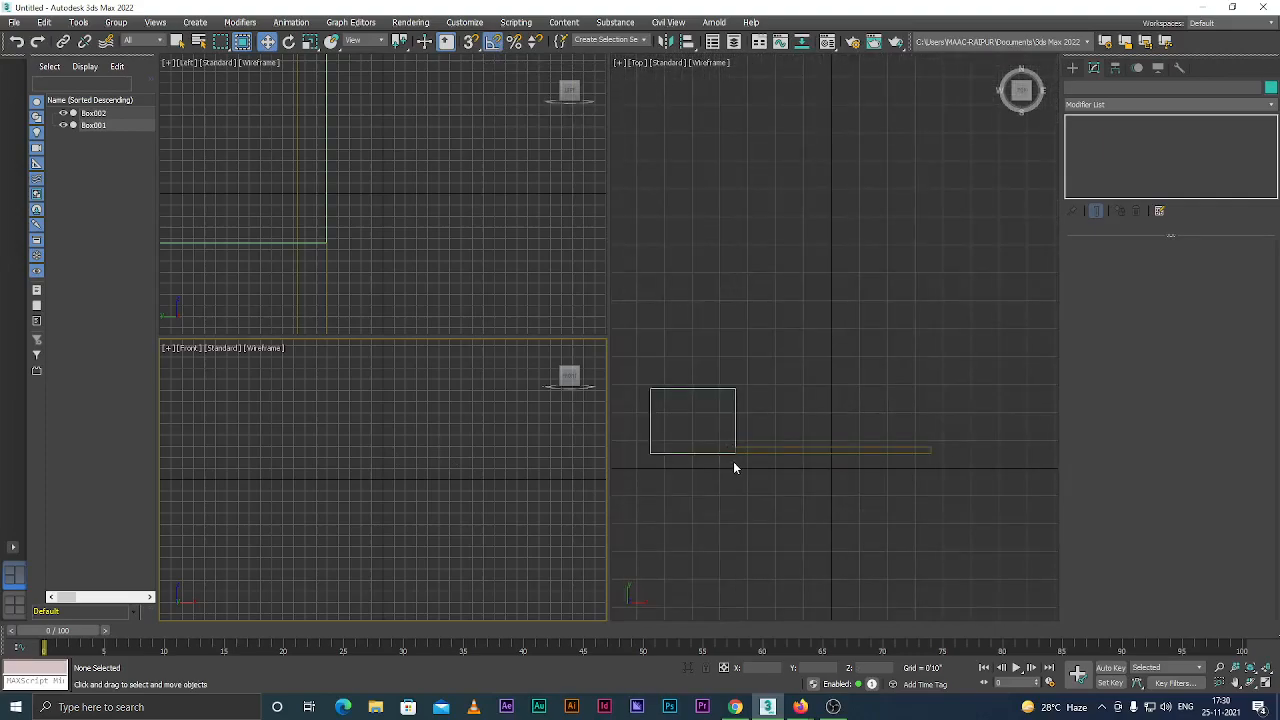
click(733, 461)
key(F3)
key(F3)
key(F3)
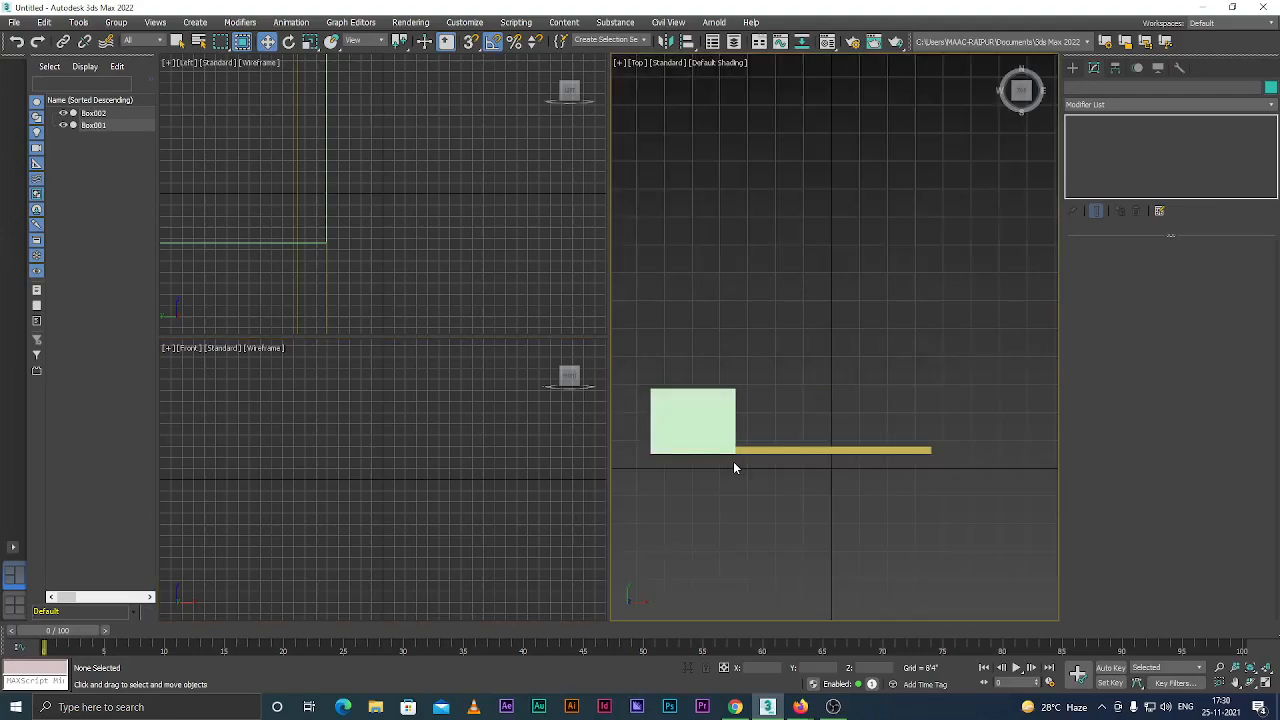
key(g)
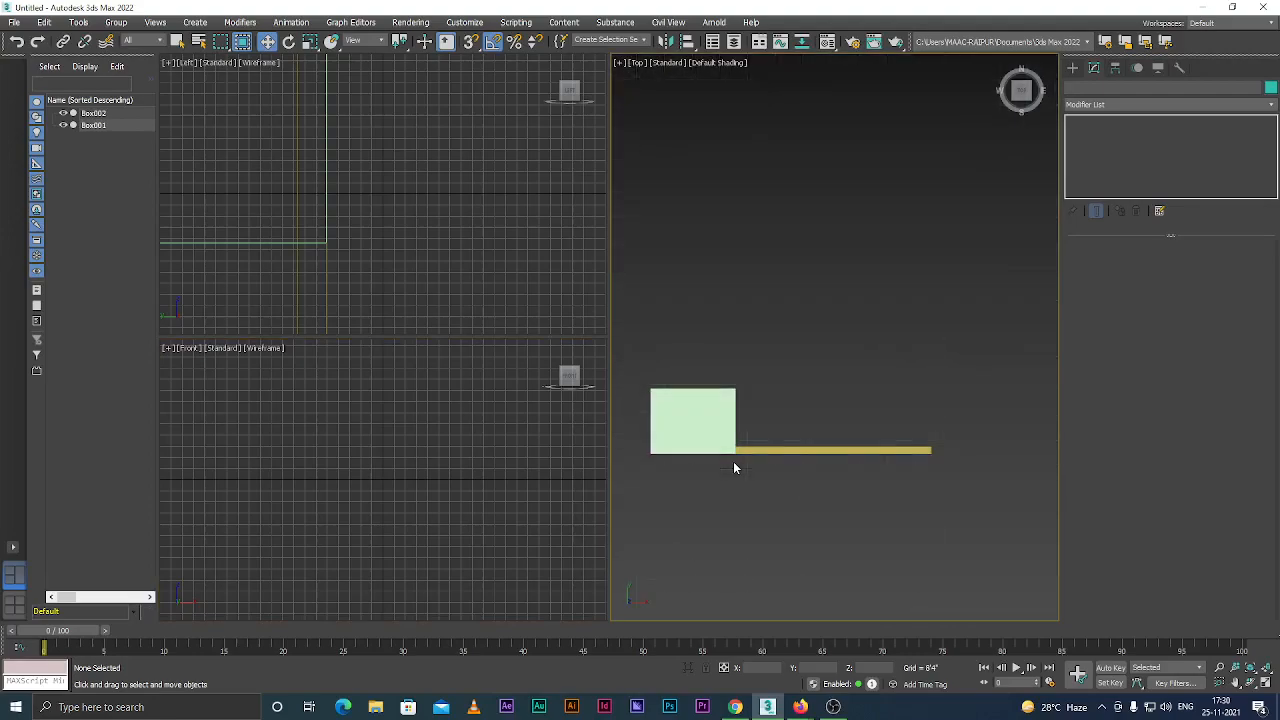
key(F4)
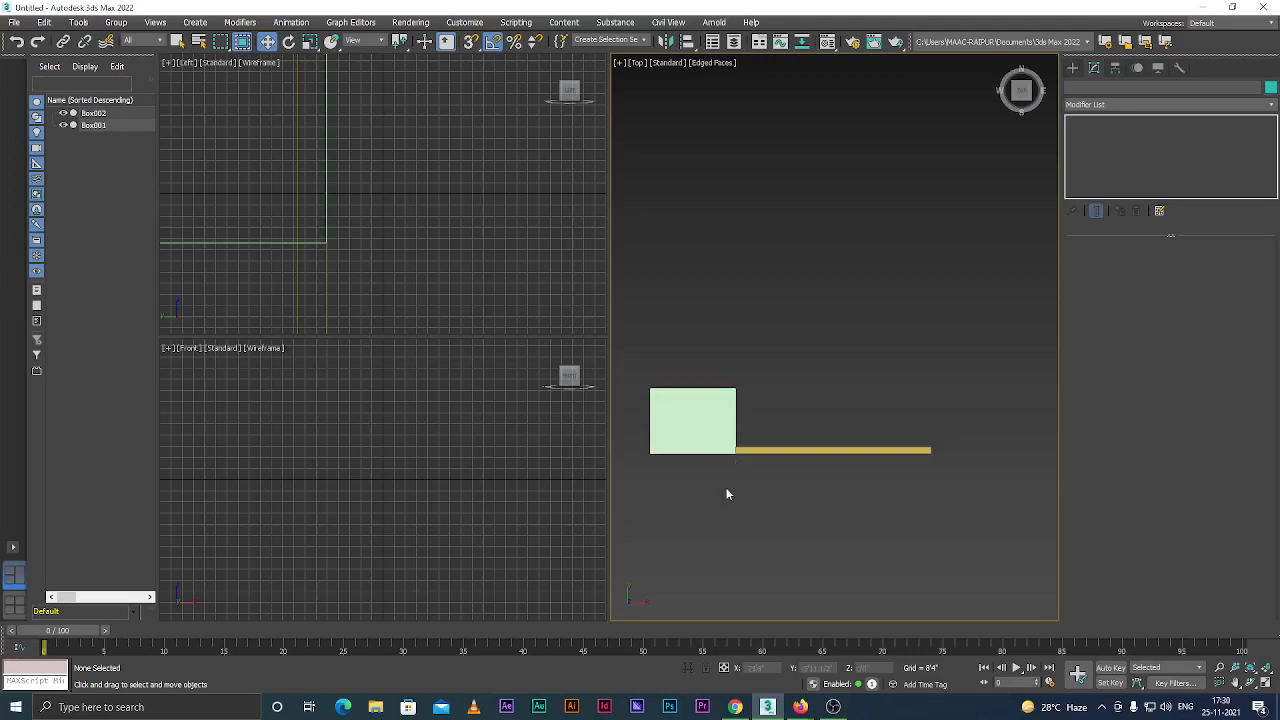
Examine a corner of the light green box up close with edged faces switched off and back on.
alt+middle_drag(727, 494, 790, 412)
scroll(734, 451, up, 10)
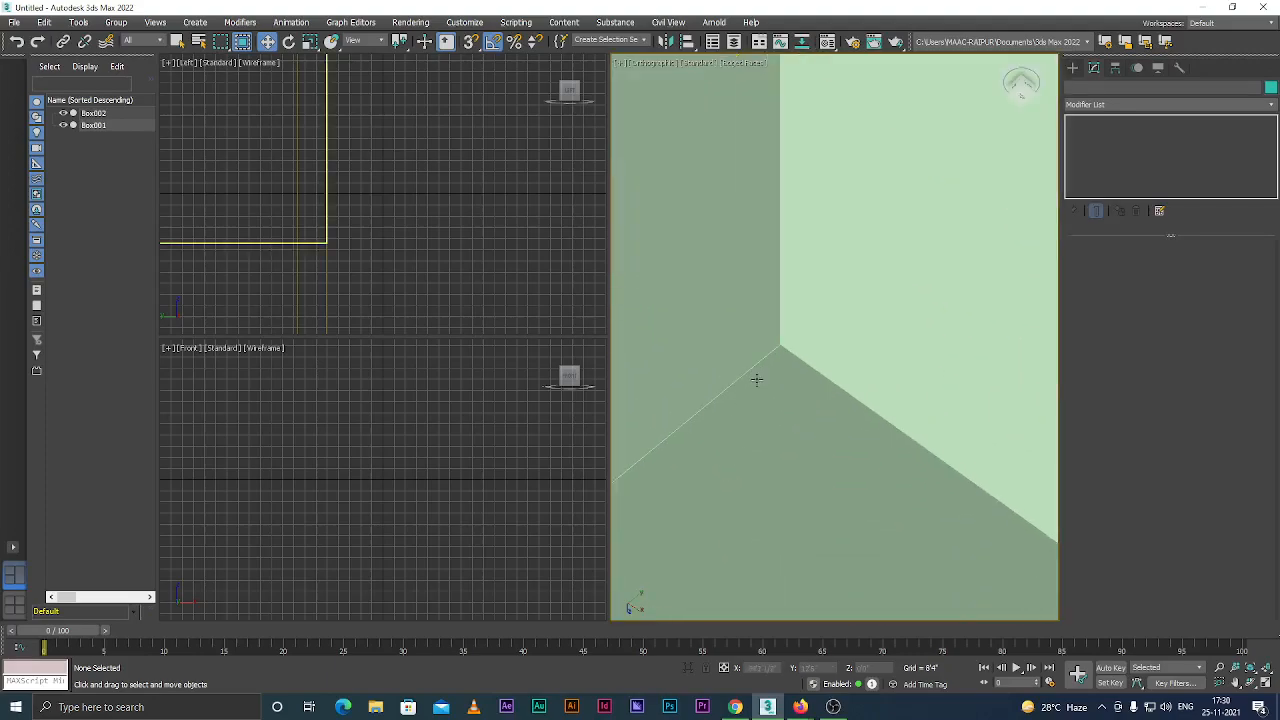
key(F4)
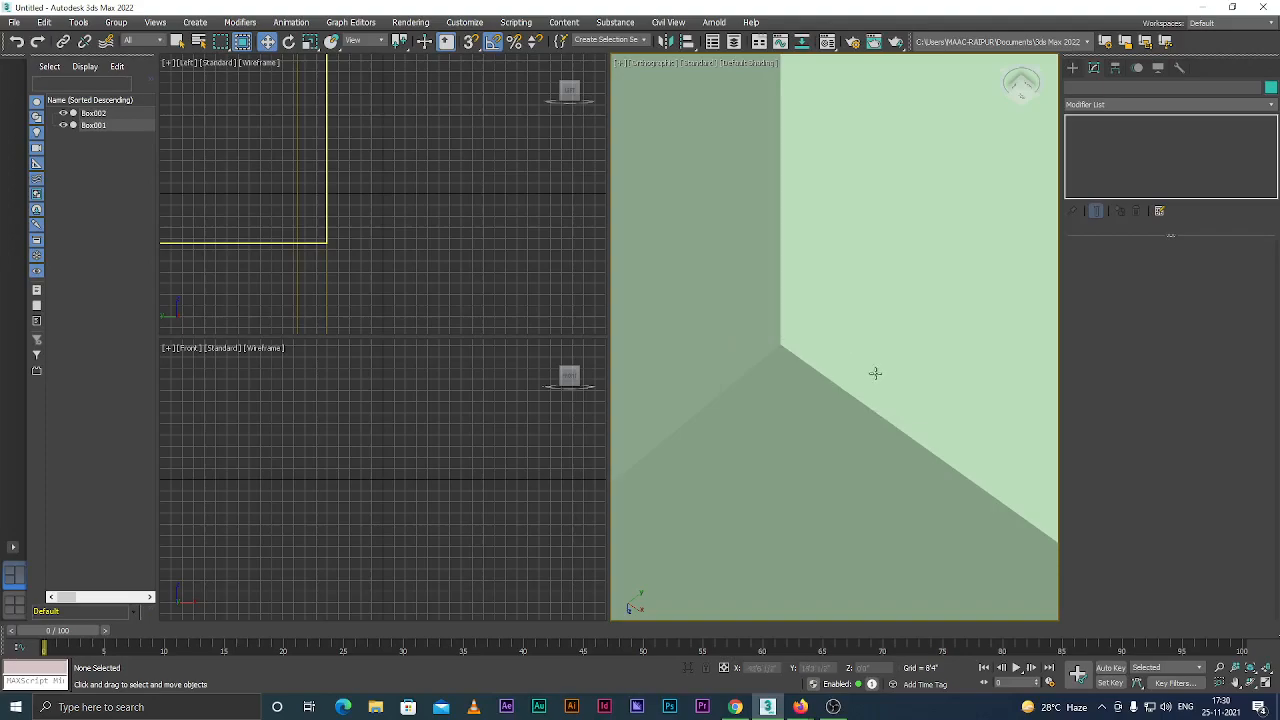
key(F4)
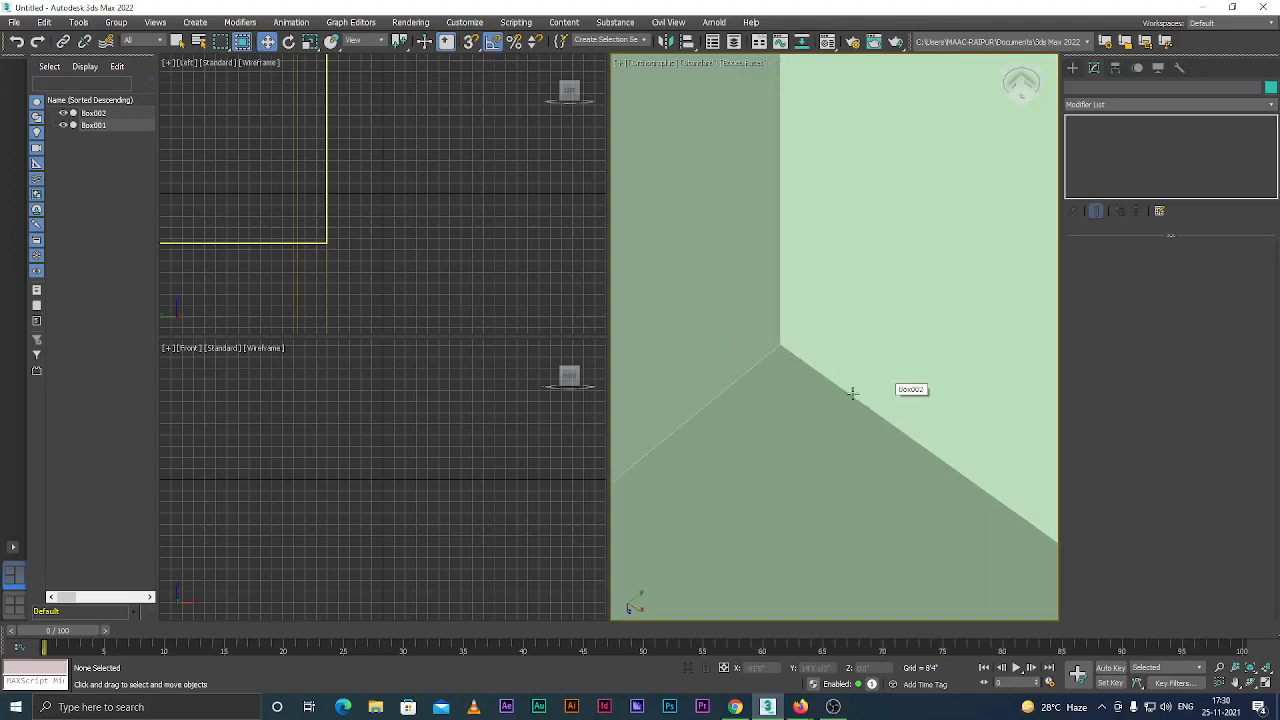
Select the light green box and show it in the tall viewport as a wireframe Front view.
scroll(745, 395, down, 6)
scroll(750, 408, up, 2)
click(794, 342)
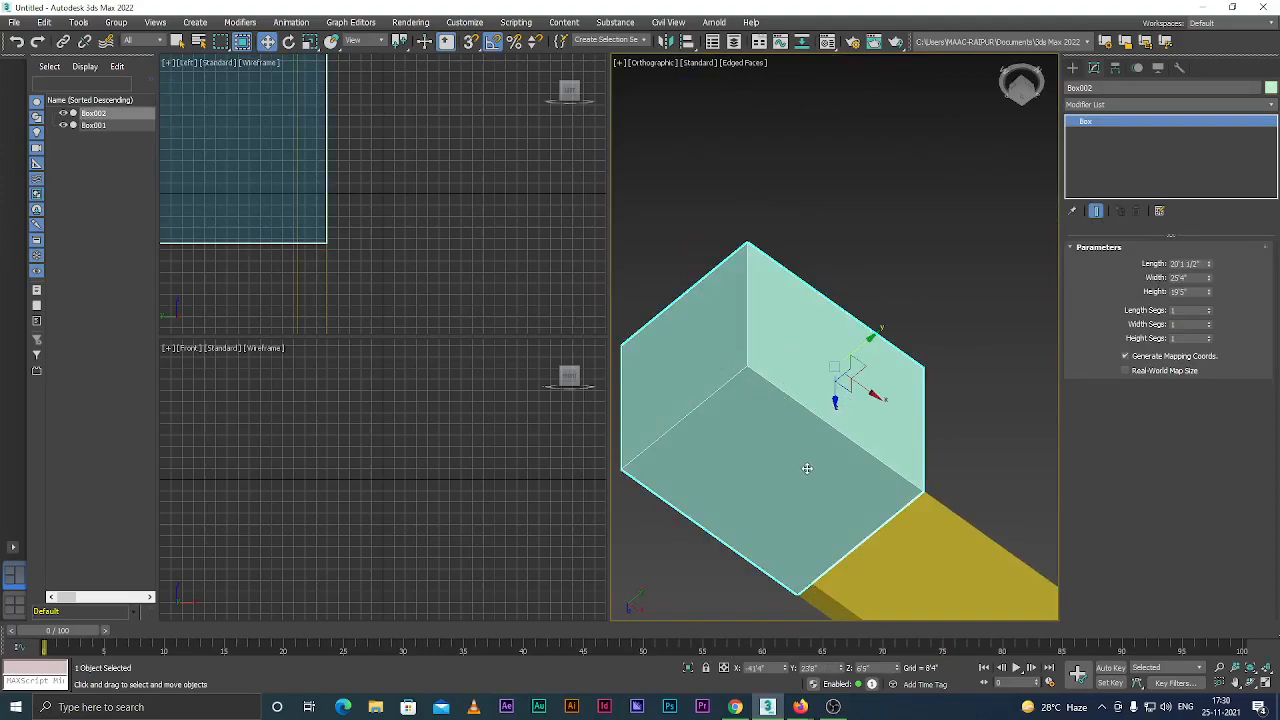
key(f)
scroll(790, 460, down, 8)
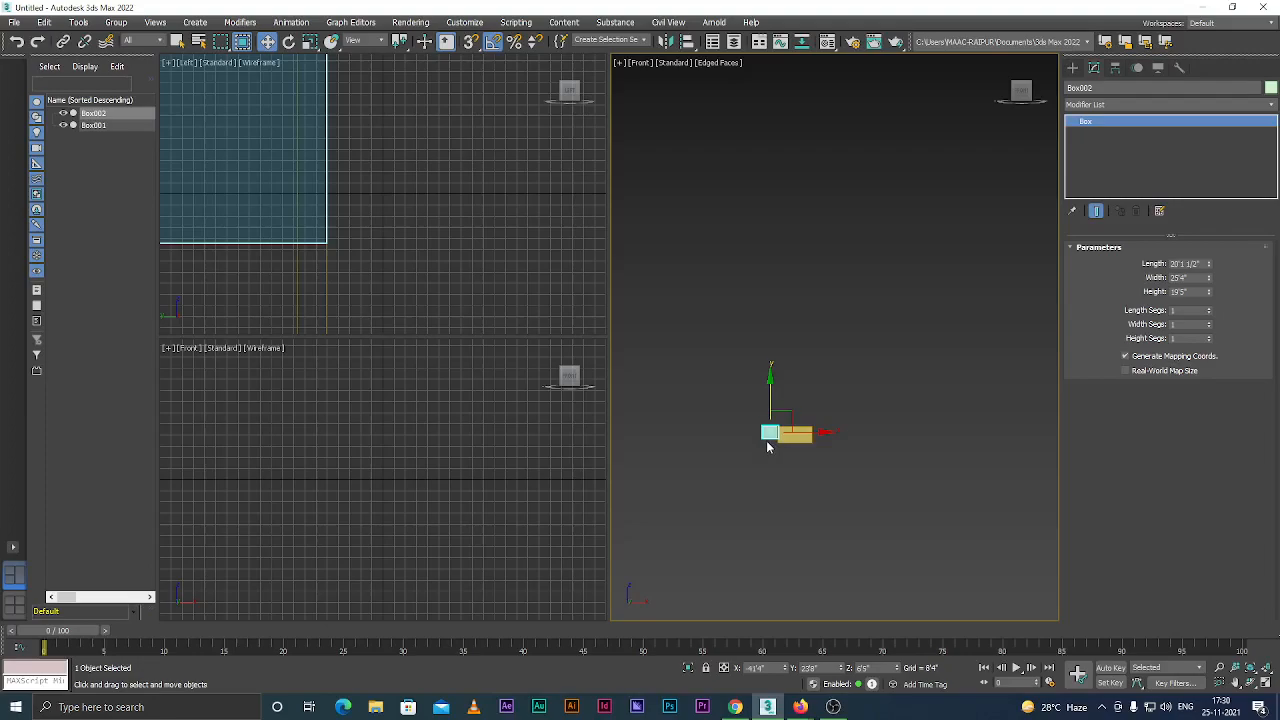
scroll(770, 440, up, 2)
scroll(774, 424, up, 5)
key(F3)
scroll(800, 435, up, 3)
scroll(795, 415, down, 3)
scroll(805, 395, up, 2)
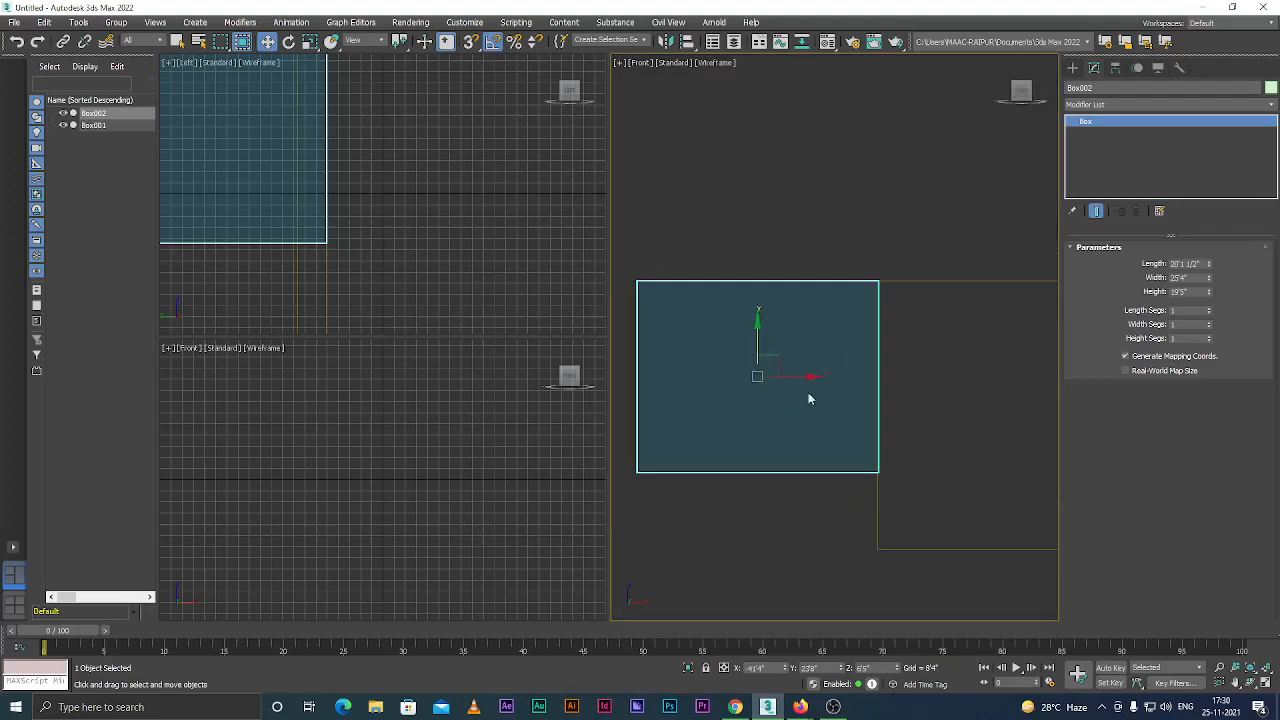
Set the light green box's length segments to 7.
click(1209, 310)
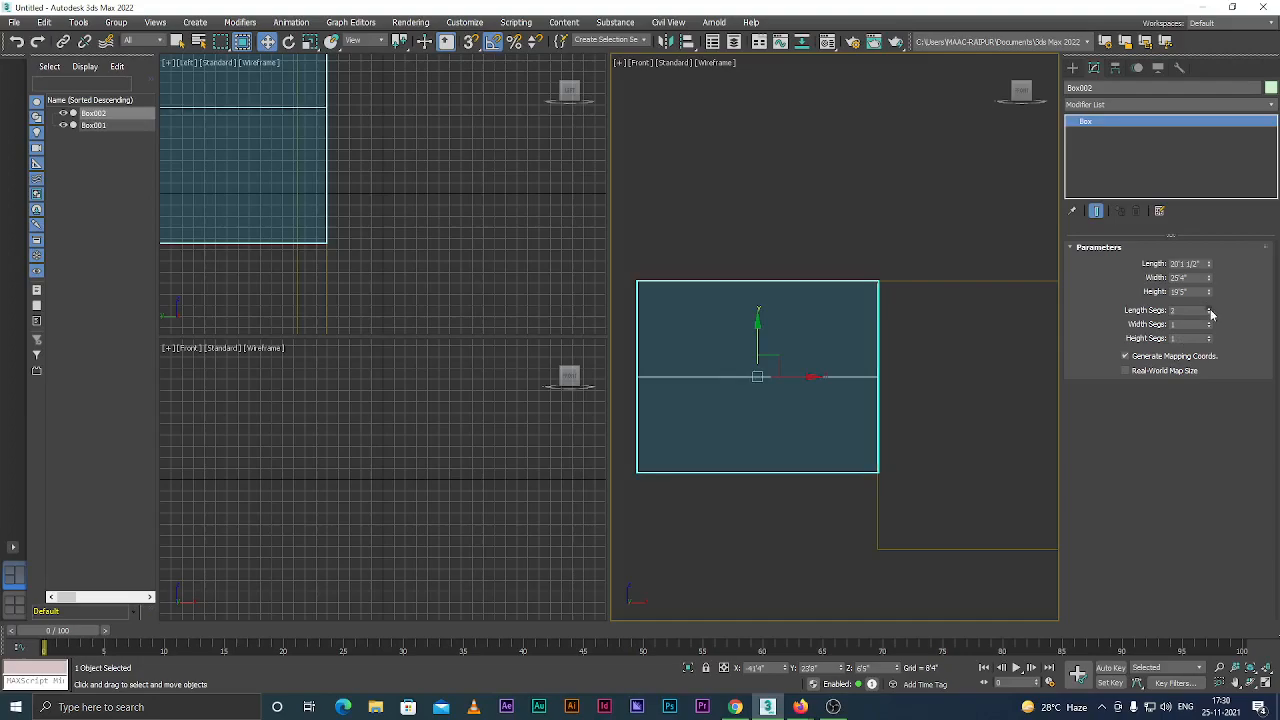
click(1209, 310)
click(1209, 310)
click(1209, 310)
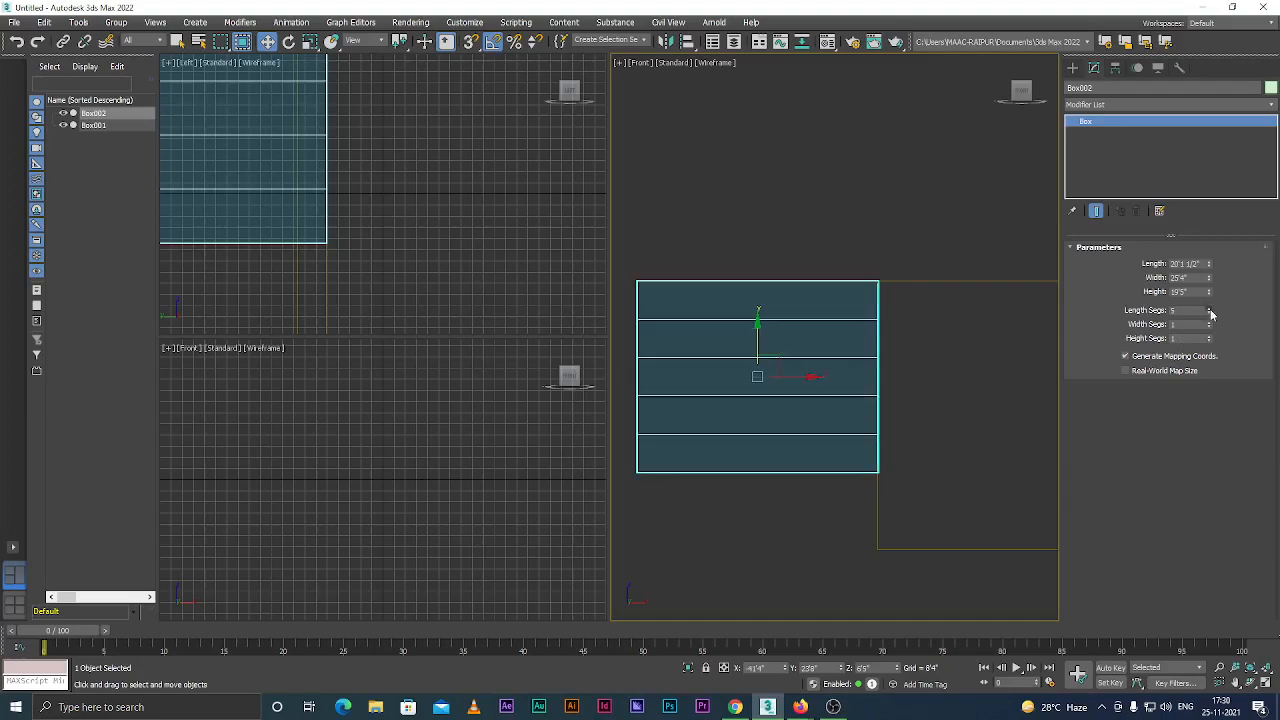
click(1209, 310)
click(1209, 310)
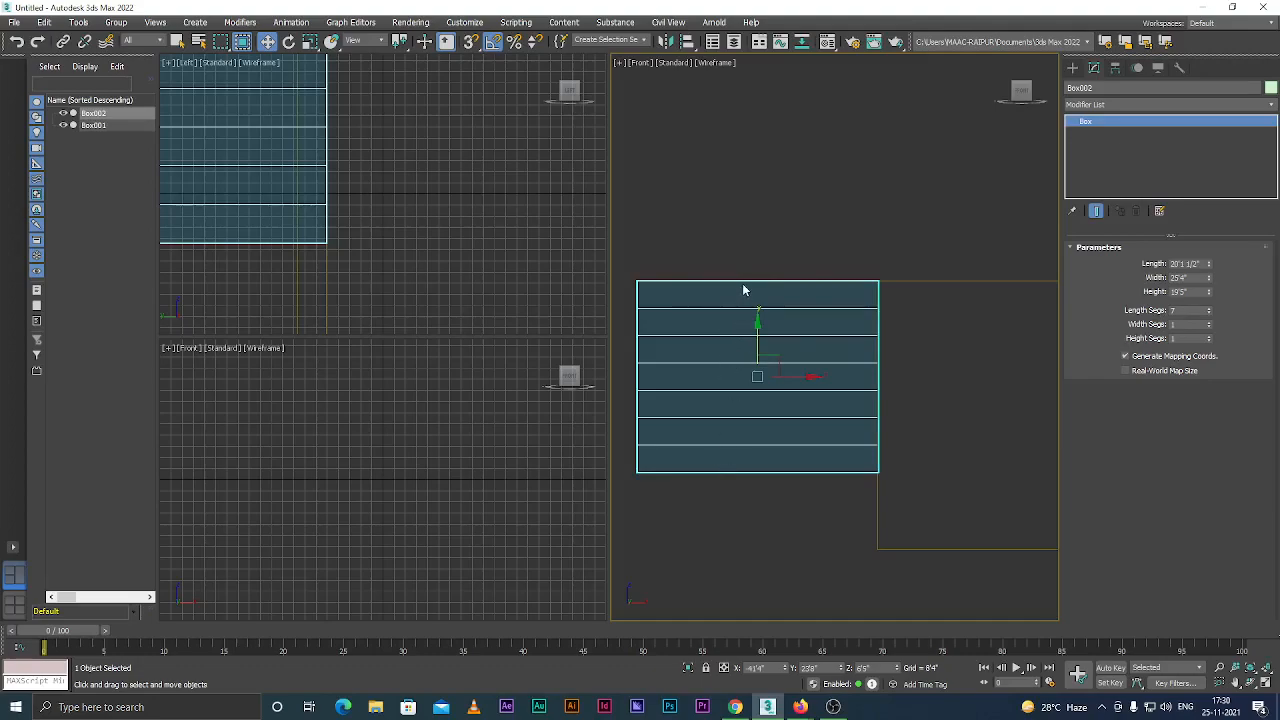
Set the light green box's width segments to 5.
click(1208, 322)
click(1208, 322)
click(1208, 322)
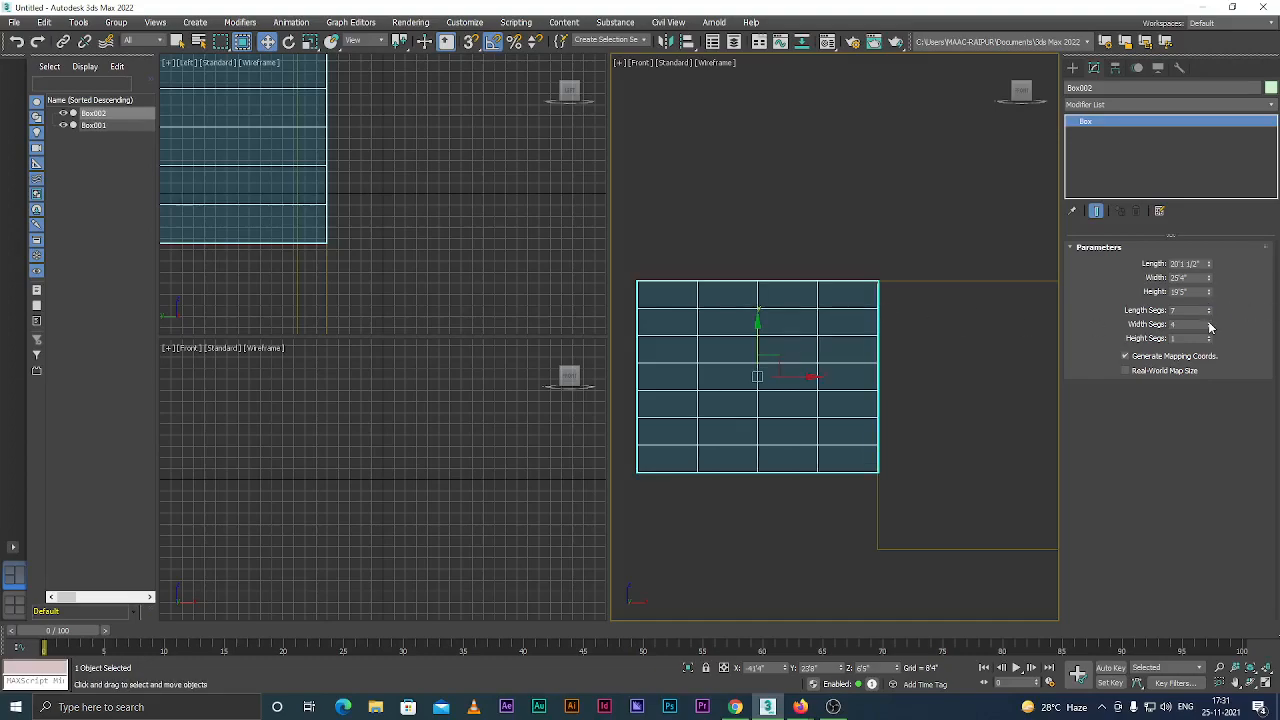
click(1208, 322)
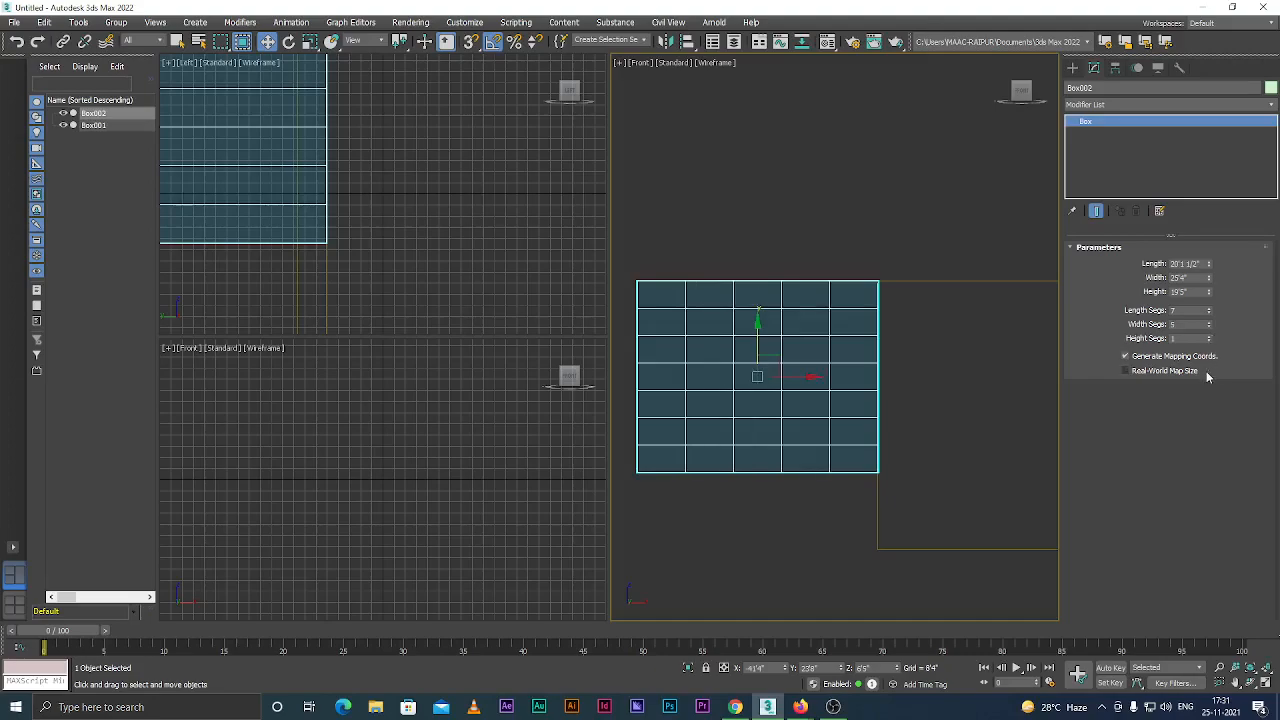
Set the light green box's height segments to 4.
click(1209, 336)
click(1211, 338)
click(1209, 337)
scroll(926, 334, down, 3)
alt+middle_drag(953, 378, 907, 405)
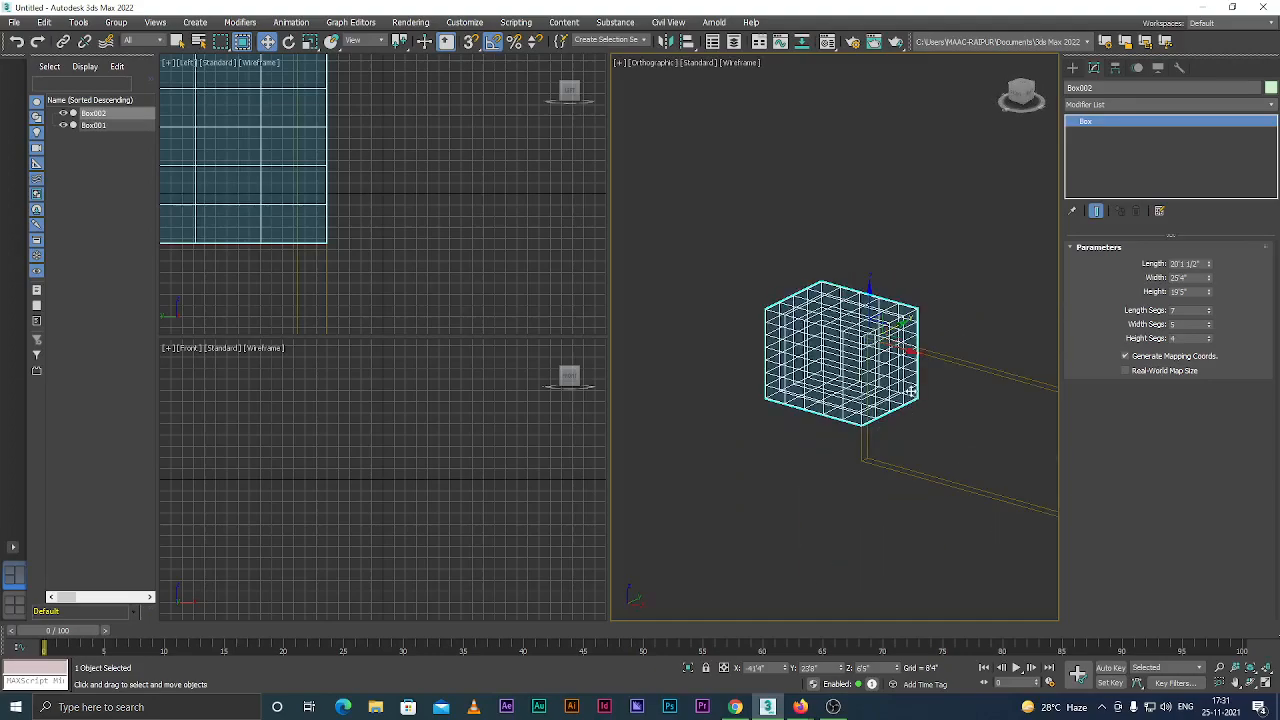
scroll(911, 391, down, 5)
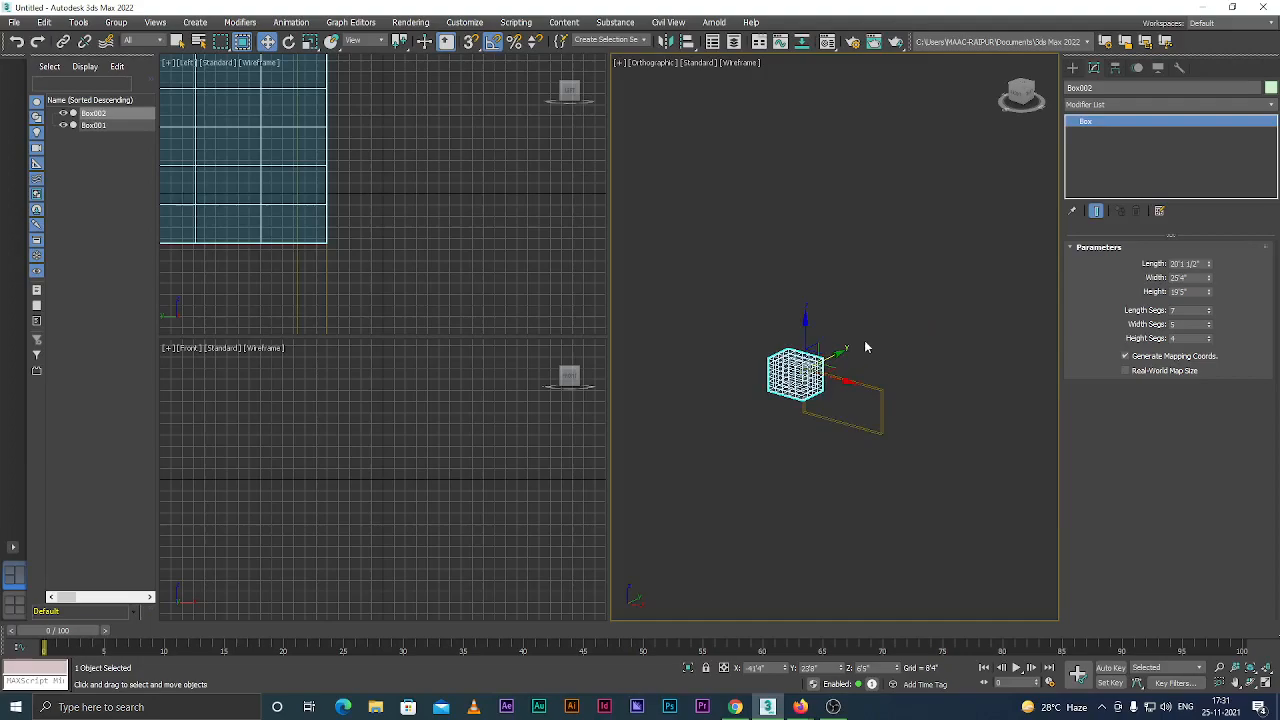
Return the tall viewport to shaded display with edged faces and examine the segmented box in 3D.
key(F3)
scroll(787, 393, up, 2)
alt+middle_drag(788, 408, 814, 417)
scroll(790, 384, down, 3)
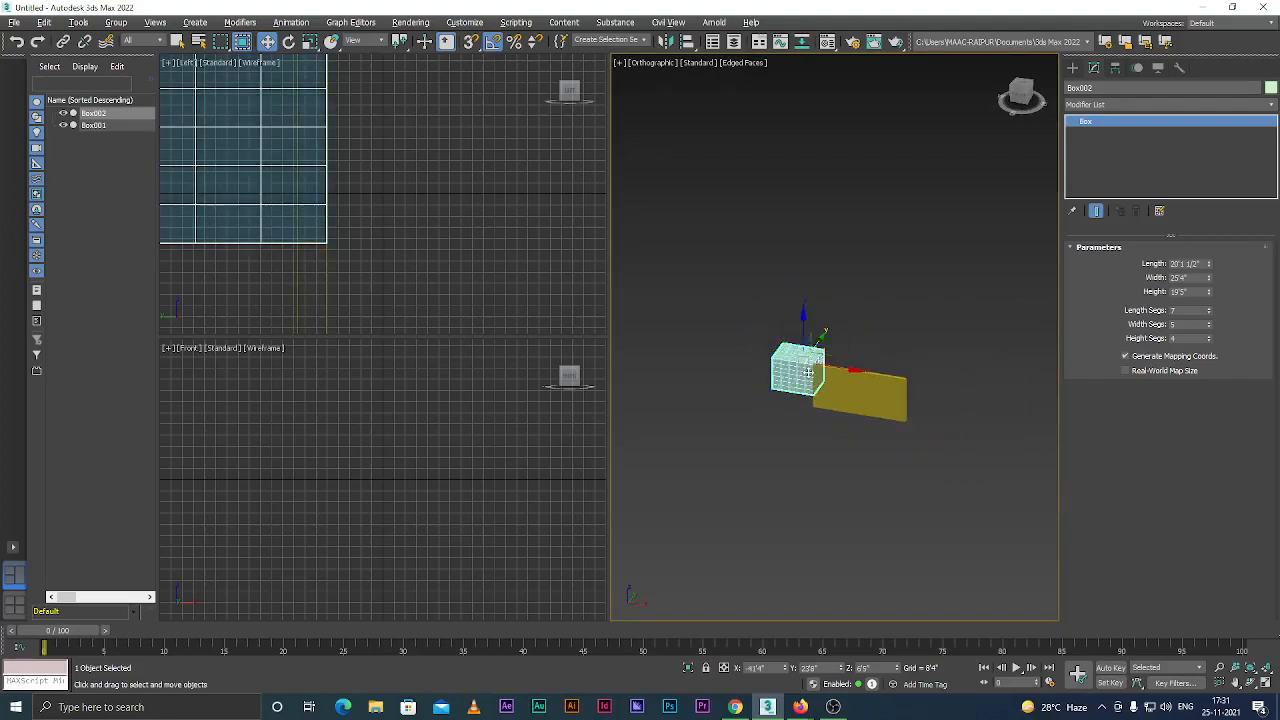
scroll(808, 372, up, 3)
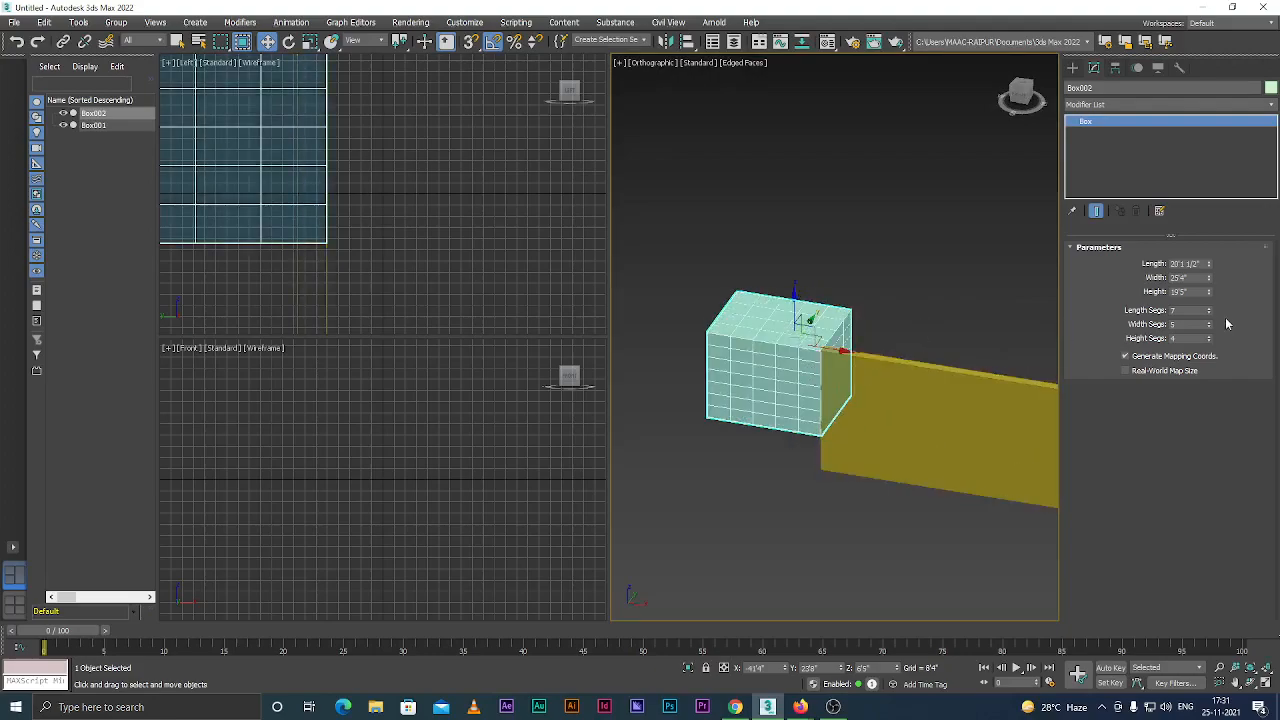
Clear the selection and examine the light green box's segment lines up close and from a distance.
scroll(934, 377, down, 3)
scroll(931, 376, up, 2)
scroll(697, 374, down, 4)
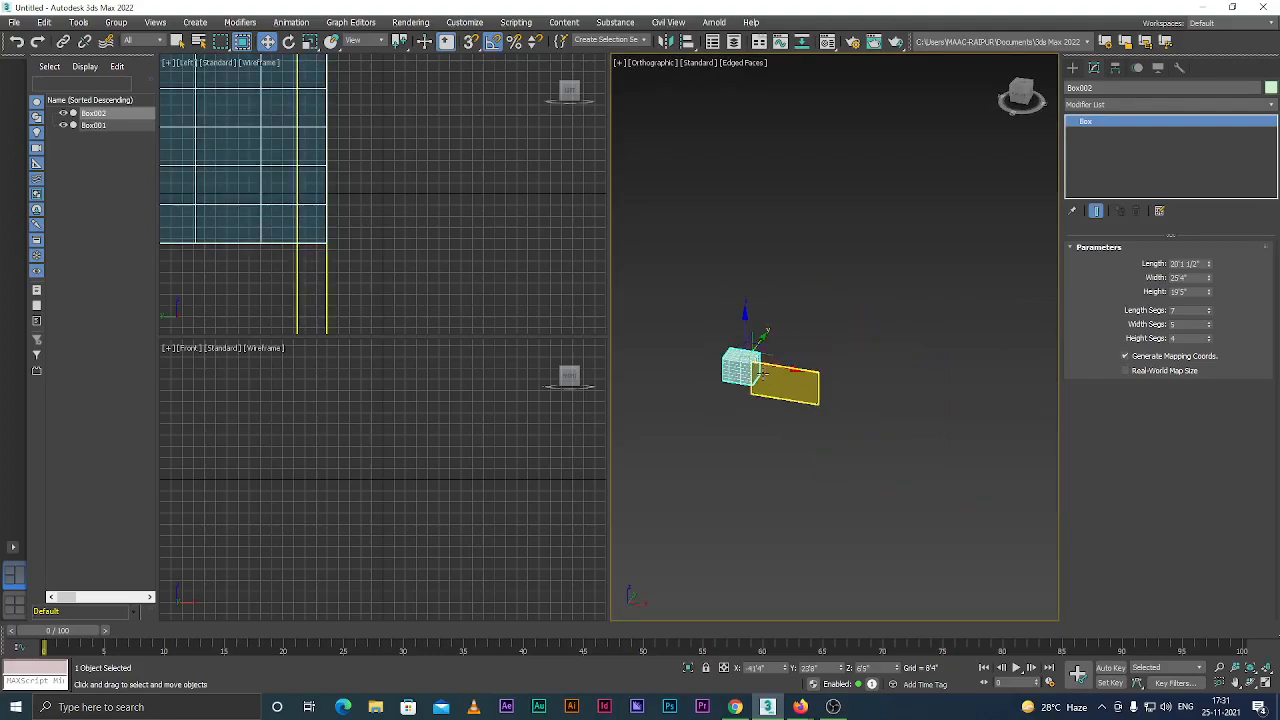
scroll(762, 372, up, 5)
click(960, 277)
scroll(812, 308, down, 2)
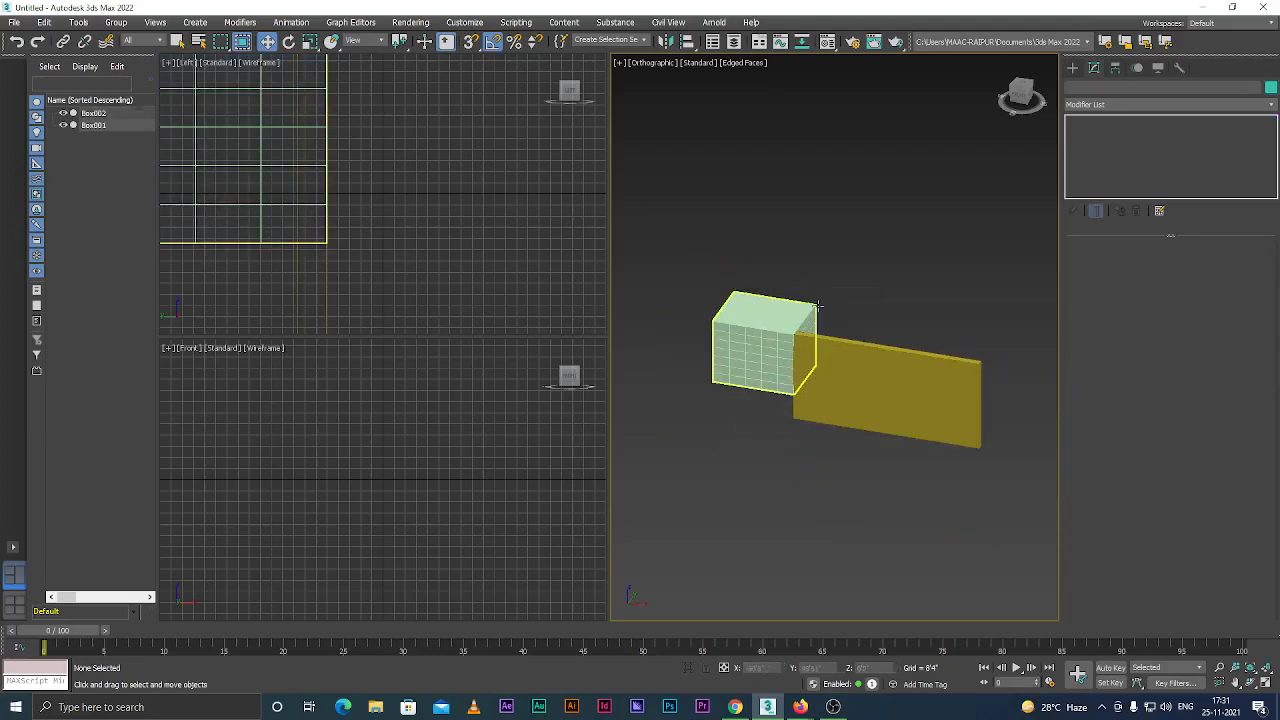
scroll(780, 318, down, 2)
scroll(833, 301, up, 5)
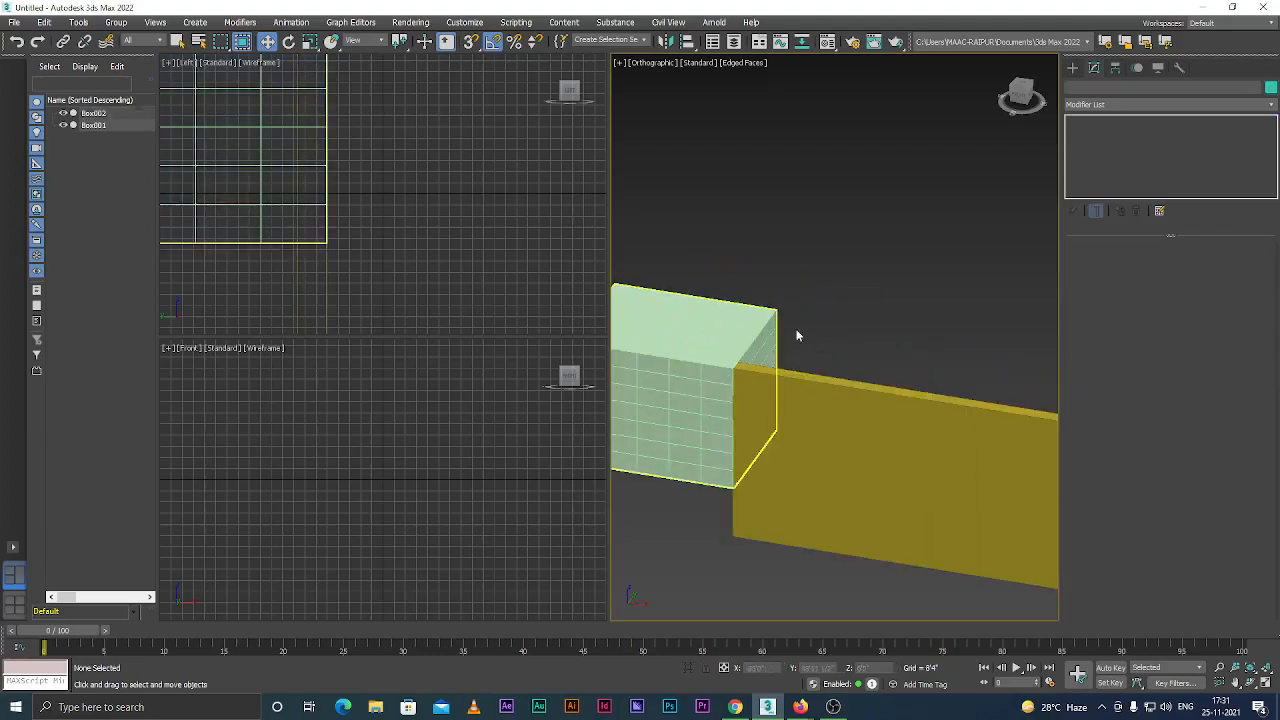
scroll(780, 345, down, 3)
scroll(749, 354, up, 6)
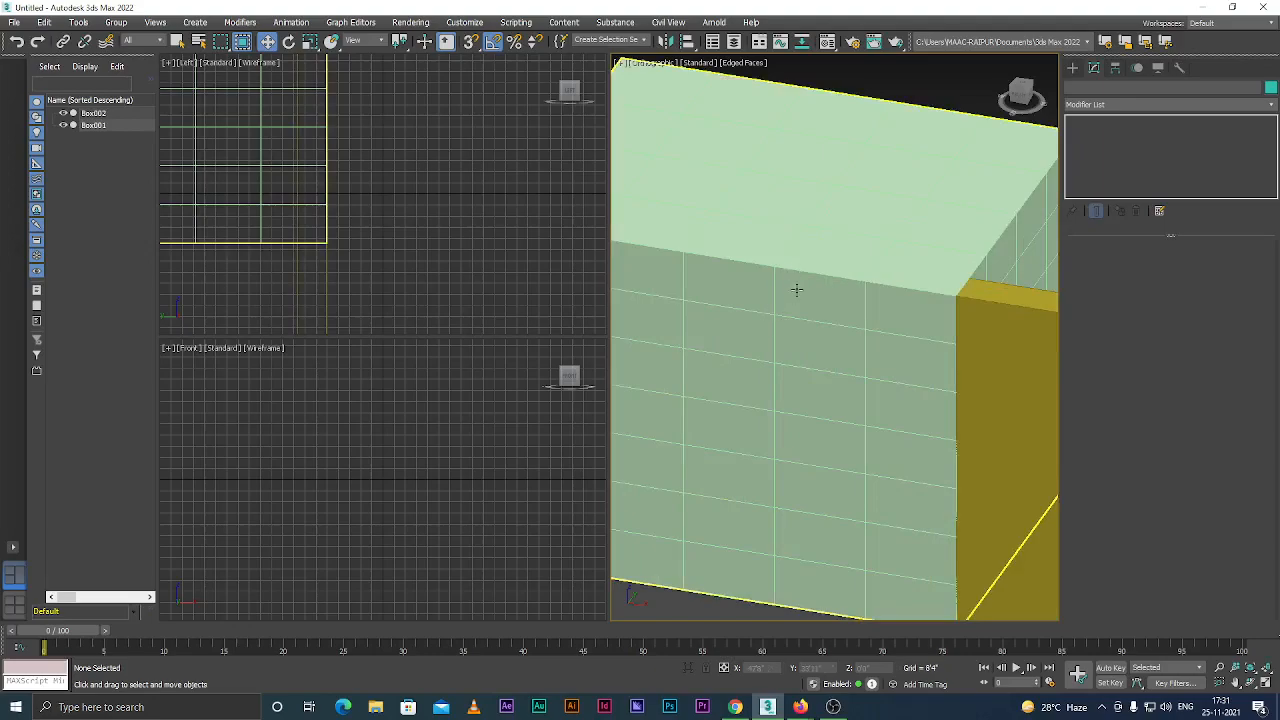
scroll(796, 290, down, 3)
Select the light green box, apply the FFD 2x2x2 modifier and inspect its lattice.
click(786, 292)
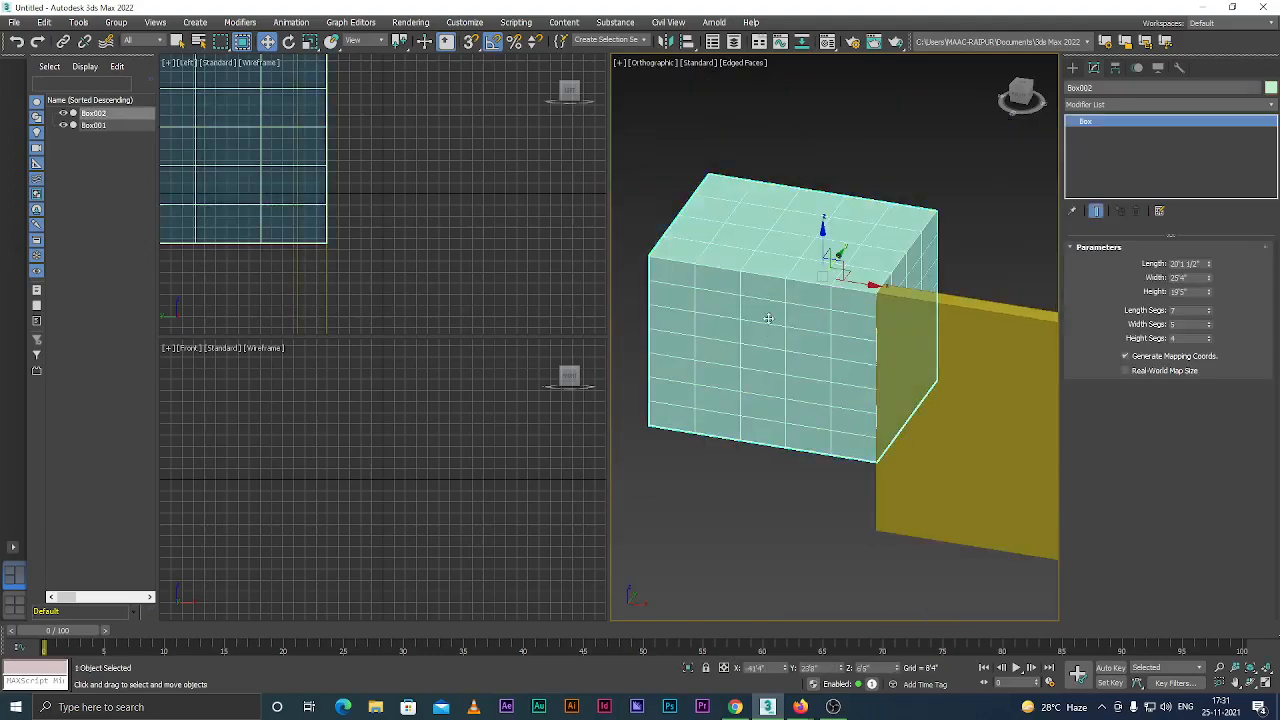
scroll(768, 311, down, 2)
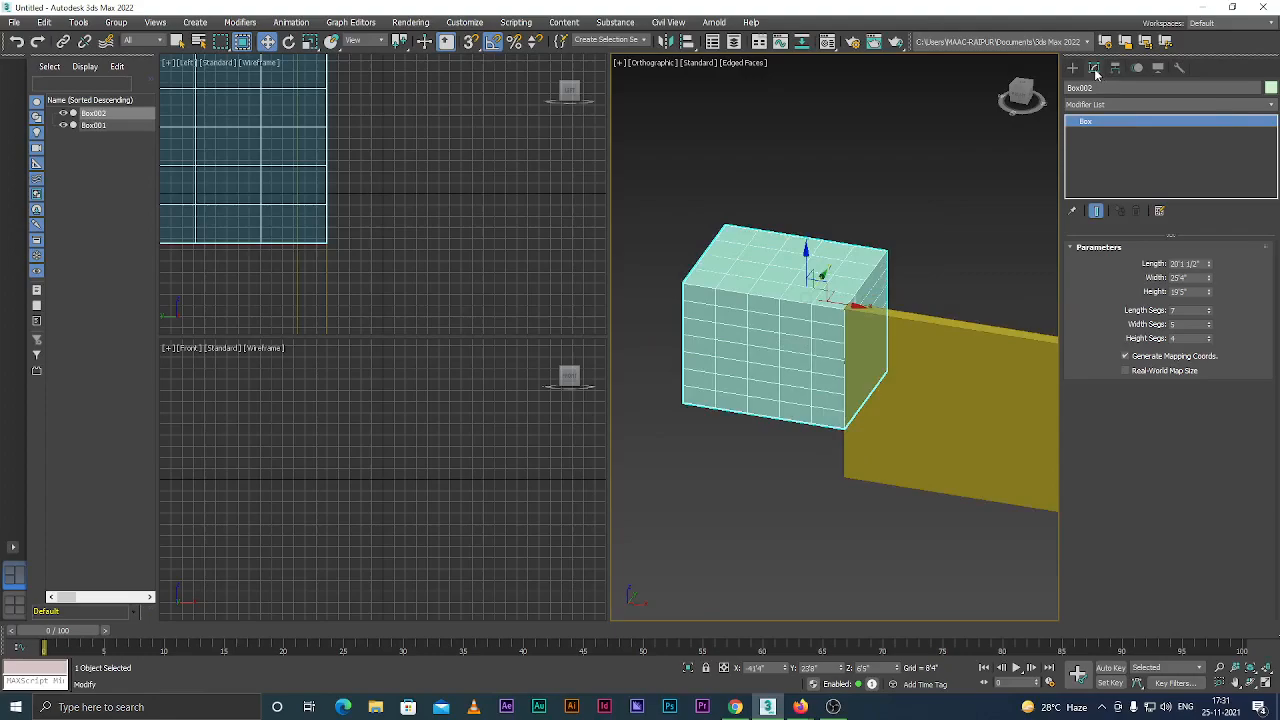
click(1145, 105)
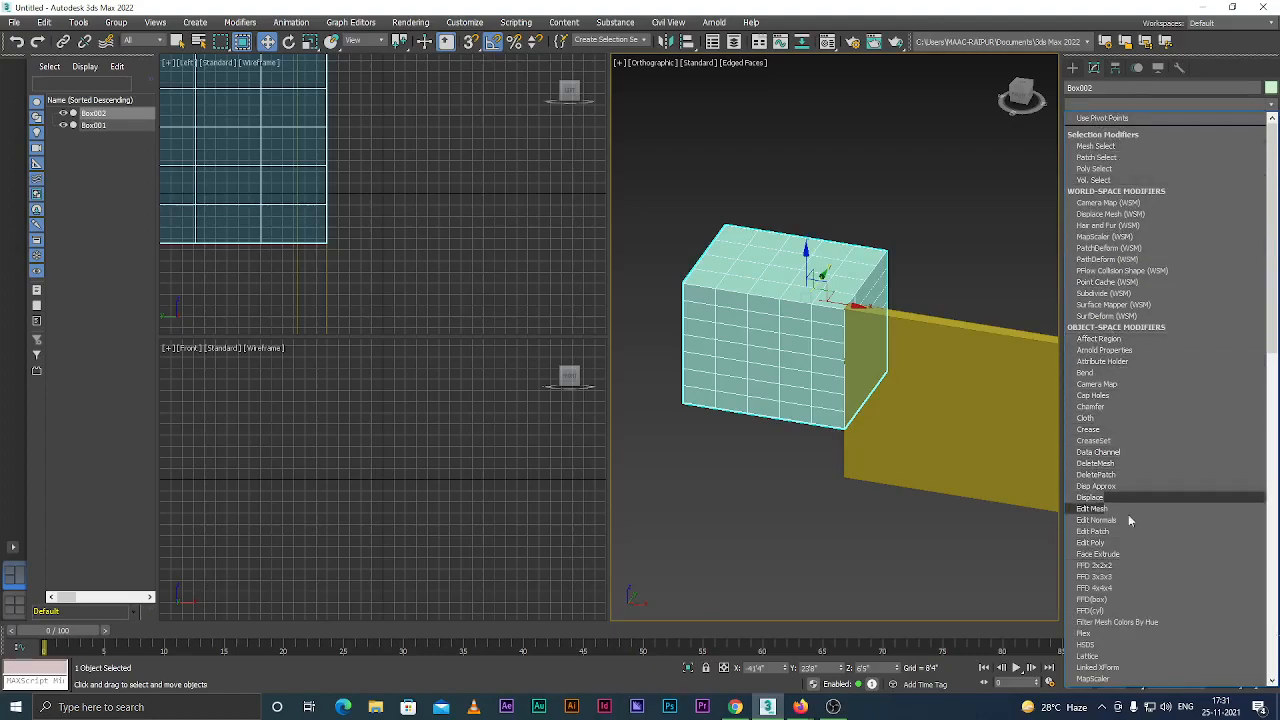
click(1140, 567)
scroll(905, 463, down, 2)
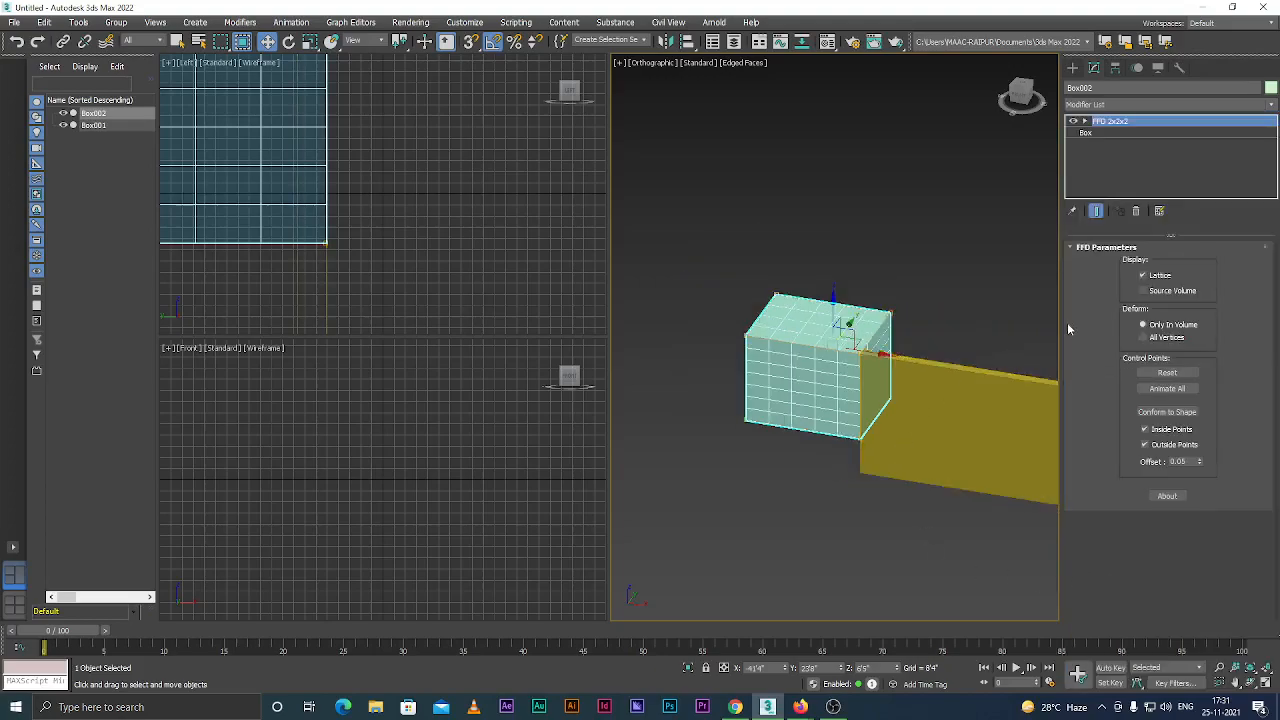
scroll(816, 382, up, 2)
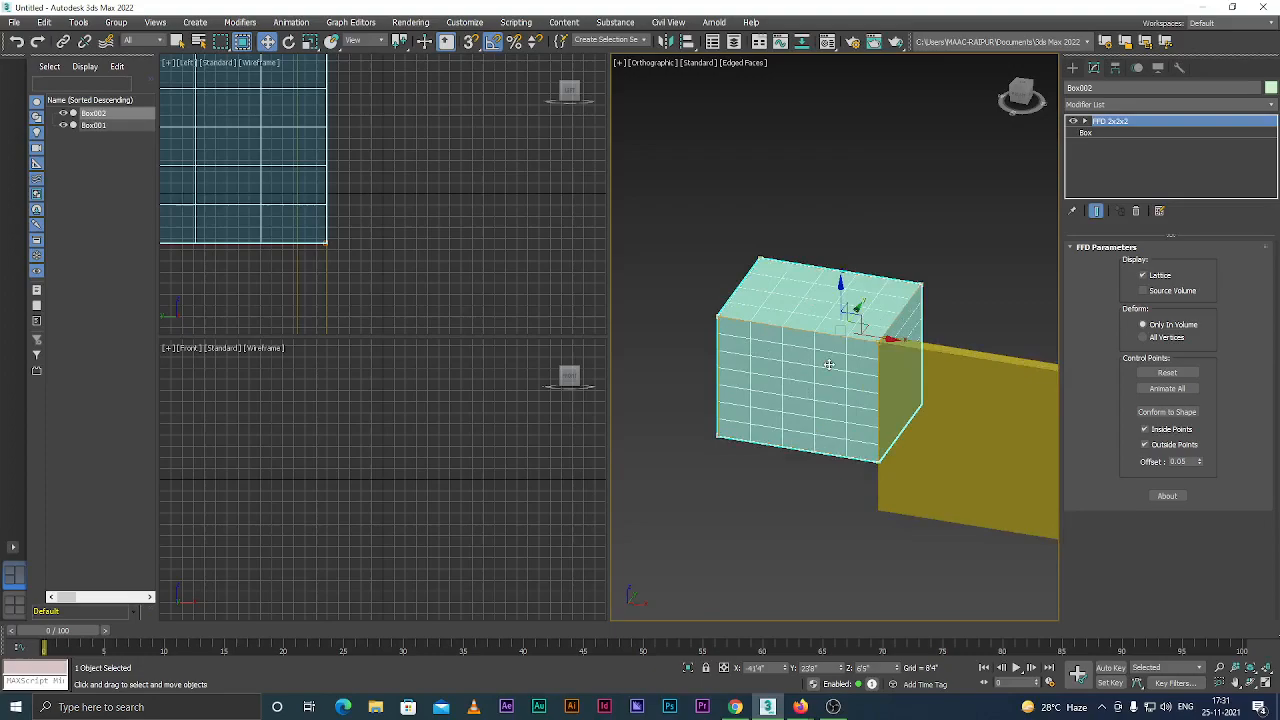
scroll(829, 365, up, 1)
scroll(735, 358, down, 1)
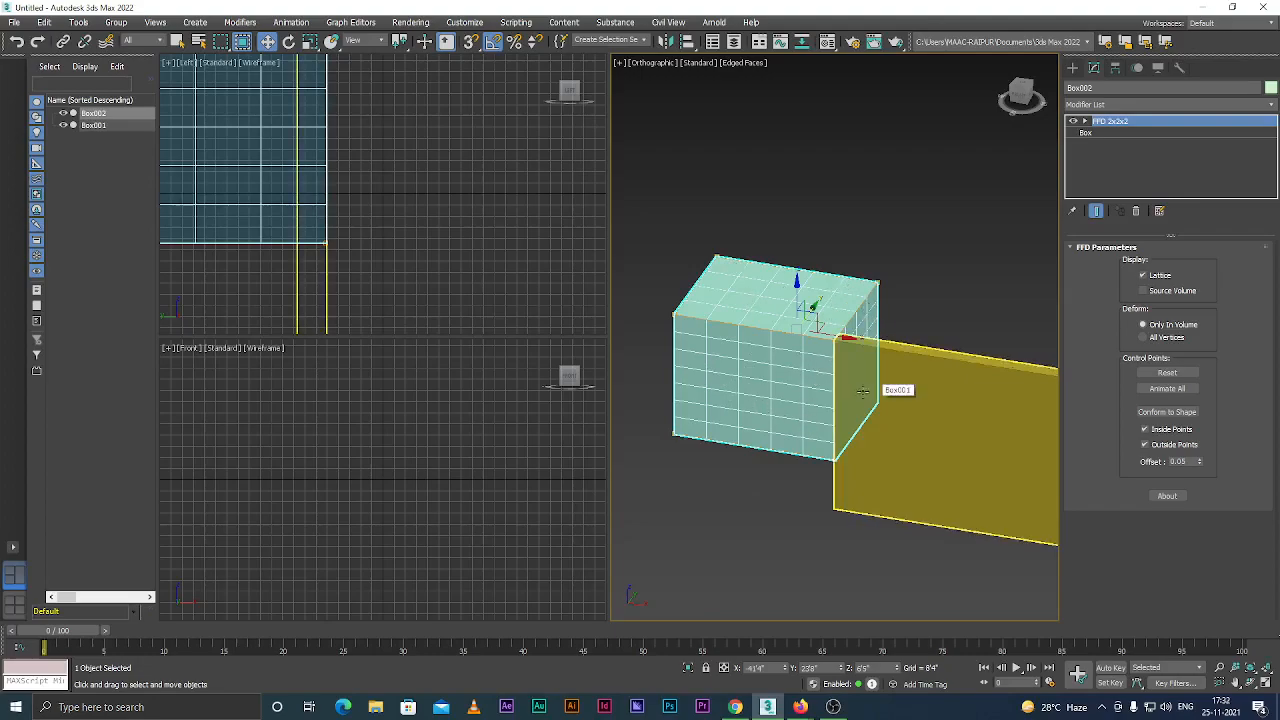
scroll(708, 369, down, 2)
scroll(737, 357, up, 4)
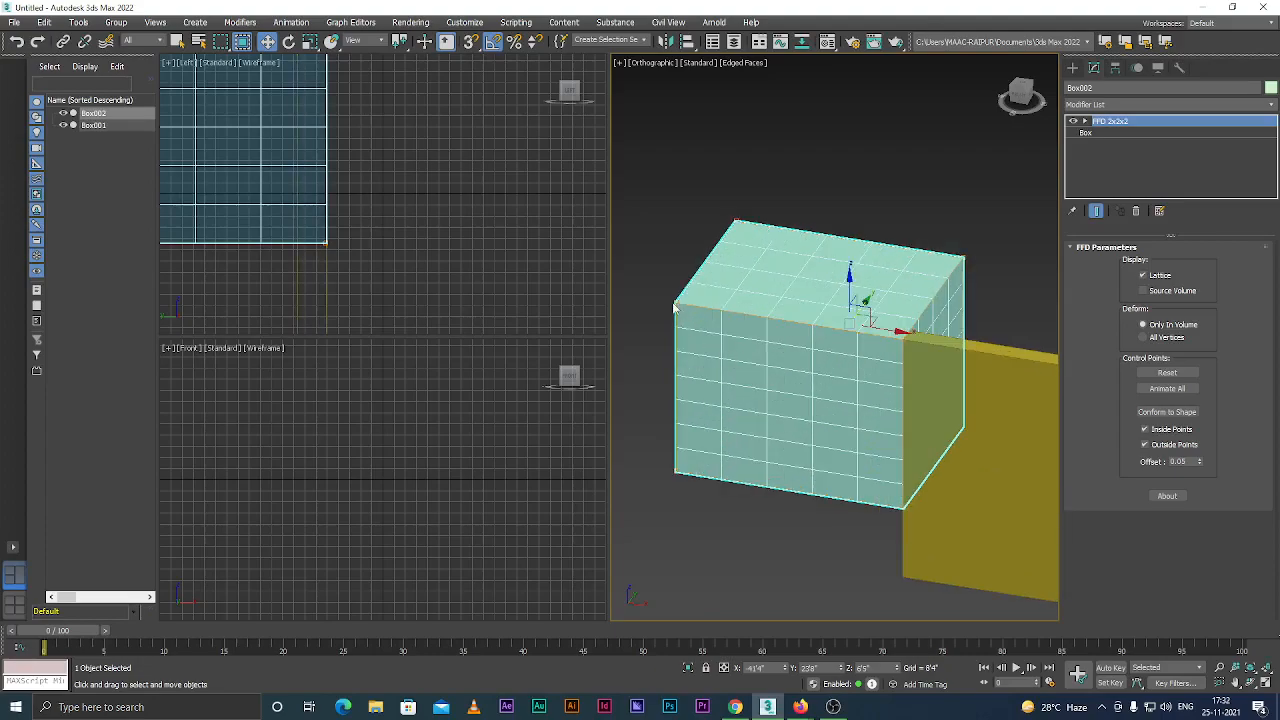
Display the box in wireframe and activate the Control Points level of the FFD 2x2x2 modifier.
click(1085, 121)
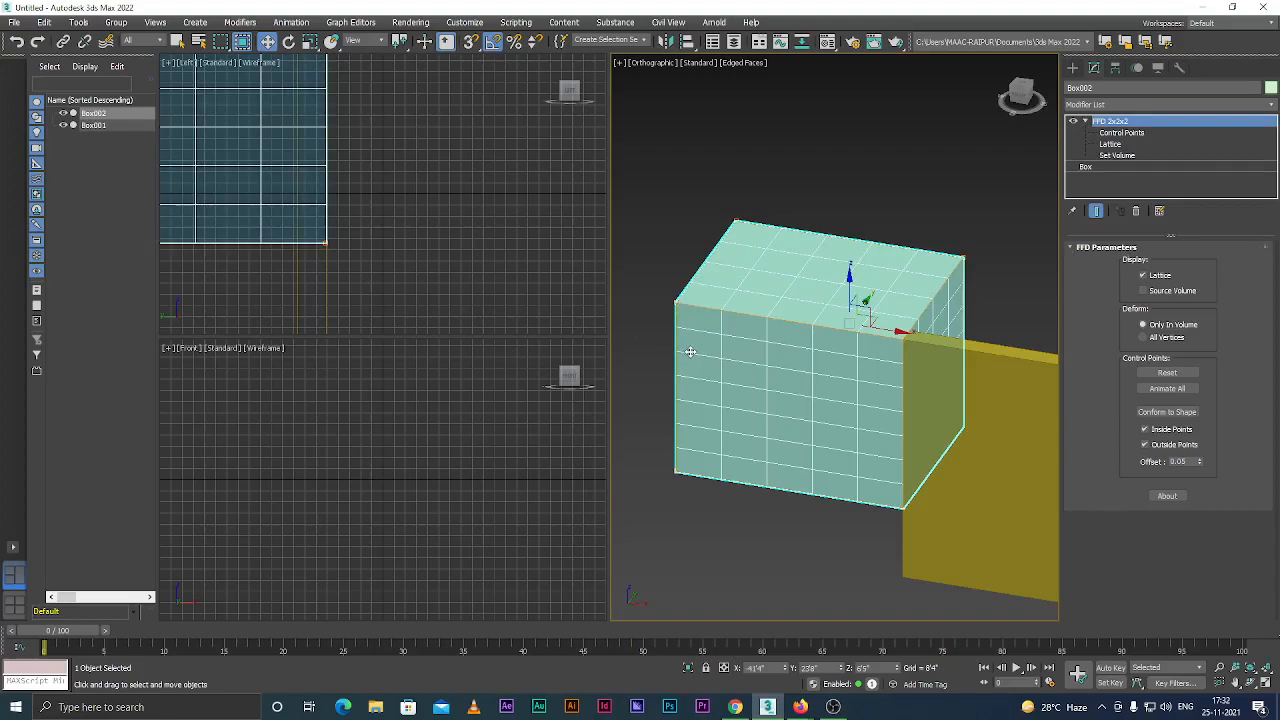
key(F3)
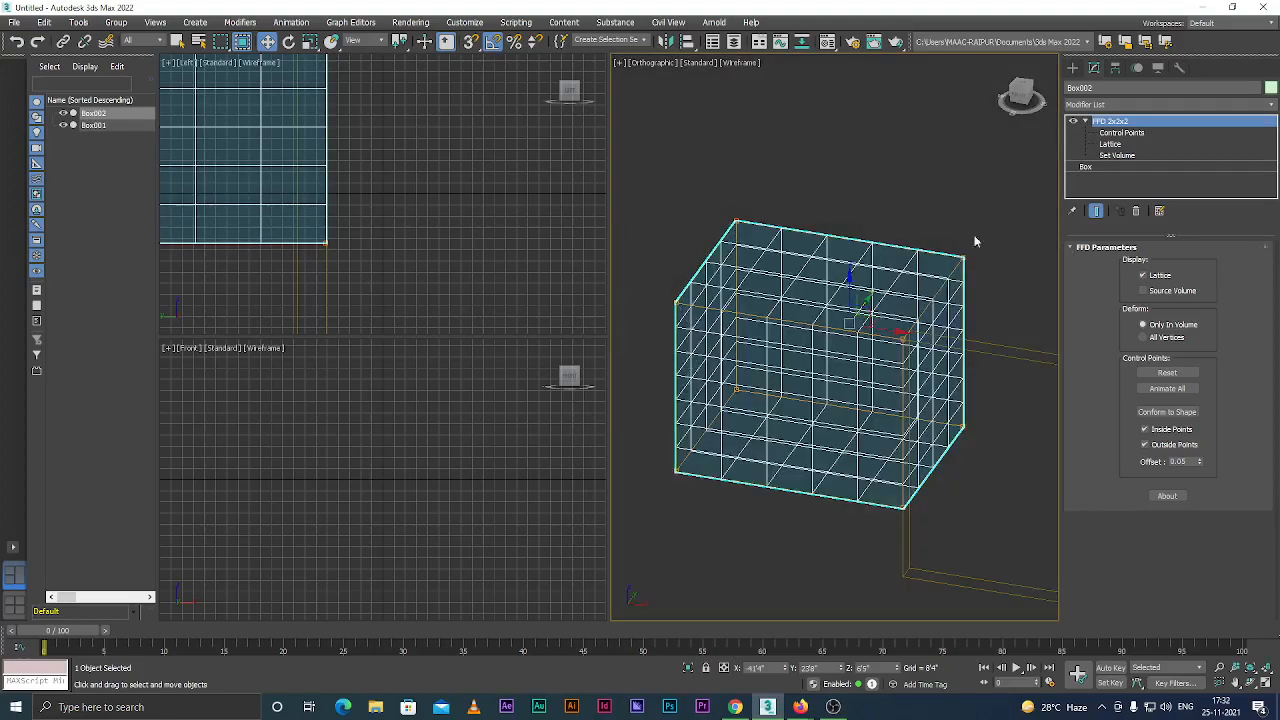
click(1122, 132)
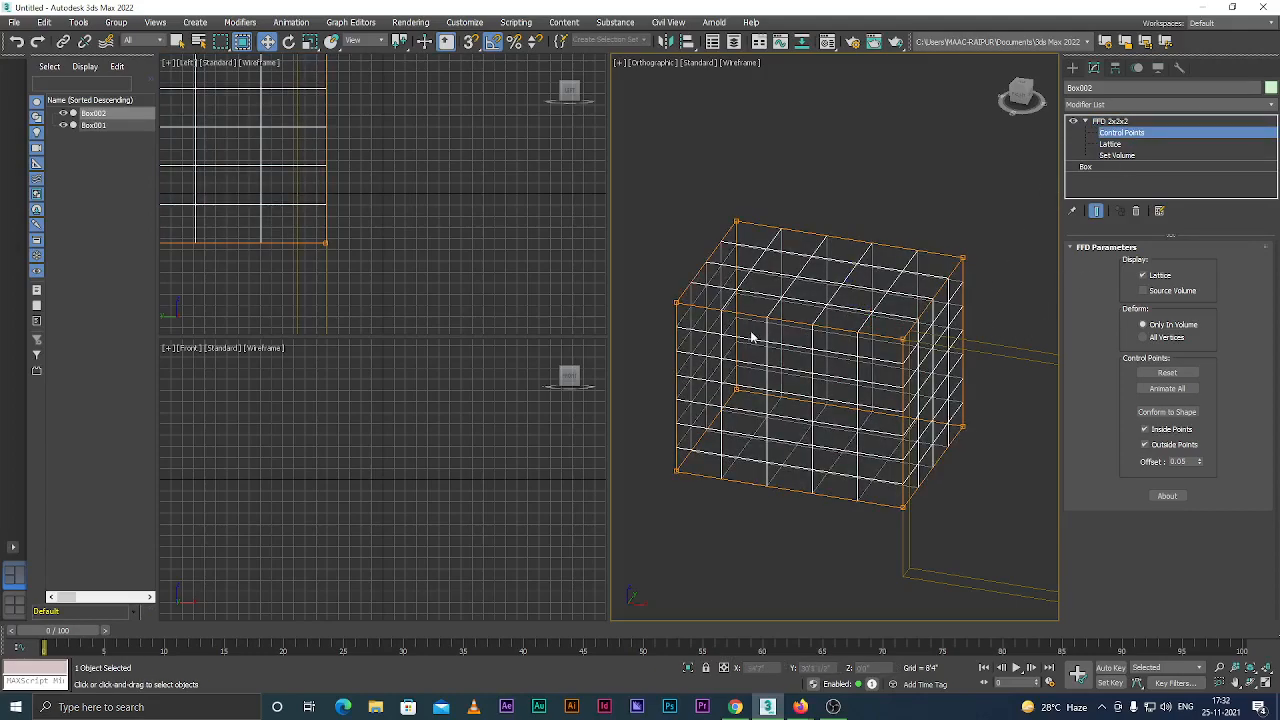
Compare the FFD 2x2x2 modifier's Control Points, Lattice and Set Volume levels, ending on Control Points.
key(1)
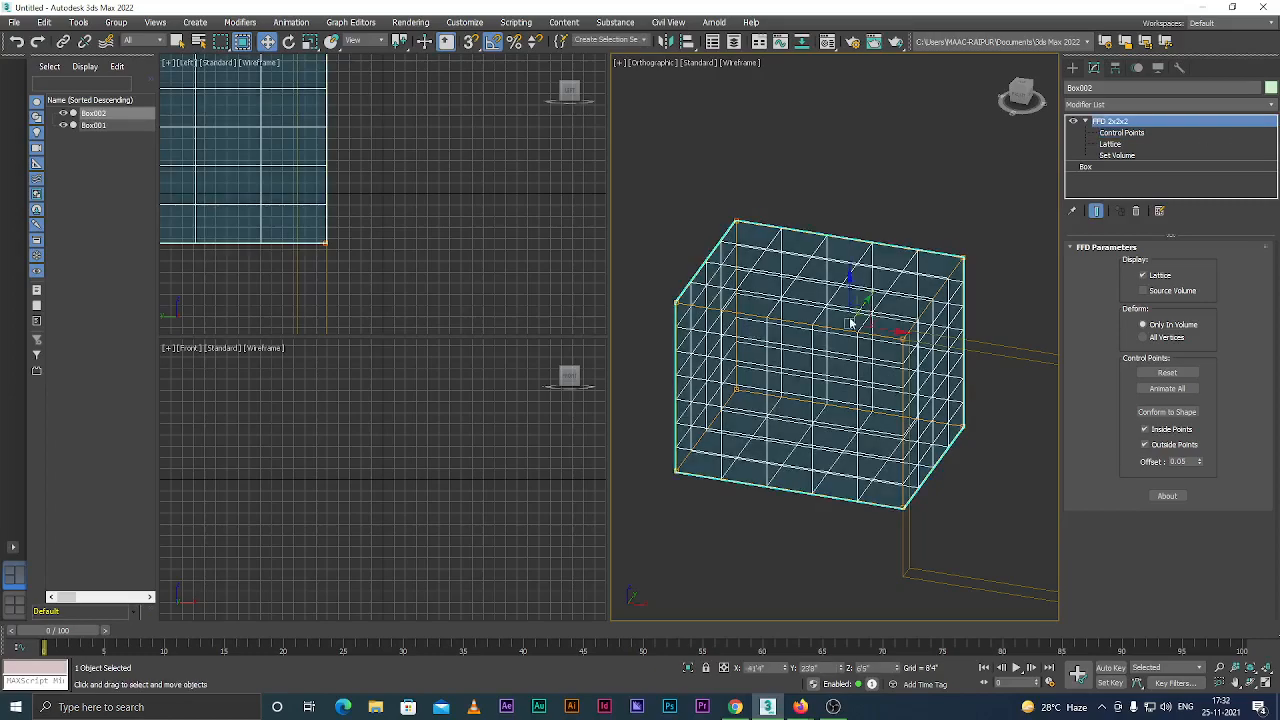
key(1)
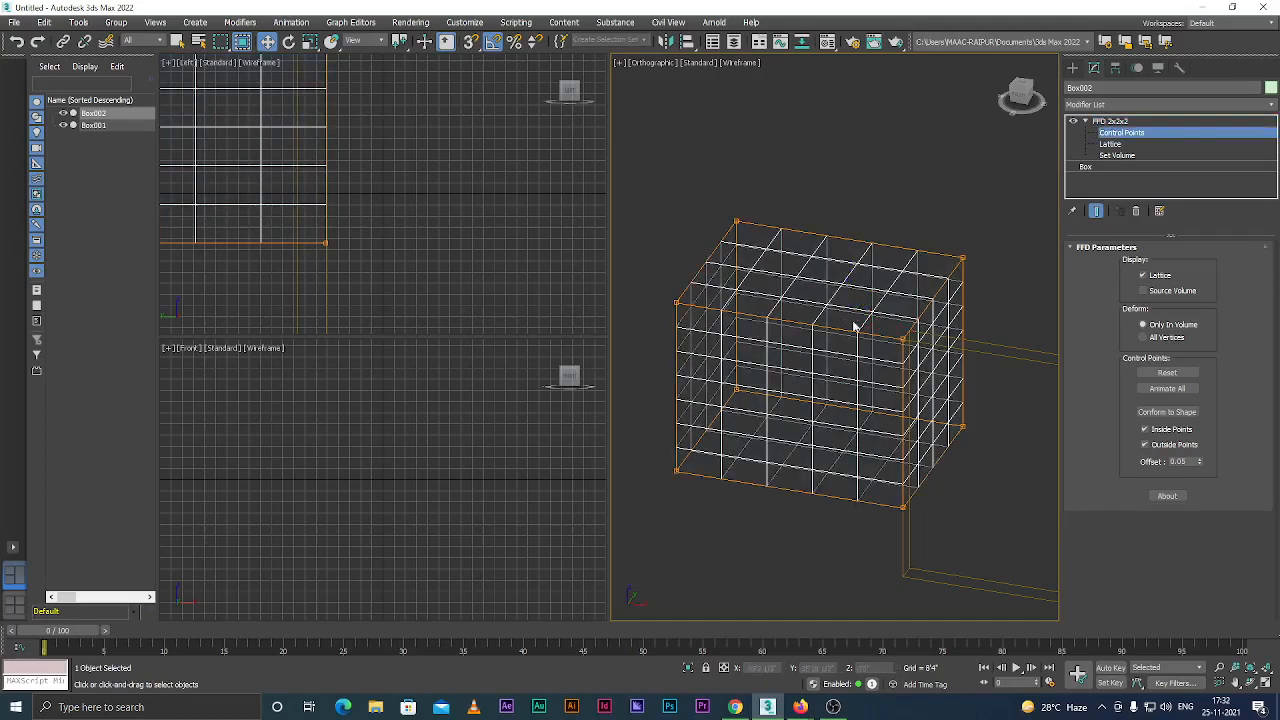
key(2)
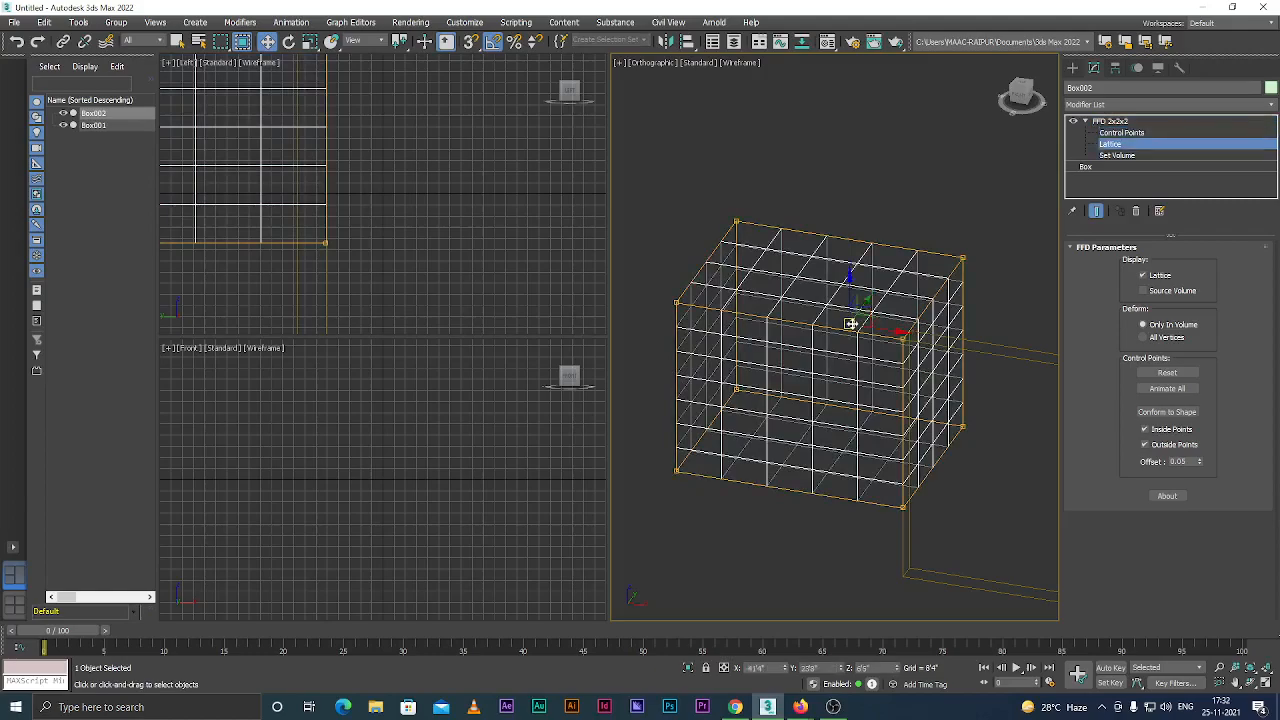
key(3)
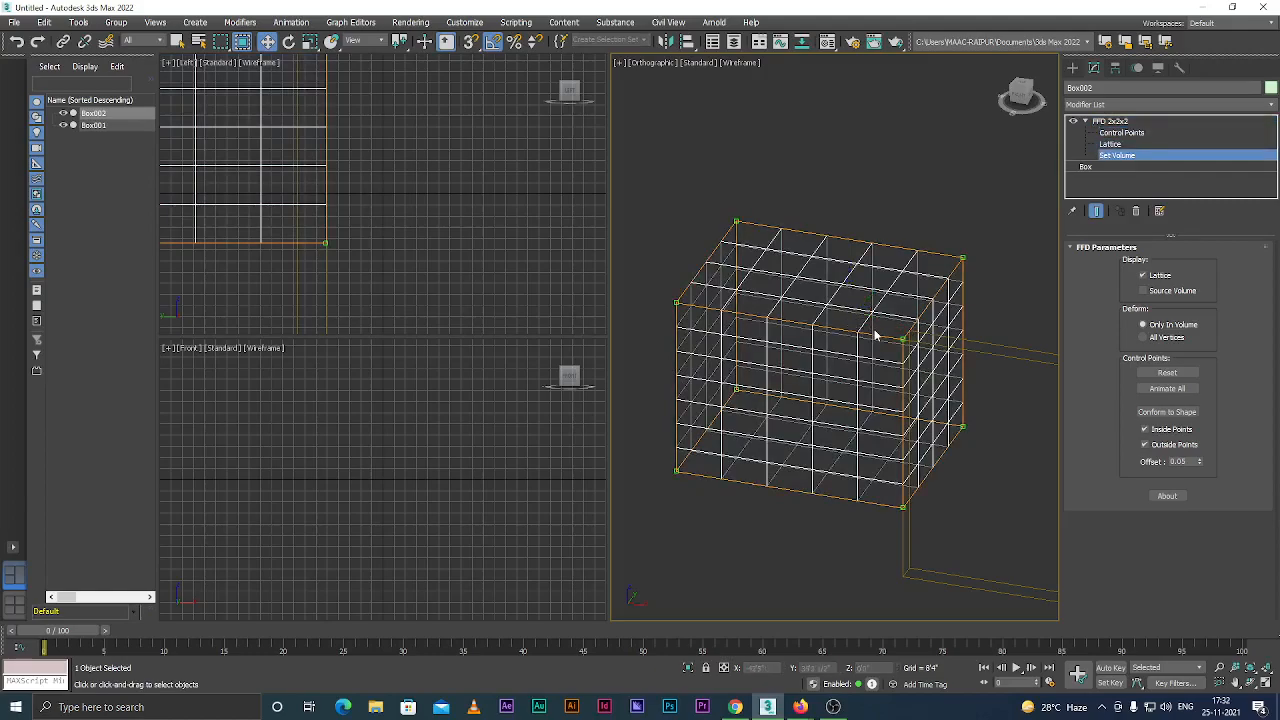
key(1)
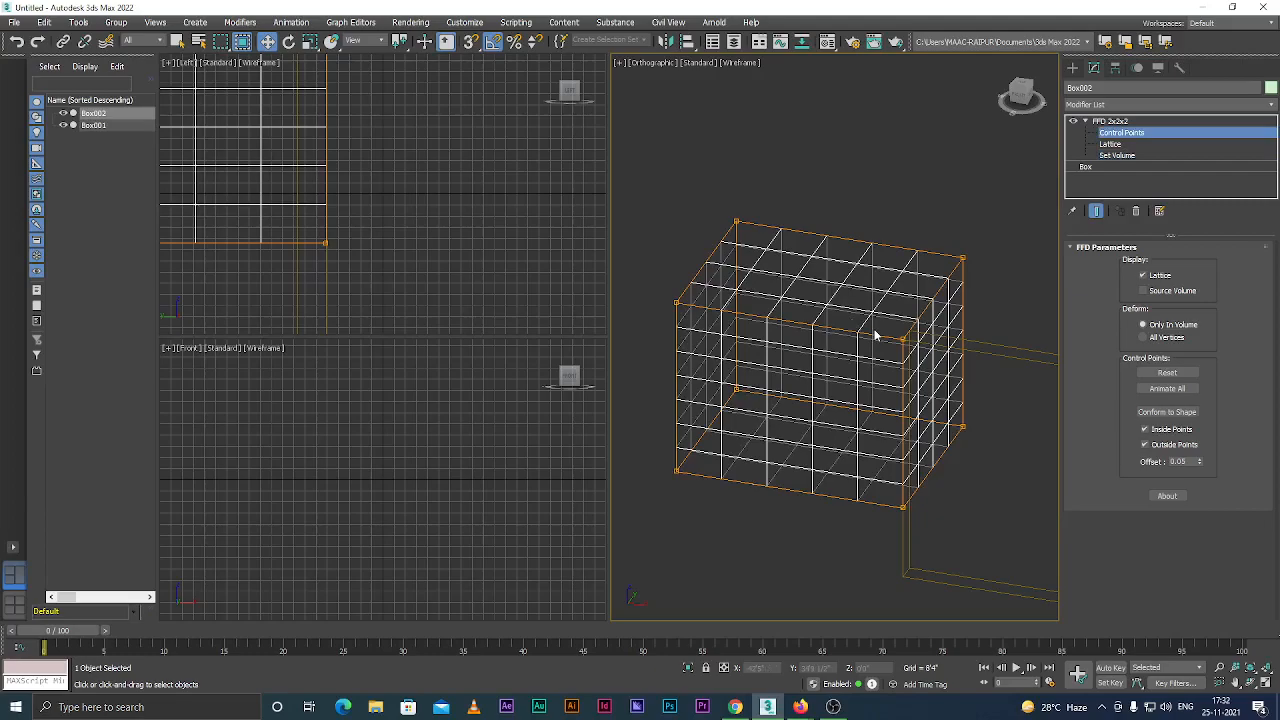
Move the box's rear top-left control point inward along the rear top edge and restore shaded display with edged faces.
click(736, 221)
mouse_move(746, 216)
mouse_down()
mouse_move(904, 252)
mouse_move(778, 235)
mouse_move(862, 249)
mouse_up()
key(F3)
key(e)
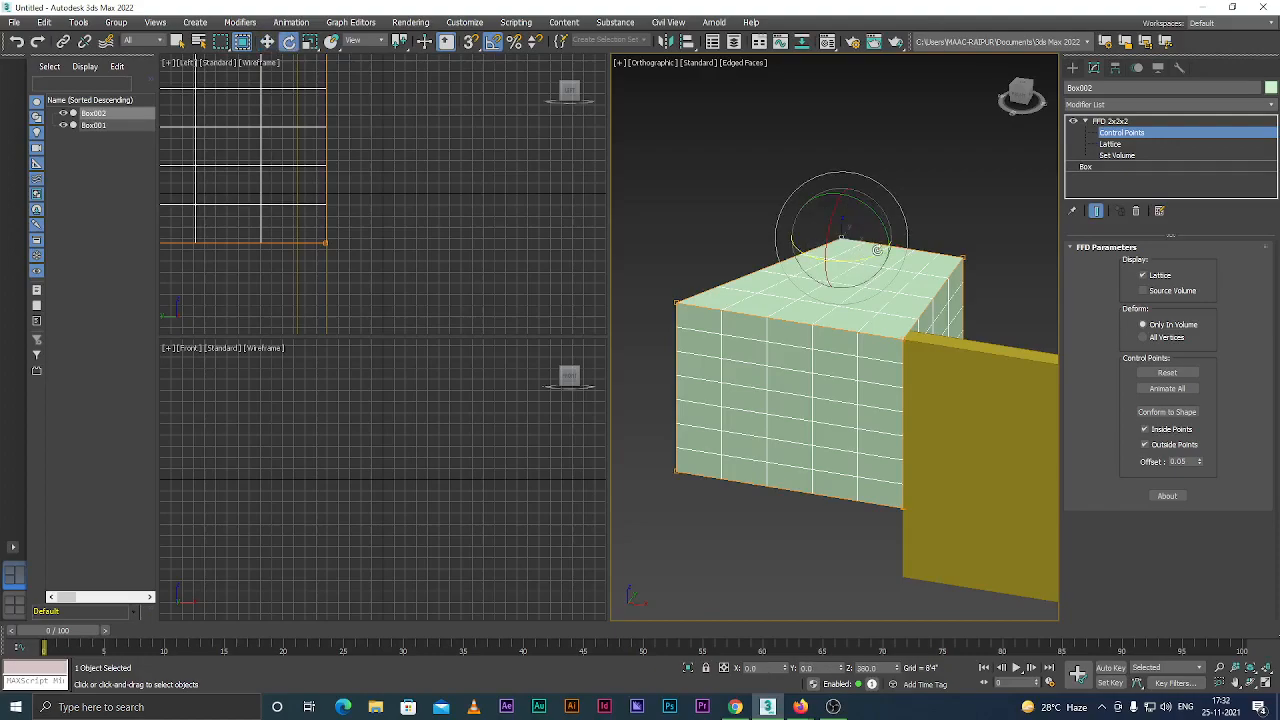
key(w)
drag(880, 248, 951, 251)
key(ctrl+z)
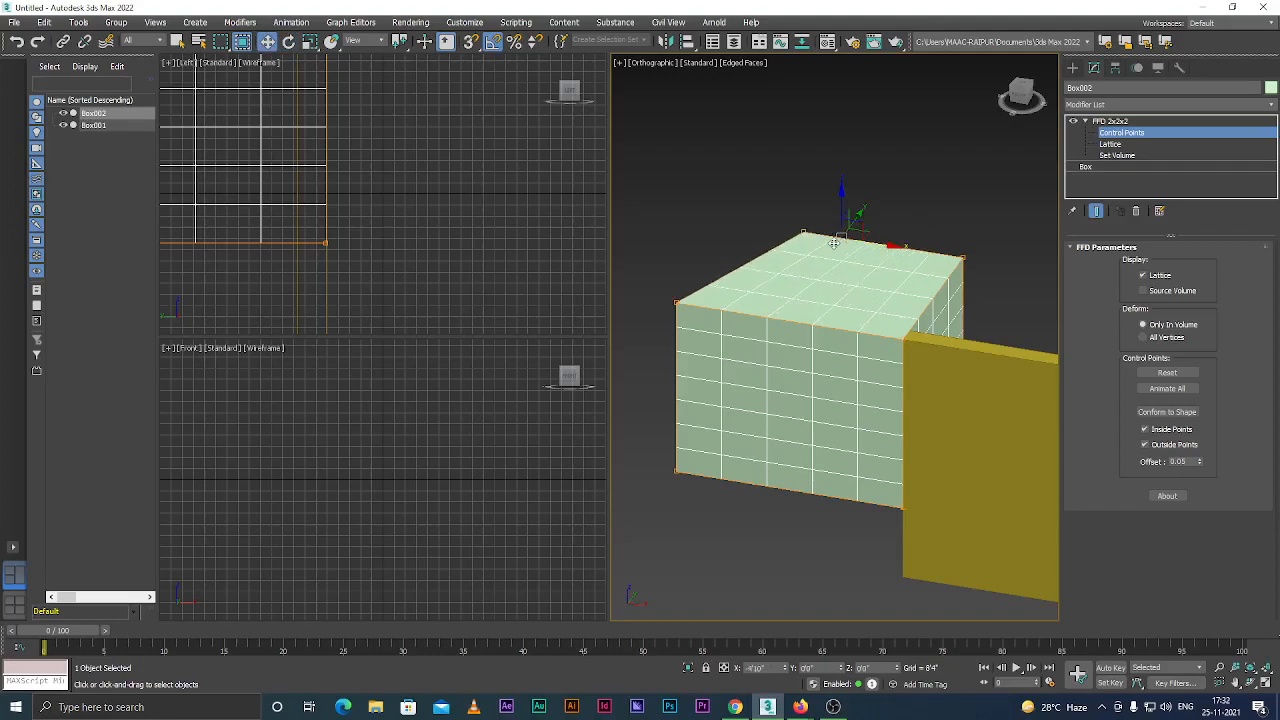
Pull the box's front top-left control point outward along the Y axis, deselect it and inspect the deformation.
click(675, 304)
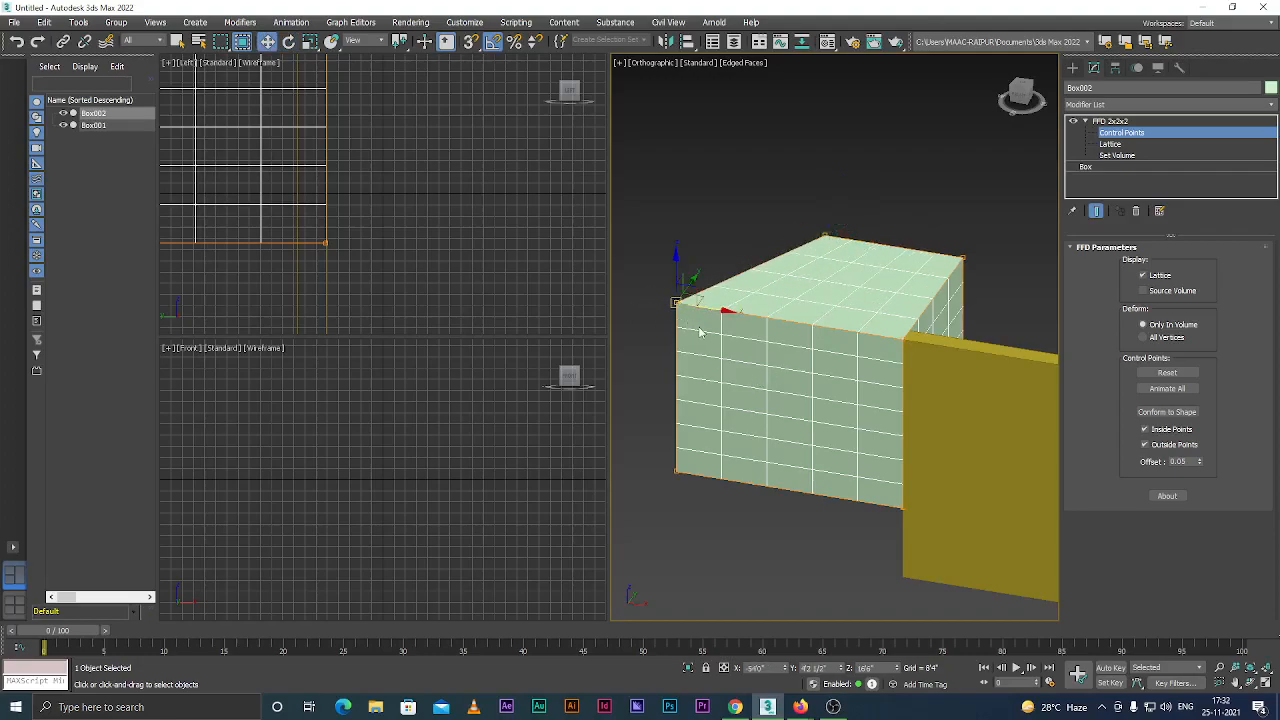
drag(686, 288, 763, 229)
key(ctrl+z)
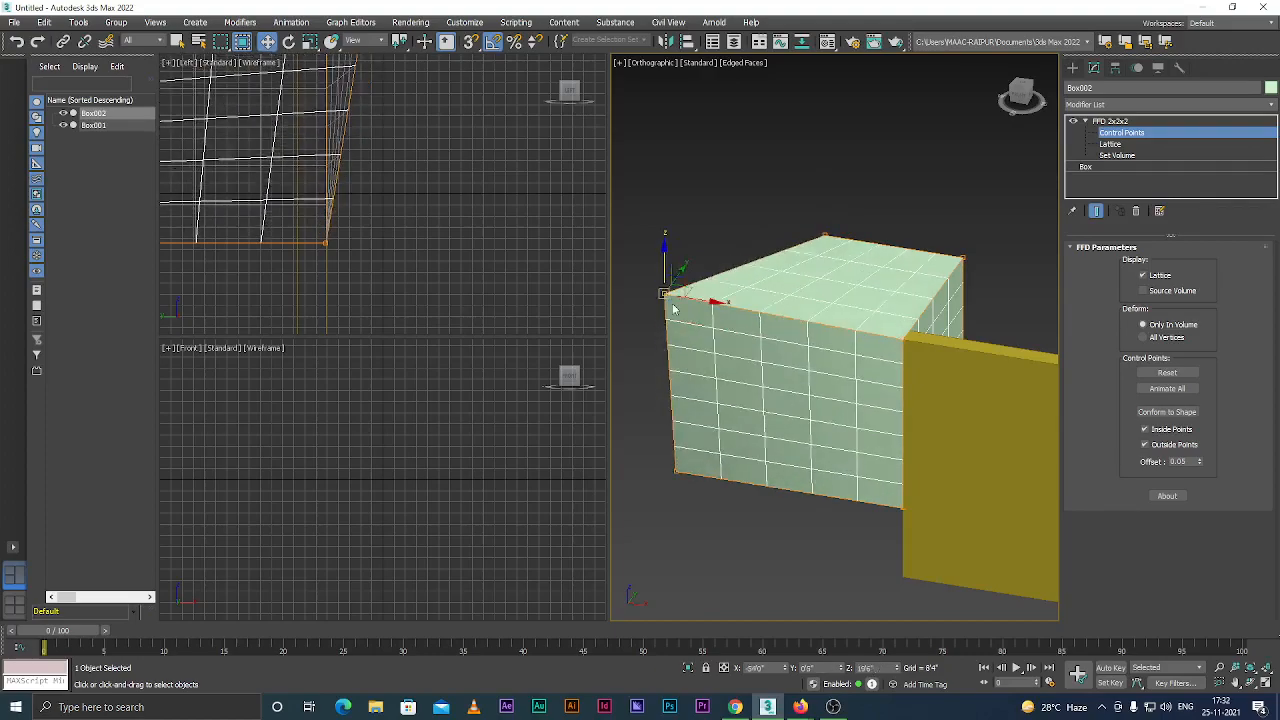
scroll(686, 284, down, 5)
click(727, 243)
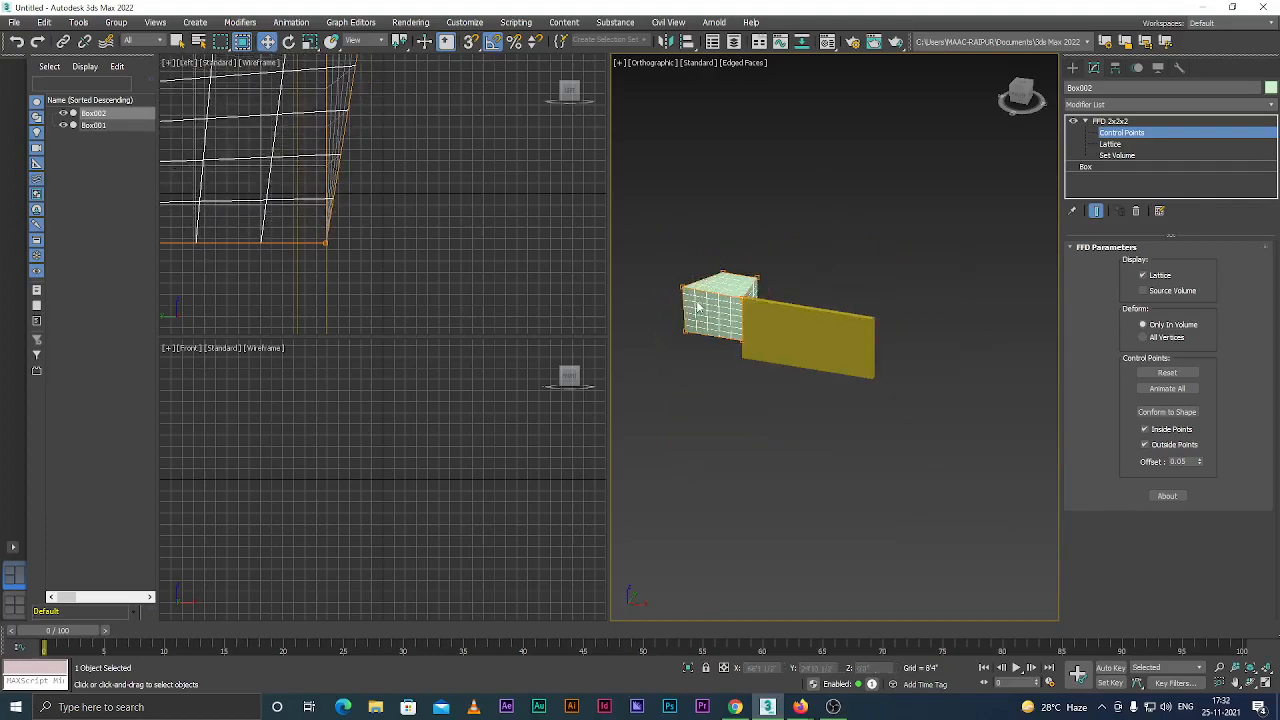
scroll(698, 302, up, 5)
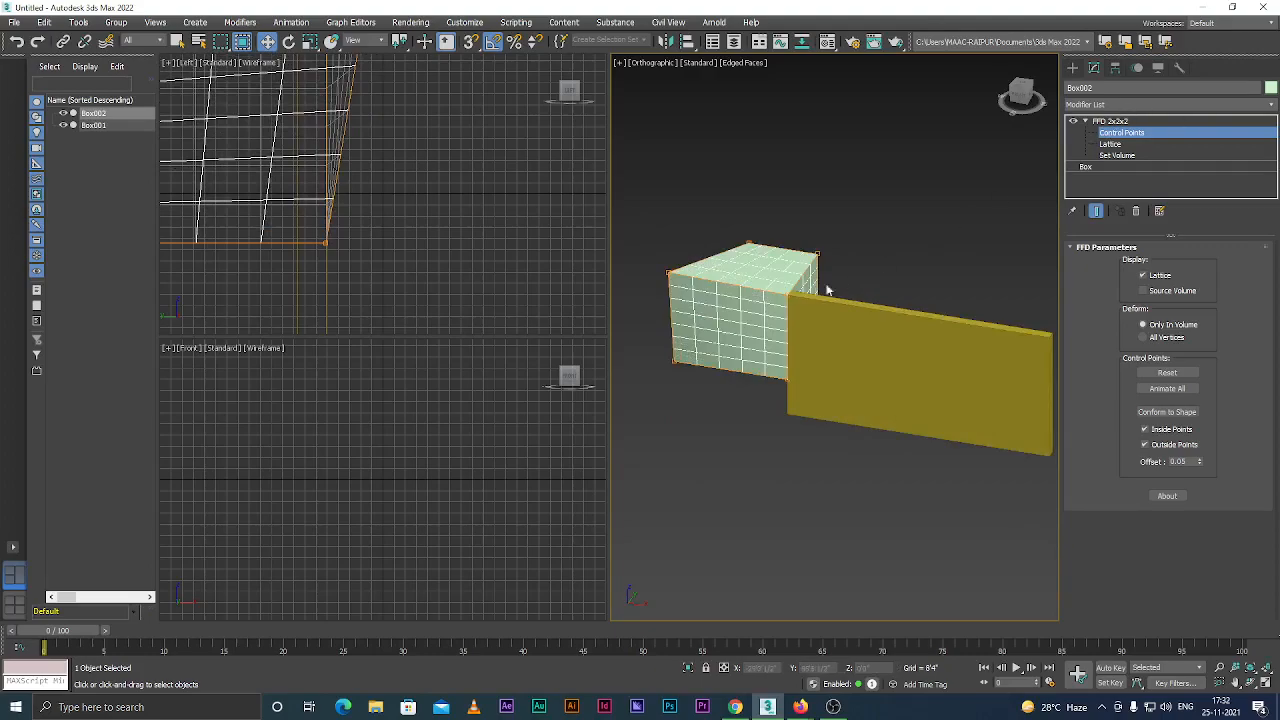
scroll(672, 270, up, 5)
Reselect the front top-left control point, move it backward and slightly upward, and inspect the box's shape.
click(672, 263)
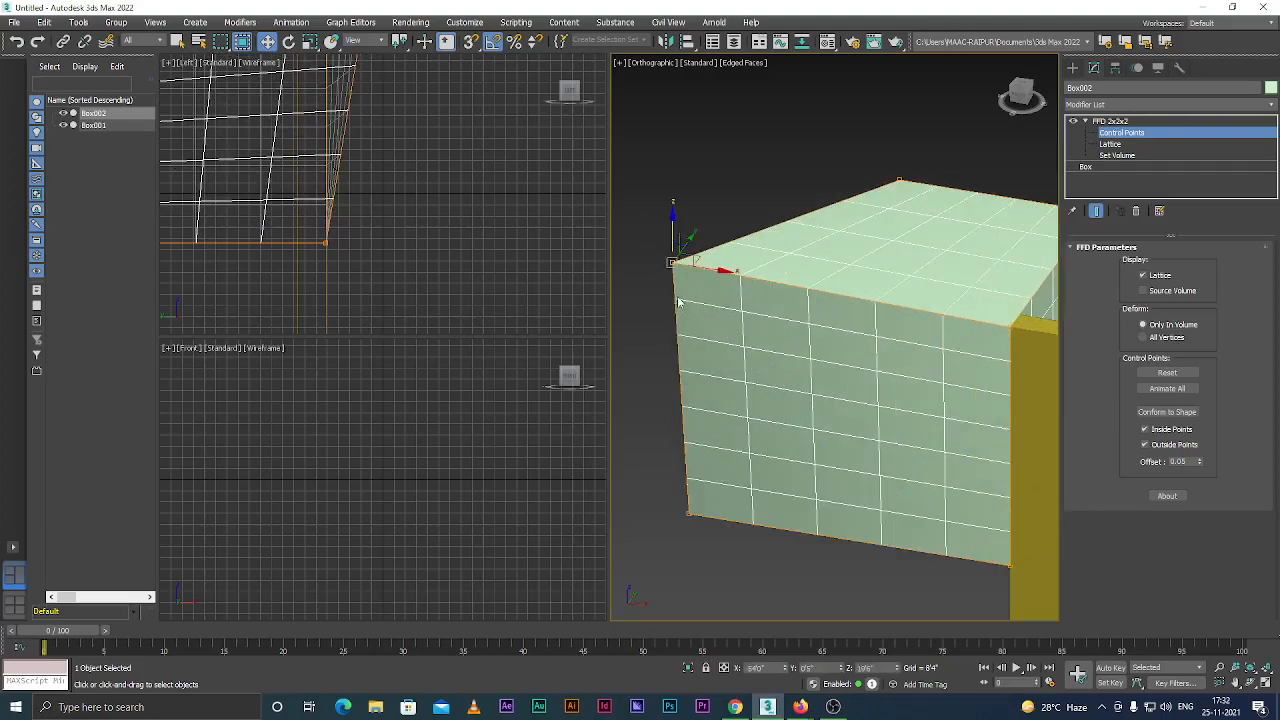
drag(672, 263, 729, 236)
scroll(717, 310, down, 4)
scroll(793, 321, up, 3)
scroll(795, 325, down, 2)
scroll(738, 313, up, 1)
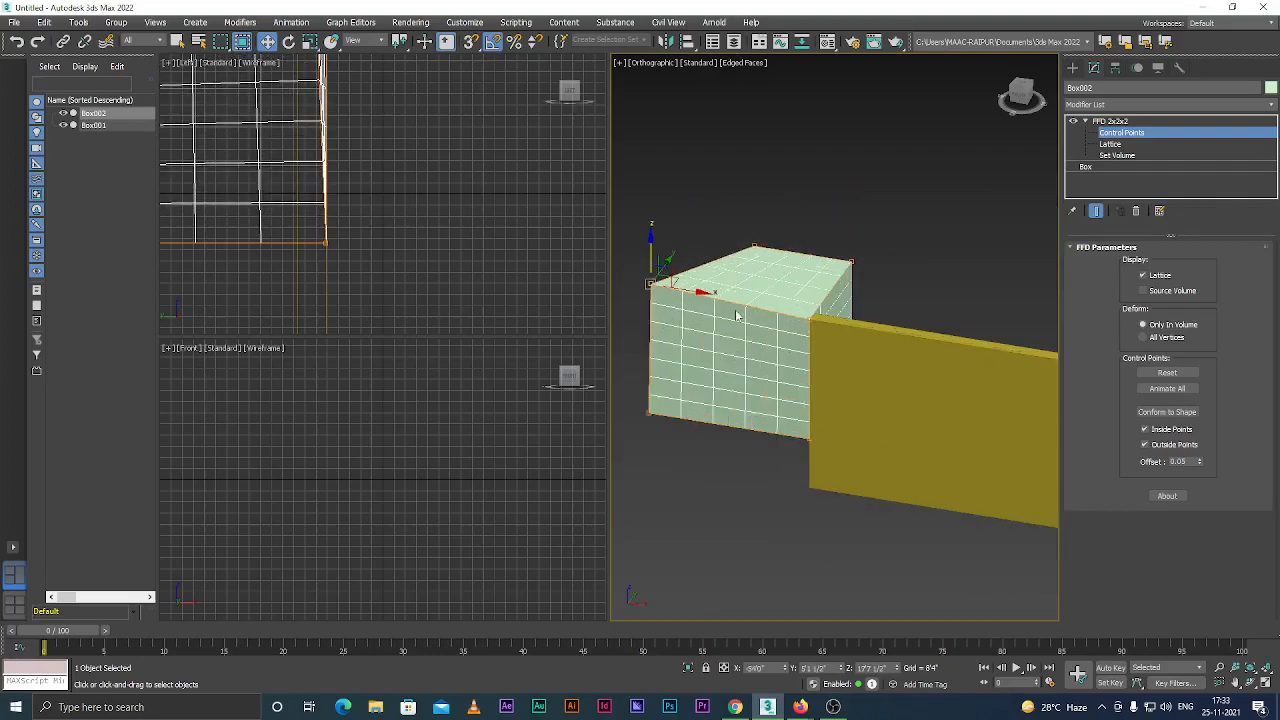
scroll(736, 316, up, 1)
scroll(956, 266, down, 3)
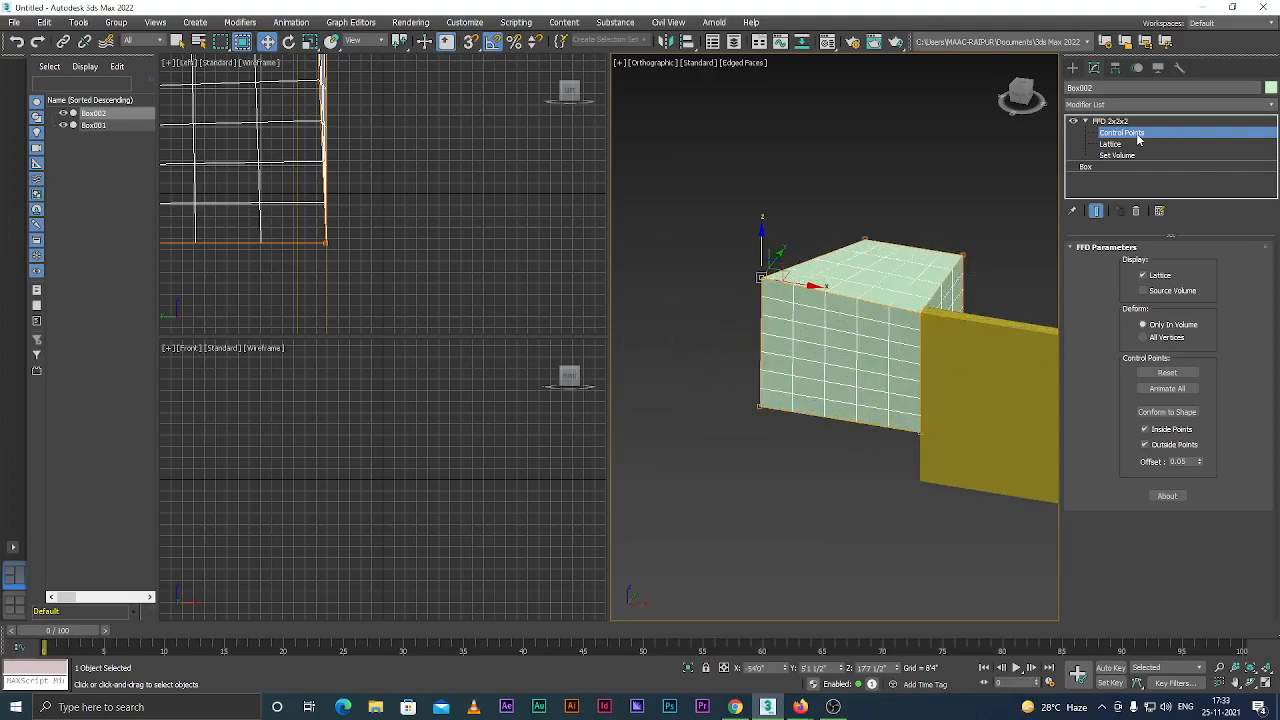
Add an FFD 4x4x4 modifier on top of the box's FFD 2x2x2 modifier.
click(1187, 104)
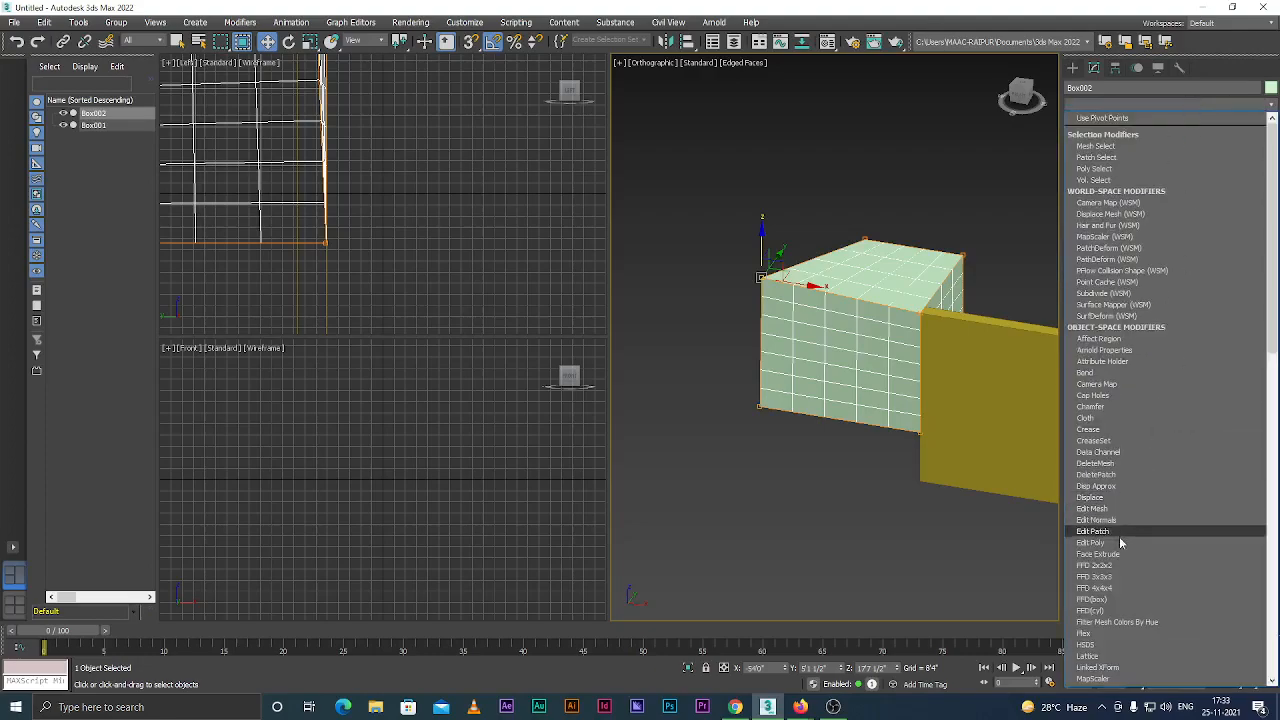
scroll(1119, 537, down, 2)
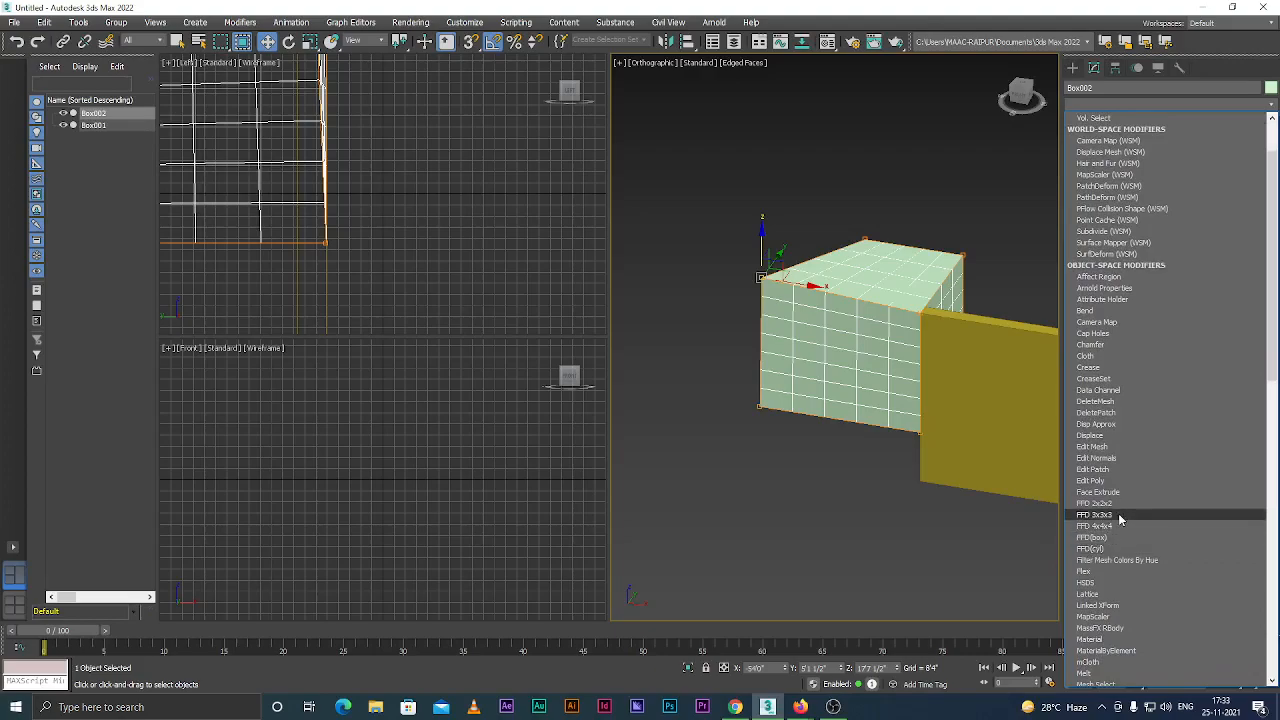
click(1117, 525)
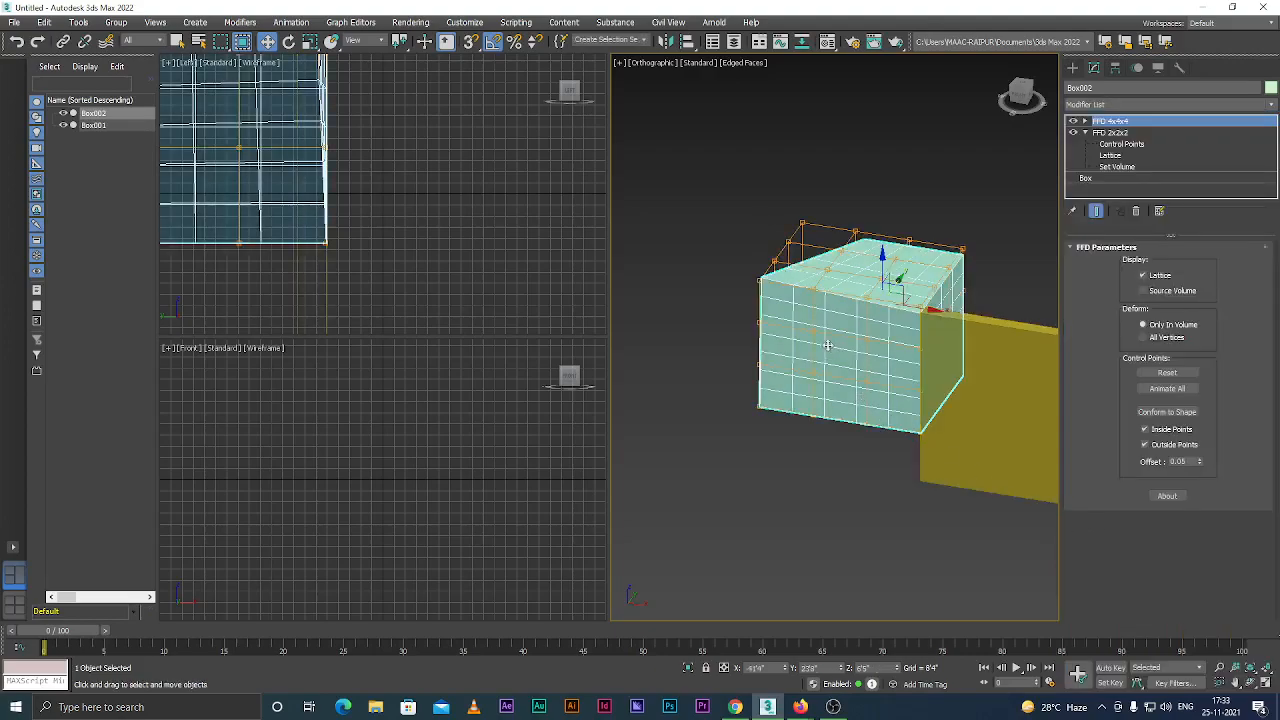
scroll(830, 347, up, 2)
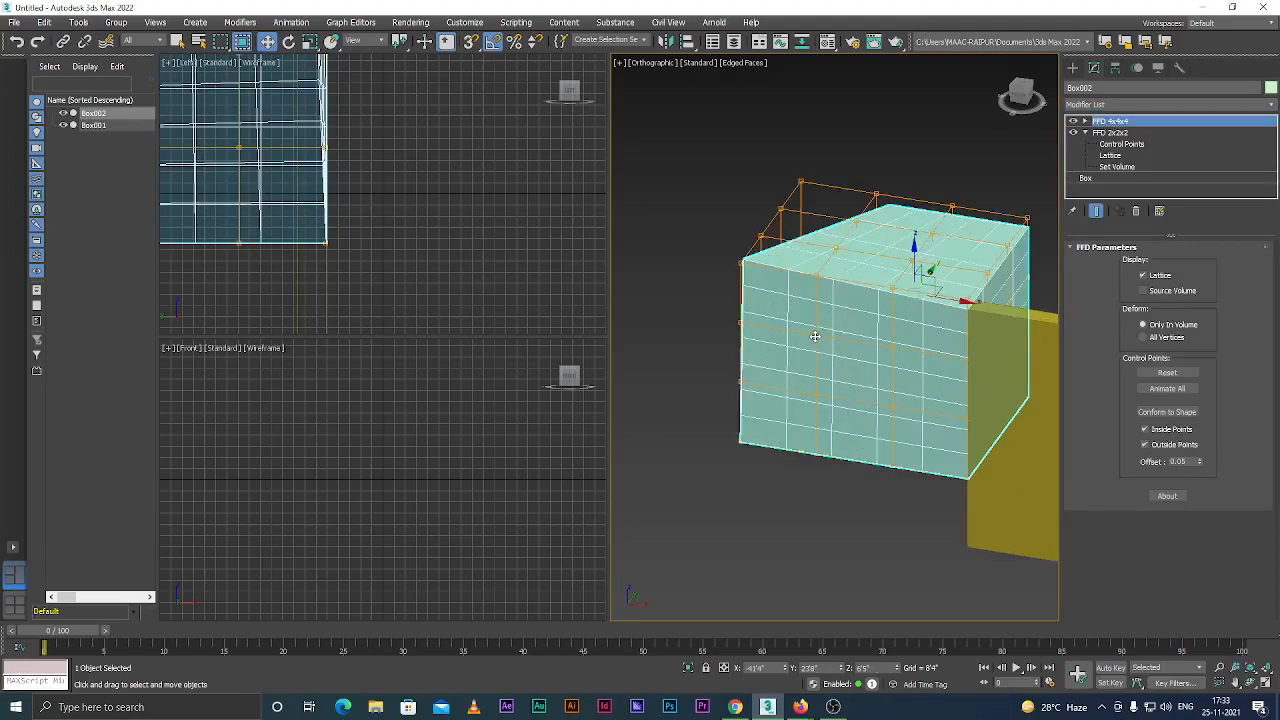
Pull the upper-left inner control point of the front face outward along Y, then display the FFD 4x4x4 lattice in wireframe.
key(1)
click(816, 335)
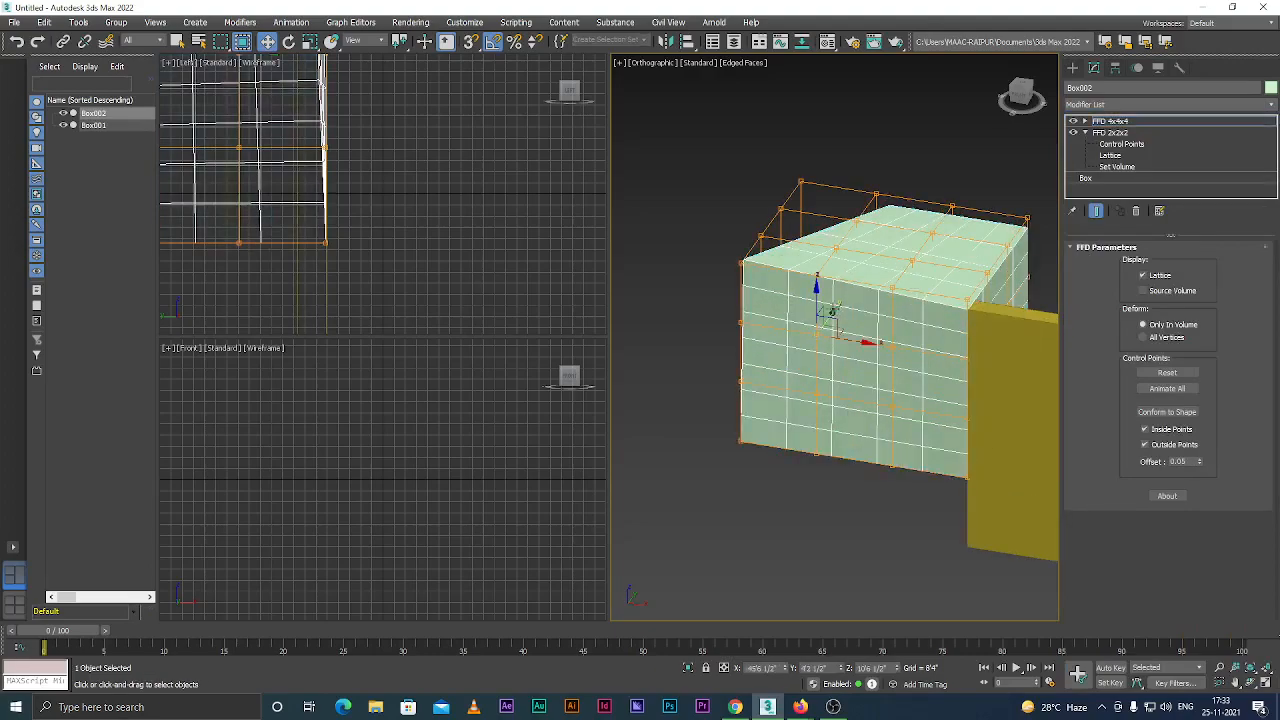
drag(833, 311, 809, 368)
scroll(785, 401, down, 5)
scroll(820, 402, up, 5)
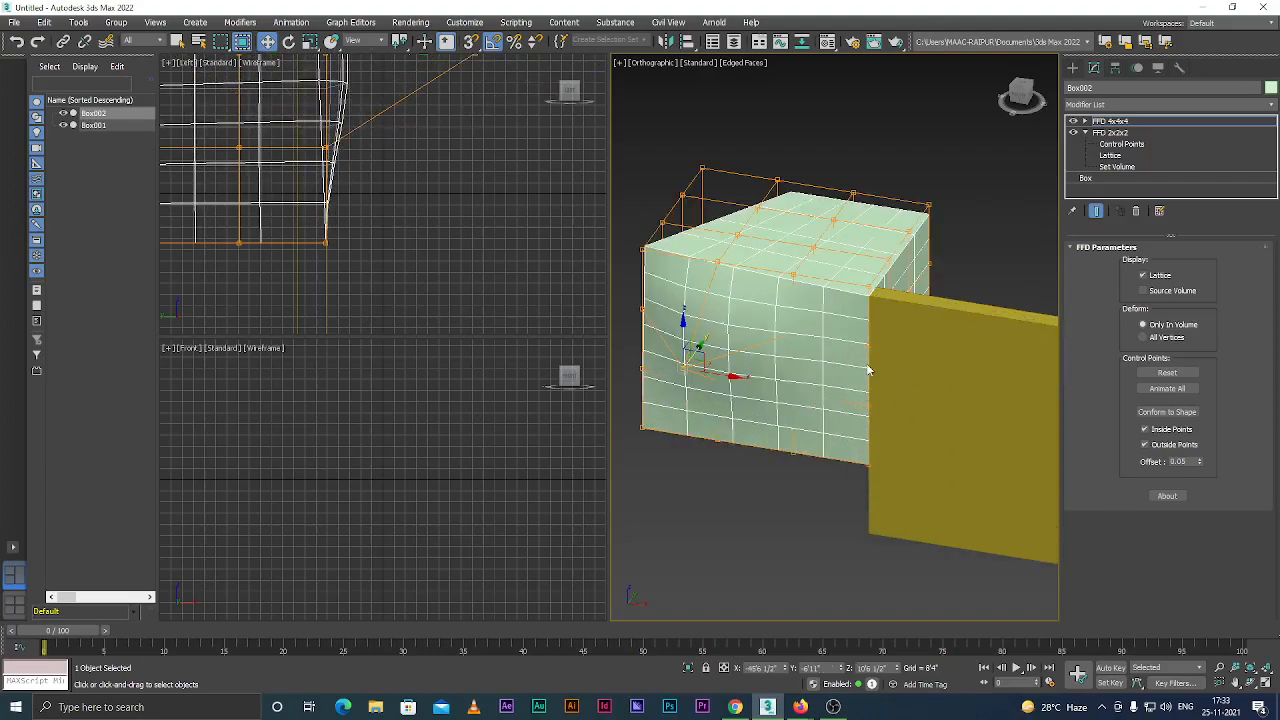
key(F3)
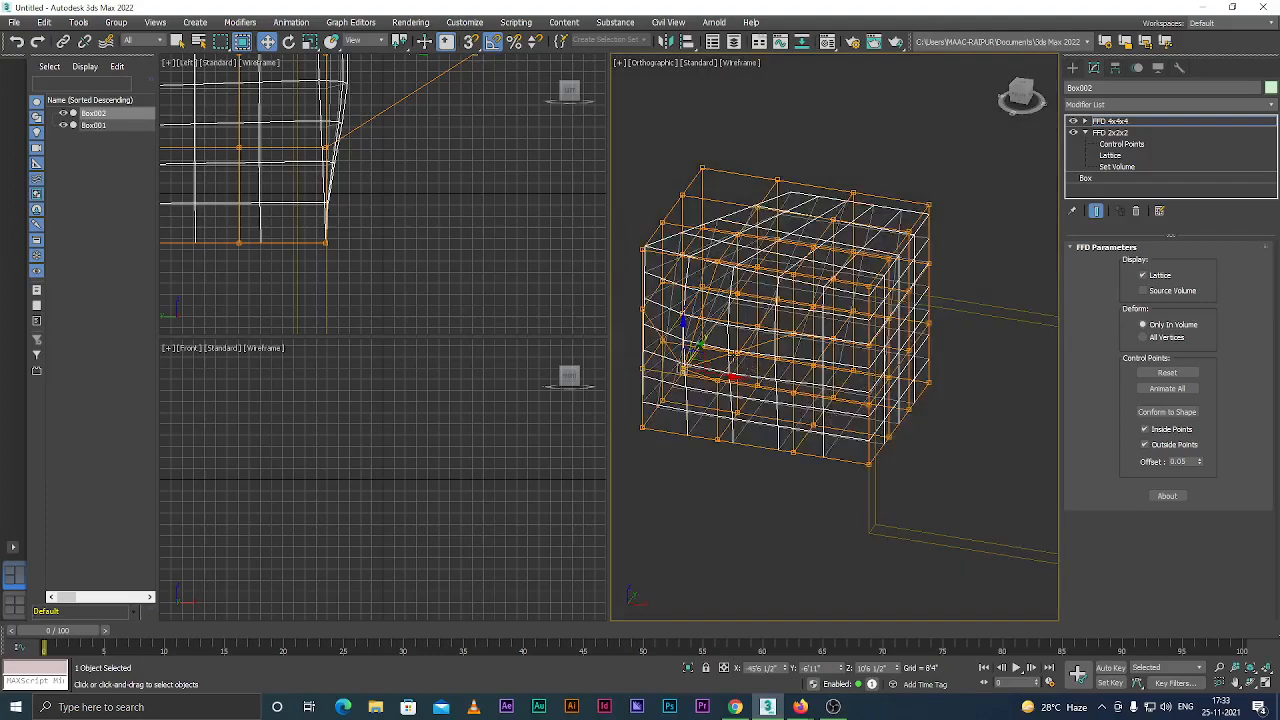
Select and move two more inner control points of the FFD 4x4x4 lattice on the box's front face.
click(737, 354)
drag(756, 330, 857, 297)
click(852, 371)
drag(866, 355, 848, 378)
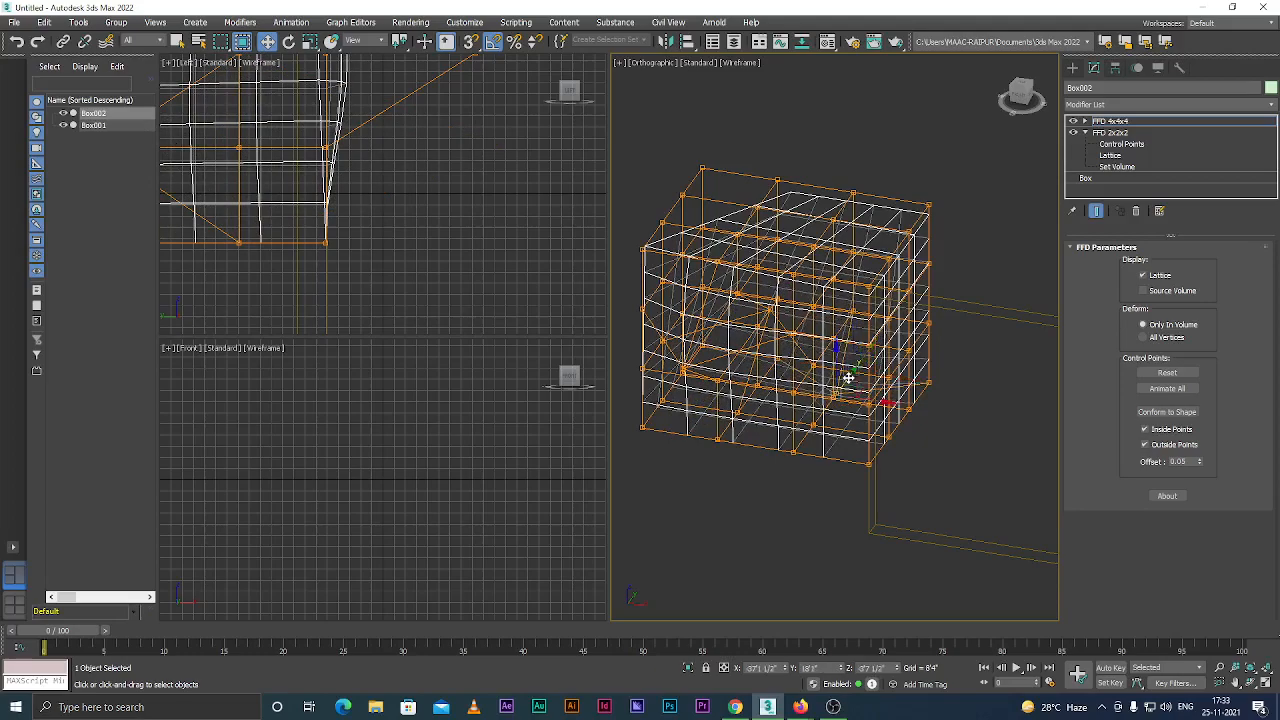
Display the box shaded with edged faces and examine its lattice deformation from several angles and distances.
key(F3)
scroll(848, 378, up, 3)
scroll(820, 395, down, 3)
scroll(817, 398, up, 3)
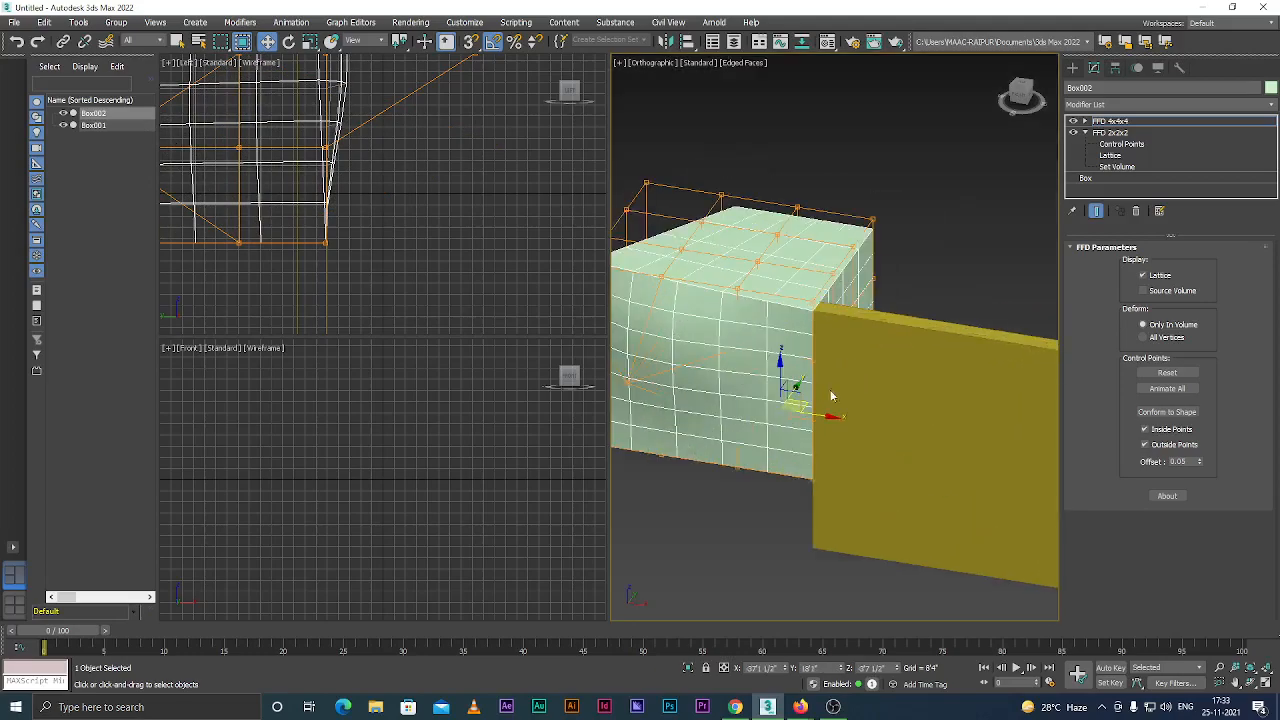
alt+middle_drag(817, 398, 714, 428)
scroll(736, 426, down, 4)
scroll(720, 414, up, 3)
scroll(846, 383, down, 4)
scroll(745, 427, up, 2)
scroll(744, 428, up, 4)
key(F3)
key(F3)
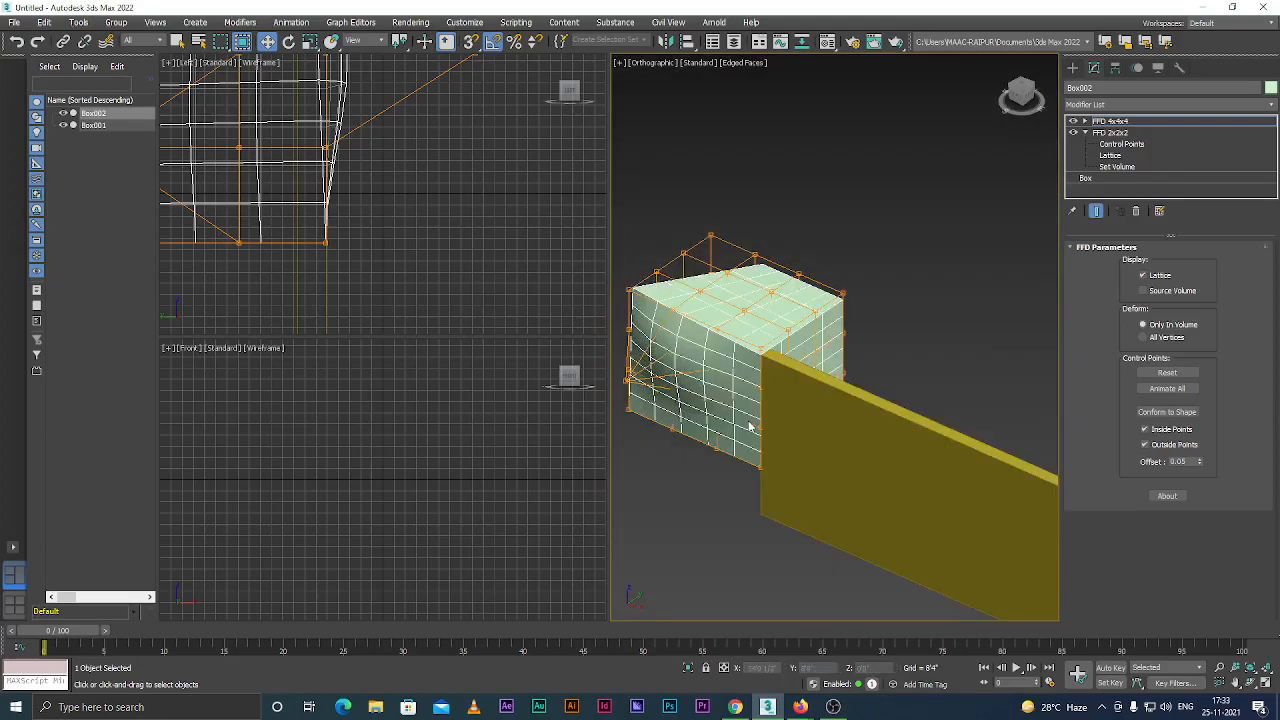
scroll(763, 443, down, 4)
scroll(790, 446, up, 4)
scroll(748, 395, down, 4)
scroll(757, 378, up, 5)
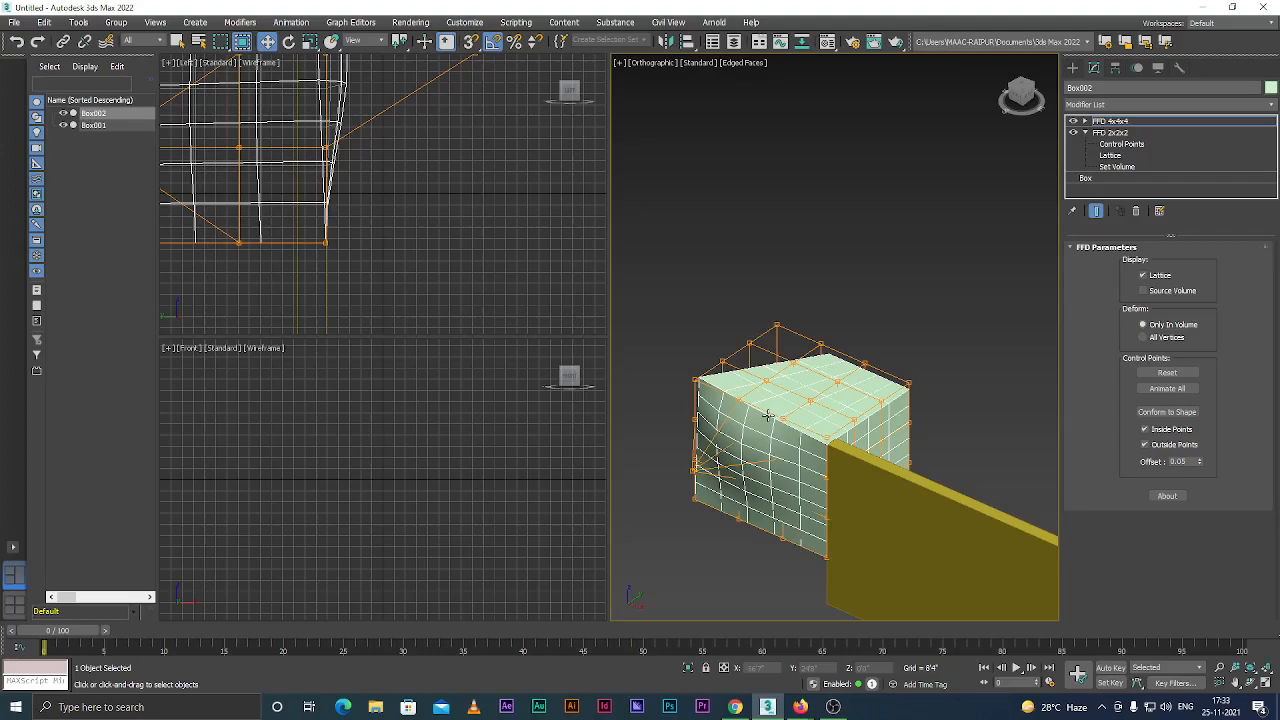
scroll(767, 415, down, 4)
scroll(757, 408, up, 3)
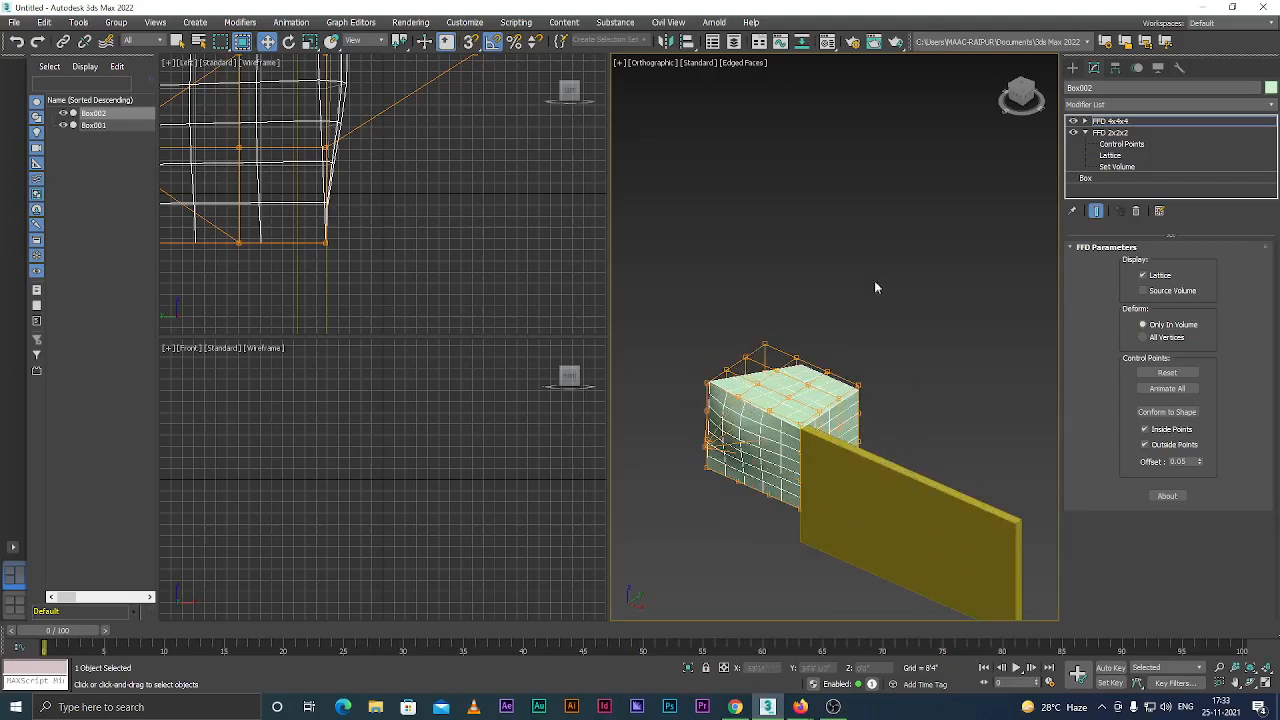
Delete the FFD 4x4x4 and FFD 2x2x2 modifiers from the box's modifier stack.
click(1110, 121)
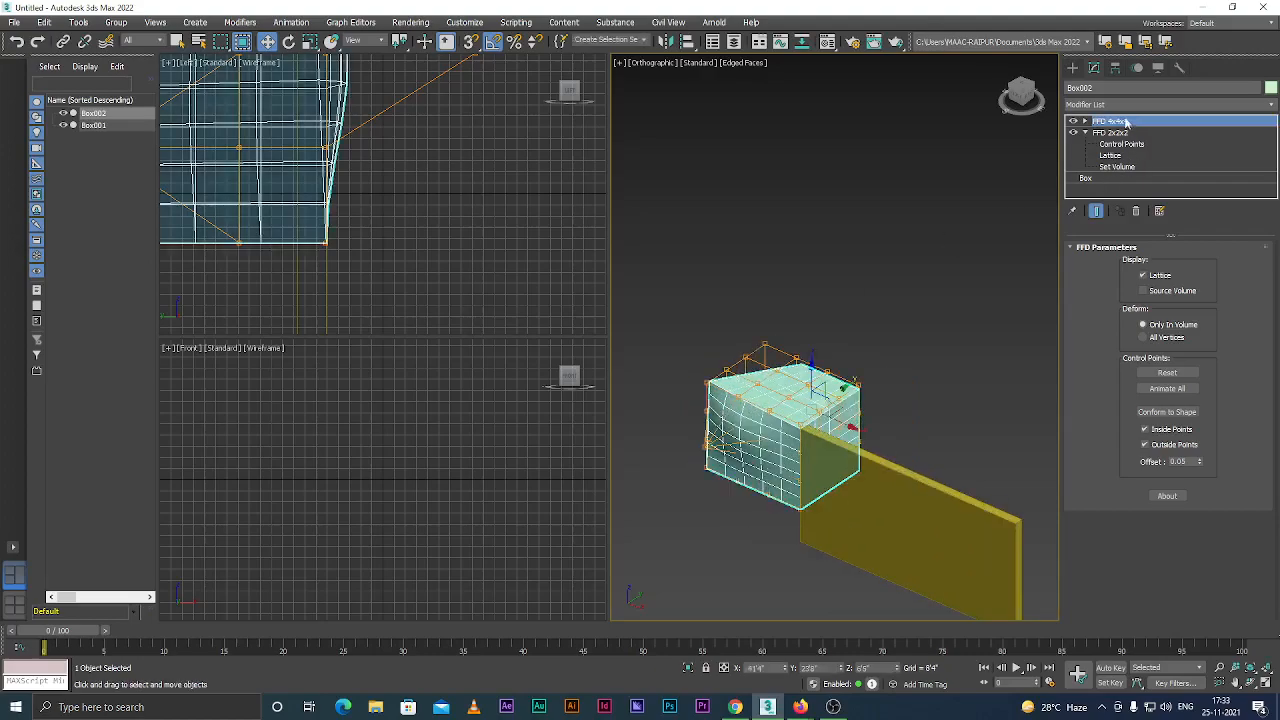
right_click(1128, 122)
click(1128, 137)
click(1119, 121)
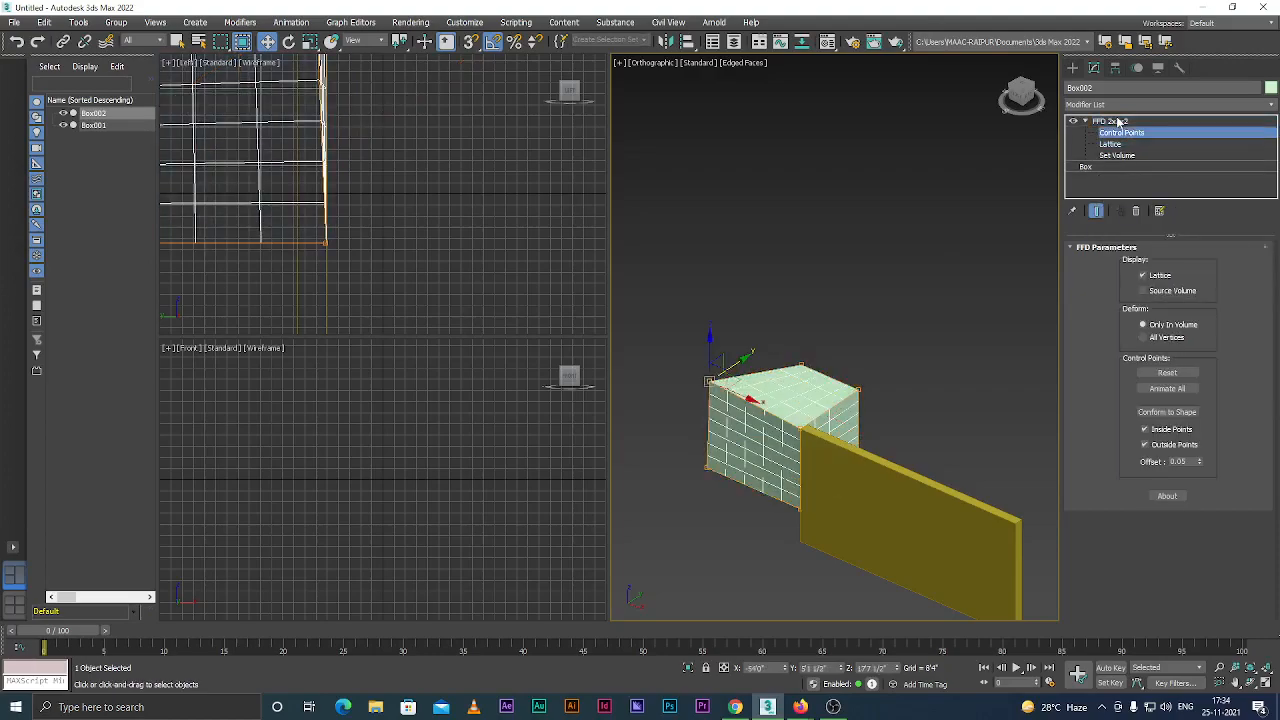
right_click(1121, 122)
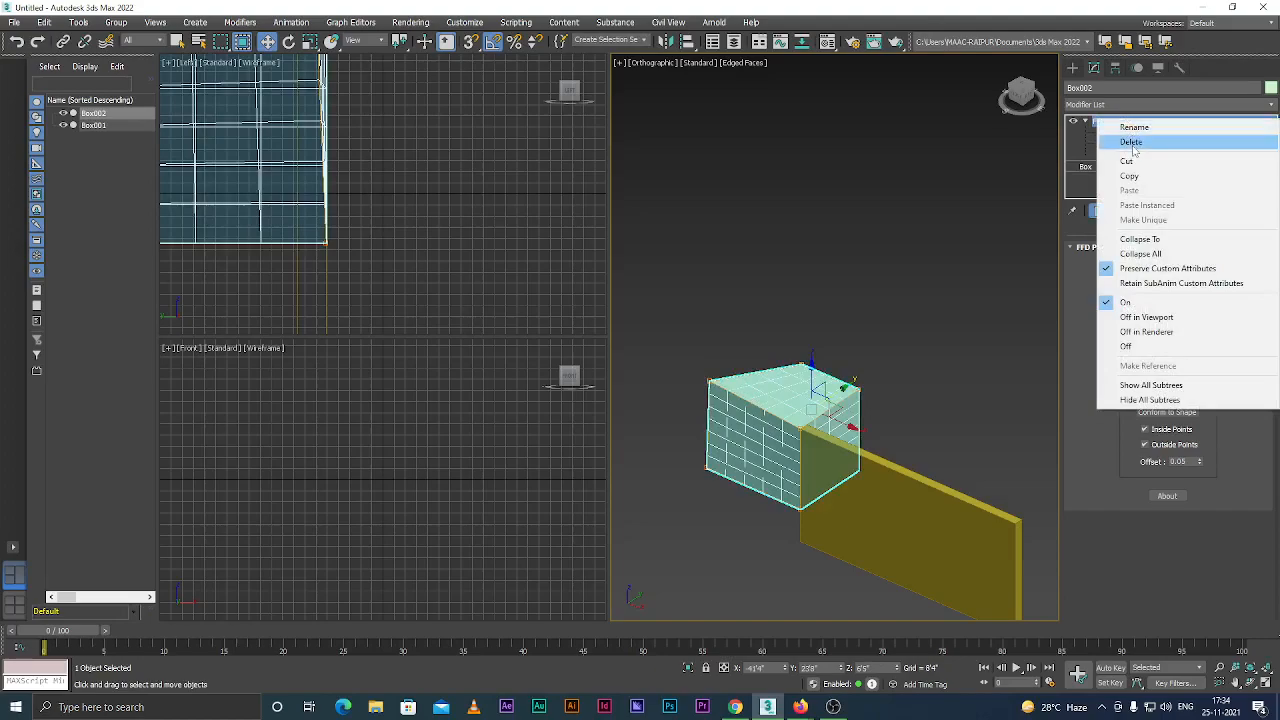
click(1131, 142)
Move the box along the X axis to about -51'0", away from the yellow slab.
scroll(767, 411, down, 3)
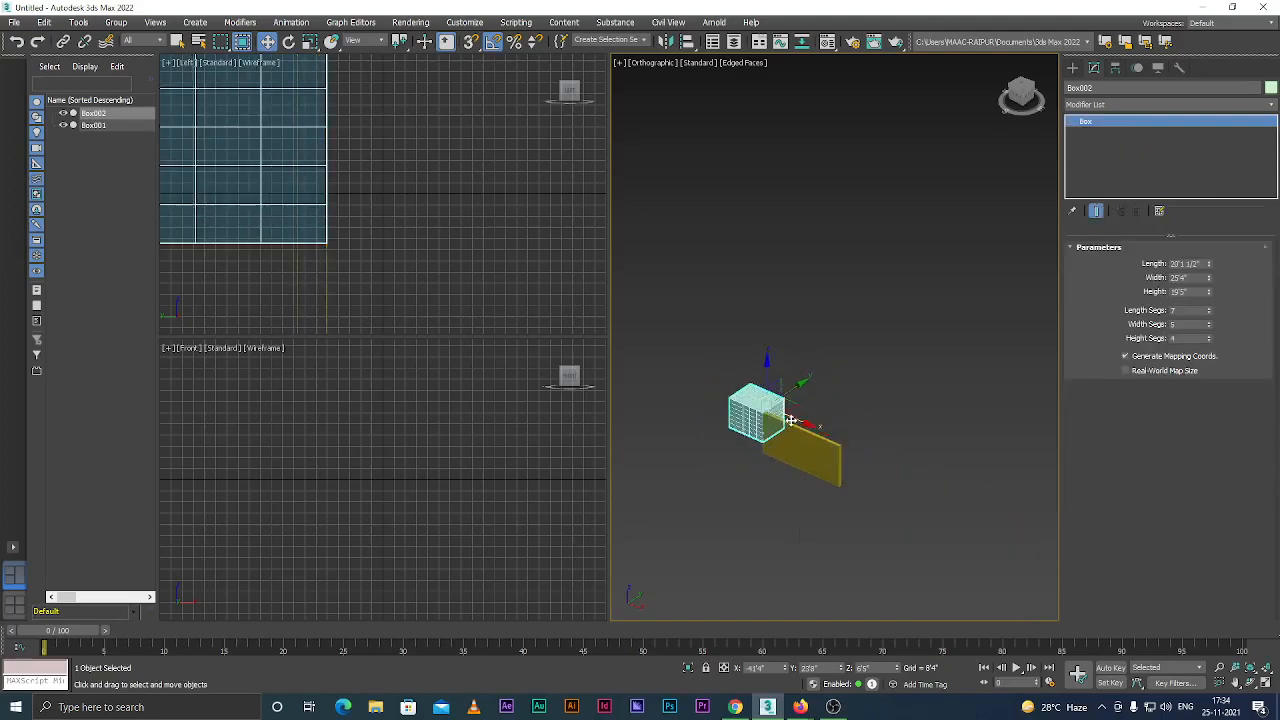
scroll(775, 410, up, 2)
click(781, 407)
click(778, 405)
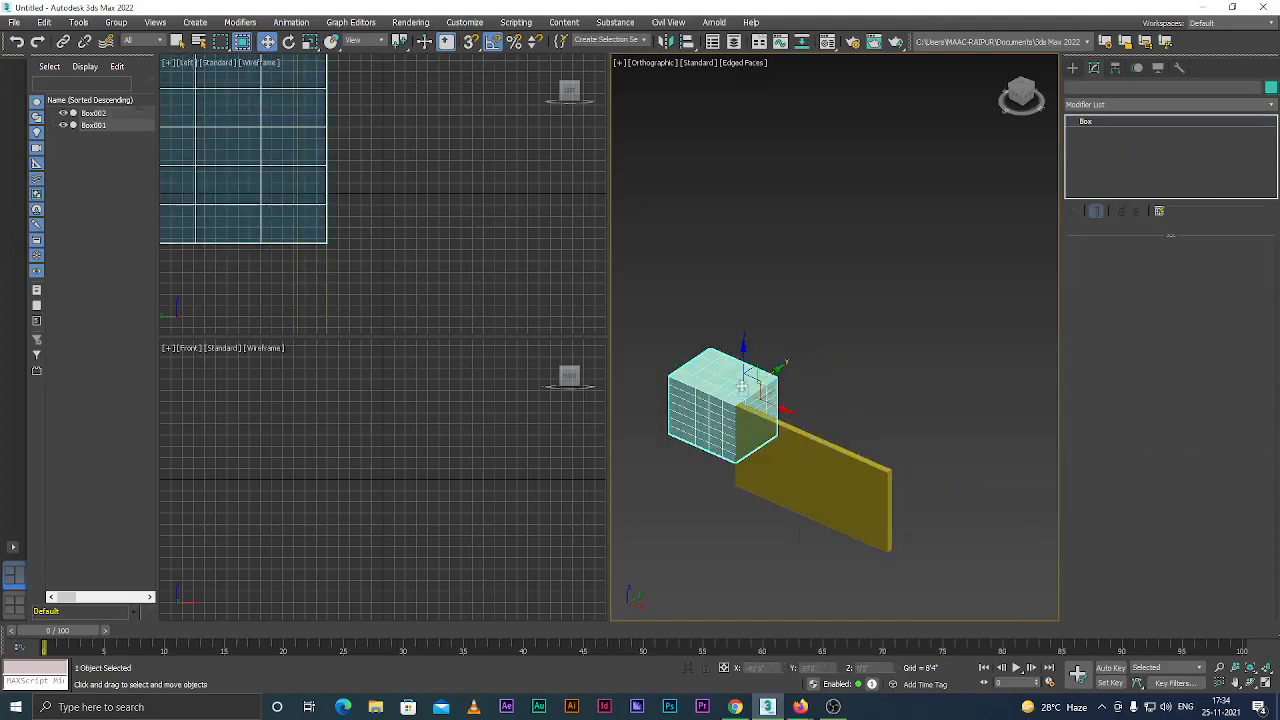
drag(775, 400, 747, 386)
scroll(747, 386, down, 1)
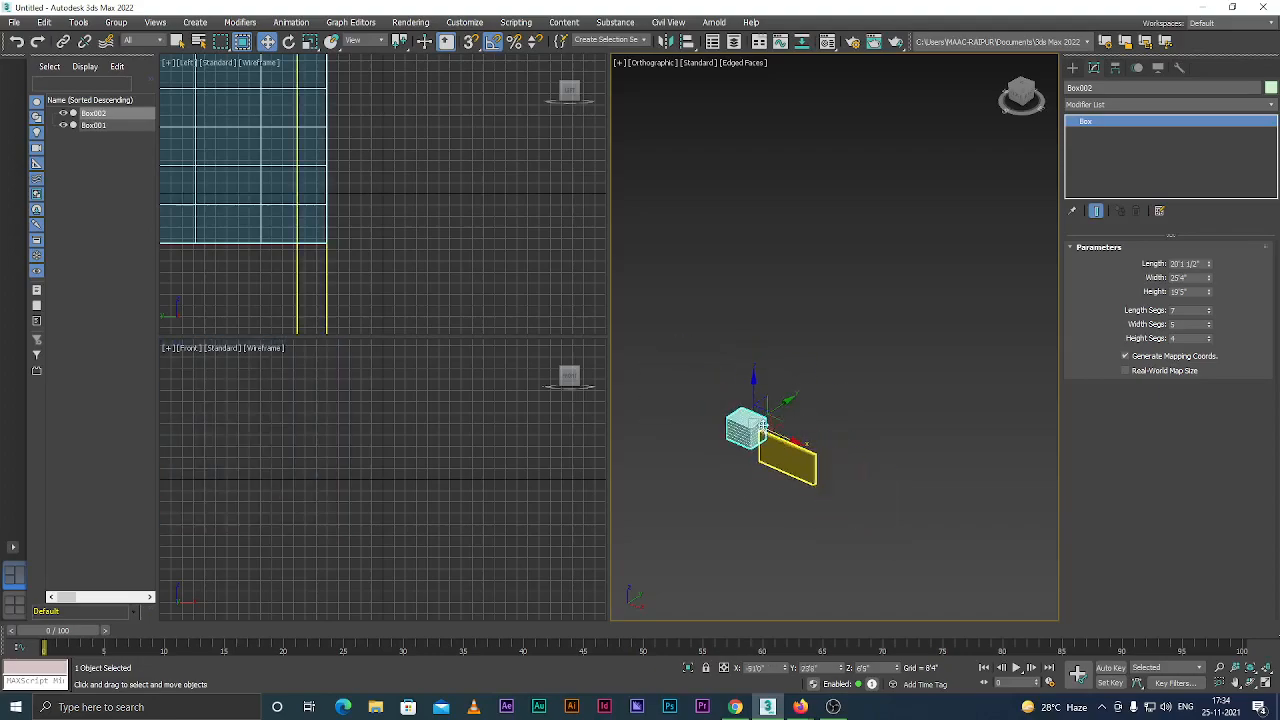
Convert the segmented box to an Editable Poly.
scroll(740, 400, up, 4)
scroll(735, 414, up, 2)
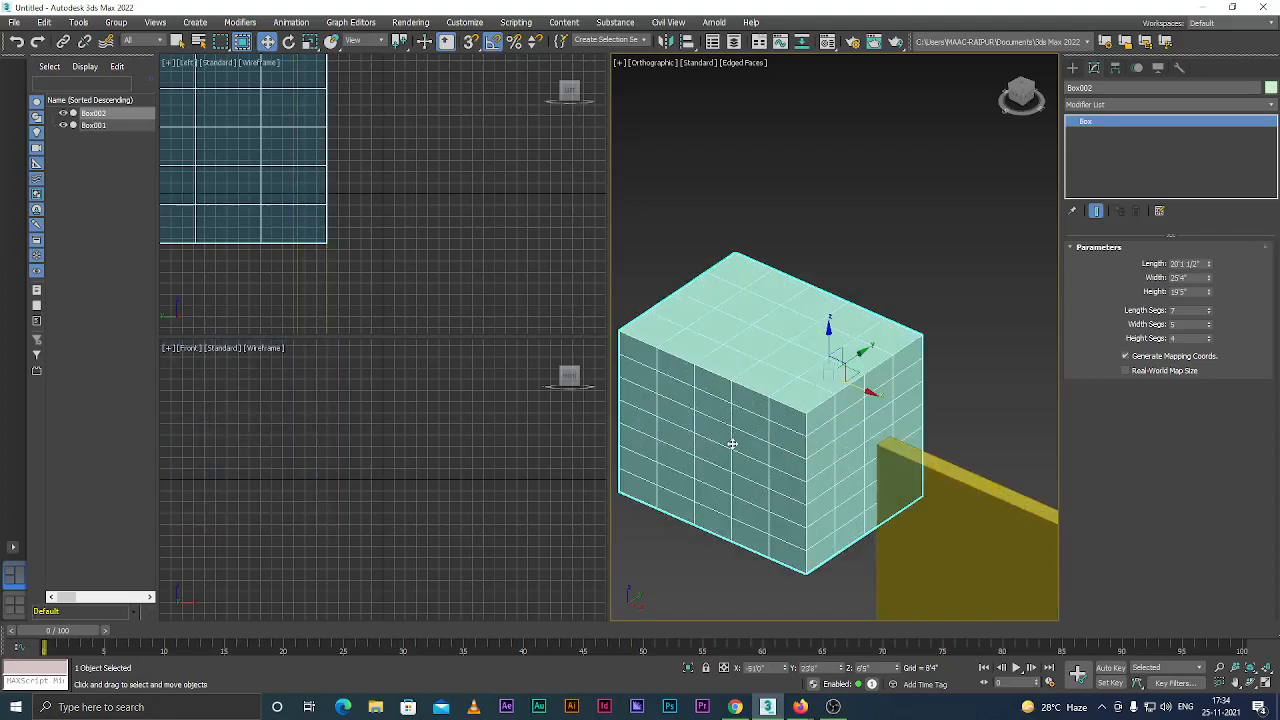
alt+middle_drag(743, 480, 802, 394)
scroll(780, 438, down, 3)
scroll(802, 394, up, 3)
right_click(802, 394)
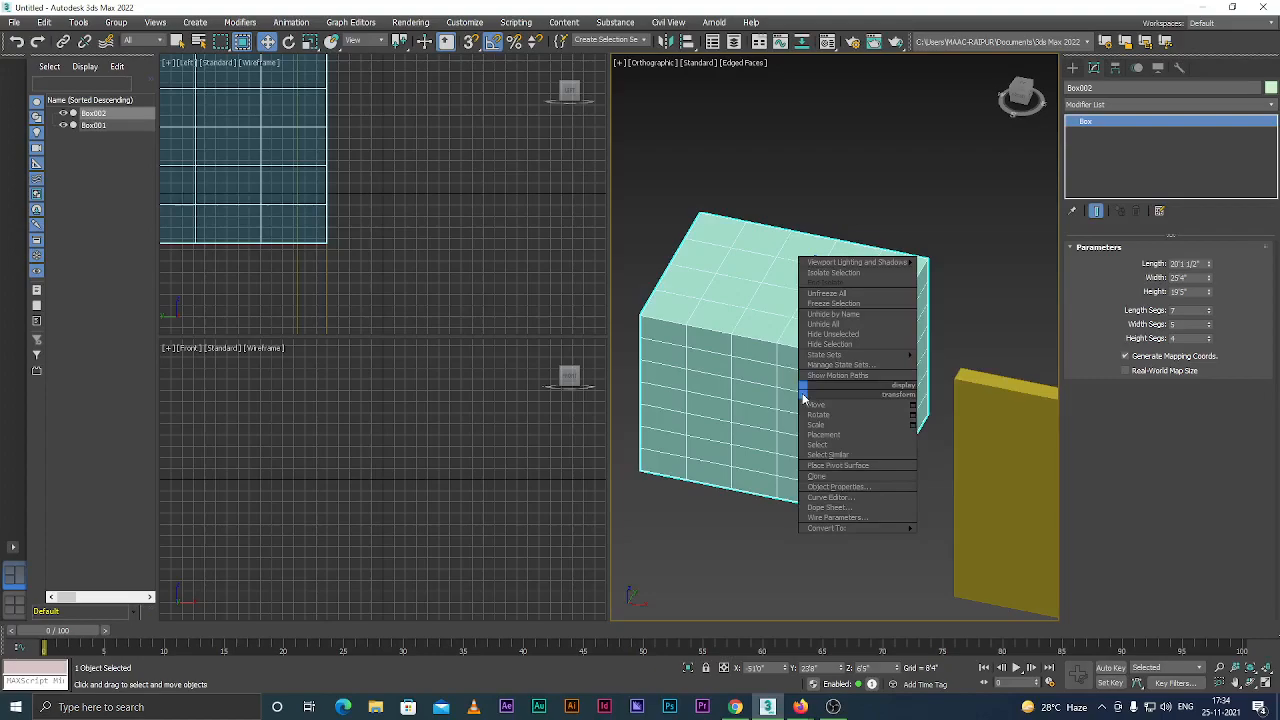
mouse_move(845, 528)
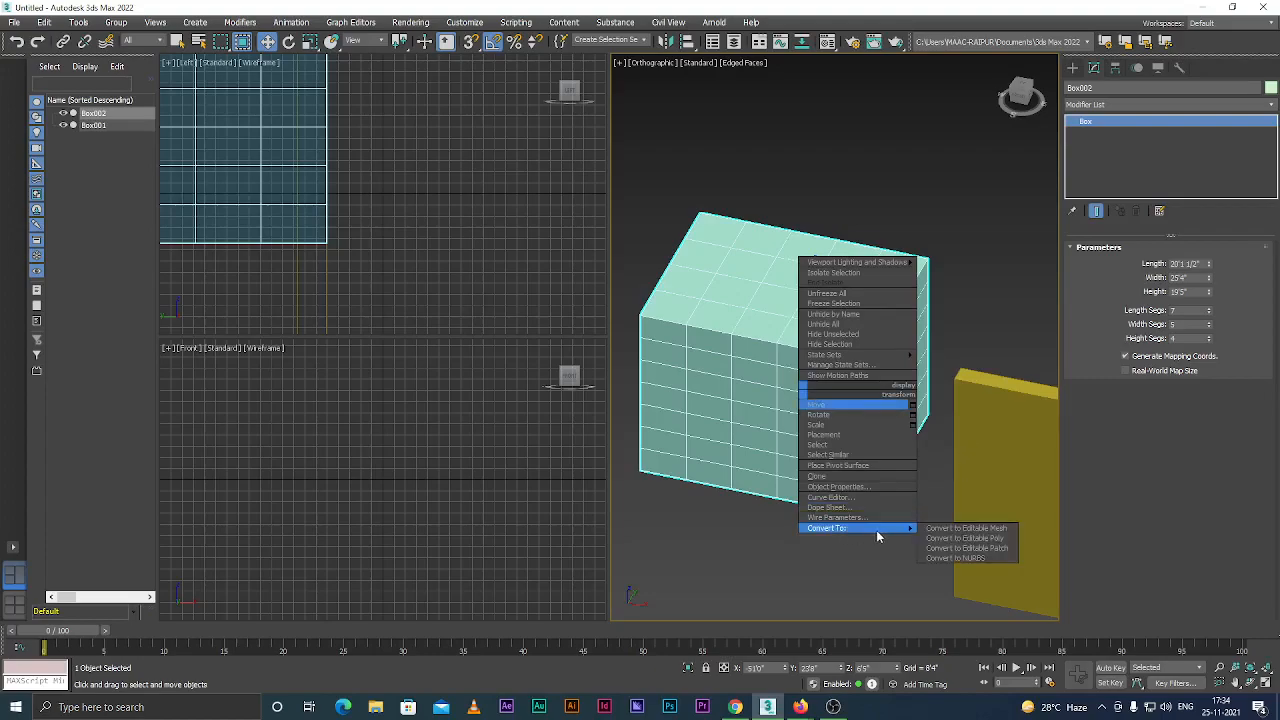
click(963, 538)
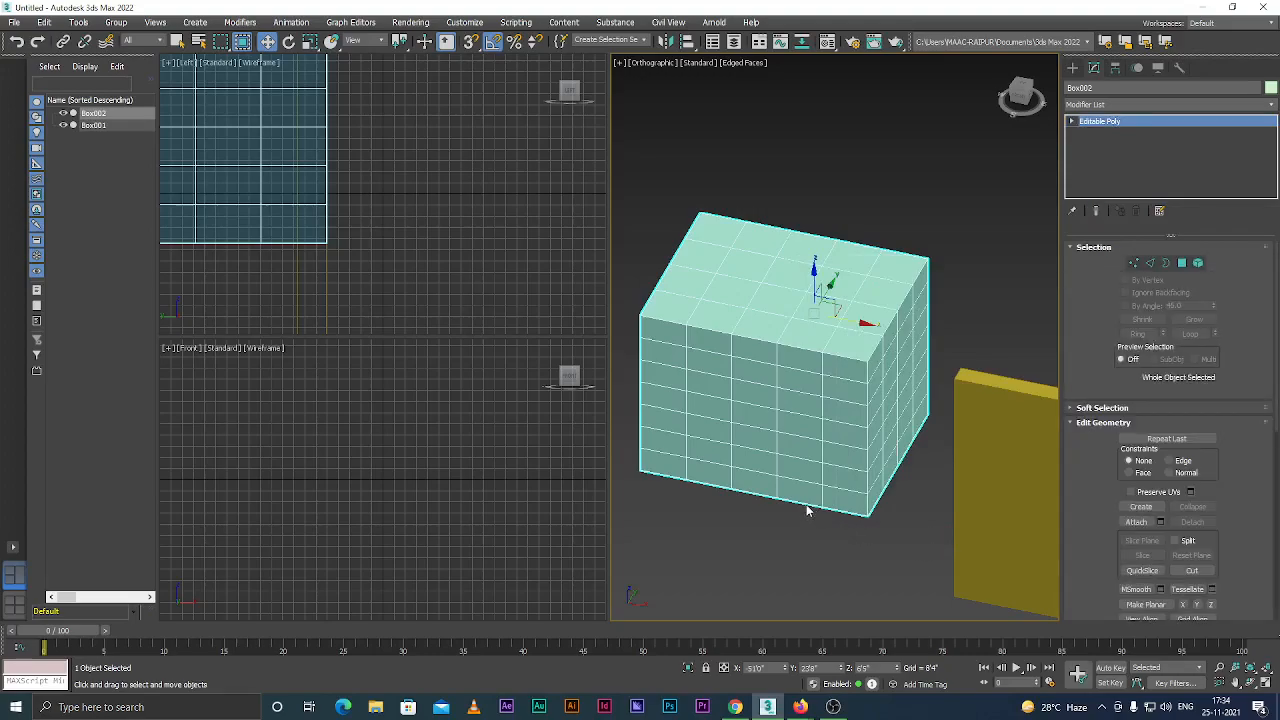
At edge level, select two edges in turn along the top of the box's front face and clear the selection.
key(1)
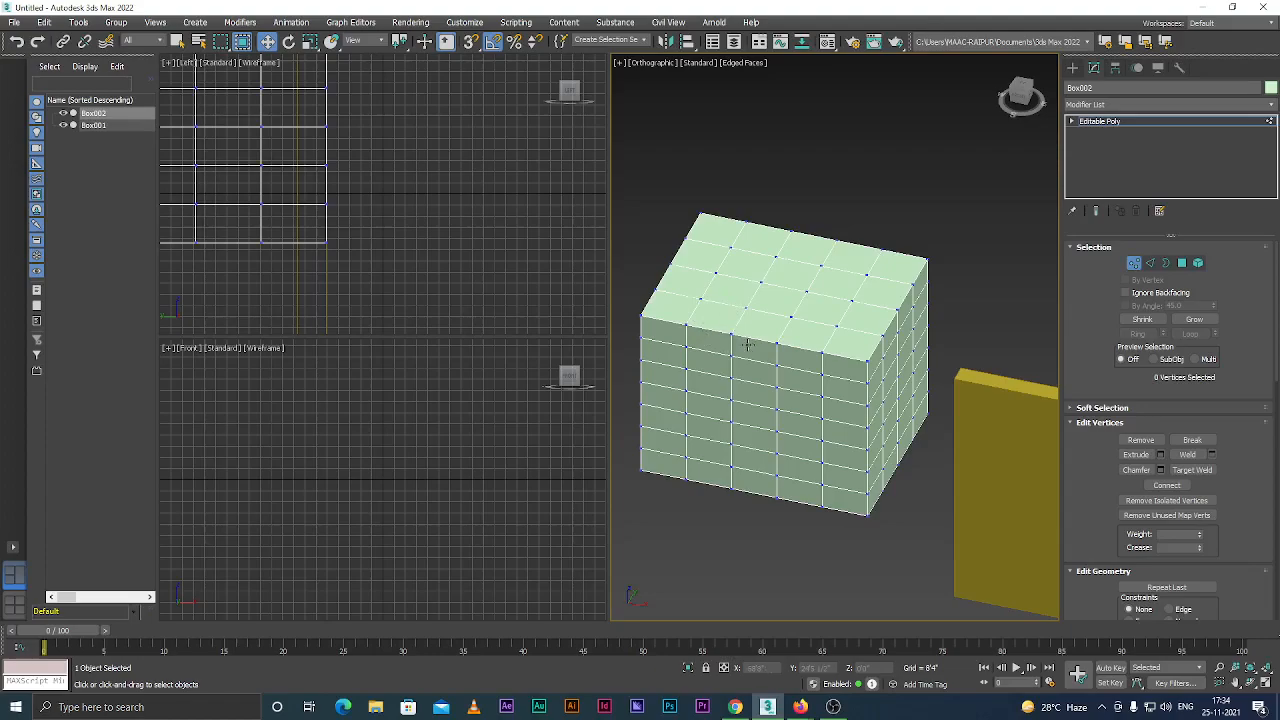
key(2)
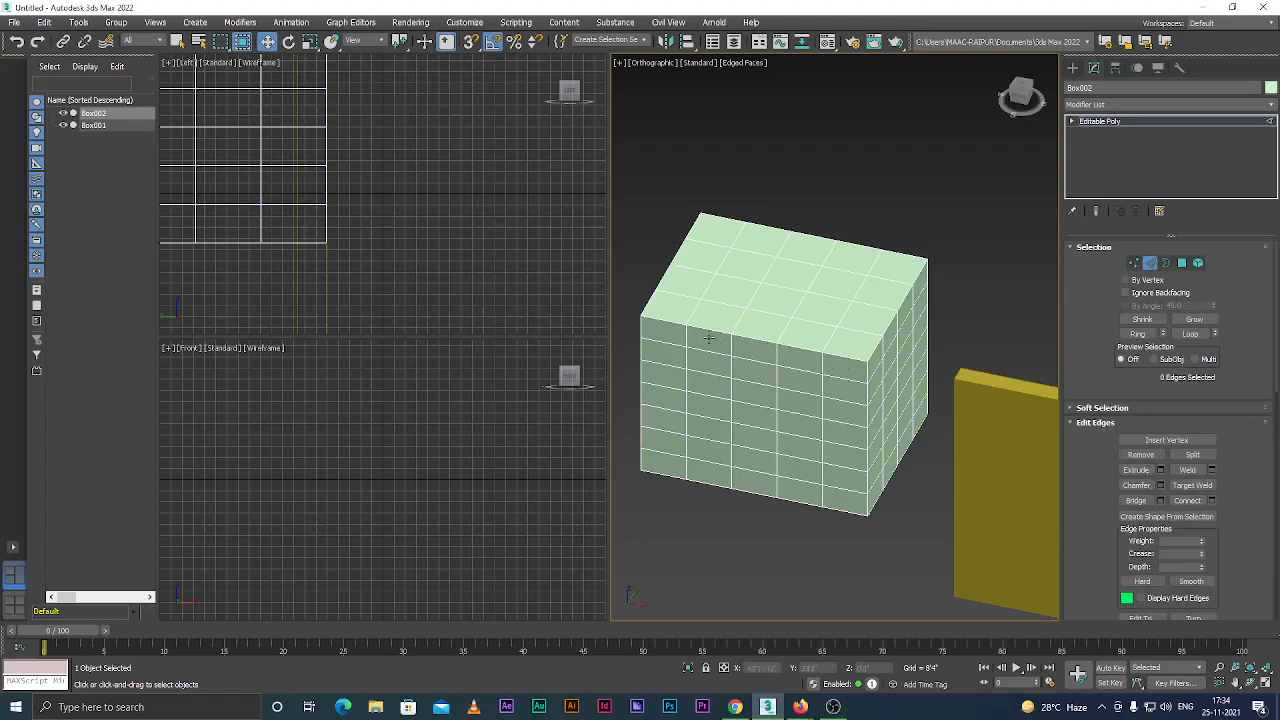
click(713, 327)
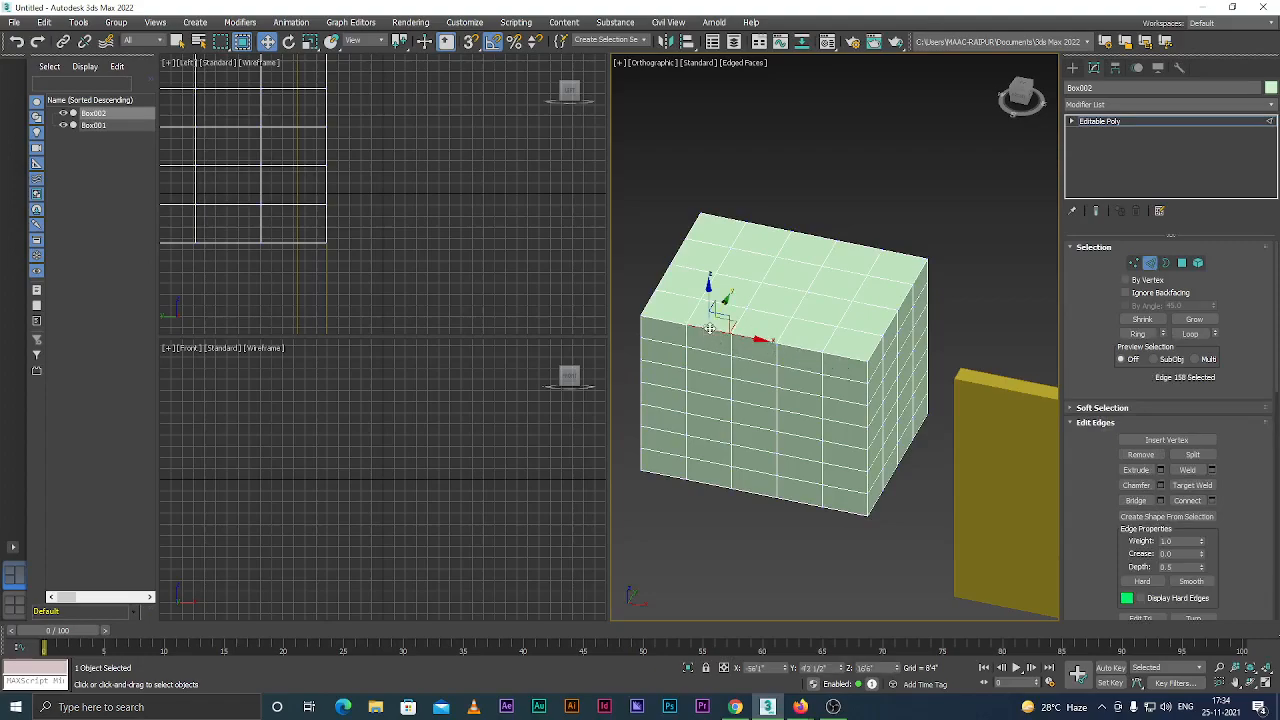
mouse_move(721, 306)
mouse_down()
mouse_move(718, 322)
mouse_move(734, 300)
mouse_up()
click(803, 349)
drag(808, 320, 808, 312)
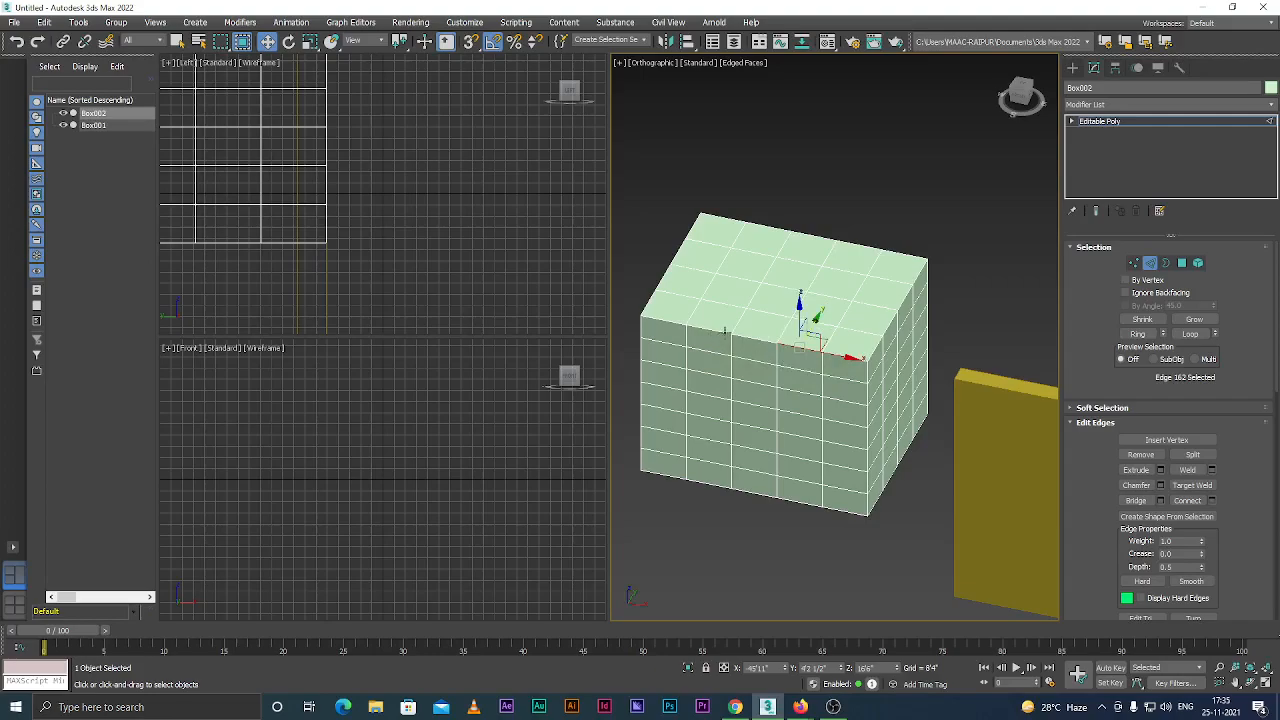
scroll(843, 380, down, 3)
scroll(843, 390, up, 3)
click(954, 316)
scroll(750, 373, down, 3)
scroll(750, 373, up, 3)
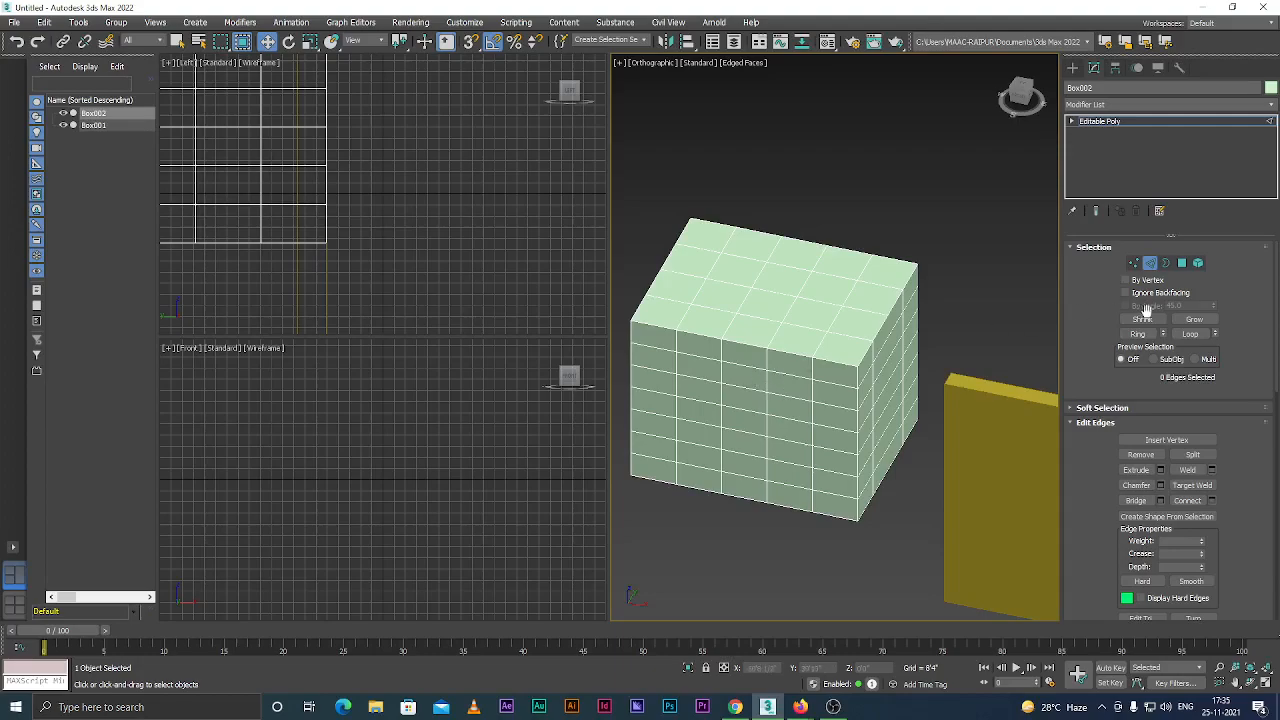
In the front view at edge level, select all edges of the box's top face.
key(3)
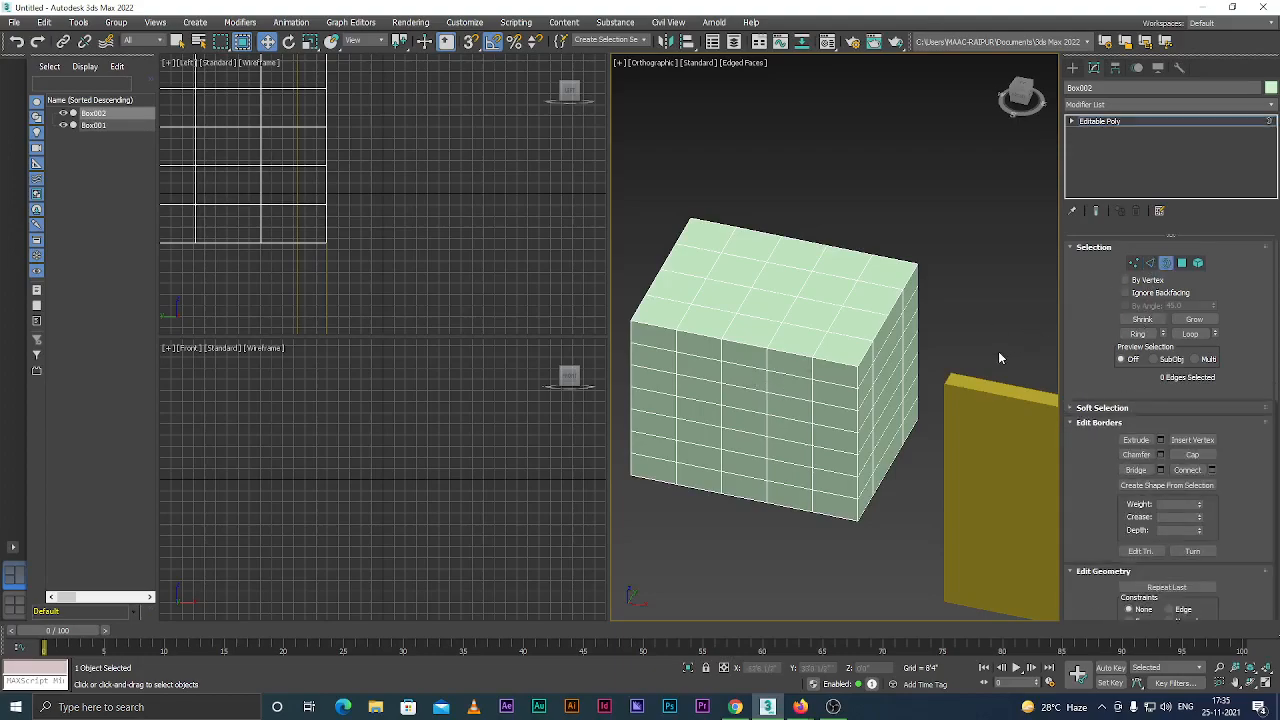
click(1150, 262)
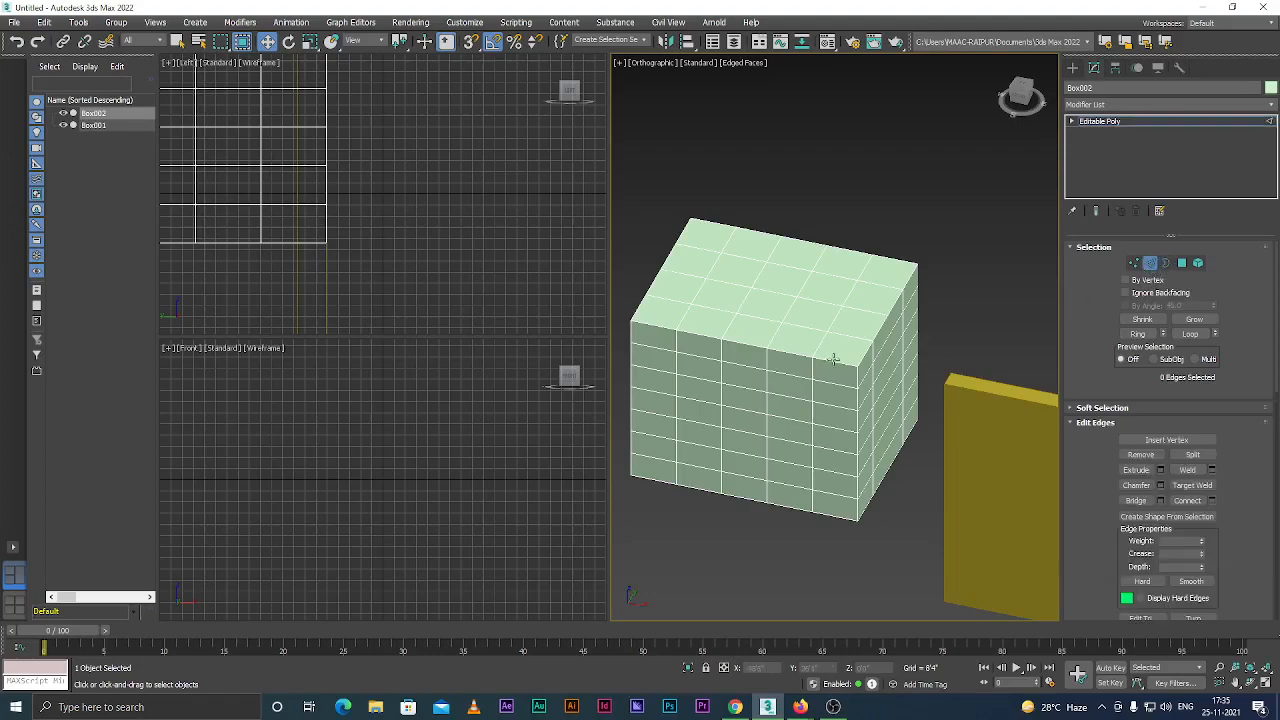
key(f)
scroll(805, 395, down, 9)
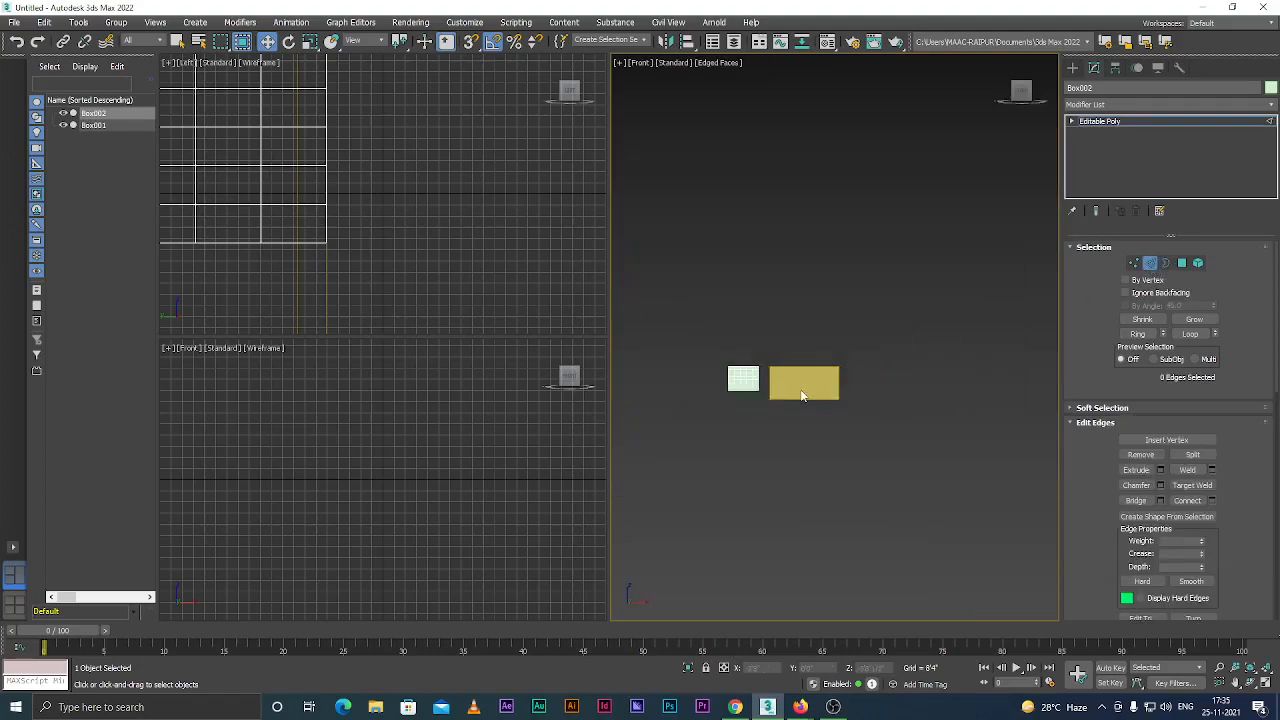
scroll(768, 380, up, 8)
scroll(732, 350, down, 4)
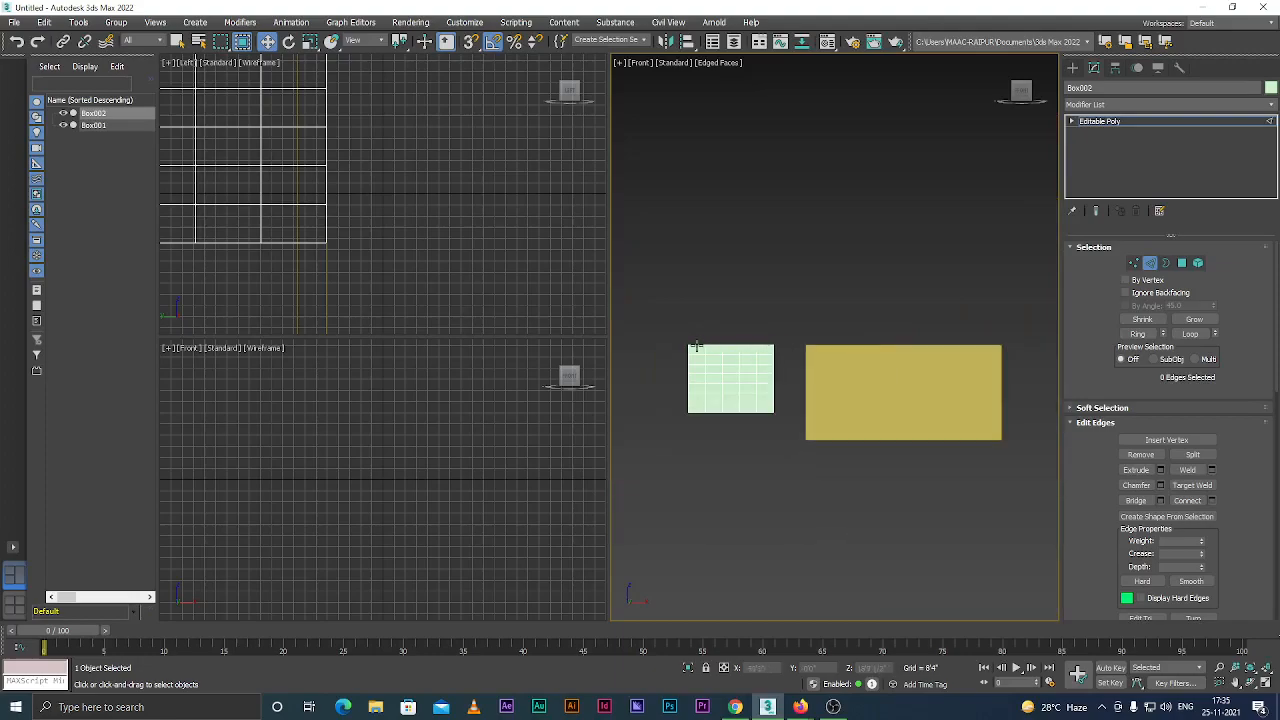
scroll(712, 345, up, 3)
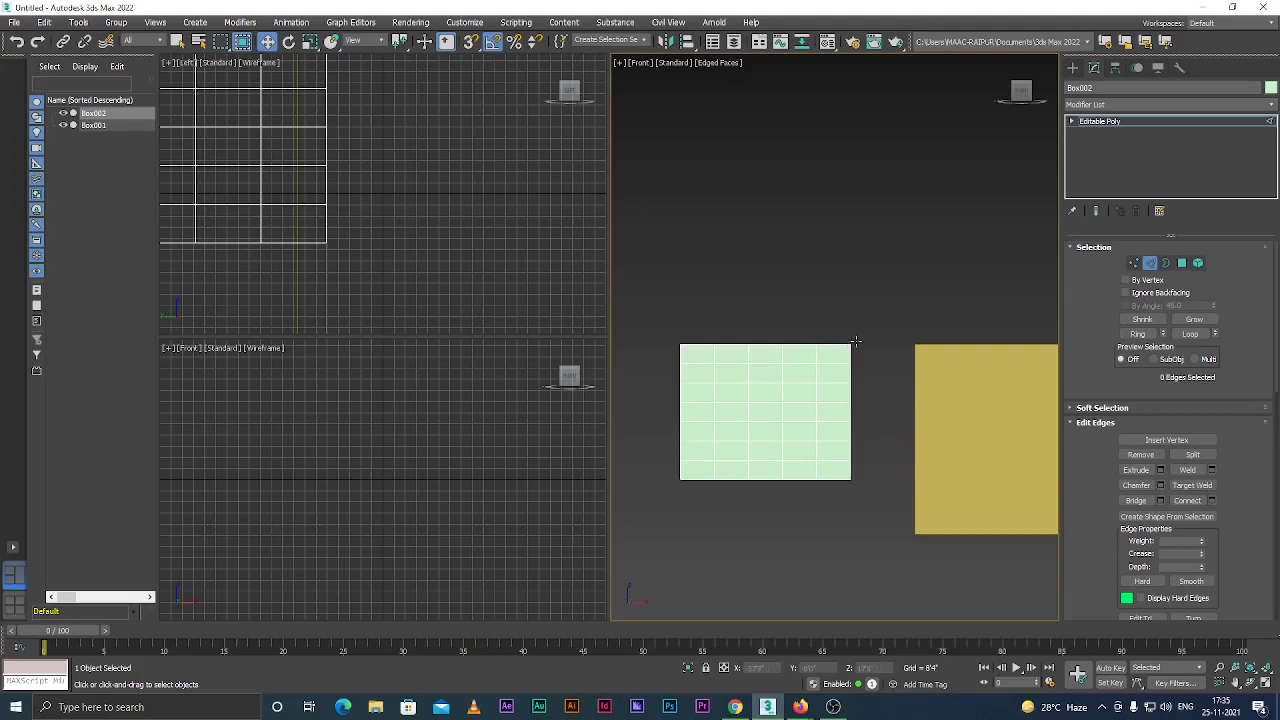
drag(656, 326, 871, 350)
alt+middle_drag(841, 371, 773, 432)
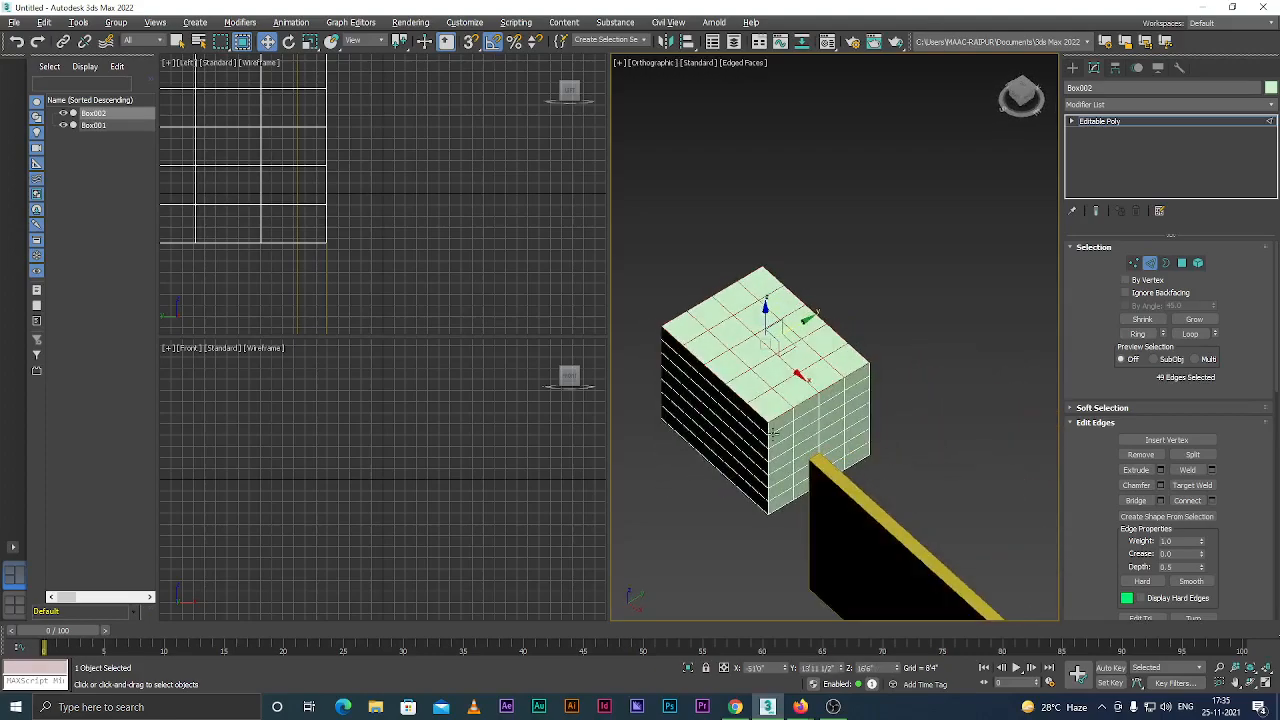
scroll(780, 355, up, 2)
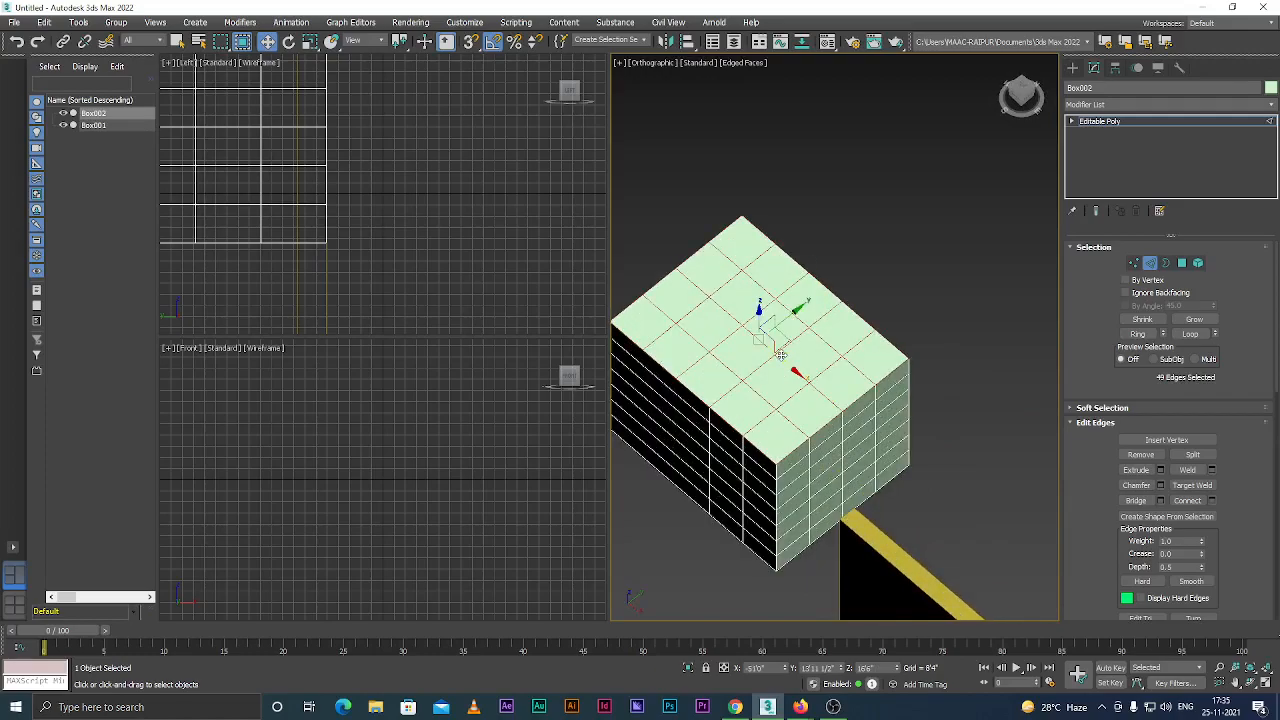
From the top view, remove the central interior edges of the top face from the edge selection.
key(t)
scroll(750, 346, down, 4)
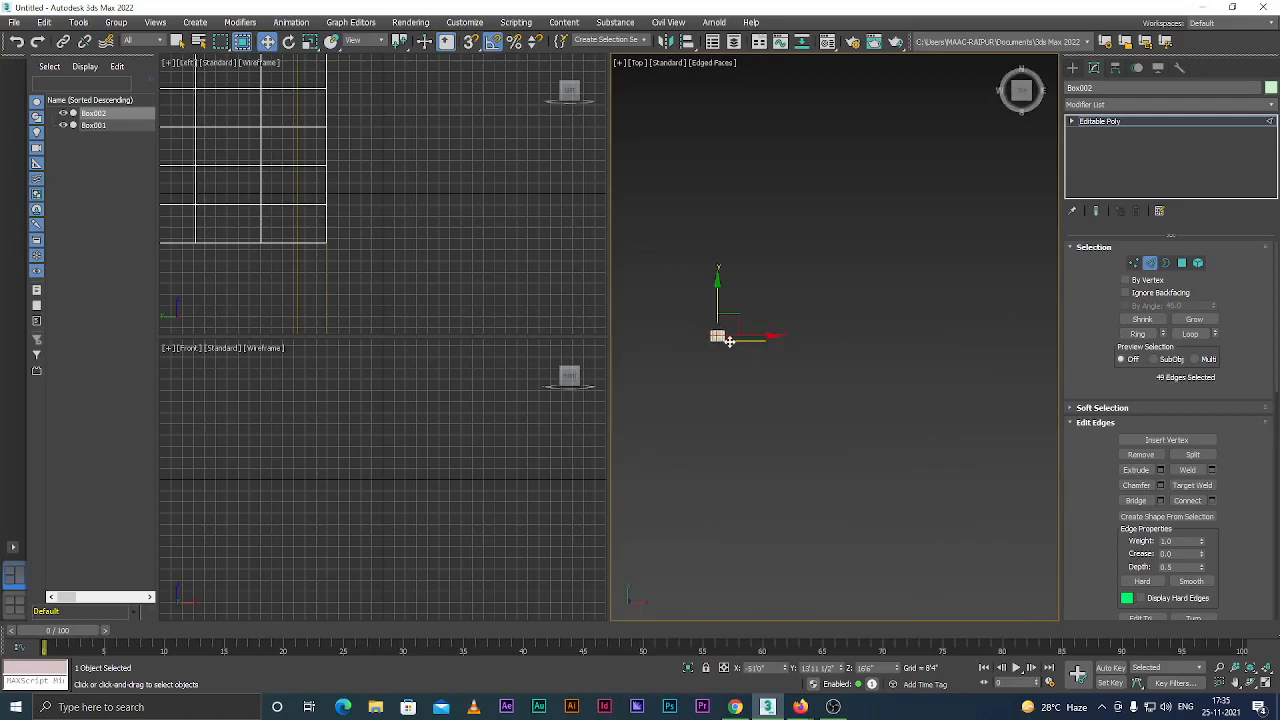
scroll(715, 334, up, 2)
scroll(765, 352, up, 3)
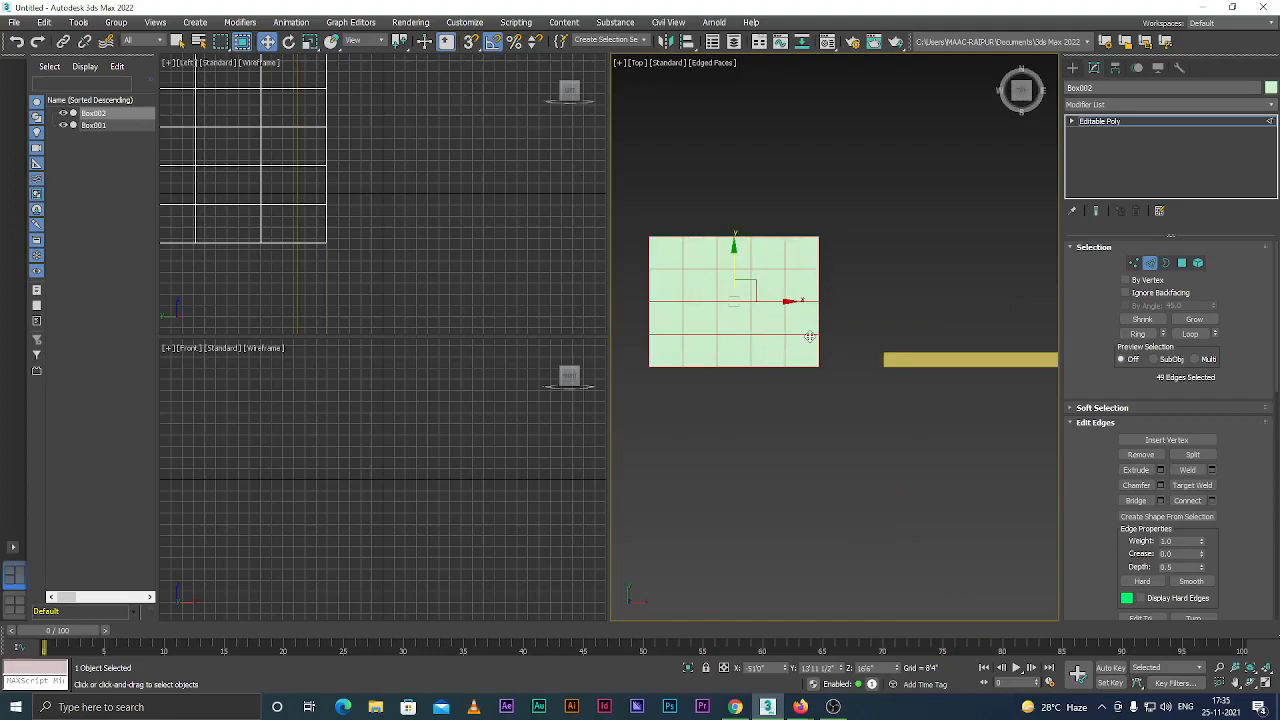
scroll(733, 280, up, 1)
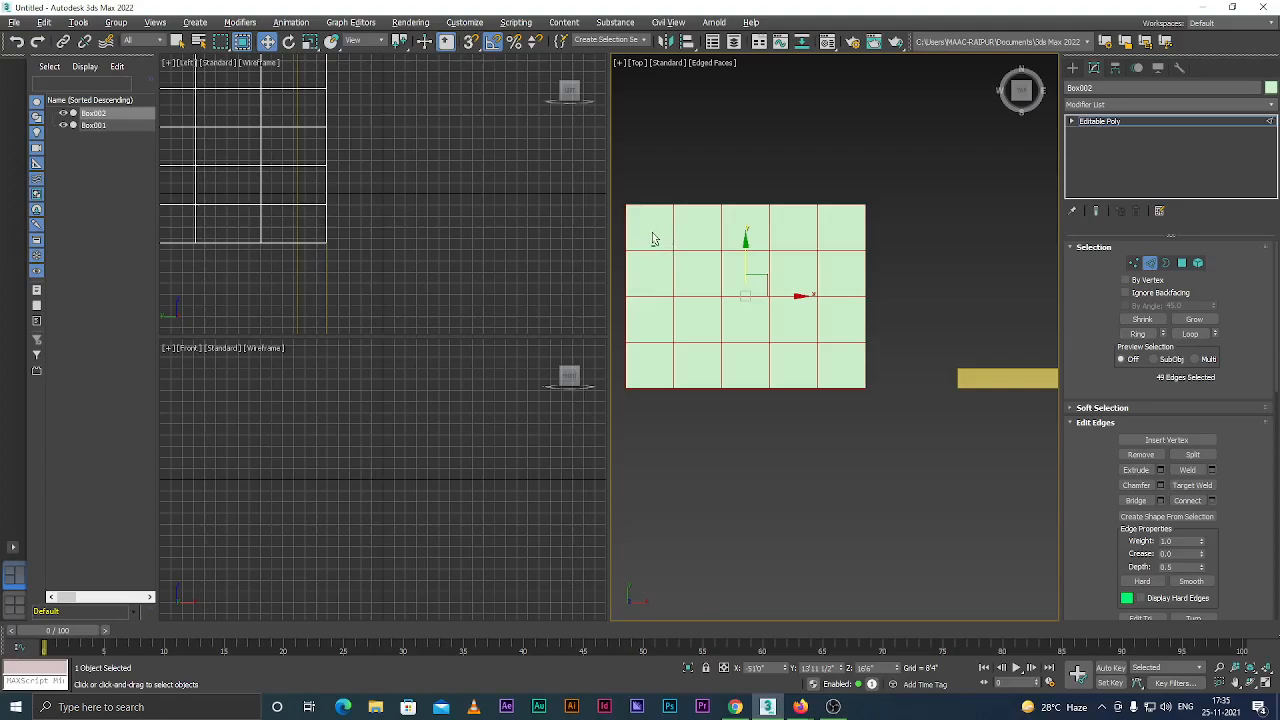
drag(651, 231, 839, 380)
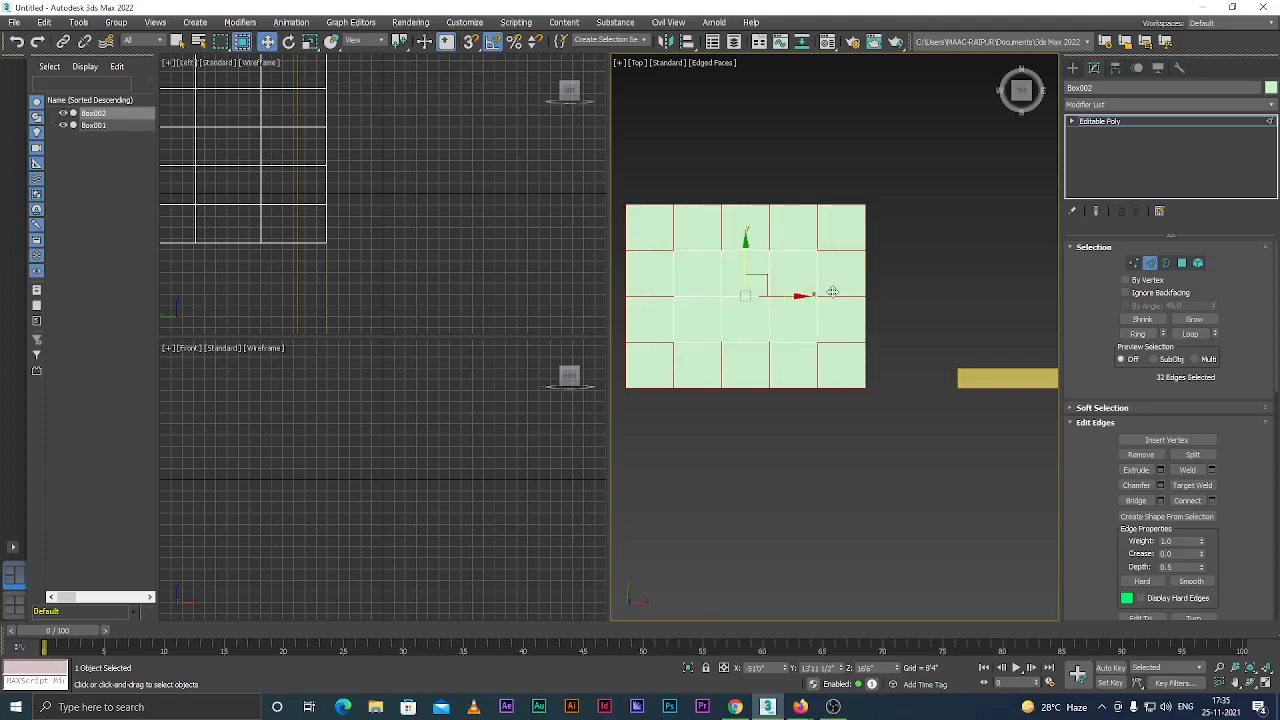
scroll(800, 250, down, 1)
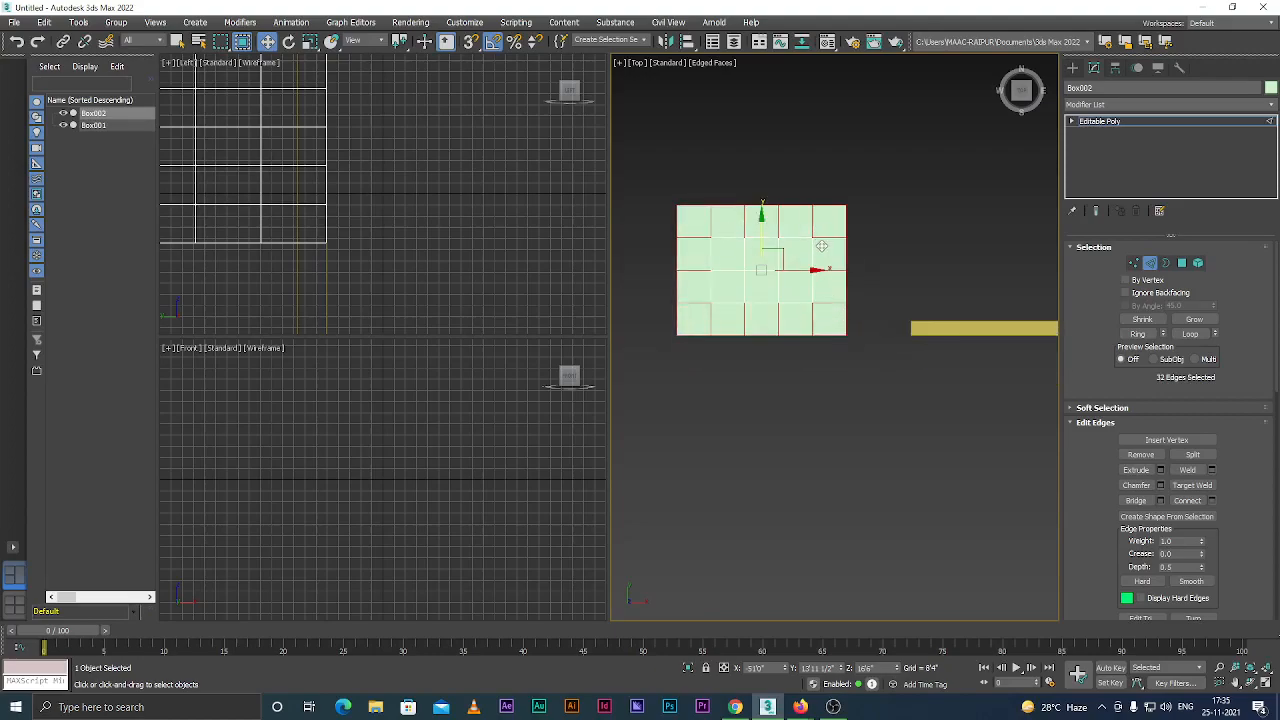
scroll(822, 248, up, 1)
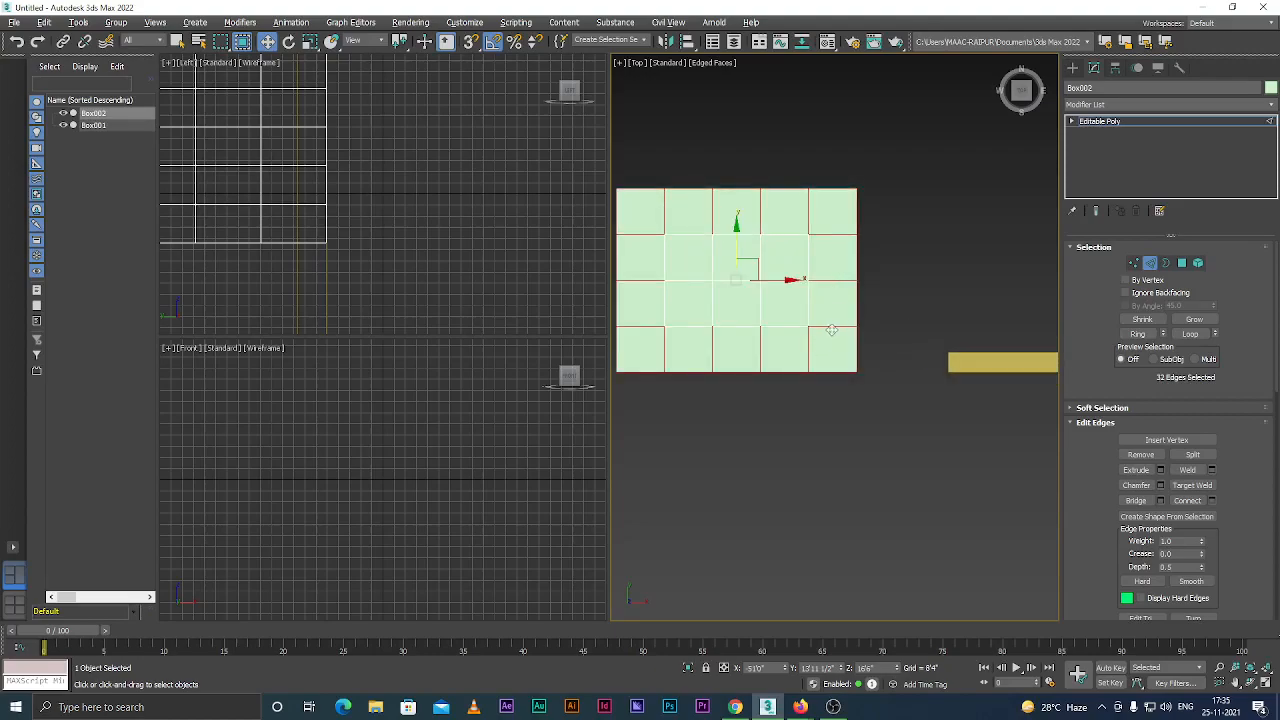
Remove the remaining inner edges along all four sides of the top face from the selection, keeping only its perimeter edges.
alt+click(832, 327)
alt+click(832, 282)
alt+click(832, 234)
alt+click(807, 214)
alt+click(760, 210)
alt+click(713, 212)
alt+click(664, 212)
alt+click(645, 233)
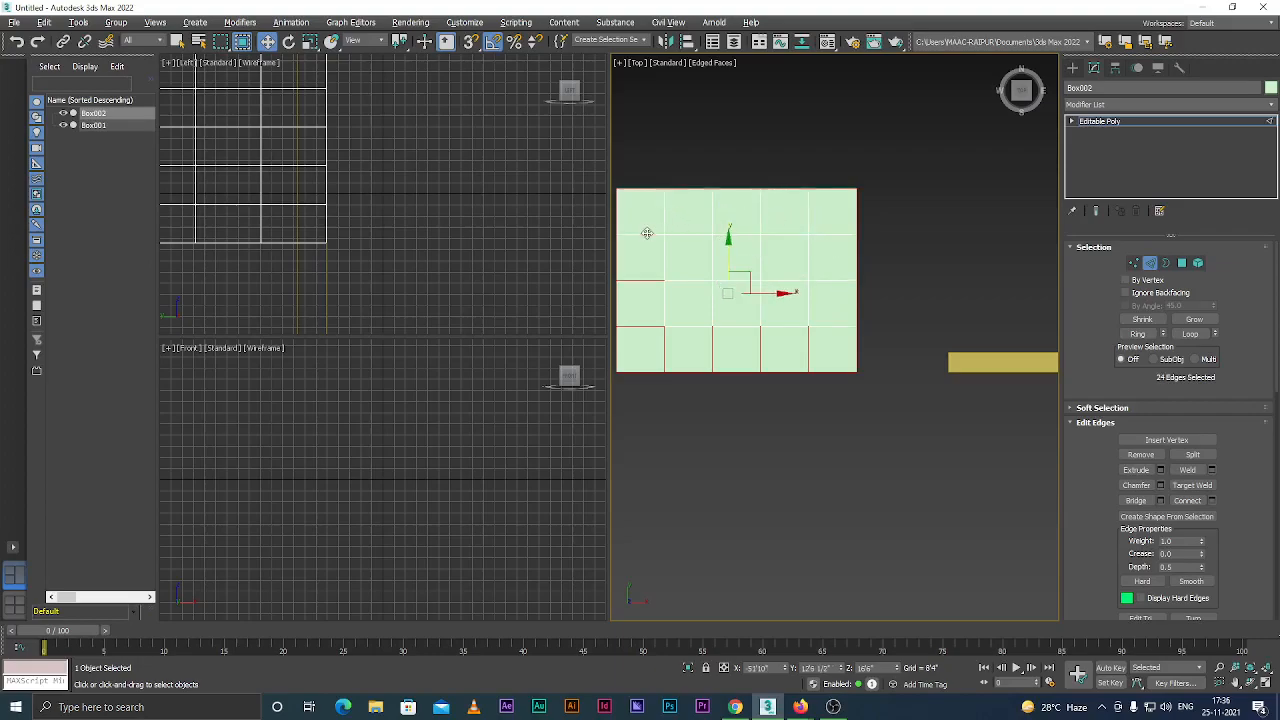
alt+click(643, 283)
alt+click(645, 325)
alt+click(664, 347)
alt+click(711, 350)
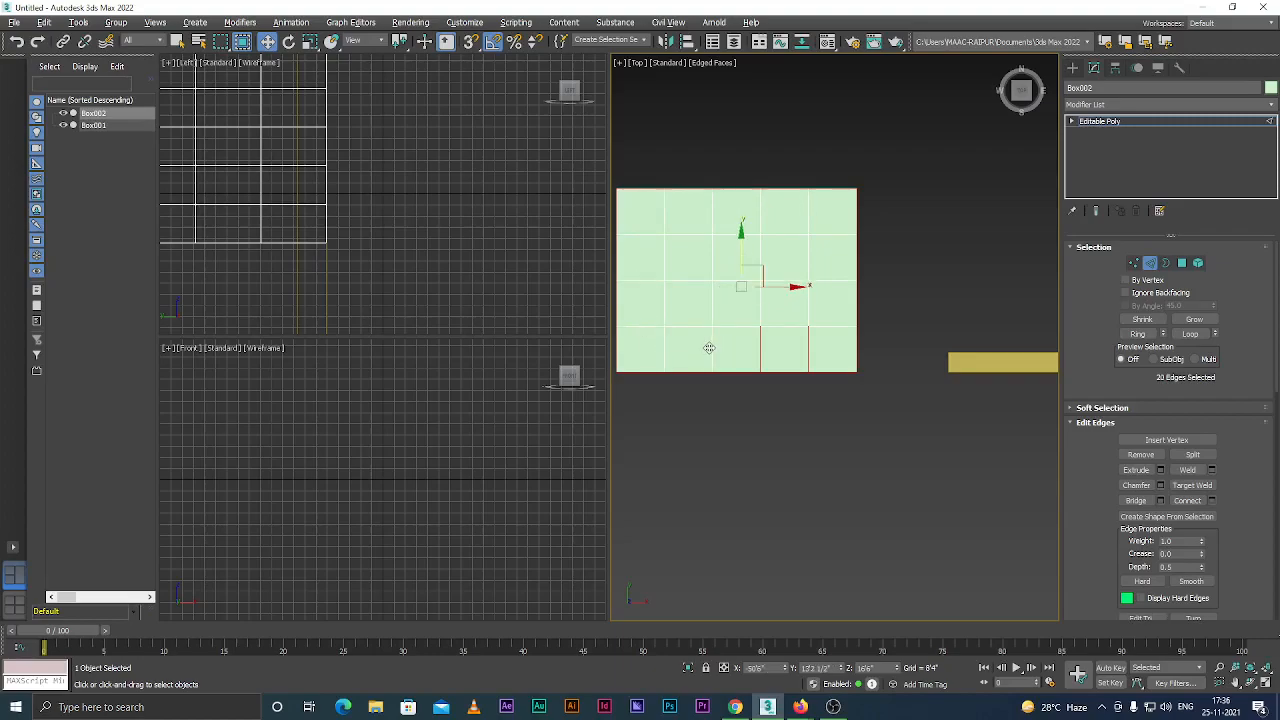
alt+click(761, 347)
alt+click(808, 350)
At border level, try extruding the top face's perimeter edges with a changed extrusion width and cancel the operation.
alt+middle_drag(722, 329, 745, 300)
scroll(745, 300, up, 4)
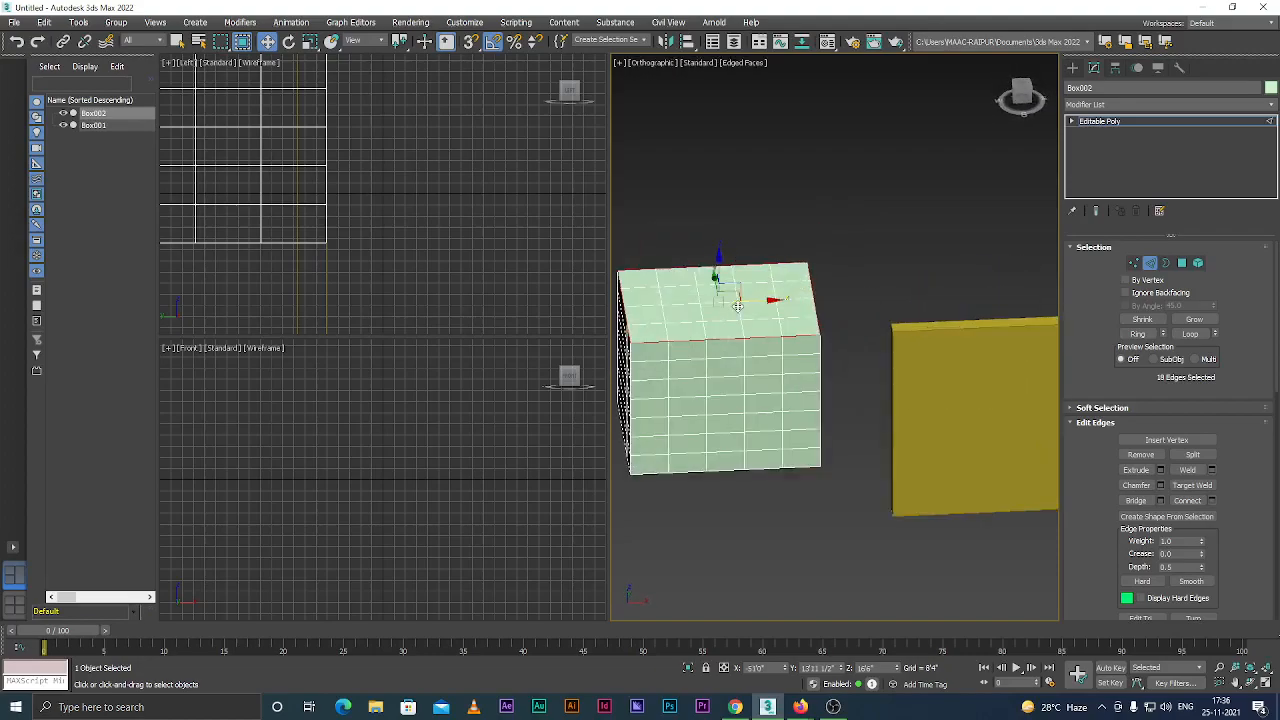
click(1165, 263)
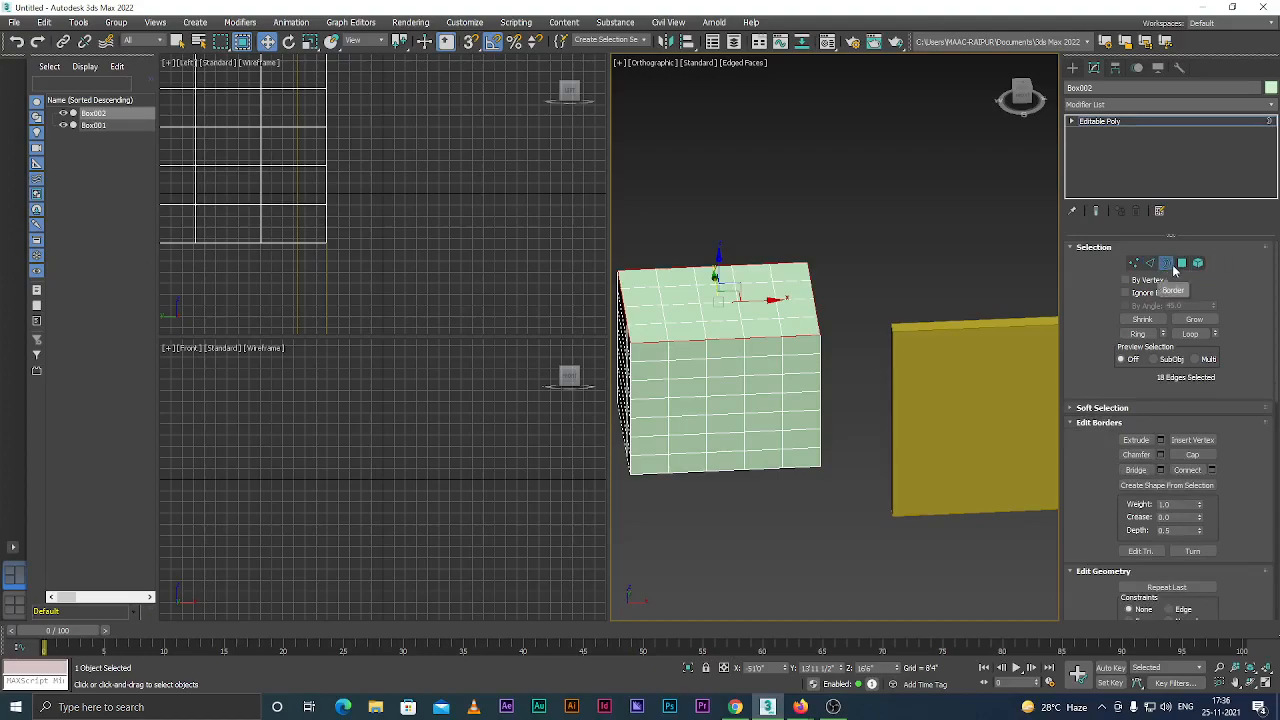
scroll(779, 311, down, 3)
scroll(725, 318, up, 4)
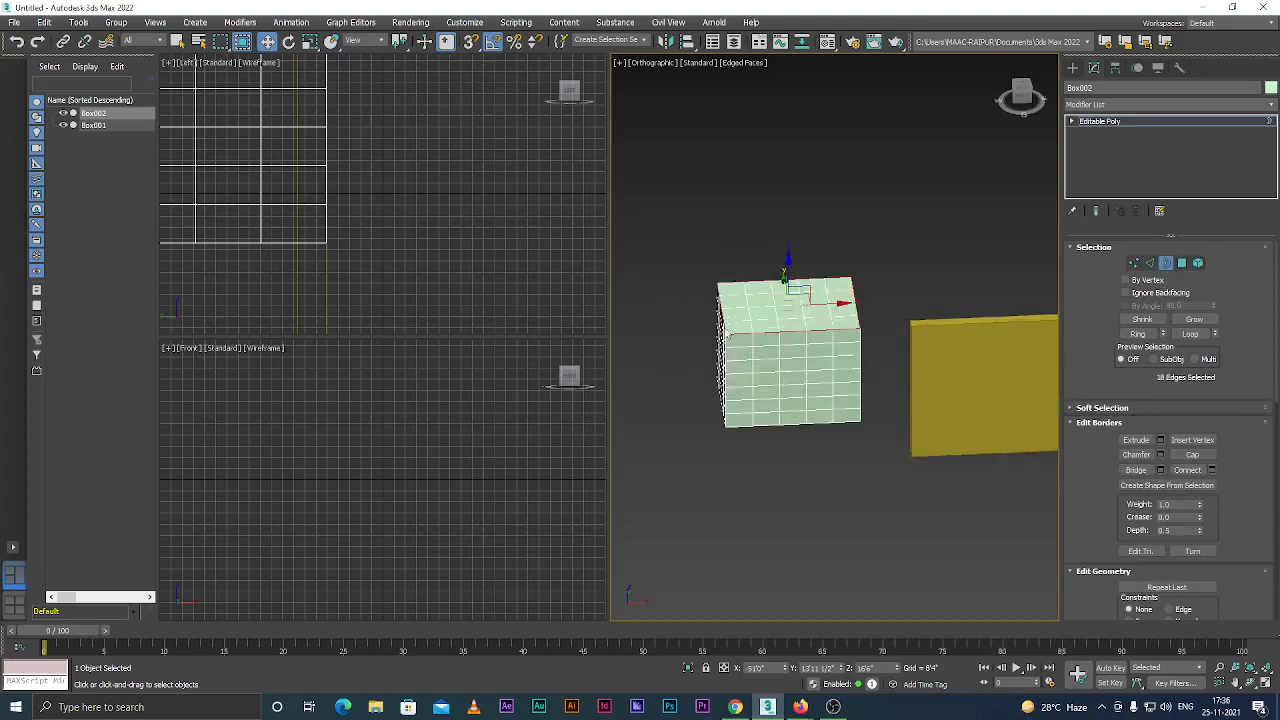
scroll(968, 378, down, 3)
scroll(893, 370, up, 2)
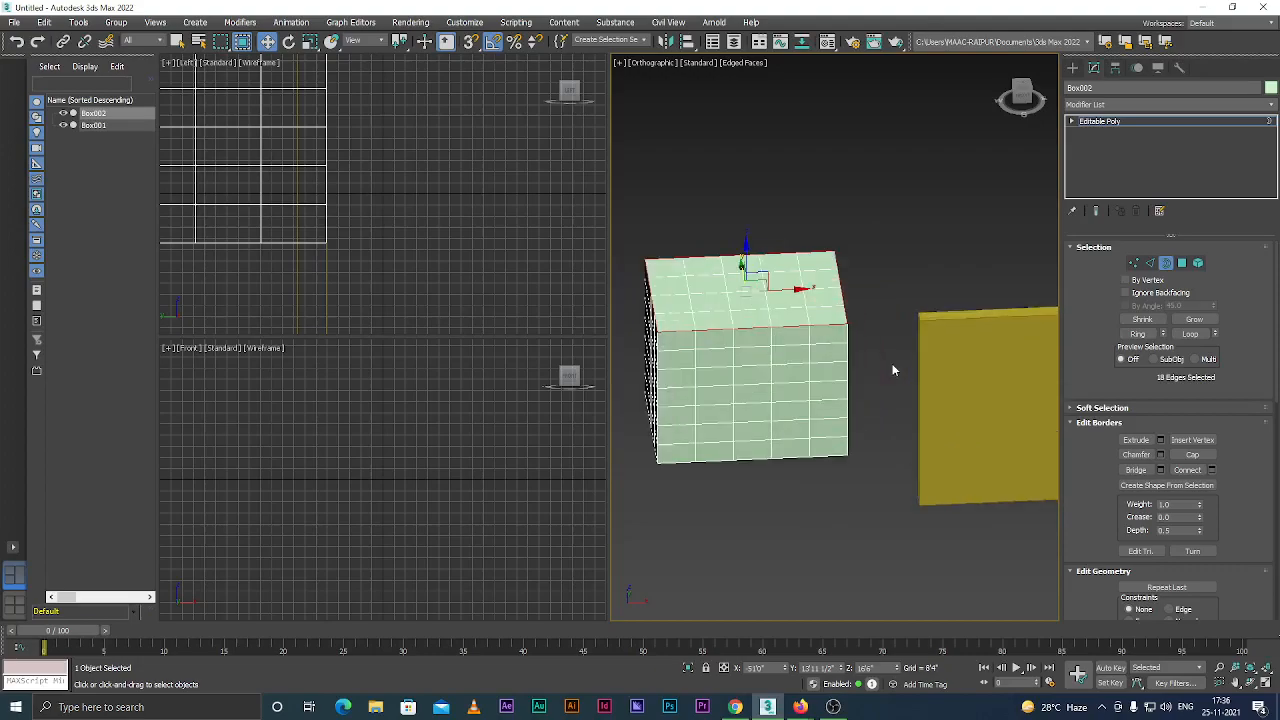
click(1159, 441)
scroll(655, 330, up, 6)
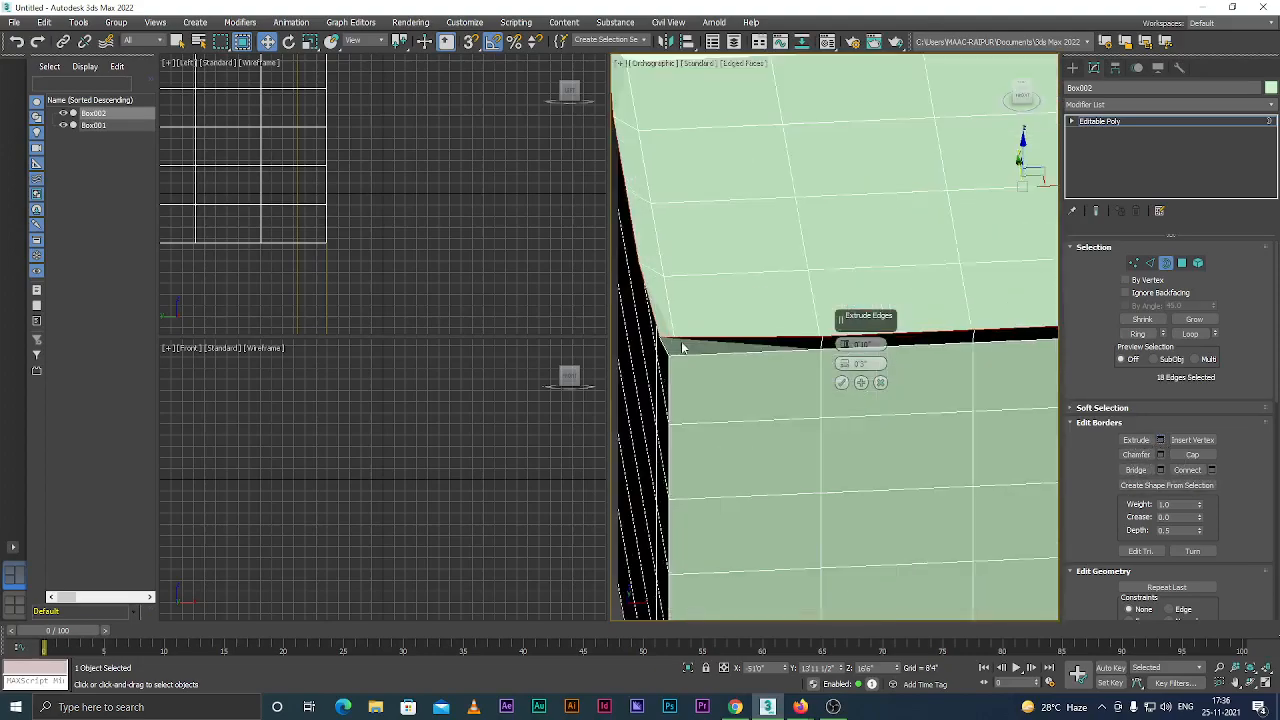
scroll(690, 365, down, 2)
alt+middle_drag(704, 382, 697, 355)
scroll(683, 345, up, 2)
scroll(683, 345, down, 2)
scroll(683, 345, up, 2)
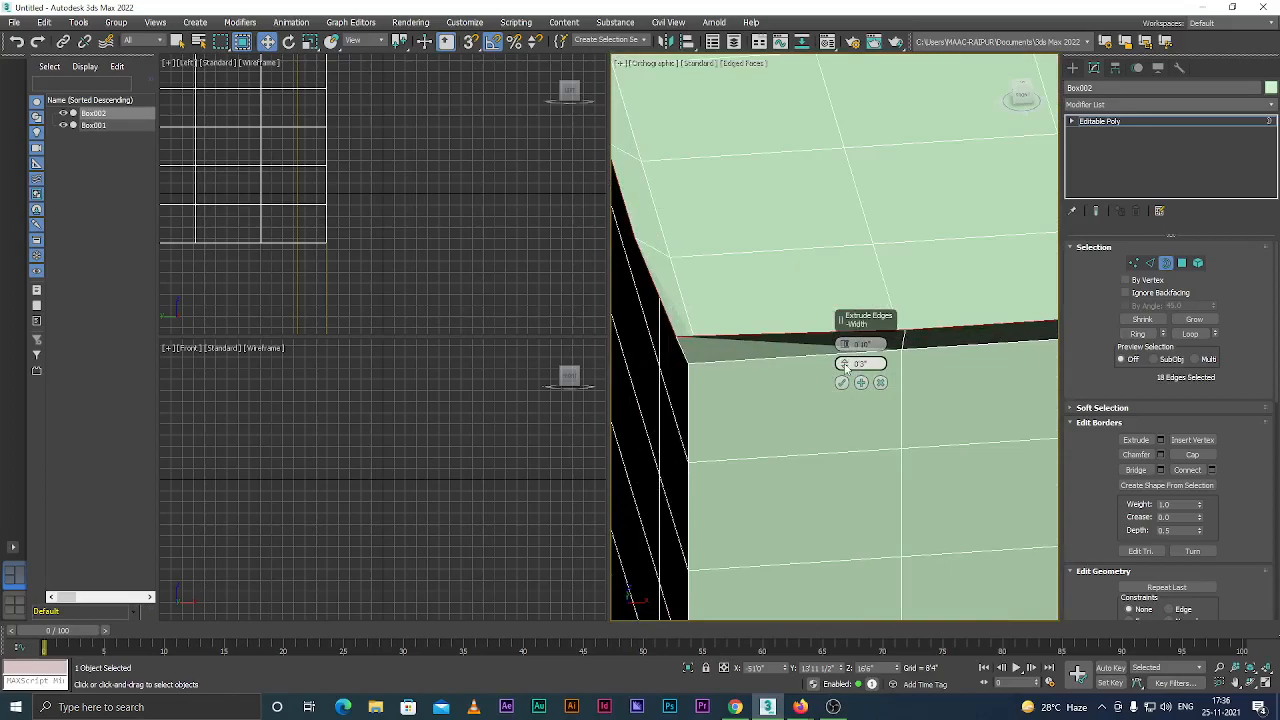
drag(843, 364, 872, 312)
click(879, 383)
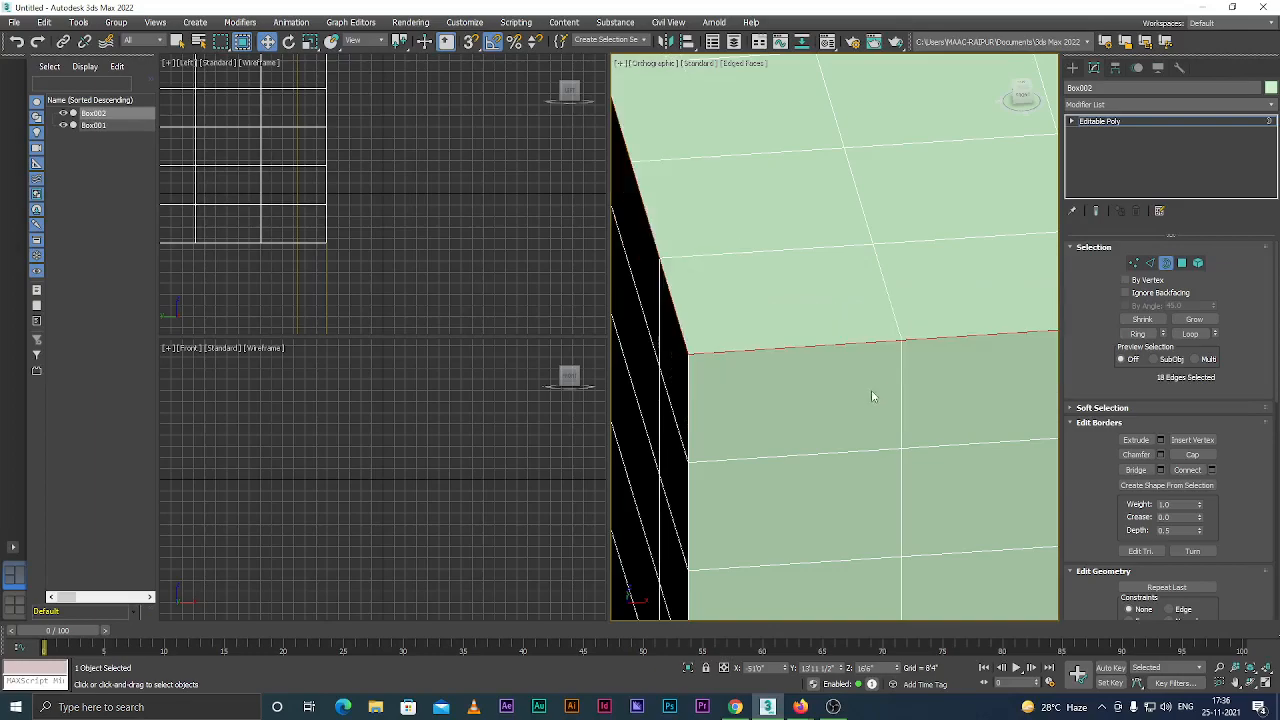
Try chamfering the top face's perimeter edges at border level, inspect the preview around the corners, and cancel.
scroll(768, 373, down, 5)
scroll(768, 373, down, 4)
scroll(815, 368, up, 4)
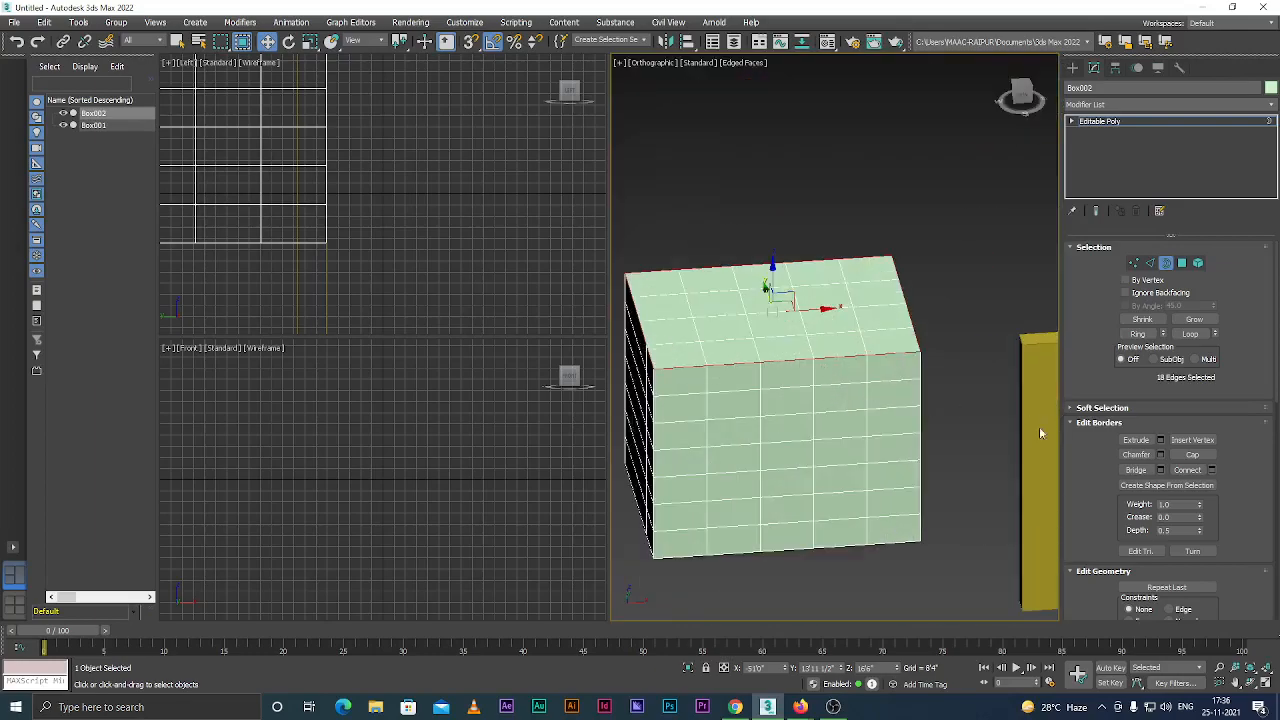
click(1160, 455)
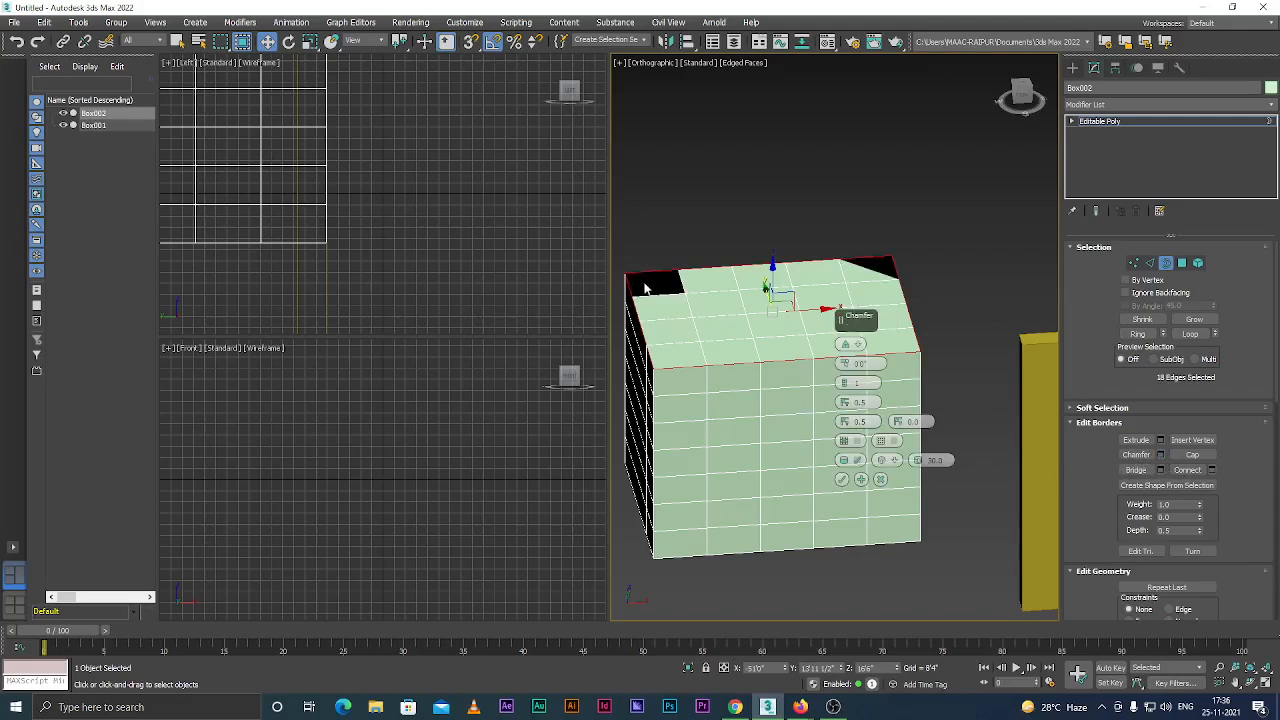
scroll(645, 292, up, 2)
scroll(668, 334, up, 2)
alt+middle_drag(676, 340, 685, 371)
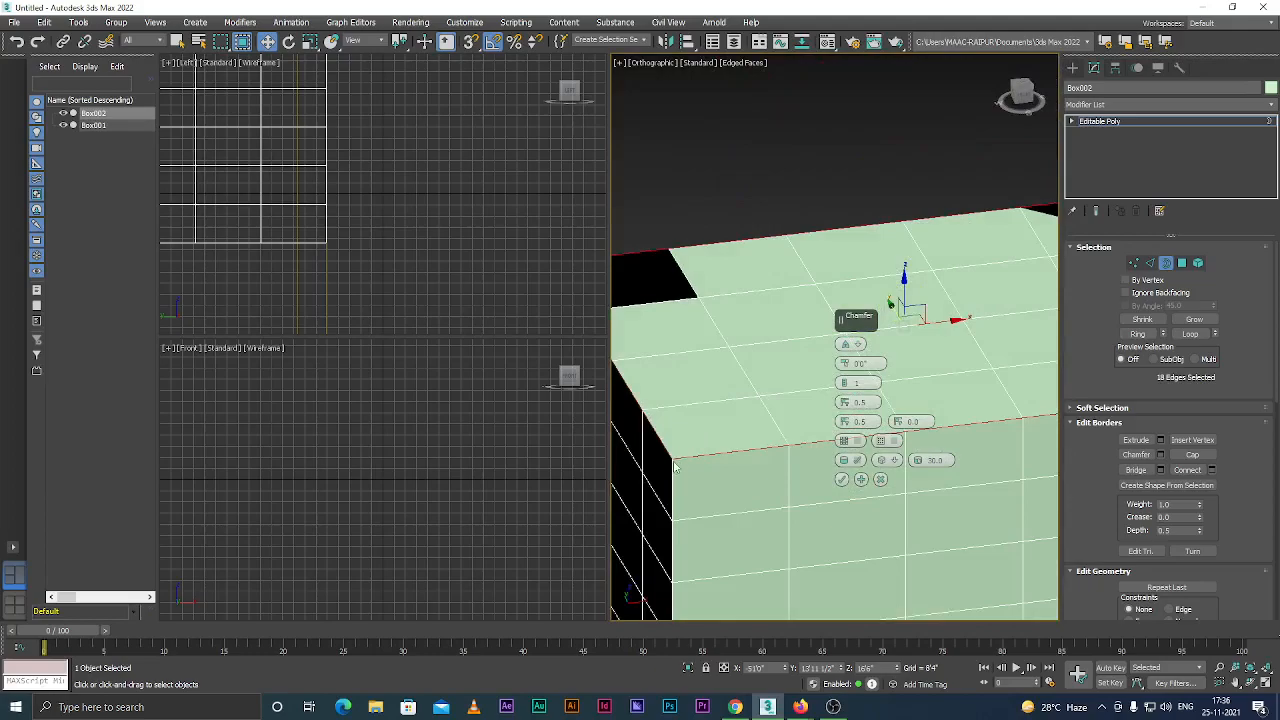
scroll(674, 463, up, 5)
scroll(667, 424, down, 6)
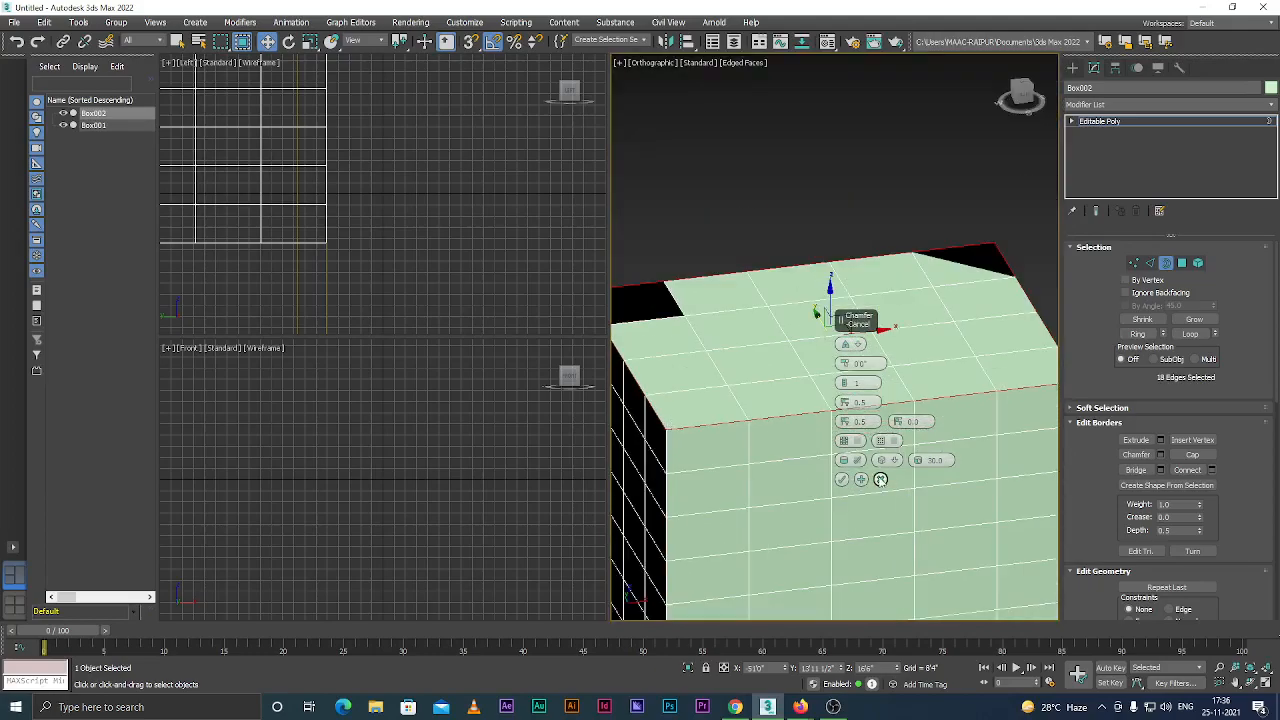
click(880, 479)
At edge level, try chamfering a single vertical edge just below the top of the front face and cancel.
key(2)
scroll(800, 457, up, 3)
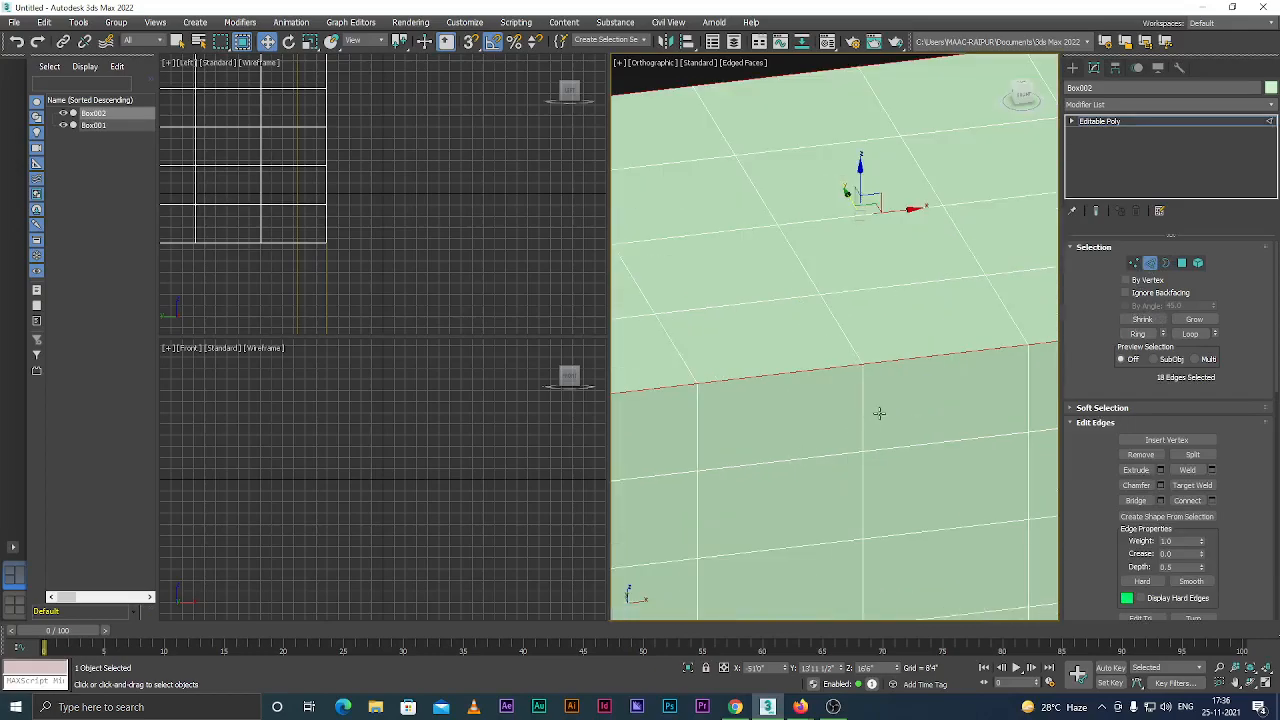
click(860, 406)
scroll(757, 394, down, 5)
scroll(765, 395, up, 5)
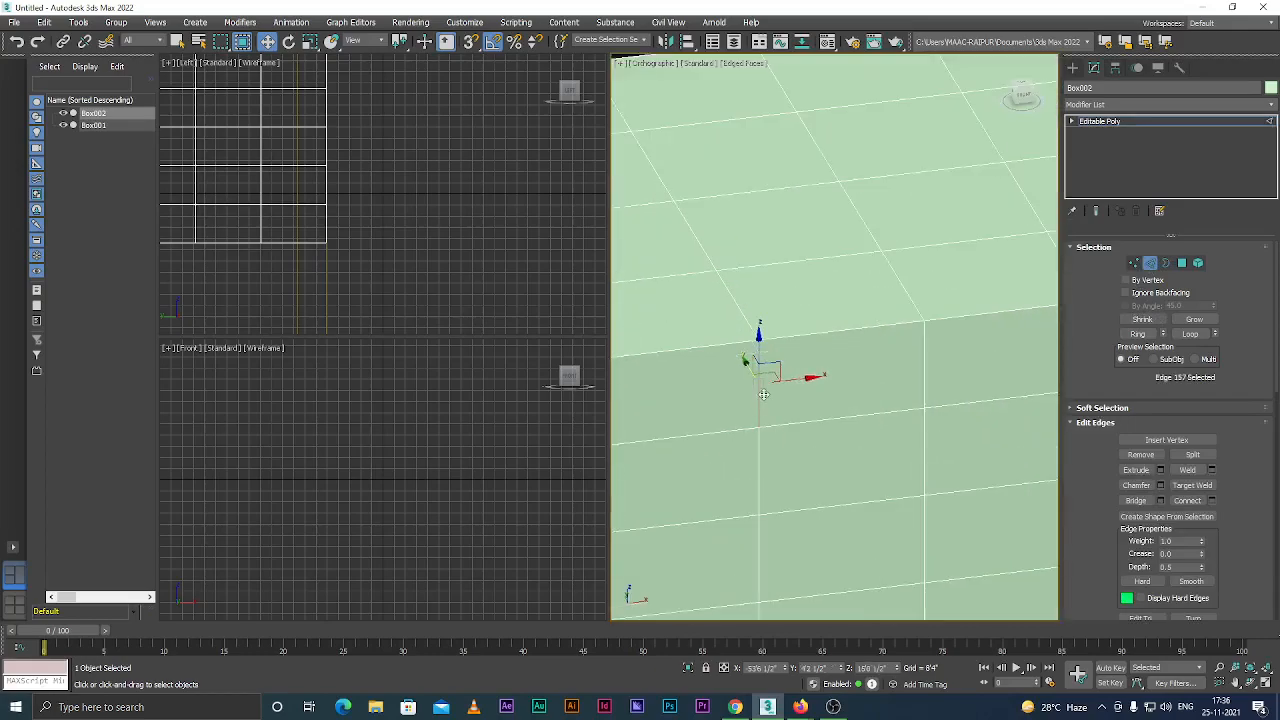
click(1160, 485)
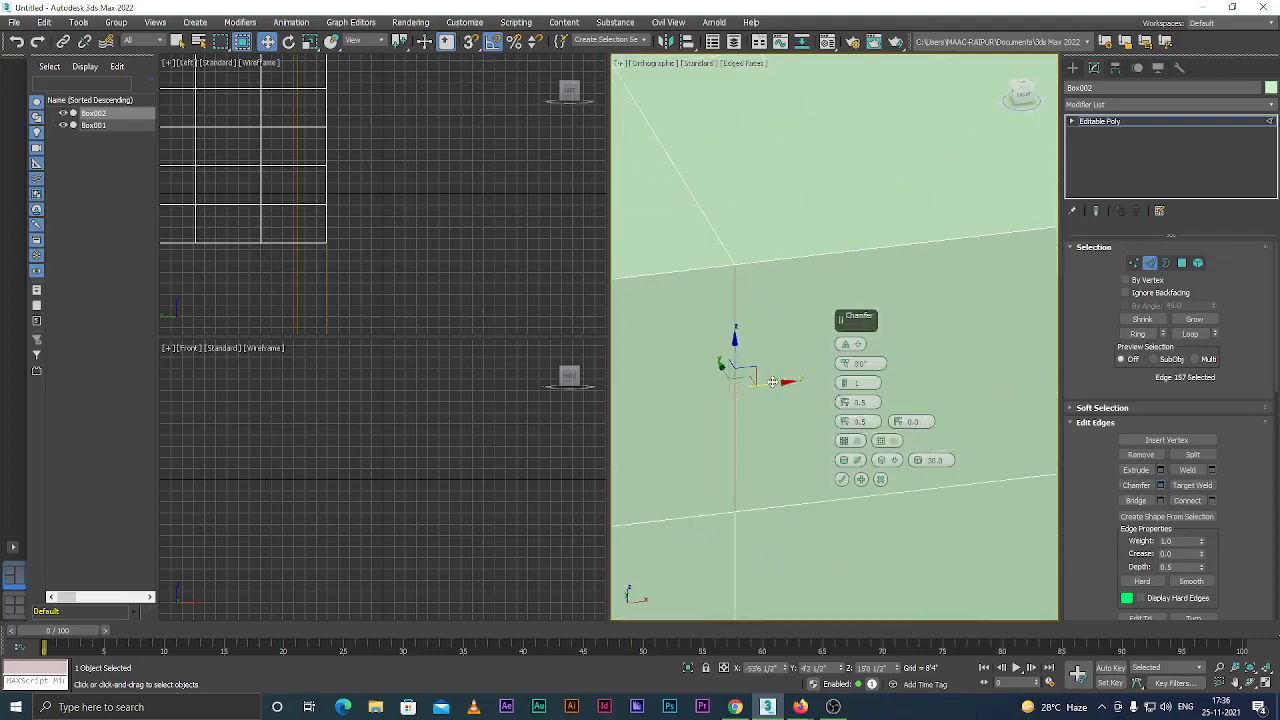
scroll(822, 369, up, 3)
drag(843, 363, 842, 282)
click(881, 479)
scroll(775, 425, down, 6)
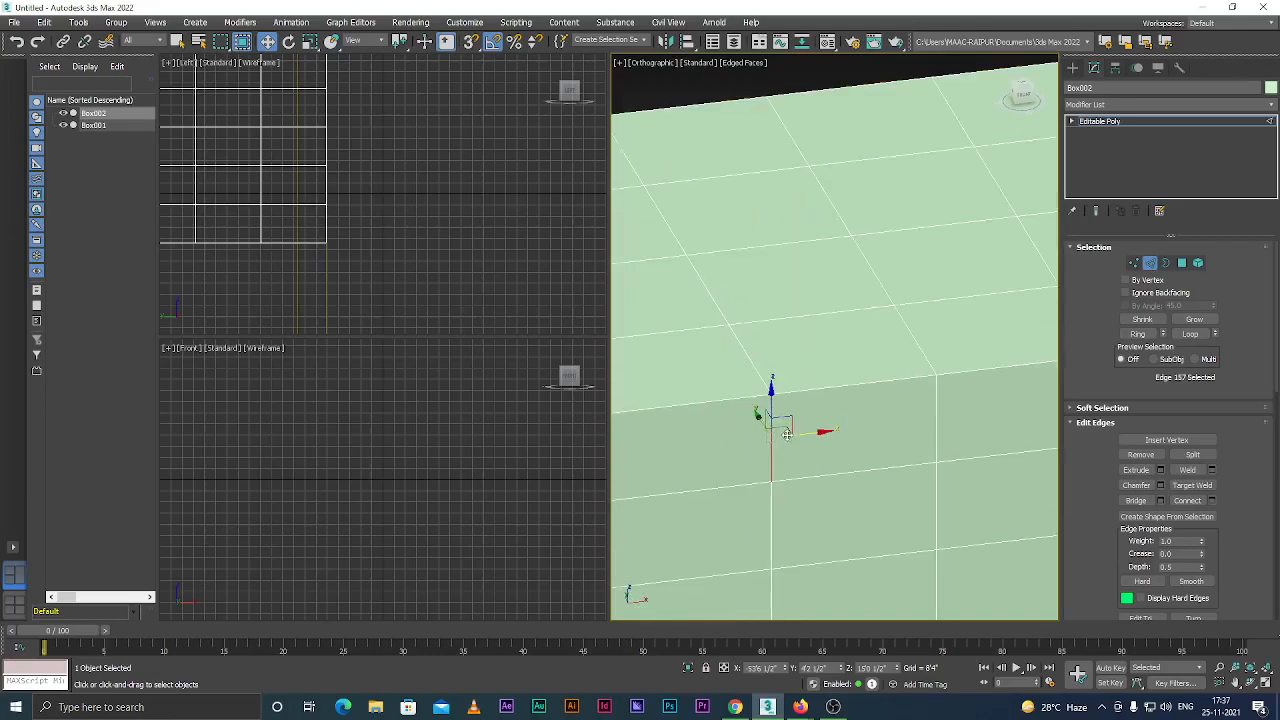
Clear the selection and select the three edges that meet at the front-left corner of the box's top face.
click(693, 458)
scroll(700, 458, up, 8)
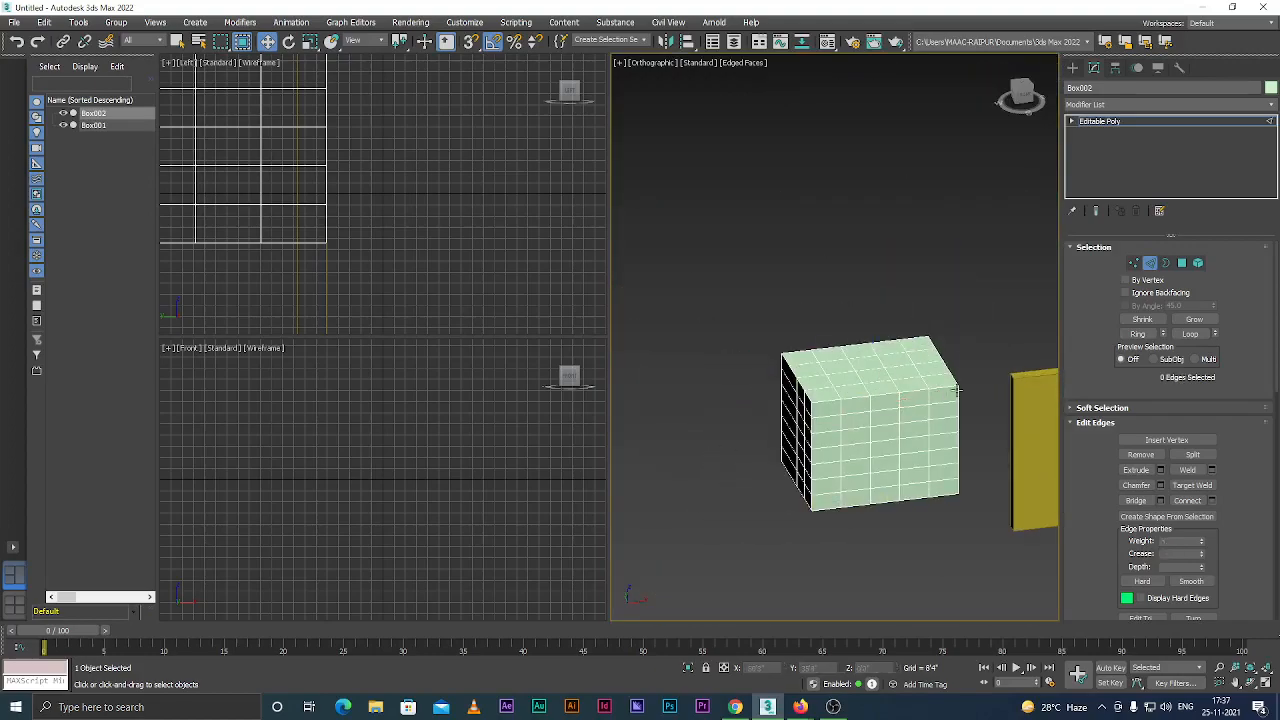
scroll(700, 402, up, 4)
click(695, 395)
scroll(731, 416, down, 5)
scroll(701, 419, up, 4)
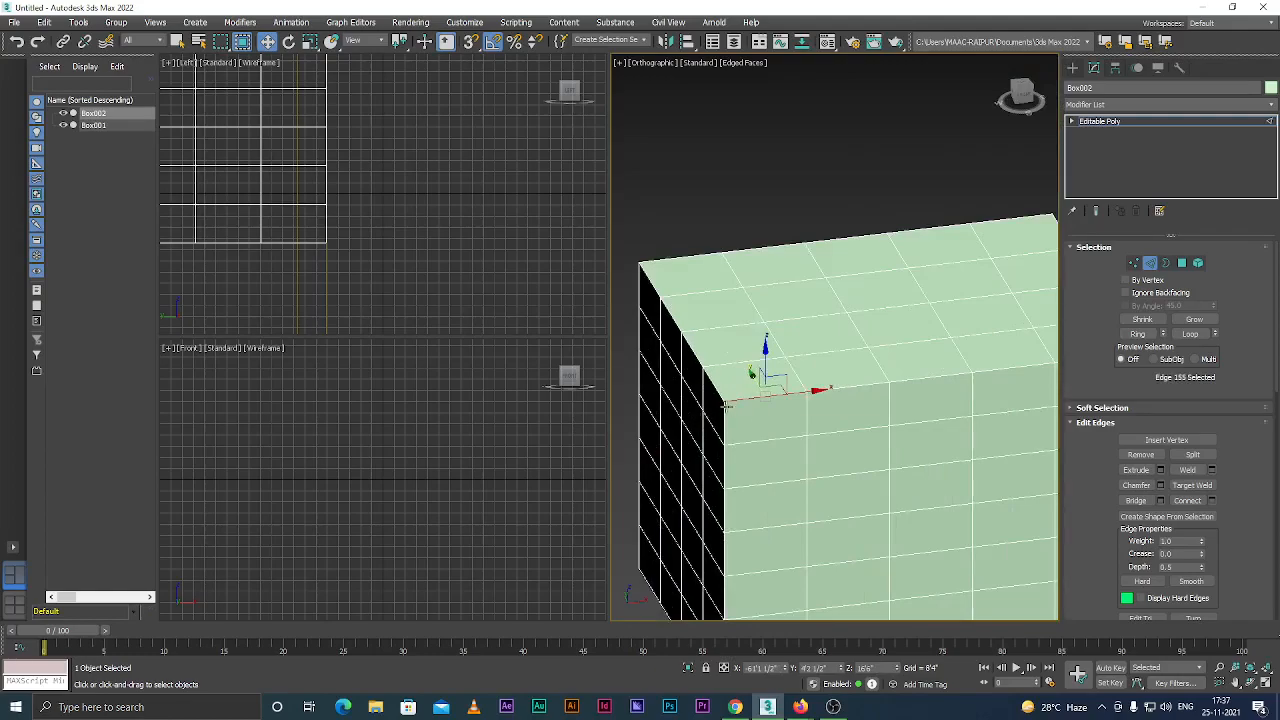
scroll(727, 405, up, 3)
ctrl+click(708, 369)
ctrl+click(721, 420)
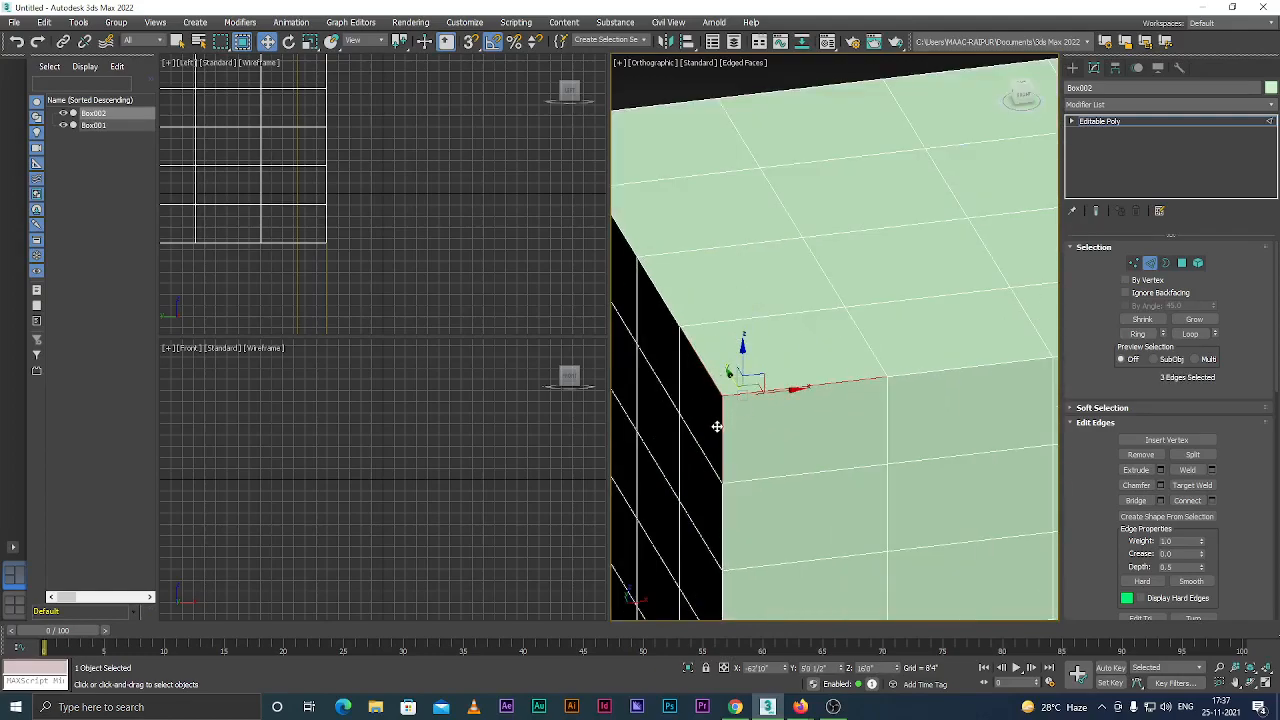
Chamfer the three corner edges by 0'6 1/2" with two connect edge segments.
click(1160, 485)
scroll(735, 397, up, 4)
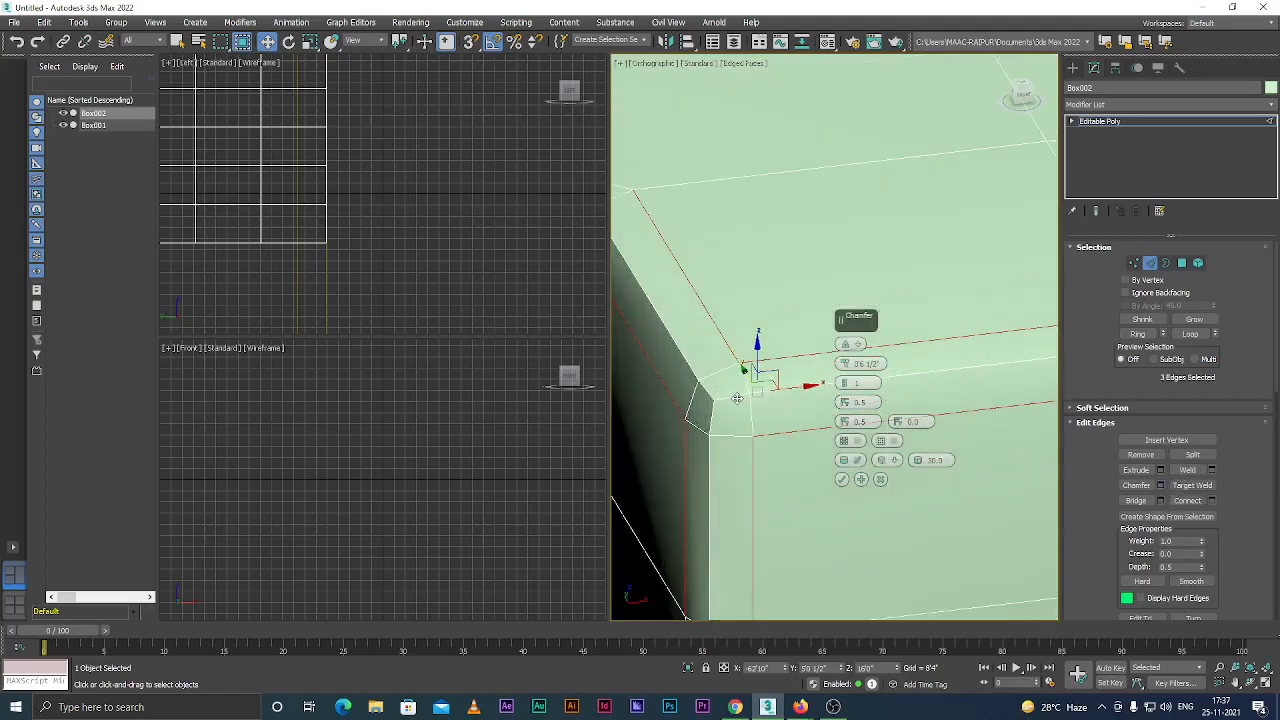
click(848, 383)
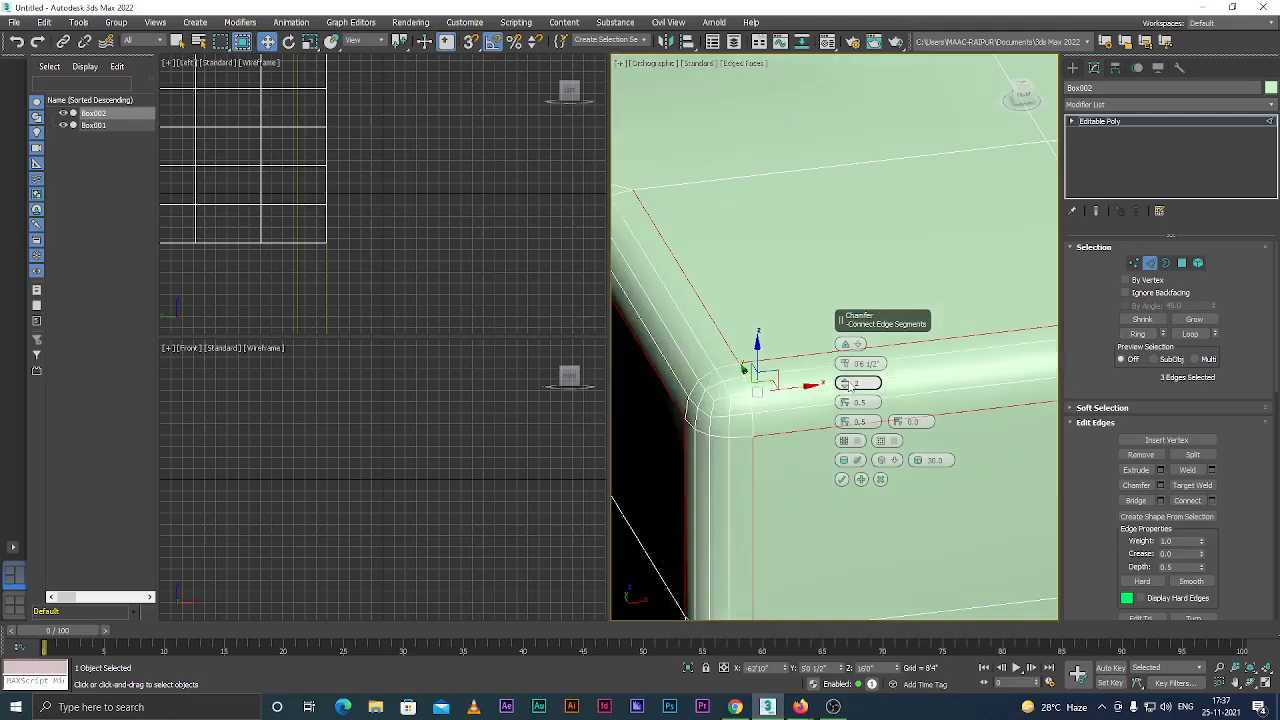
click(848, 383)
click(848, 383)
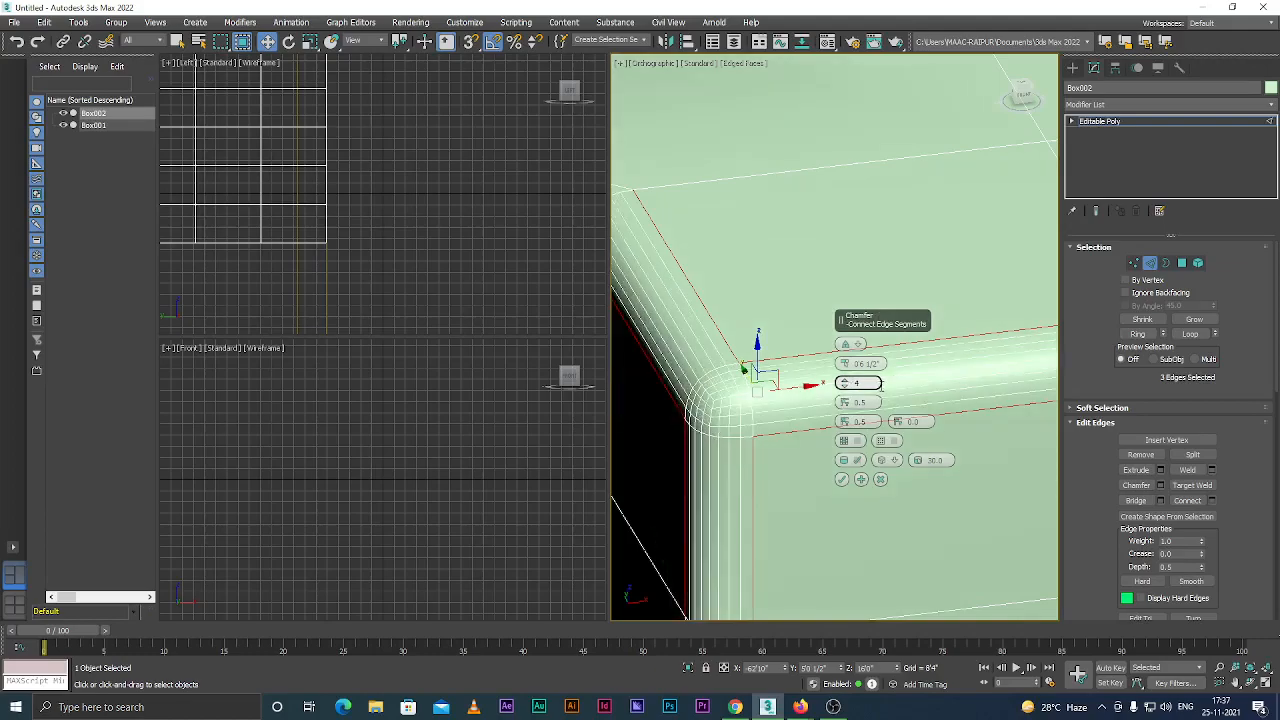
click(848, 387)
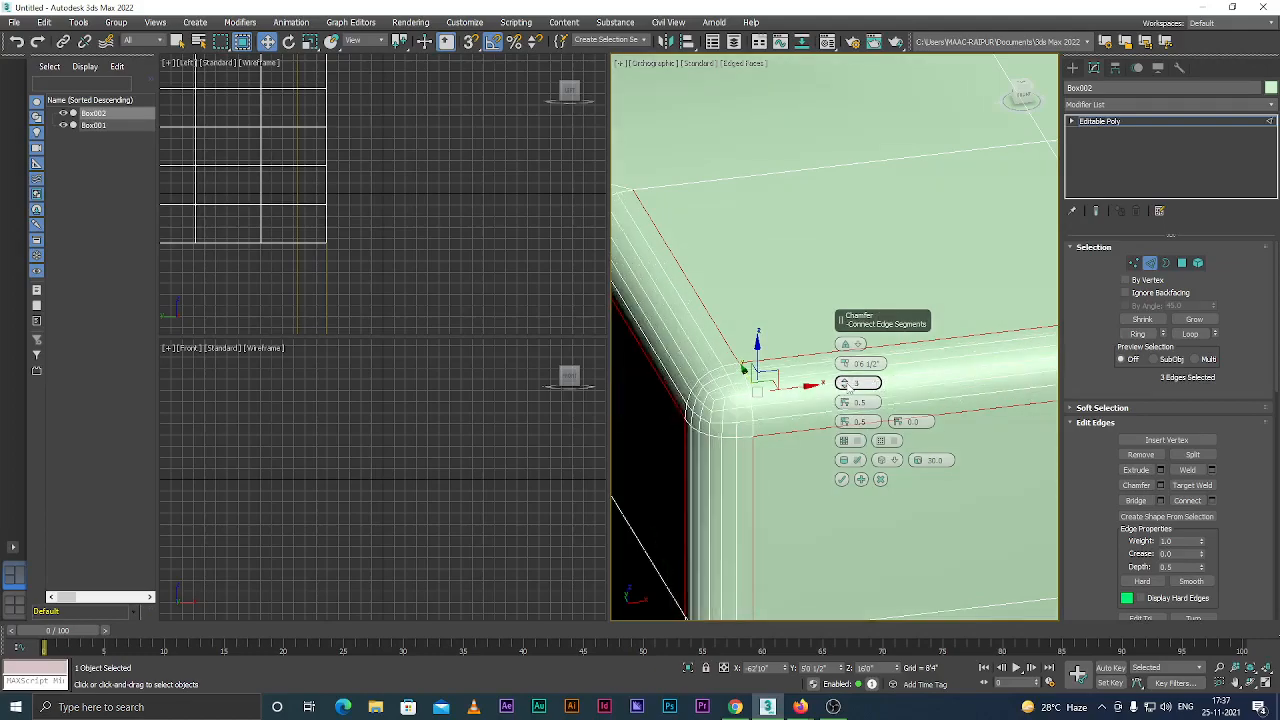
click(848, 387)
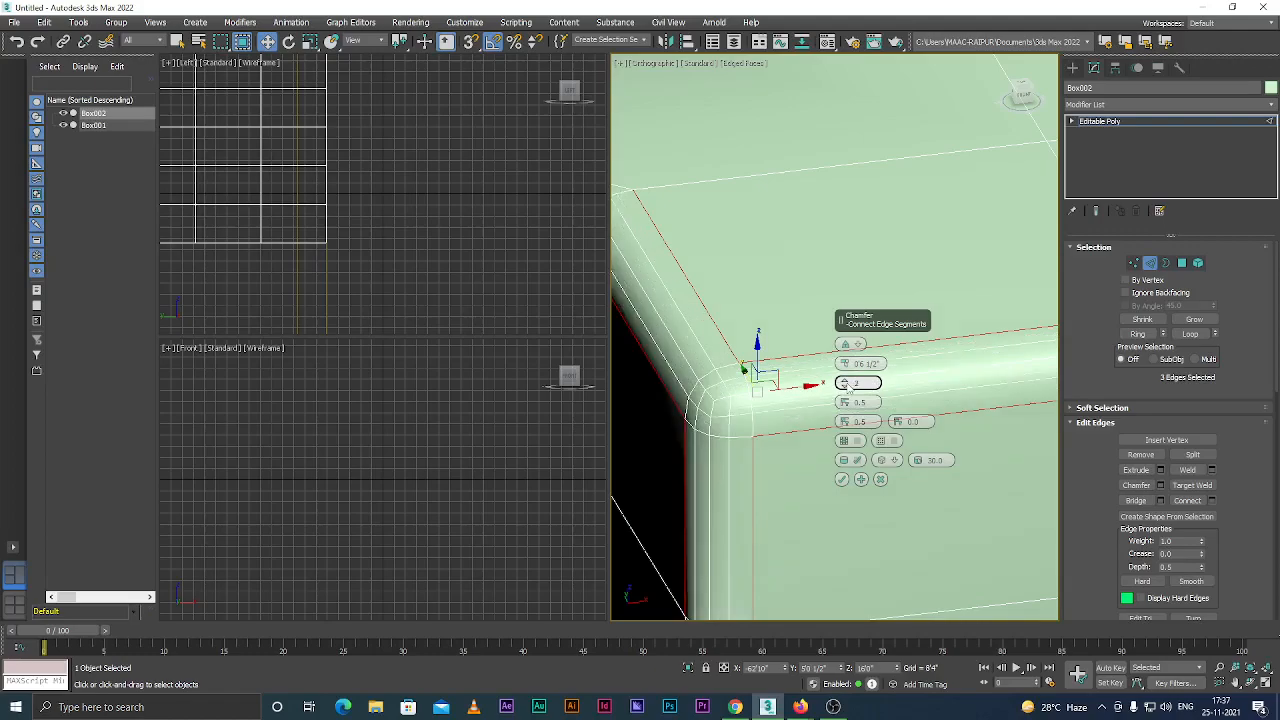
Raise the chamfer's connect edge segments to 8 and view the corner shaded without edges.
click(845, 383)
click(845, 383)
click(845, 383)
click(845, 383)
click(845, 383)
click(845, 383)
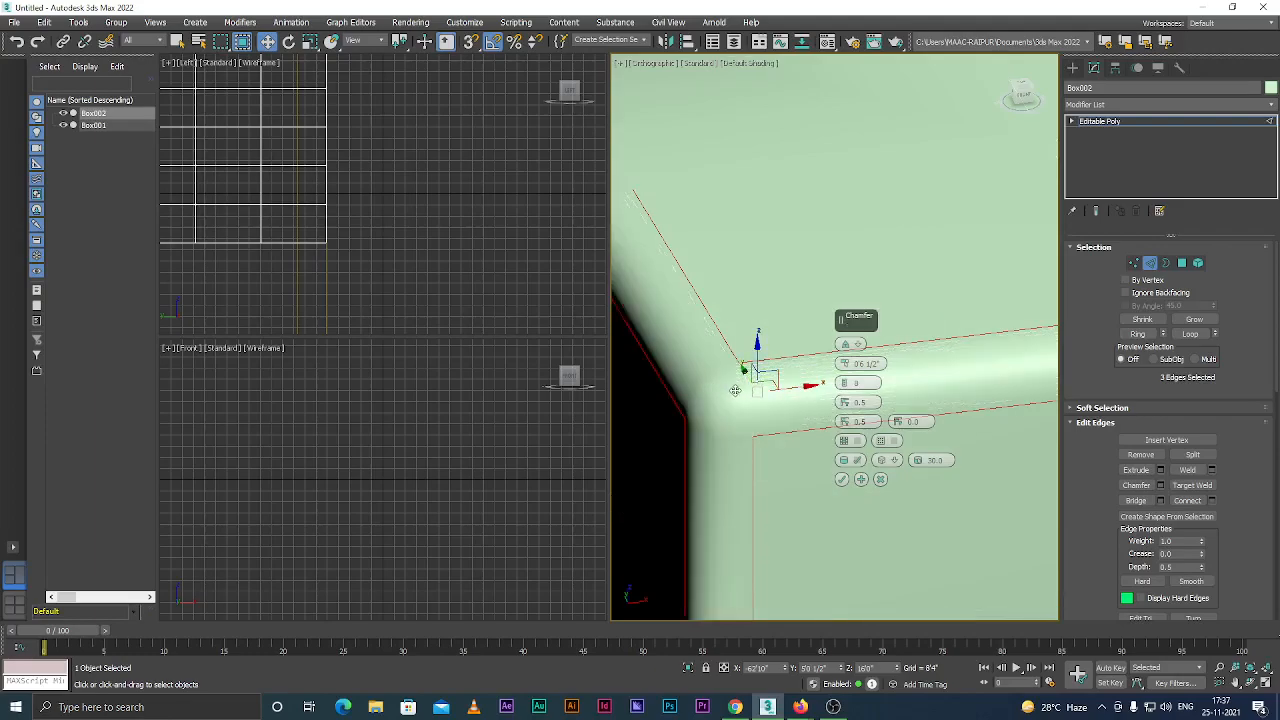
Reduce the chamfer's connect edge segments to 3 and compare the corner with edged faces hidden and shown.
click(846, 387)
click(846, 387)
click(846, 387)
click(846, 387)
click(846, 387)
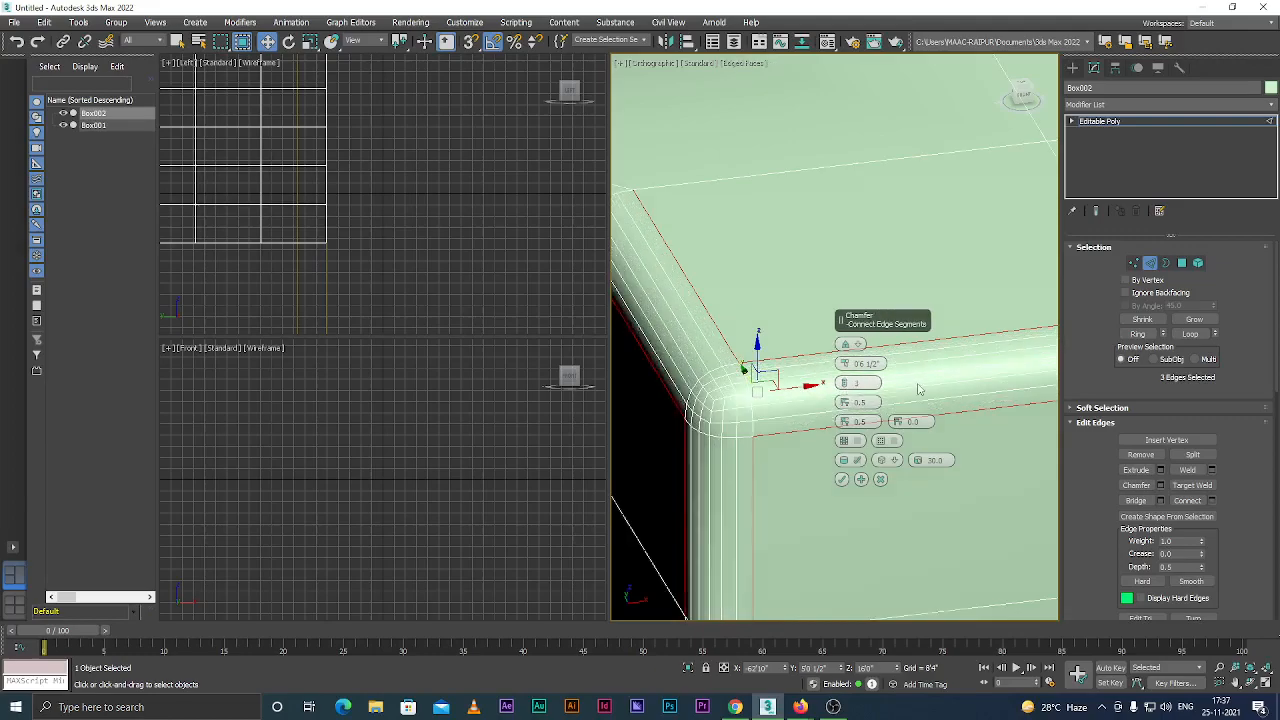
key(F4)
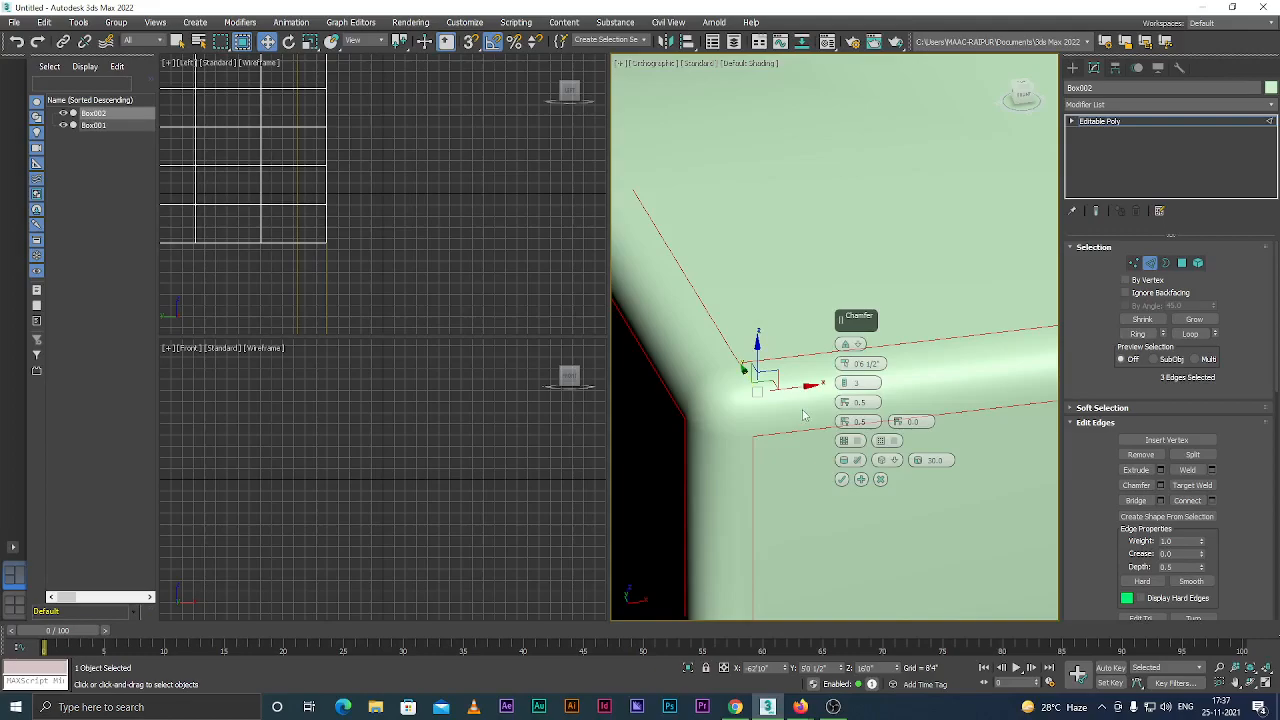
key(F4)
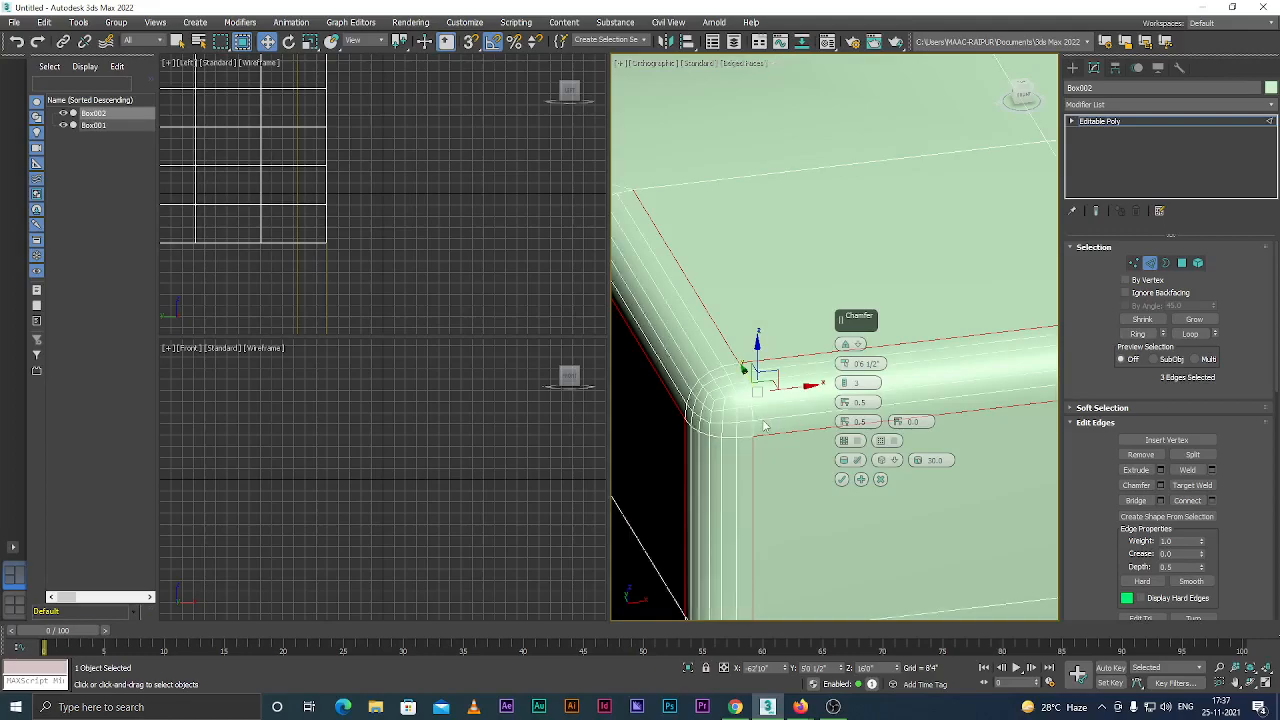
Increase the chamfer's connect edge segments to 8 again and inspect the rounded corner with edged faces hidden.
click(843, 381)
click(843, 381)
click(843, 381)
click(843, 381)
click(843, 381)
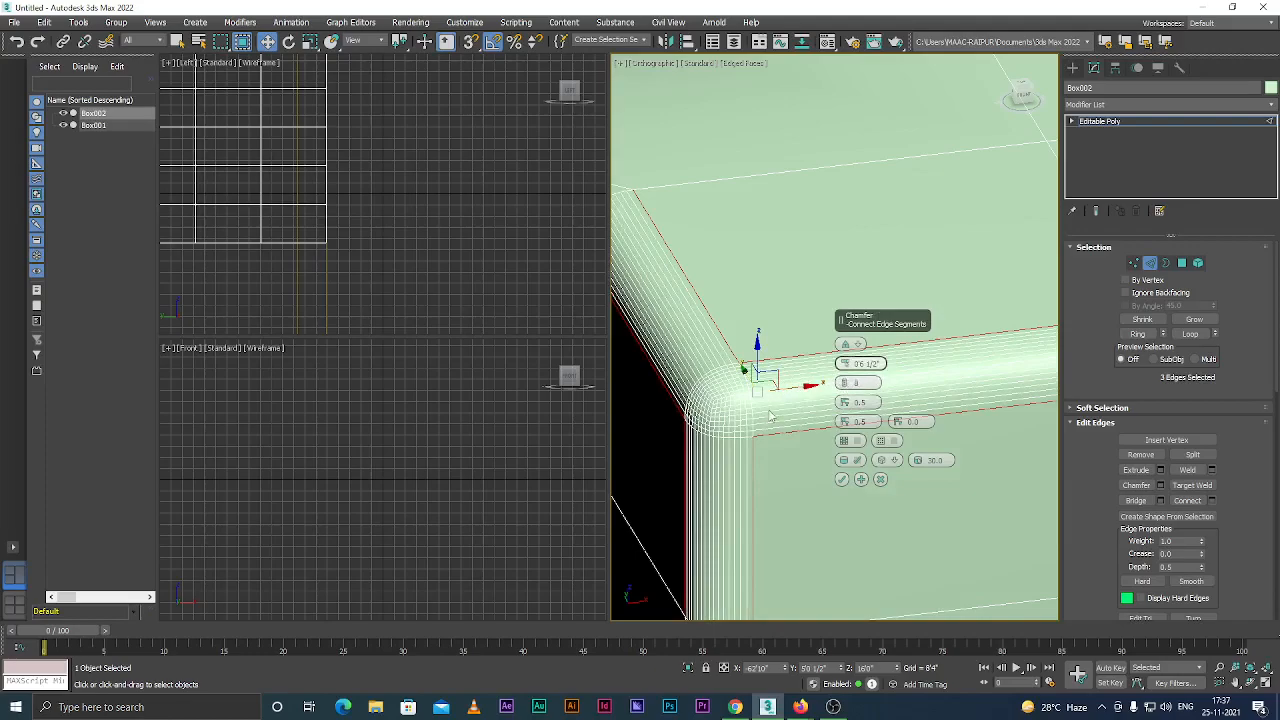
key(F4)
alt+middle_drag(712, 409, 668, 364)
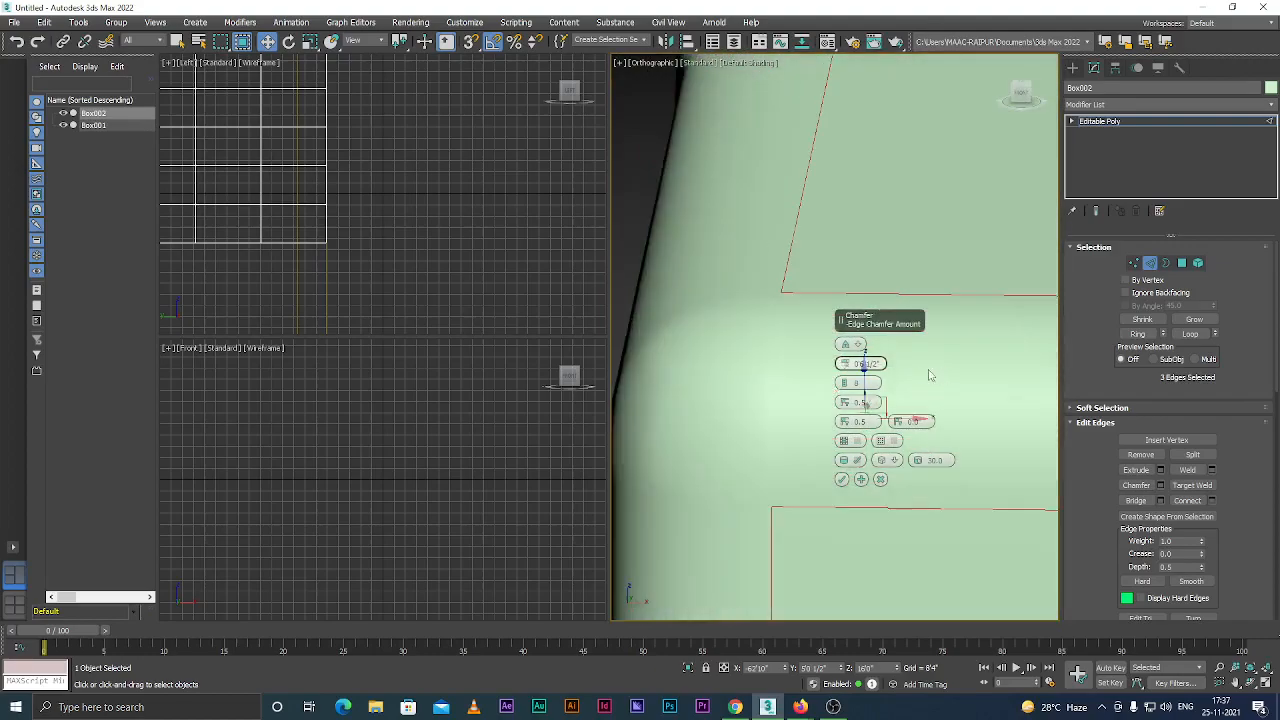
With edged faces shown, lower the chamfer's segments to 1, set them to 2, and hide the edged faces.
key(F4)
mouse_move(723, 362)
alt+middle_down()
mouse_move(787, 347)
mouse_move(757, 374)
mouse_move(792, 387)
alt+middle_up()
click(844, 387)
click(845, 389)
click(845, 389)
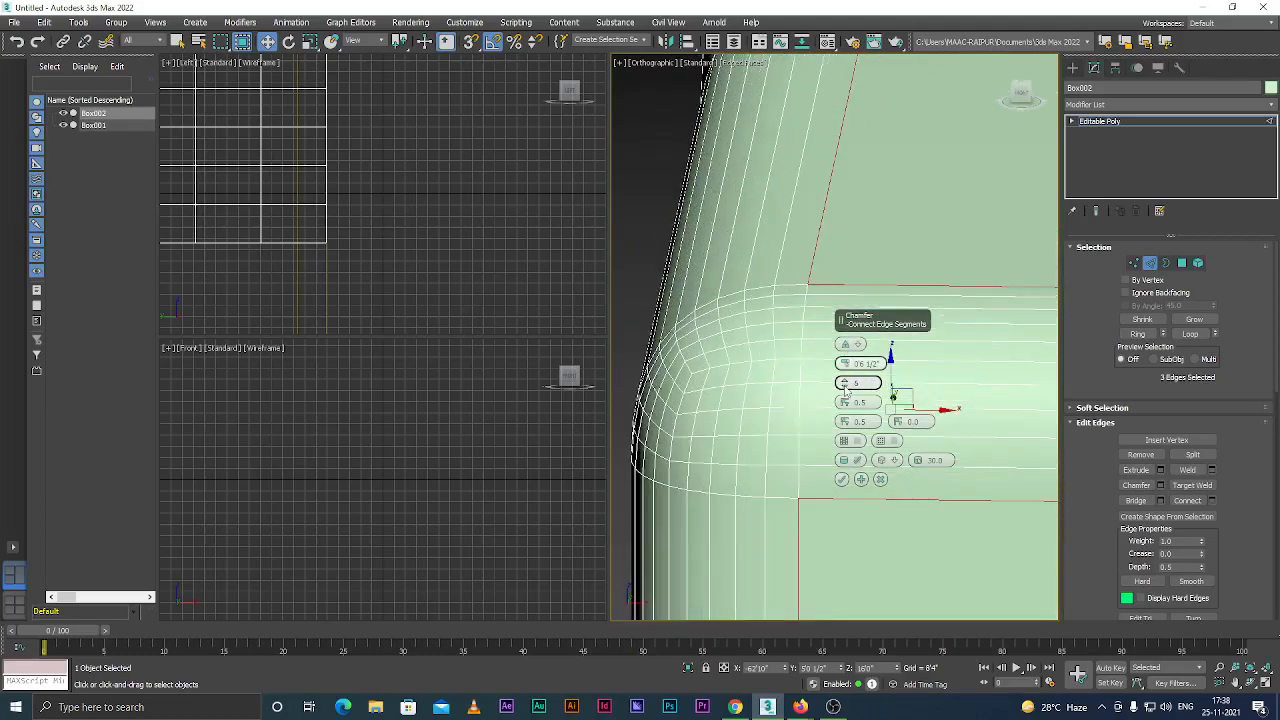
click(845, 389)
click(845, 389)
click(845, 389)
click(845, 389)
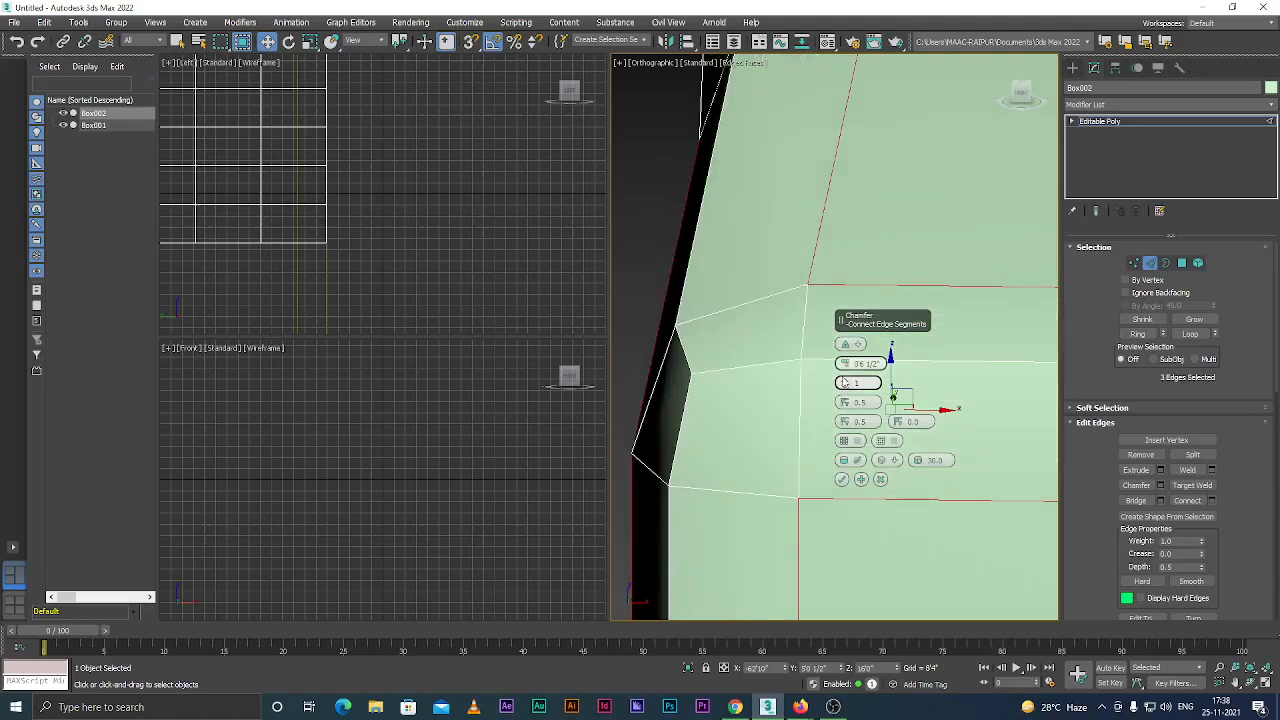
click(844, 382)
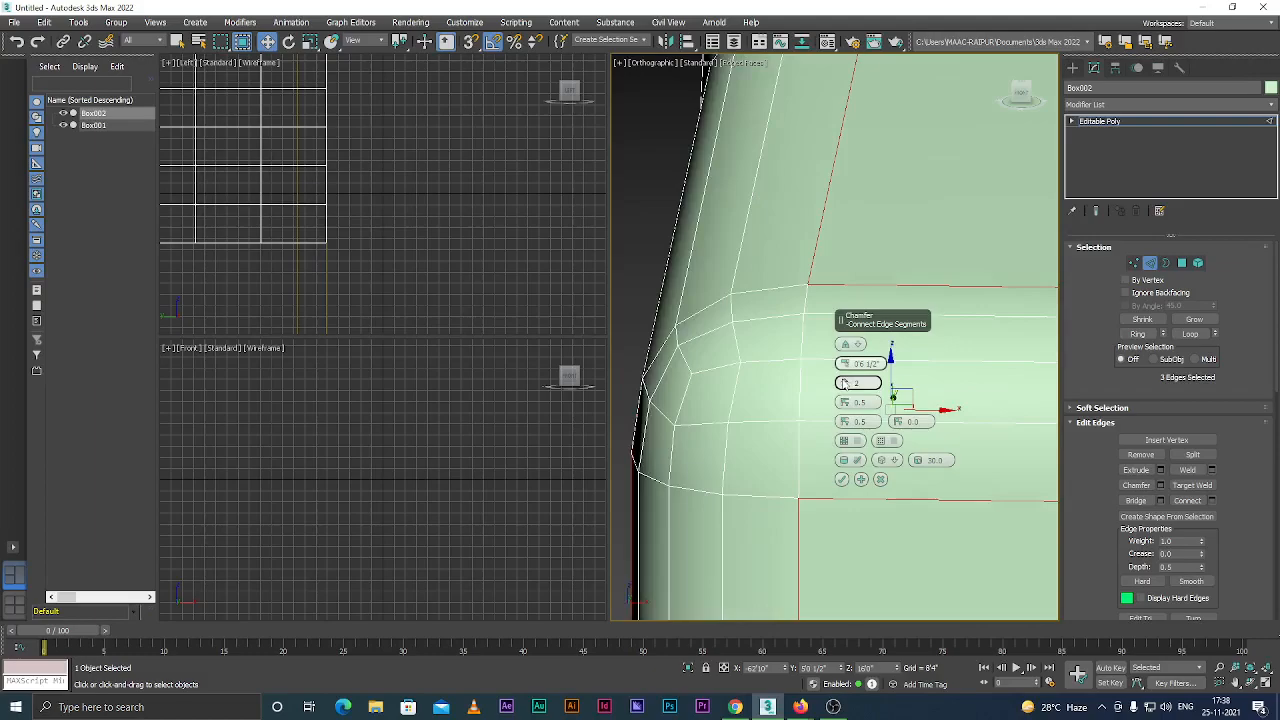
key(F4)
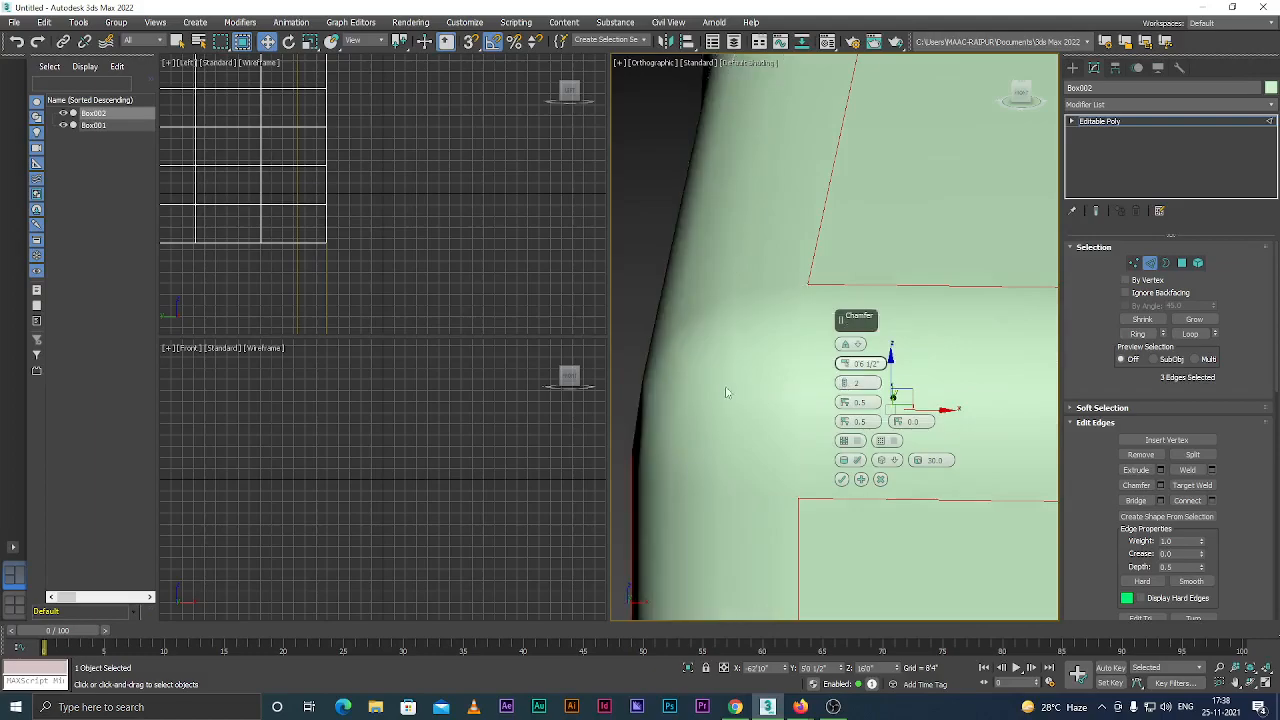
Raise the chamfer's connect edge segments to 5.
mouse_move(750, 410)
alt+middle_down()
mouse_move(808, 420)
mouse_move(759, 421)
alt+middle_up()
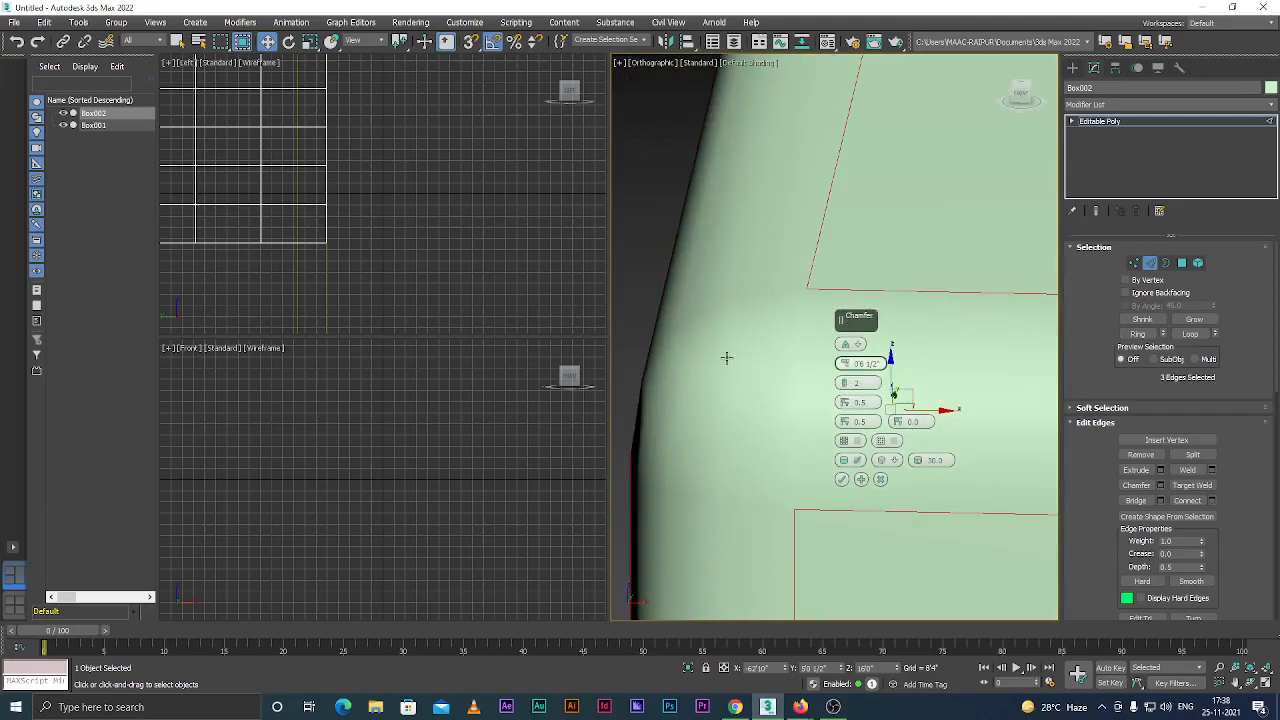
click(846, 383)
click(846, 383)
click(846, 383)
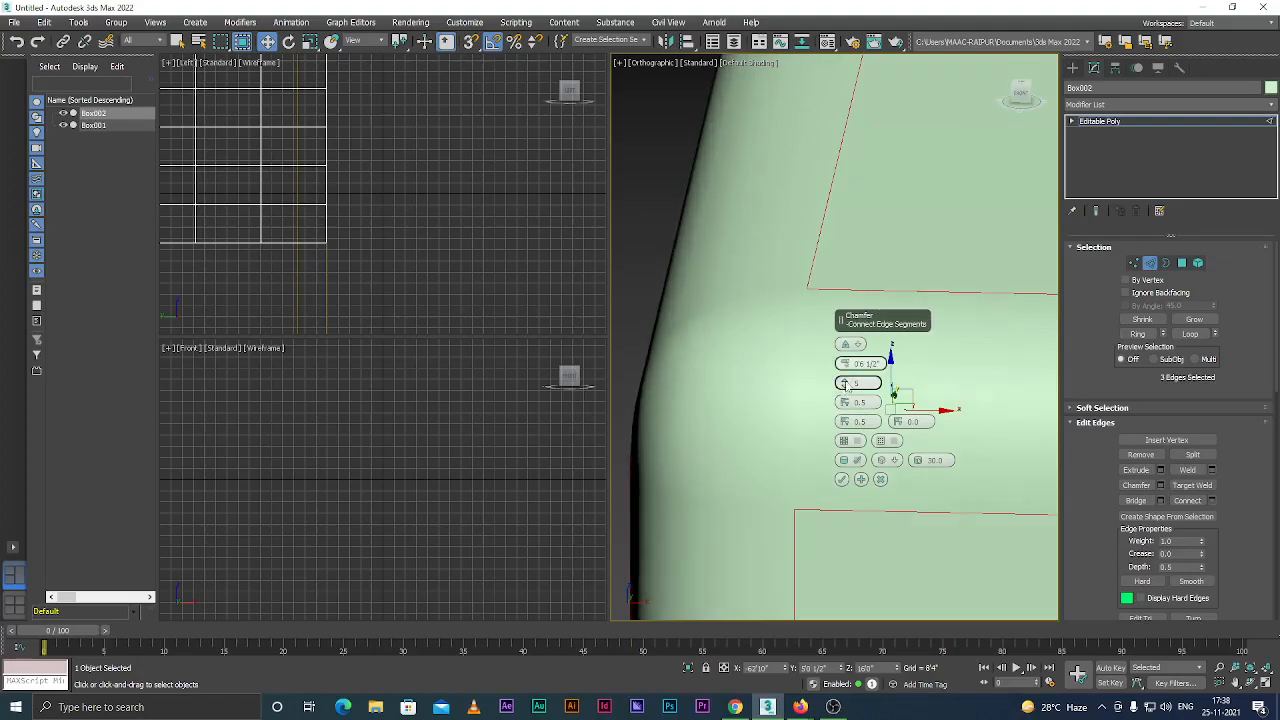
Deselect the edges, cancel the Chamfer and inspect the box's sharp corner.
alt+middle_drag(874, 385, 738, 404)
click(737, 399)
scroll(762, 410, down, 5)
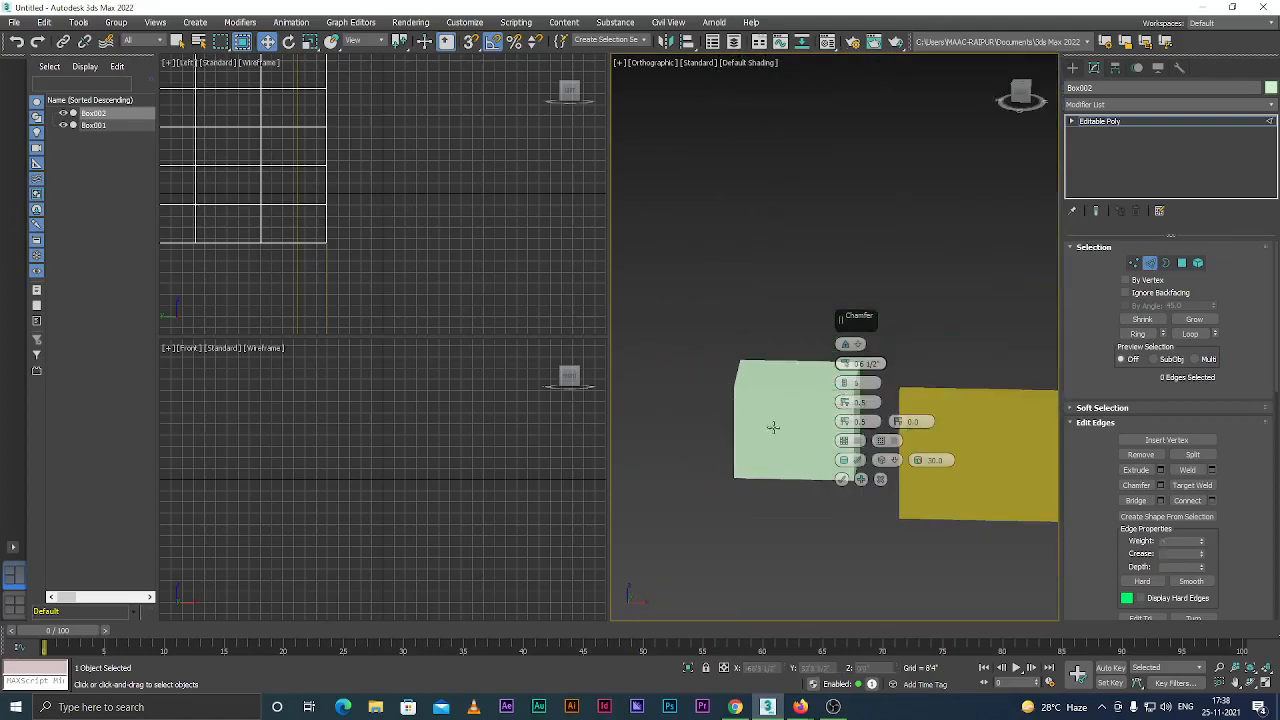
click(881, 479)
scroll(701, 388, up, 5)
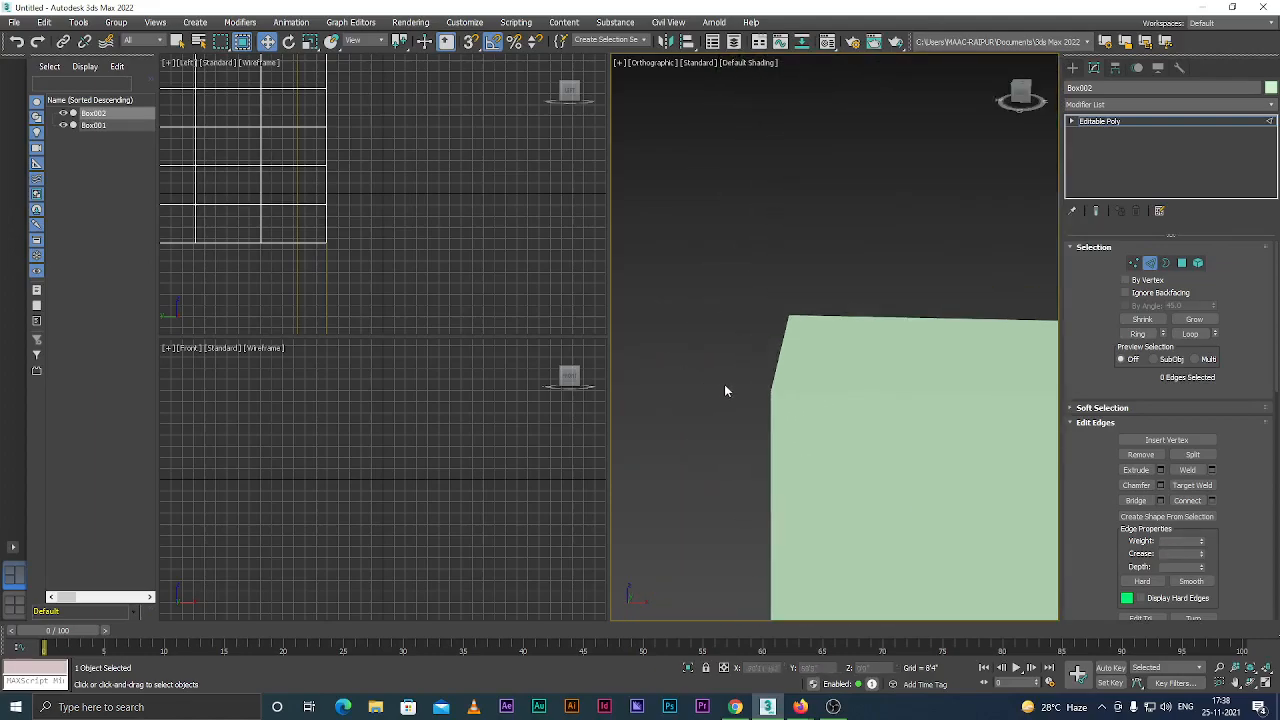
alt+middle_drag(757, 411, 790, 413)
scroll(882, 467, up, 3)
scroll(754, 440, down, 2)
scroll(795, 449, up, 1)
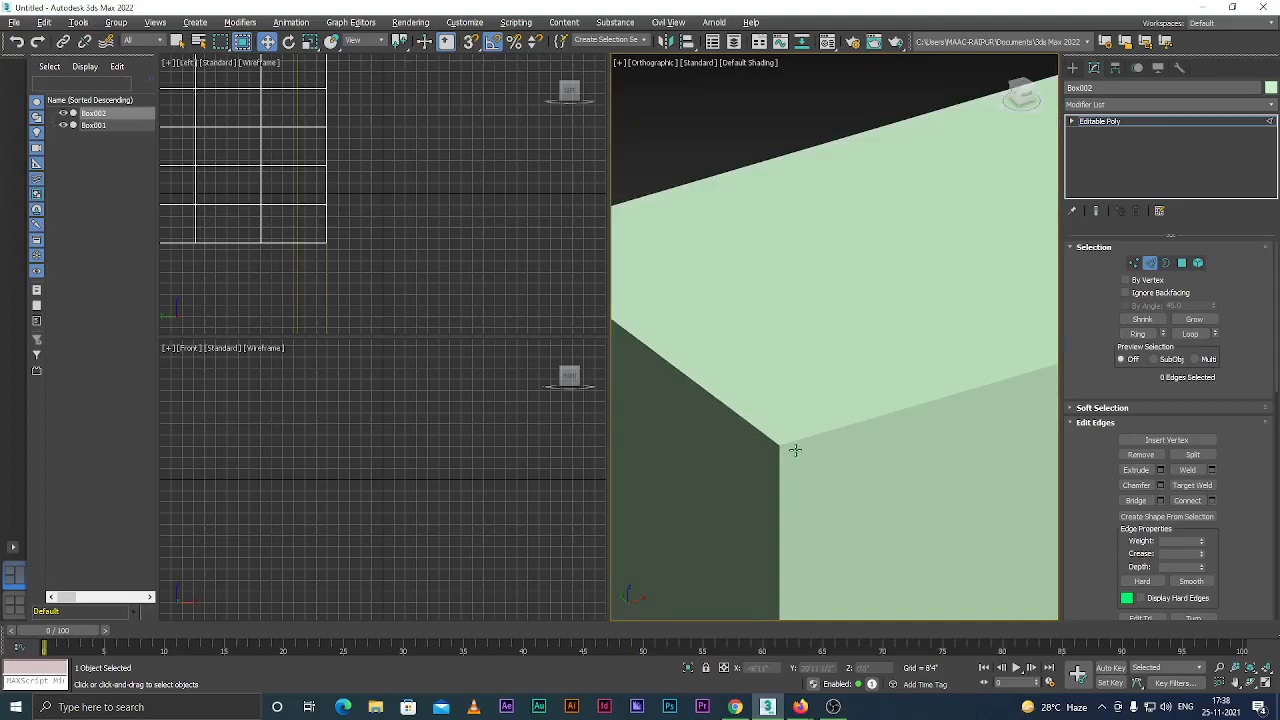
scroll(826, 374, down, 3)
scroll(826, 374, up, 3)
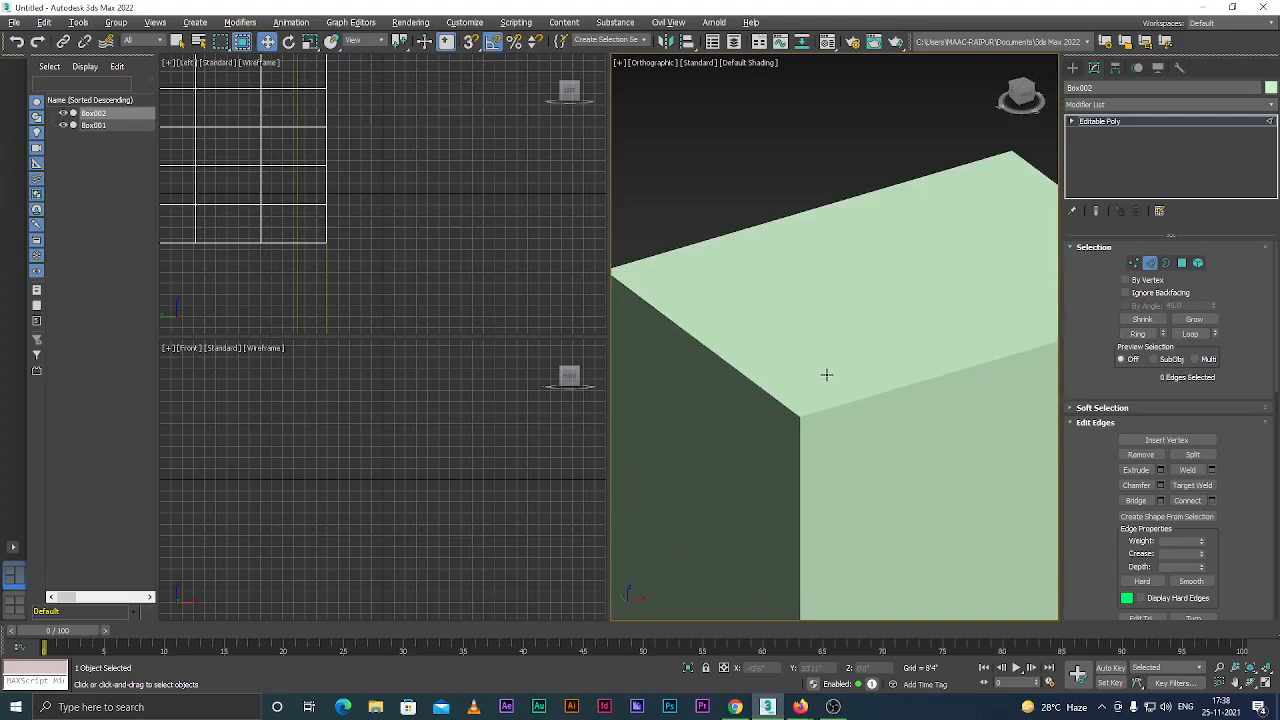
Switch through Border to Polygon sub-object level, select one polygon on the box's top near the front corner, and show edged faces.
click(1167, 263)
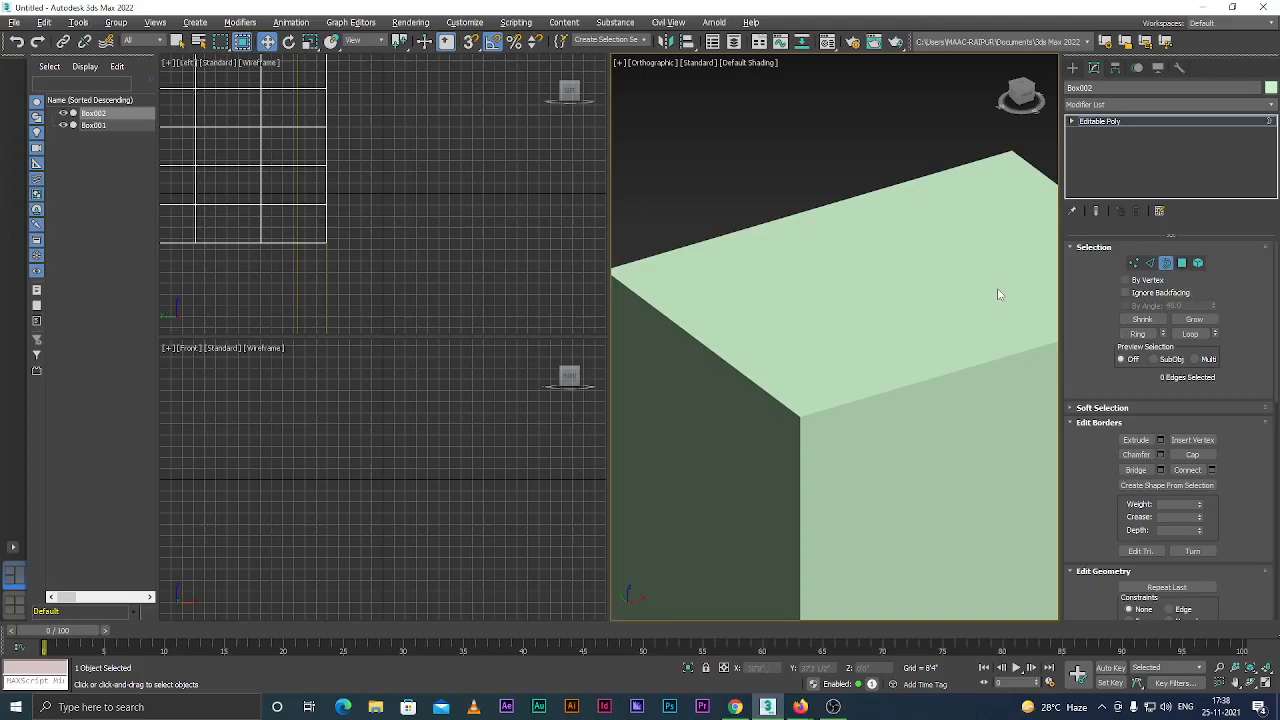
key(4)
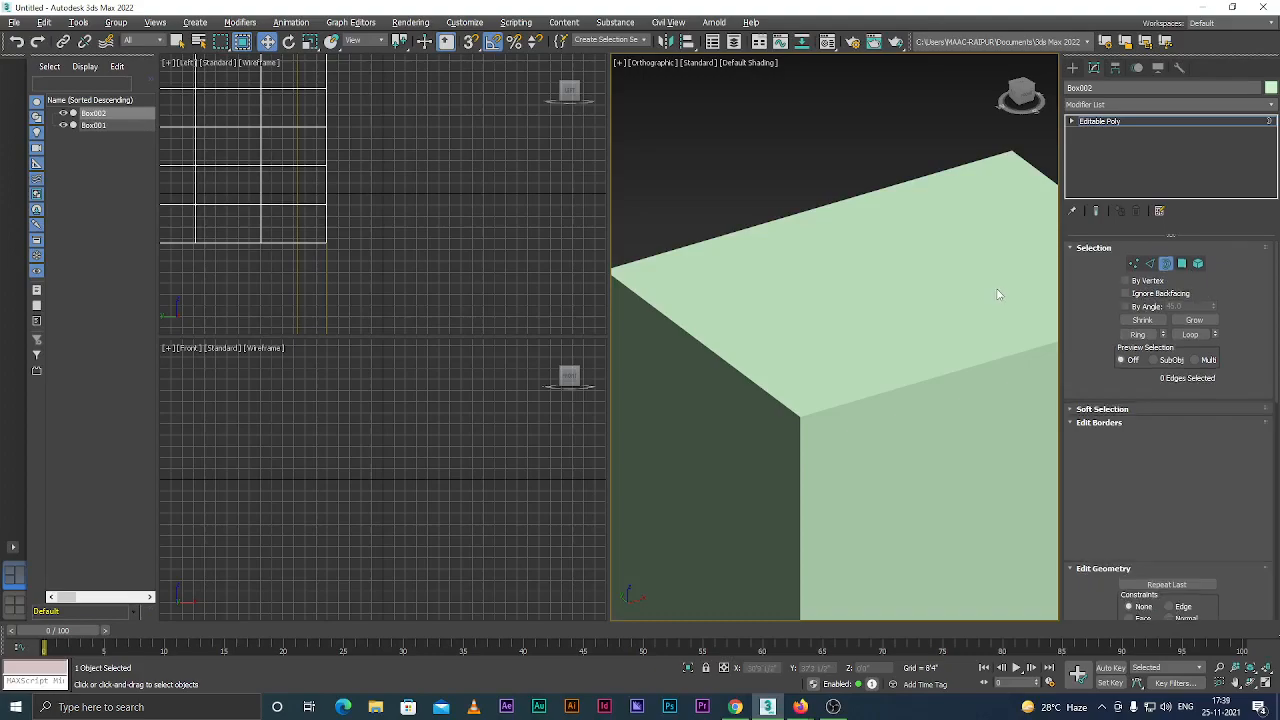
click(863, 330)
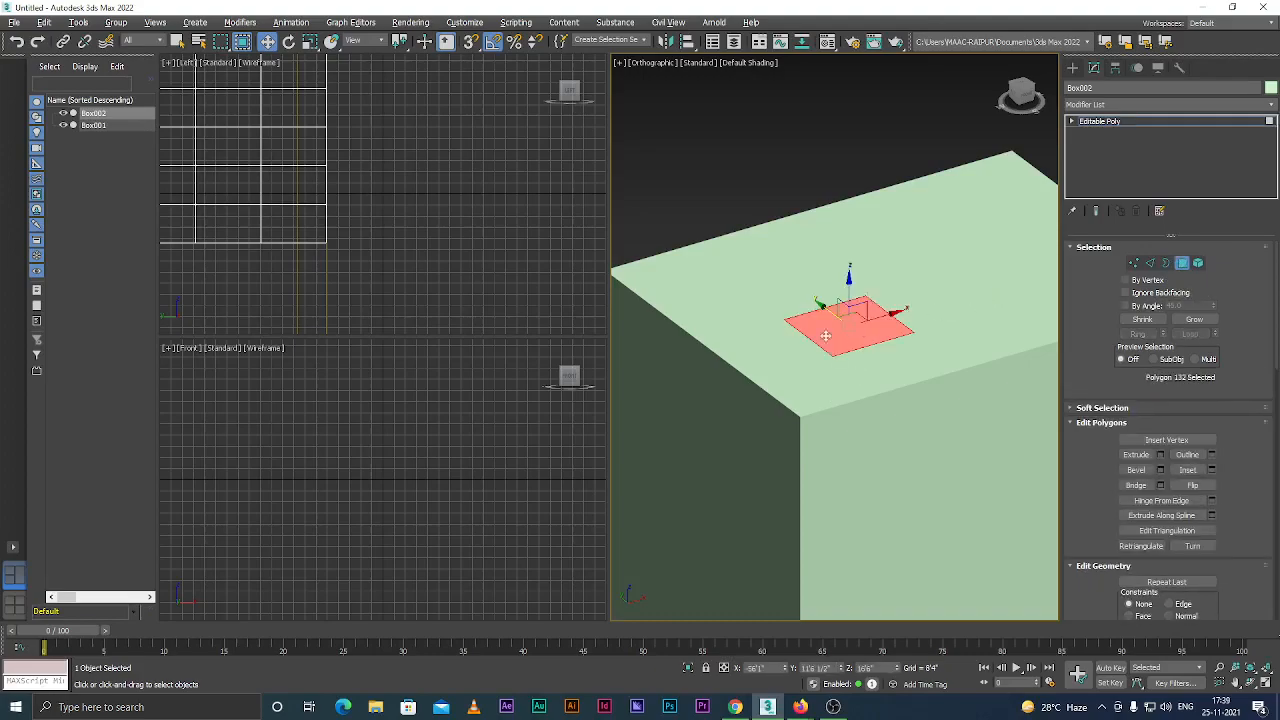
scroll(850, 340, down, 5)
scroll(801, 361, up, 3)
key(F4)
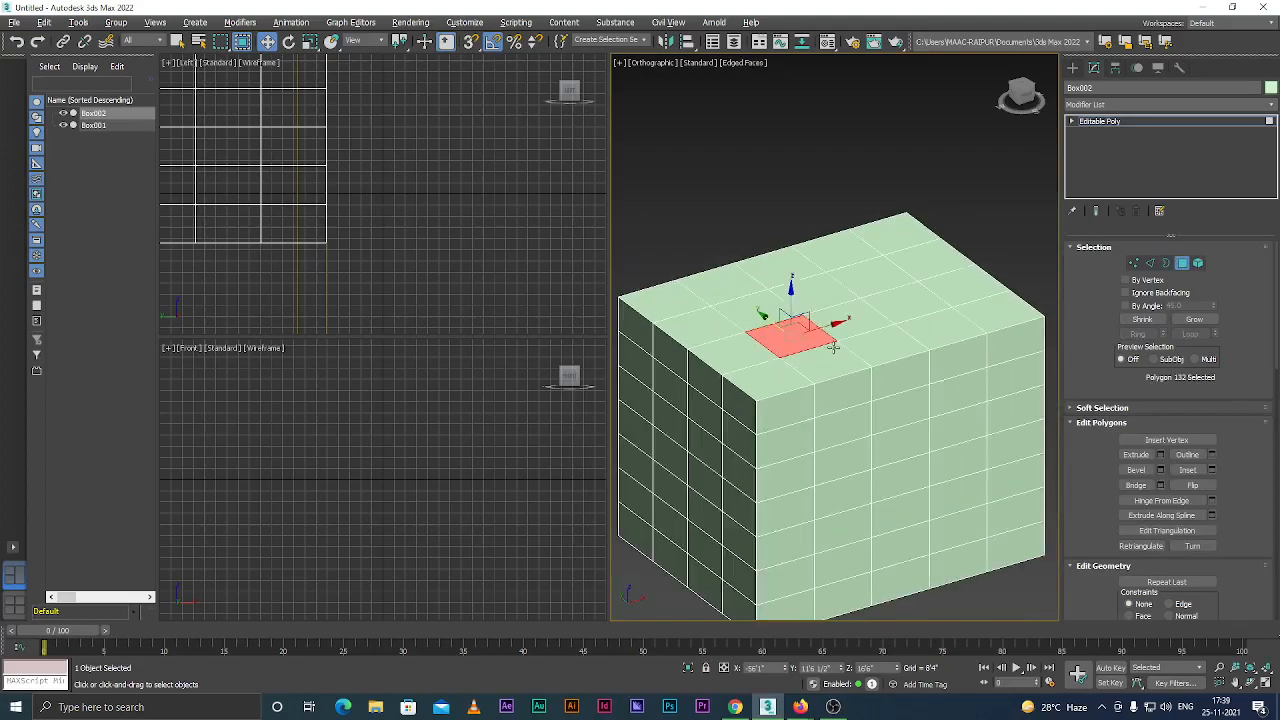
scroll(801, 361, up, 3)
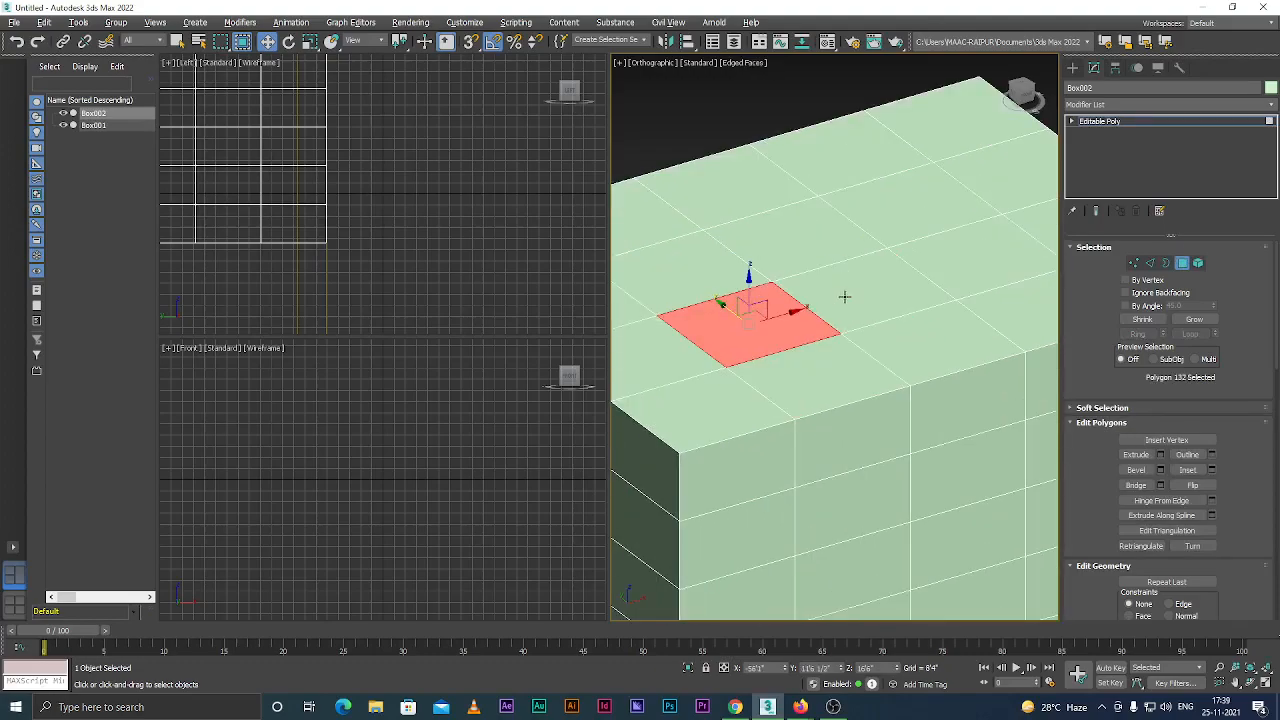
Extrude the selected top polygon by 2'0 1/2" and apply it while keeping the Extrude settings active.
click(1160, 454)
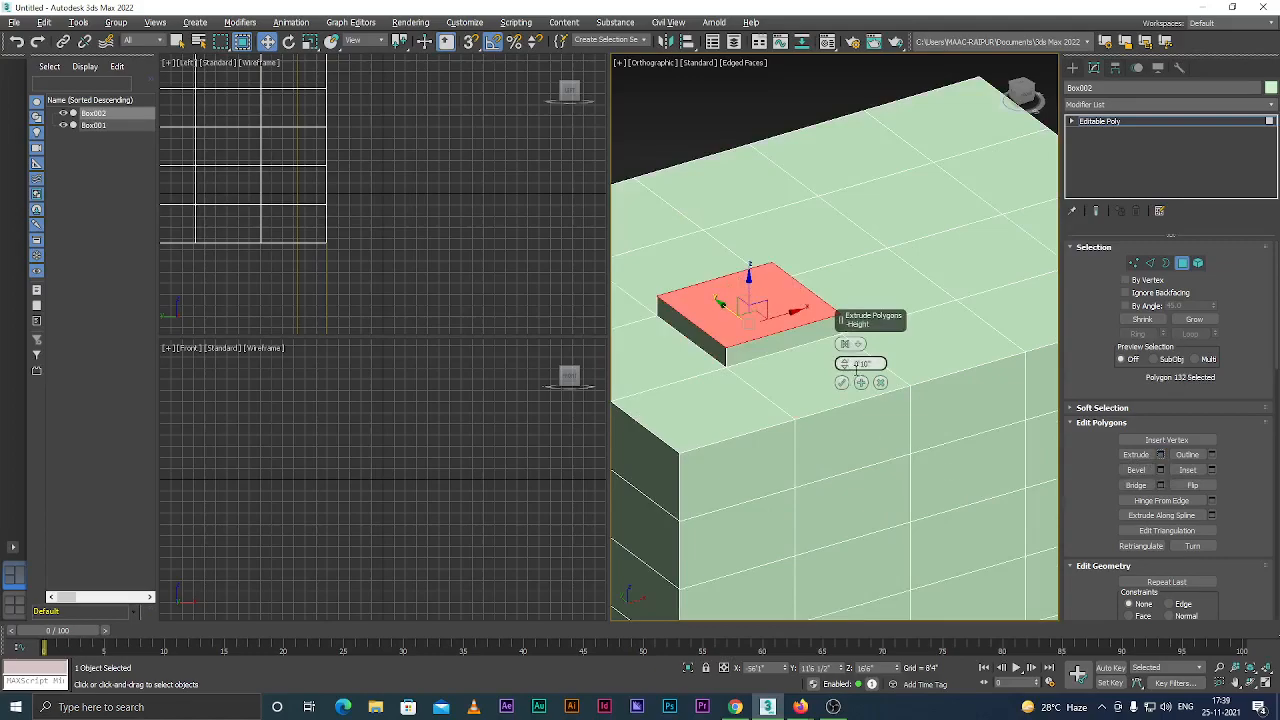
drag(851, 365, 855, 328)
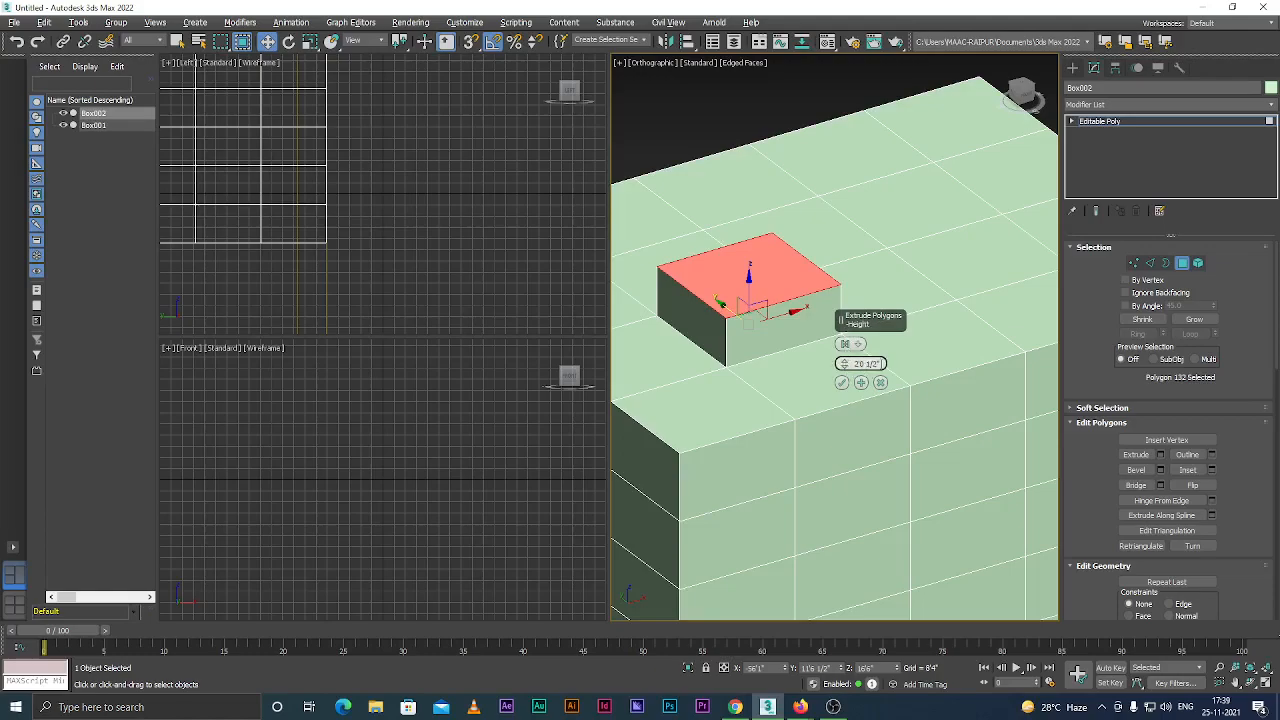
click(861, 383)
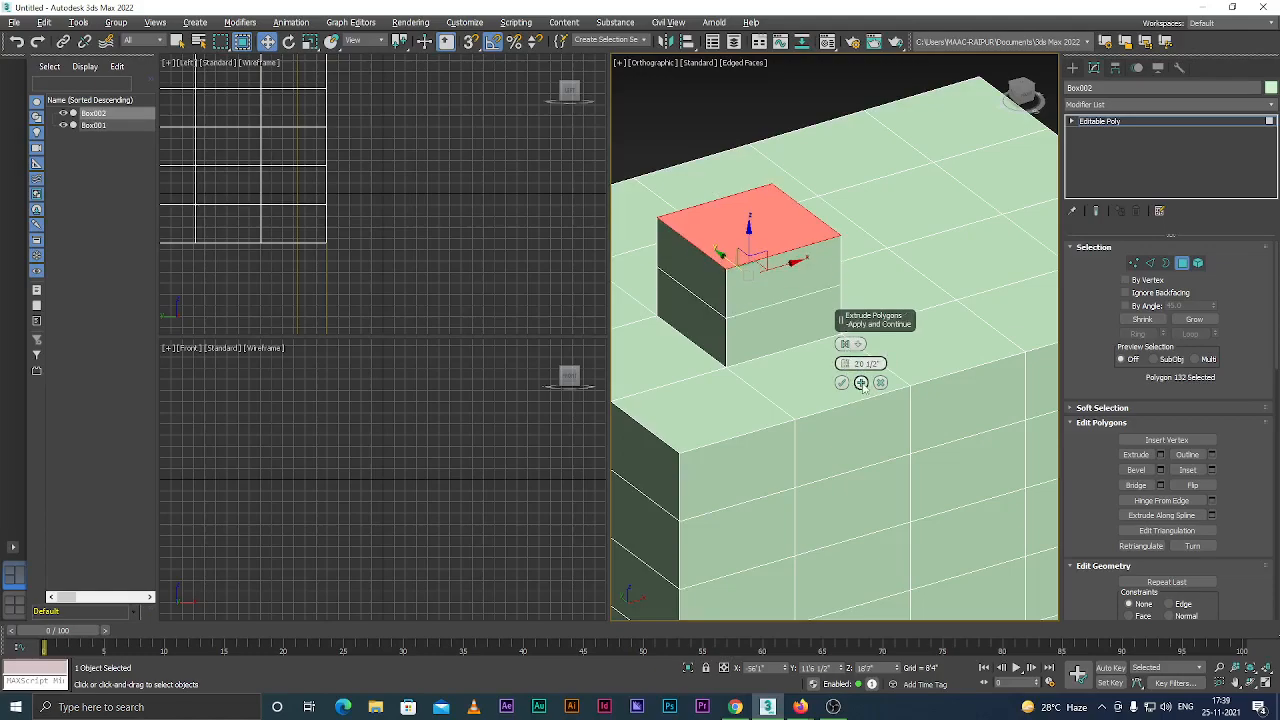
Repeat the polygon extrusion until the column is seven segments tall, accept it and clear the selection.
click(861, 383)
click(866, 385)
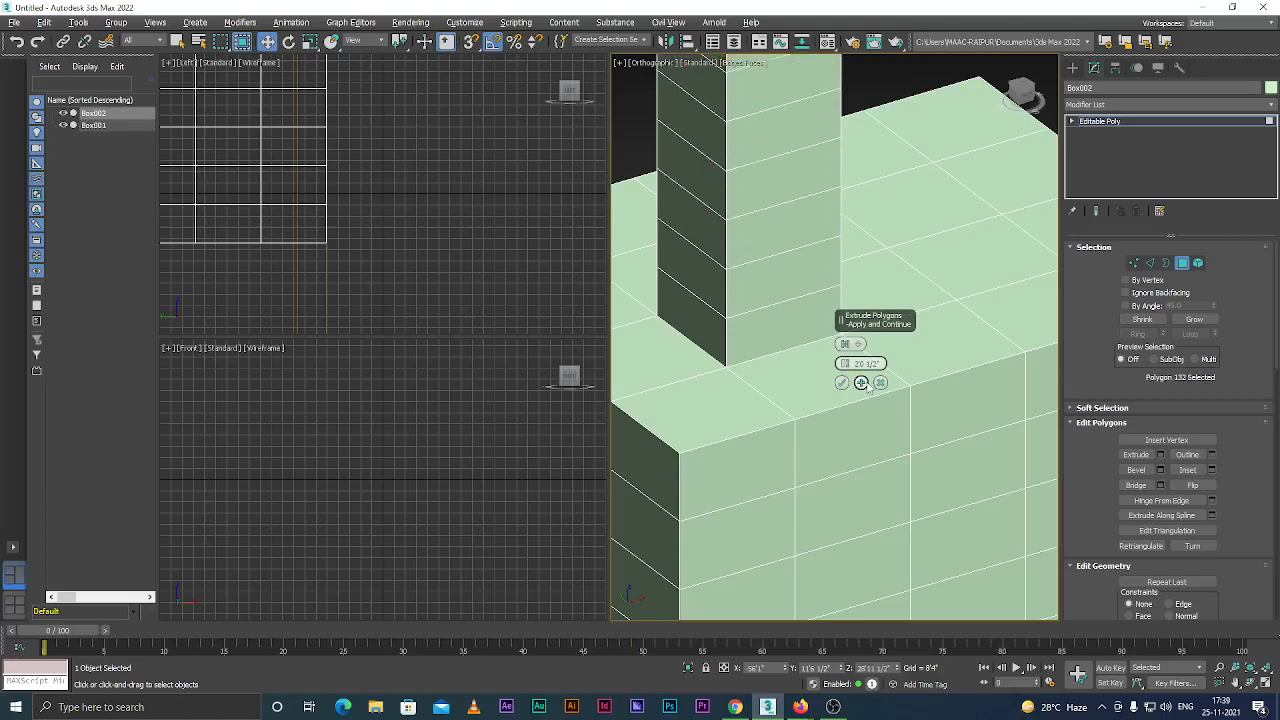
scroll(760, 345, down, 4)
scroll(746, 332, up, 4)
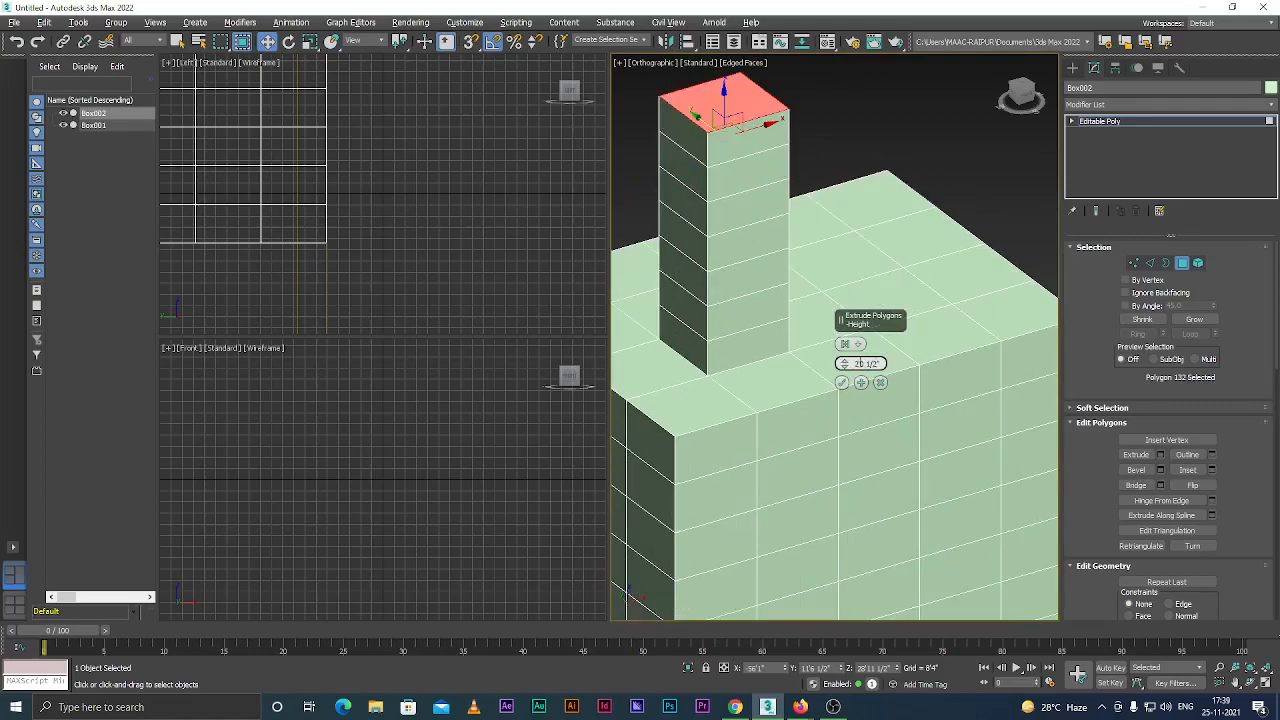
click(842, 383)
scroll(749, 386, down, 3)
key(ctrl+d)
scroll(750, 382, up, 3)
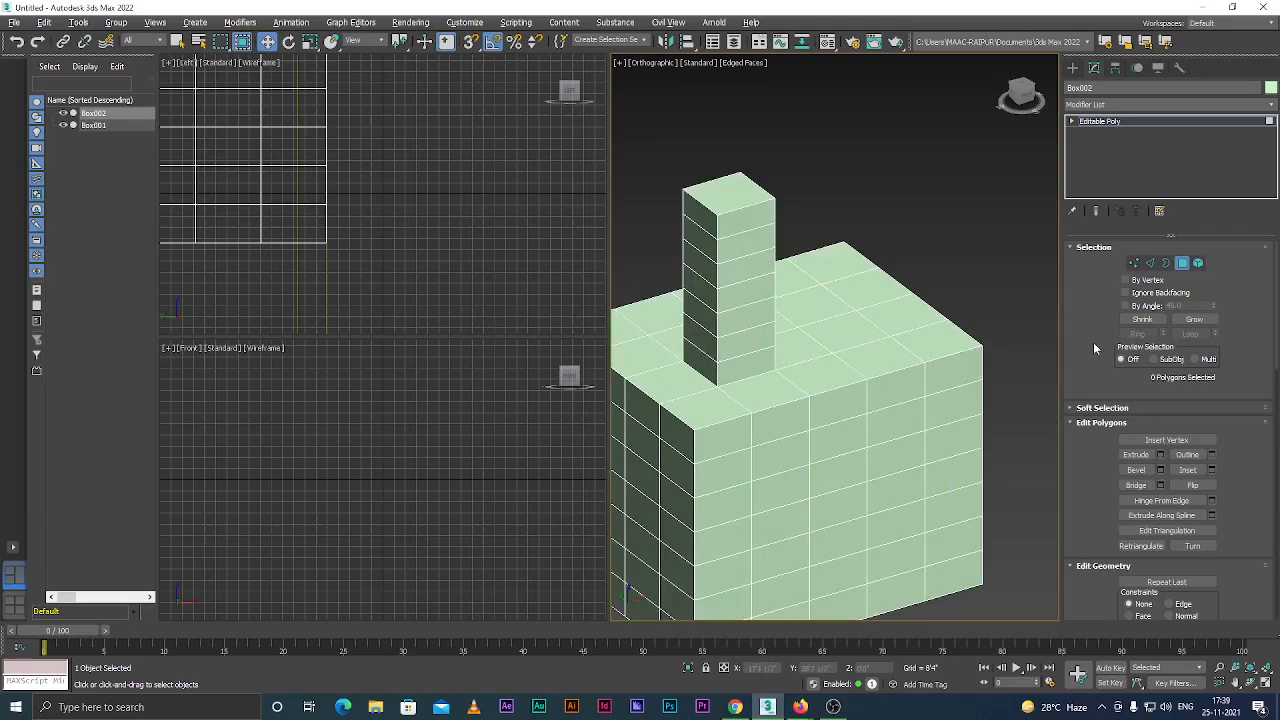
Switch to Element sub-object level and select the entire box together with its column.
key(5)
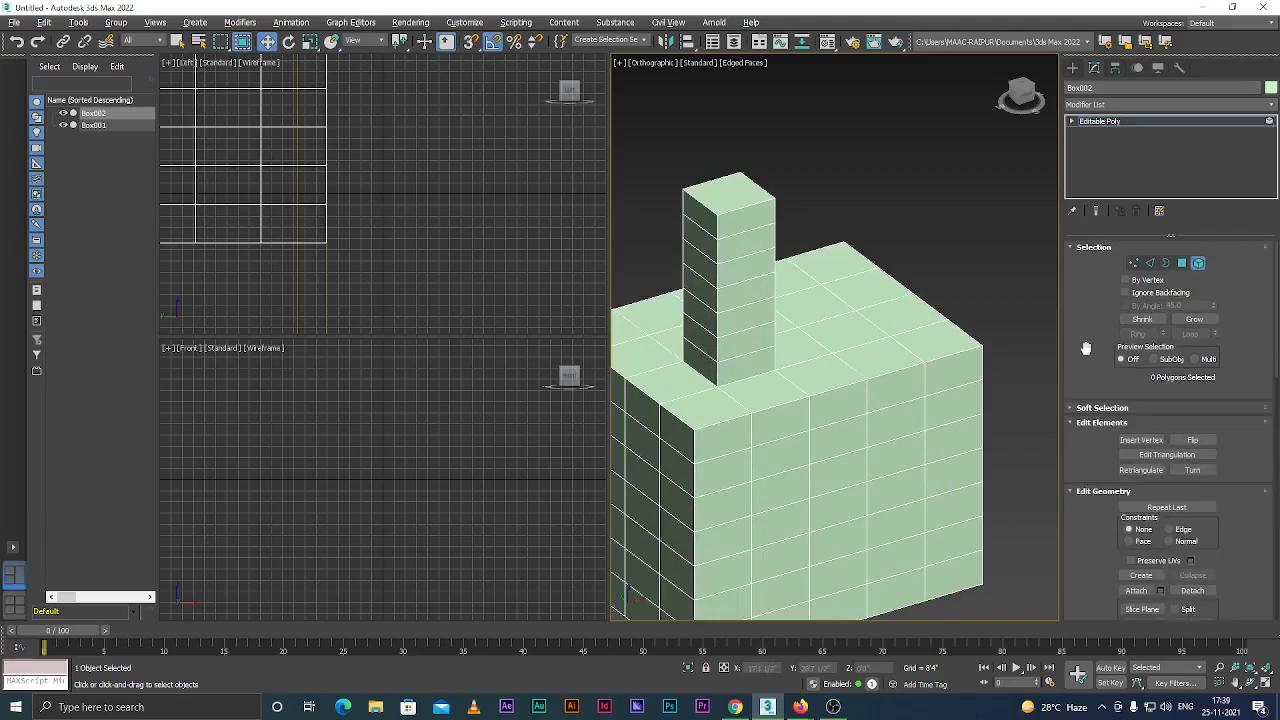
click(855, 360)
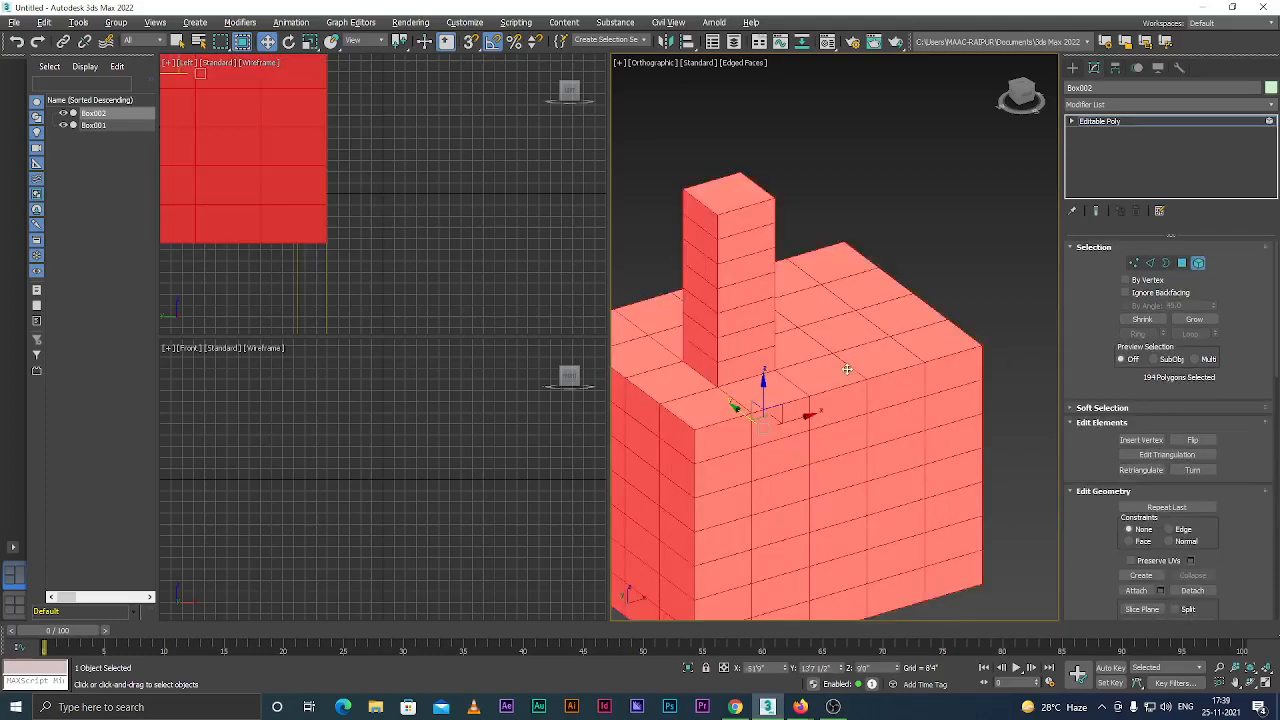
scroll(848, 365, down, 4)
scroll(824, 405, up, 3)
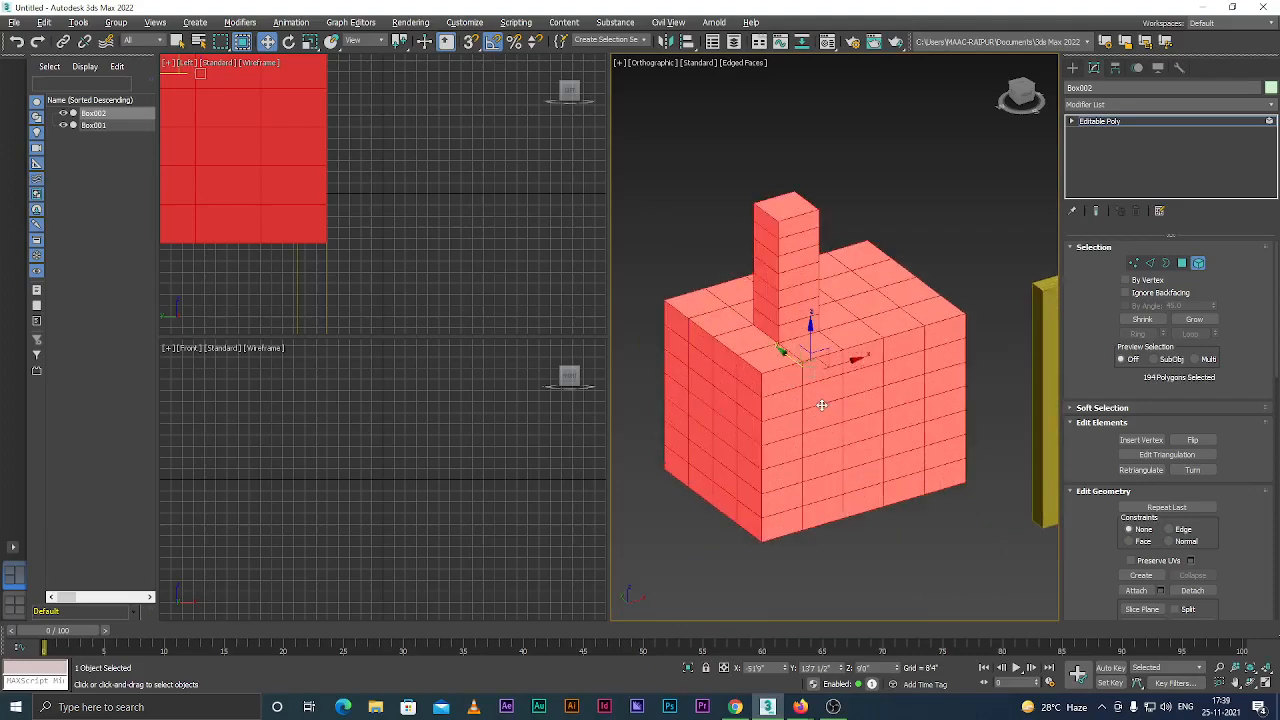
scroll(821, 405, down, 4)
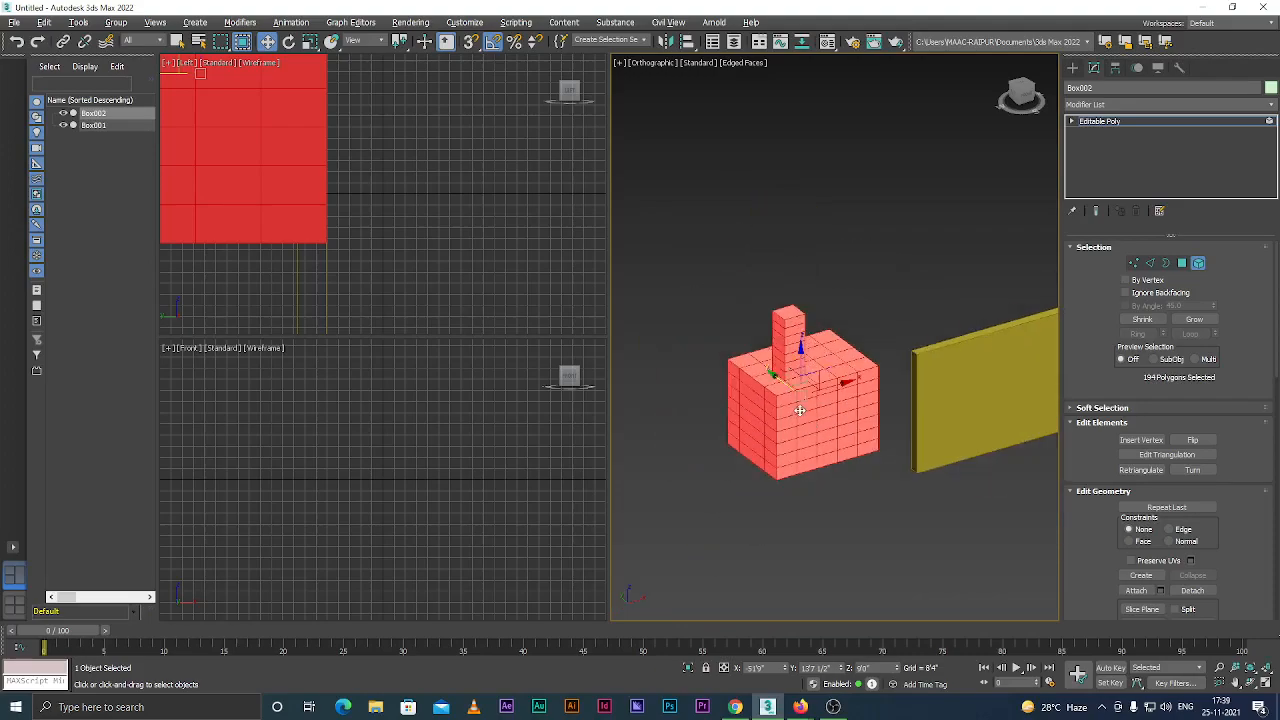
scroll(809, 404, up, 4)
Move the selected element a short distance along the negative X axis and clear the selection.
drag(840, 367, 791, 382)
scroll(791, 382, down, 4)
scroll(835, 336, up, 4)
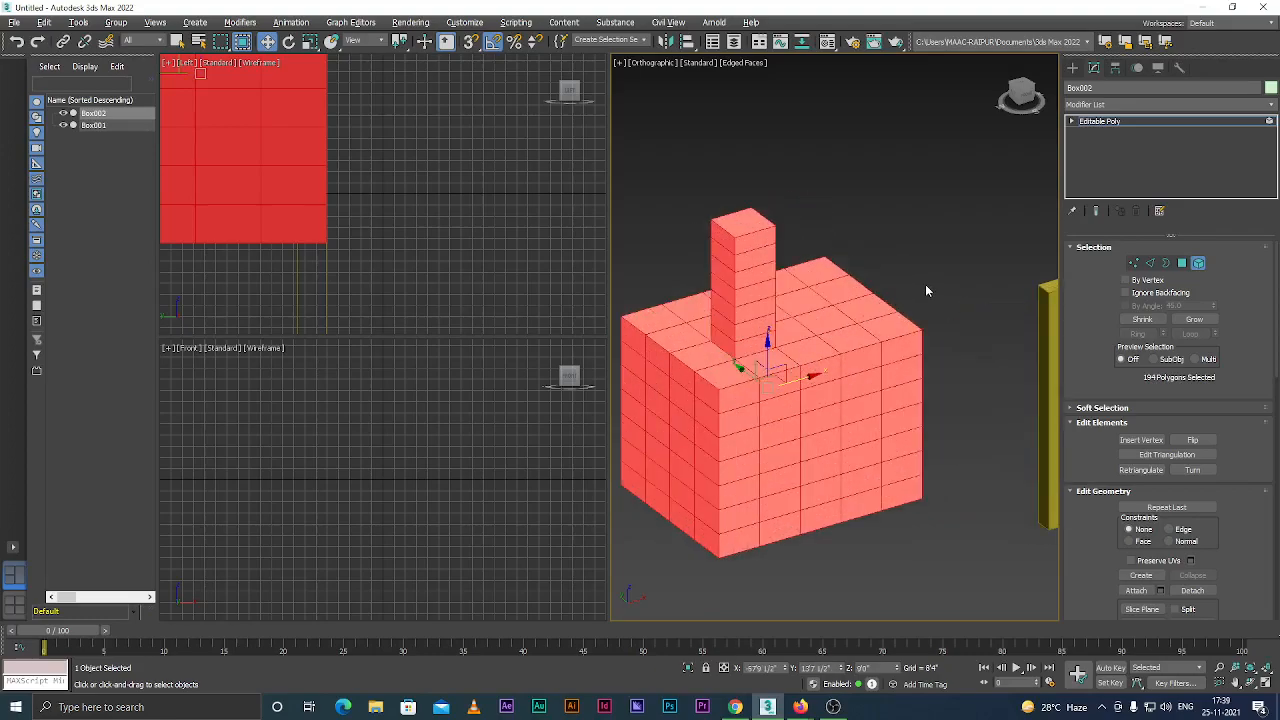
scroll(925, 286, down, 4)
scroll(836, 369, up, 6)
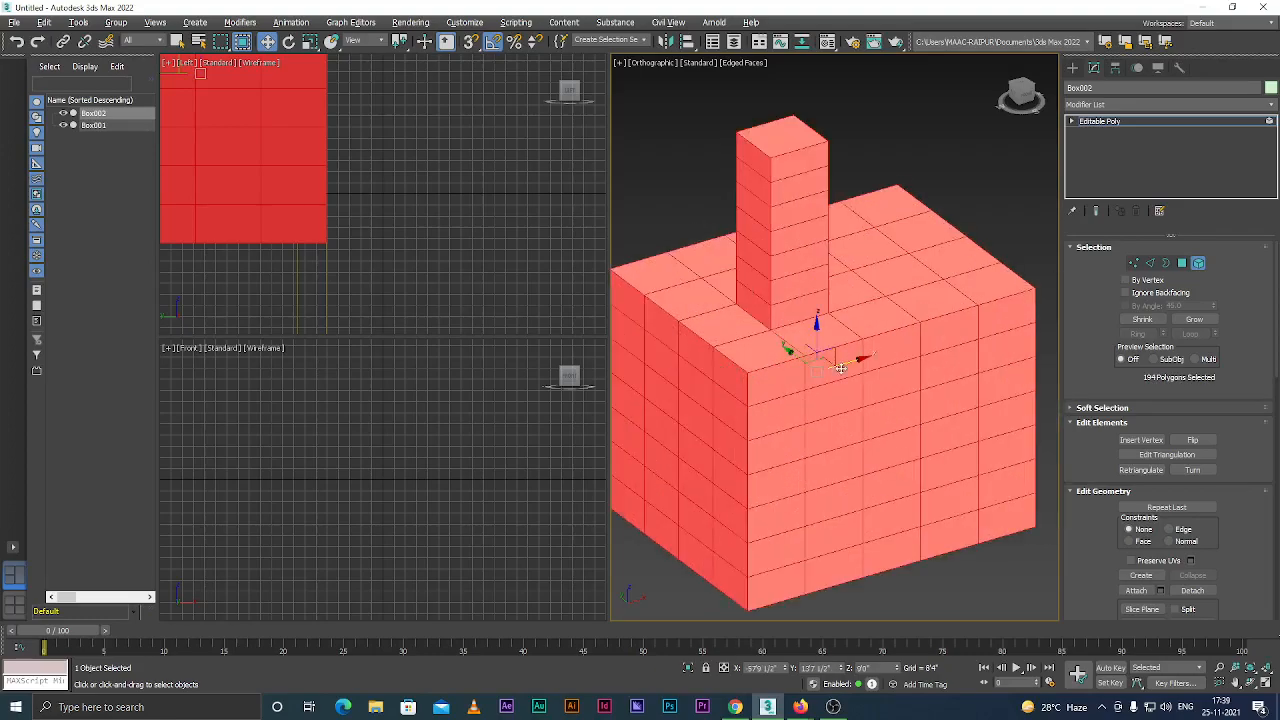
mouse_move(840, 368)
mouse_down()
mouse_move(871, 349)
mouse_move(839, 369)
mouse_up()
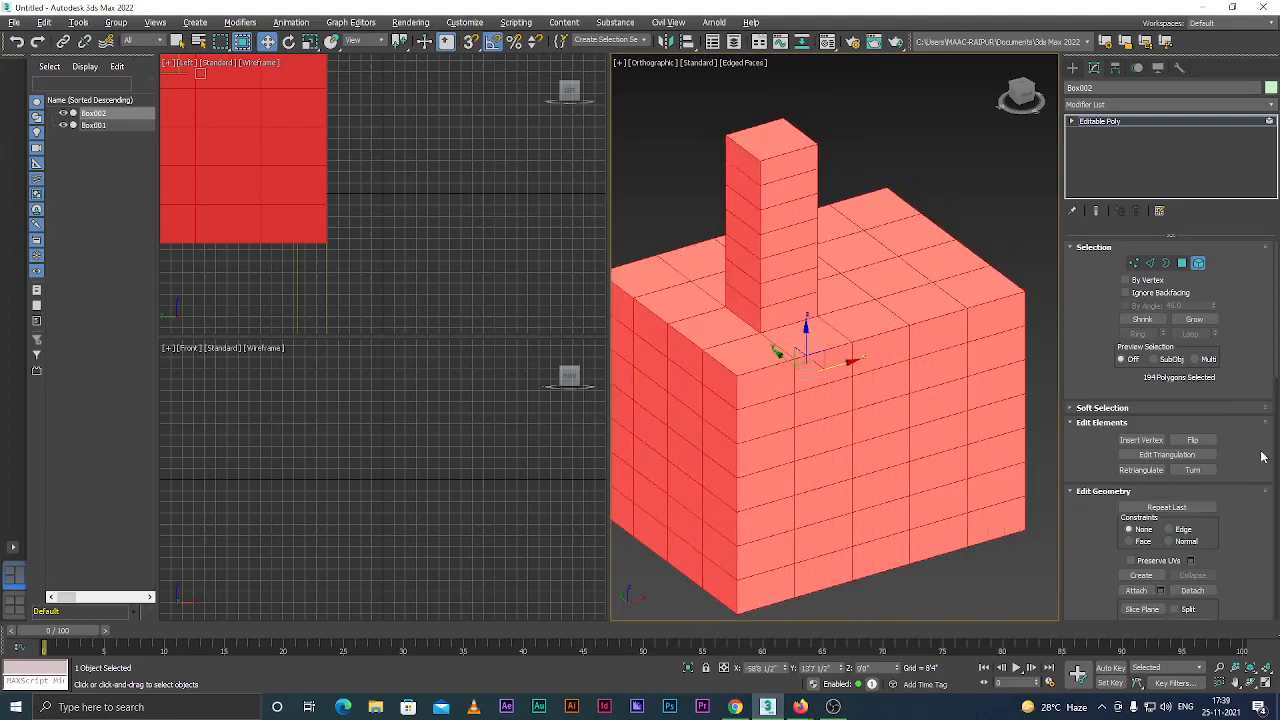
scroll(1262, 456, down, 2)
scroll(1250, 477, up, 2)
scroll(752, 335, down, 3)
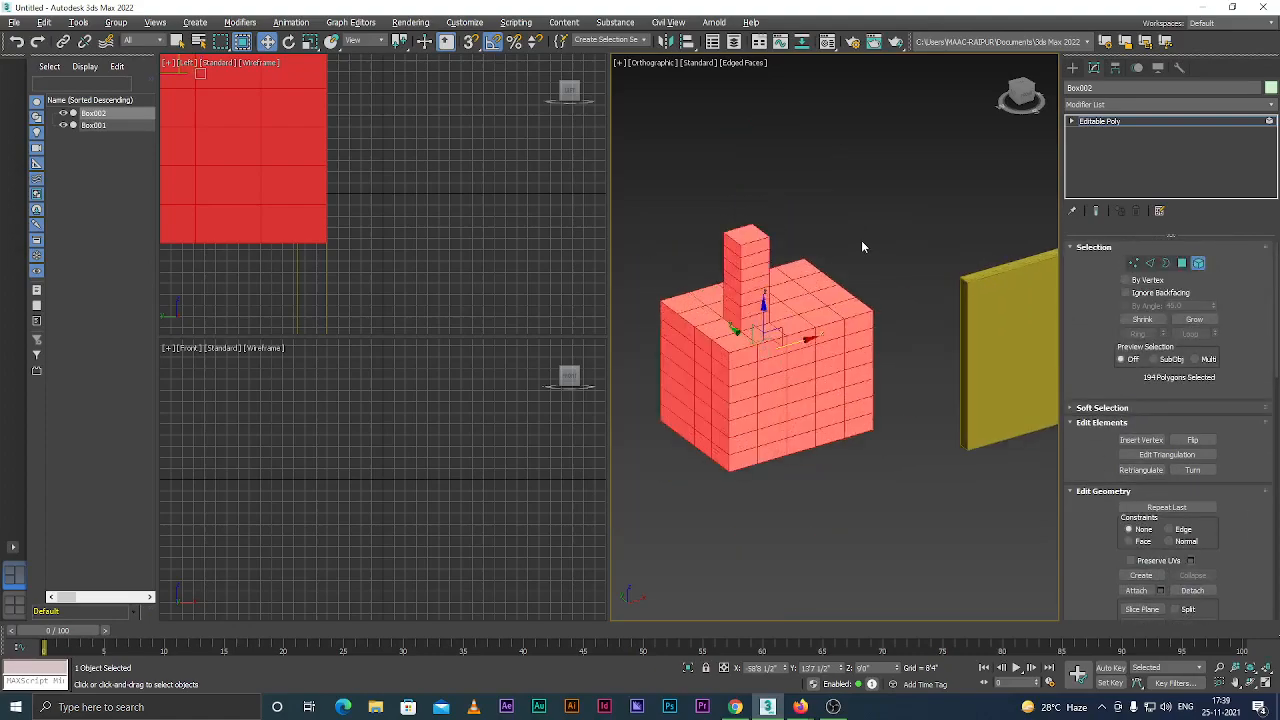
key(ctrl+d)
scroll(740, 318, up, 4)
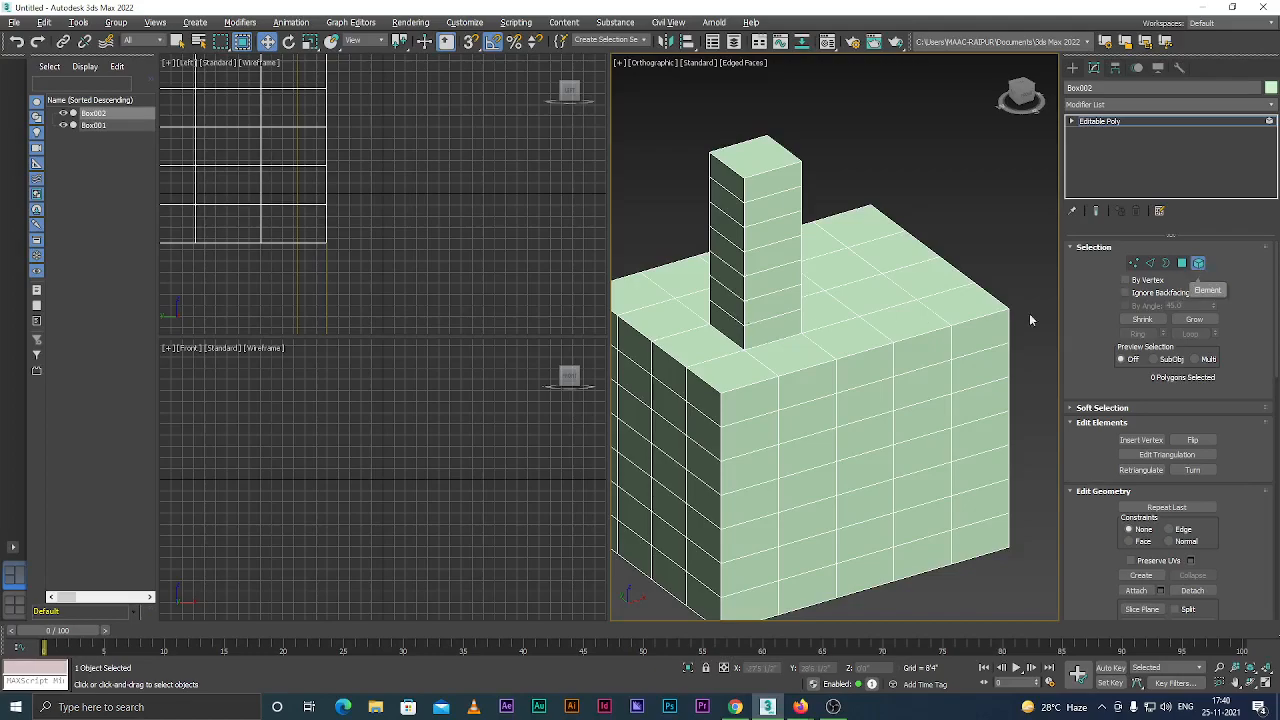
scroll(745, 360, down, 2)
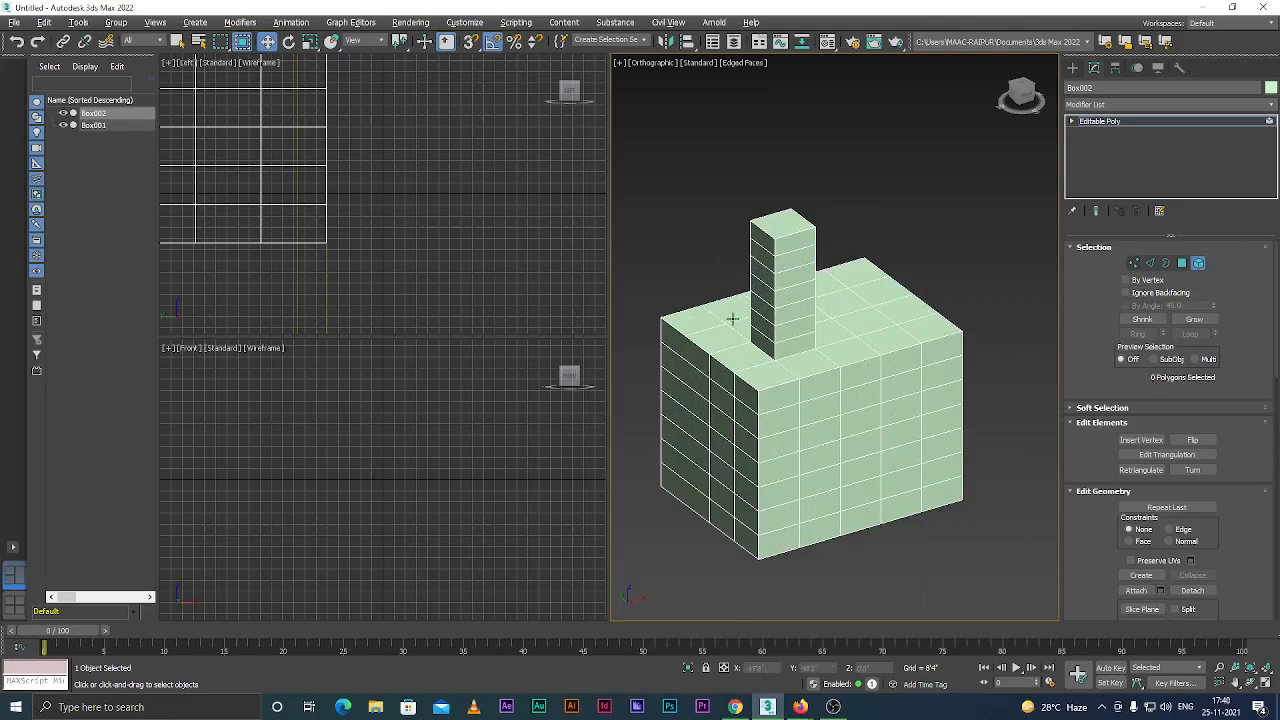
scroll(726, 313, down, 3)
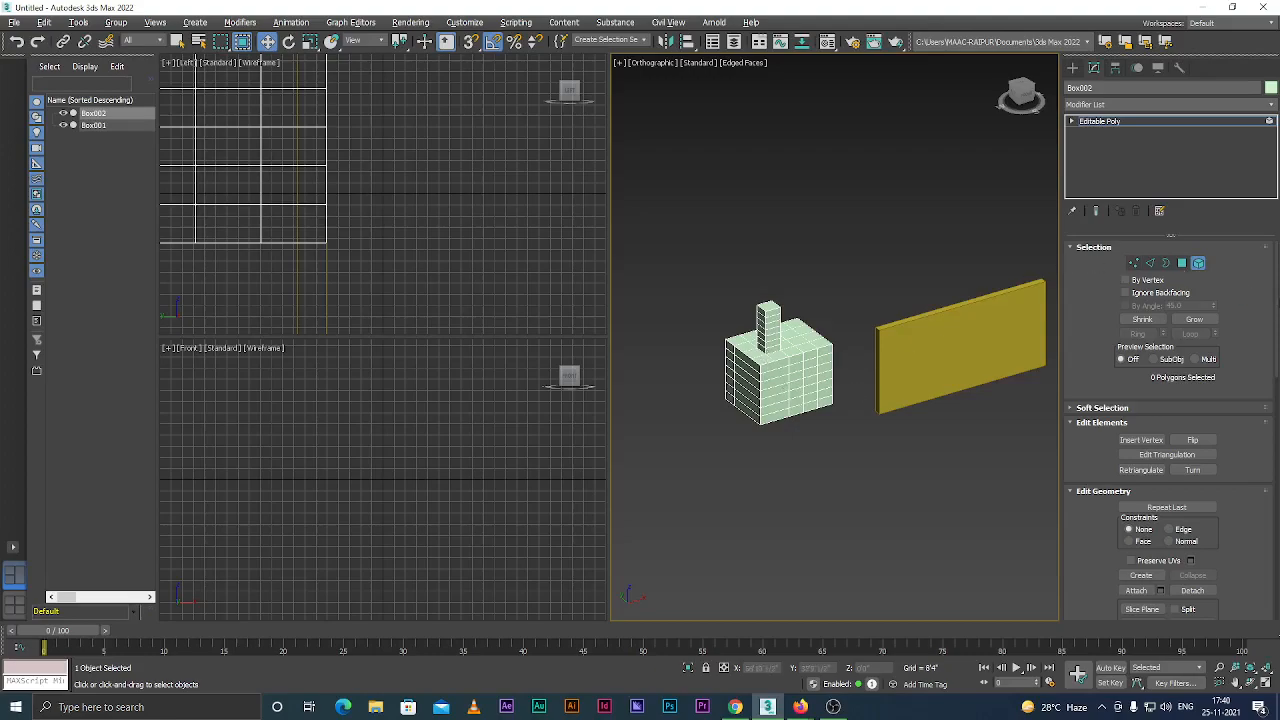
key(z)
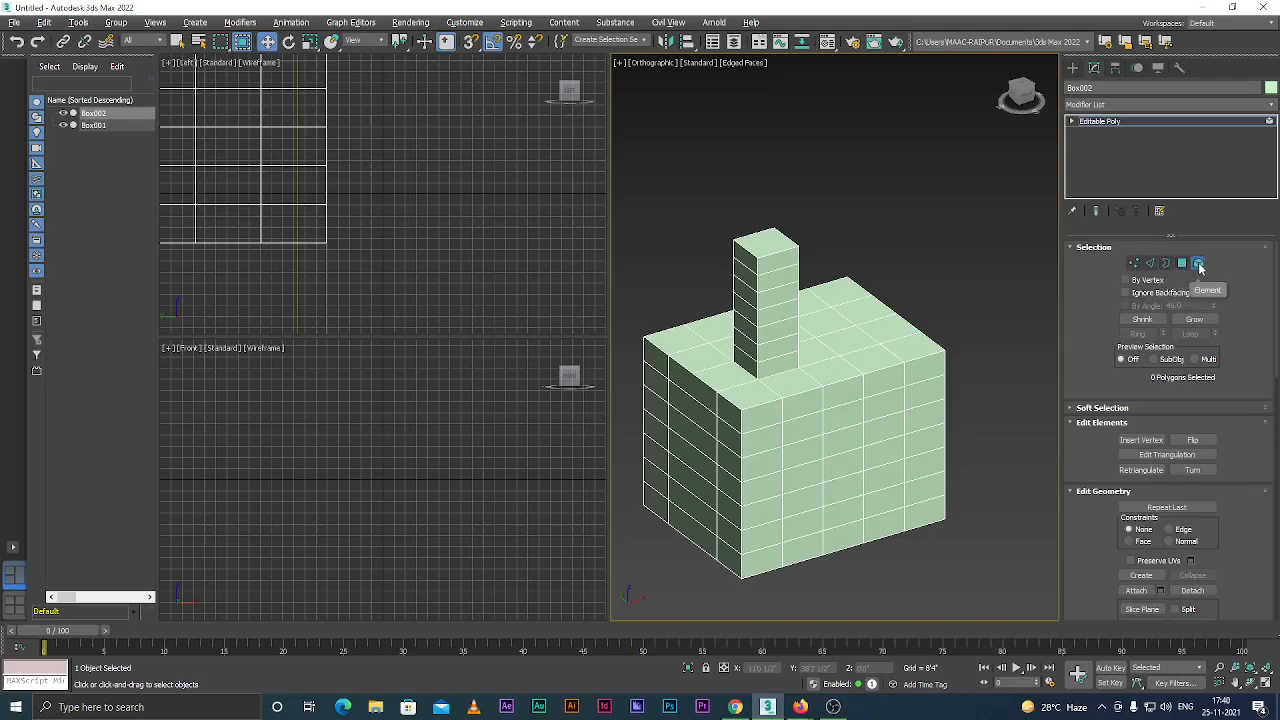
scroll(784, 406, down, 4)
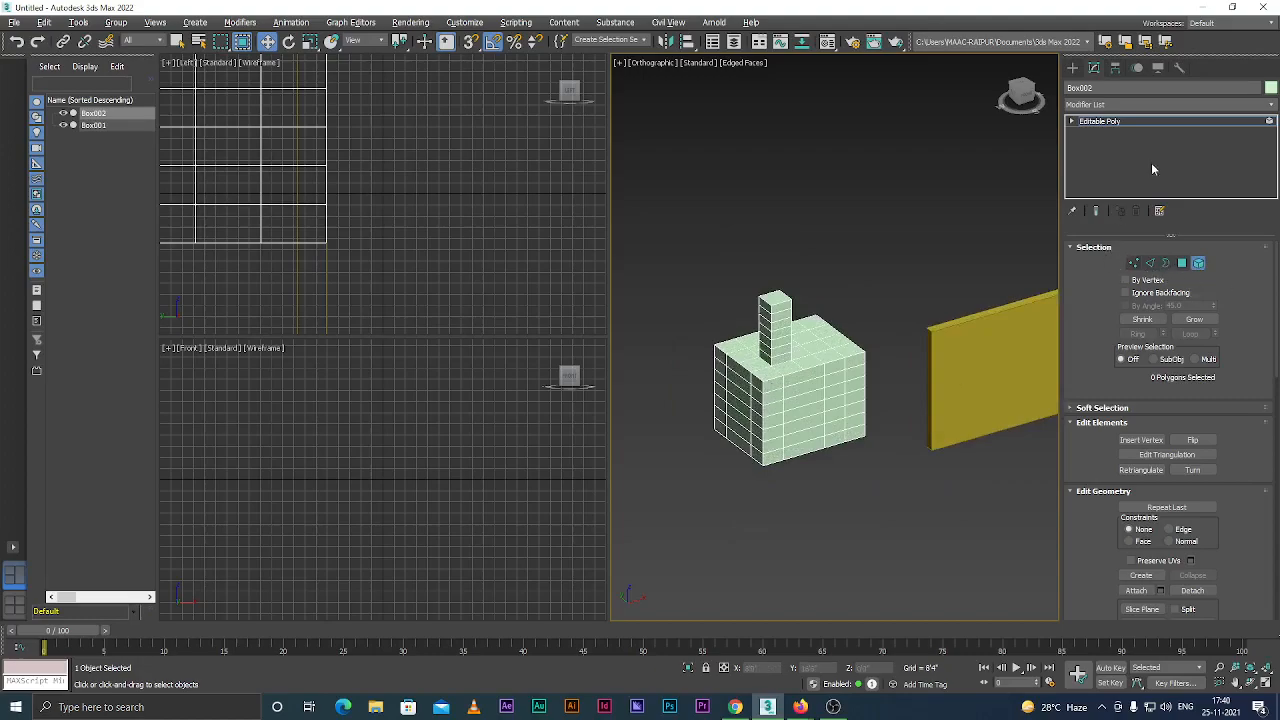
scroll(775, 389, up, 3)
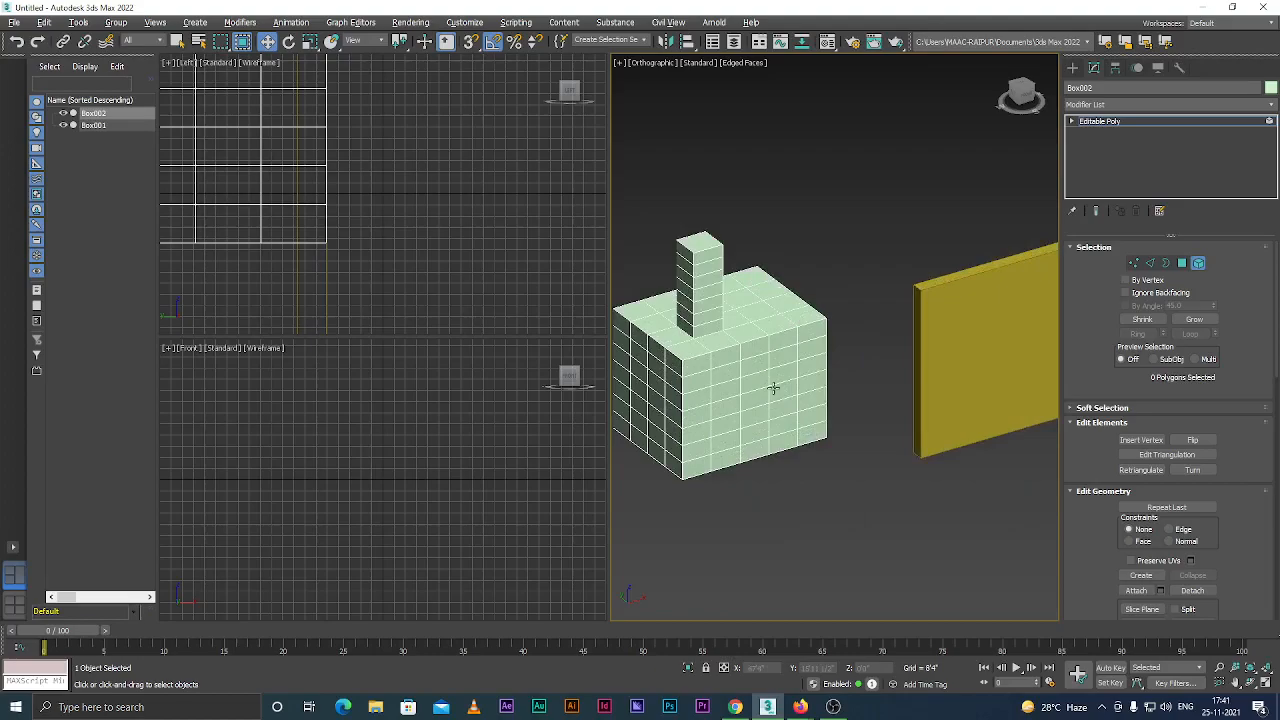
scroll(766, 382, down, 5)
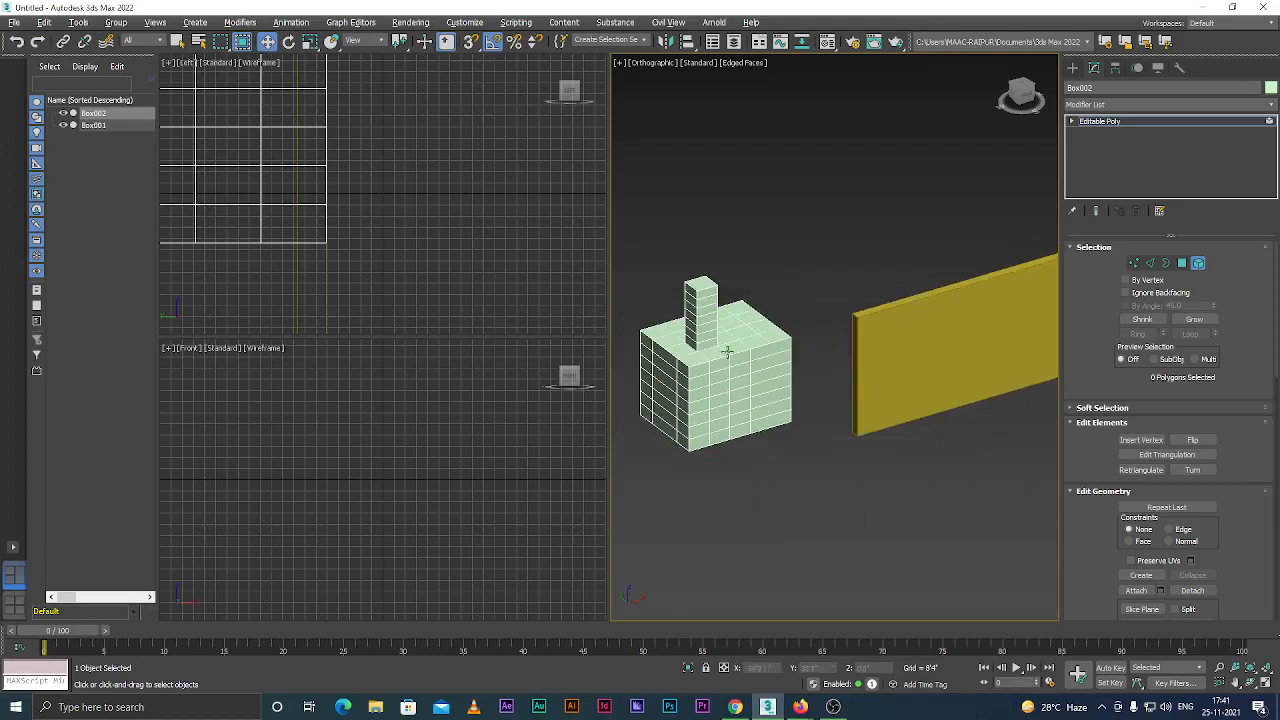
Activate the Select Object tool and leave Element level for the whole Editable Poly object.
scroll(732, 352, up, 3)
scroll(733, 379, down, 4)
scroll(711, 373, up, 4)
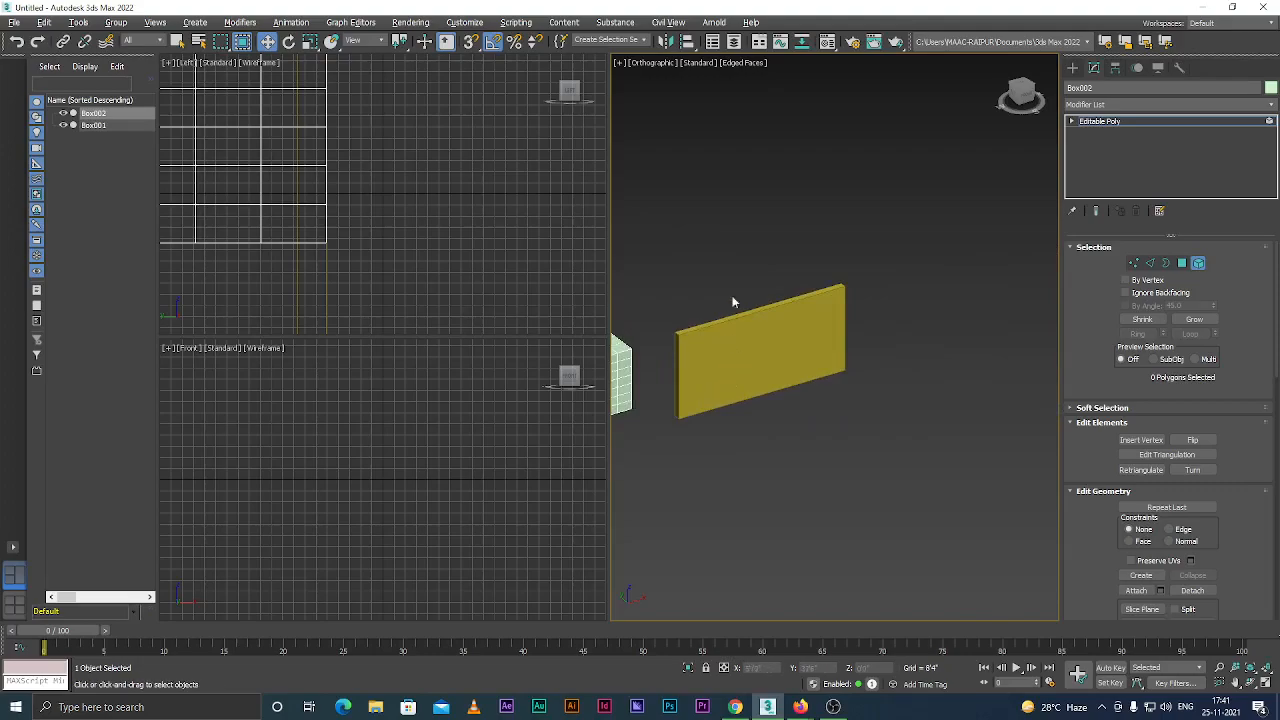
click(177, 42)
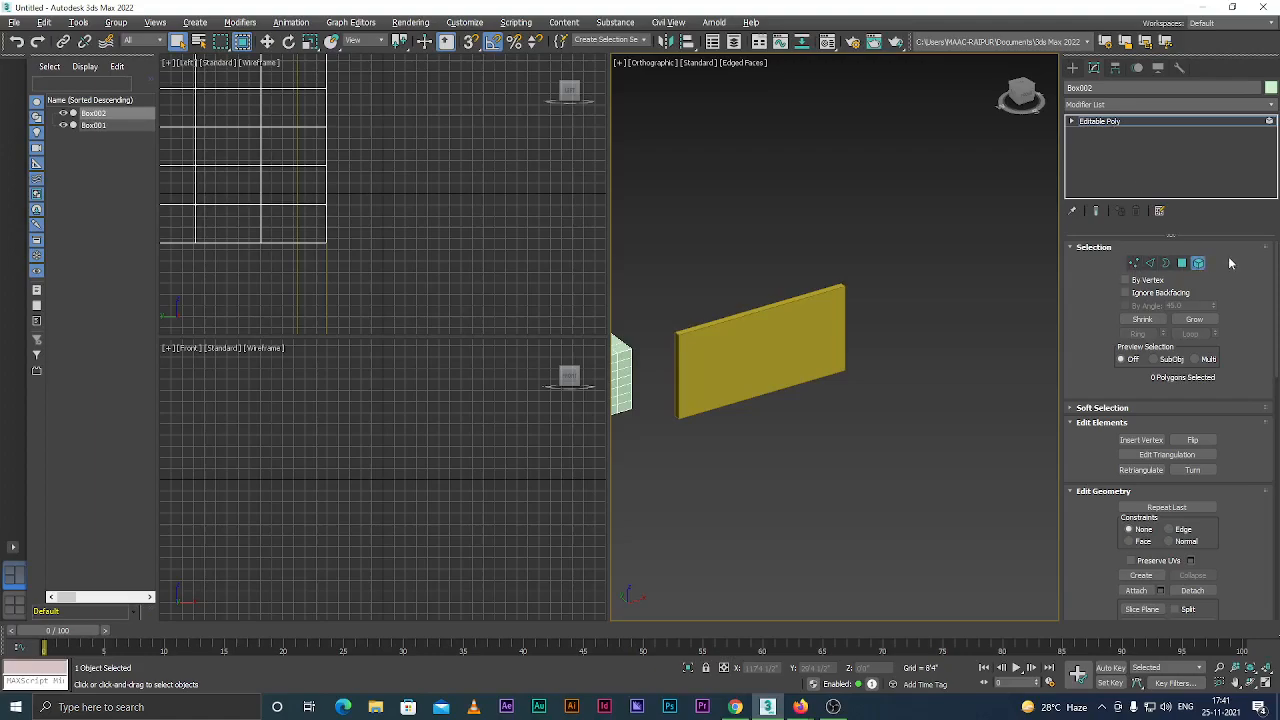
click(1110, 121)
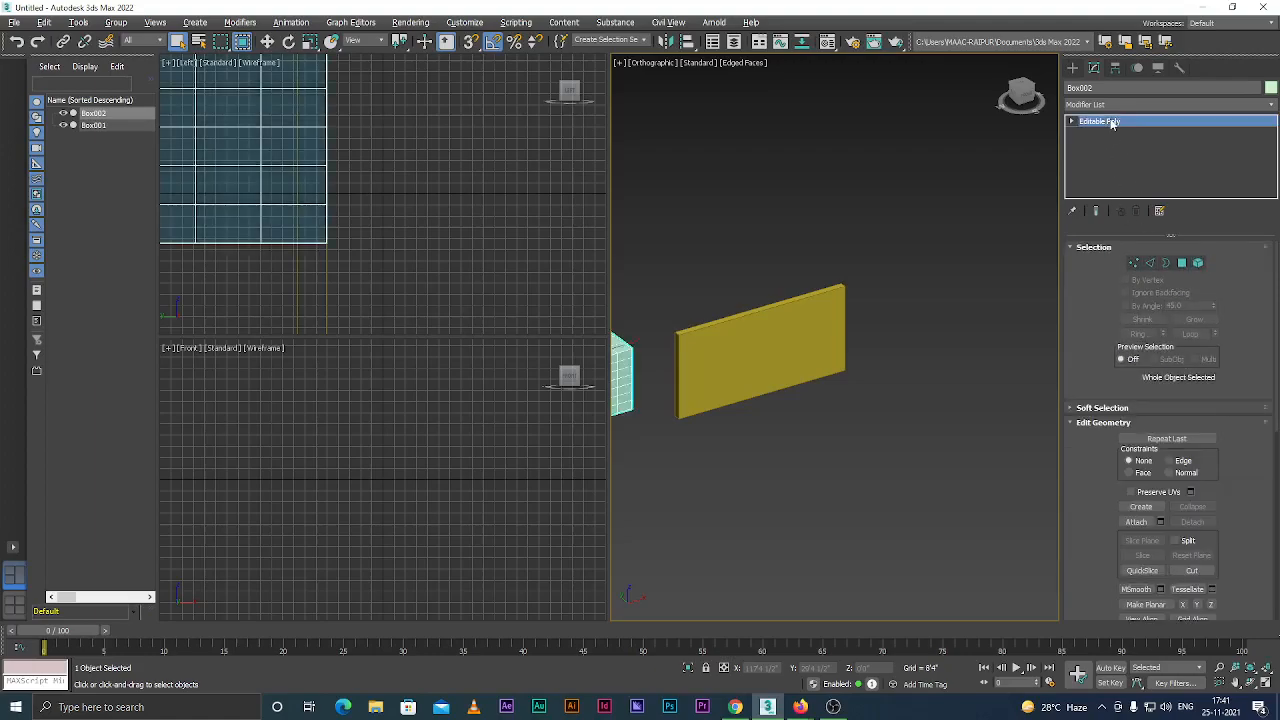
Select the flat yellow box and activate the Select and Move tool.
click(793, 330)
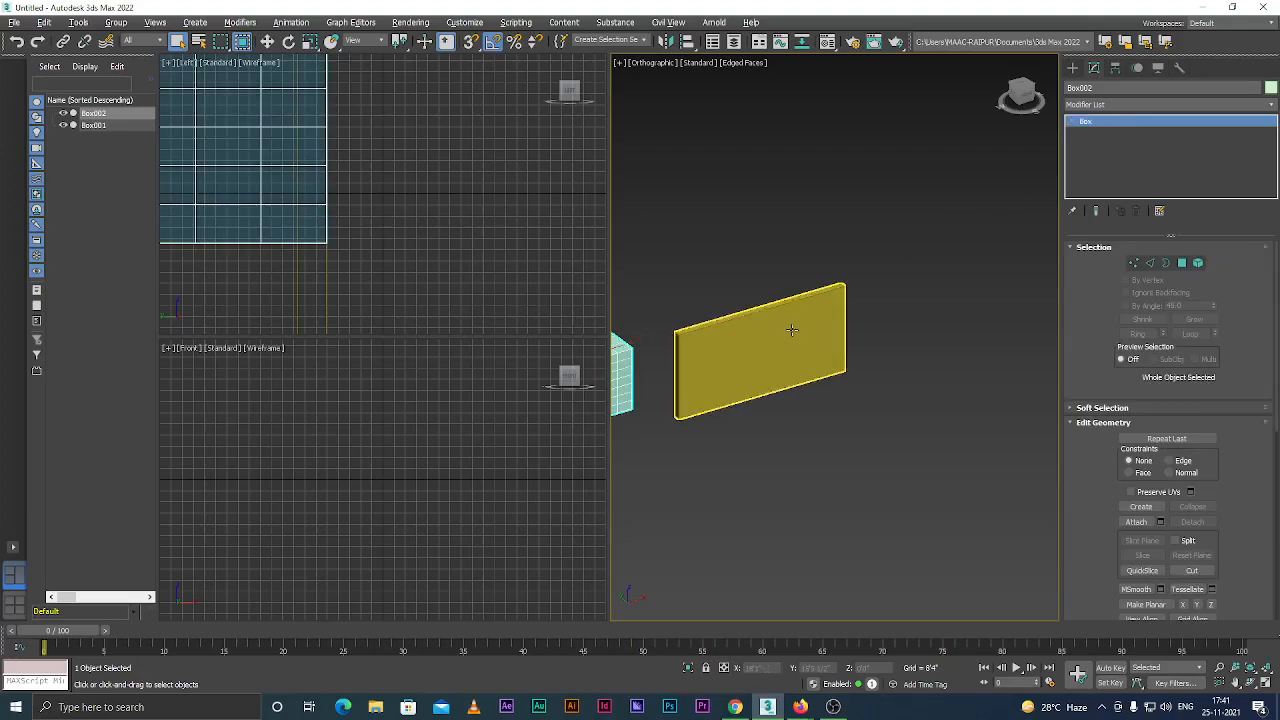
scroll(810, 332, down, 3)
scroll(805, 340, up, 1)
key(w)
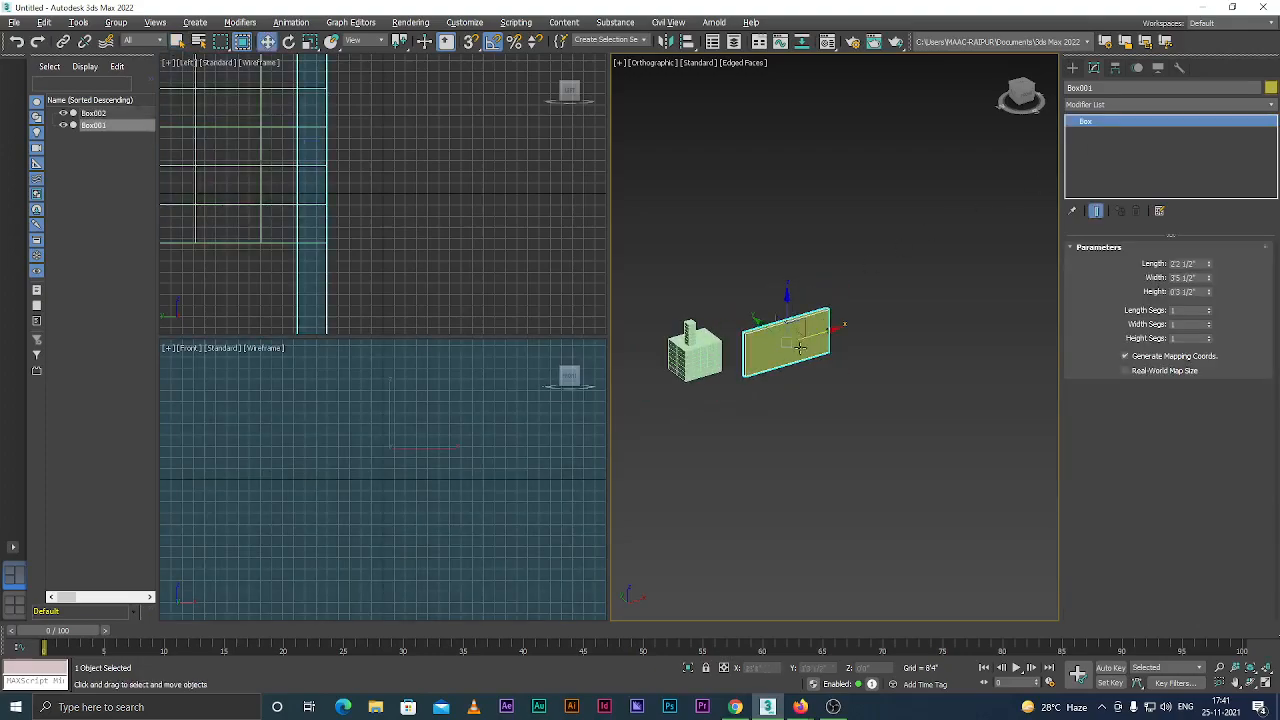
alt+middle_drag(797, 387, 779, 431)
scroll(780, 342, up, 4)
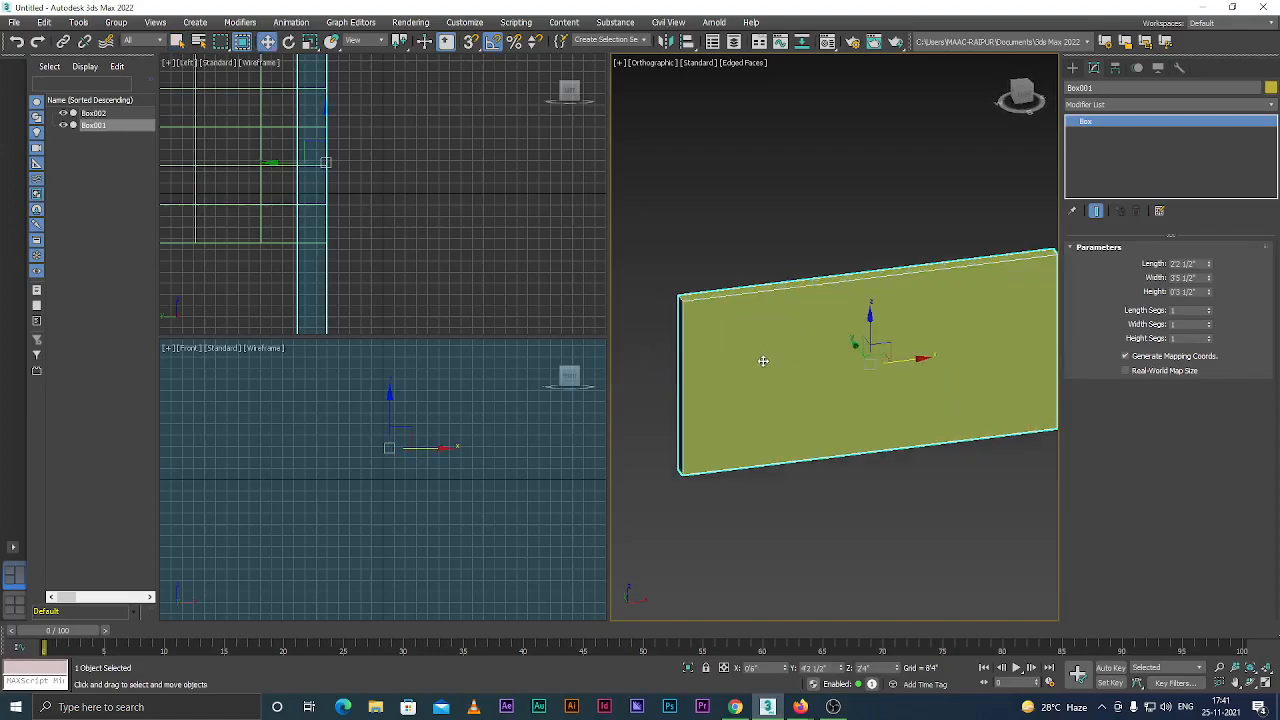
scroll(780, 340, down, 2)
Create a standard primitive sphere with a radius of about 7'1 1/2" near the centre of the yellow box in Front view.
click(1073, 69)
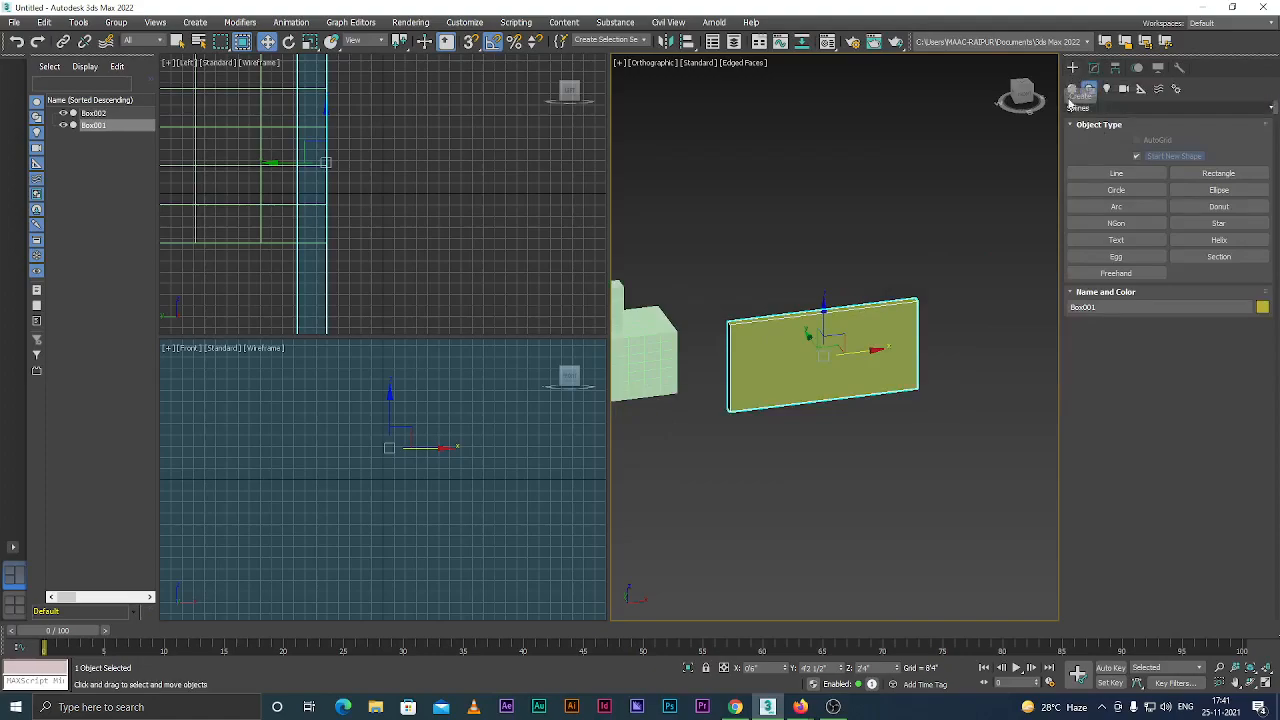
click(1073, 89)
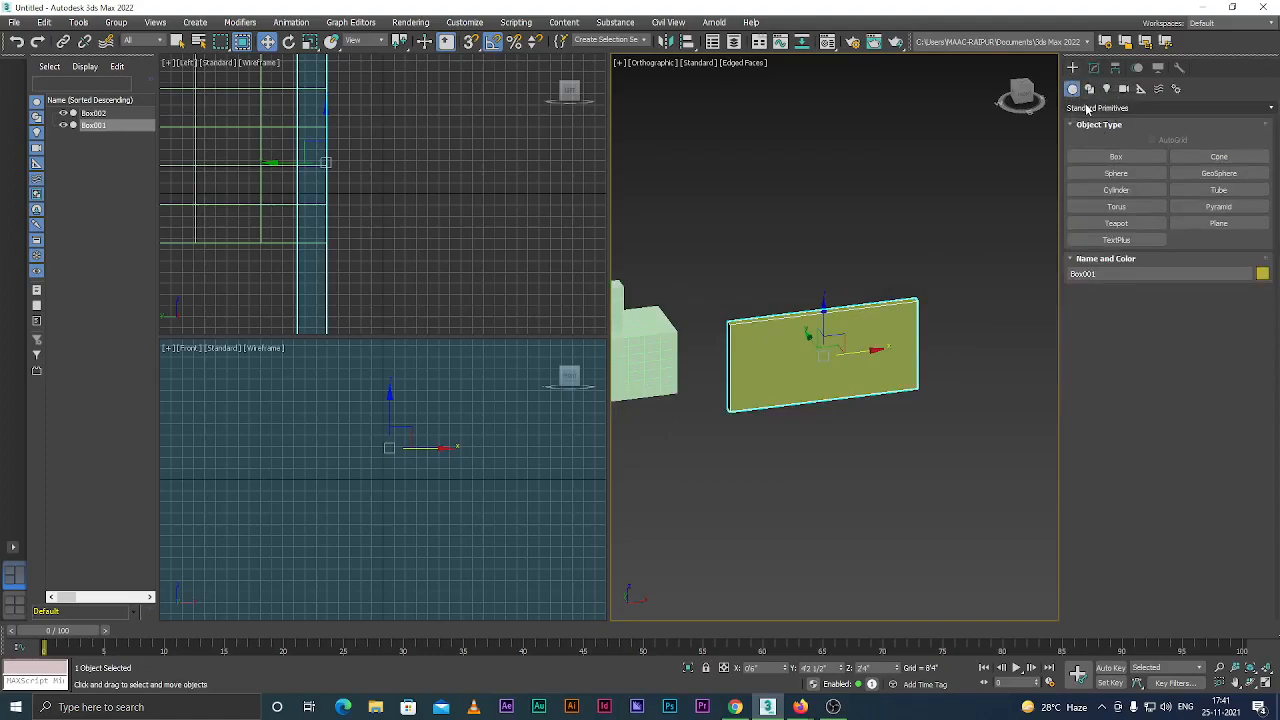
click(1087, 108)
click(1088, 108)
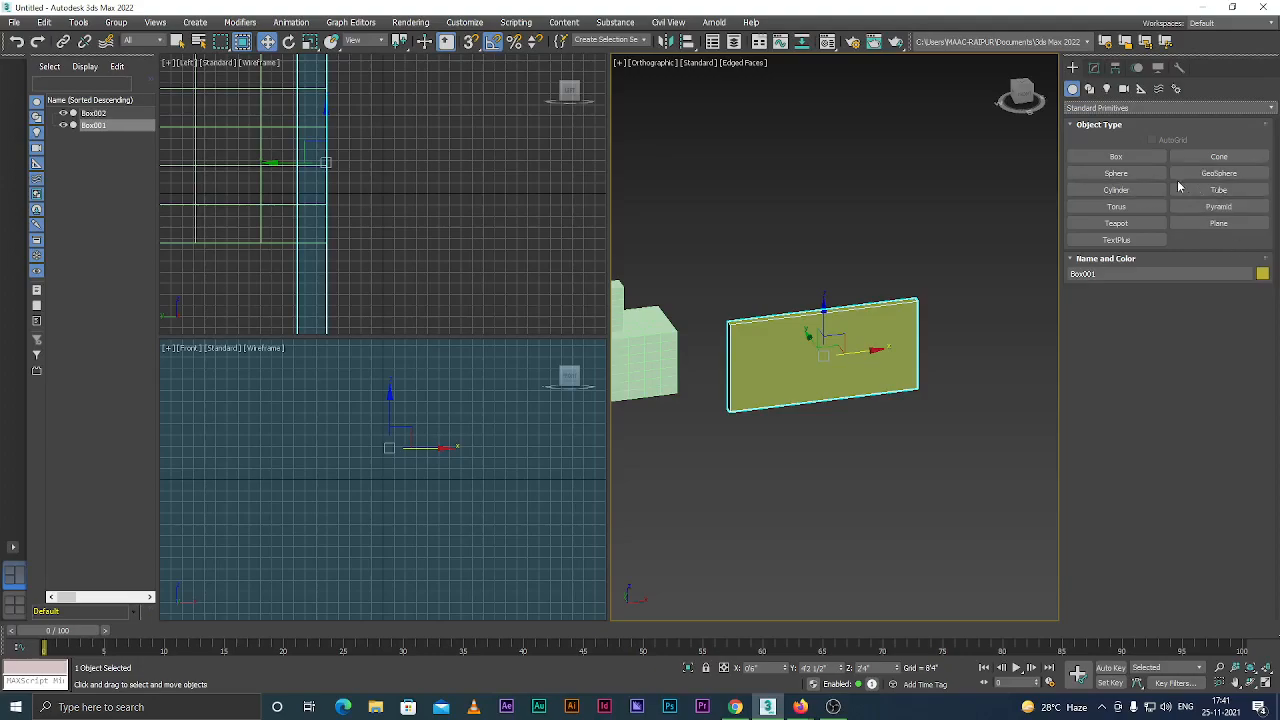
click(1116, 173)
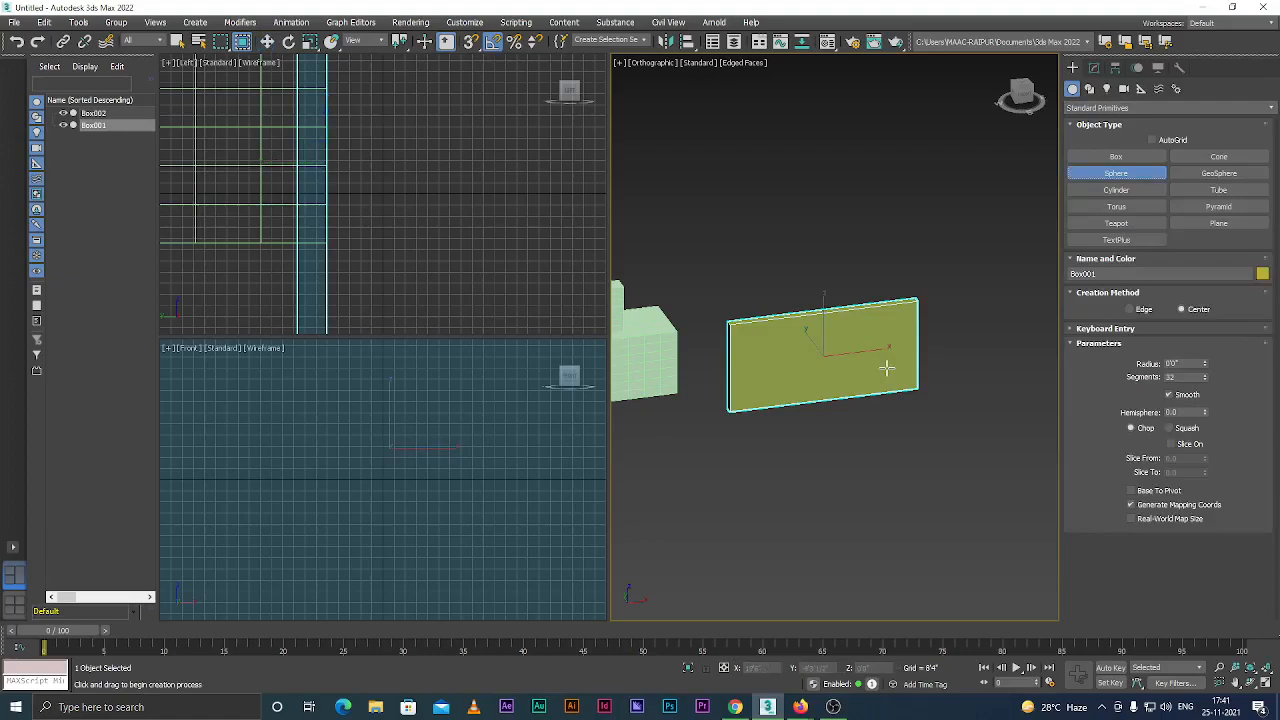
key(f)
scroll(790, 388, down, 5)
scroll(790, 388, up, 2)
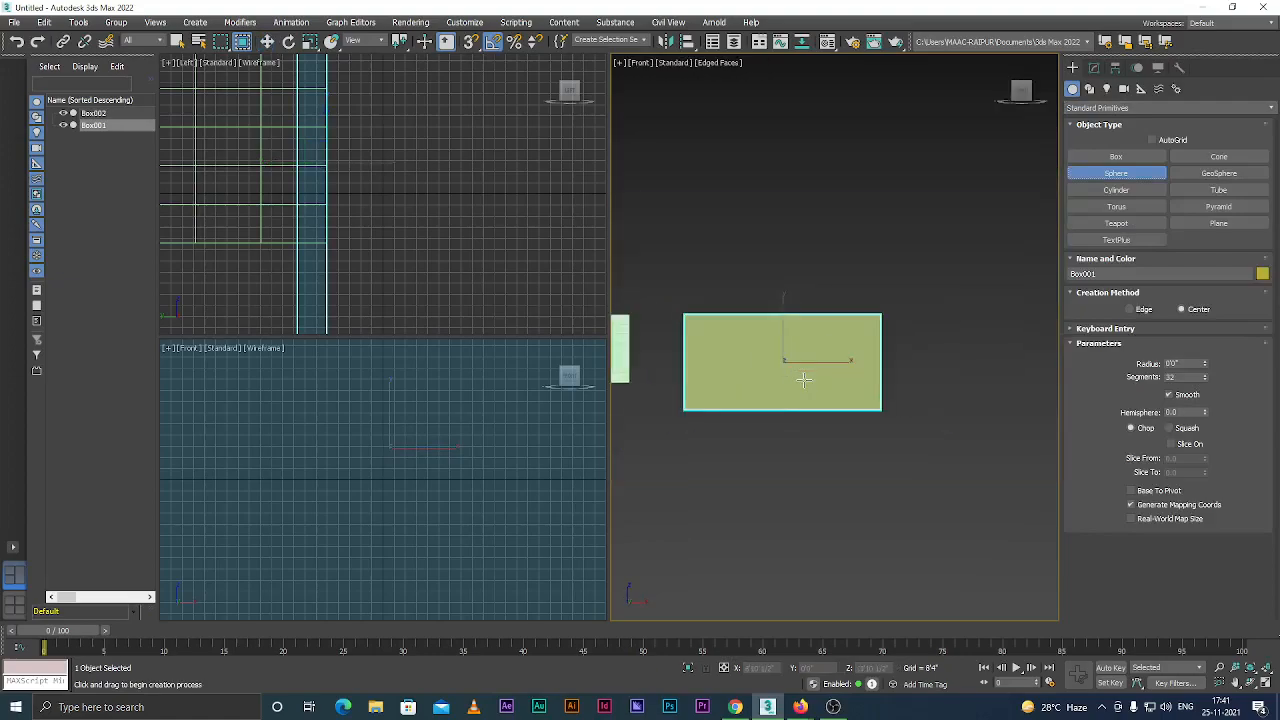
scroll(775, 384, up, 1)
drag(768, 369, 819, 358)
key(w)
scroll(819, 358, up, 2)
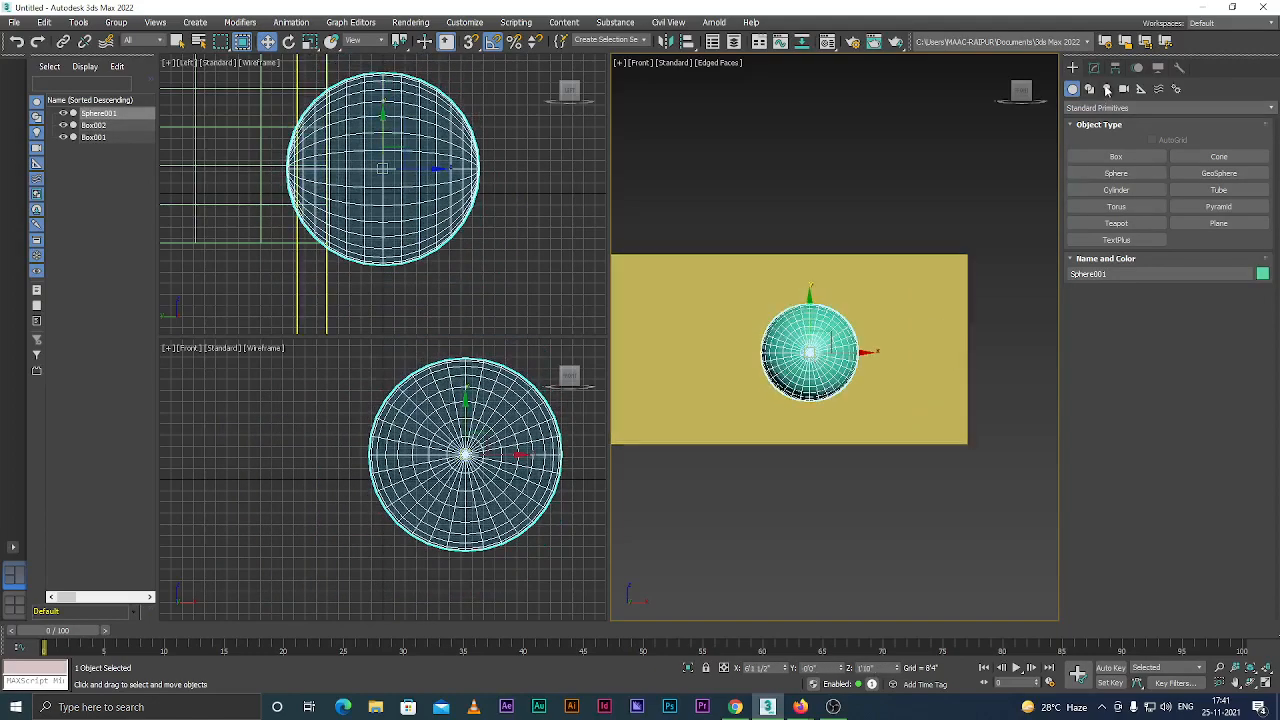
Set the sphere's radius to 5'0" and clear the selection.
click(1093, 67)
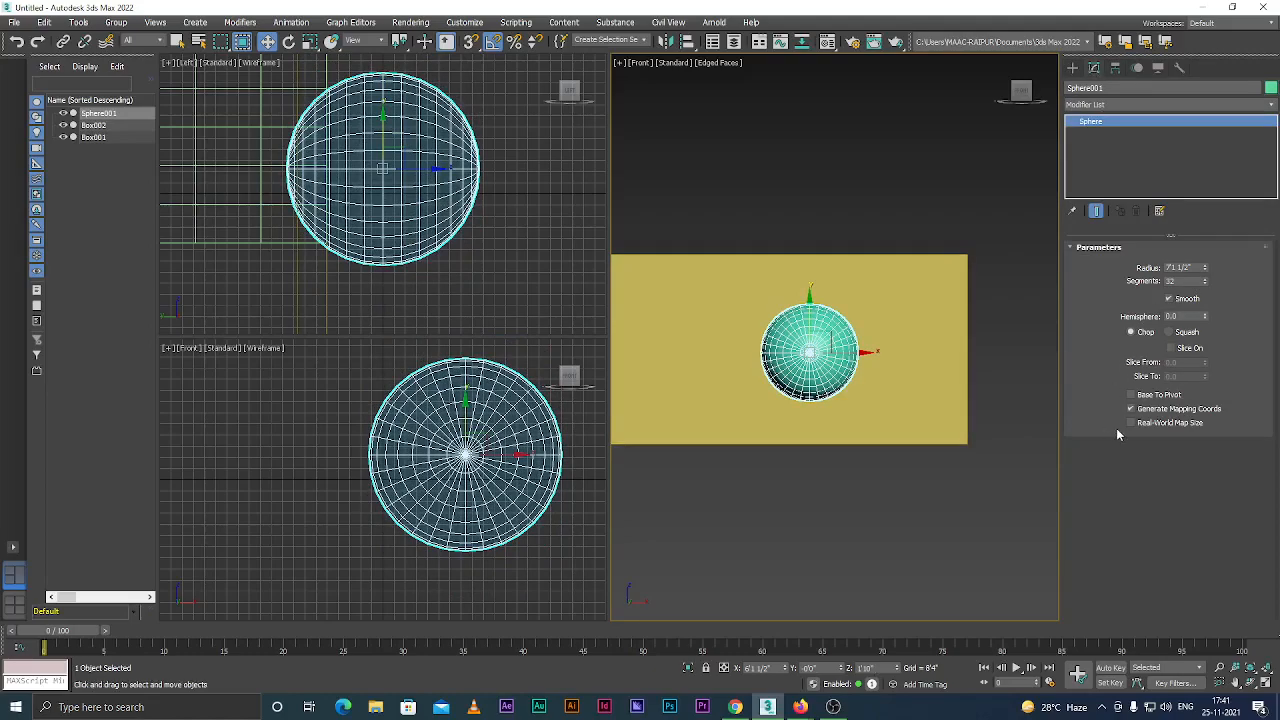
double_click(1185, 268)
text(2)
key(Return)
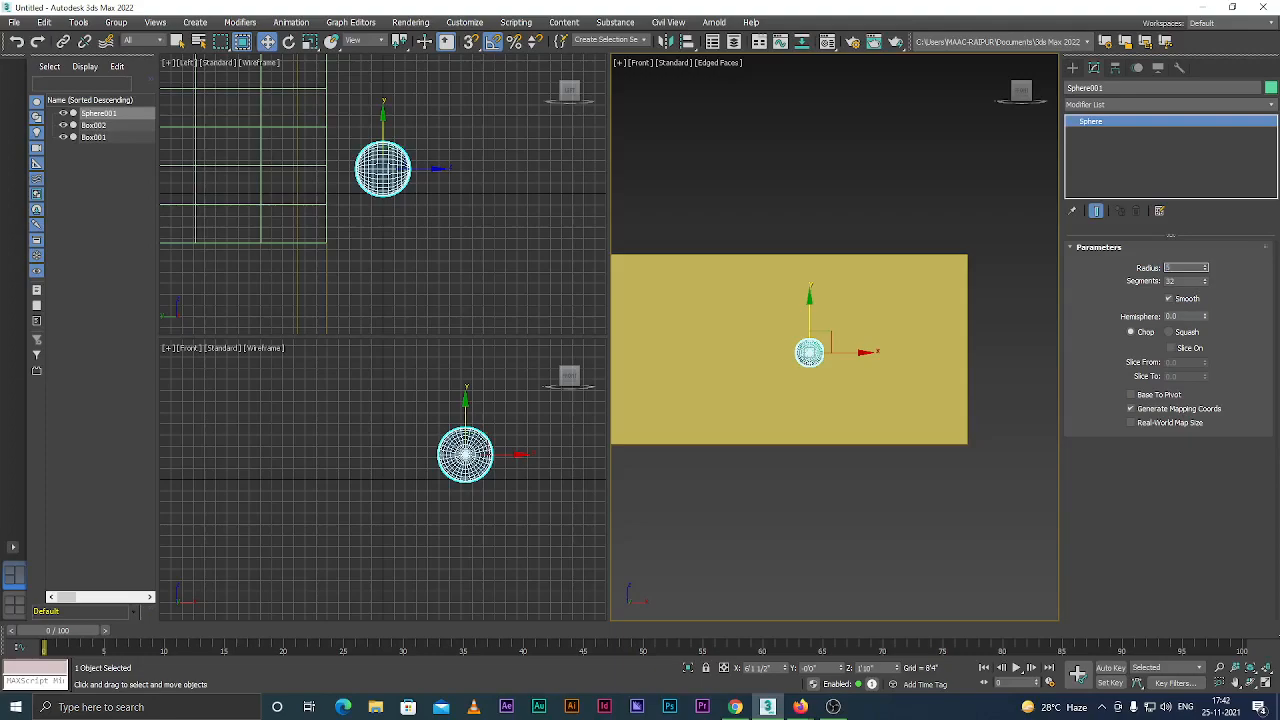
text(5)
key(Return)
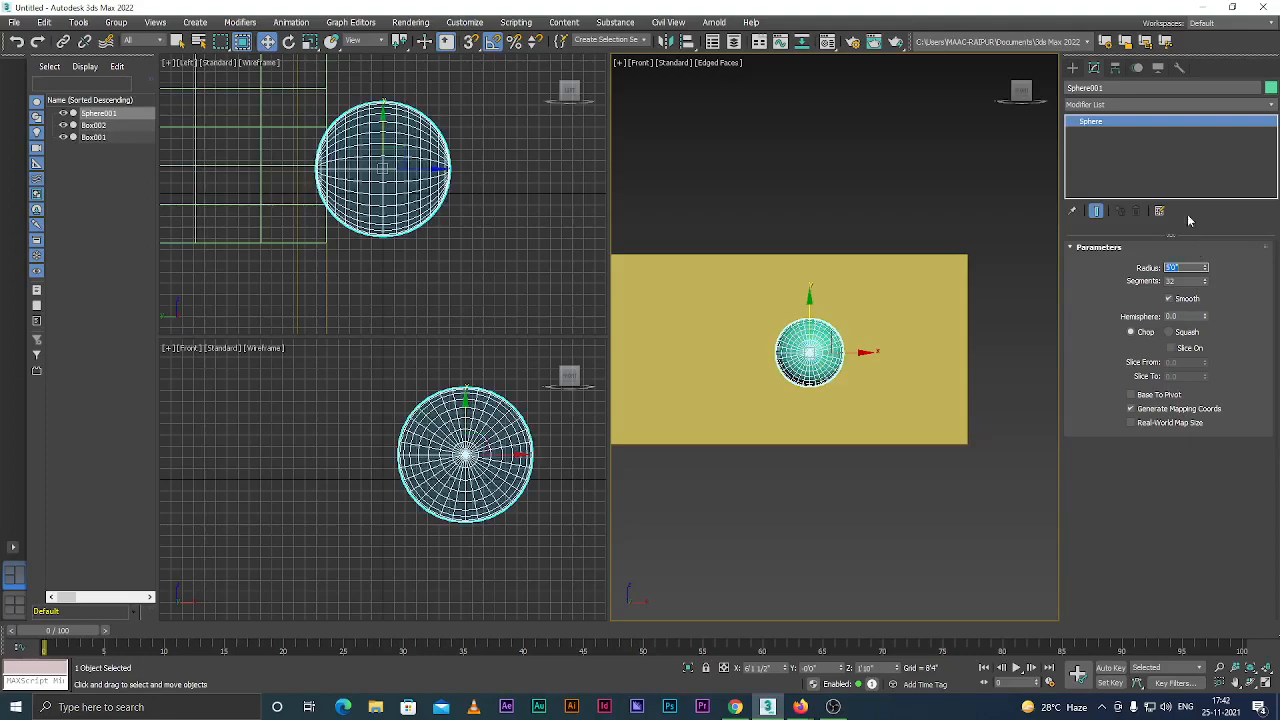
click(840, 216)
scroll(806, 330, up, 4)
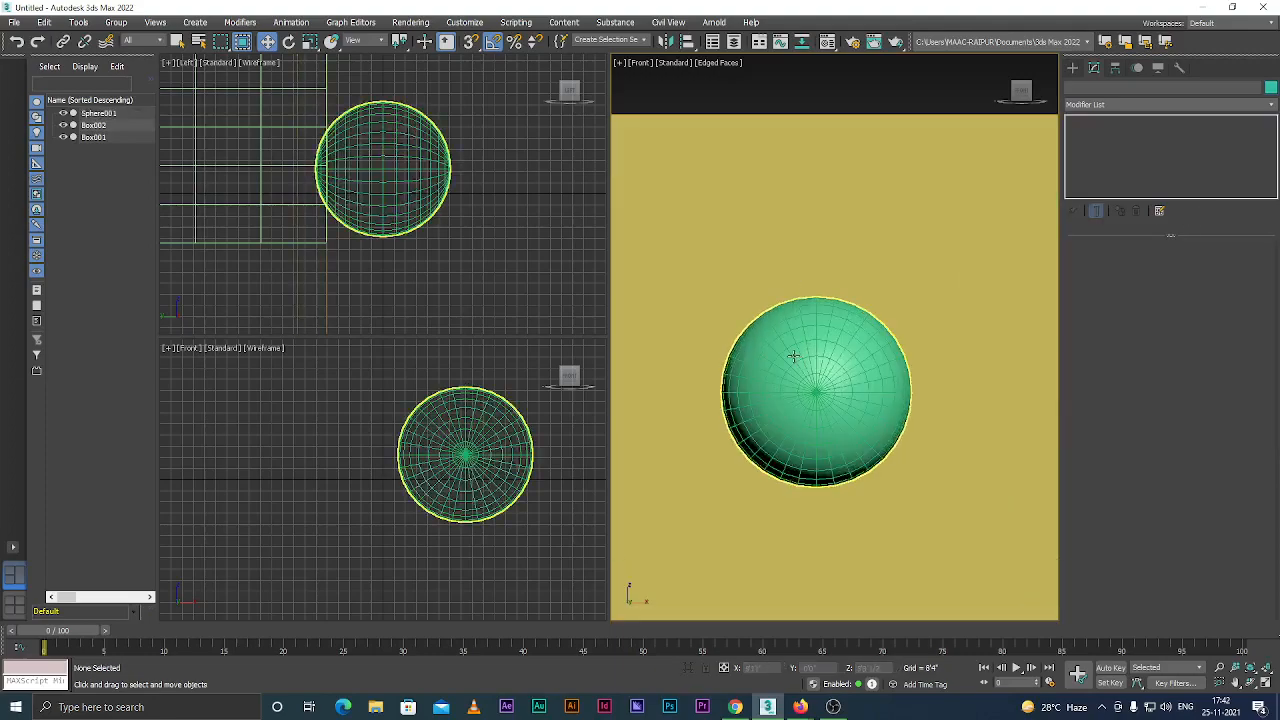
Select the sphere and move it along the negative Y axis in Top view, clear of the yellow box's front face.
click(814, 370)
scroll(814, 370, down, 5)
key(t)
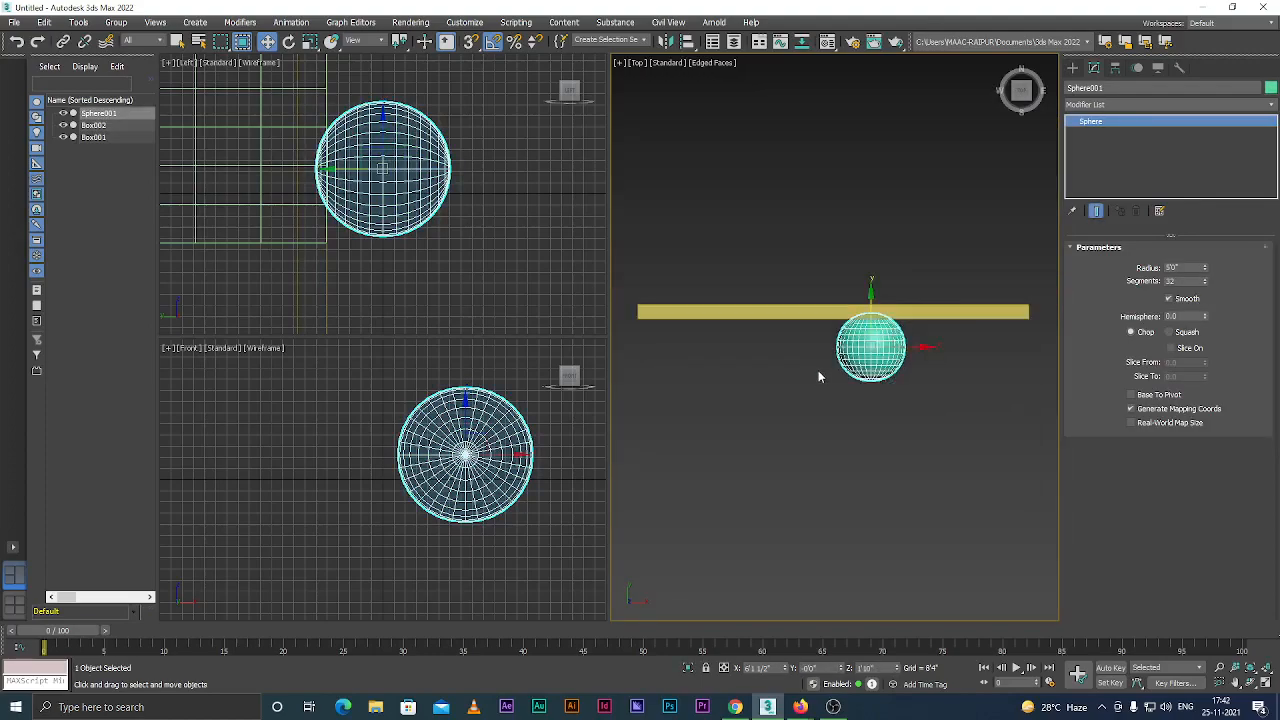
scroll(830, 374, down, 2)
drag(844, 319, 845, 345)
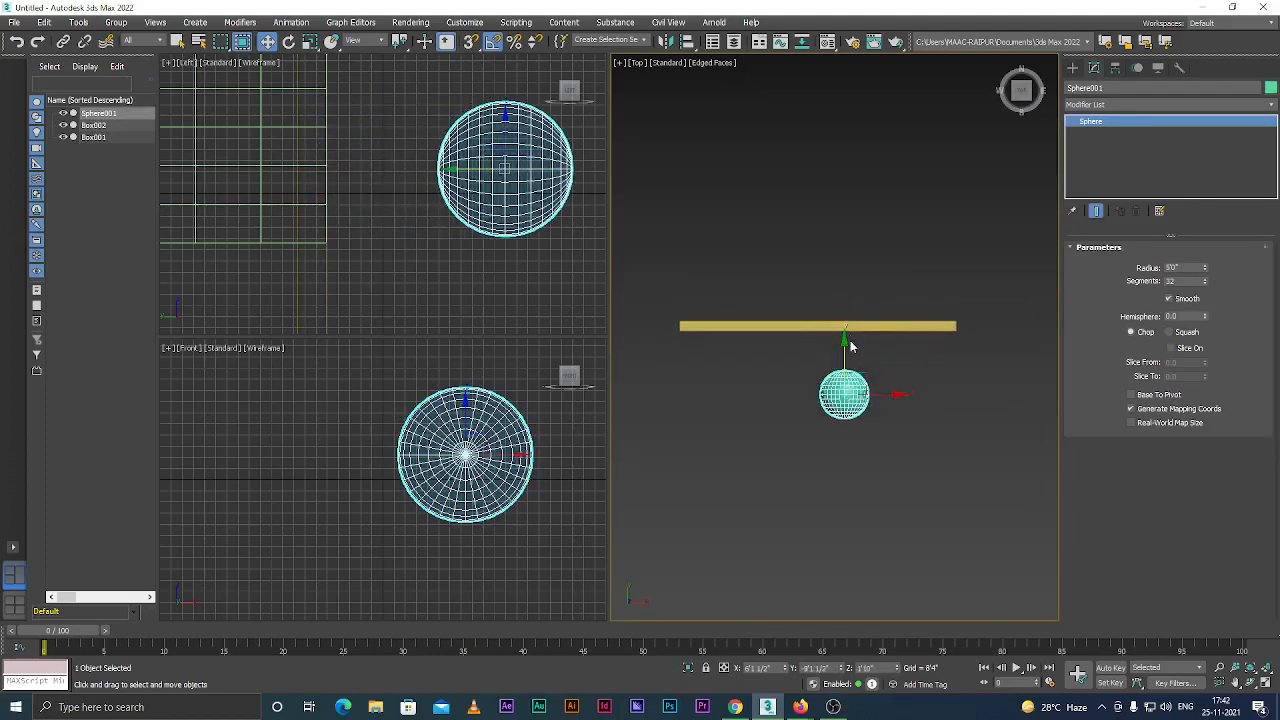
scroll(845, 345, down, 2)
alt+middle_drag(721, 382, 808, 333)
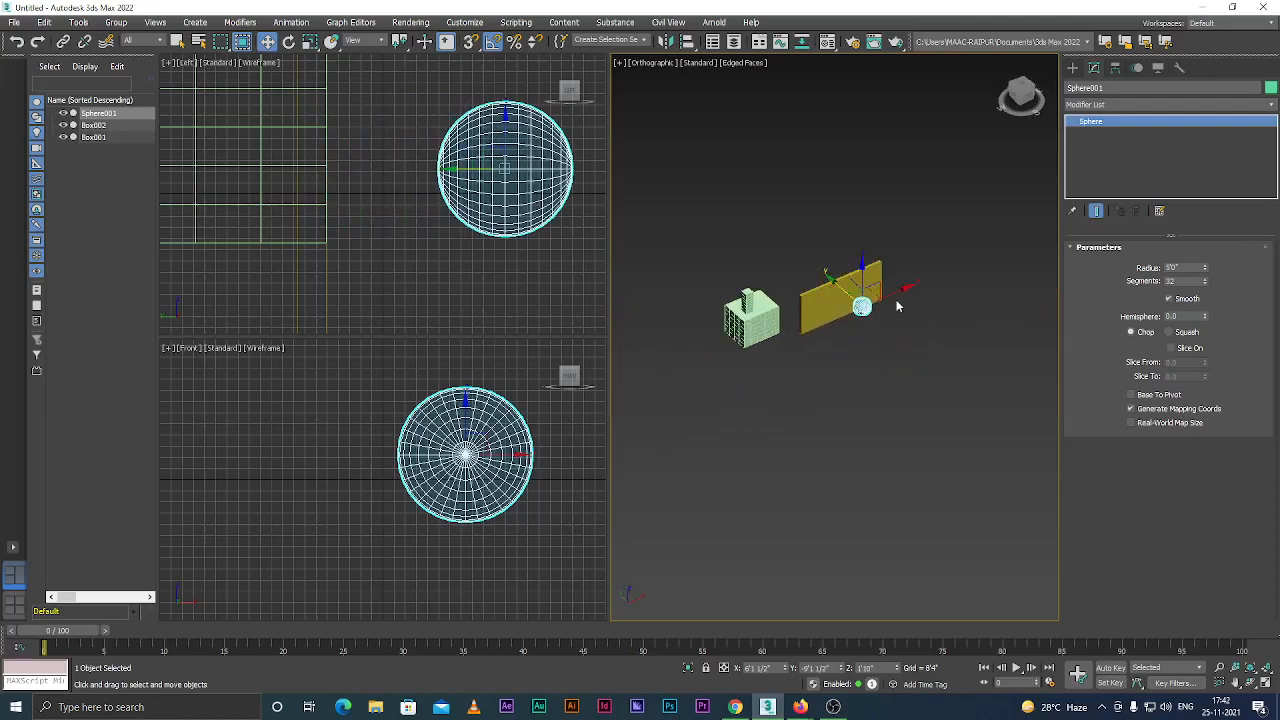
Move the sphere along the negative X axis to the gap between the segmented box and the yellow box.
drag(896, 306, 798, 337)
scroll(797, 338, up, 4)
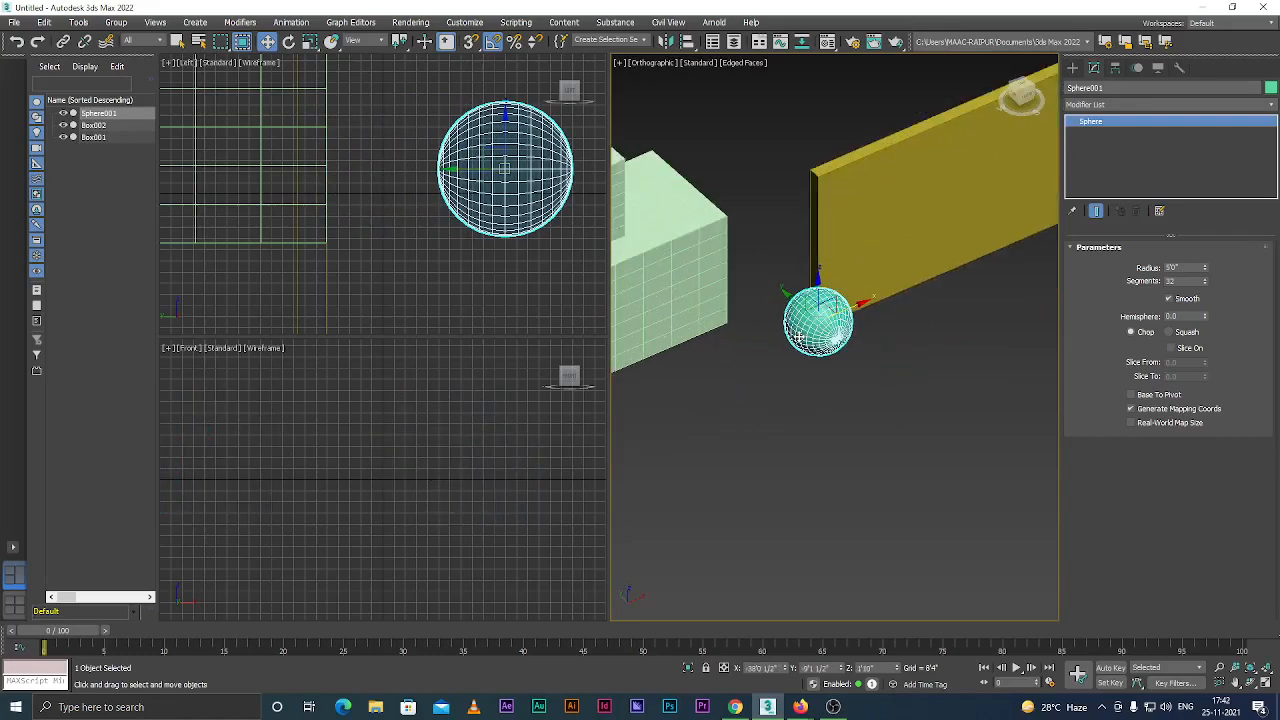
scroll(753, 326, down, 3)
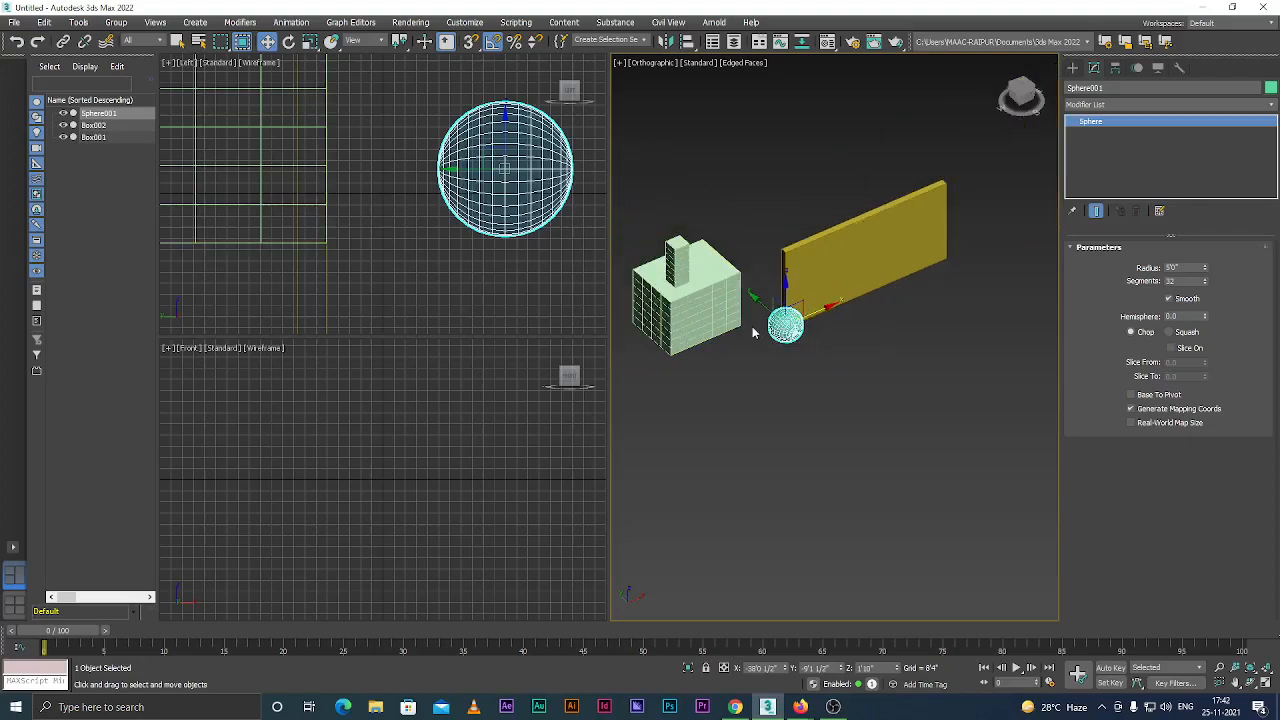
scroll(687, 303, up, 6)
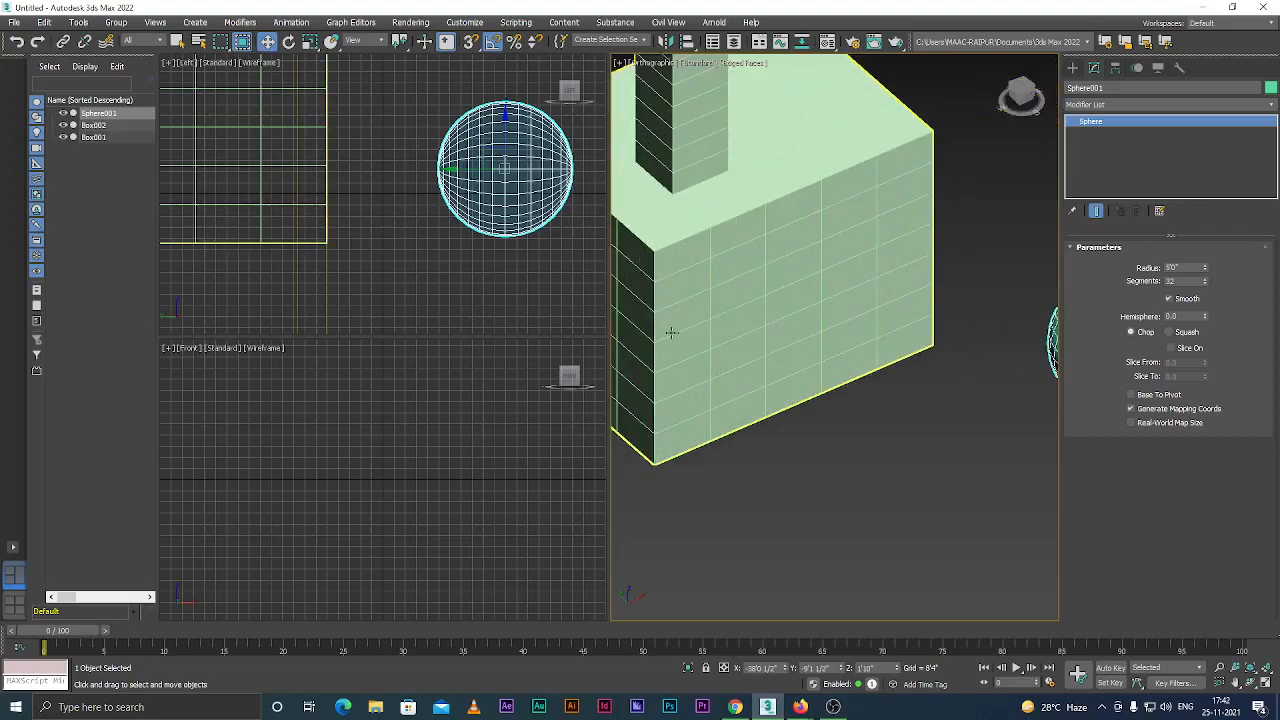
scroll(671, 332, down, 3)
scroll(803, 318, up, 3)
scroll(712, 292, down, 3)
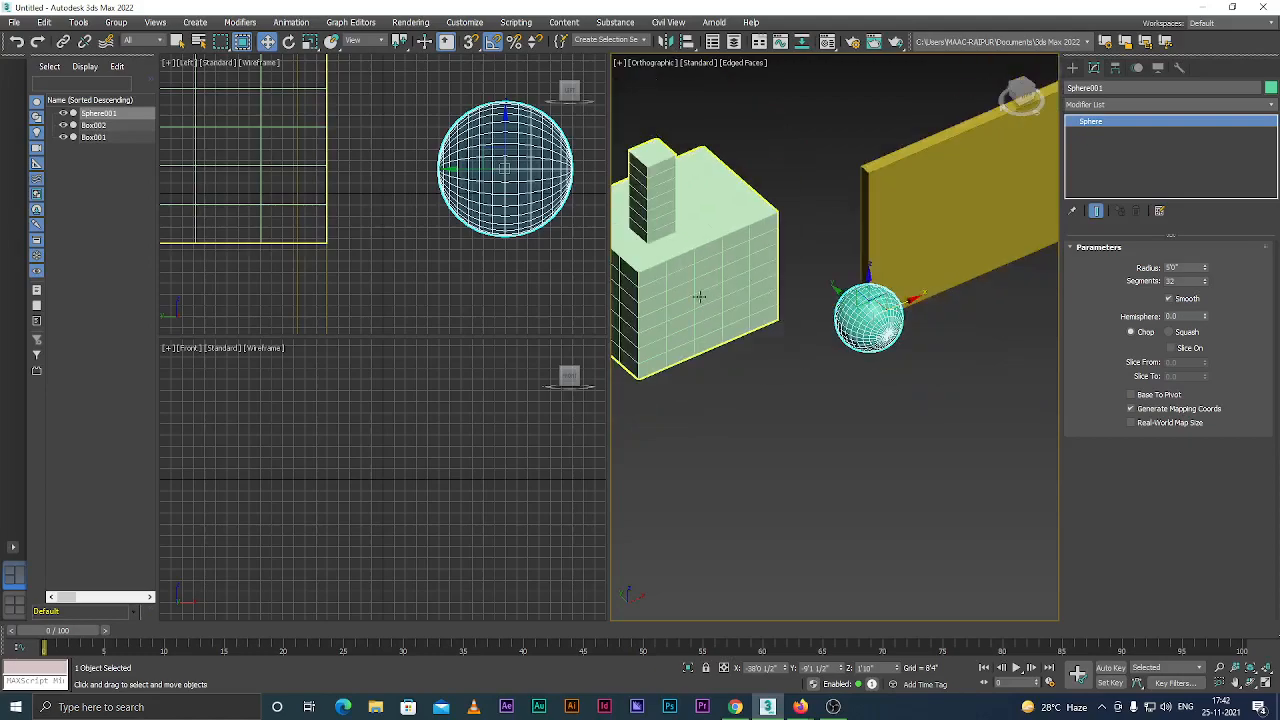
Use Select and Place to put the sphere on the segmented box and carry it over to the yellow box's front face.
click(331, 42)
scroll(832, 380, down, 4)
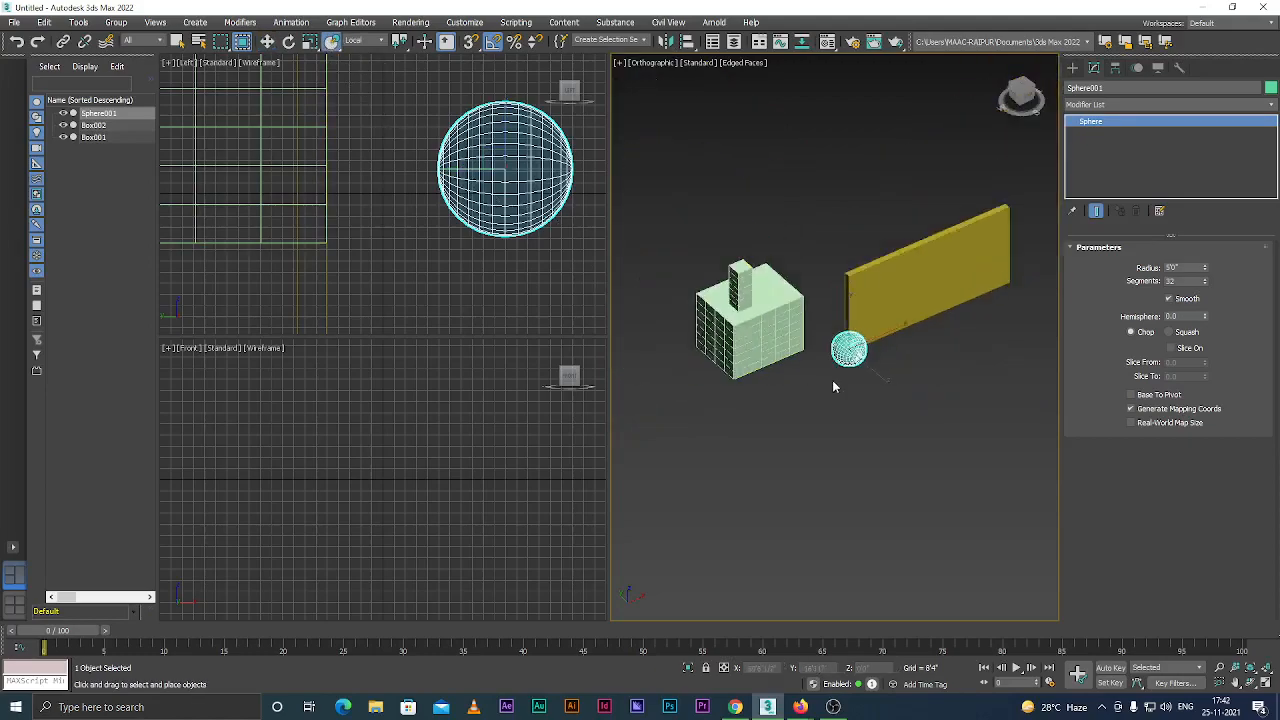
scroll(907, 358, up, 2)
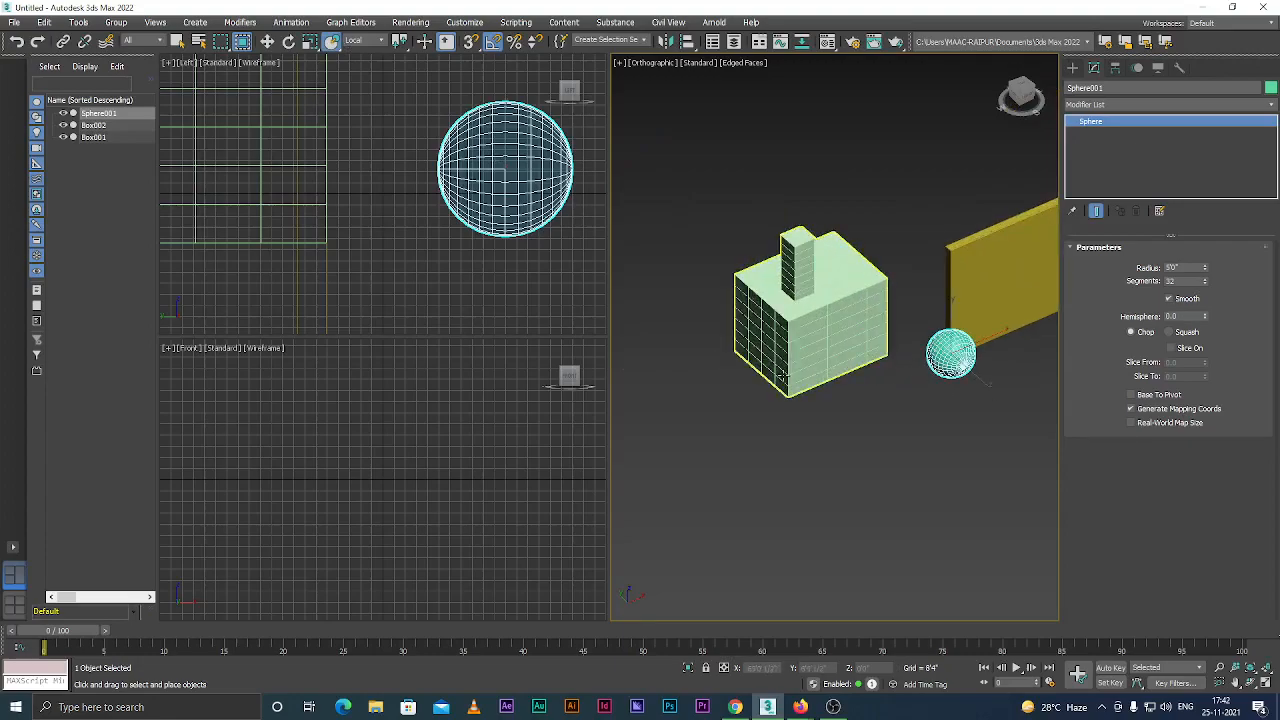
scroll(787, 377, down, 2)
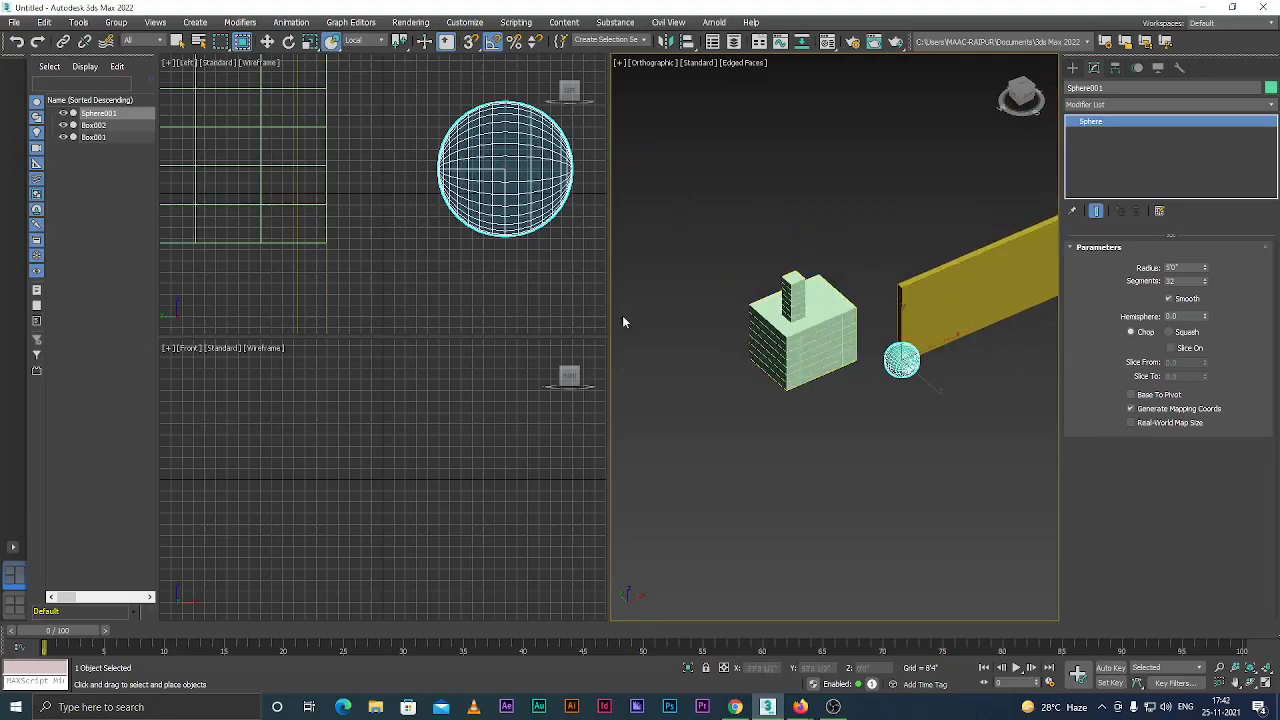
click(331, 42)
drag(901, 360, 771, 362)
drag(864, 369, 951, 309)
Slide the sphere across the yellow box's front face in the positive X direction and clear the selection.
scroll(730, 432, down, 5)
scroll(830, 375, up, 5)
scroll(780, 385, up, 5)
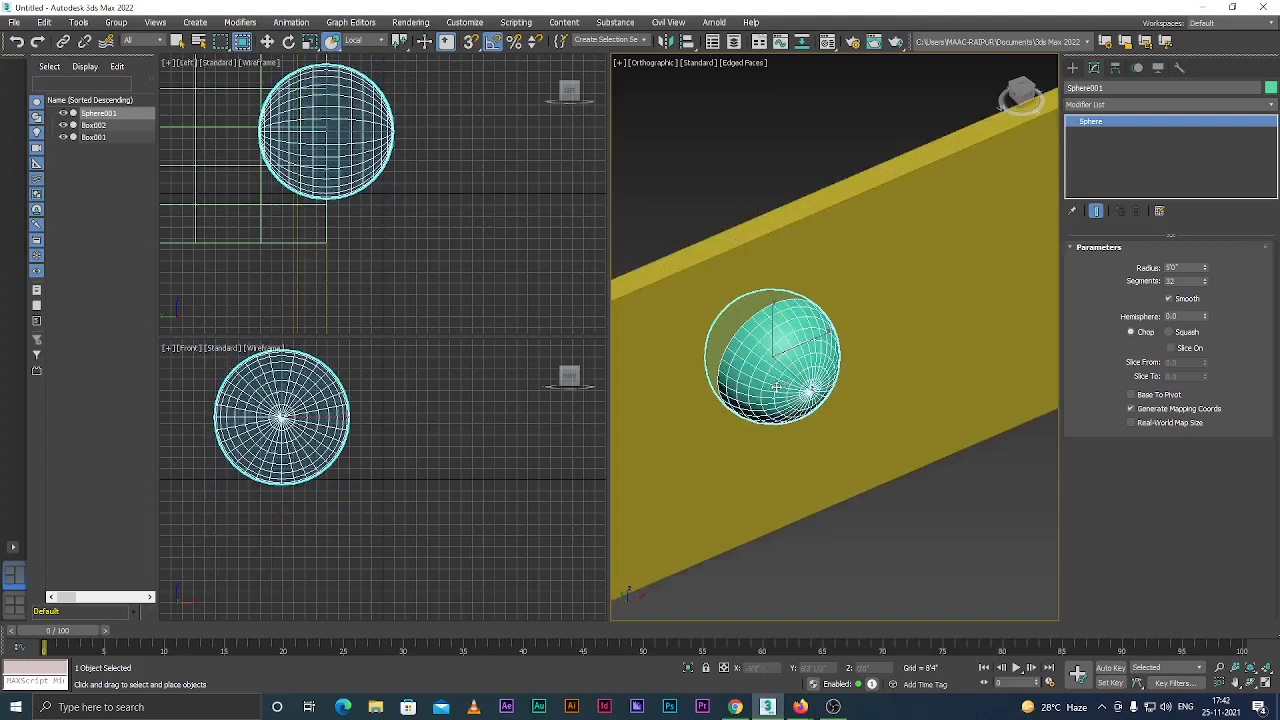
drag(769, 368, 858, 336)
scroll(772, 472, down, 8)
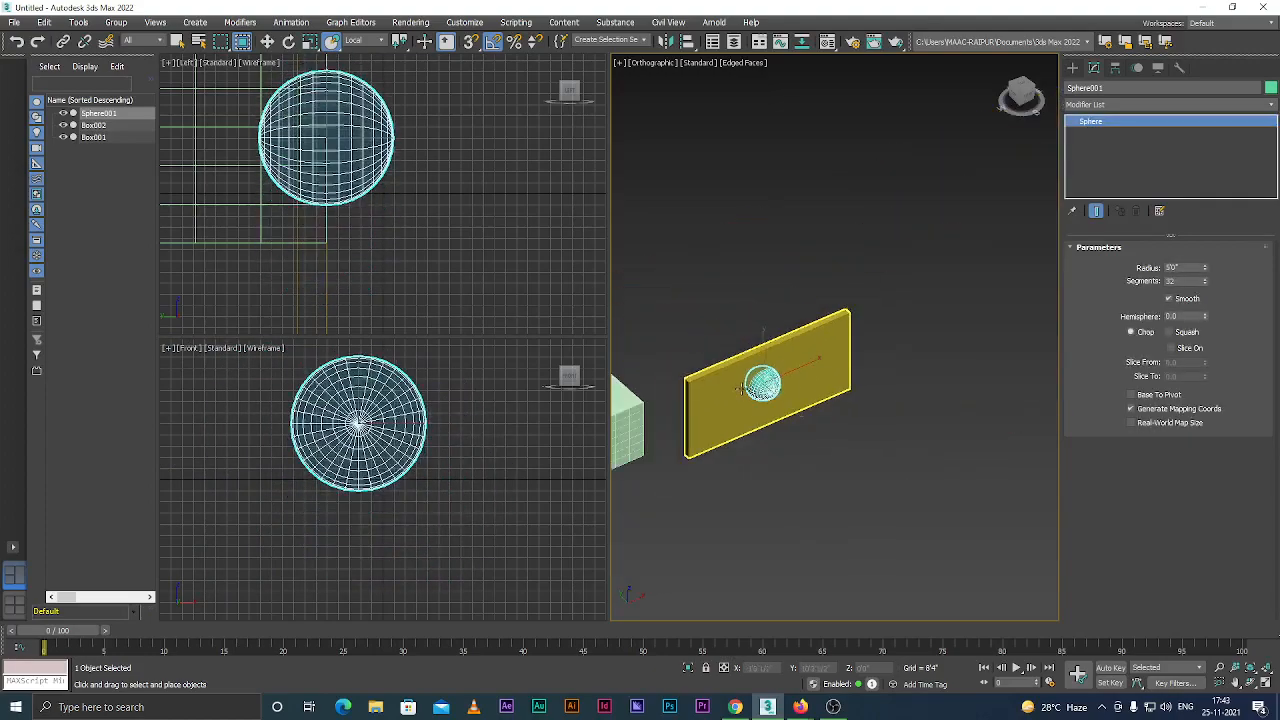
scroll(764, 432, up, 5)
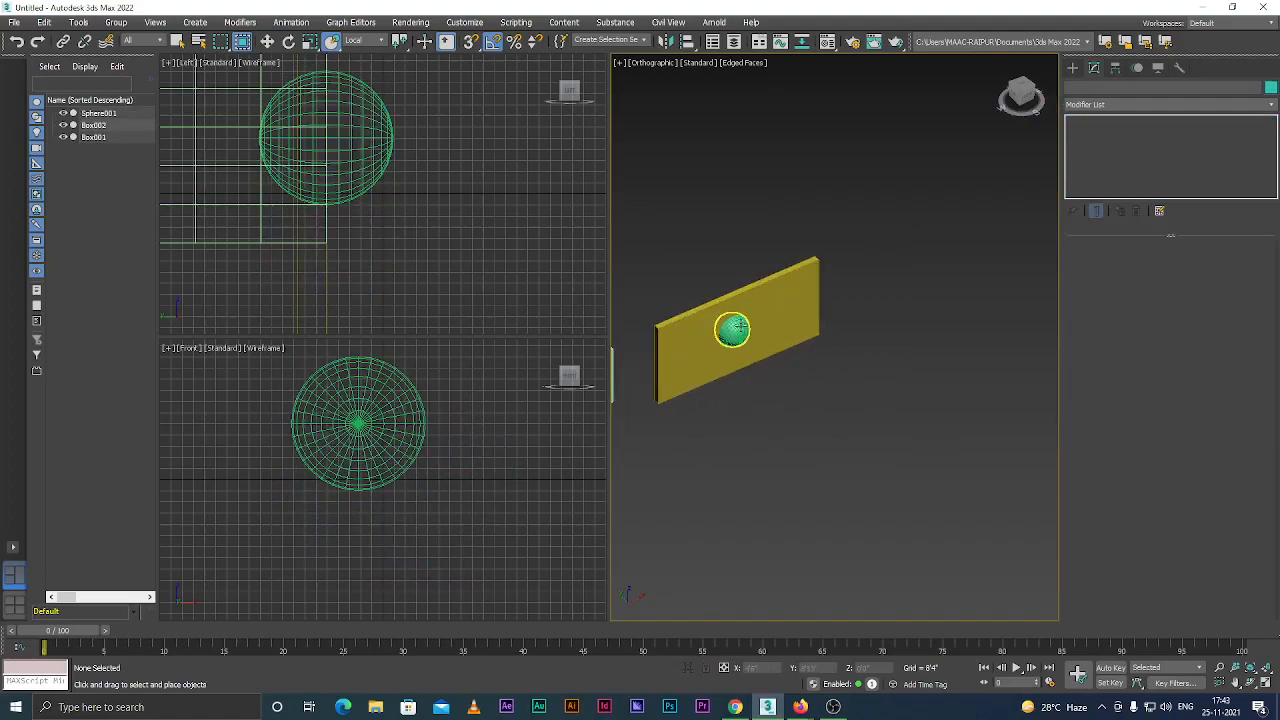
Move the sphere out in front of the yellow box, shift it near the box's left end in Front view, and clear the selection.
key(w)
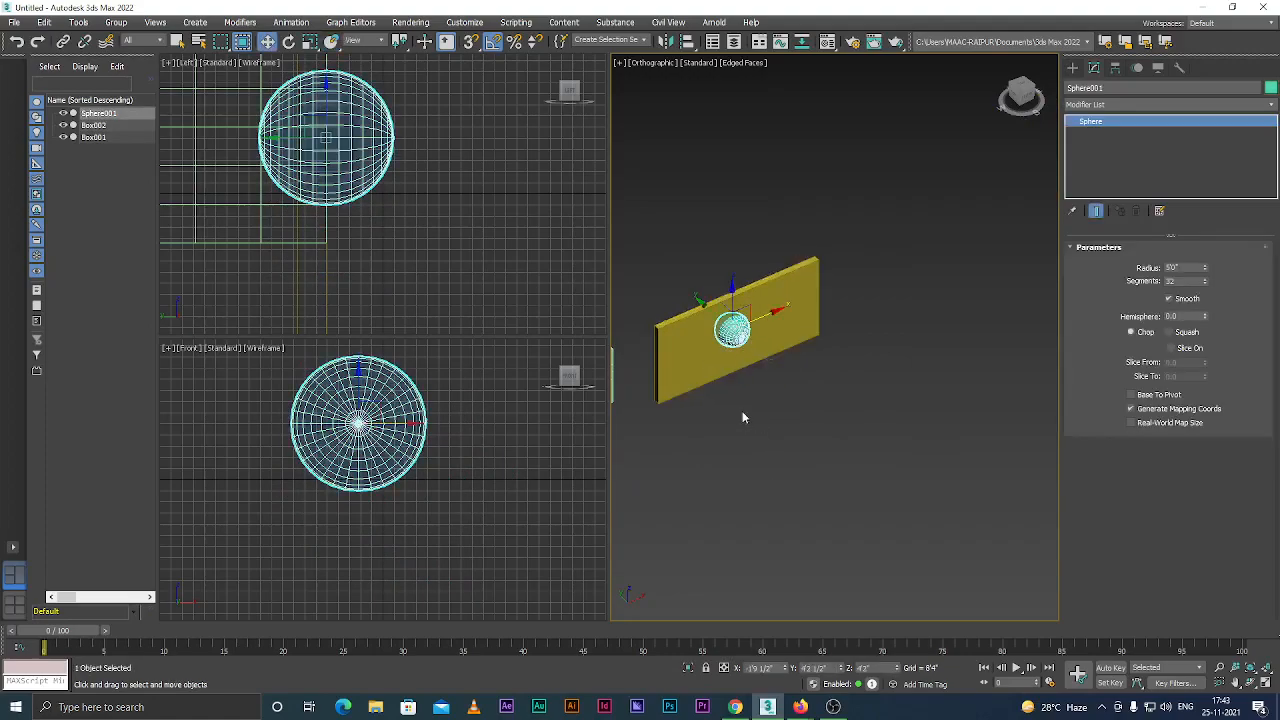
drag(713, 316, 787, 381)
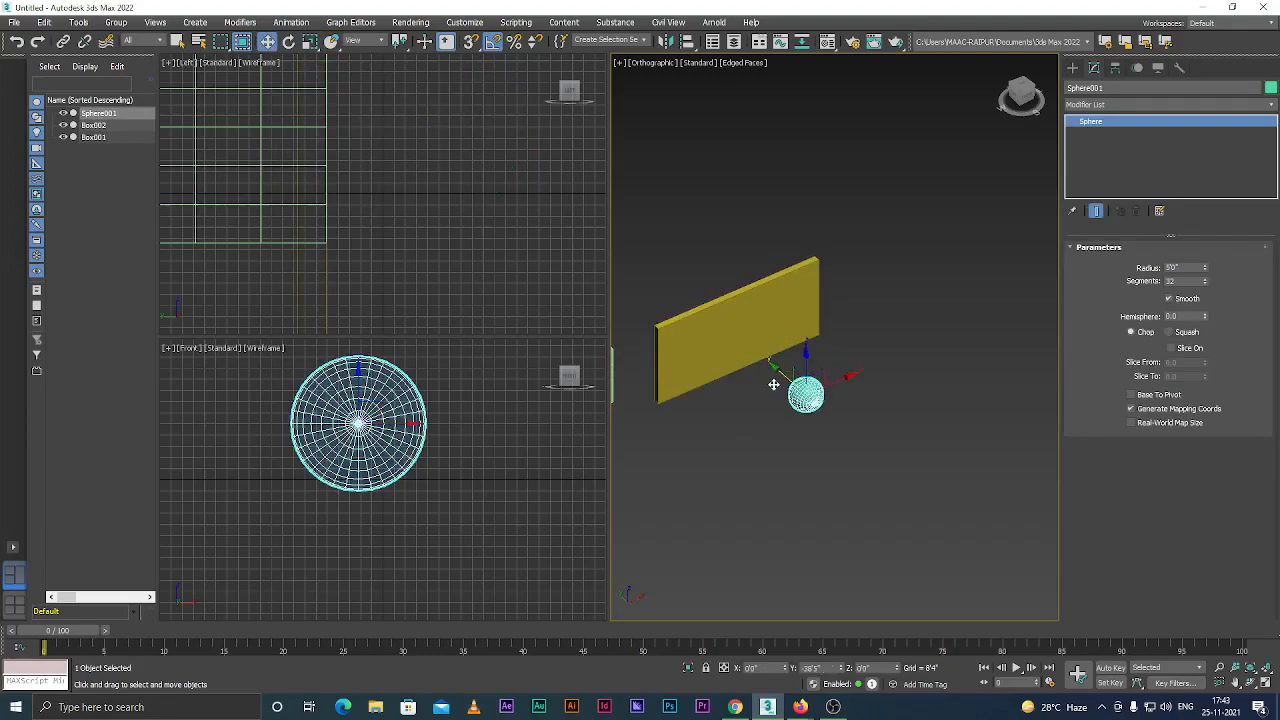
key(f)
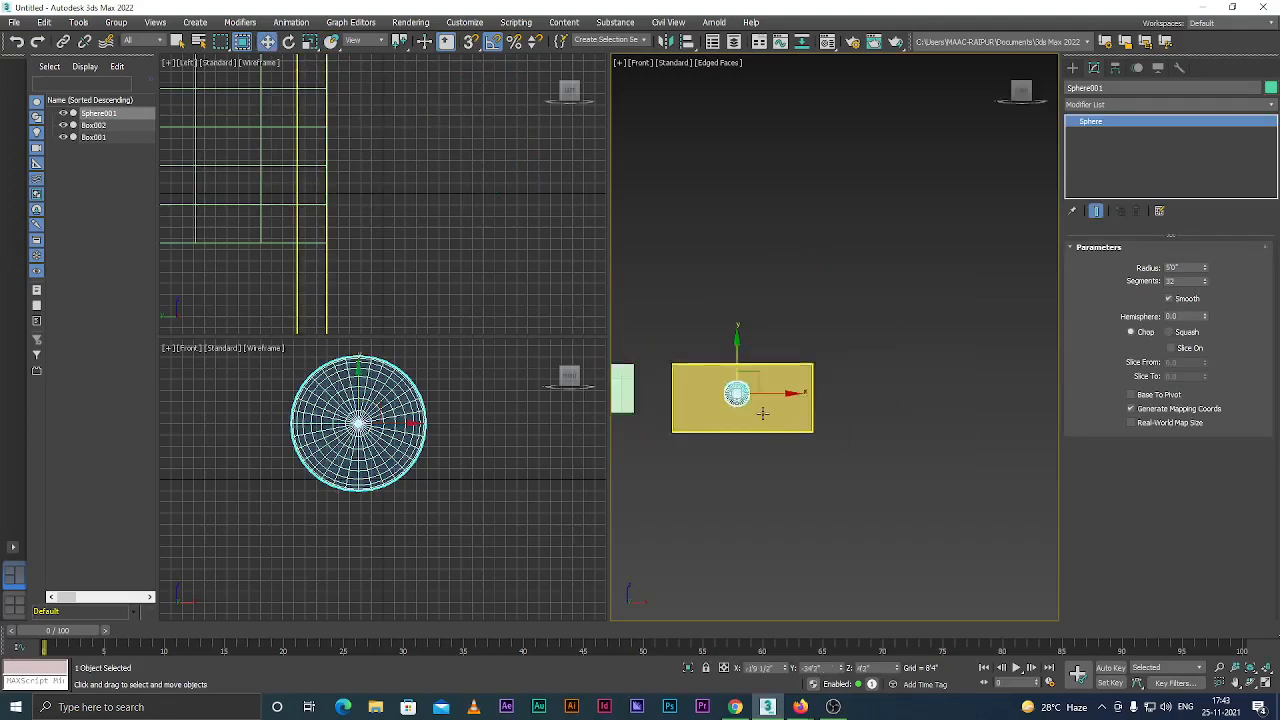
drag(795, 388, 746, 390)
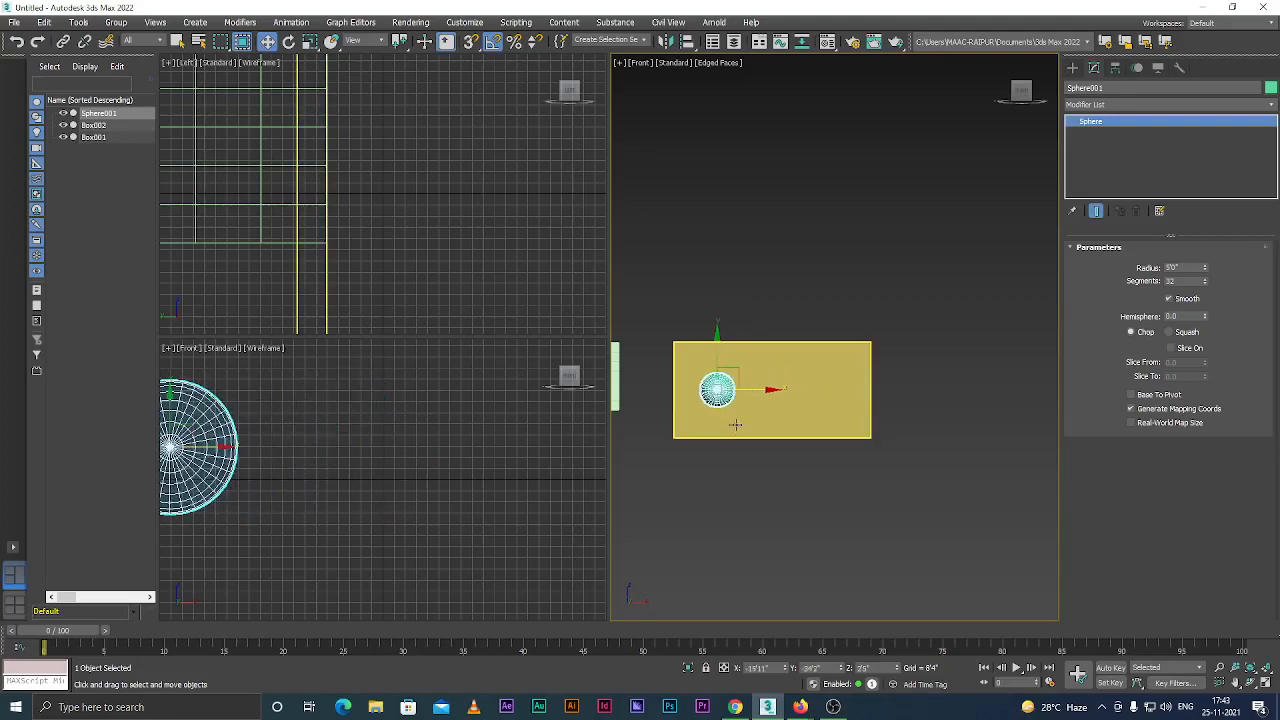
scroll(736, 428, down, 3)
click(795, 341)
scroll(726, 428, up, 4)
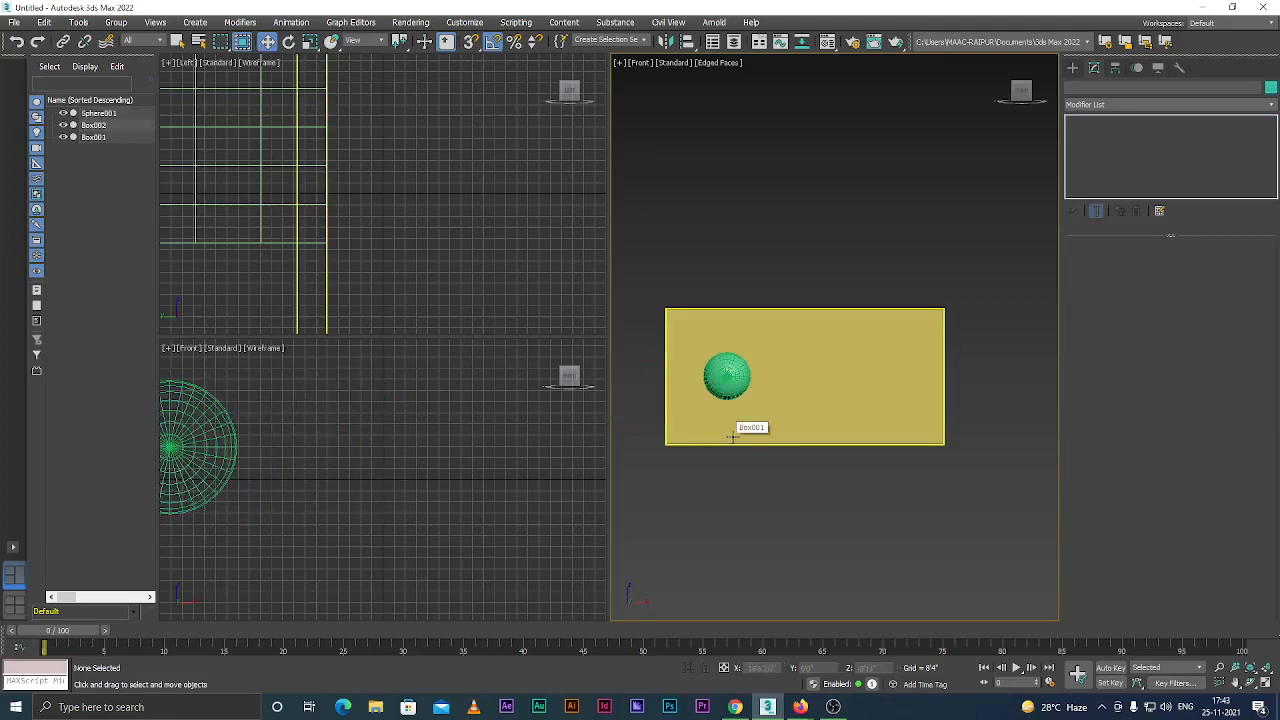
Align the yellow box to the sphere on the X, Y and Z positions, matching the centers of both objects.
click(796, 391)
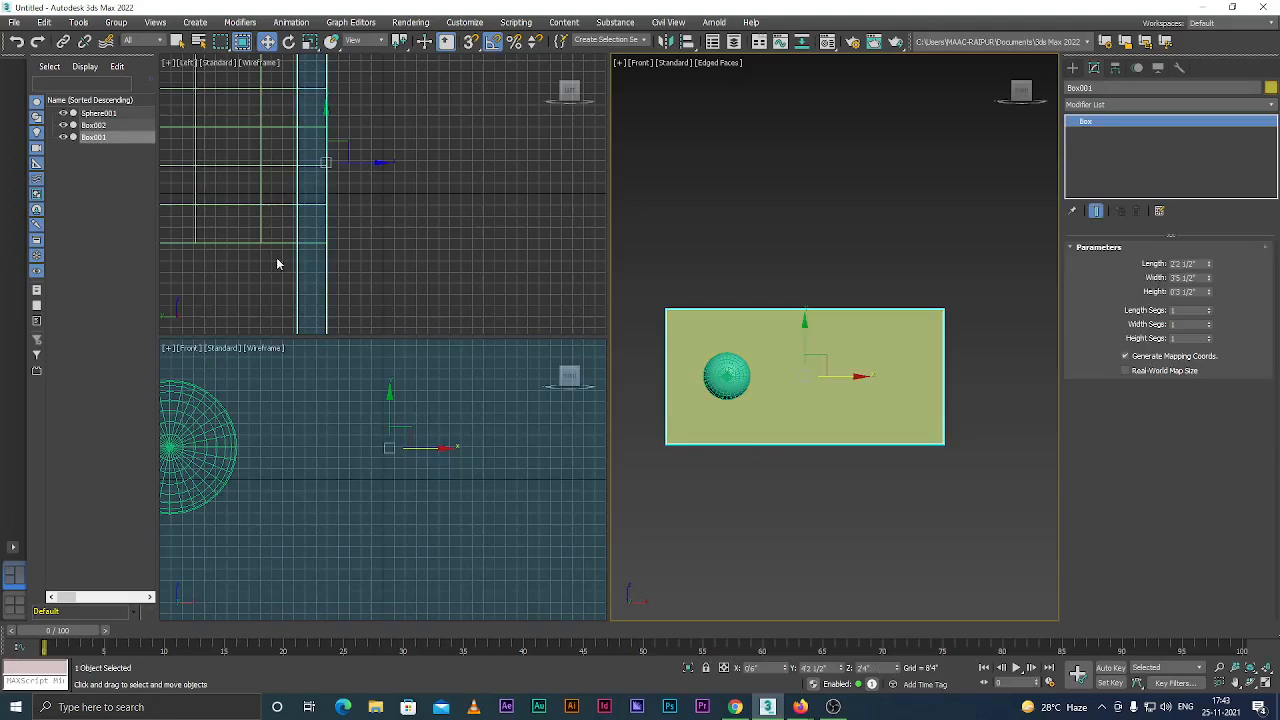
click(13, 22)
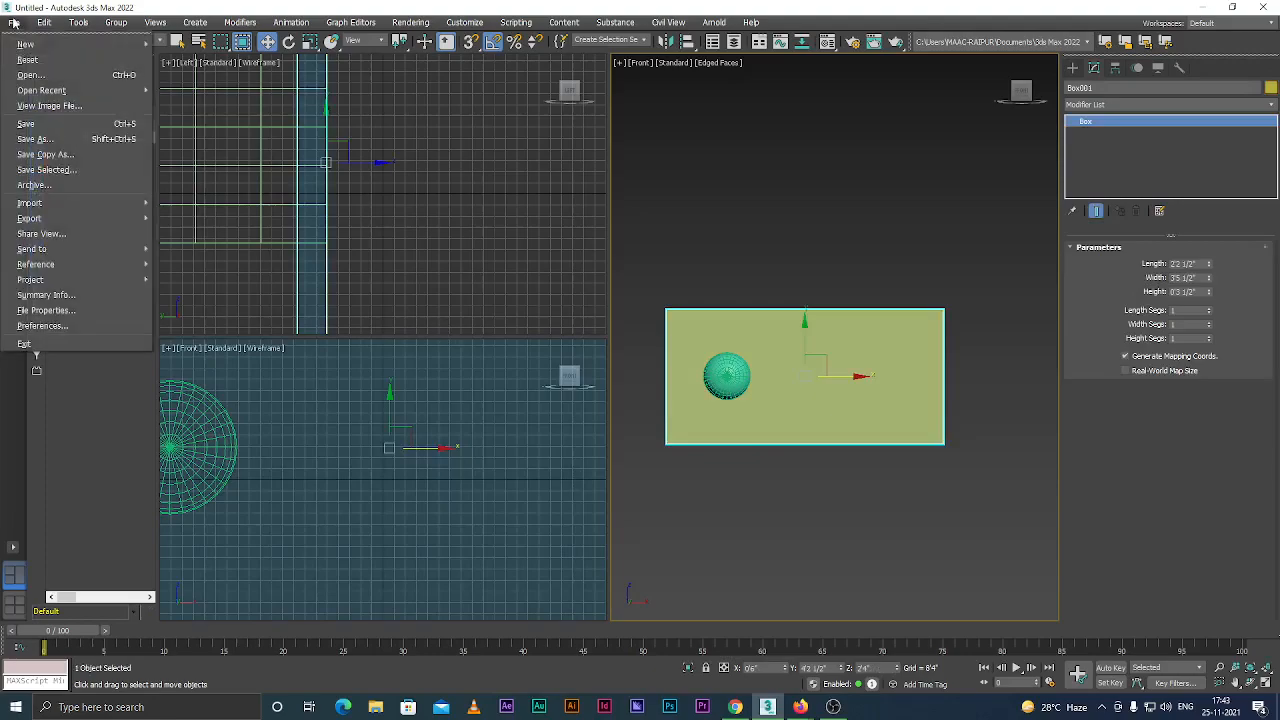
mouse_move(44, 24)
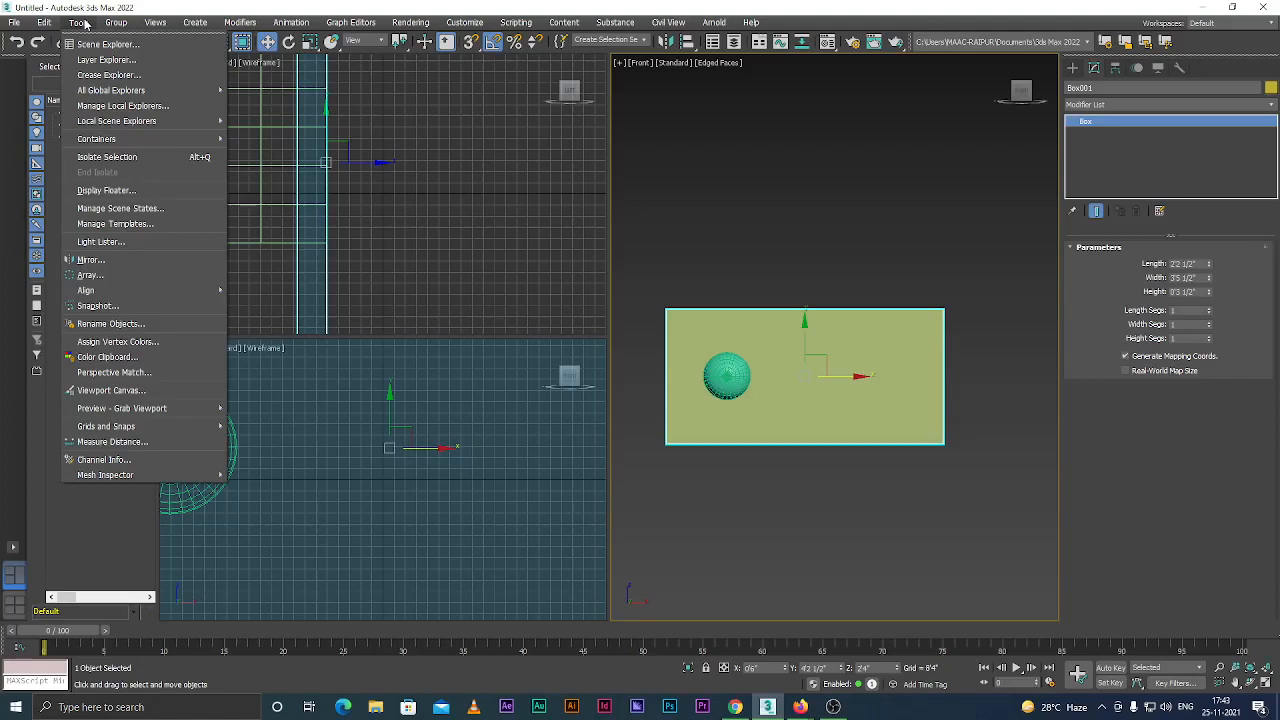
mouse_move(136, 293)
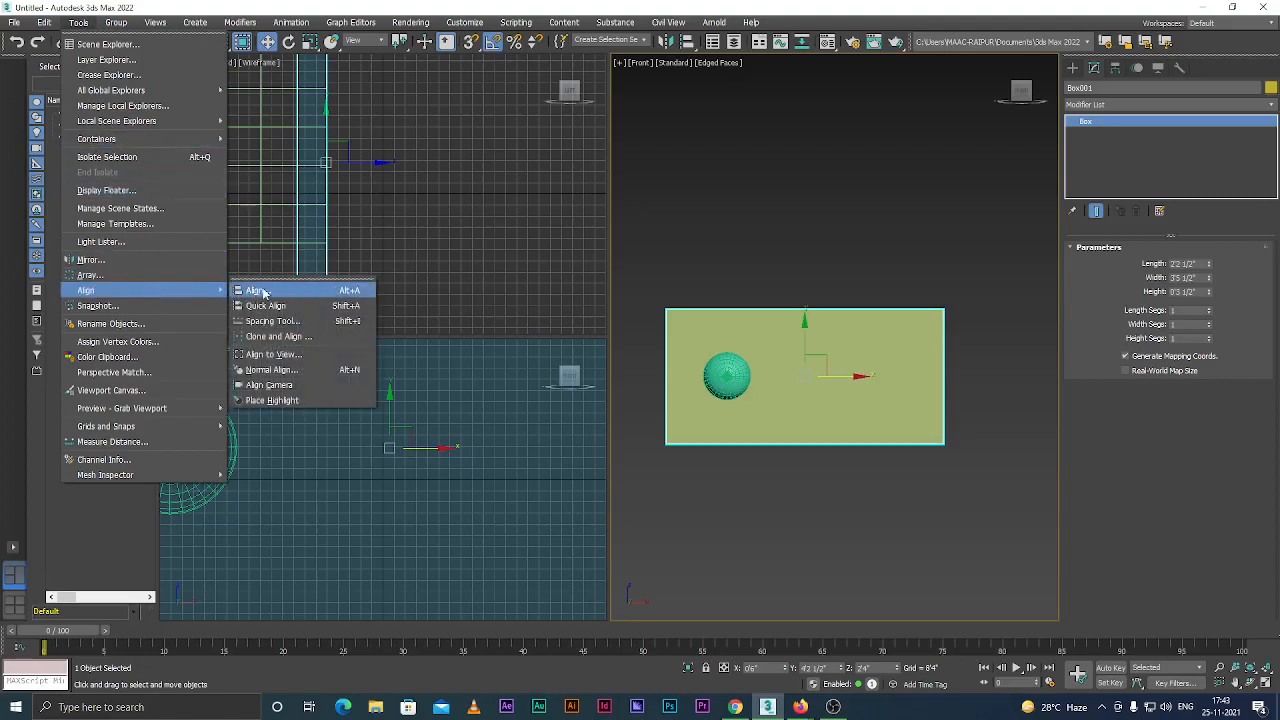
click(259, 291)
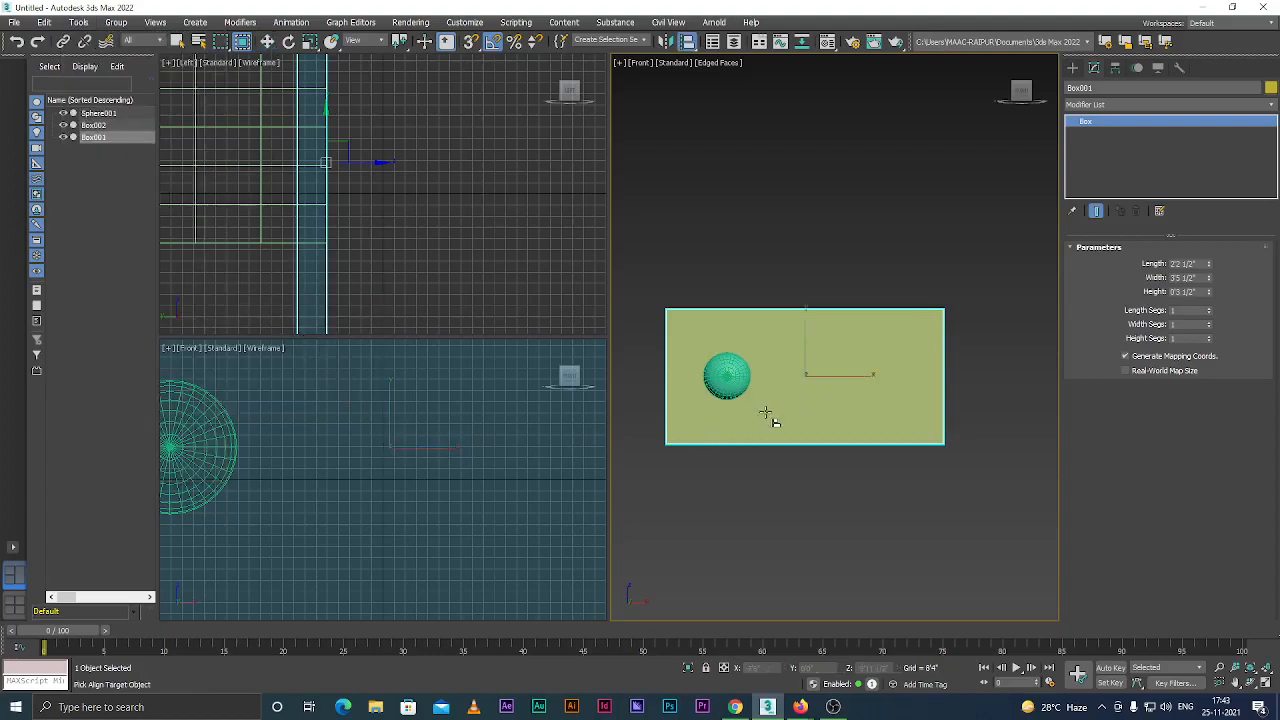
scroll(755, 412, up, 3)
click(708, 356)
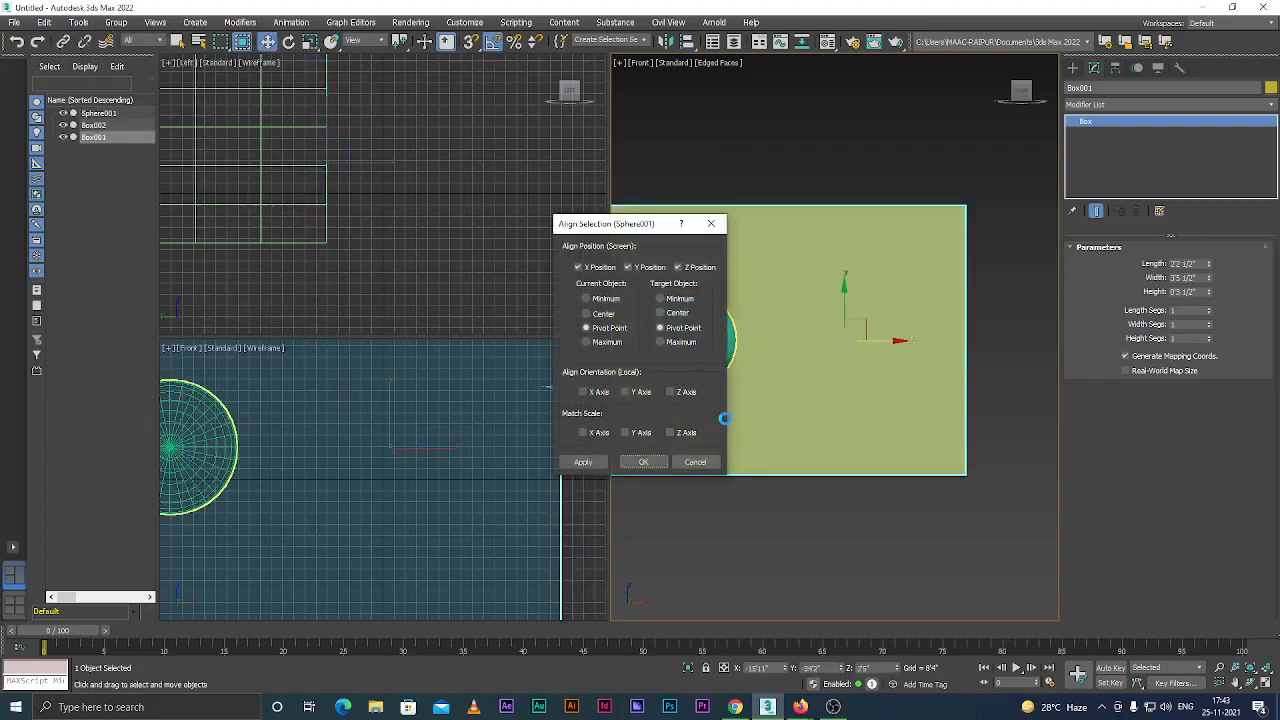
drag(647, 223, 496, 253)
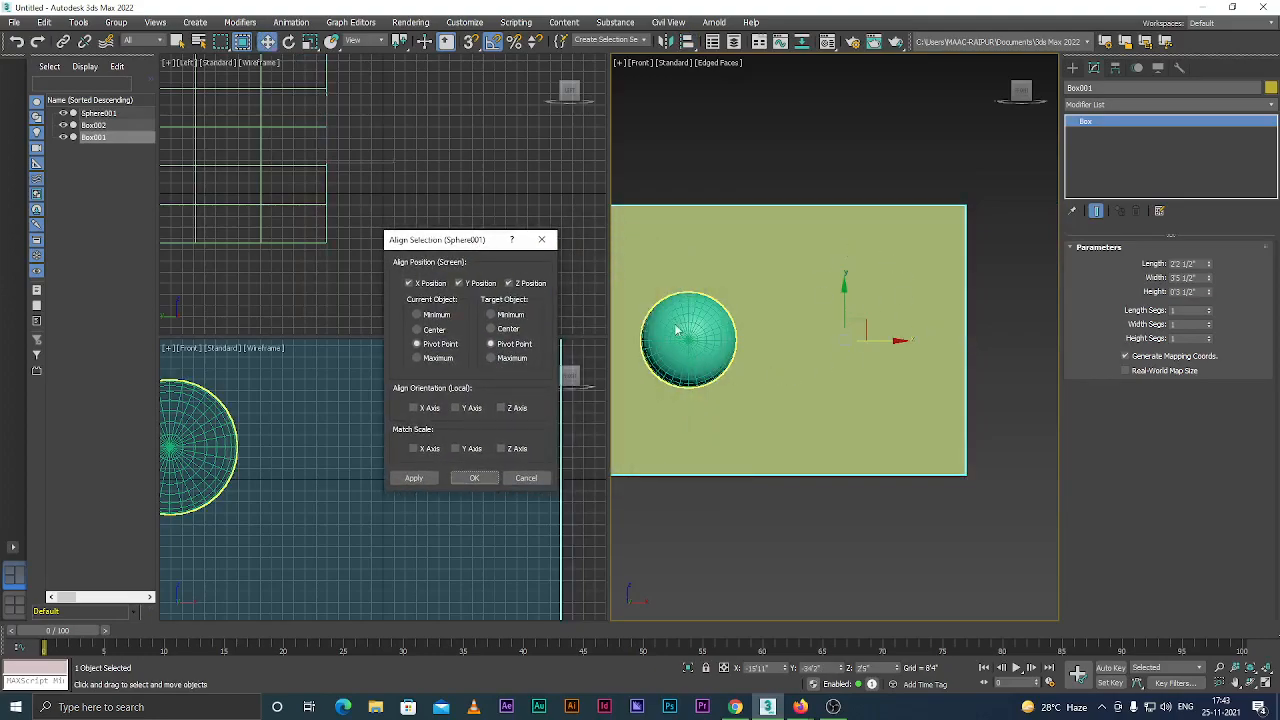
click(418, 331)
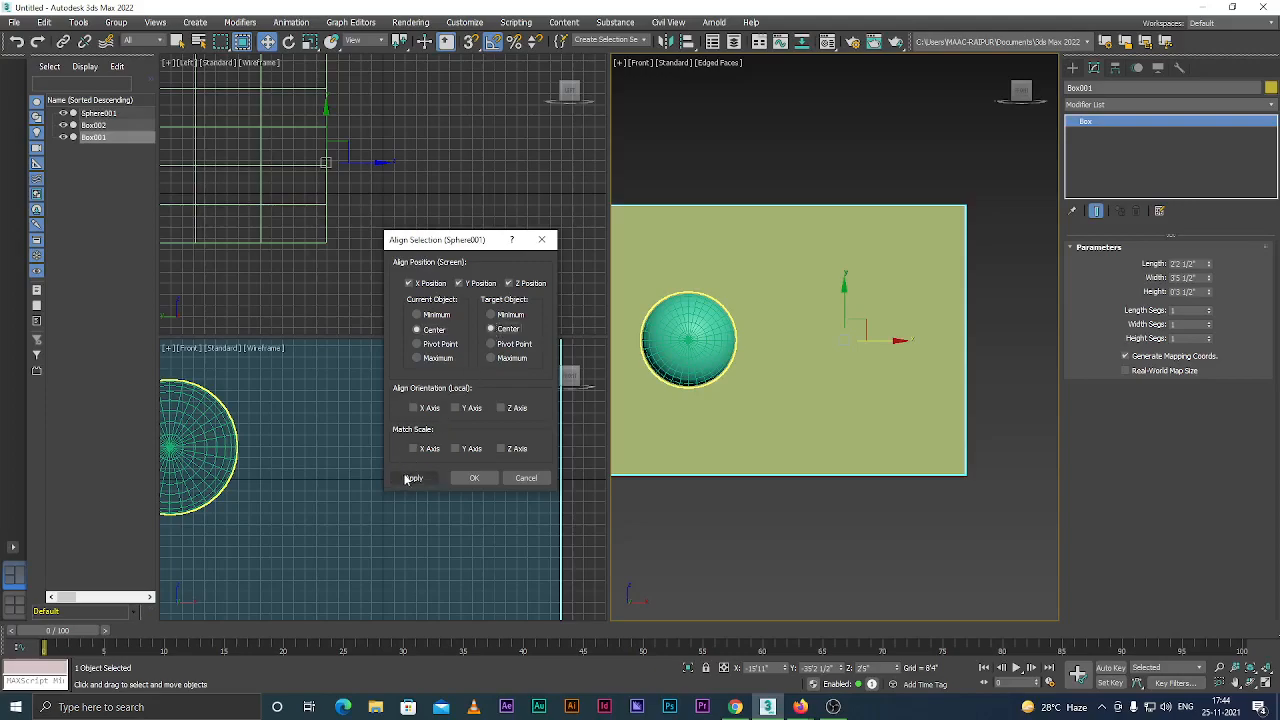
click(412, 478)
click(474, 478)
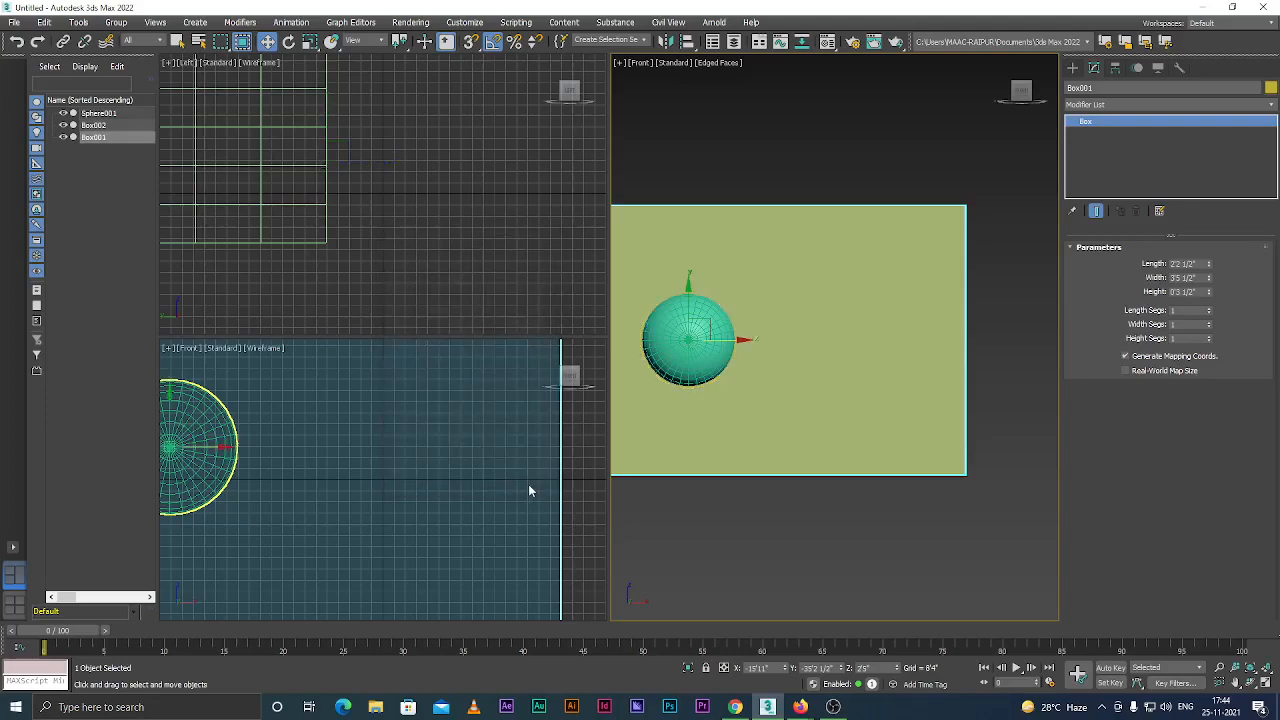
Move the yellow box back along the Y axis until the sphere is in front of its face, and clear the selection.
scroll(670, 431, down, 10)
scroll(641, 425, up, 4)
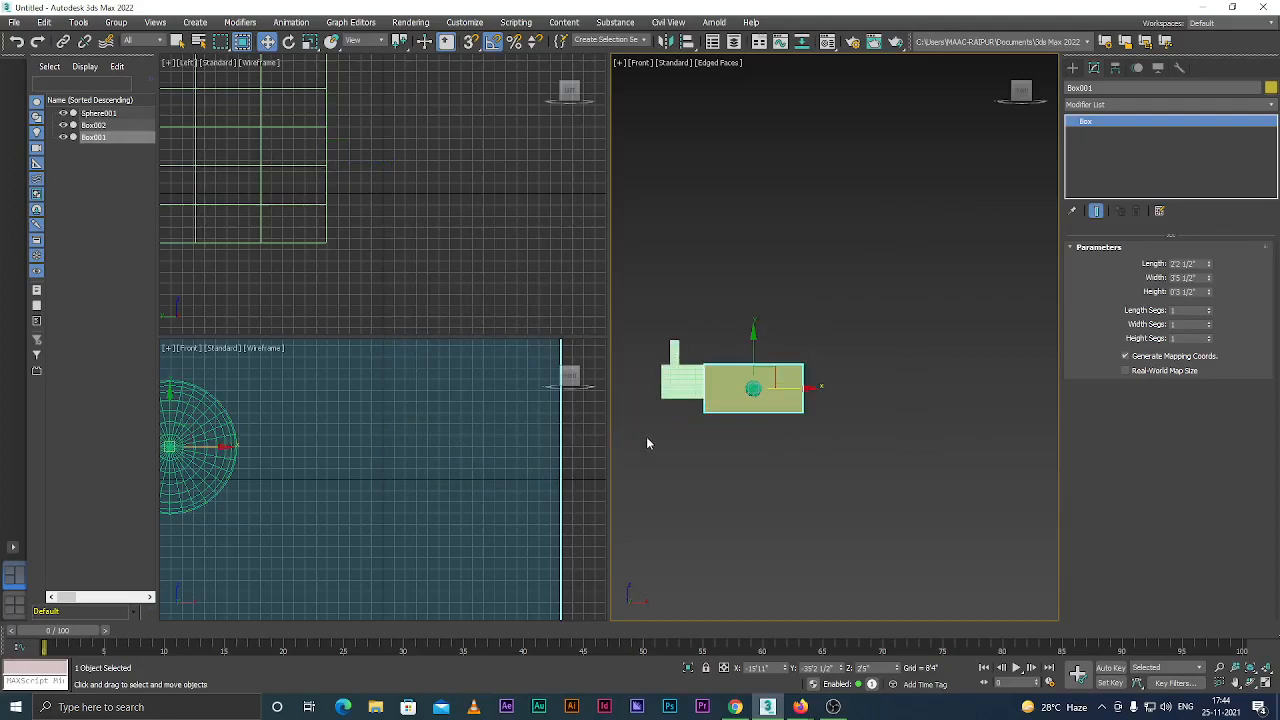
scroll(812, 390, up, 5)
alt+middle_drag(800, 420, 816, 494)
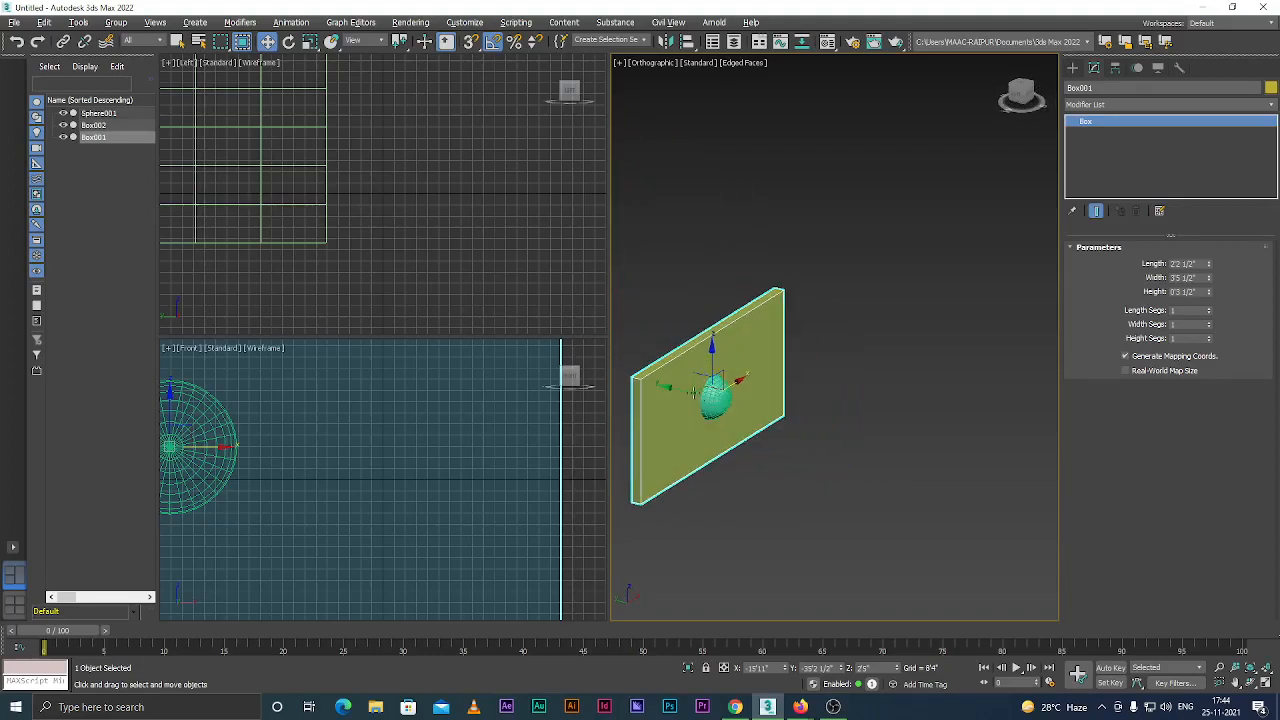
scroll(748, 392, up, 3)
alt+middle_drag(686, 382, 629, 397)
scroll(690, 405, down, 2)
alt+middle_drag(714, 440, 747, 427)
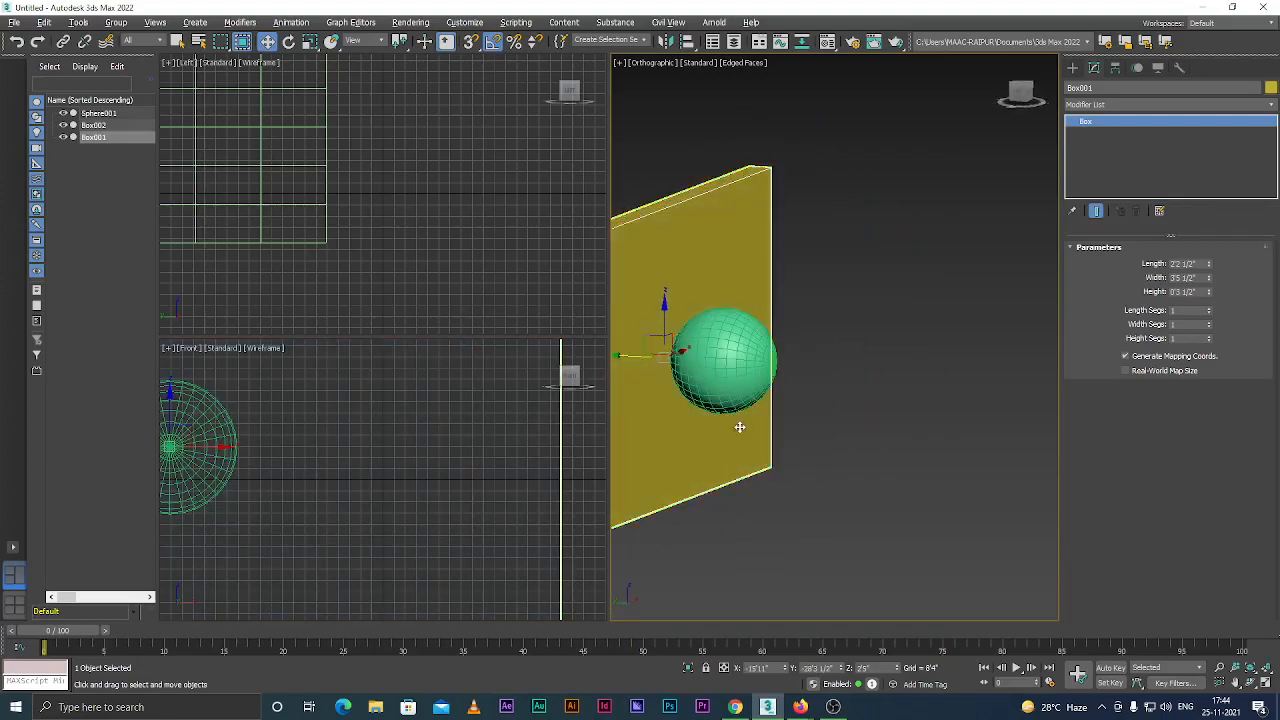
scroll(737, 429, down, 3)
scroll(717, 426, up, 2)
key(ctrl+d)
Examine the sphere's position relative to the yellow box's front face from close up and from farther away.
scroll(703, 425, down, 4)
scroll(705, 408, up, 2)
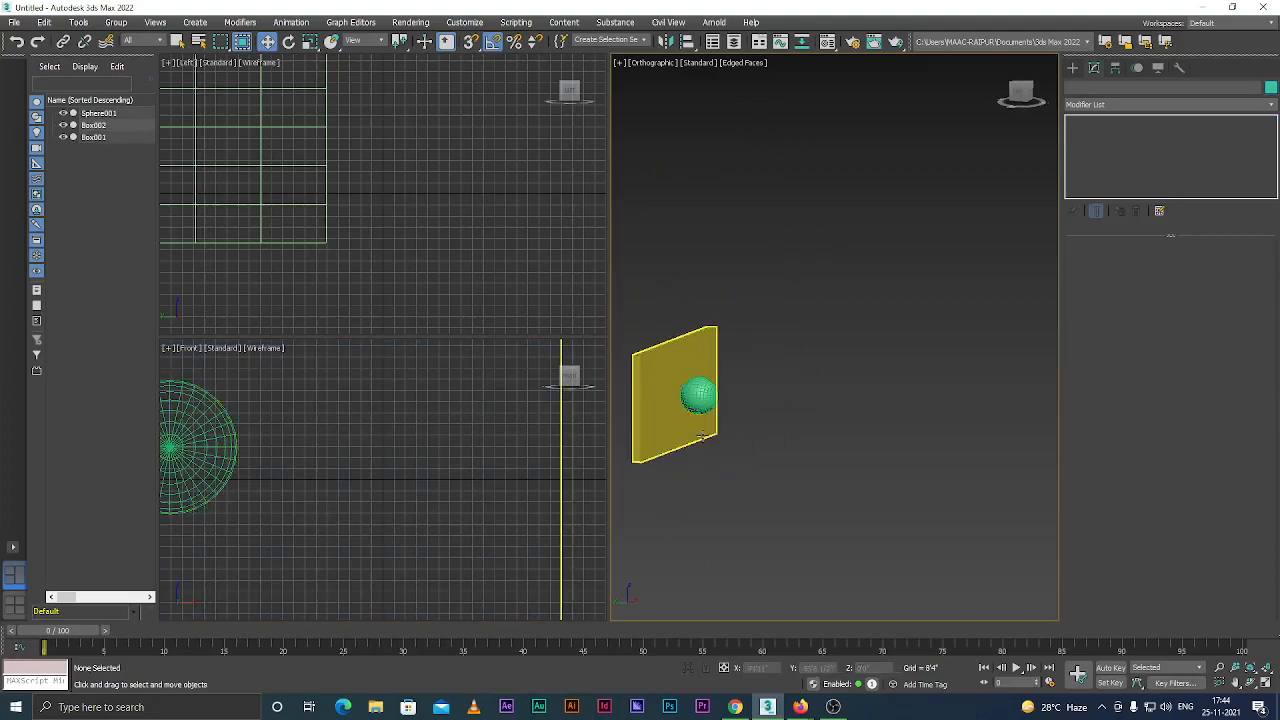
alt+middle_drag(705, 436, 654, 467)
scroll(707, 378, down, 2)
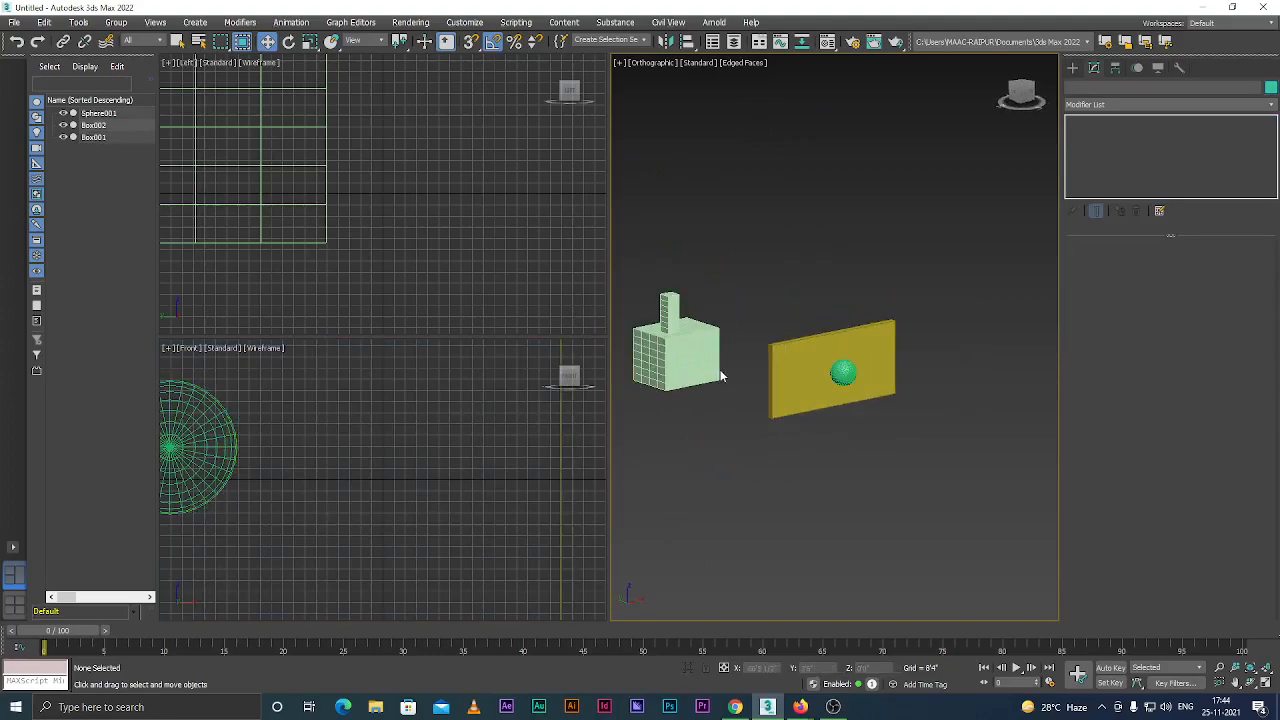
scroll(847, 376, up, 6)
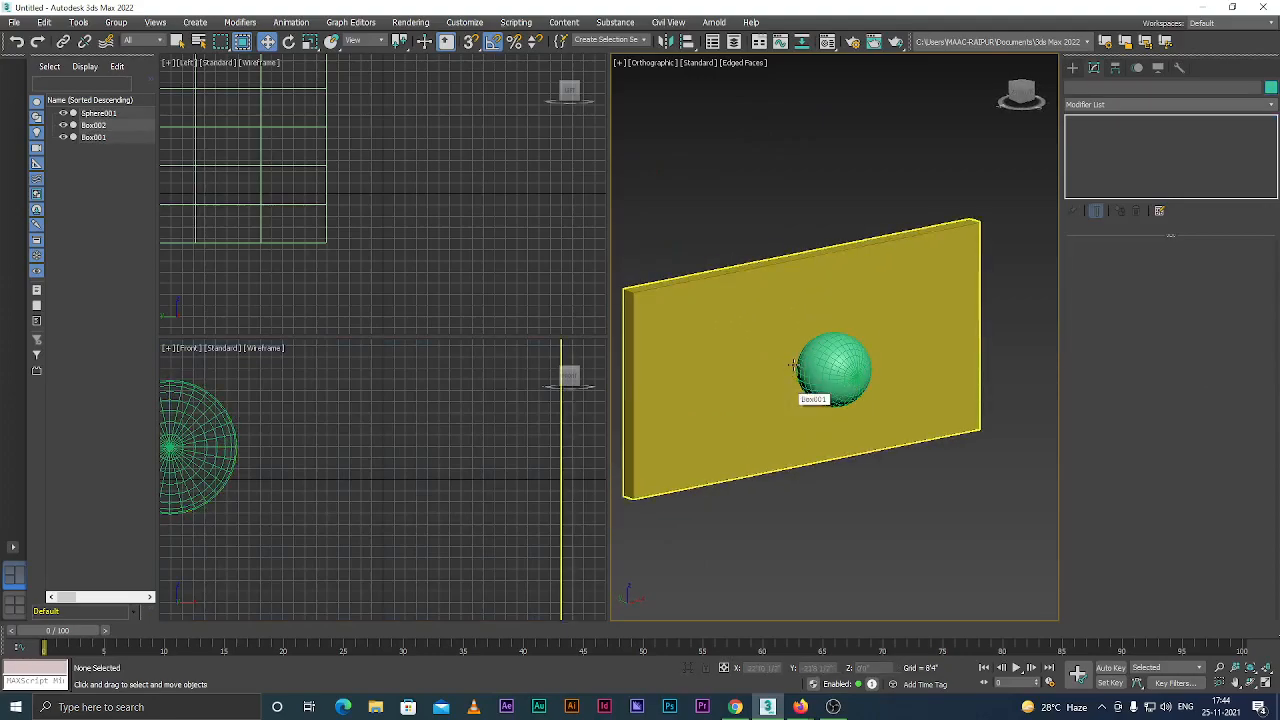
scroll(797, 357, down, 4)
scroll(787, 371, down, 5)
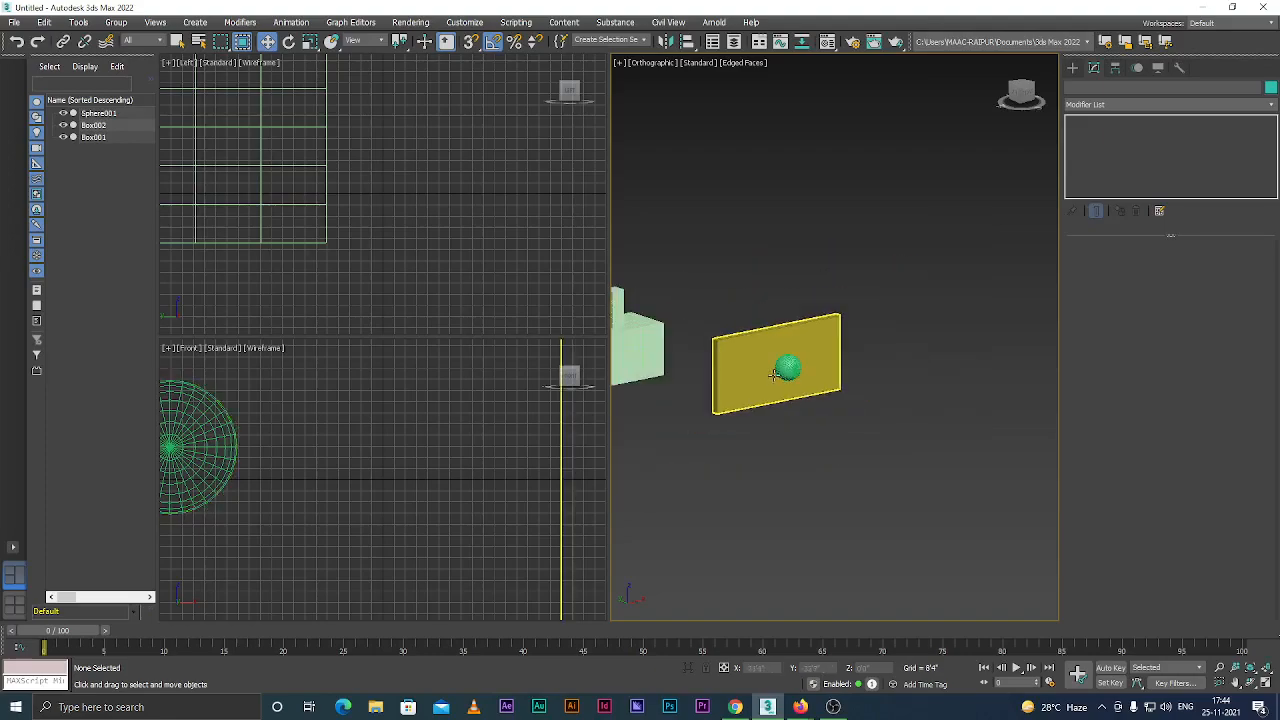
scroll(795, 370, up, 7)
Convert the sphere in front of the yellow box to an Editable Poly.
click(800, 366)
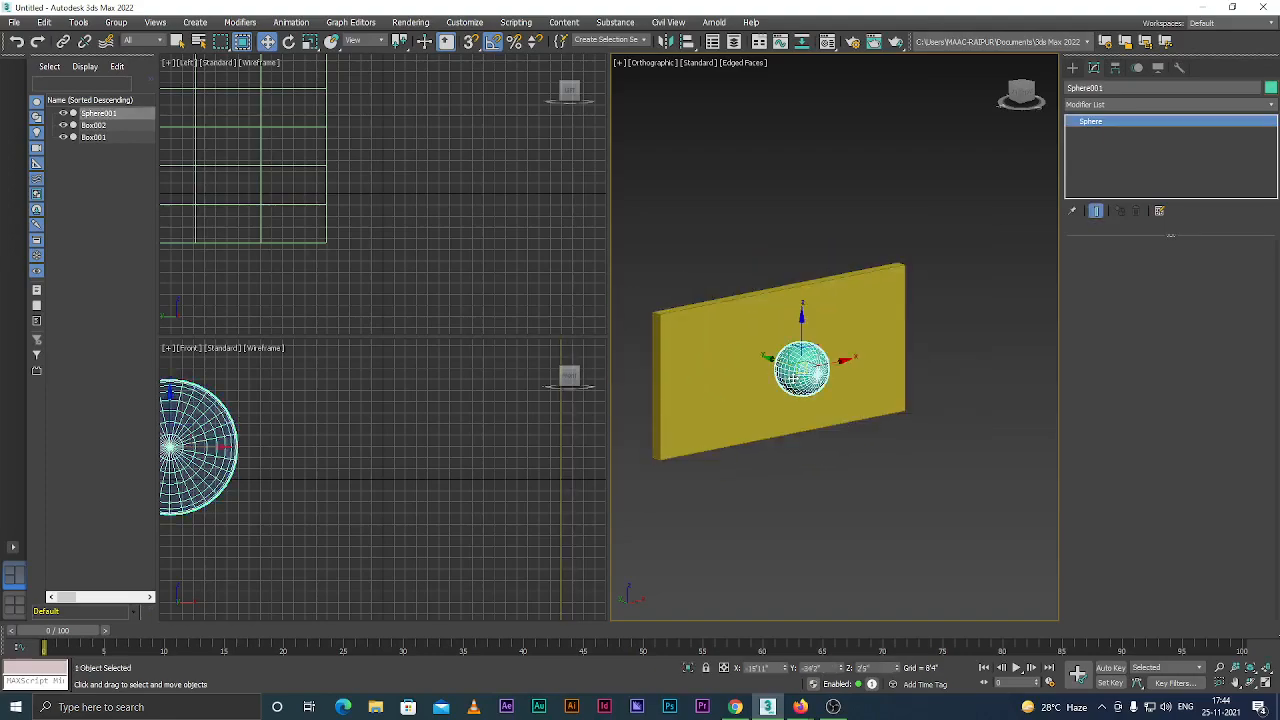
alt+middle_drag(800, 366, 780, 426)
scroll(721, 404, down, 2)
scroll(779, 380, up, 4)
scroll(775, 378, down, 2)
scroll(770, 374, up, 2)
right_click(766, 370)
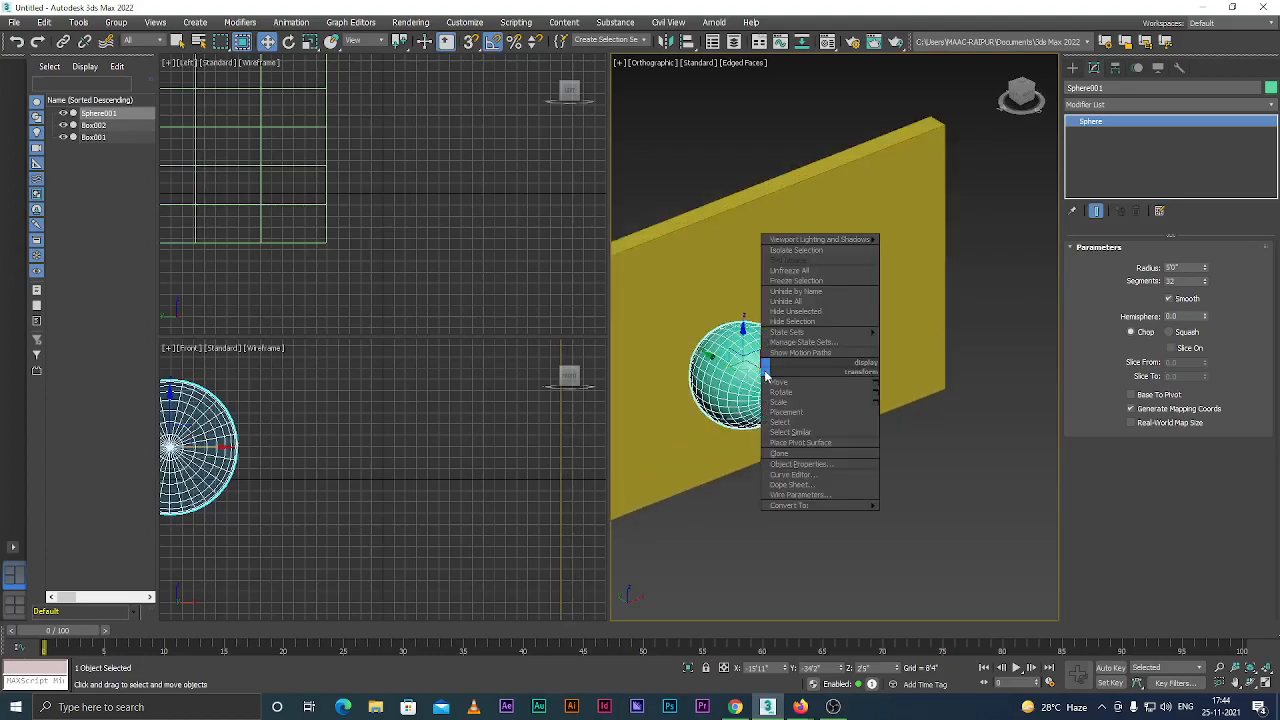
mouse_move(815, 506)
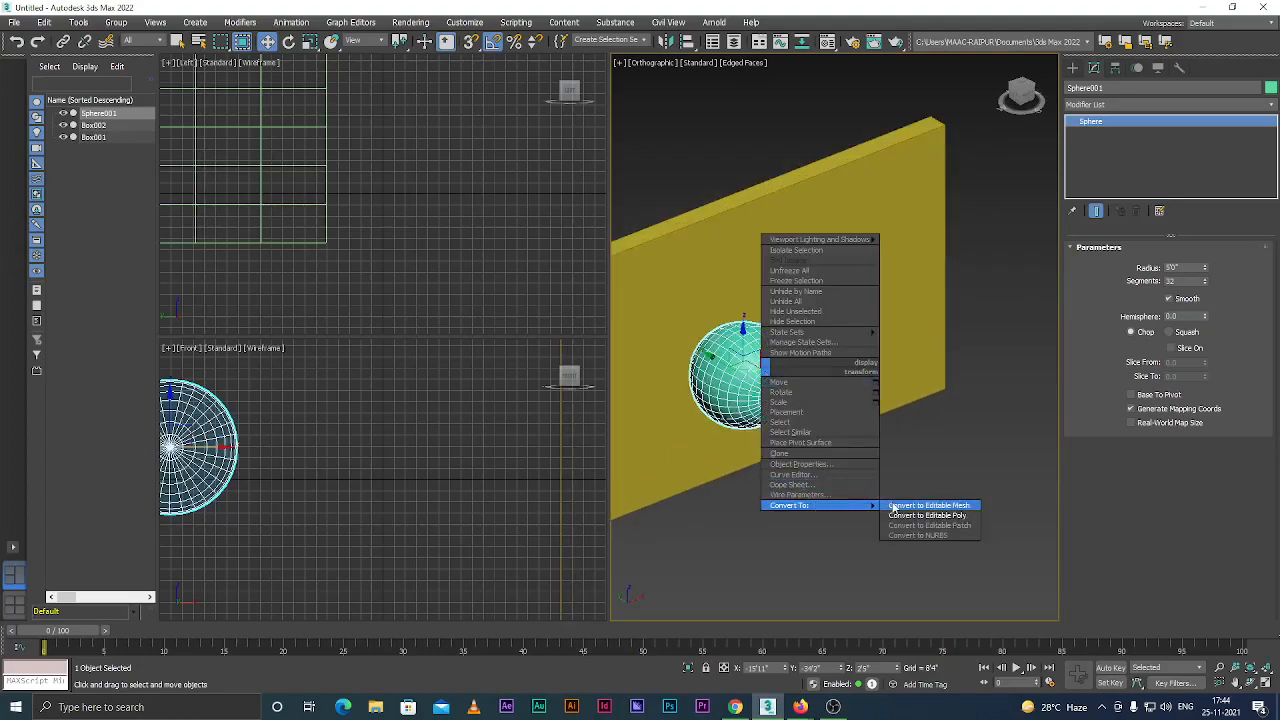
click(926, 515)
scroll(708, 441, down, 3)
scroll(748, 396, up, 1)
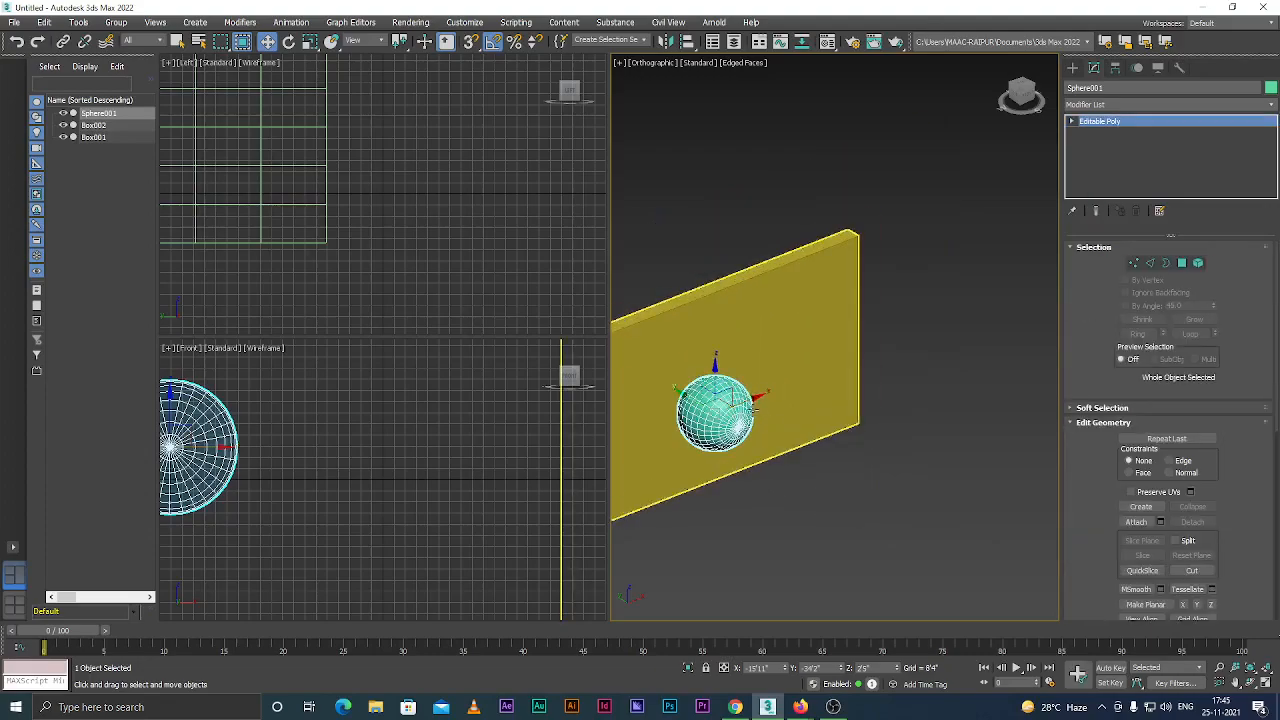
Clone the sphere in the positive X direction as 5 evenly spaced instances.
scroll(737, 405, up, 1)
mouse_move(737, 400)
shift+mouse_down()
mouse_move(874, 333)
mouse_move(843, 345)
shift+mouse_up()
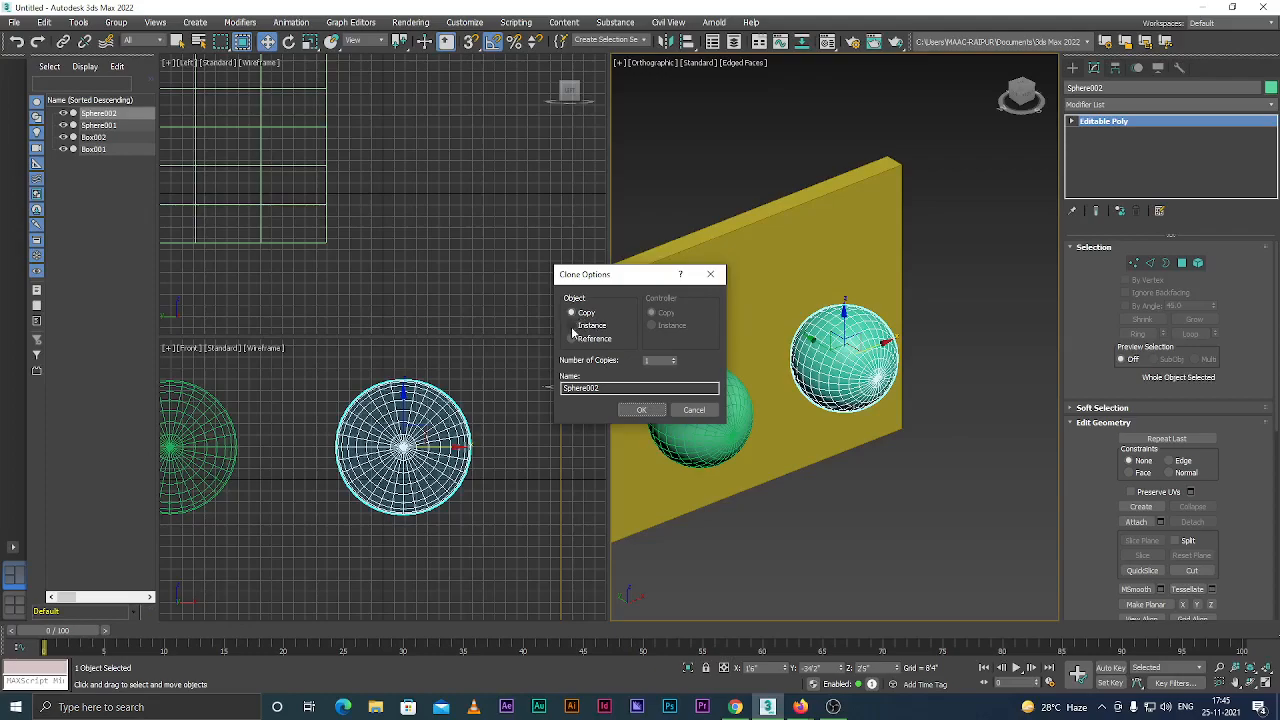
double_click(666, 361)
click(643, 410)
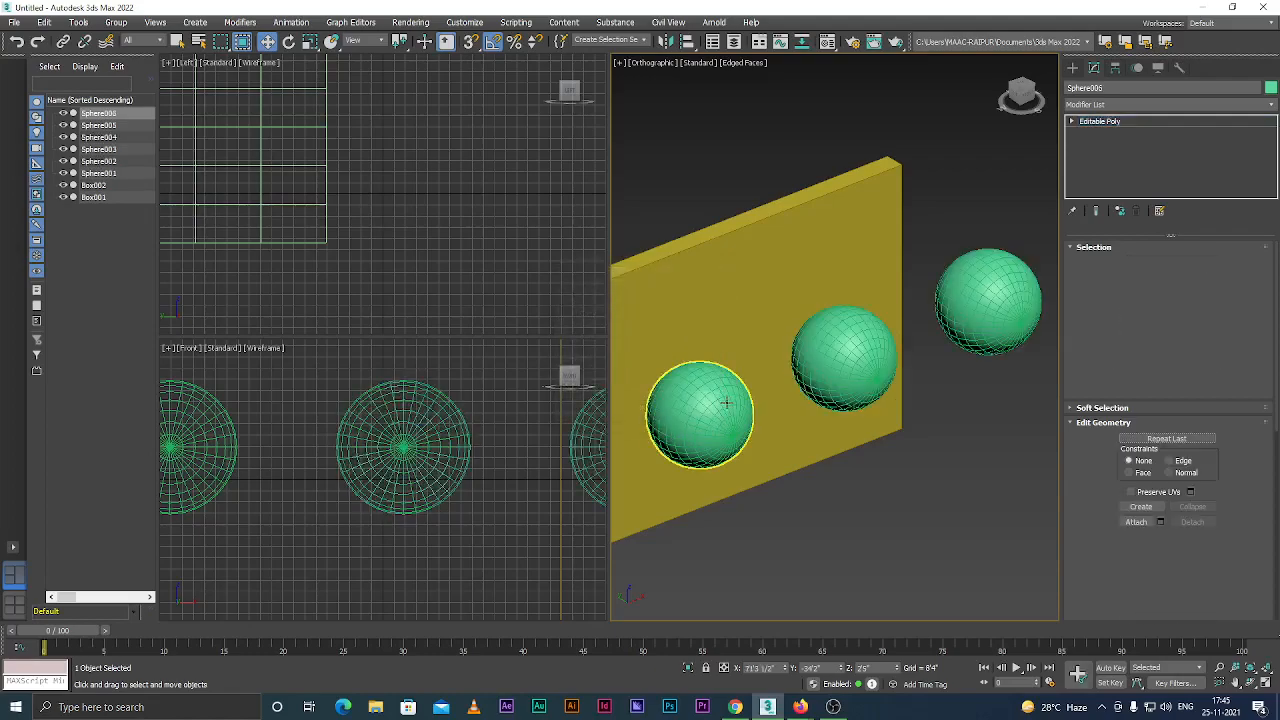
Clone the last sphere of the row in the negative Y direction as 5 instances, and clear the selection.
scroll(720, 405, down, 5)
scroll(718, 410, up, 2)
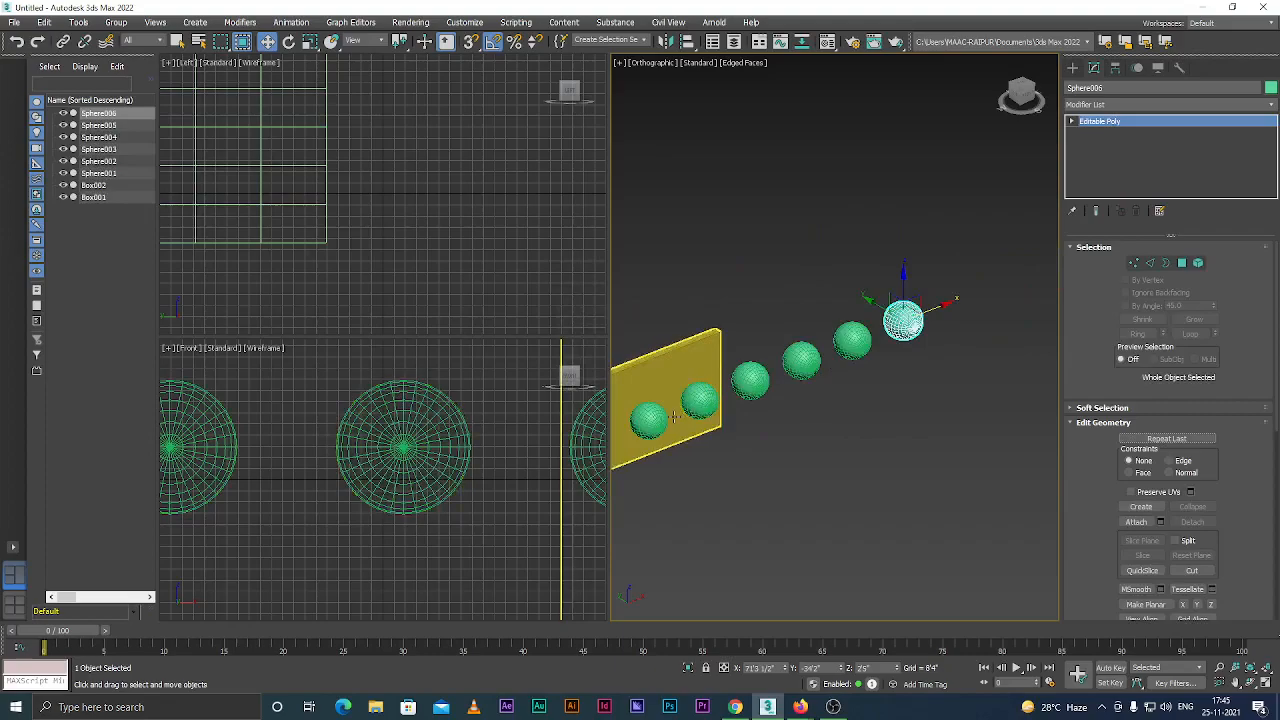
click(898, 389)
click(906, 318)
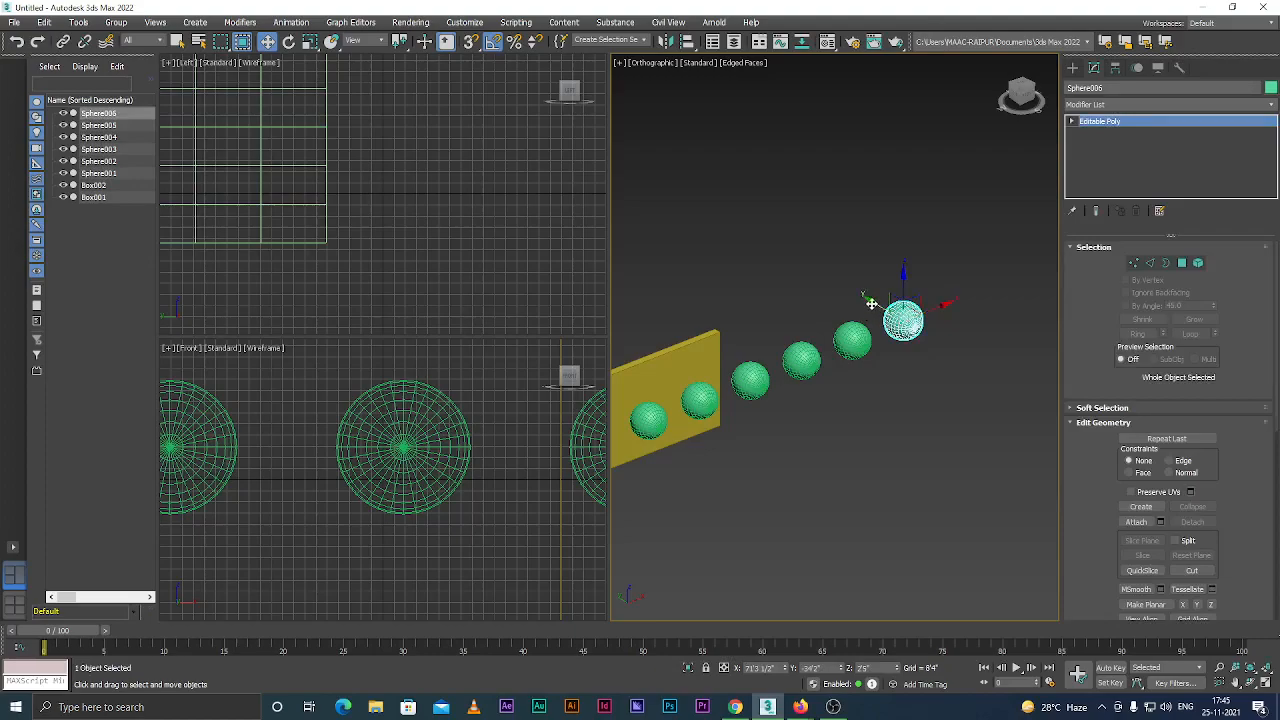
shift+drag(885, 320, 923, 373)
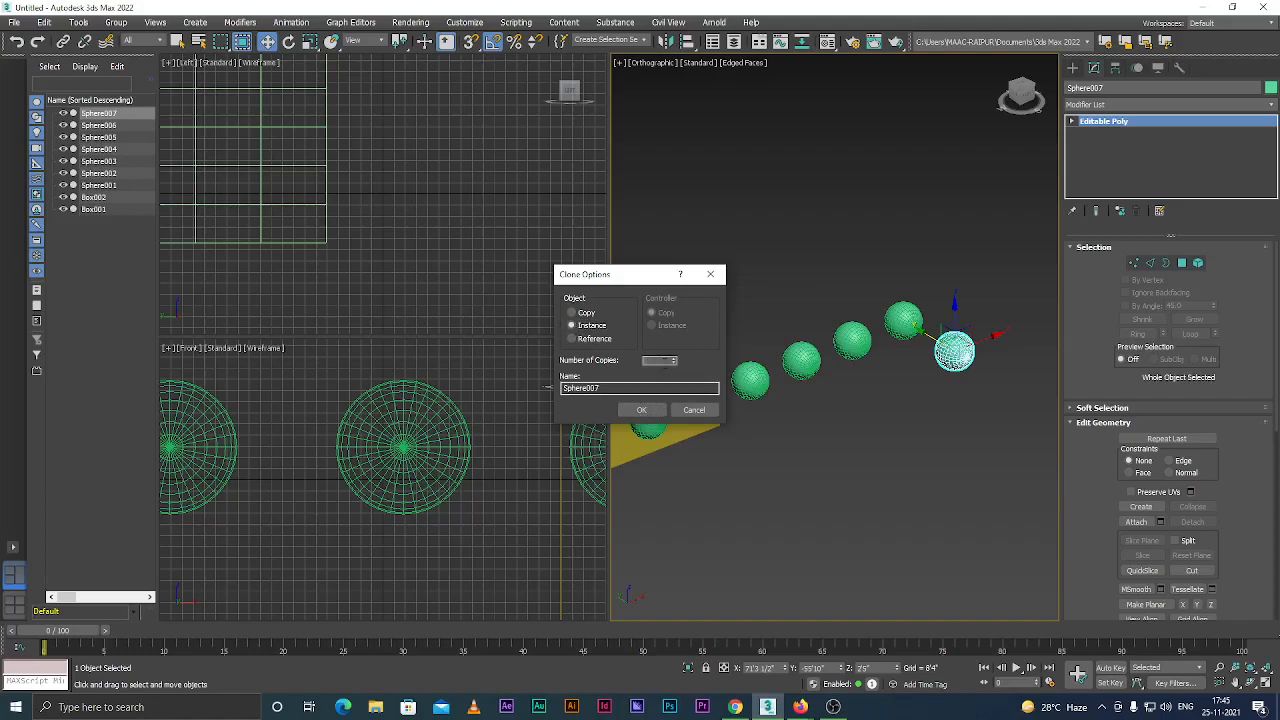
click(641, 409)
click(751, 380)
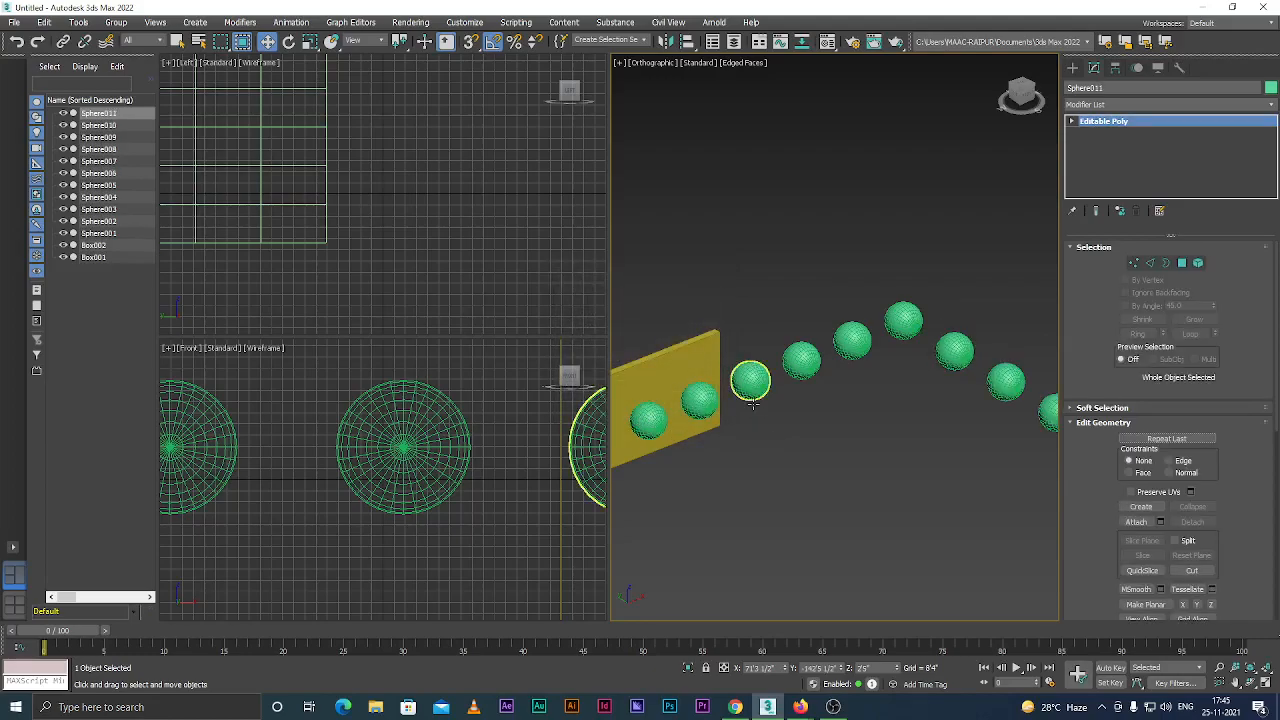
scroll(753, 403, down, 5)
click(843, 428)
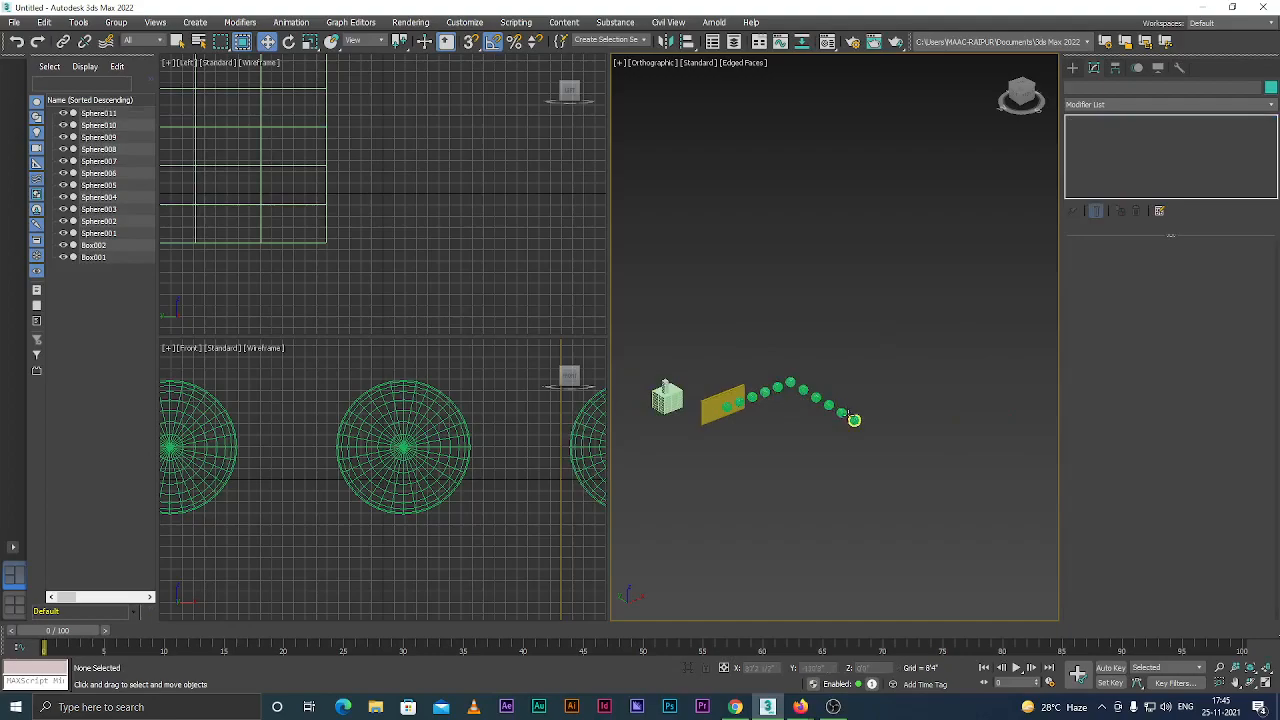
Examine the two connected rows of cloned spheres at different zoom levels.
scroll(845, 421, up, 5)
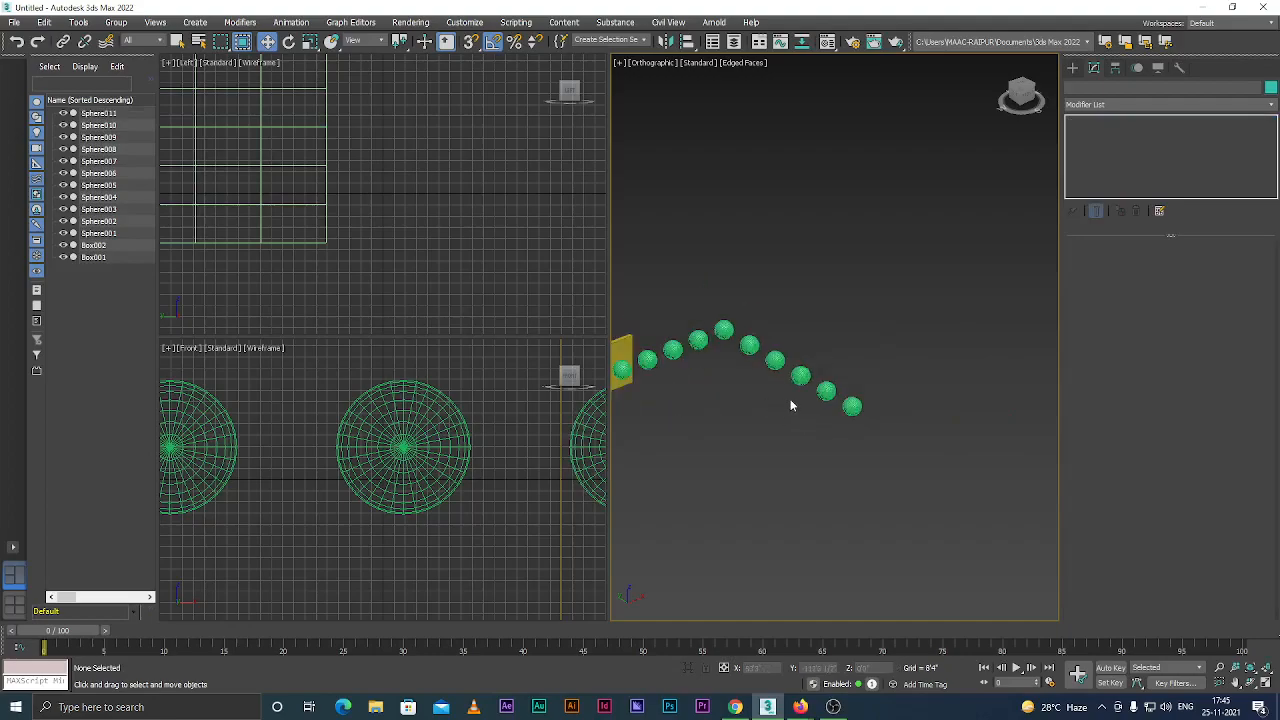
scroll(846, 397, up, 3)
scroll(842, 380, down, 3)
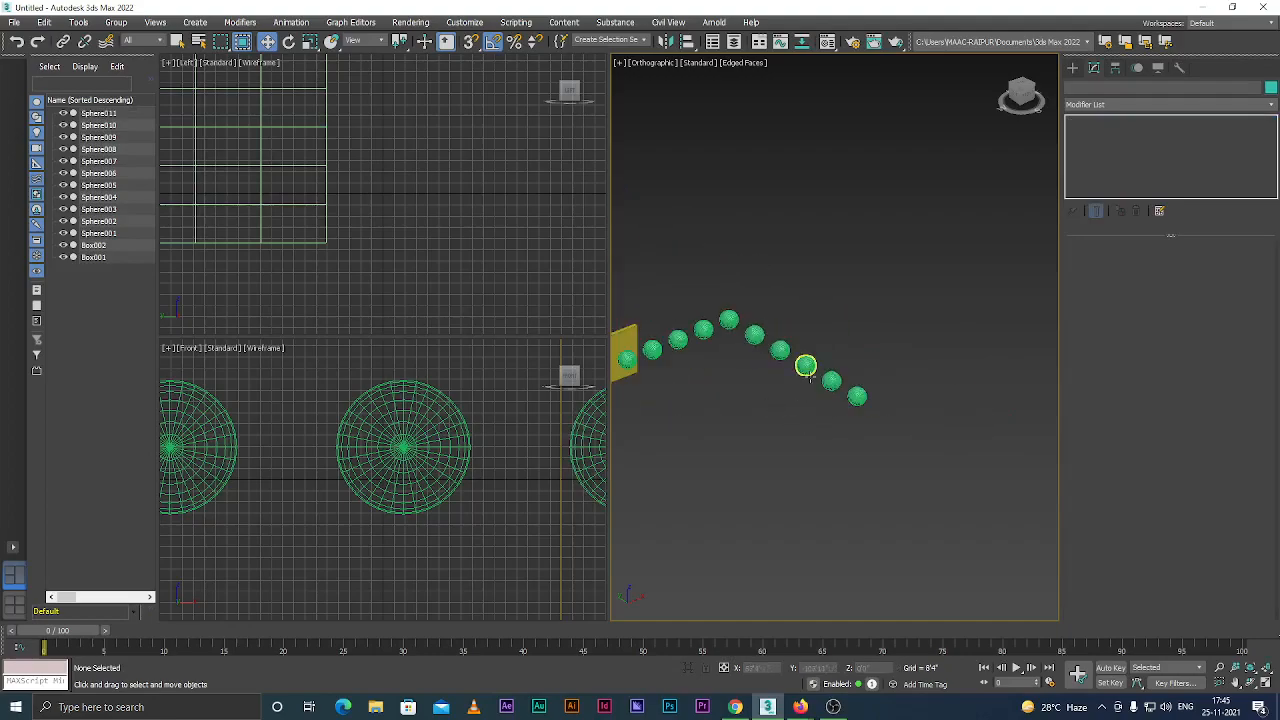
scroll(734, 366, down, 4)
scroll(740, 360, up, 2)
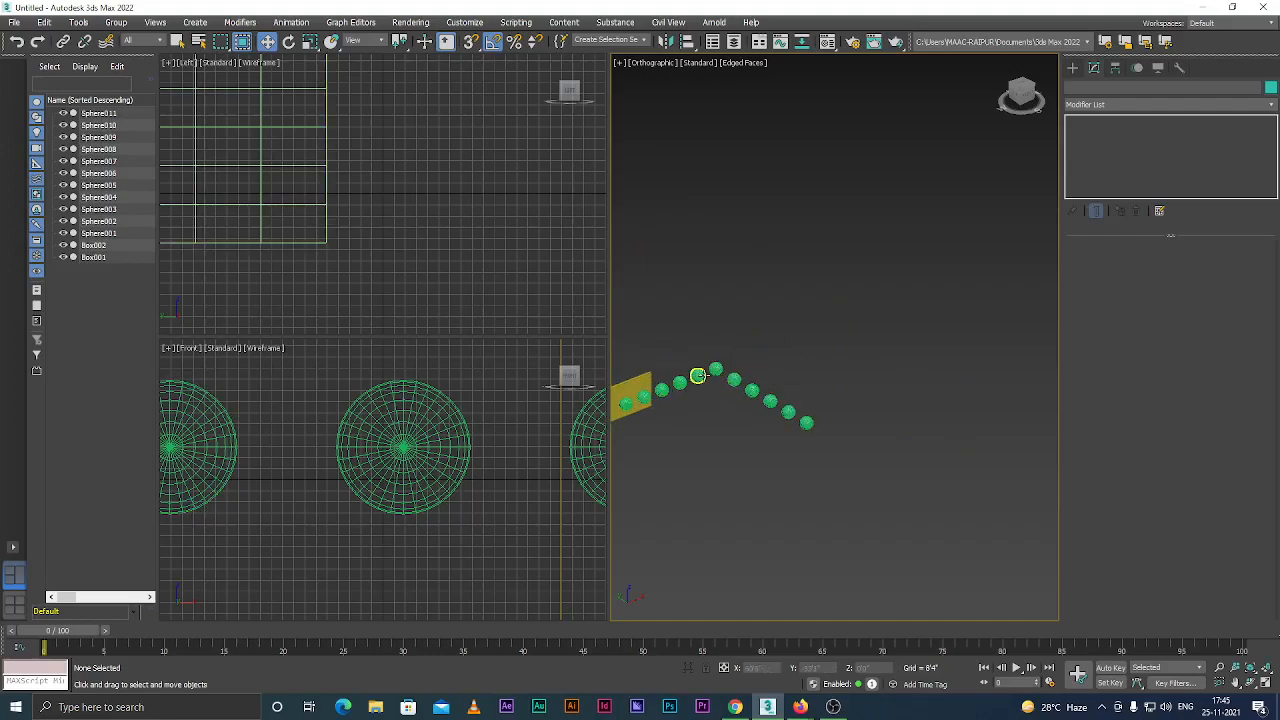
scroll(751, 390, up, 2)
scroll(757, 383, down, 2)
scroll(714, 374, up, 2)
scroll(643, 334, down, 2)
scroll(648, 334, up, 4)
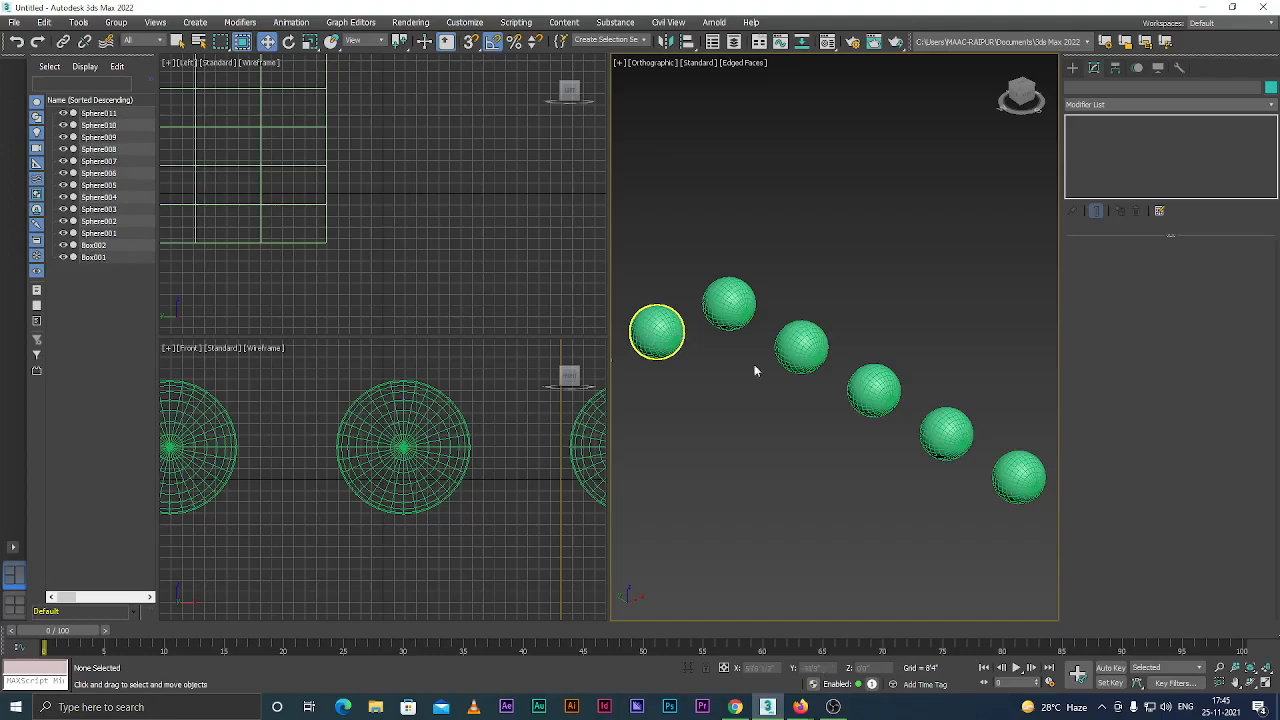
Try to scale the first sphere of the negative Y row along X, and clear the selection.
click(800, 346)
scroll(767, 390, down, 3)
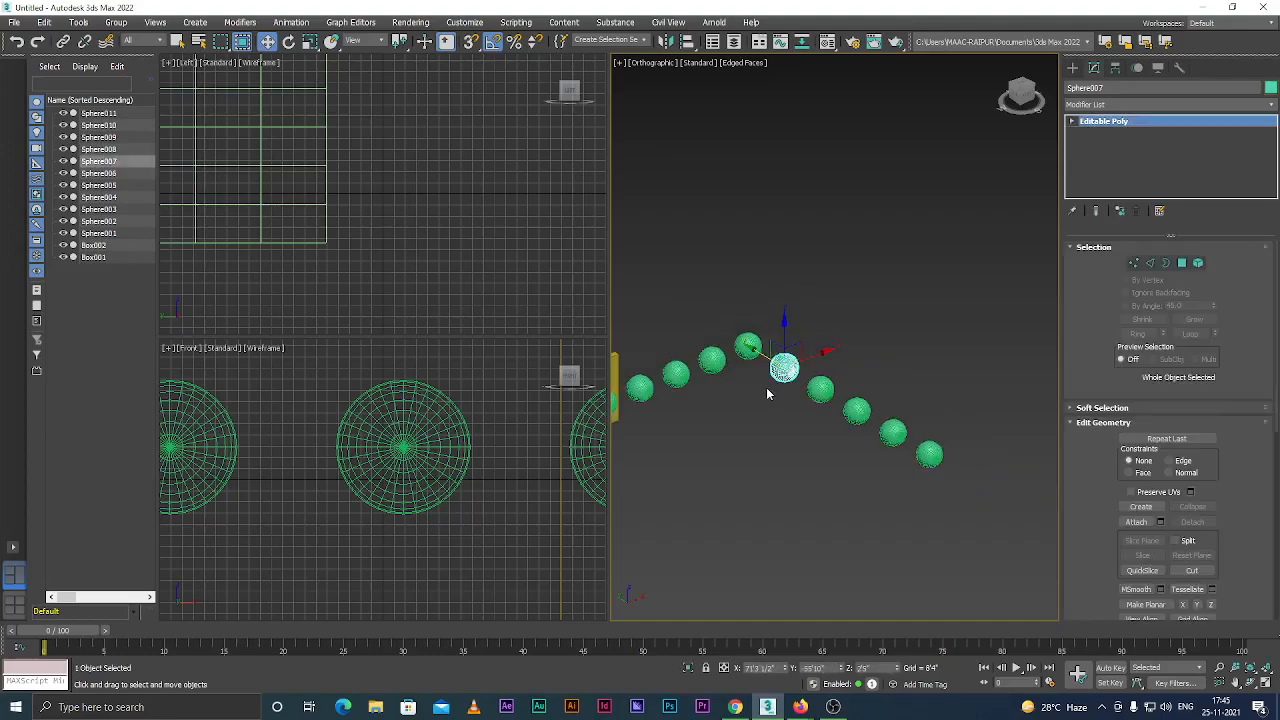
scroll(766, 388, up, 1)
scroll(816, 350, up, 3)
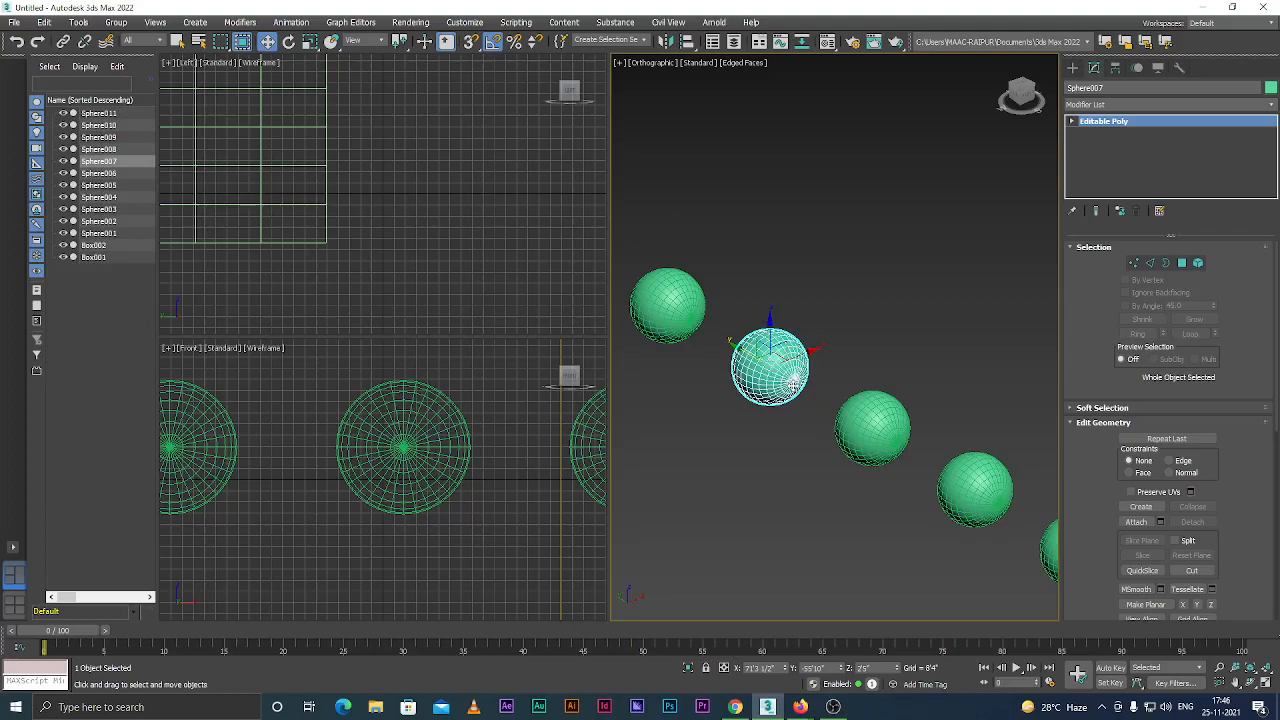
key(r)
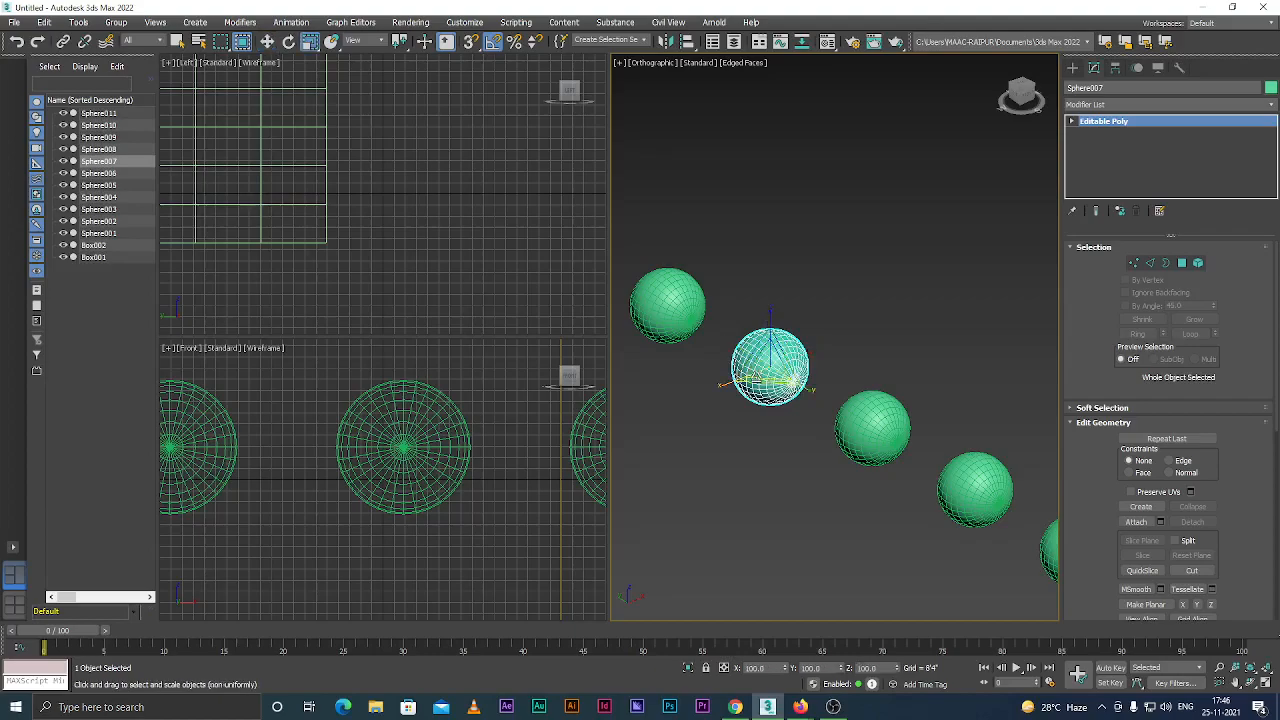
mouse_move(730, 381)
mouse_down()
mouse_move(700, 382)
mouse_move(728, 383)
mouse_up()
click(731, 390)
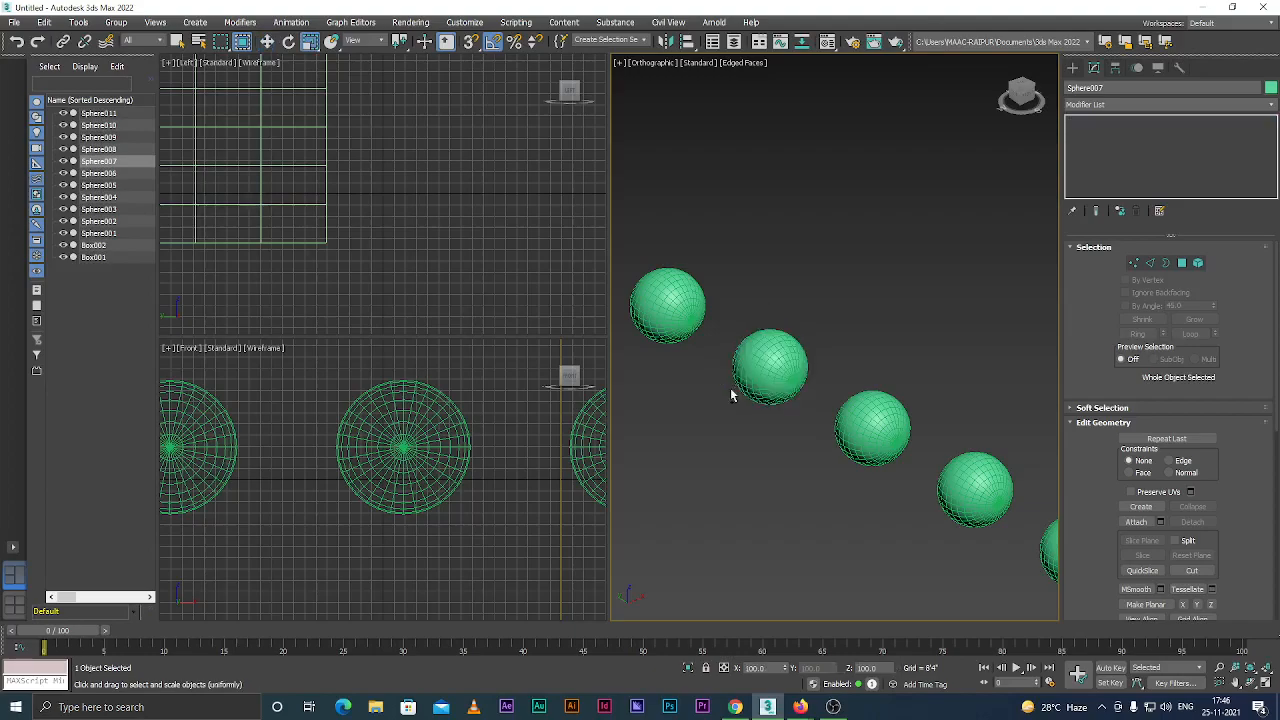
scroll(758, 362, down, 6)
scroll(754, 366, up, 3)
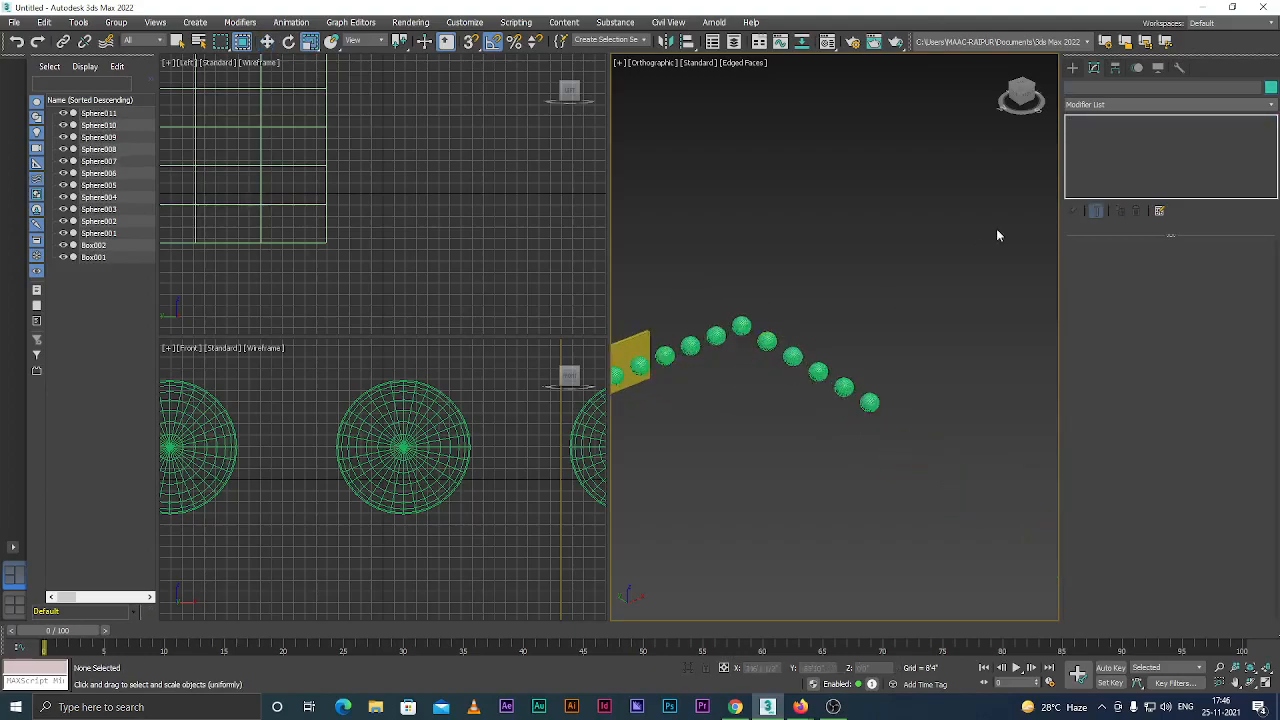
Create a sphere with a radius of about 13'11" in front of the rows of green spheres.
click(1072, 67)
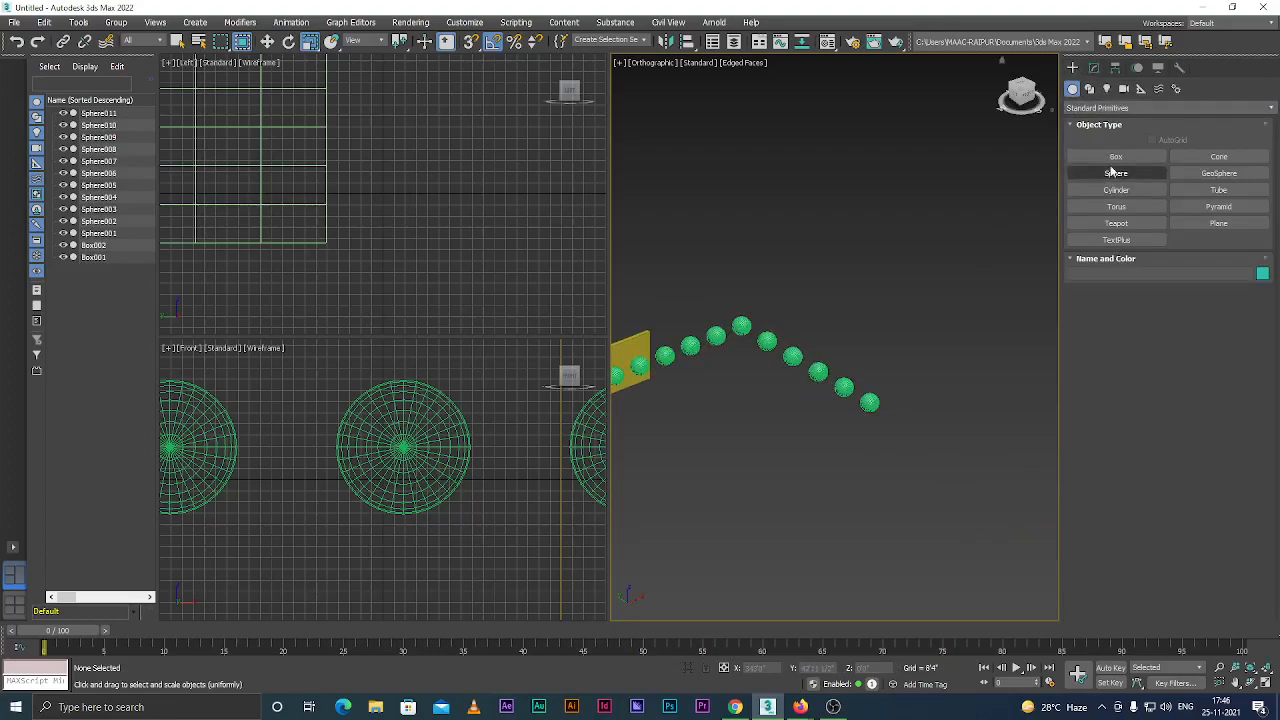
click(1106, 175)
scroll(866, 314, down, 2)
scroll(777, 374, up, 2)
drag(776, 374, 803, 374)
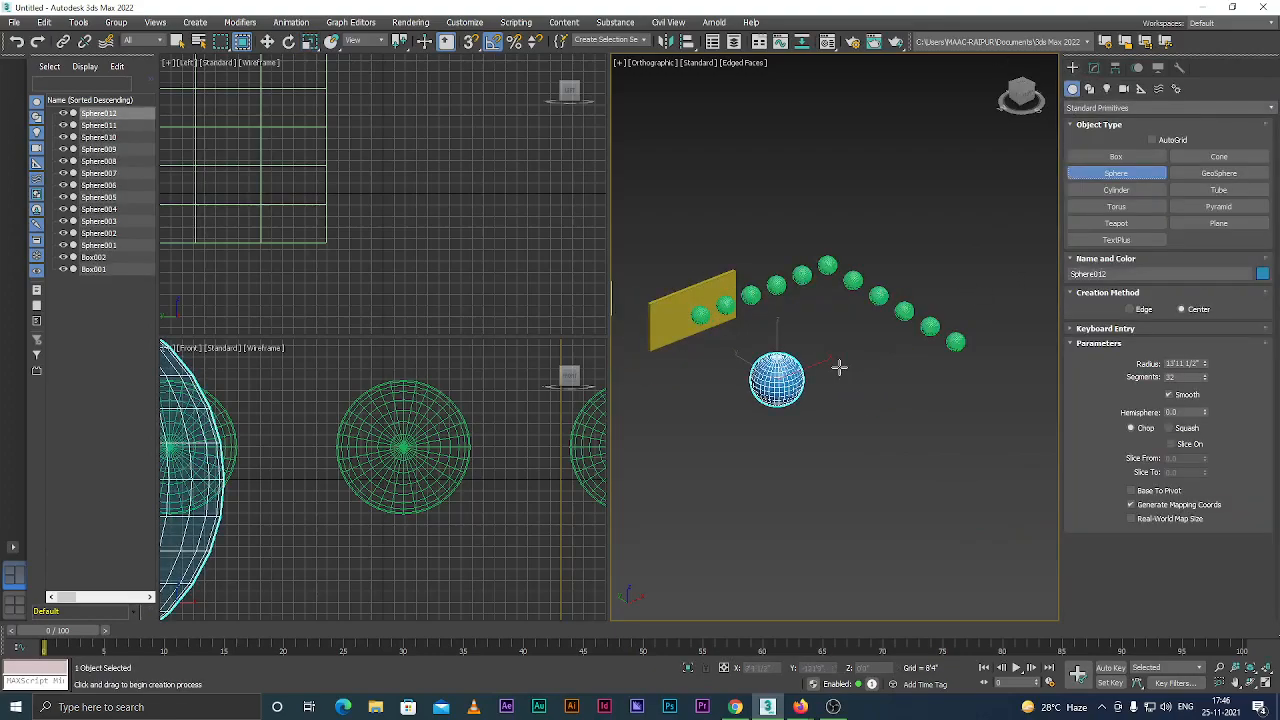
Clone the new blue sphere in the positive X direction as one instance.
key(w)
alt+middle_drag(767, 430, 760, 430)
scroll(817, 374, up, 5)
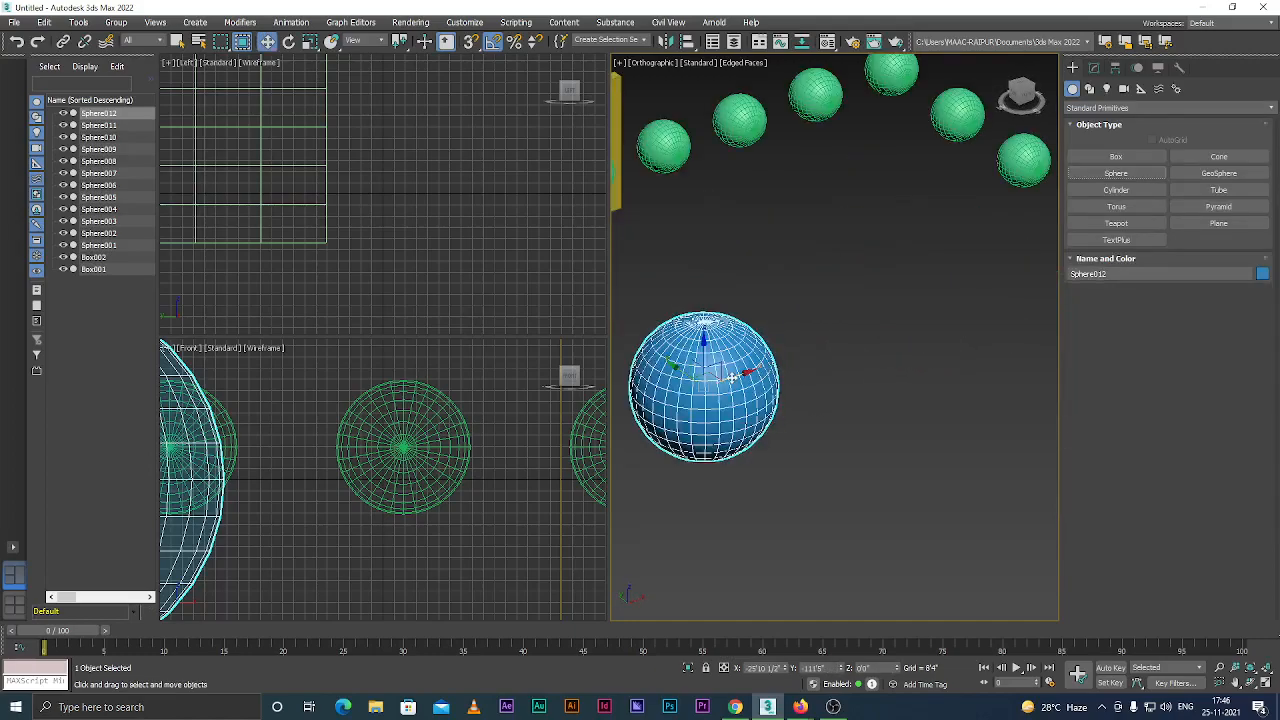
mouse_move(733, 377)
shift+mouse_down()
mouse_move(799, 366)
mouse_move(896, 322)
shift+mouse_up()
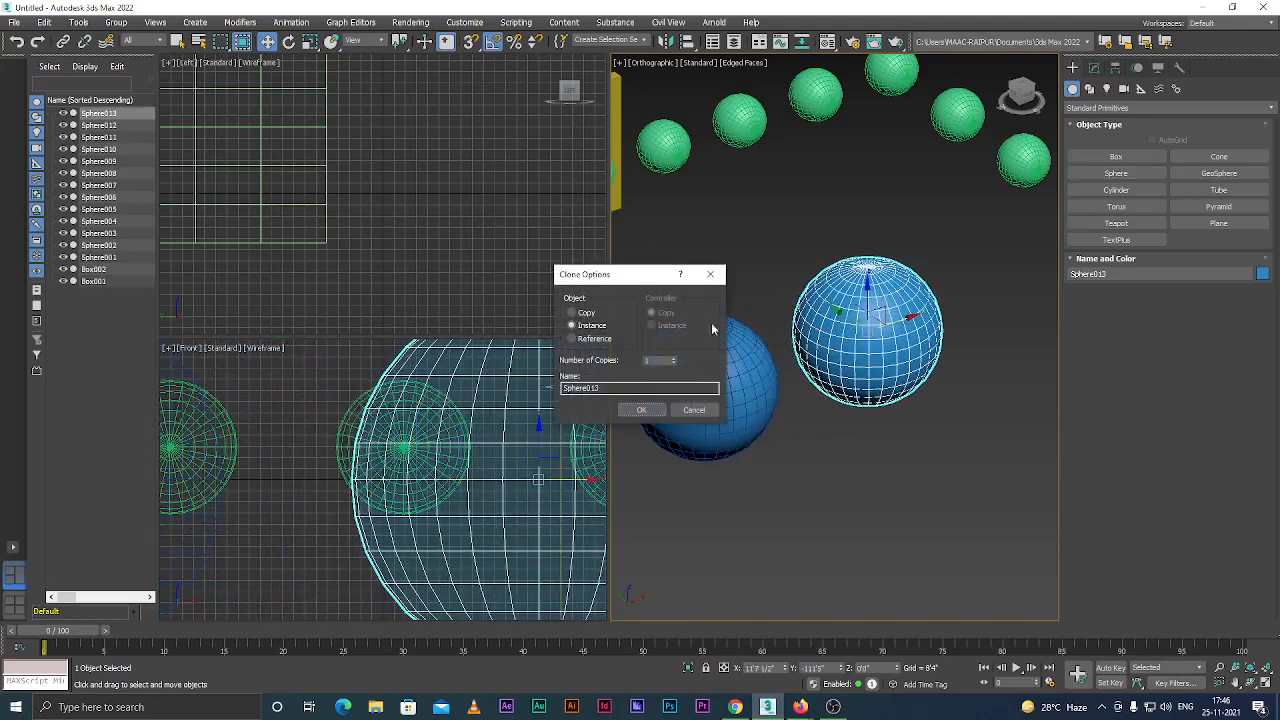
click(641, 409)
Try scaling the cloned blue sphere and the original one along Z, undoing each scale, and clear the selection.
scroll(708, 420, down, 3)
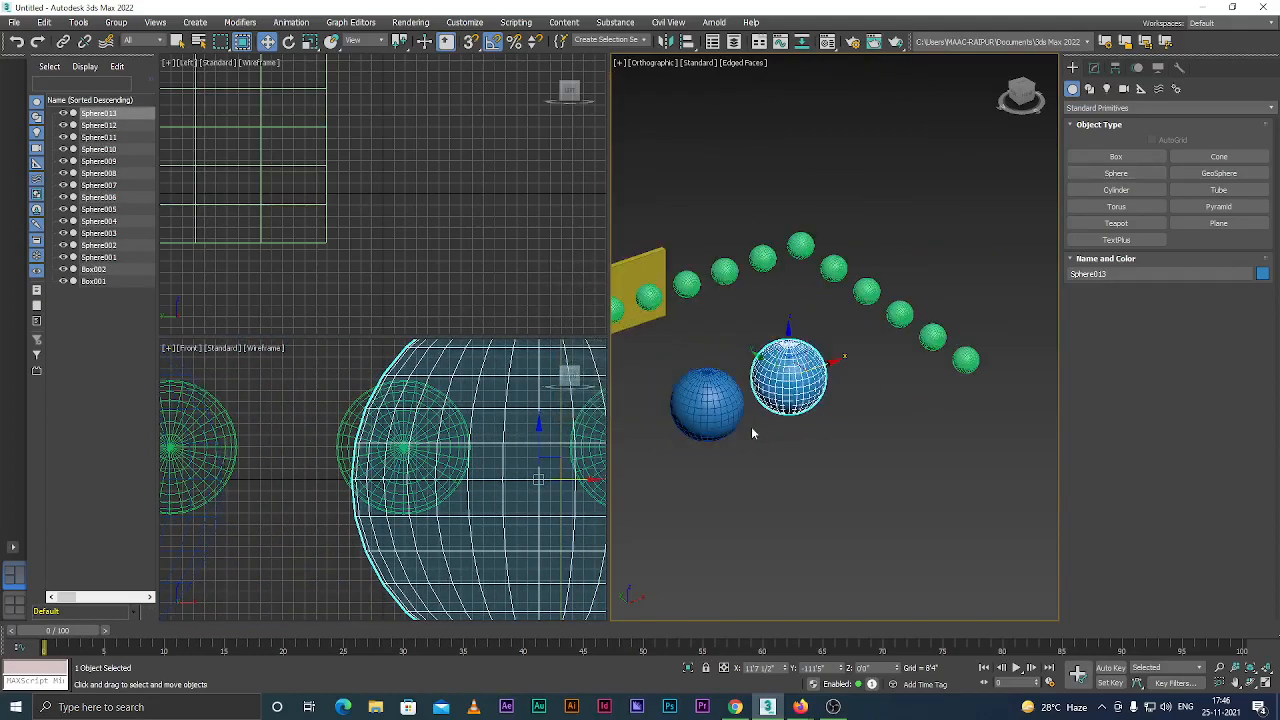
key(r)
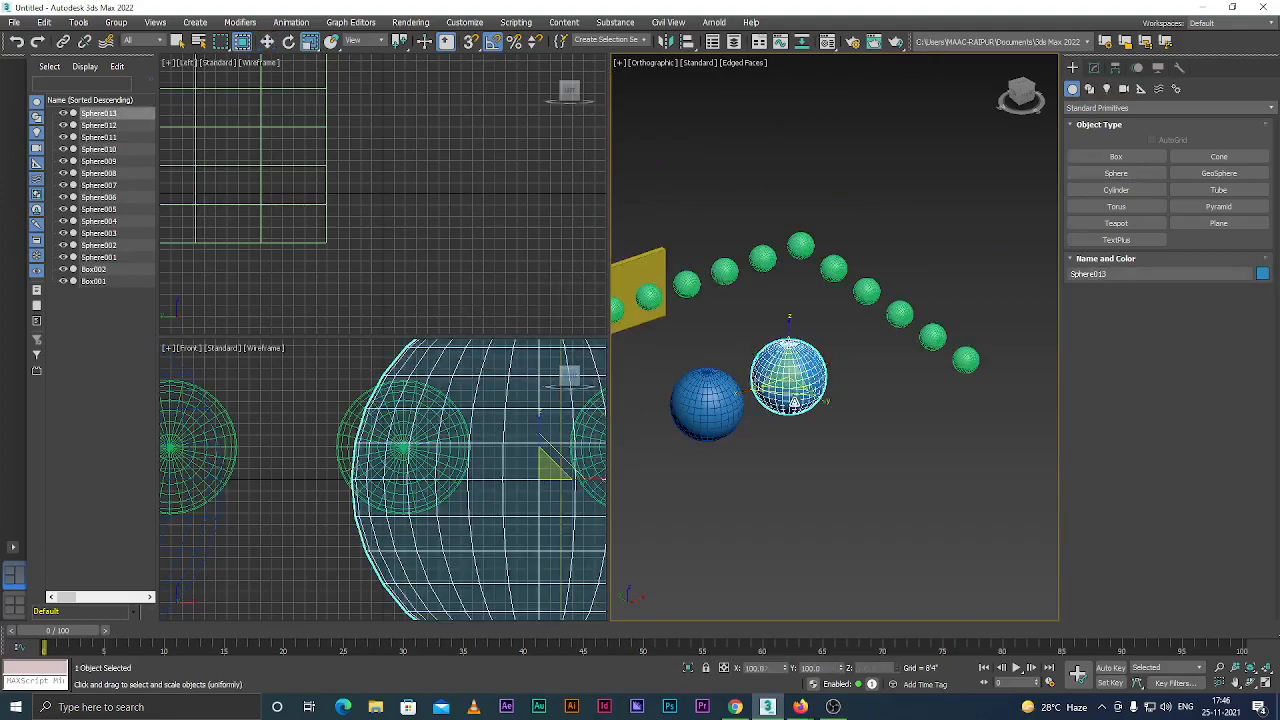
drag(788, 326, 788, 322)
key(ctrl+z)
click(708, 397)
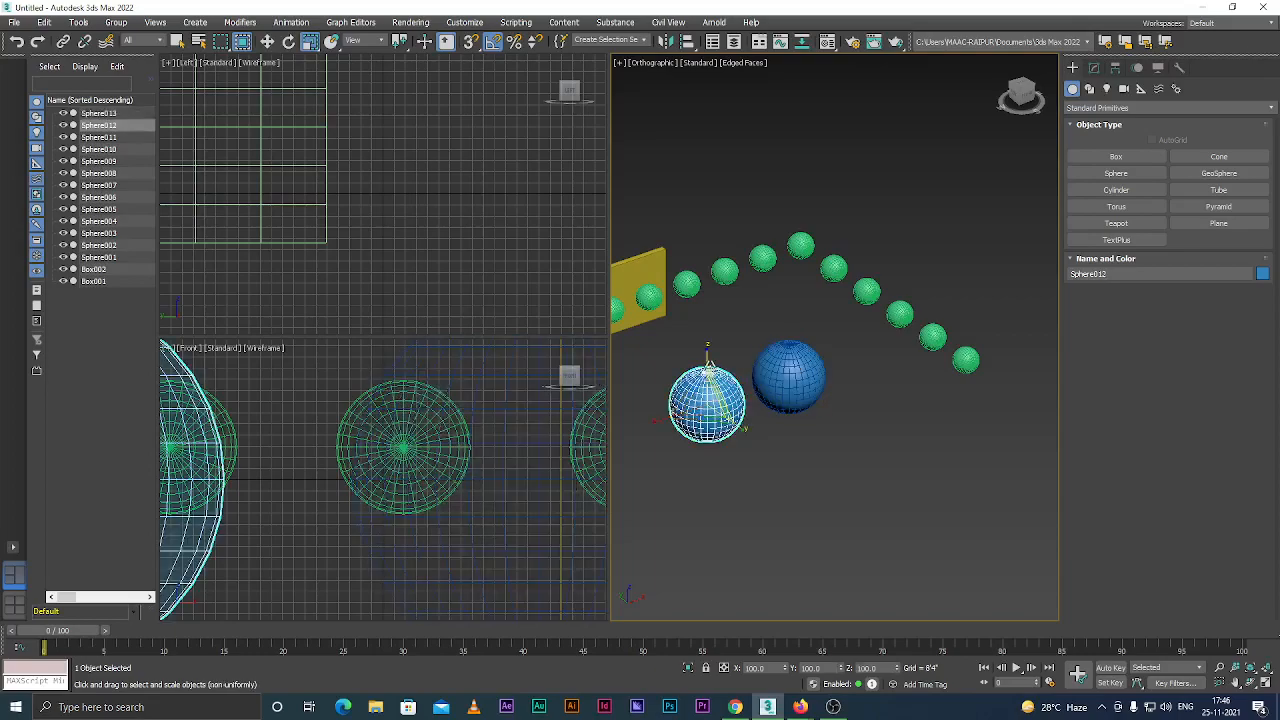
mouse_move(707, 358)
mouse_down()
mouse_move(707, 372)
mouse_move(707, 358)
mouse_up()
key(ctrl+z)
key(ctrl+z)
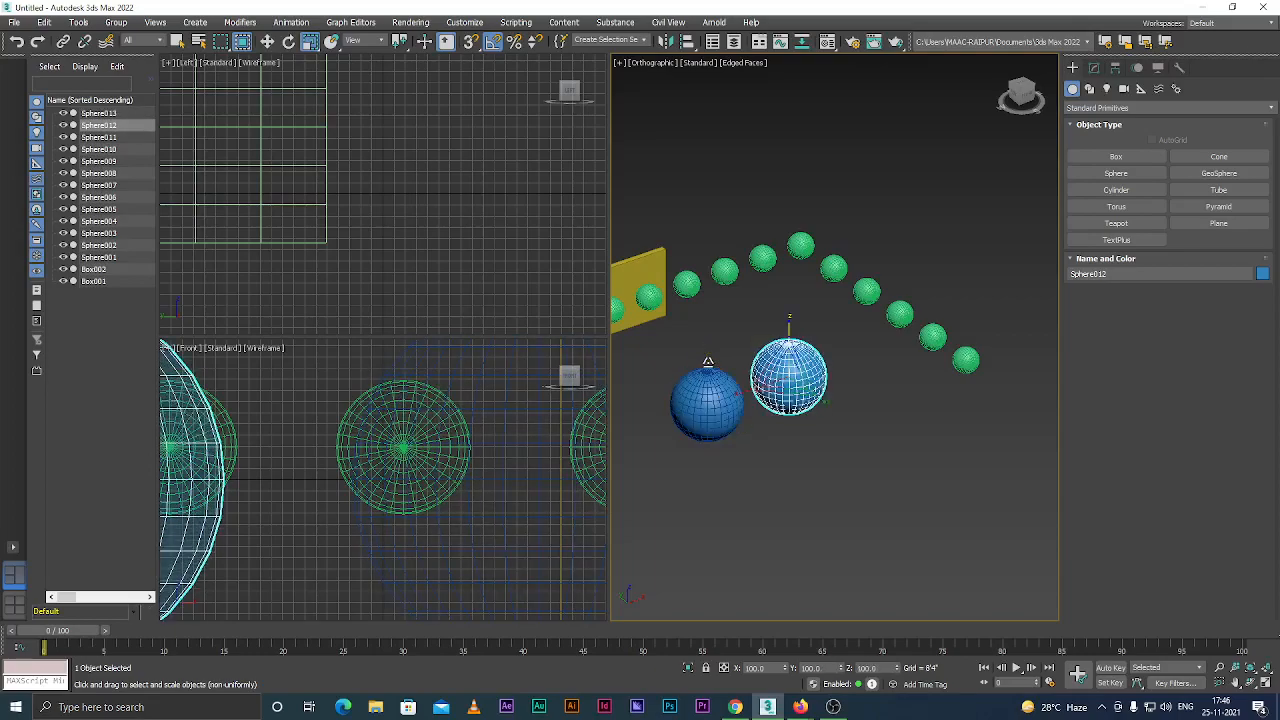
click(731, 331)
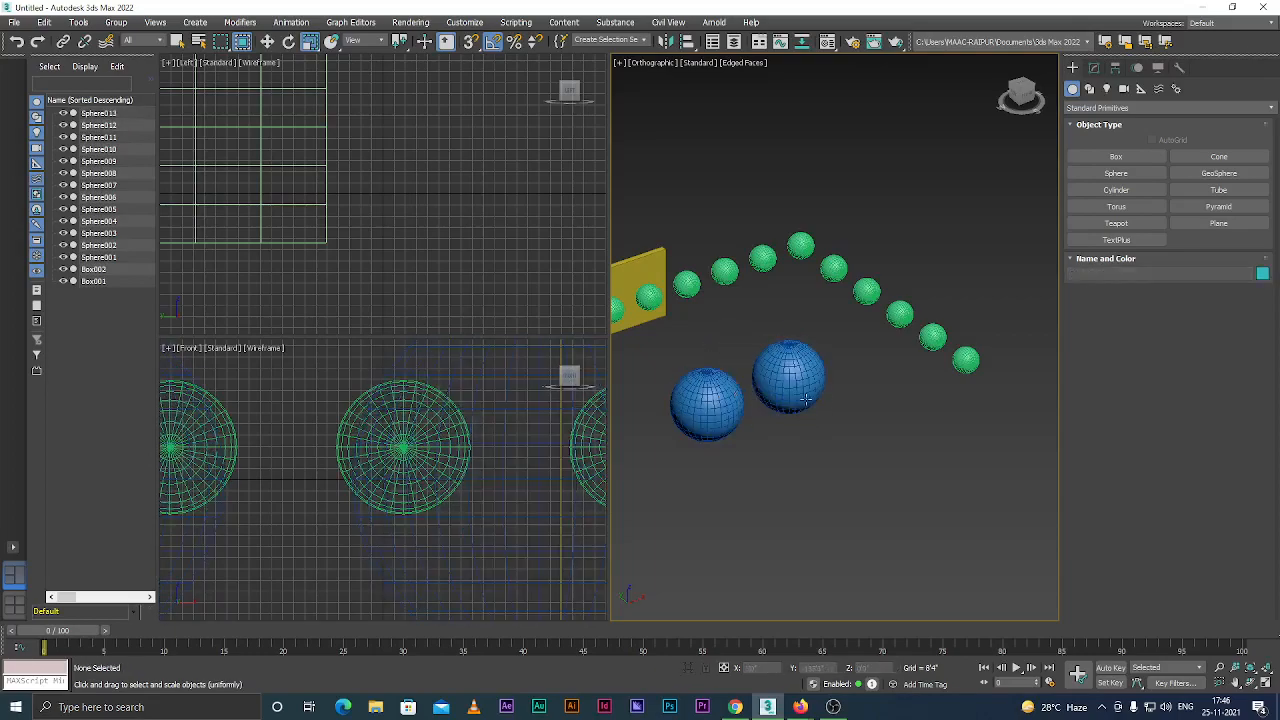
Convert the original blue sphere to an Editable Poly.
click(716, 398)
right_click(718, 403)
mouse_move(786, 523)
click(850, 540)
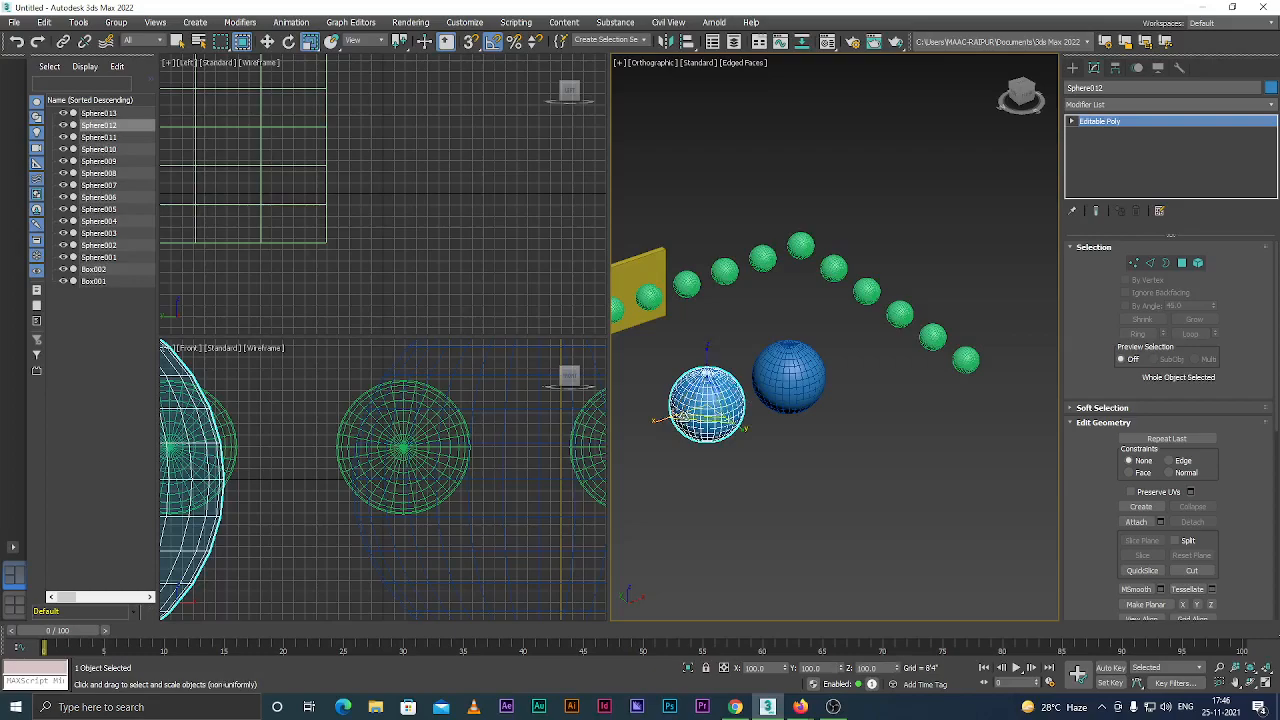
Clone the converted blue sphere in the negative X direction as one instance, and clear the selection.
key(w)
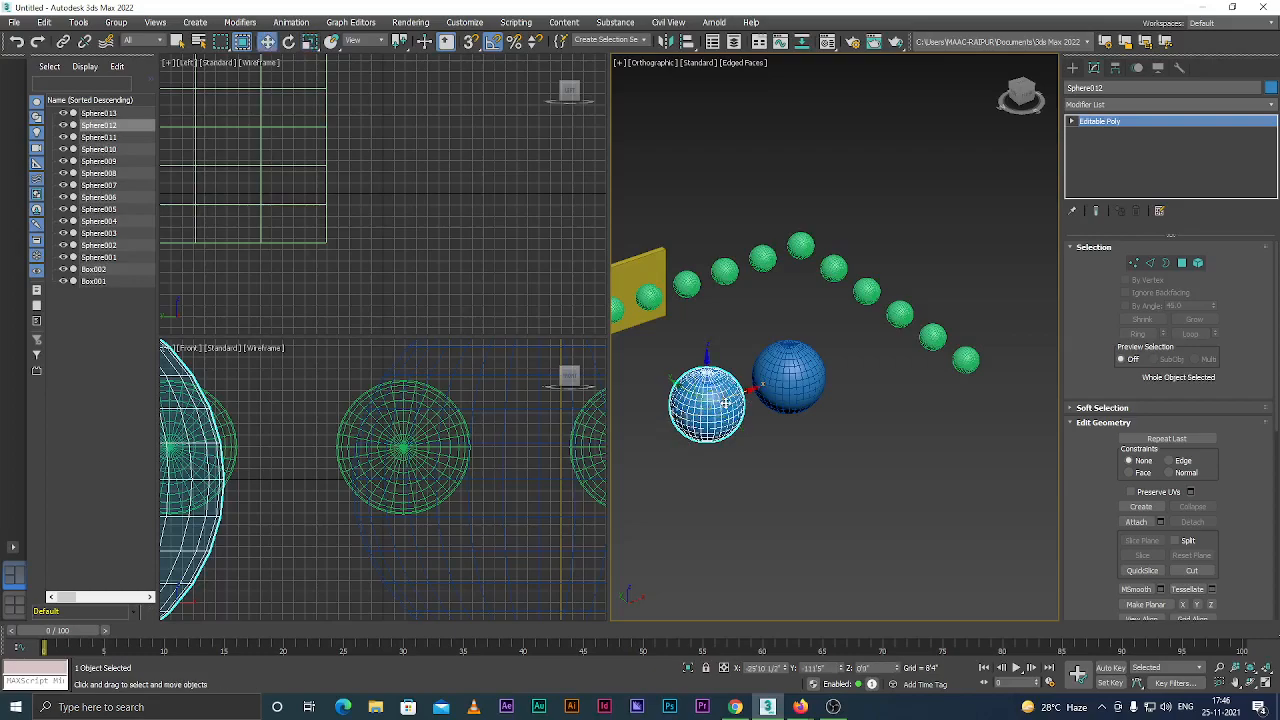
shift+drag(674, 432, 611, 459)
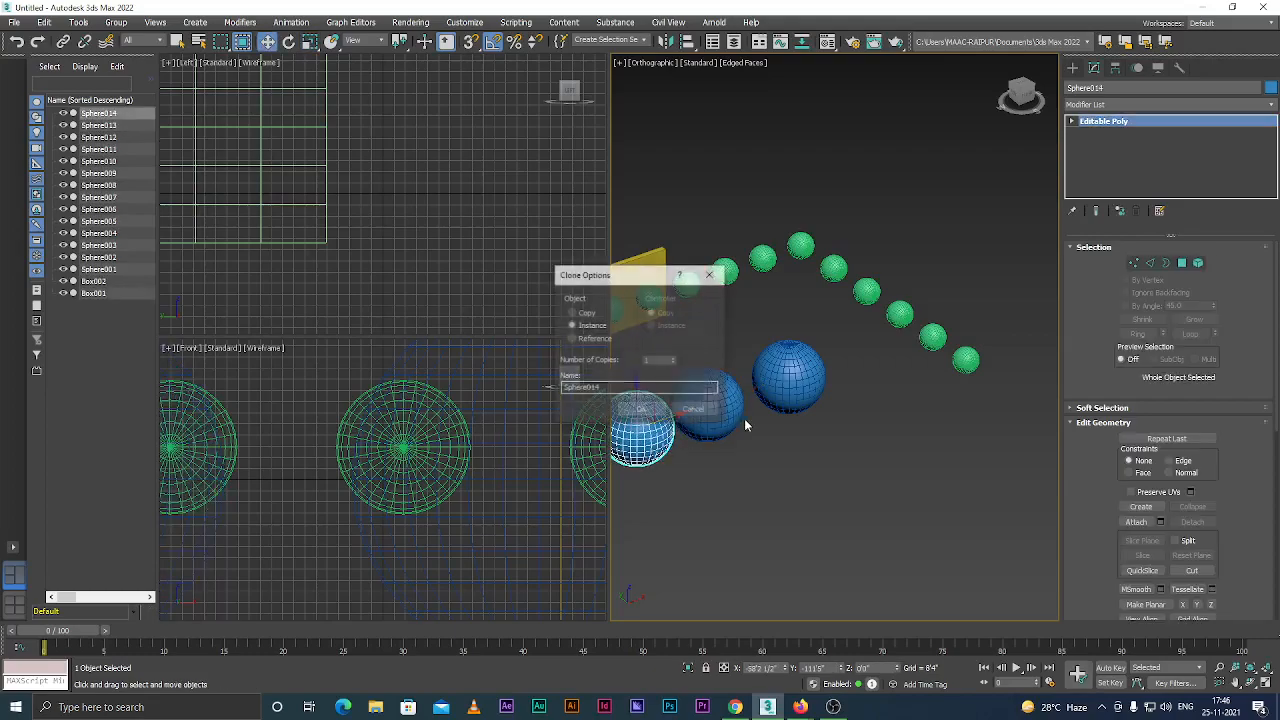
click(641, 408)
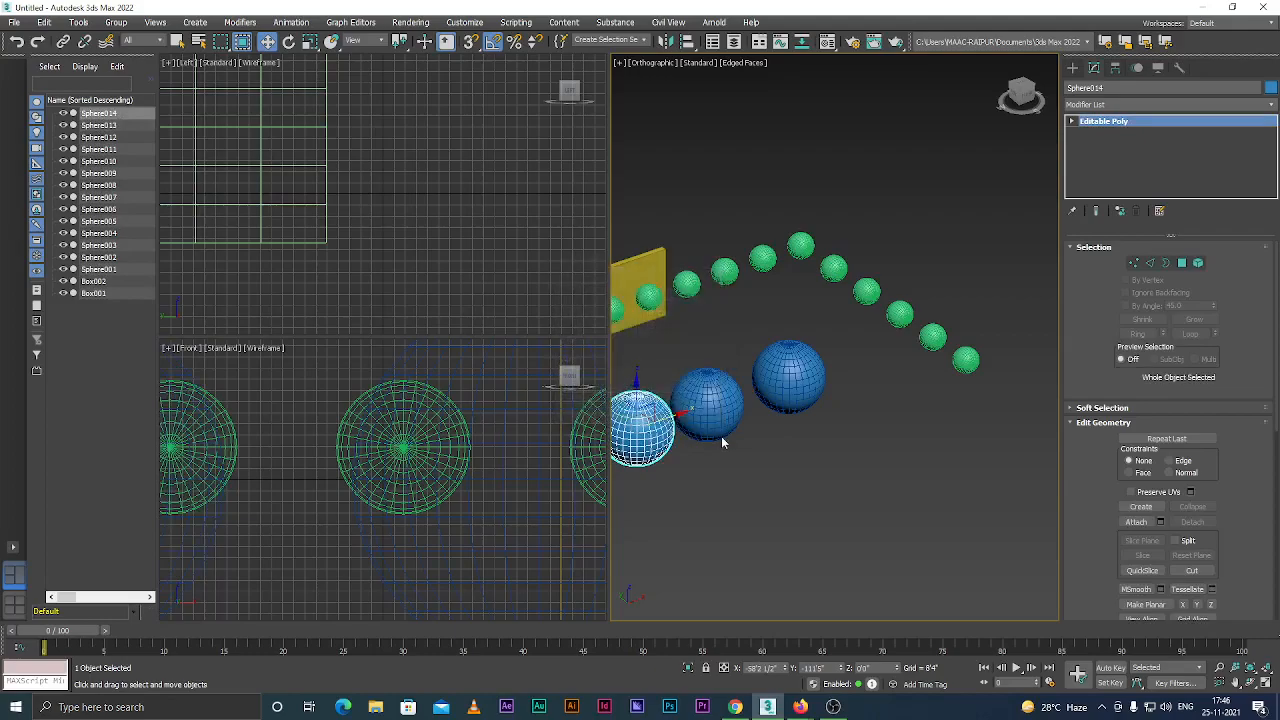
scroll(721, 436, down, 4)
click(755, 465)
Try scaling the middle blue sphere and its negative X clone along Z, undoing each scale, and clear the selection.
scroll(722, 452, up, 8)
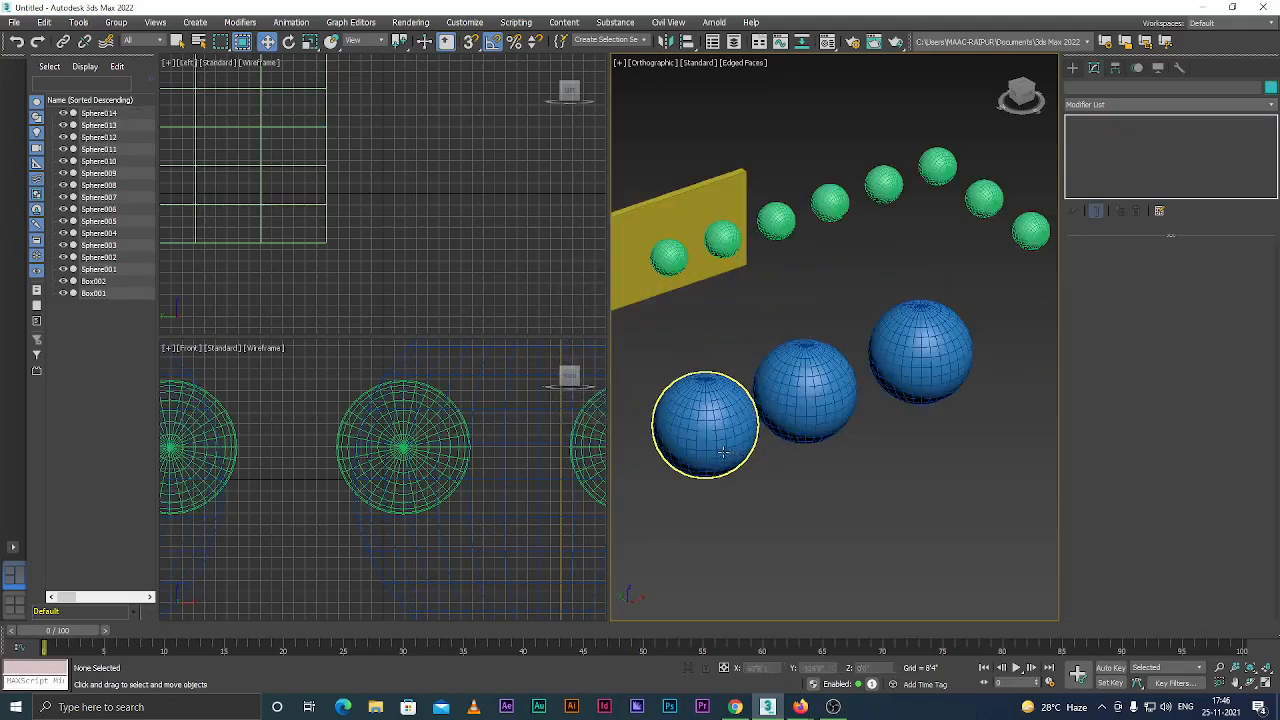
click(805, 405)
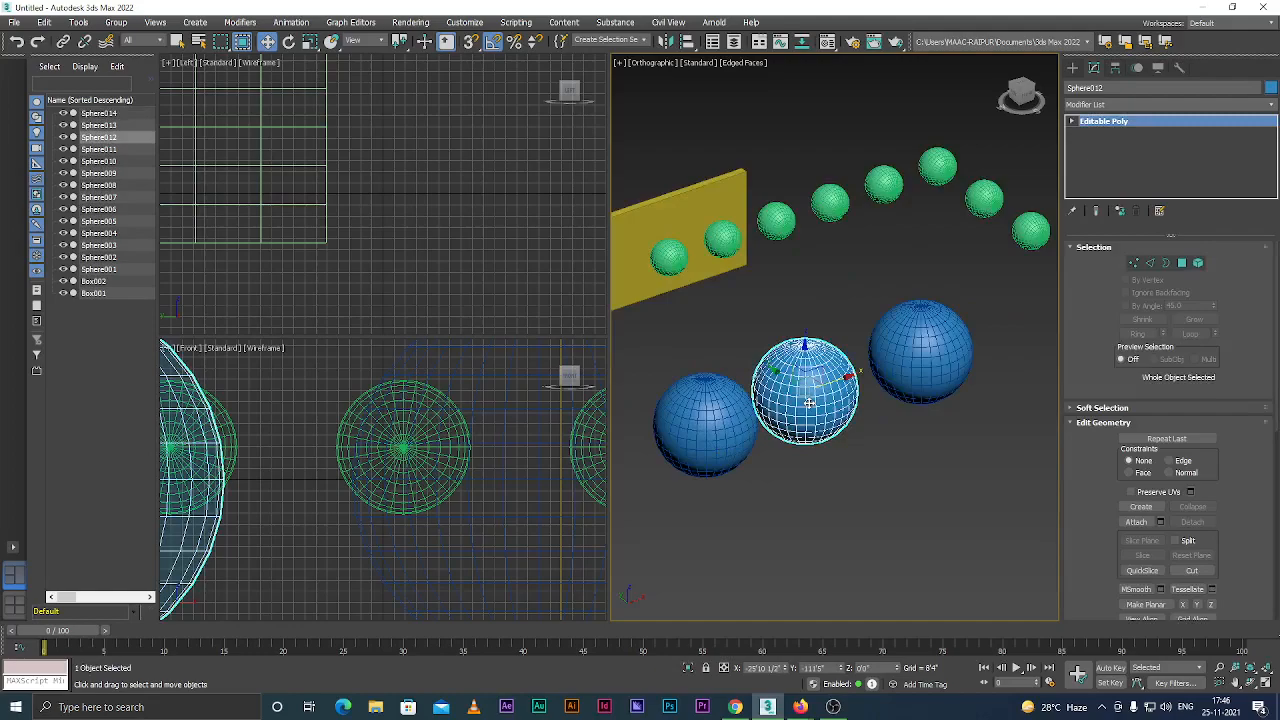
key(r)
drag(805, 356, 805, 362)
key(ctrl+z)
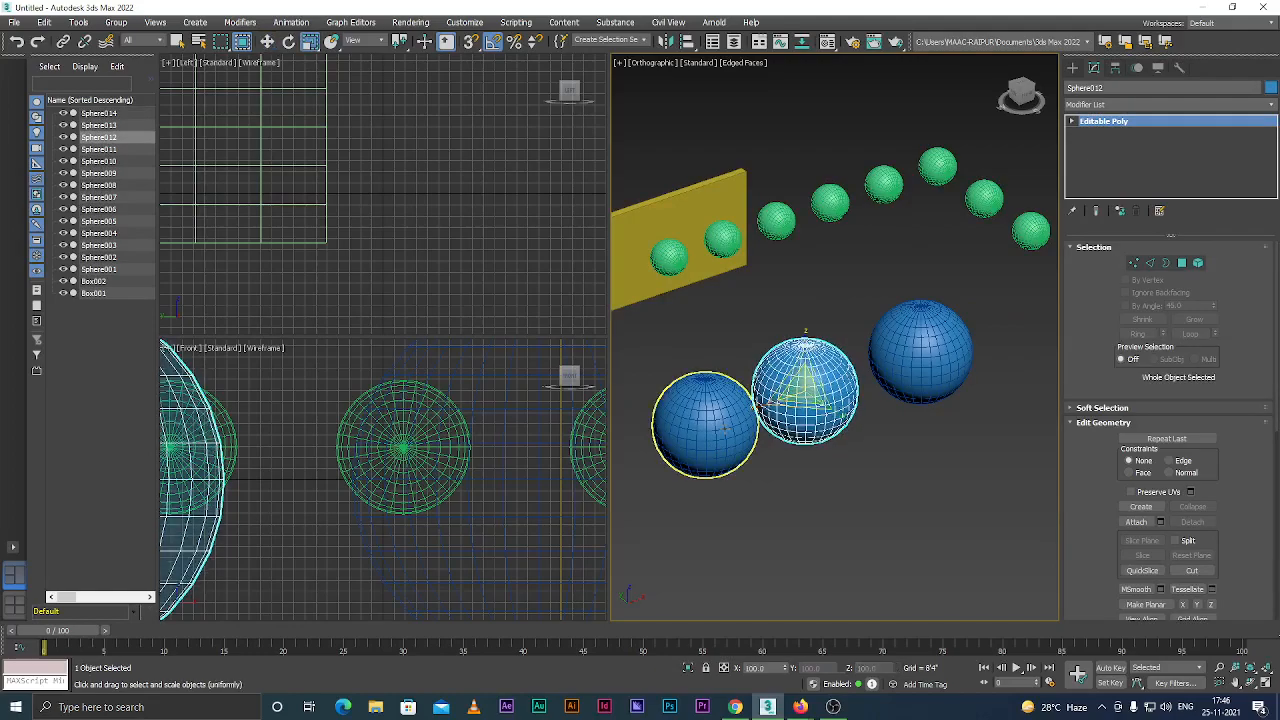
click(717, 410)
drag(705, 384, 704, 390)
key(ctrl+z)
key(ctrl+z)
scroll(740, 449, down, 3)
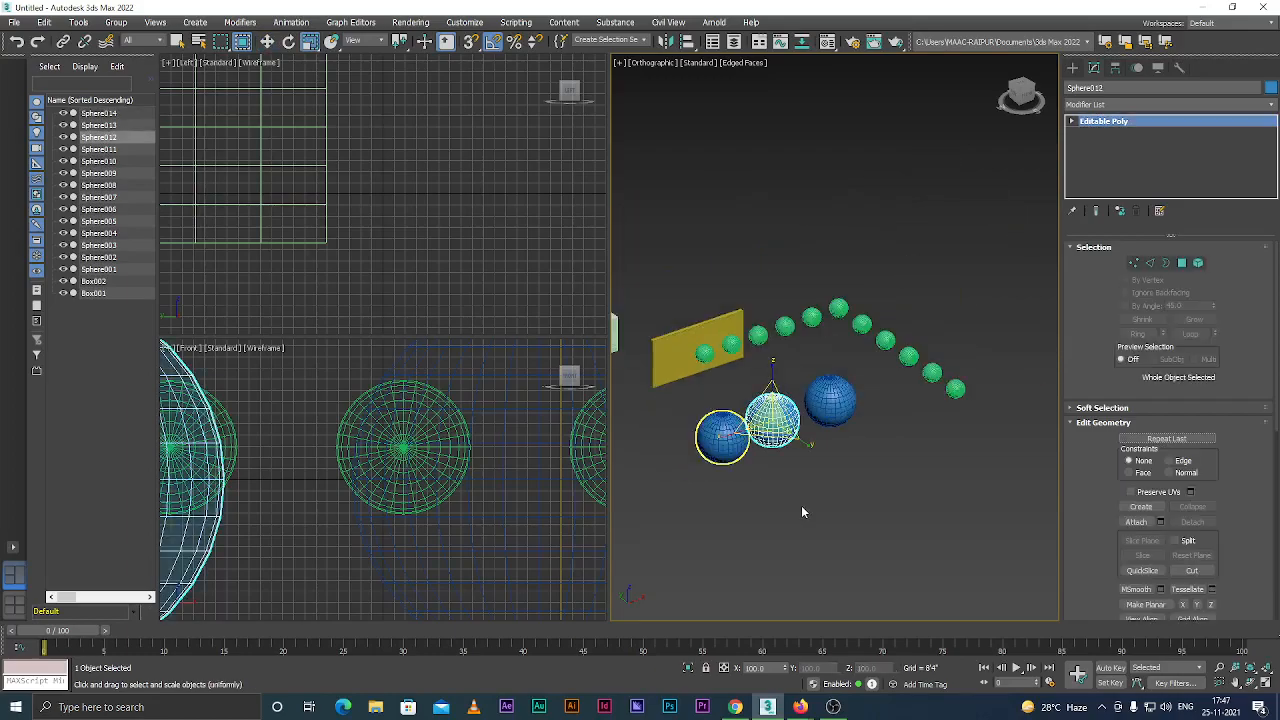
click(801, 505)
scroll(752, 432, up, 4)
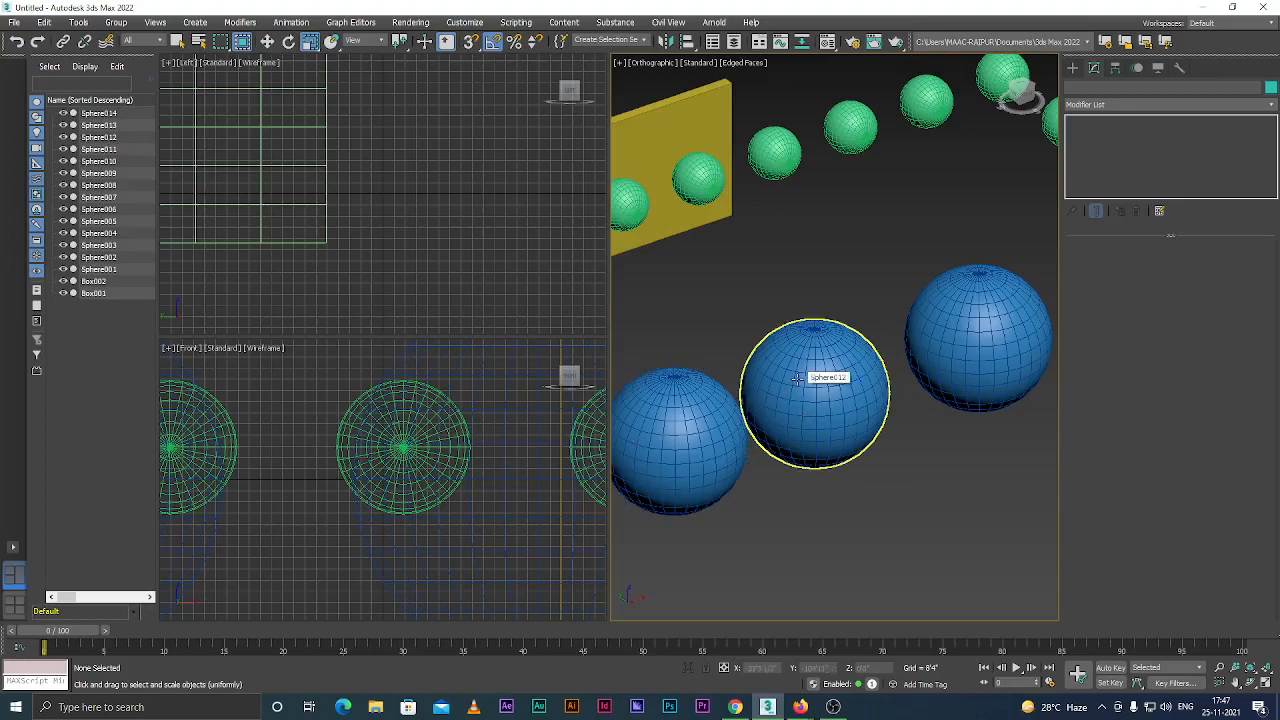
scroll(788, 390, down, 2)
scroll(770, 410, up, 4)
scroll(730, 433, down, 3)
scroll(731, 432, down, 2)
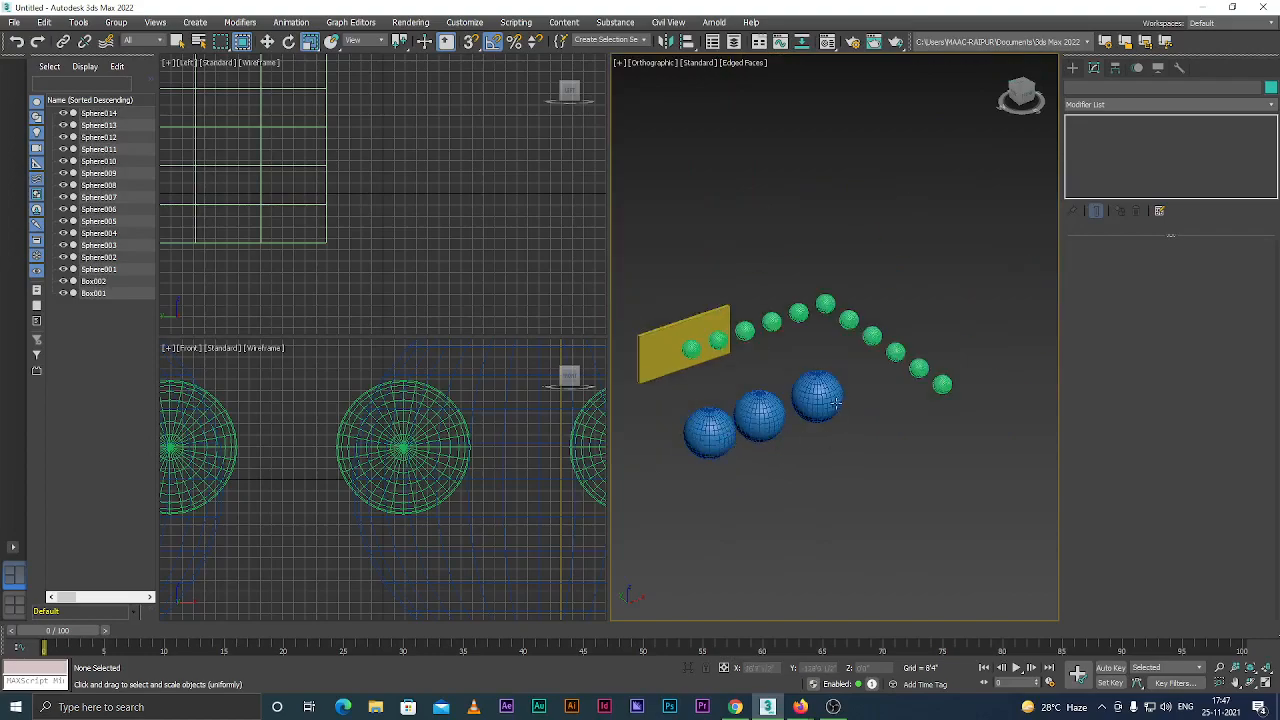
scroll(805, 400, up, 4)
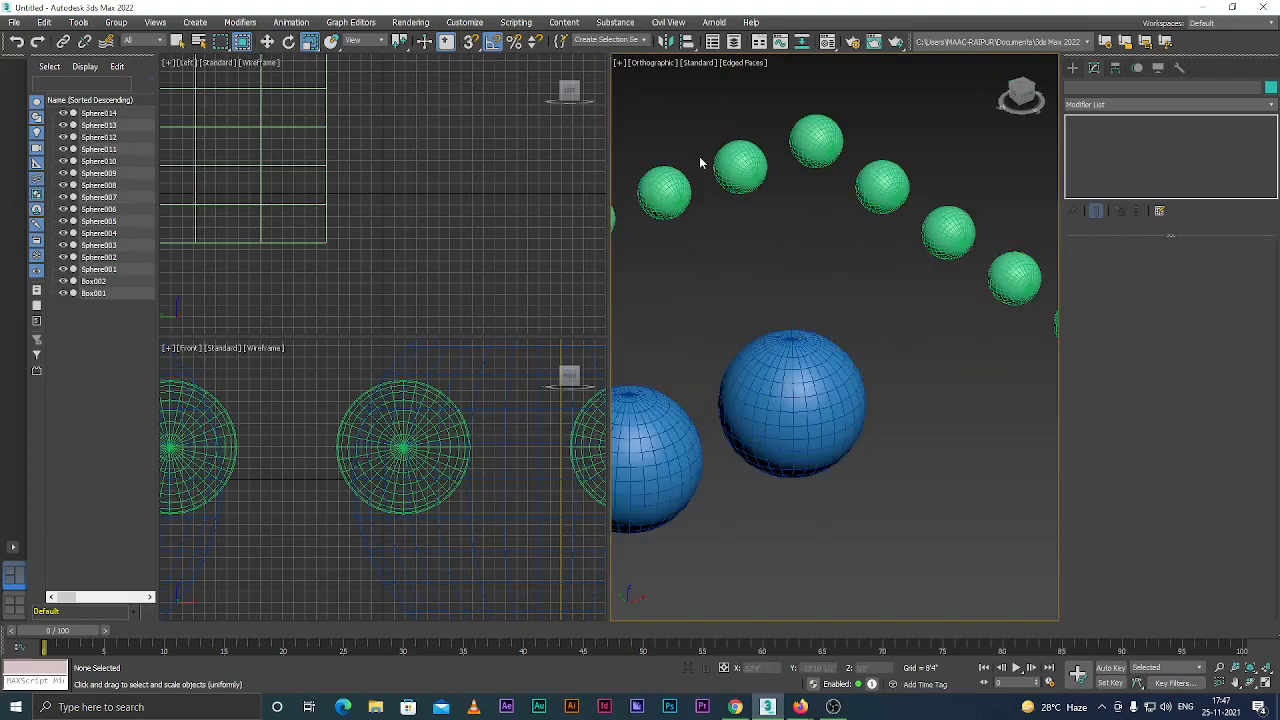
click(465, 22)
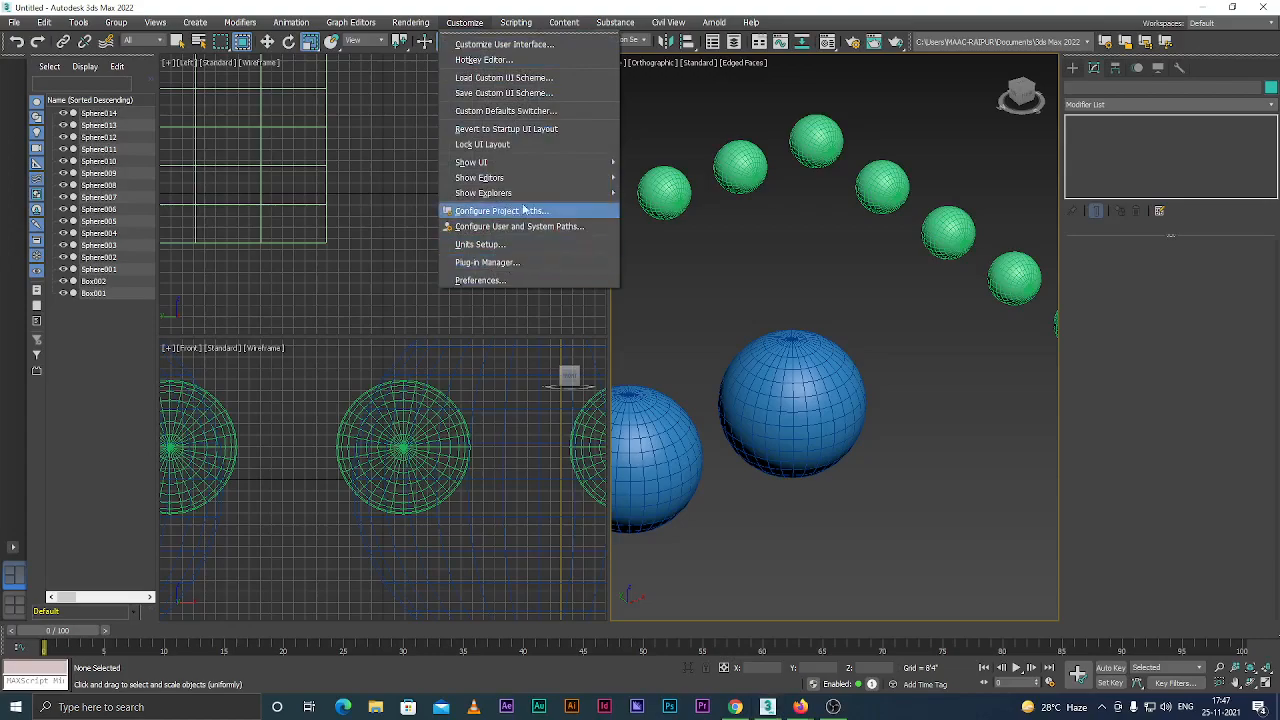
mouse_move(587, 177)
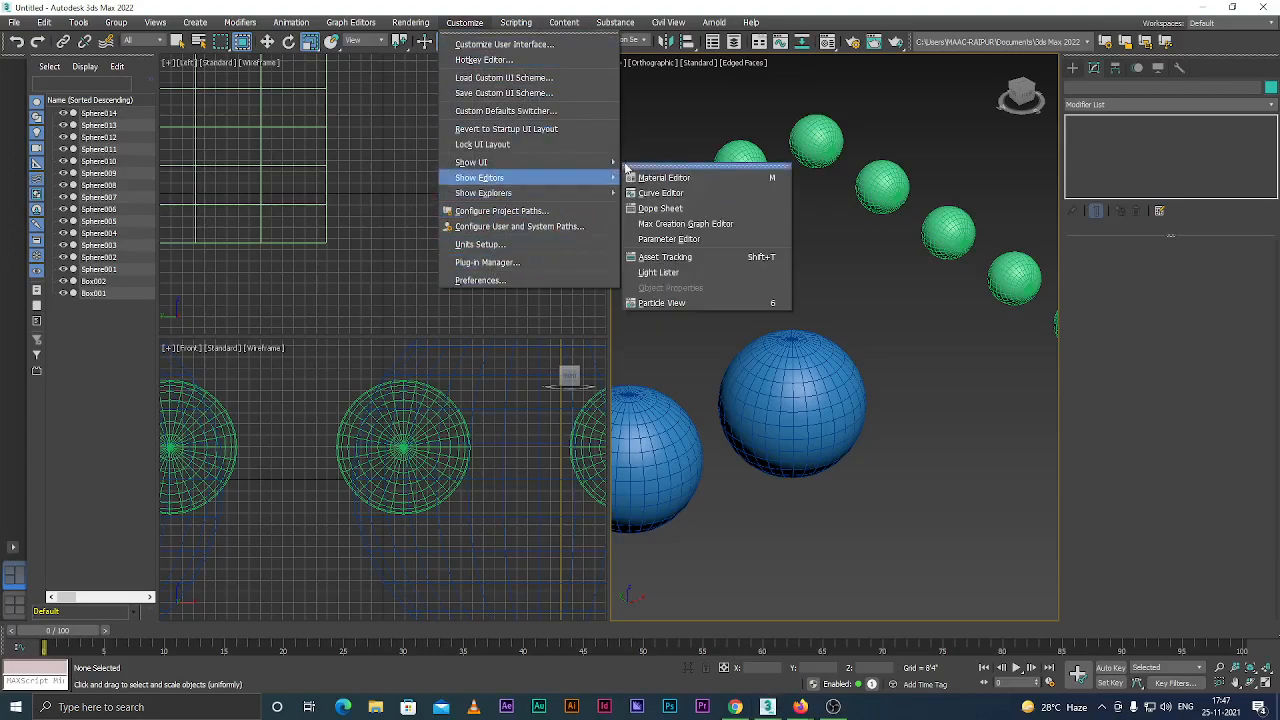
click(466, 26)
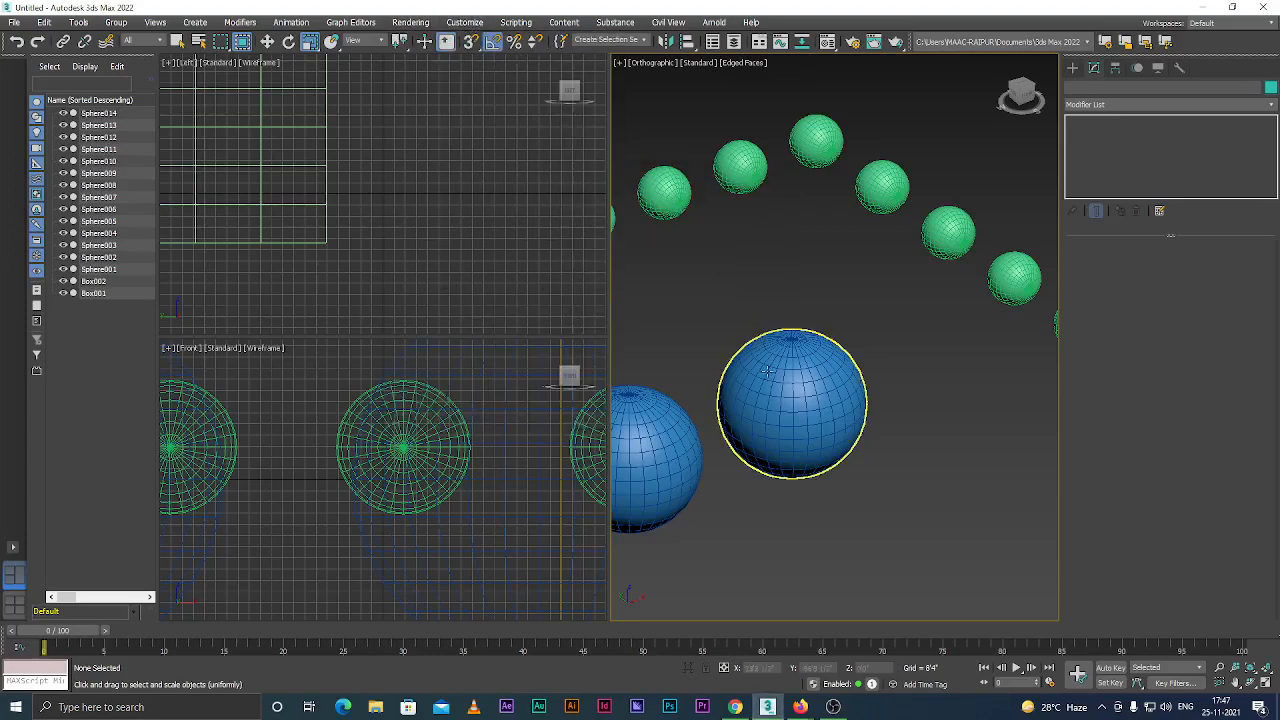
scroll(760, 362, down, 5)
scroll(689, 449, up, 5)
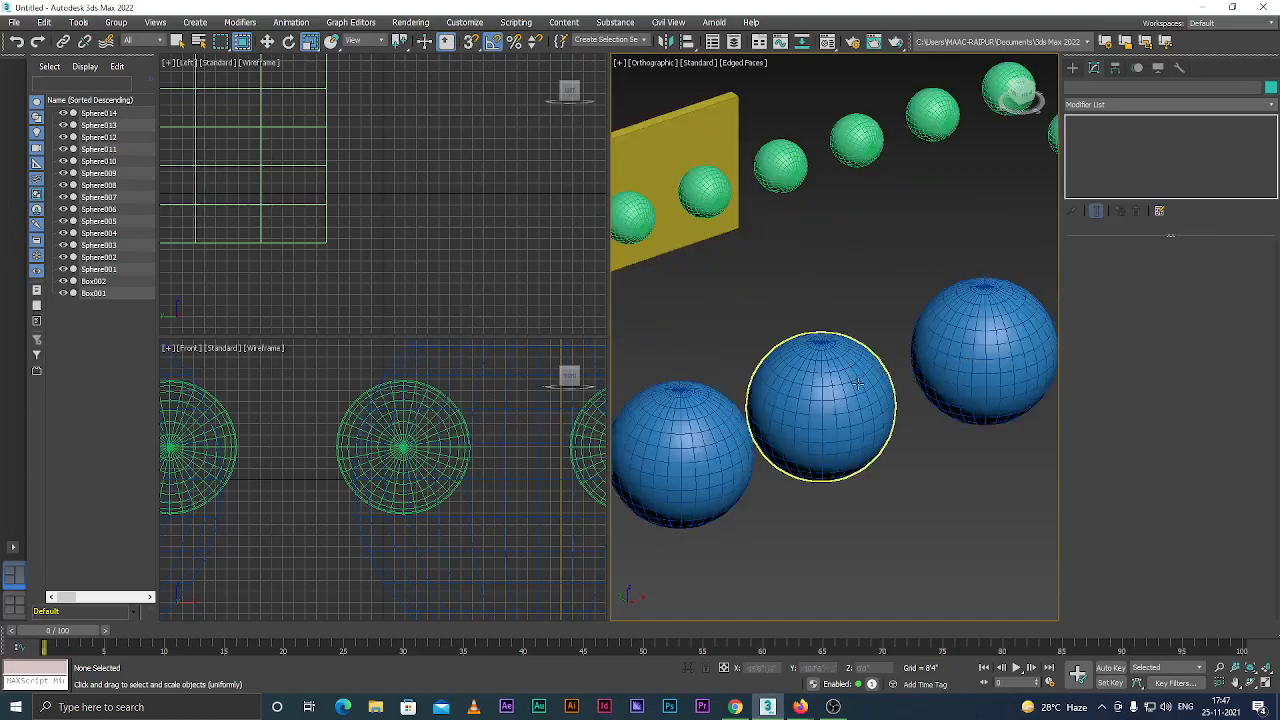
scroll(856, 385, down, 3)
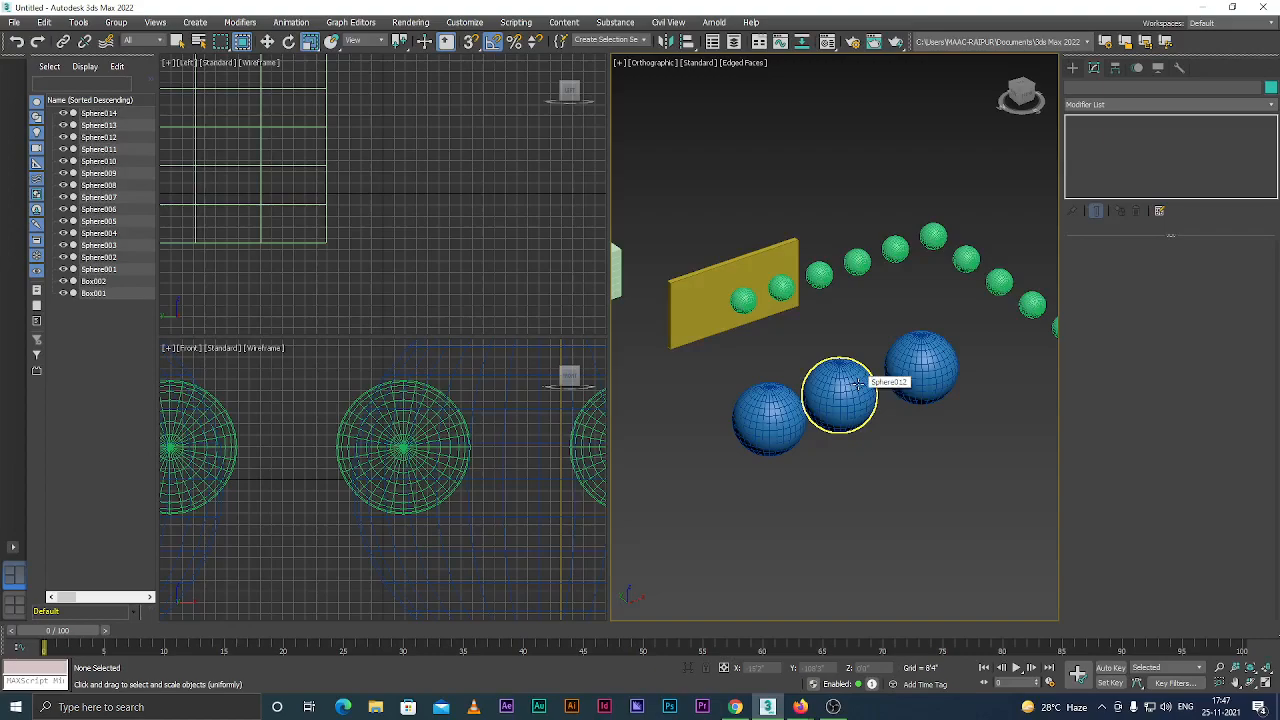
scroll(810, 410, down, 3)
scroll(825, 400, up, 4)
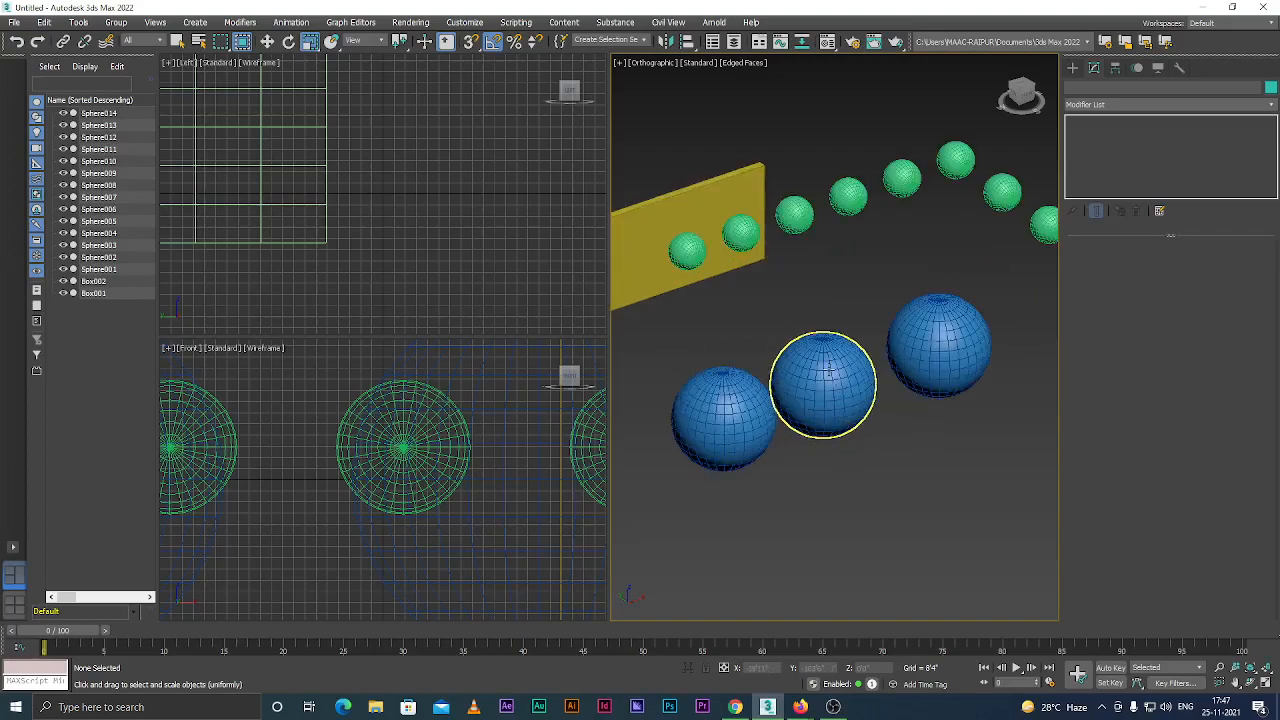
Select the middle blue sphere and try to move it along Y.
click(829, 418)
key(w)
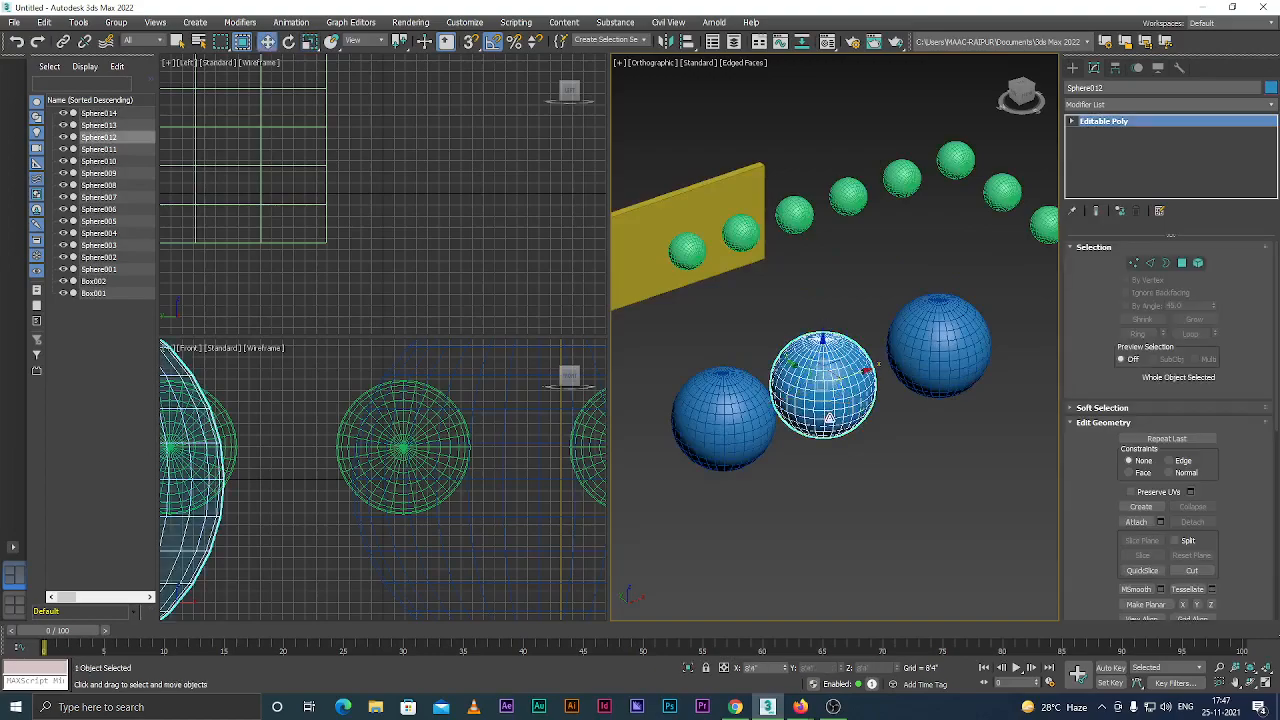
mouse_move(806, 372)
mouse_down()
mouse_move(820, 383)
mouse_move(789, 361)
mouse_up()
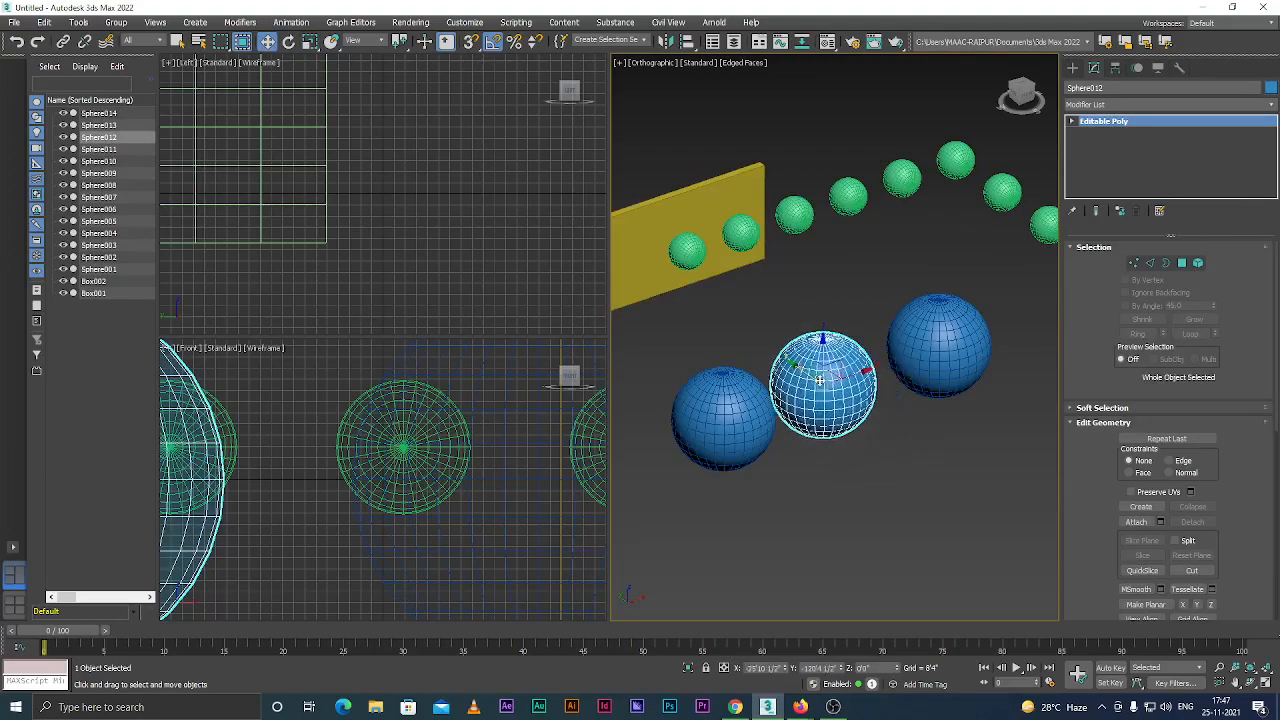
Enter polygon editing on the middle blue sphere, try moving one polygon on its front, and undo the move.
click(1181, 262)
scroll(812, 390, up, 4)
click(862, 370)
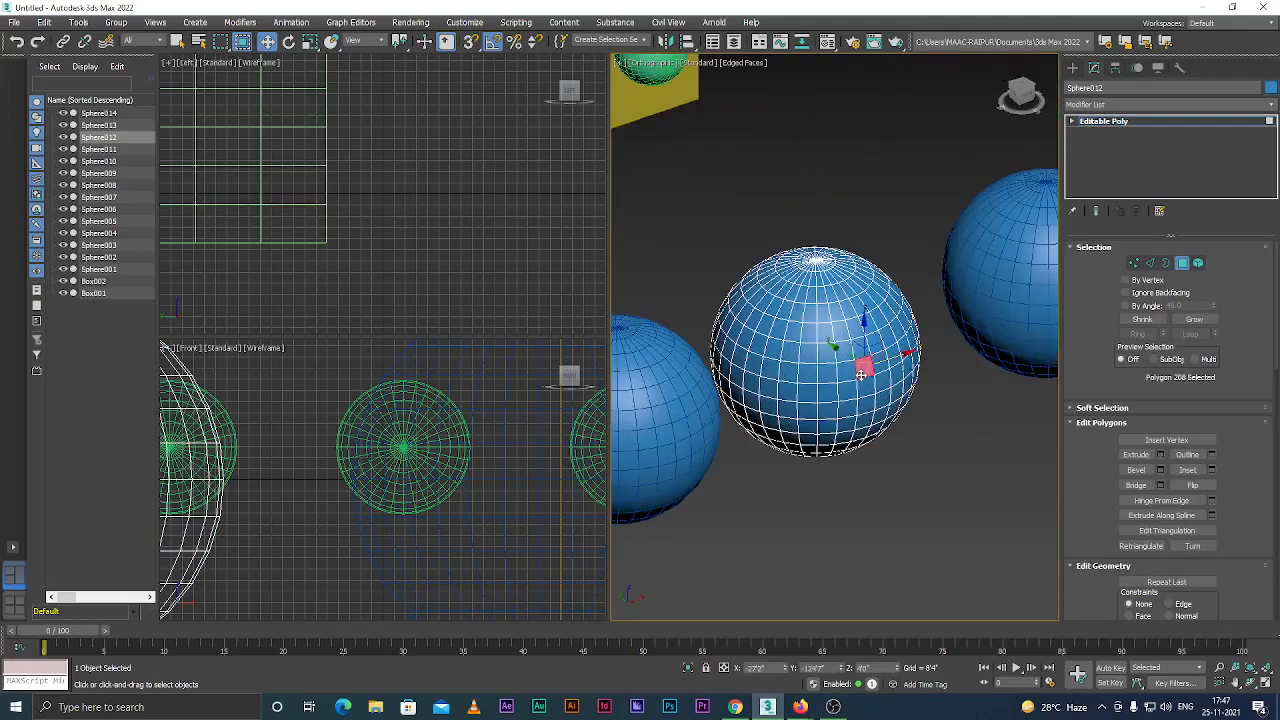
drag(850, 360, 880, 381)
key(ctrl+z)
scroll(801, 368, down, 5)
click(844, 414)
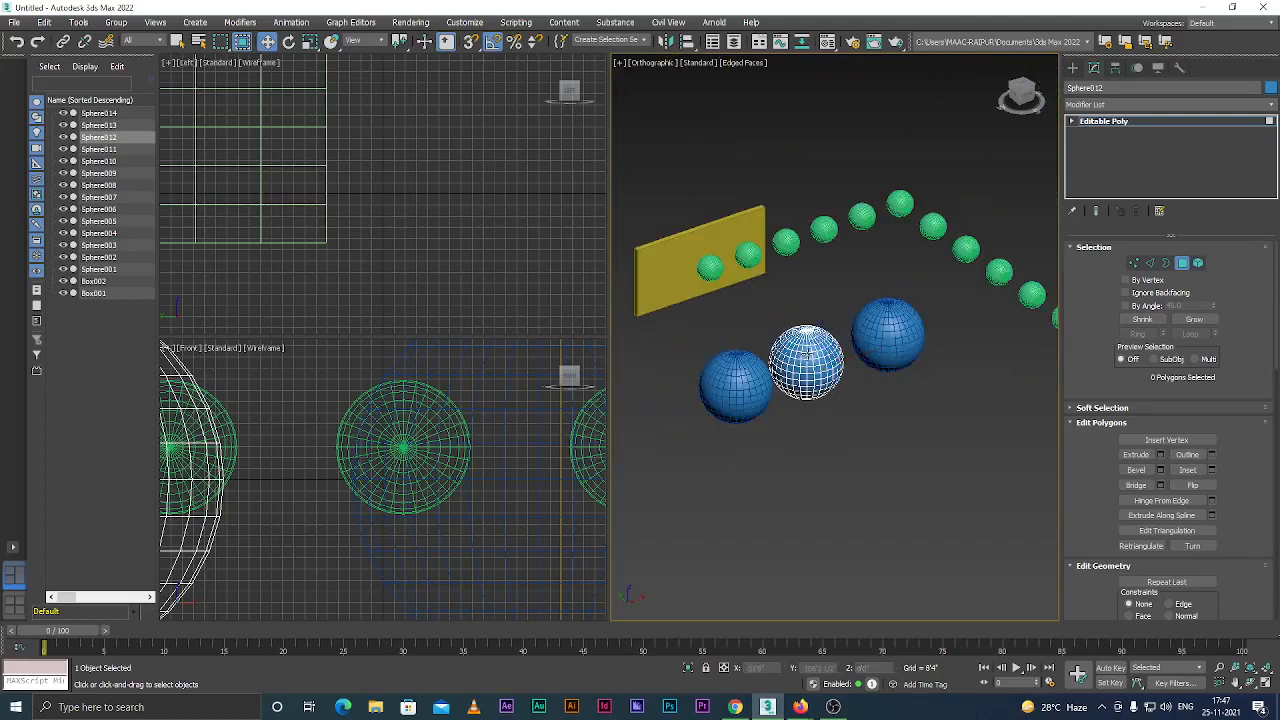
Examine the three blue spheres up close and together with the row of green spheres.
scroll(806, 353, up, 3)
scroll(795, 348, down, 5)
scroll(784, 364, up, 5)
scroll(812, 350, up, 2)
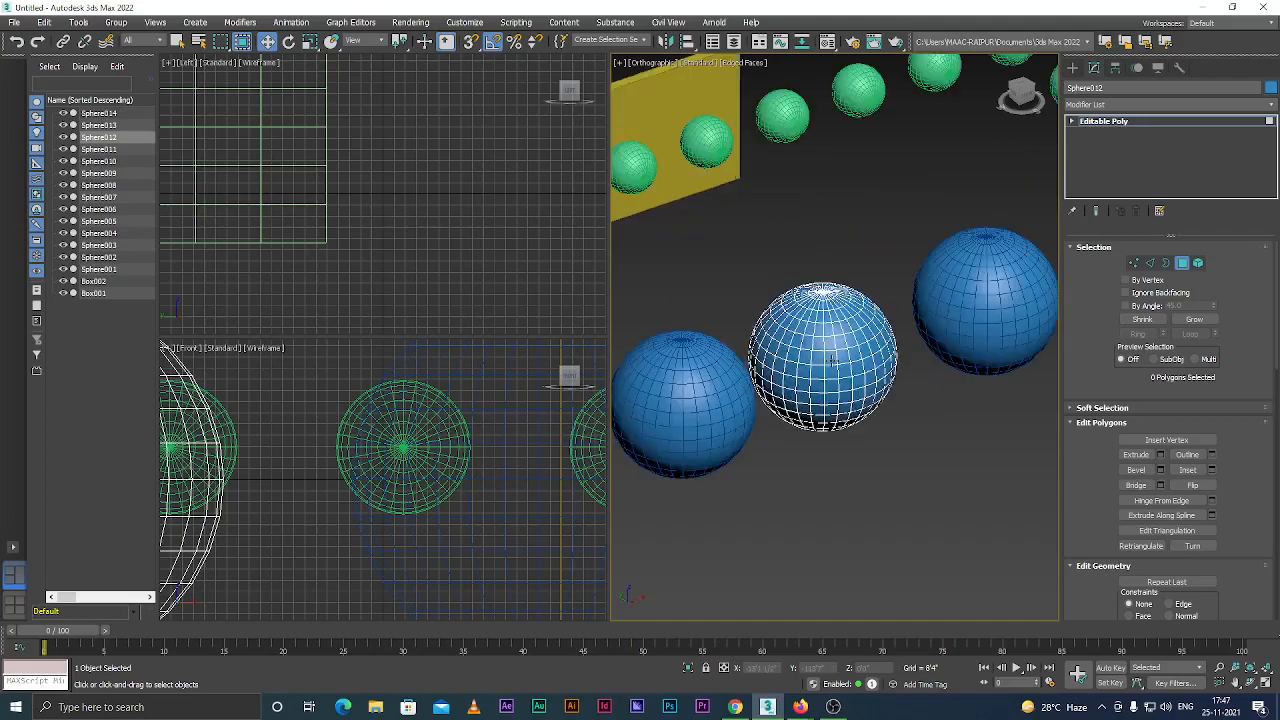
scroll(815, 345, down, 5)
scroll(805, 350, up, 6)
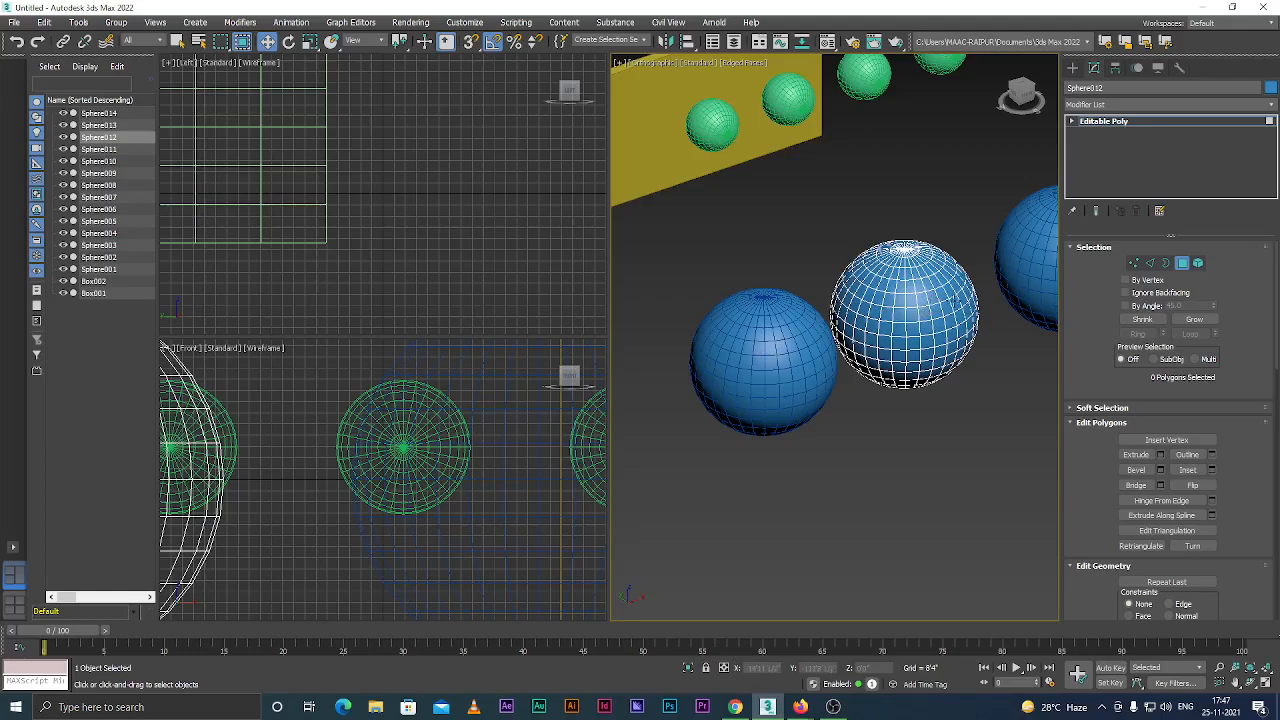
scroll(906, 310, down, 5)
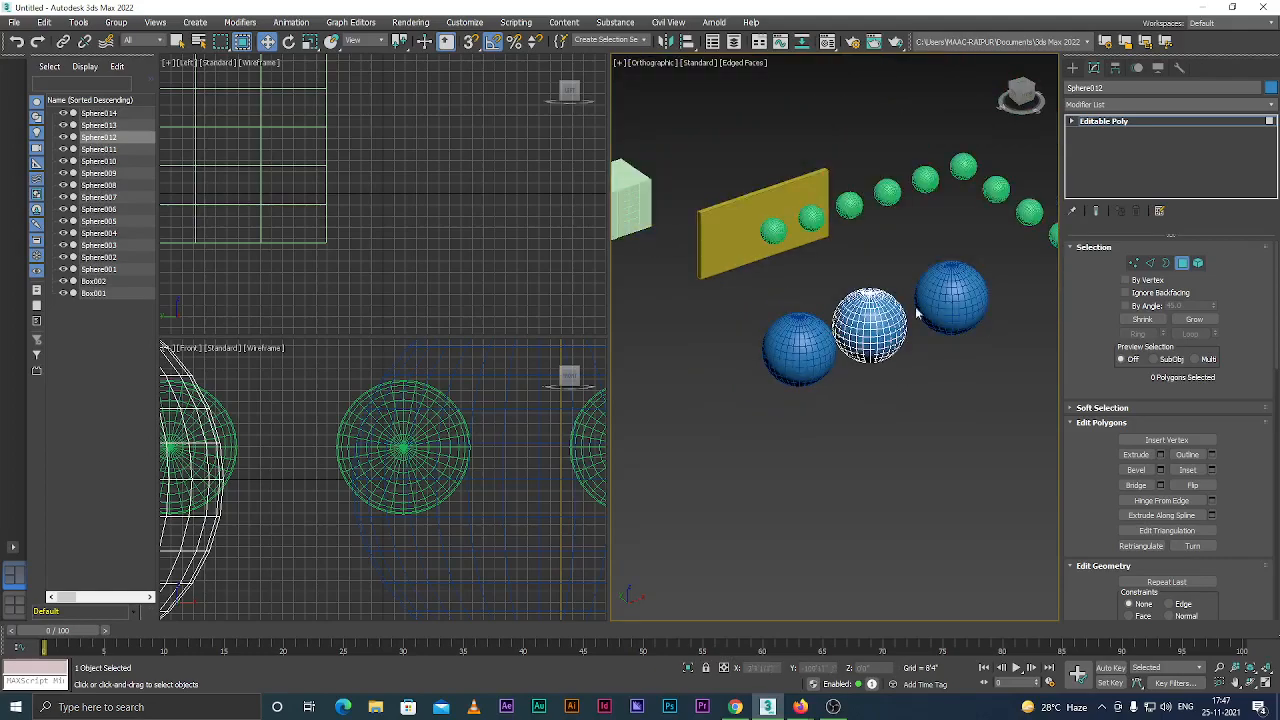
scroll(948, 312, up, 2)
scroll(858, 327, up, 3)
scroll(841, 338, up, 2)
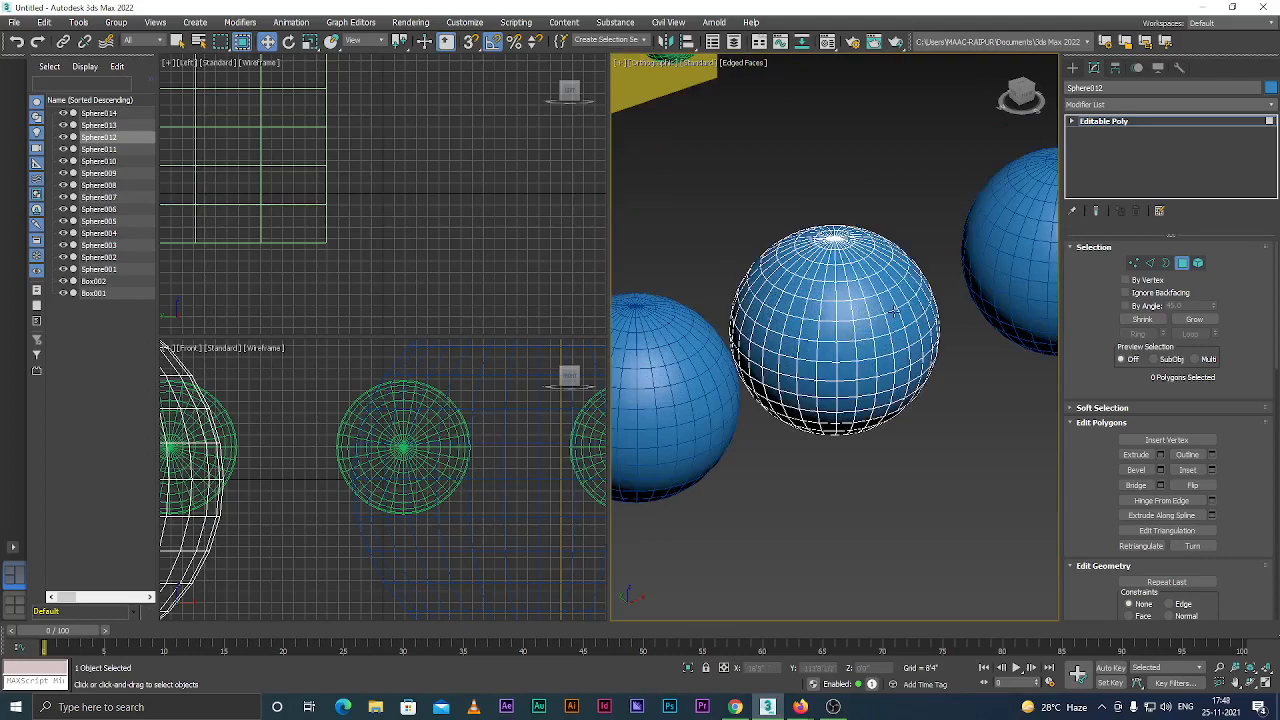
scroll(627, 391, down, 4)
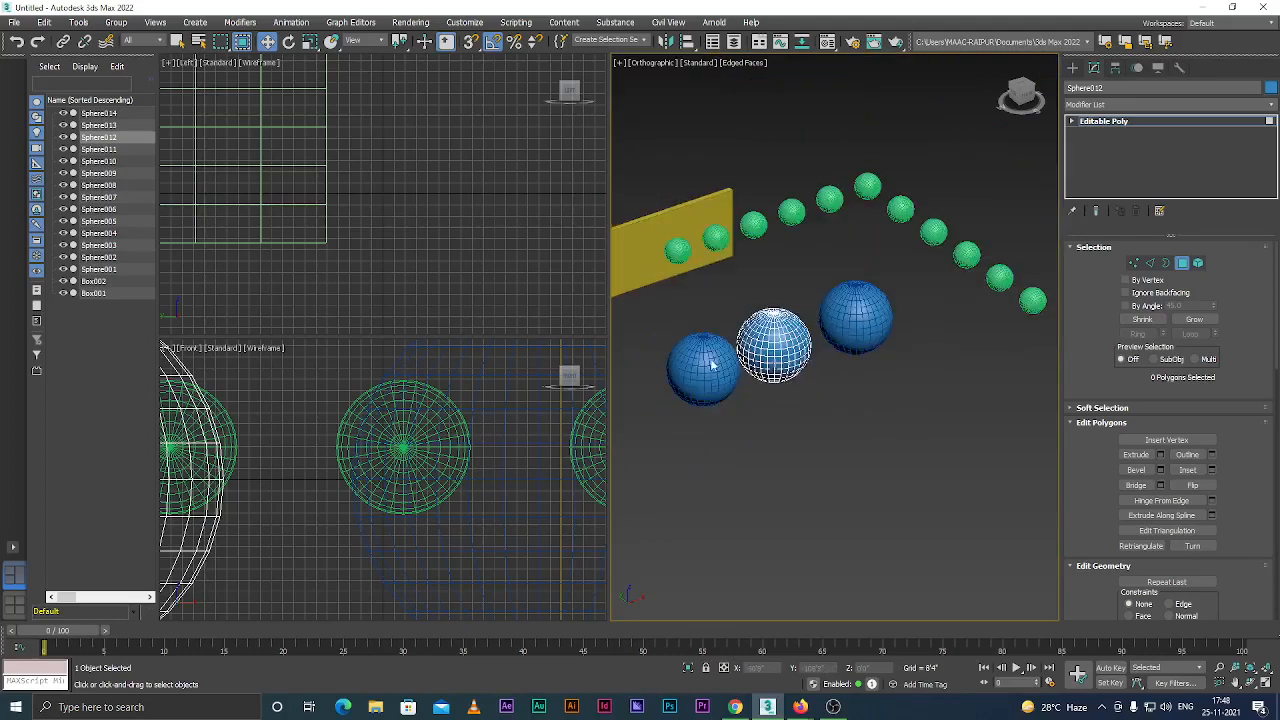
scroll(703, 365, up, 3)
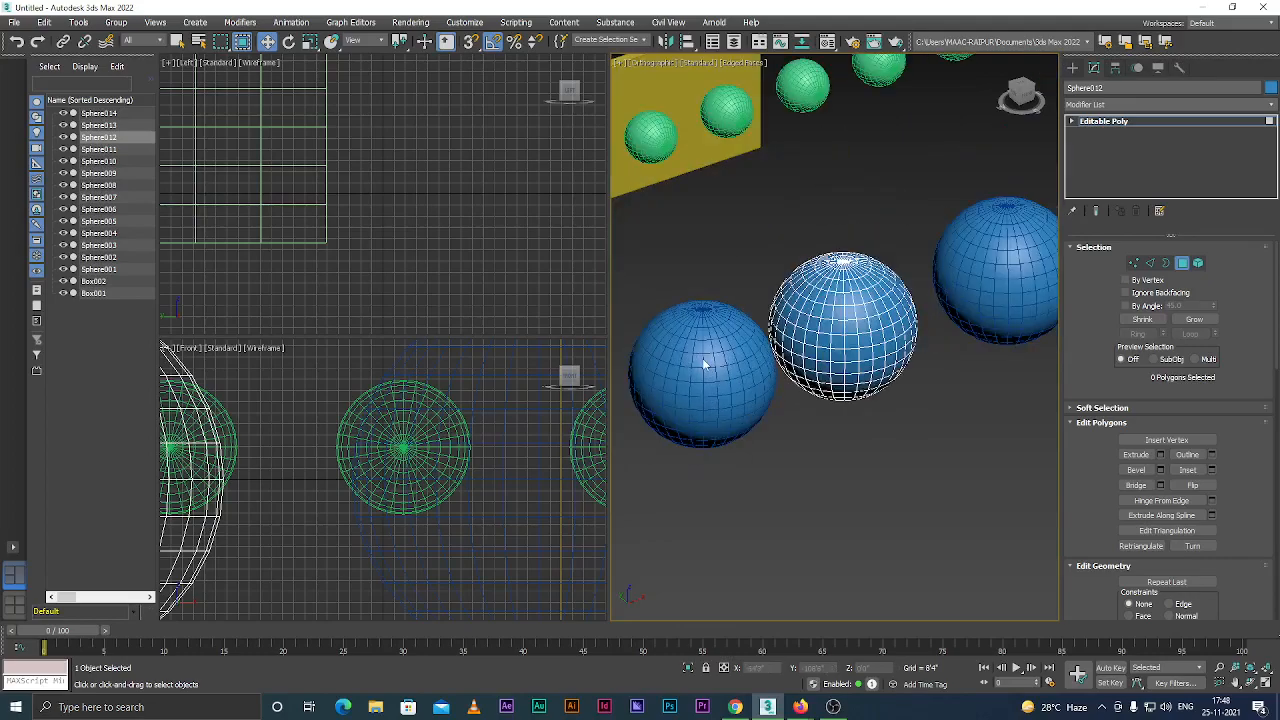
scroll(864, 325, up, 3)
scroll(827, 307, down, 4)
Try moving one front polygon of the middle blue sphere and clear the polygon selection.
click(835, 318)
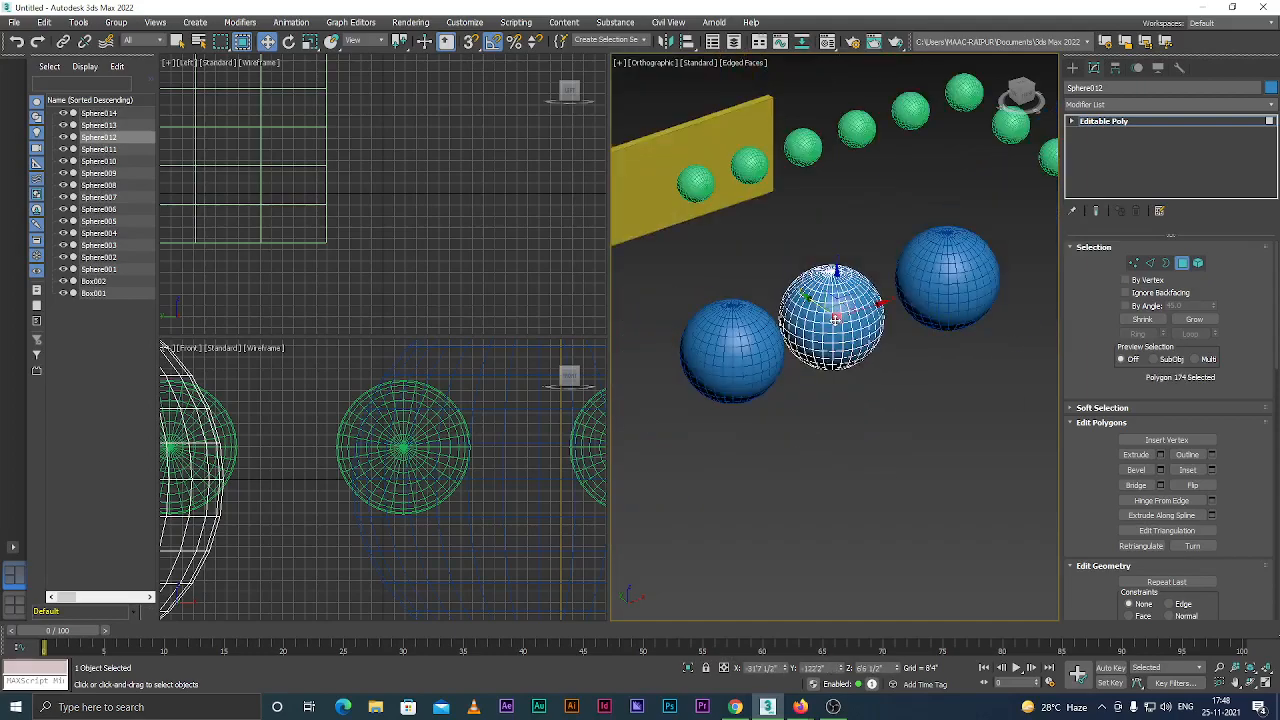
scroll(835, 310, up, 2)
mouse_move(837, 306)
mouse_down()
mouse_move(858, 340)
mouse_move(835, 312)
mouse_move(876, 339)
mouse_move(838, 316)
mouse_up()
scroll(805, 357, down, 3)
click(820, 405)
Exit polygon editing on the middle blue sphere and clear the object selection.
scroll(829, 208, up, 5)
scroll(803, 243, down, 3)
scroll(836, 225, up, 5)
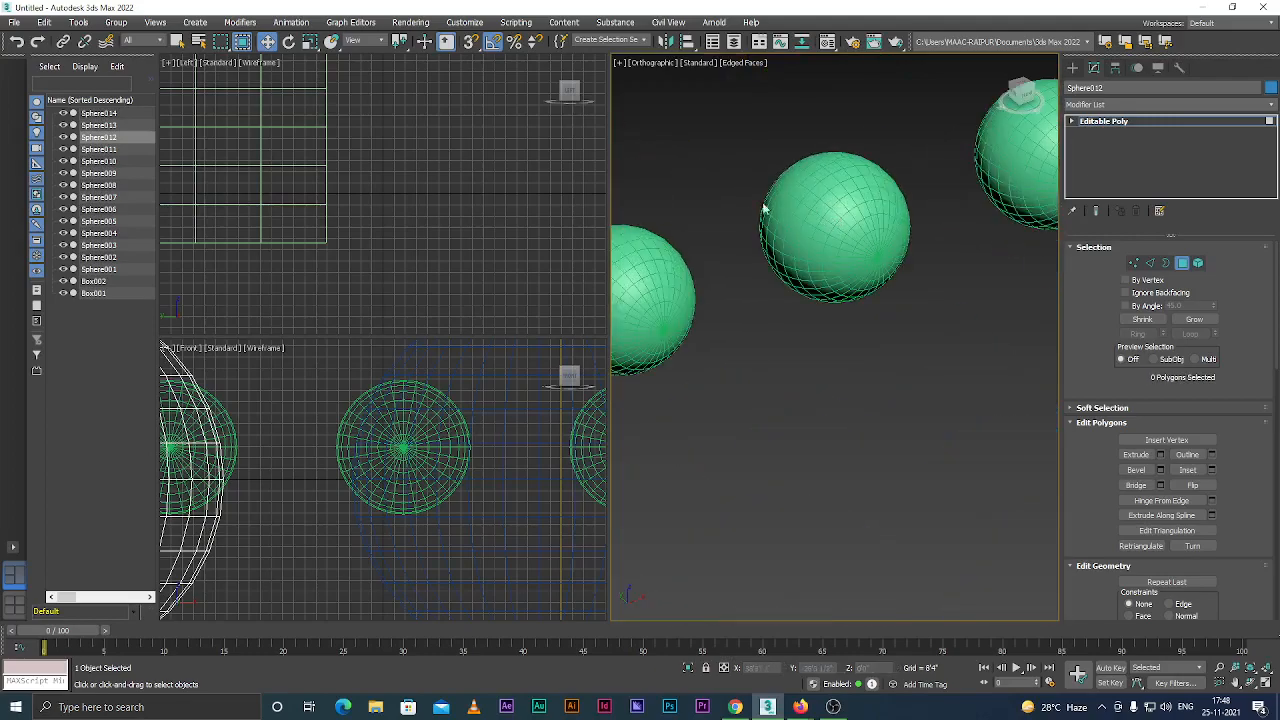
click(1092, 122)
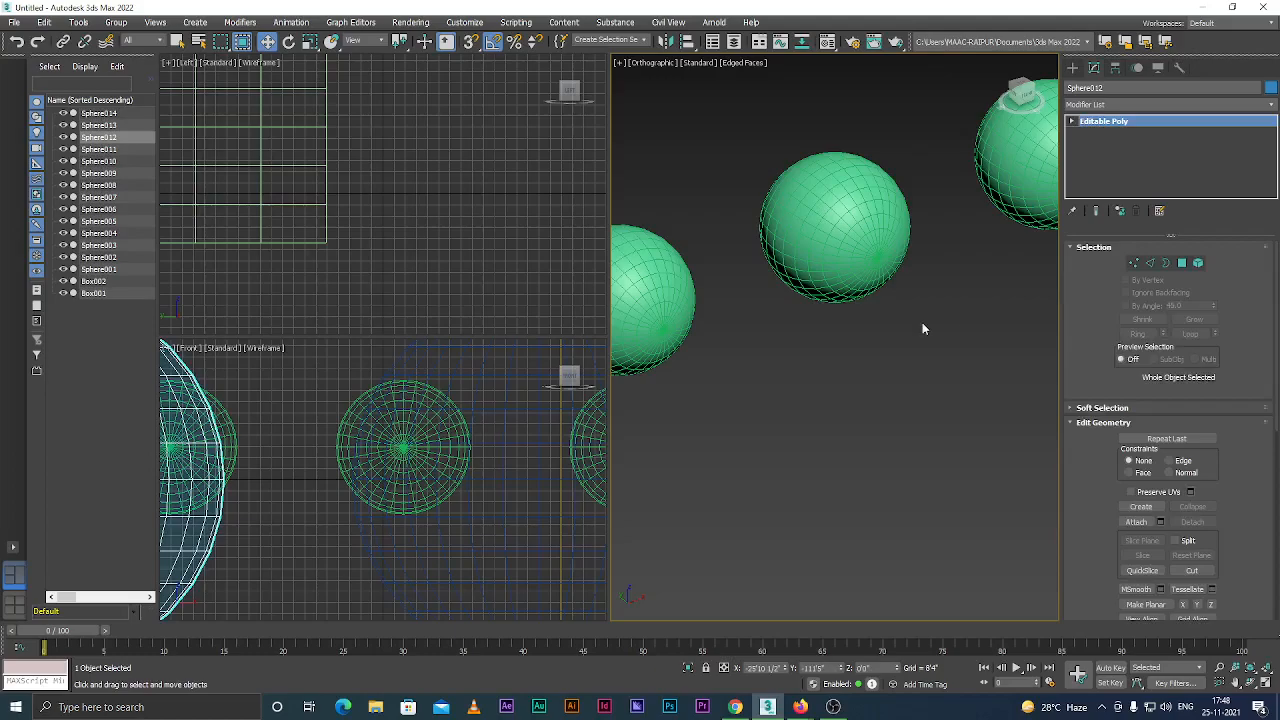
click(922, 327)
Pull one front polygon of the fourth green sphere outward along negative Y and clear the polygon selection.
scroll(791, 297, down, 6)
scroll(713, 311, up, 4)
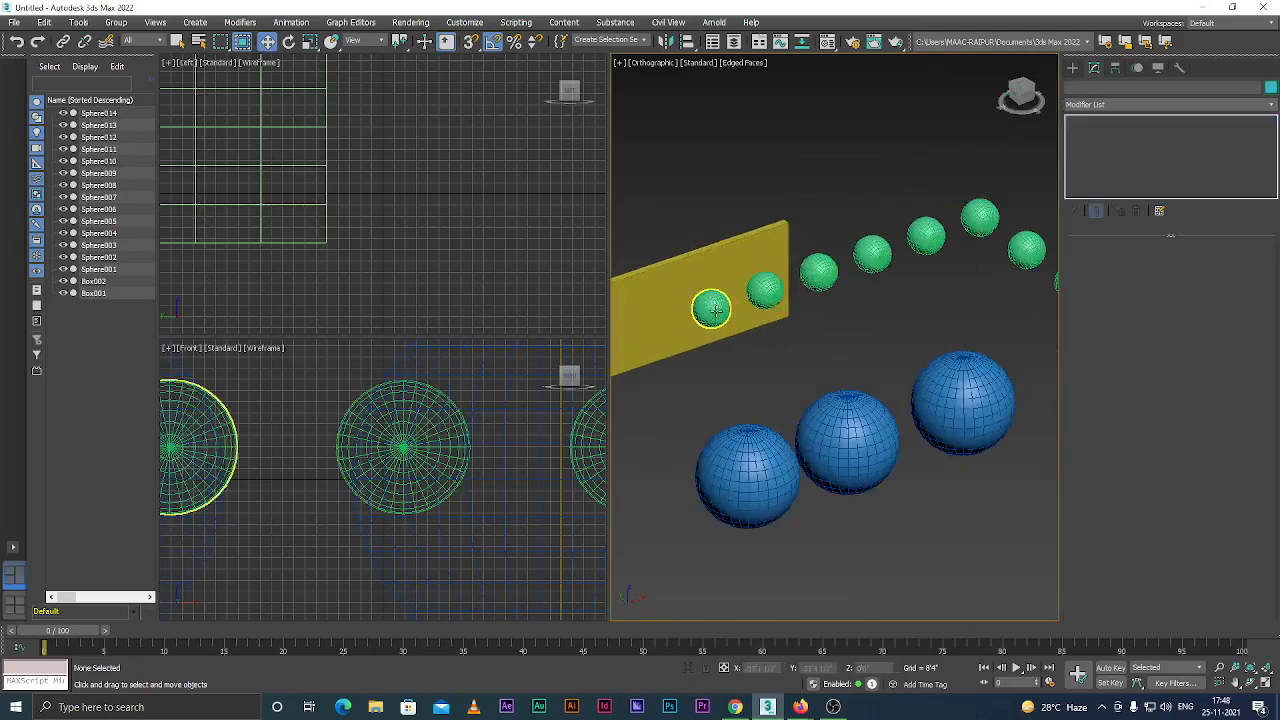
scroll(872, 251, up, 4)
click(870, 250)
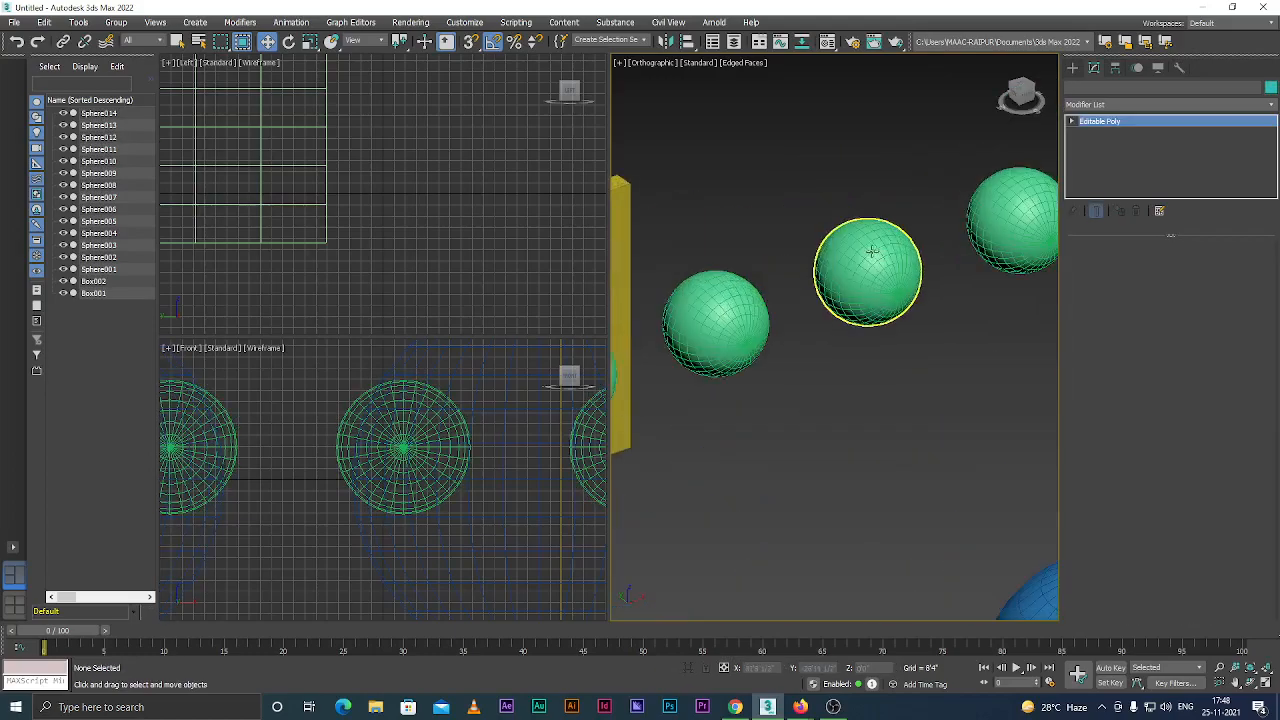
click(870, 250)
scroll(876, 254, up, 2)
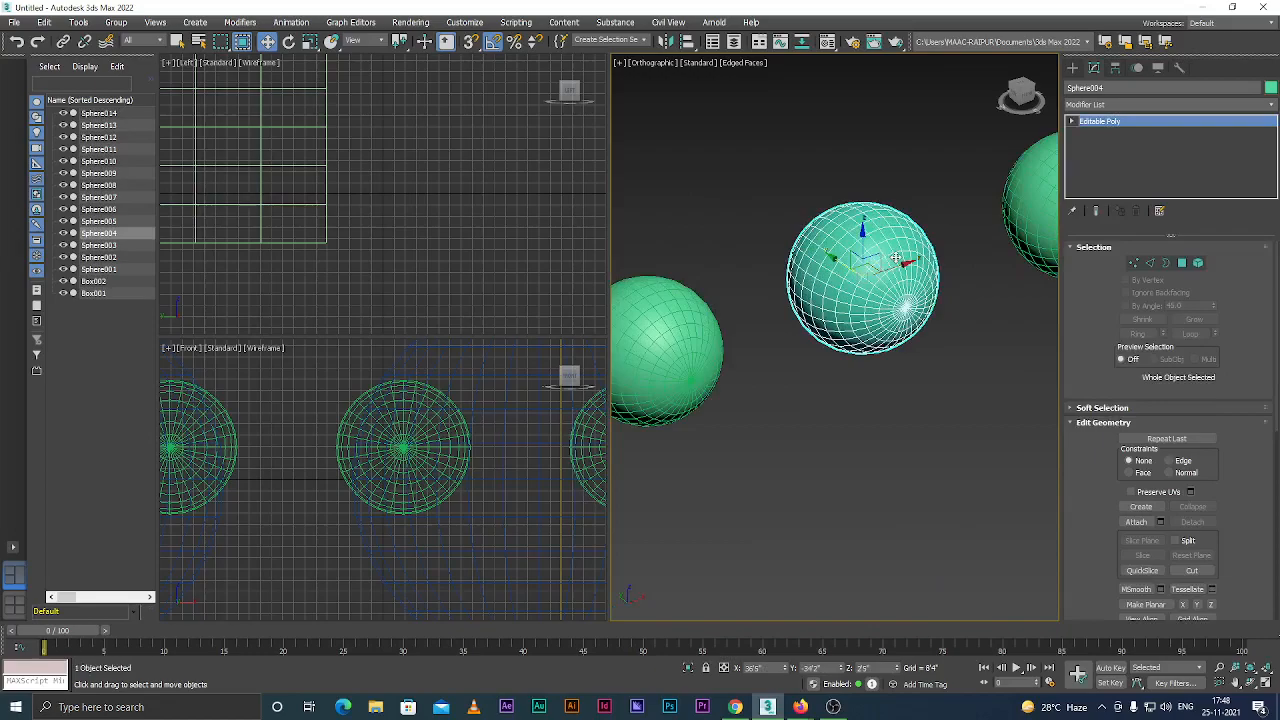
key(4)
click(884, 267)
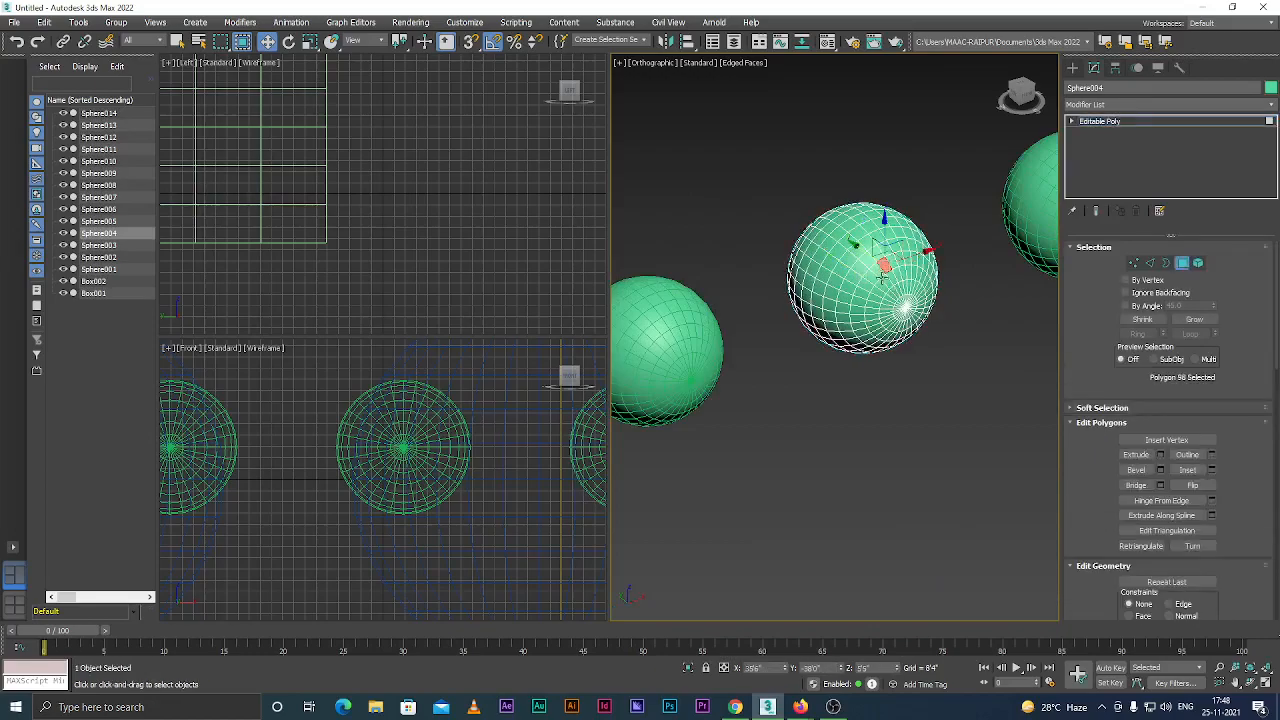
drag(864, 255, 911, 286)
scroll(844, 285, down, 5)
click(815, 319)
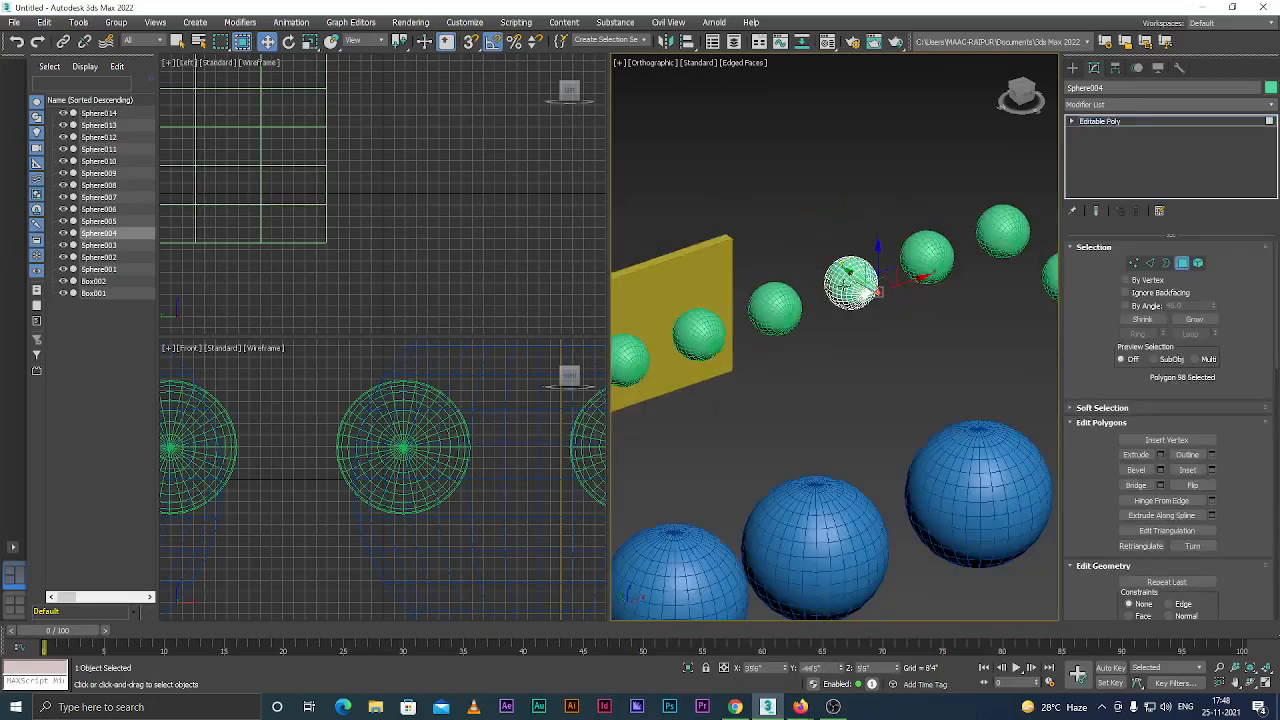
Compare the edited green sphere with its neighbours, exit polygon editing, and clear the object selection.
scroll(924, 272, down, 3)
scroll(809, 297, up, 3)
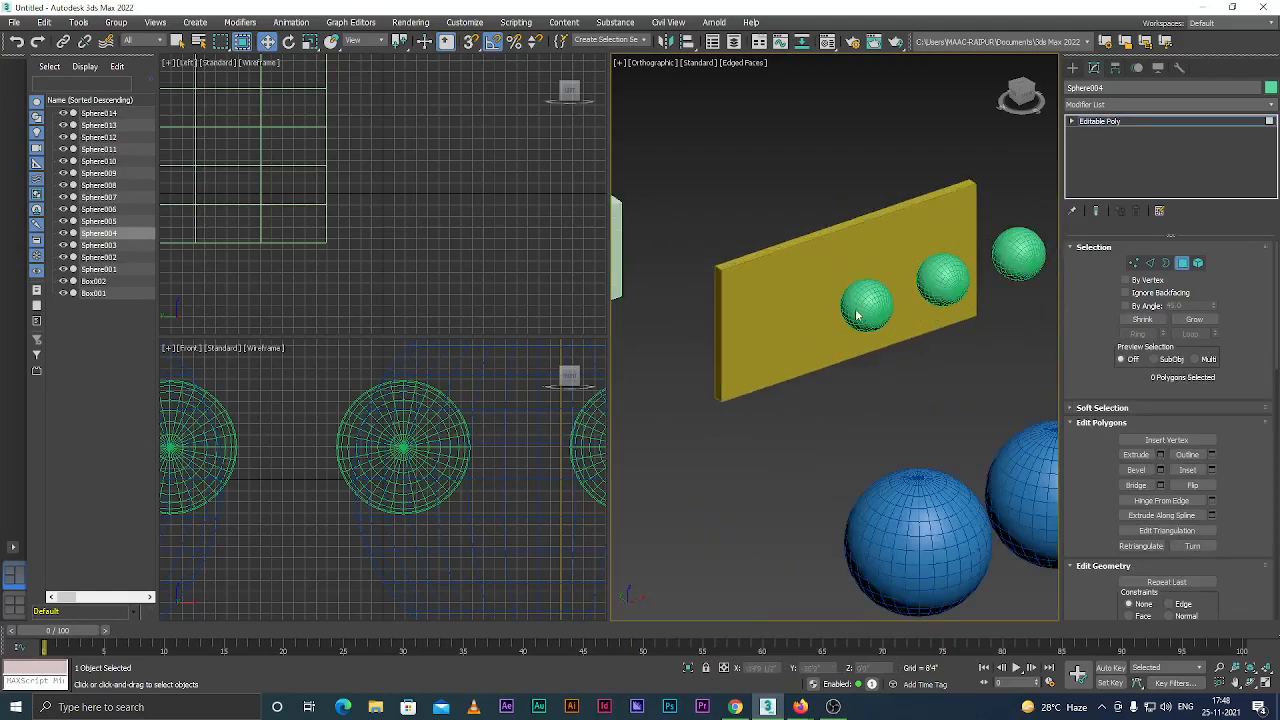
scroll(860, 310, down, 4)
scroll(920, 328, up, 4)
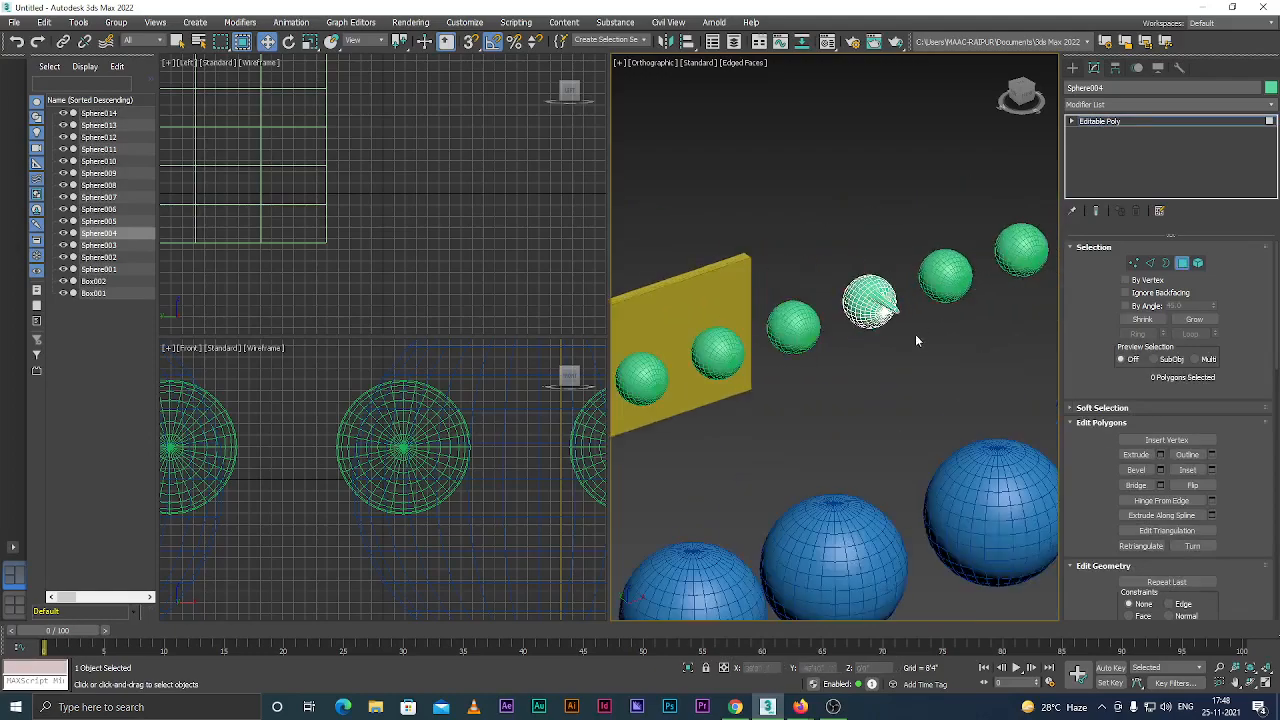
scroll(920, 342, down, 5)
scroll(892, 388, up, 2)
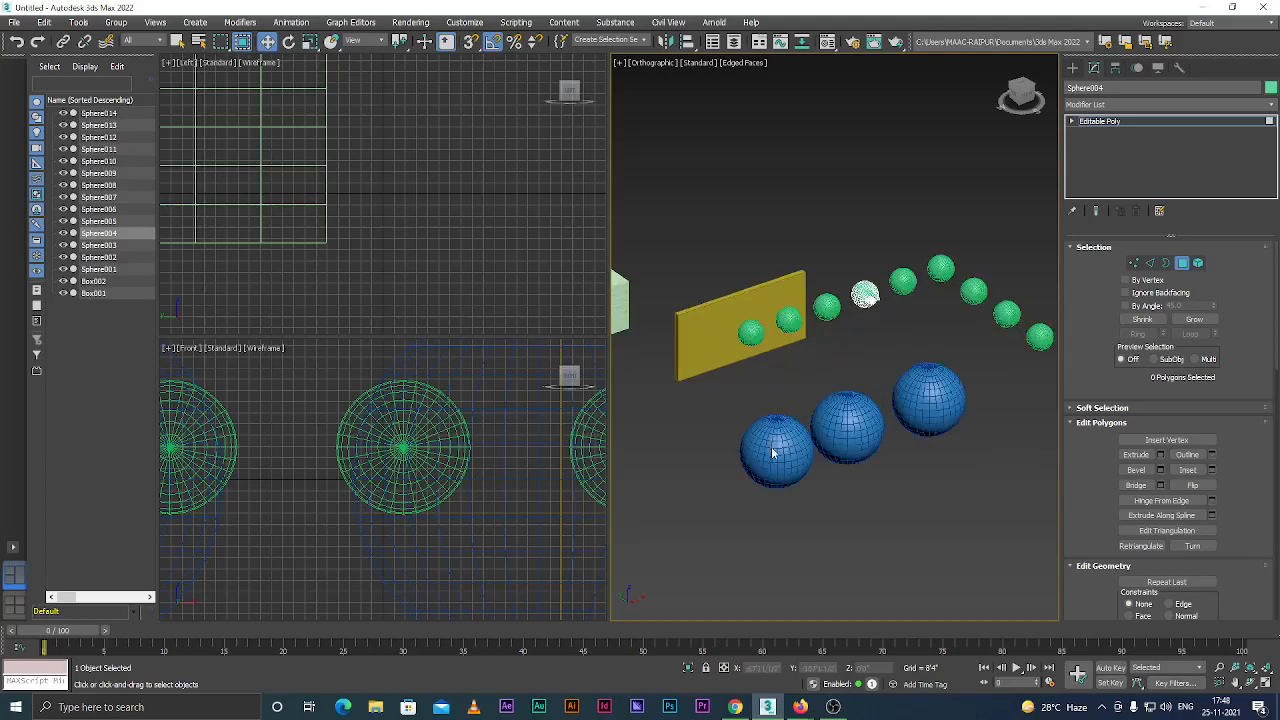
scroll(784, 455, up, 2)
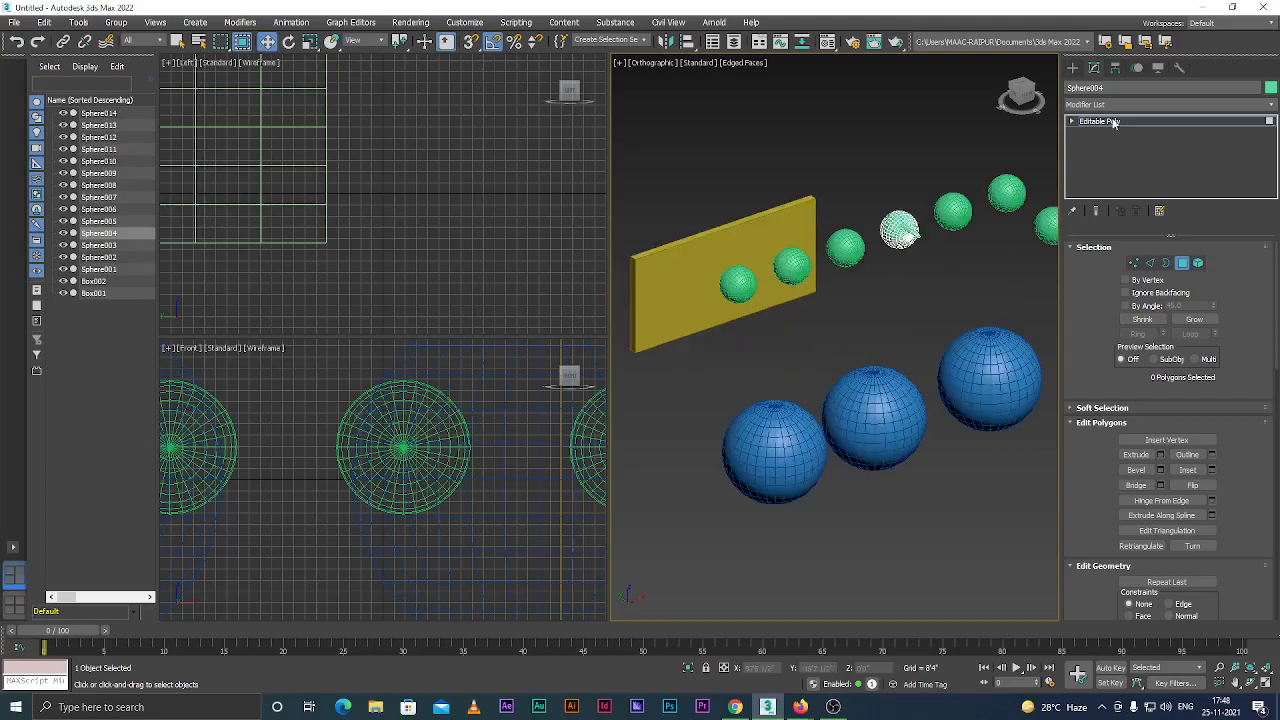
click(1110, 121)
click(962, 309)
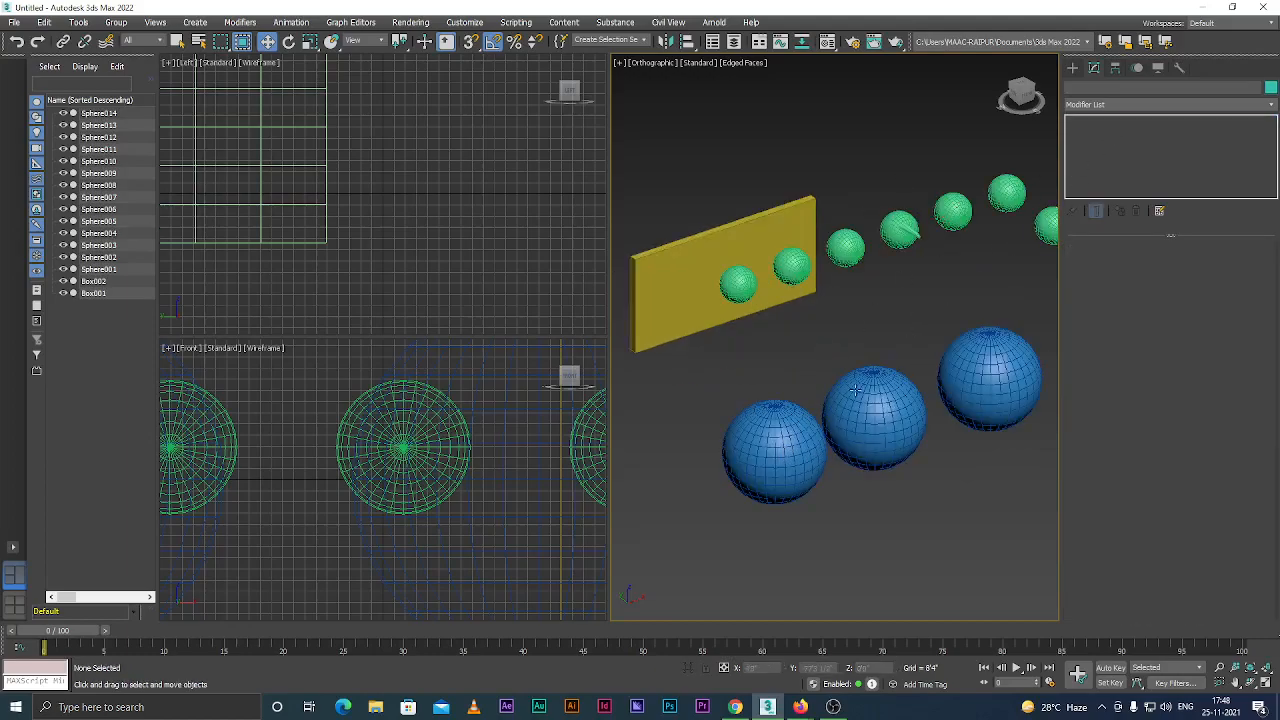
Pull one front polygon of the blue sphere at the negative X end outward along negative Y.
click(803, 453)
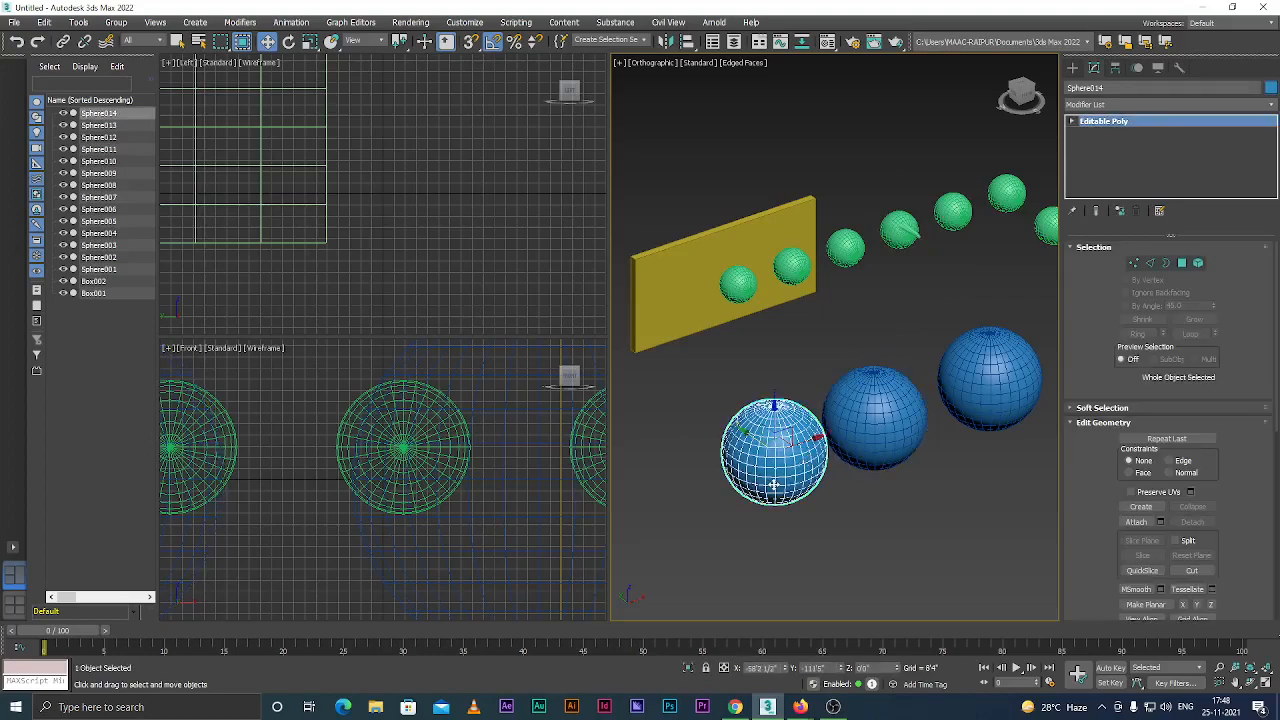
scroll(773, 484, up, 3)
key(4)
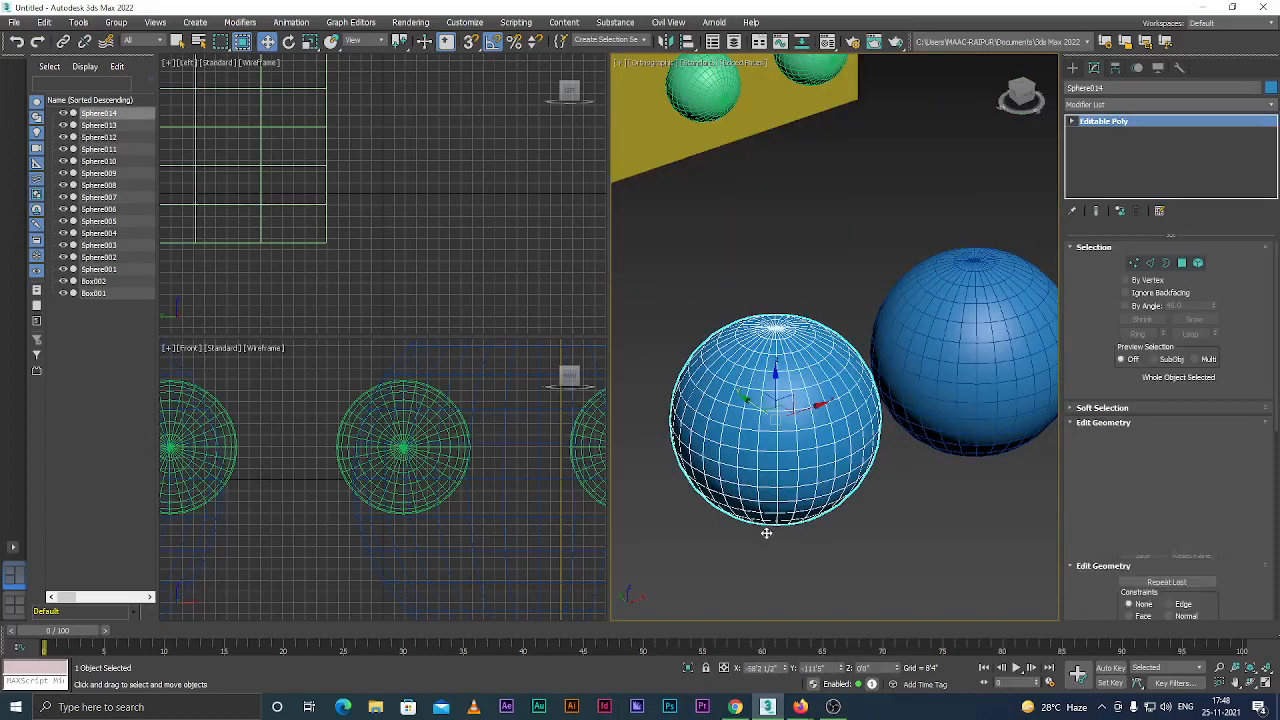
click(786, 422)
drag(767, 408, 830, 449)
scroll(735, 463, down, 4)
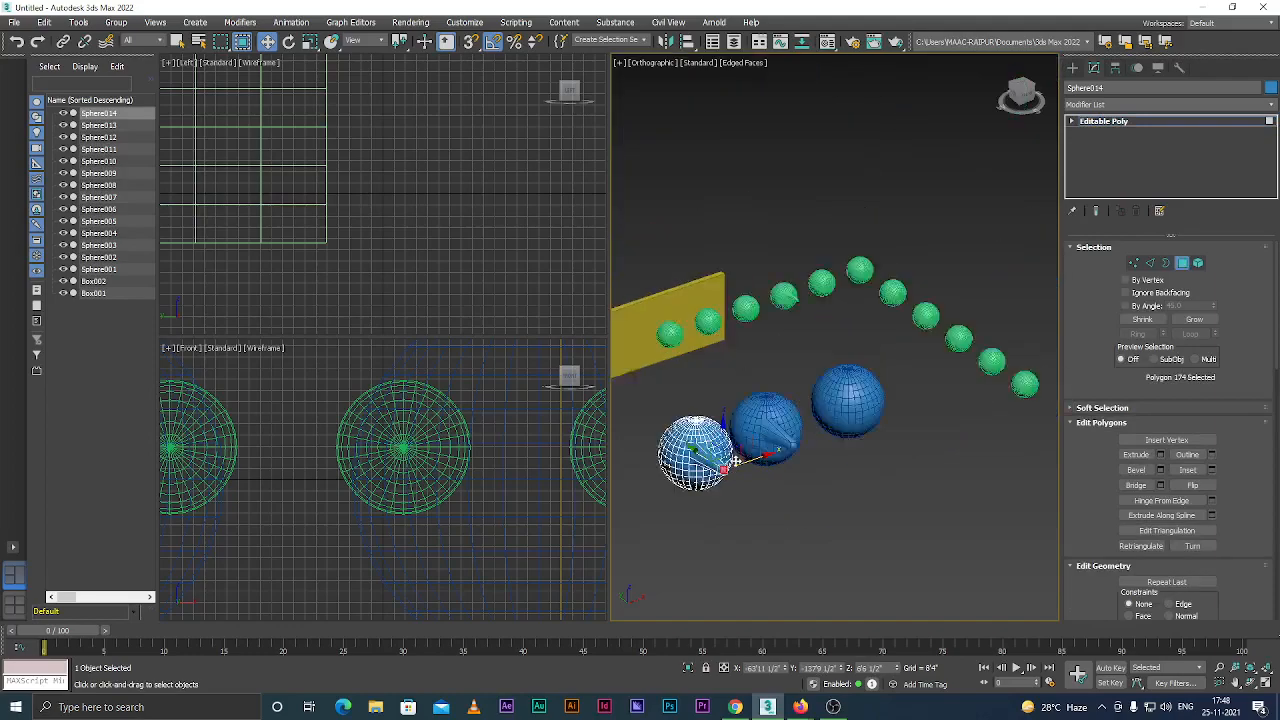
Select the pulled-out polygon on the nearest blue sphere and move it back toward the sphere's surface.
scroll(735, 463, up, 4)
click(802, 533)
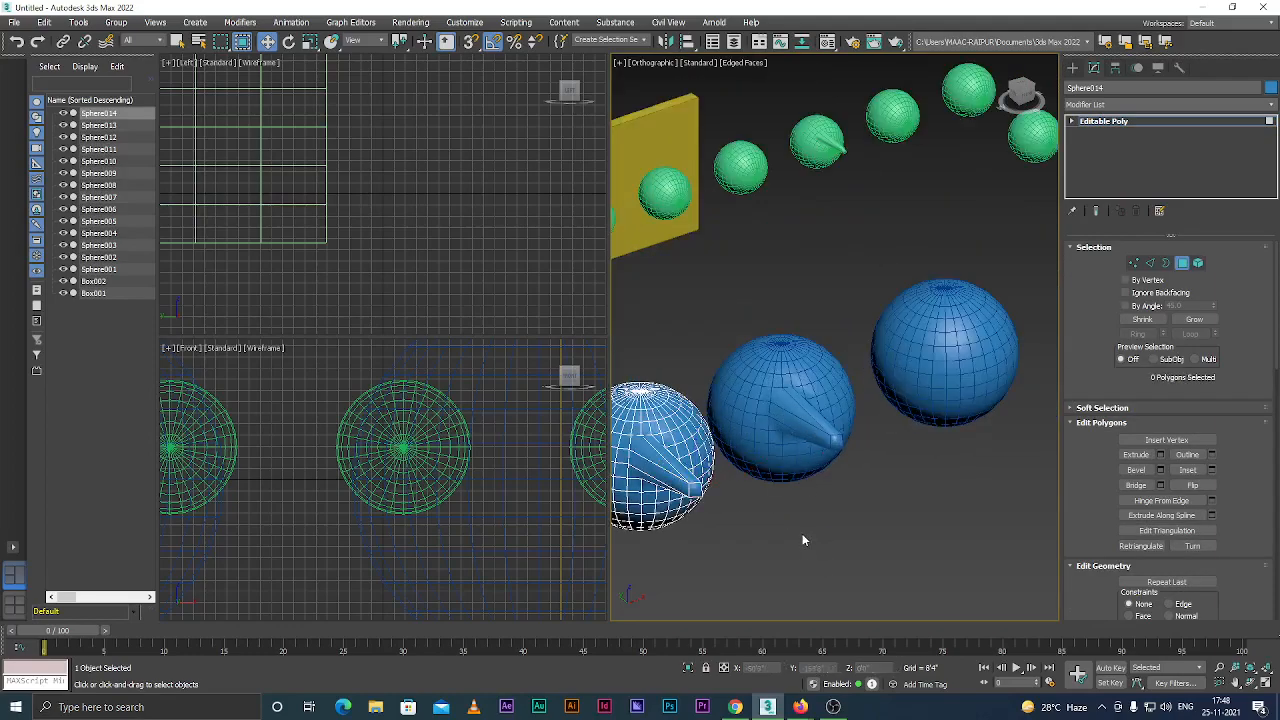
scroll(802, 533, down, 4)
scroll(802, 533, up, 3)
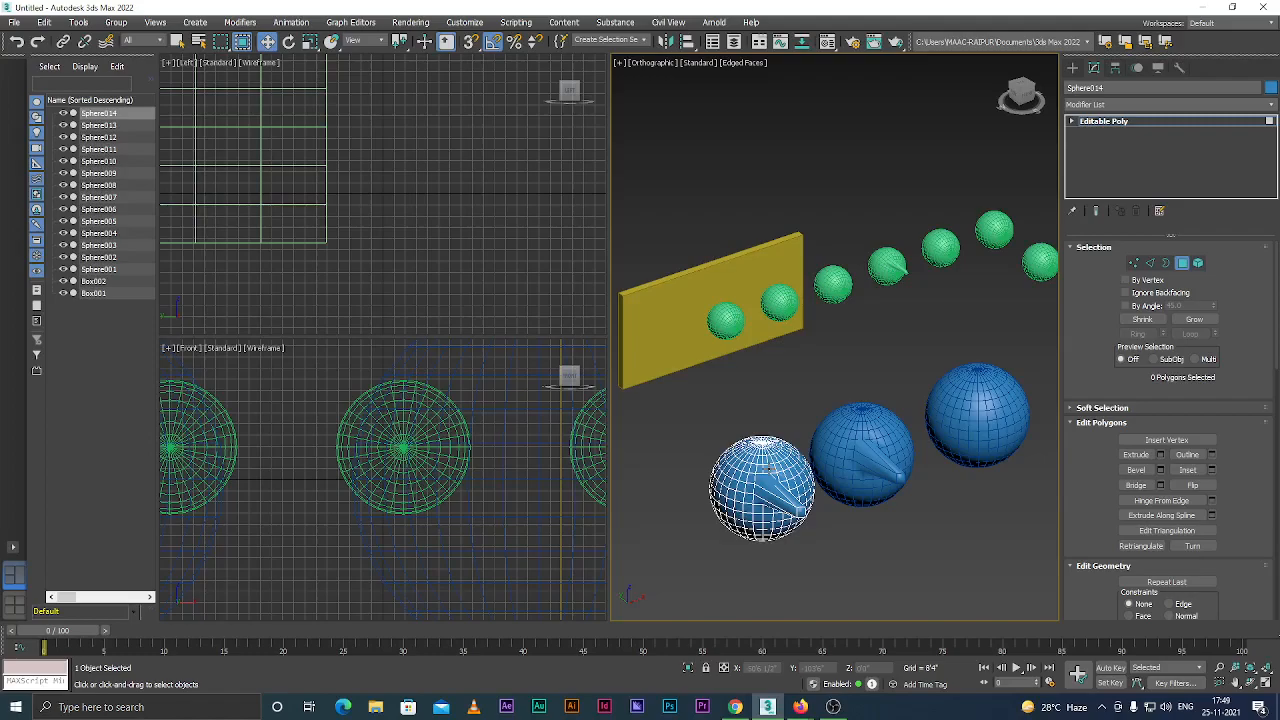
click(767, 470)
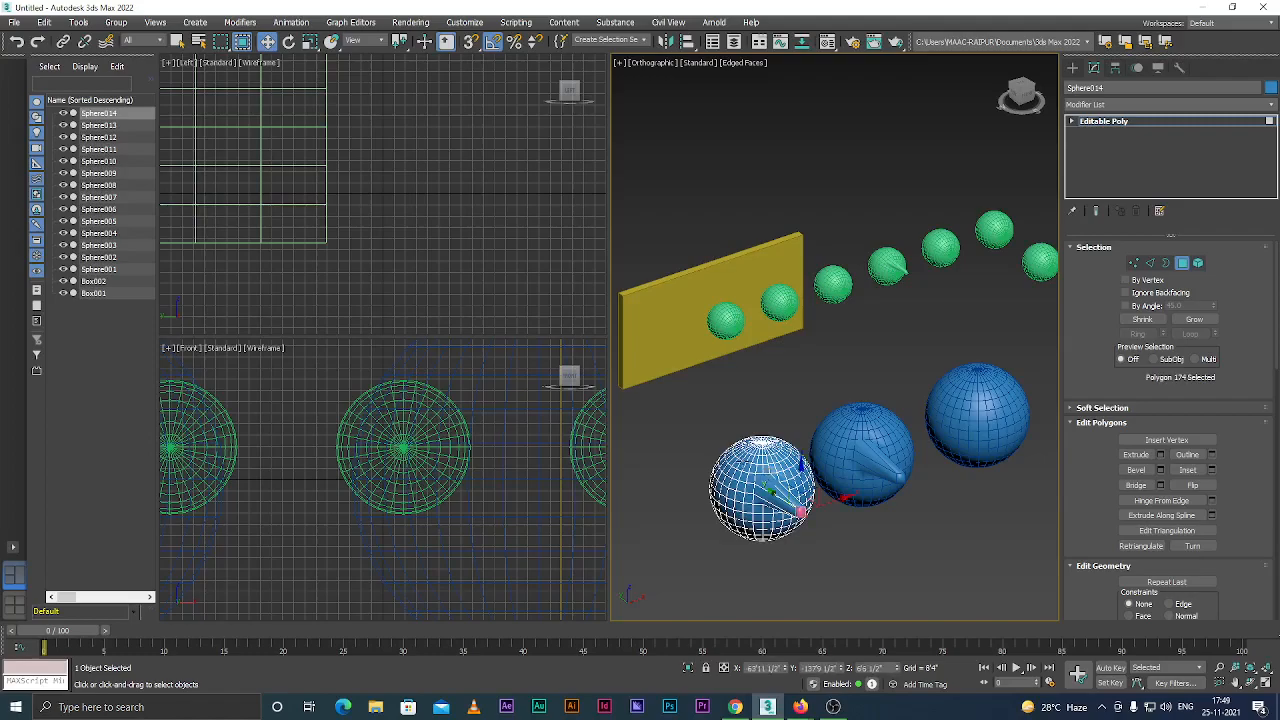
scroll(777, 494, down, 5)
scroll(777, 494, up, 3)
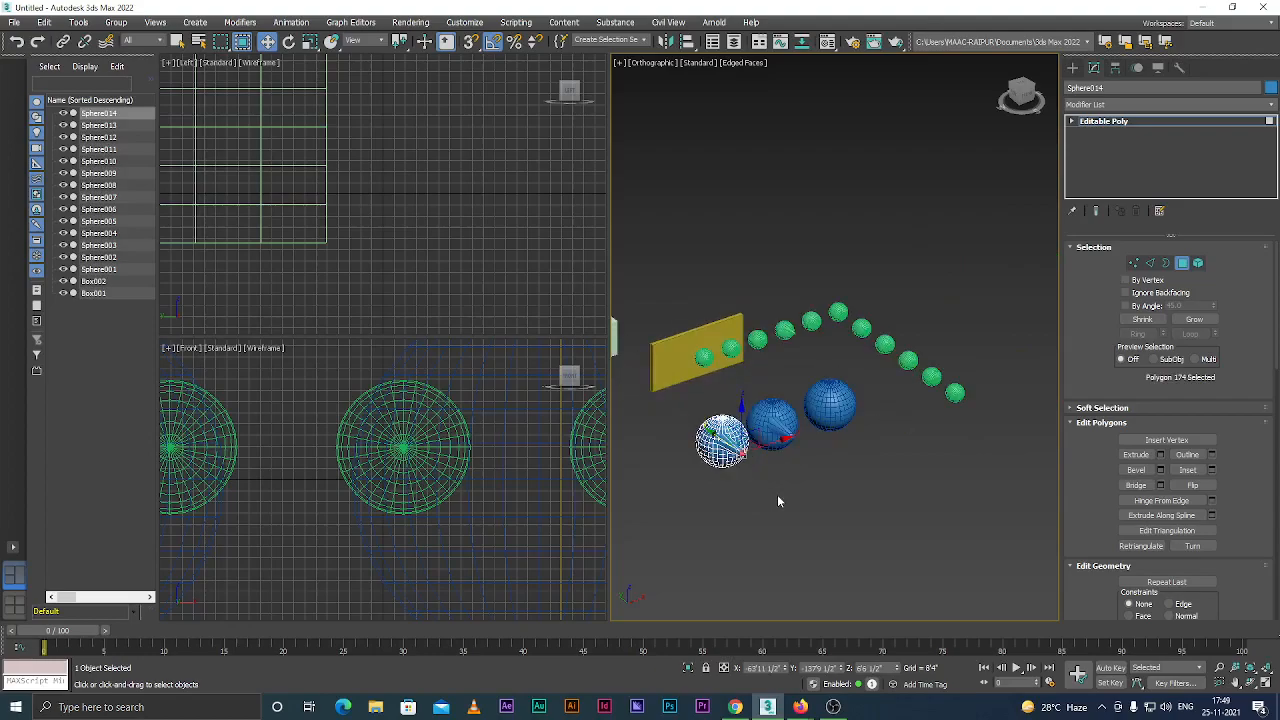
click(777, 494)
scroll(736, 448, up, 3)
click(740, 455)
scroll(778, 482, down, 3)
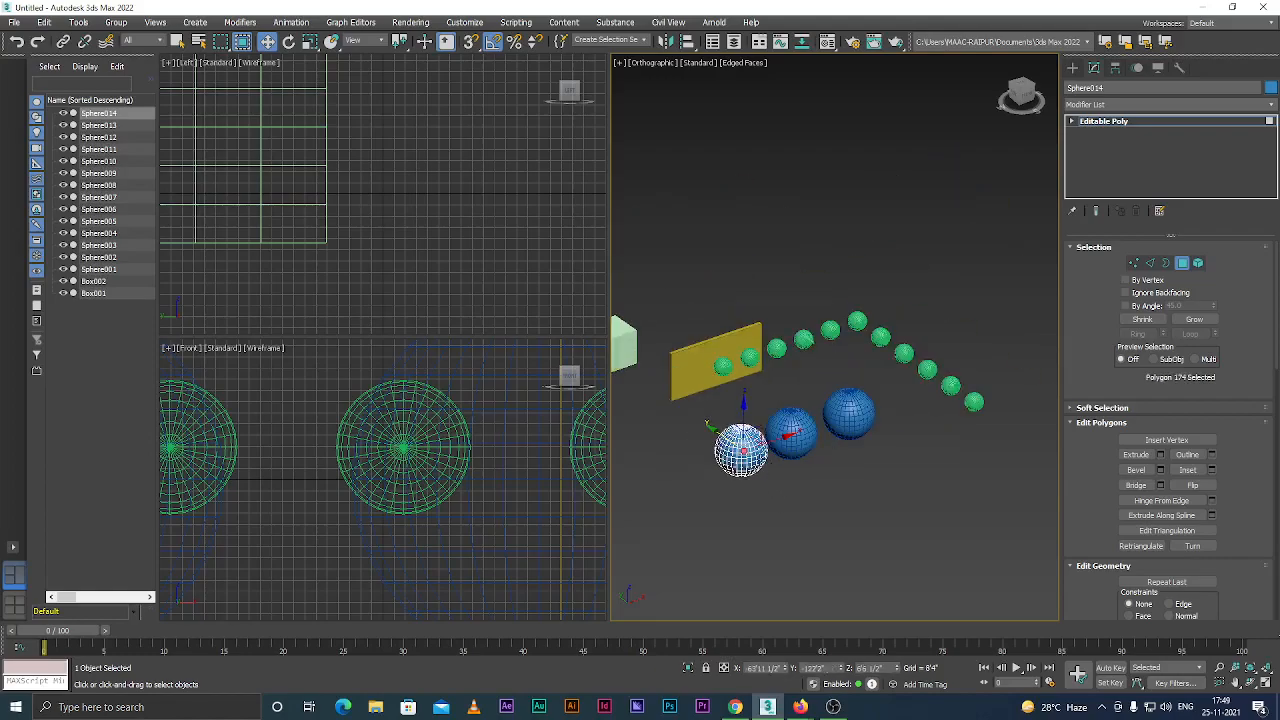
scroll(740, 452, up, 3)
click(812, 486)
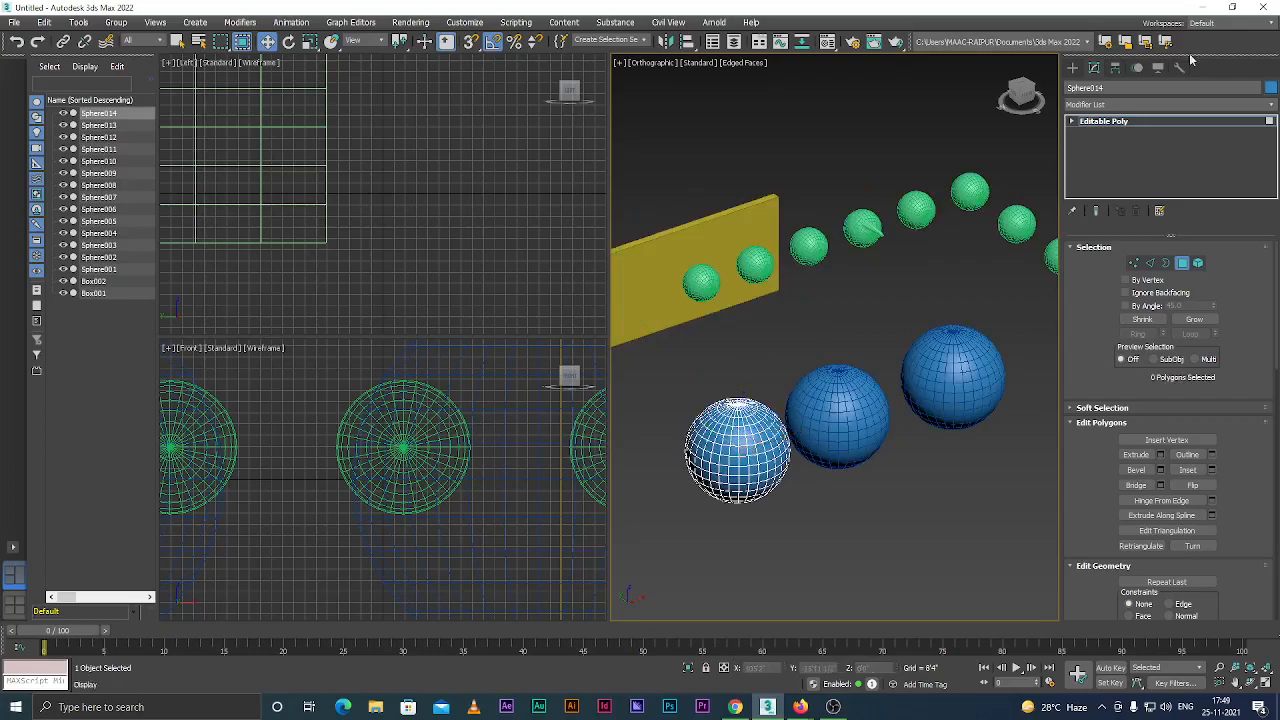
Switch to the Top view, delete all polygons of the selected sphere, and leave polygon editing.
scroll(862, 388, down, 6)
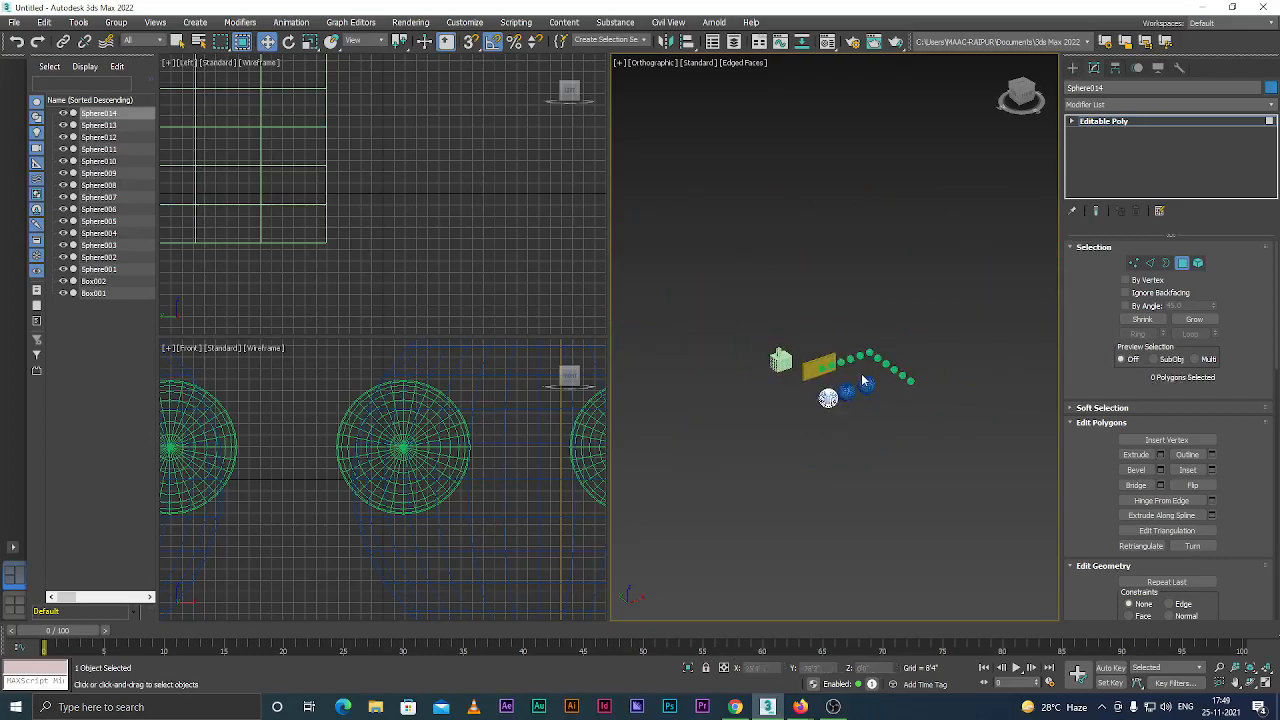
key(t)
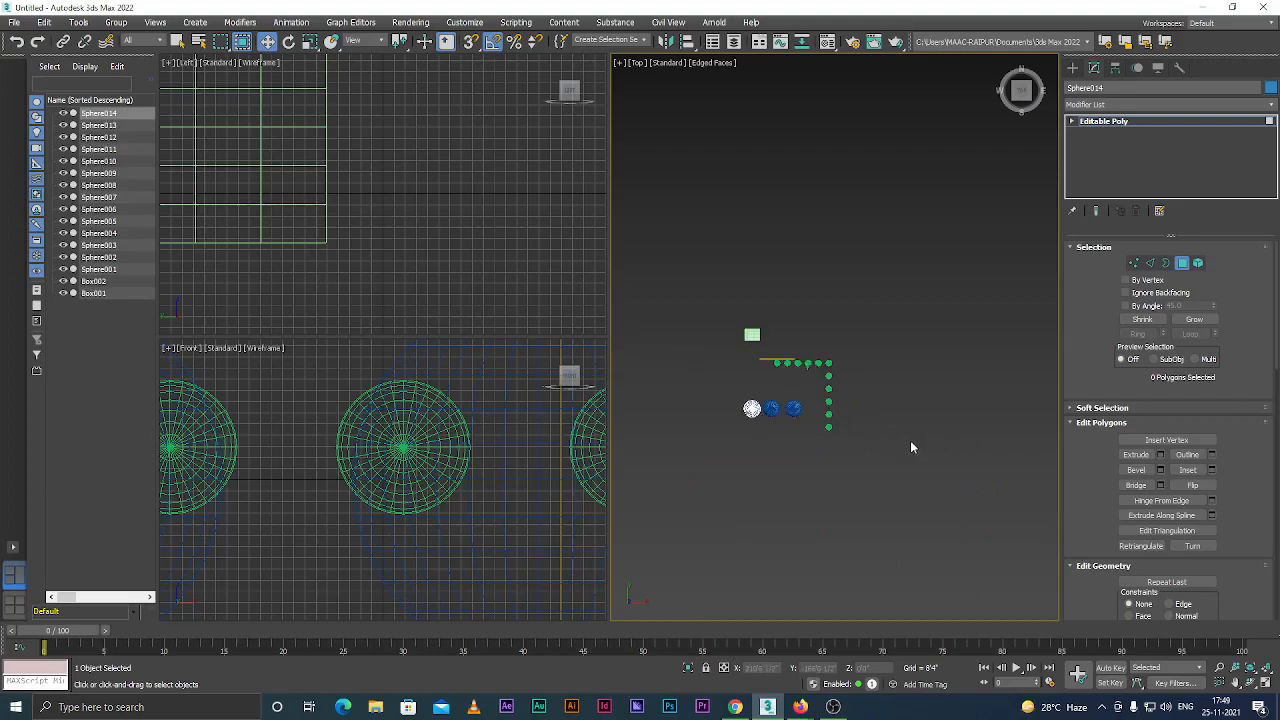
drag(695, 295, 892, 468)
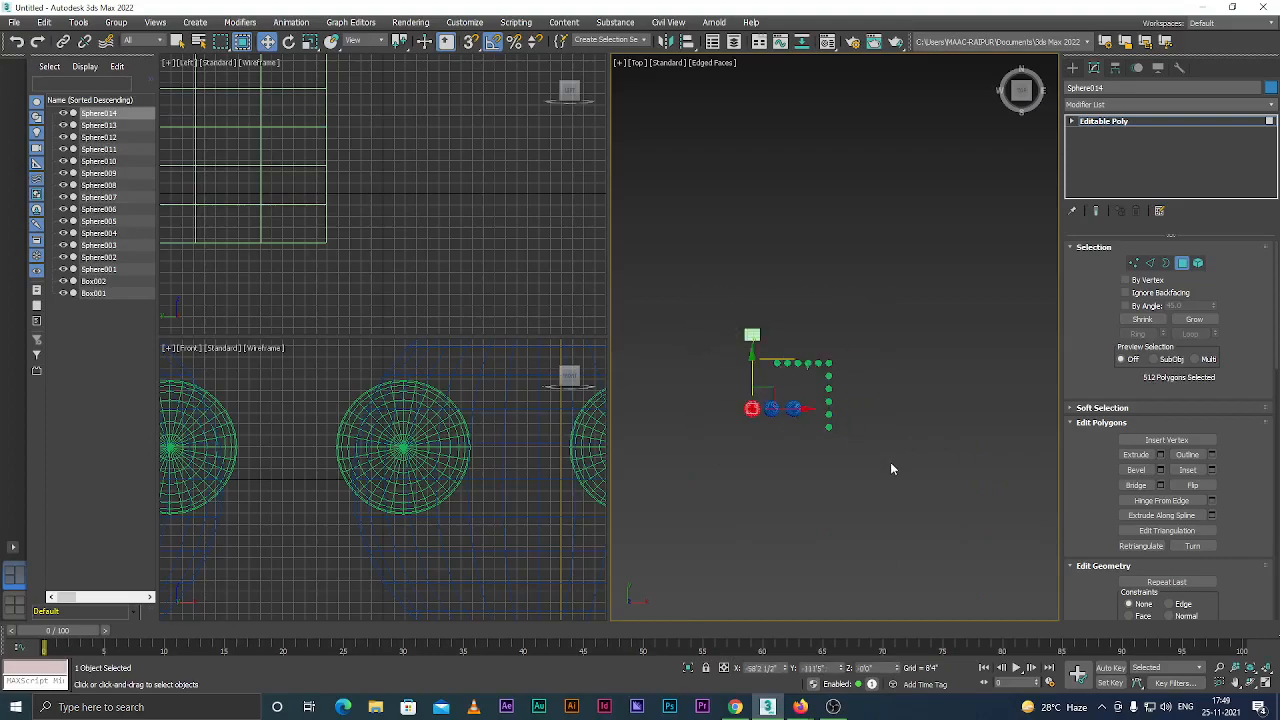
key(Delete)
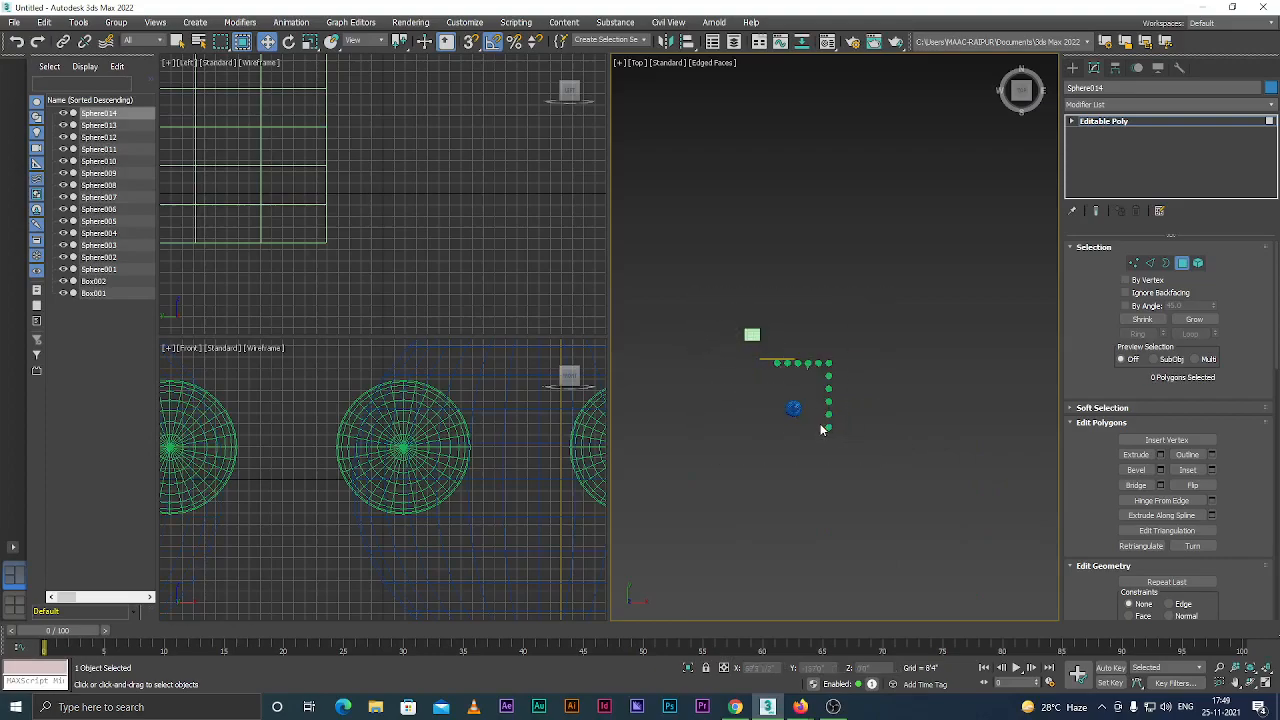
drag(708, 296, 882, 474)
click(1118, 124)
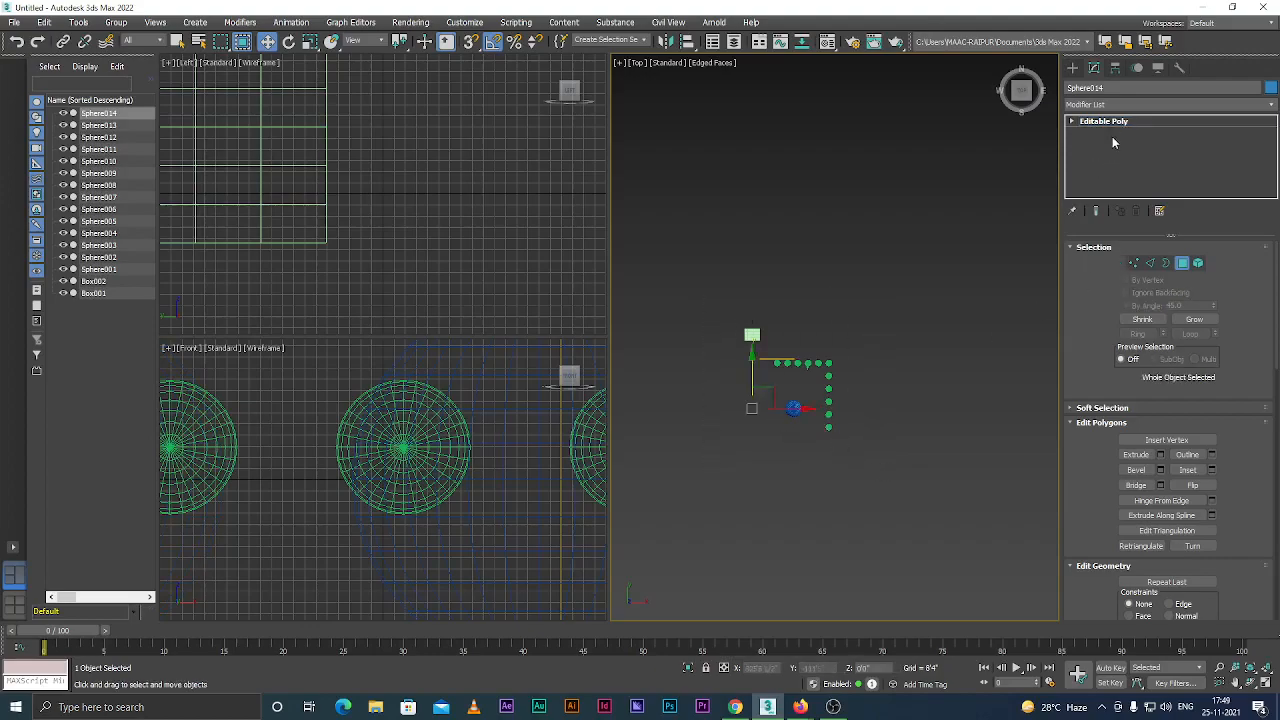
Delete every remaining object in the scene, including all spheres and both boxes, and show the Front view.
click(937, 282)
scroll(671, 231, up, 3)
scroll(700, 240, down, 3)
scroll(718, 243, up, 2)
drag(698, 216, 929, 472)
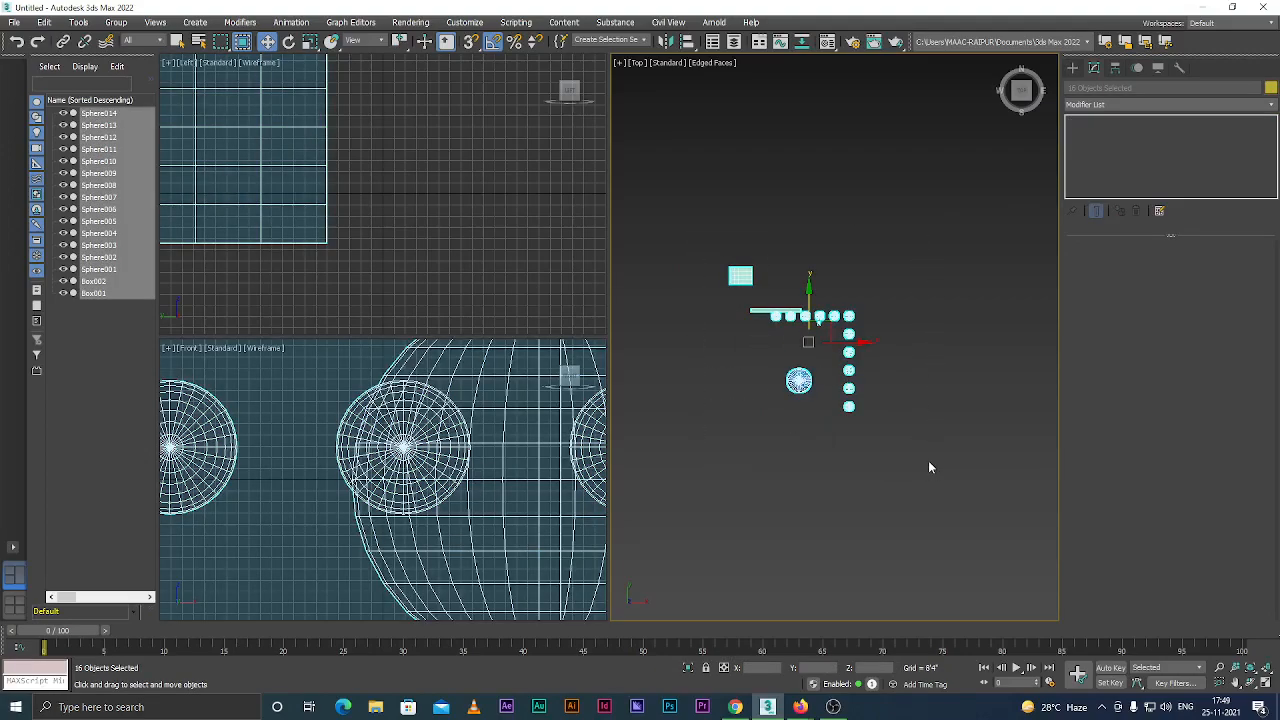
key(Delete)
alt+middle_drag(799, 466, 791, 437)
key(f)
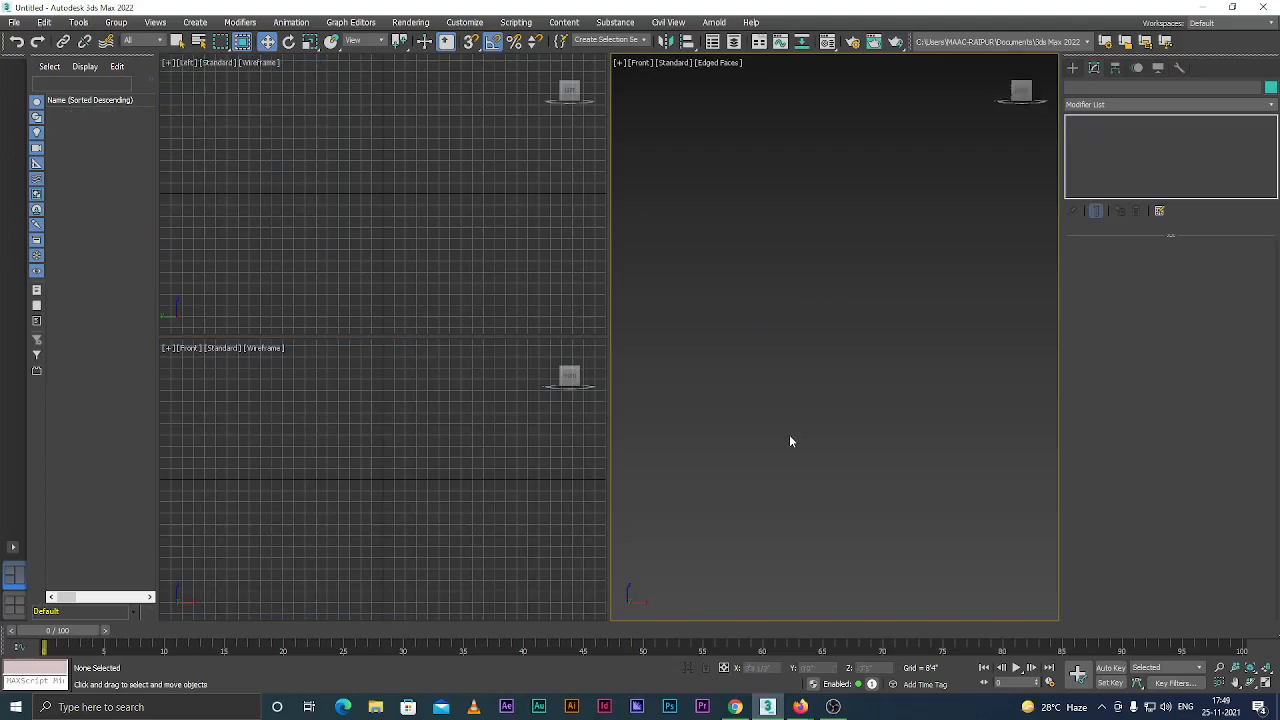
Set up a maximized Front view without a grid, starting from the layout of four equal viewports.
click(14, 549)
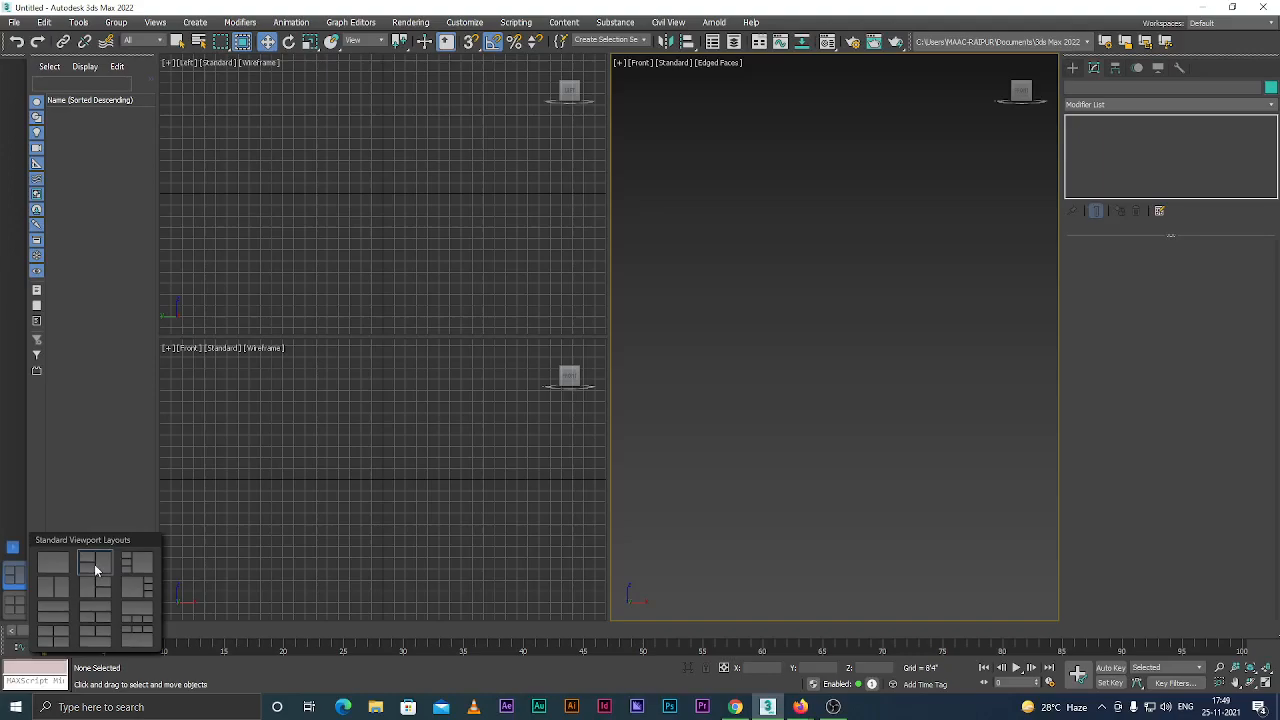
click(61, 636)
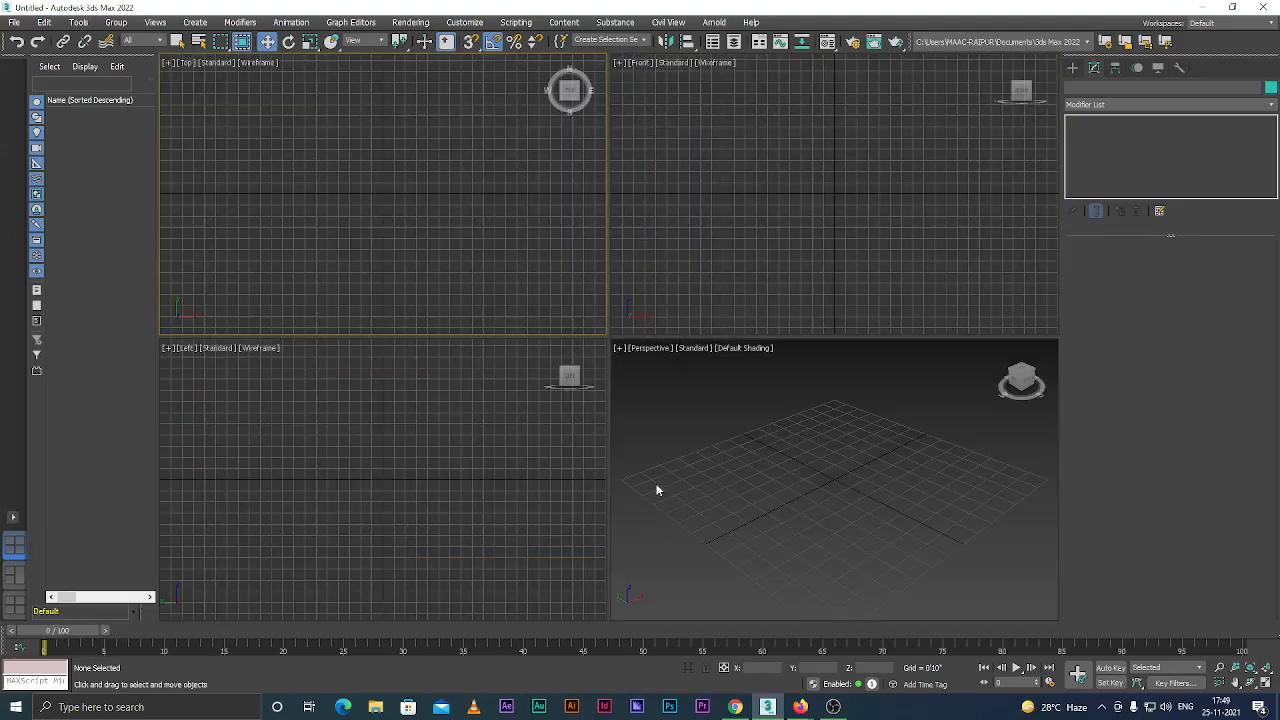
click(720, 487)
key(g)
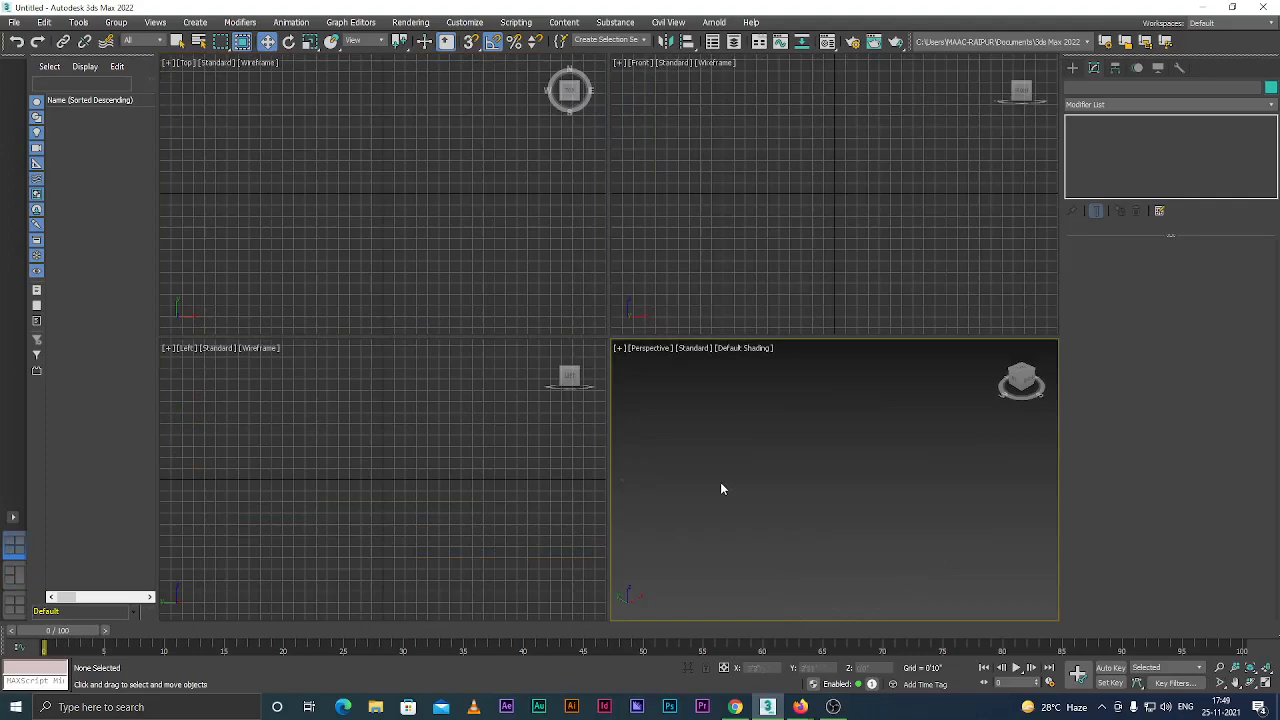
key(f)
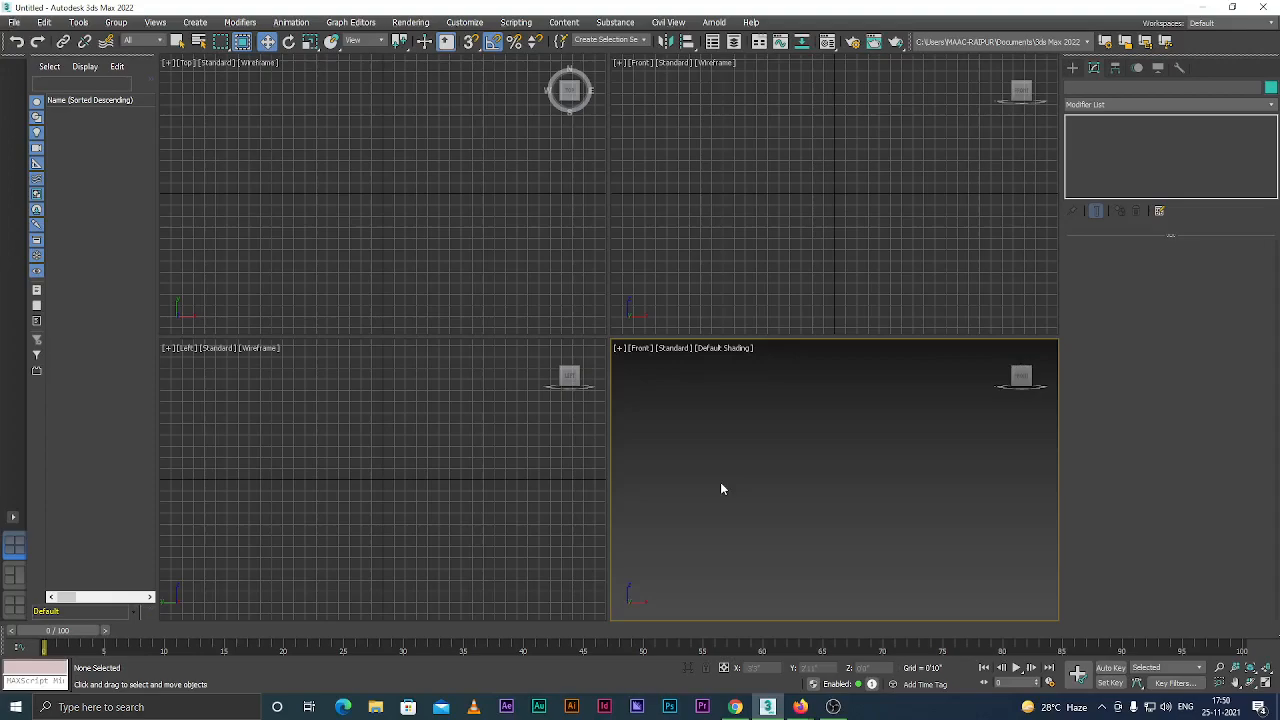
key(alt+w)
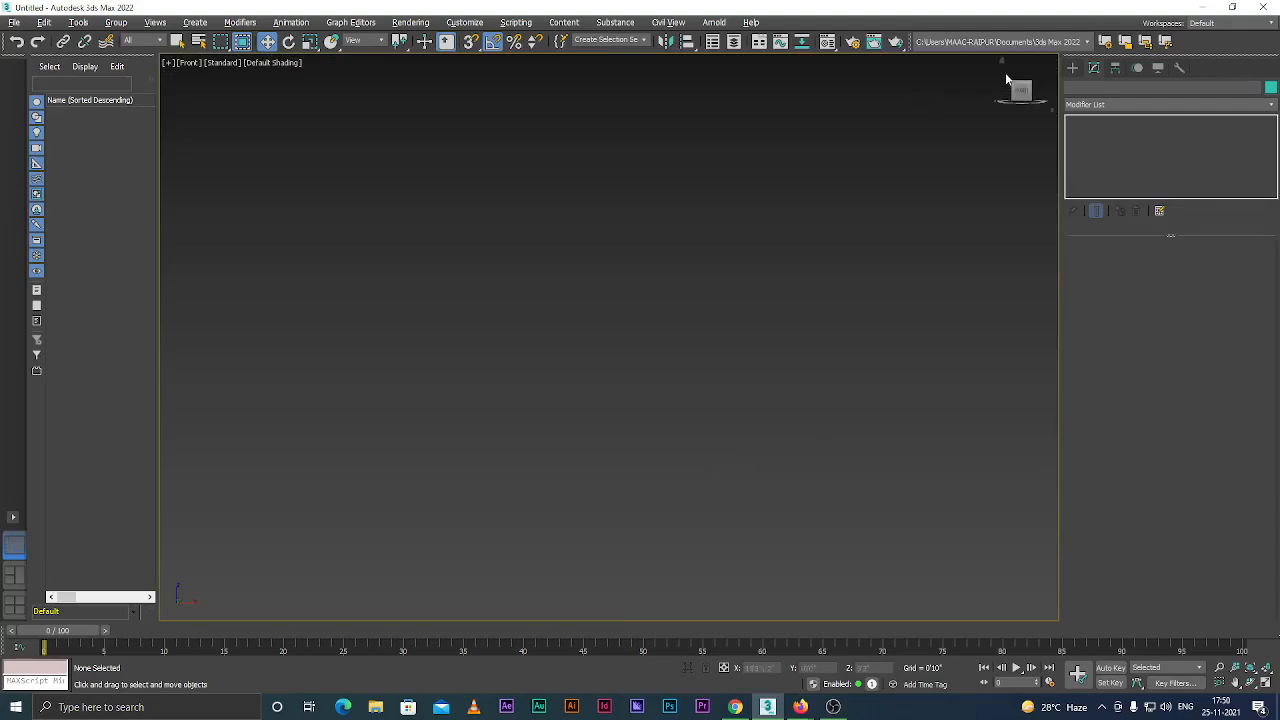
Create a sphere with a radius of about 3'7" near the middle of the Front view and deselect it.
click(1072, 68)
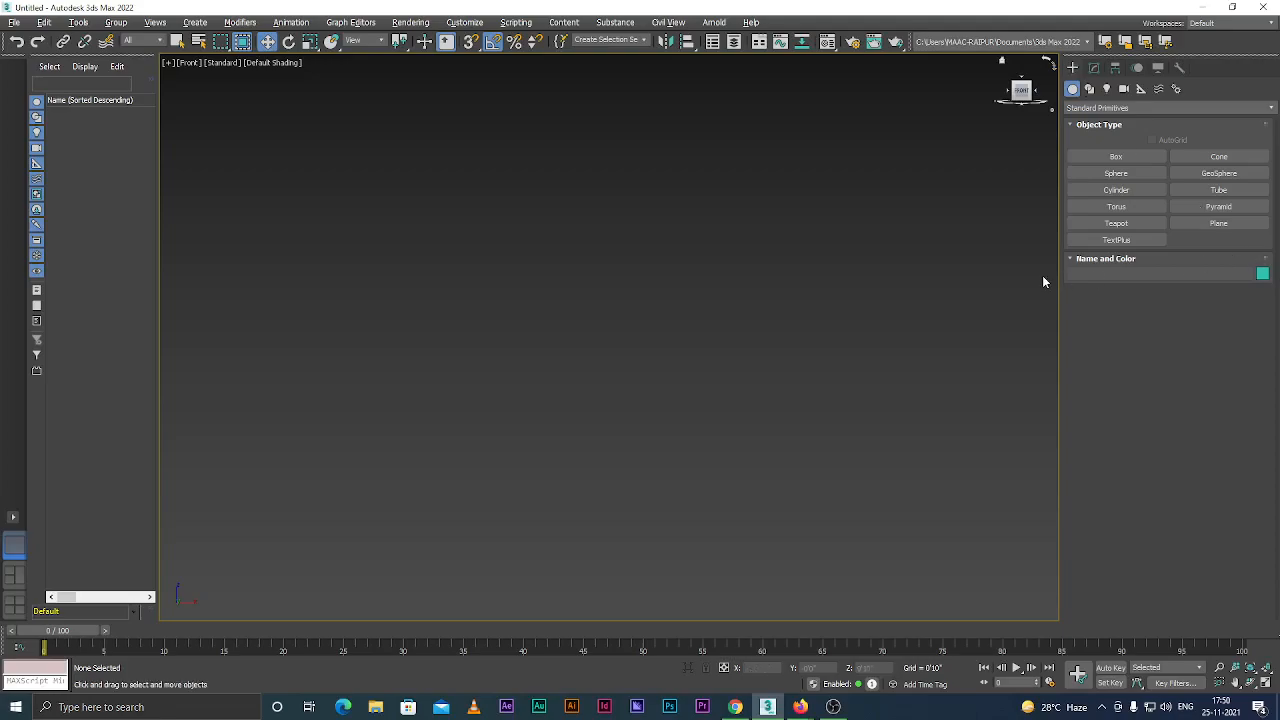
click(1131, 172)
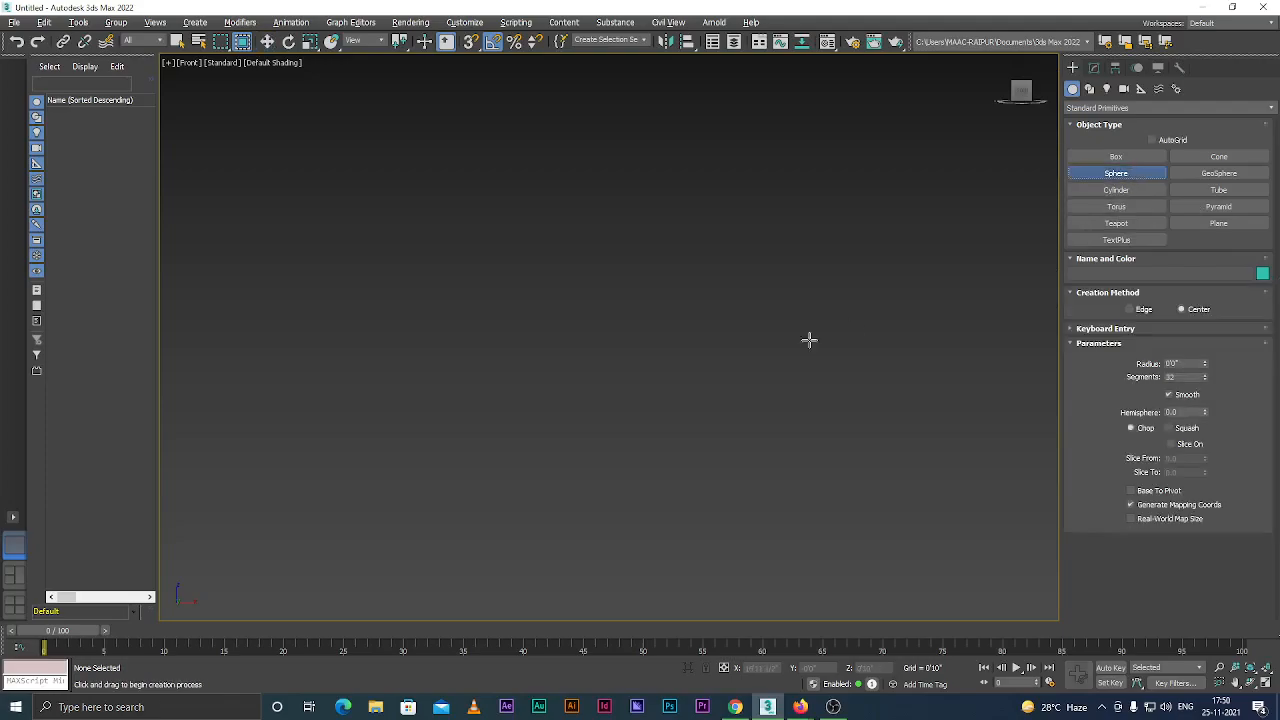
drag(567, 363, 621, 285)
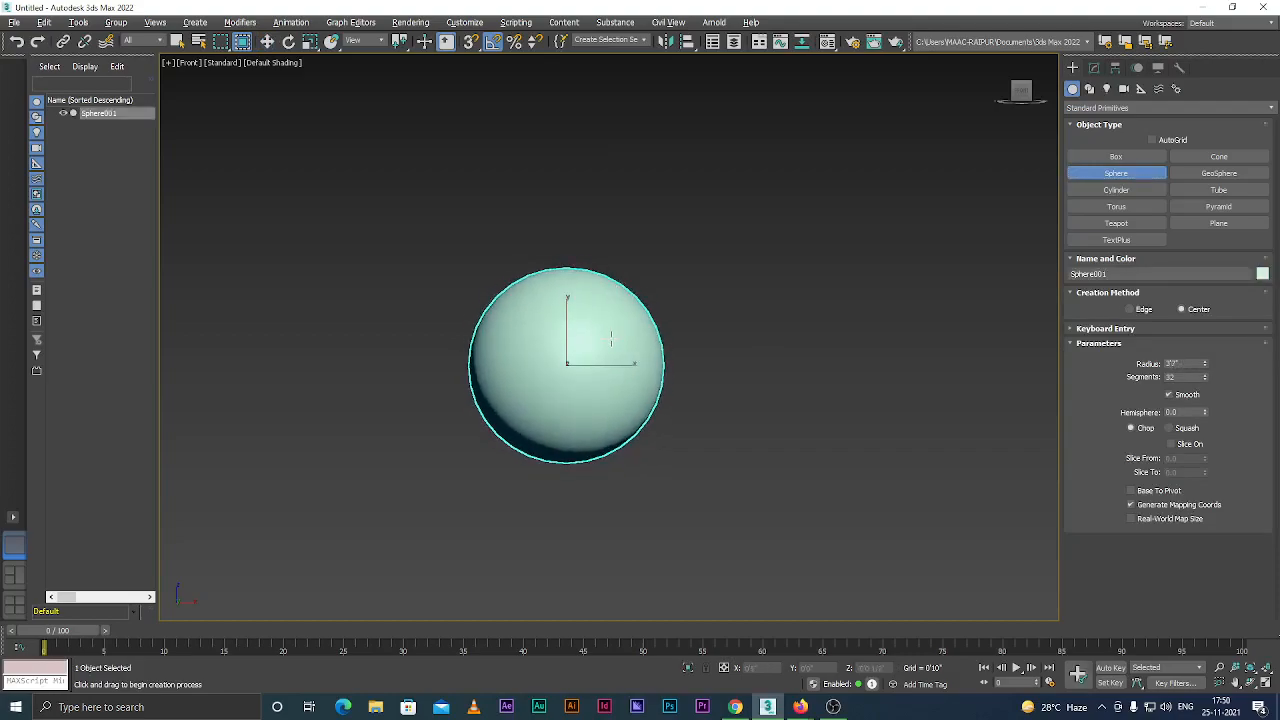
key(w)
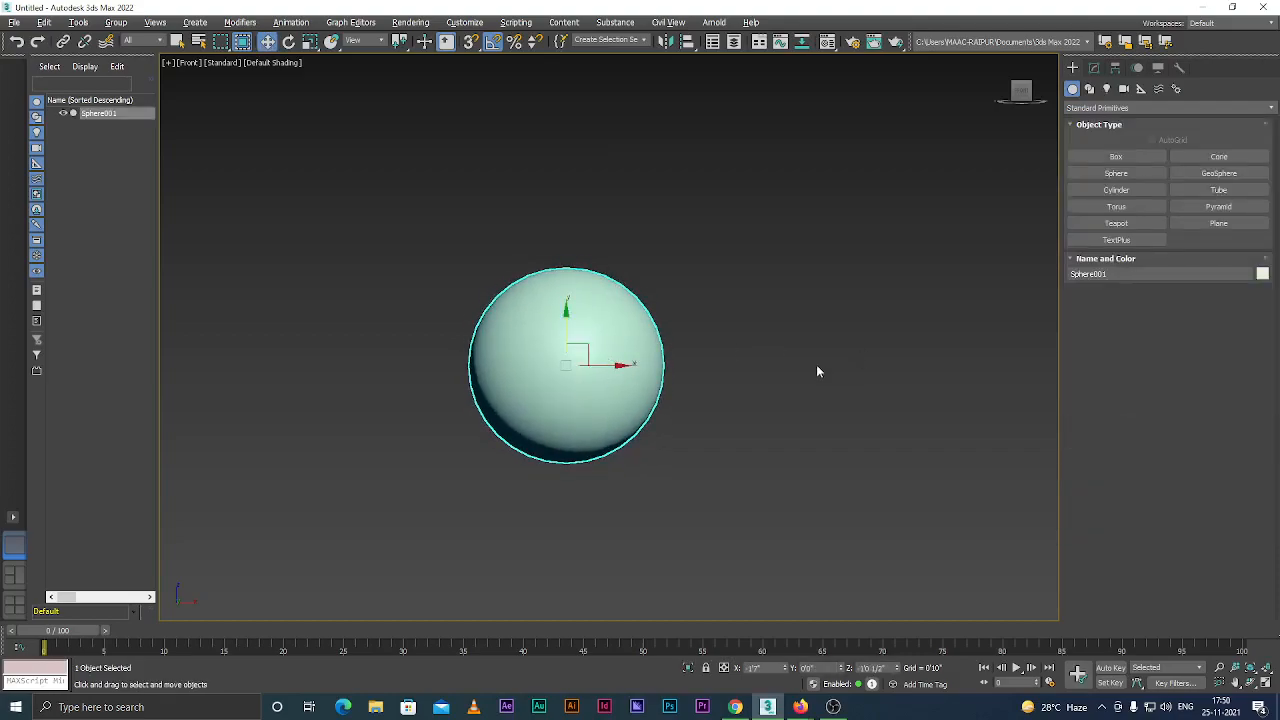
click(1093, 67)
click(790, 380)
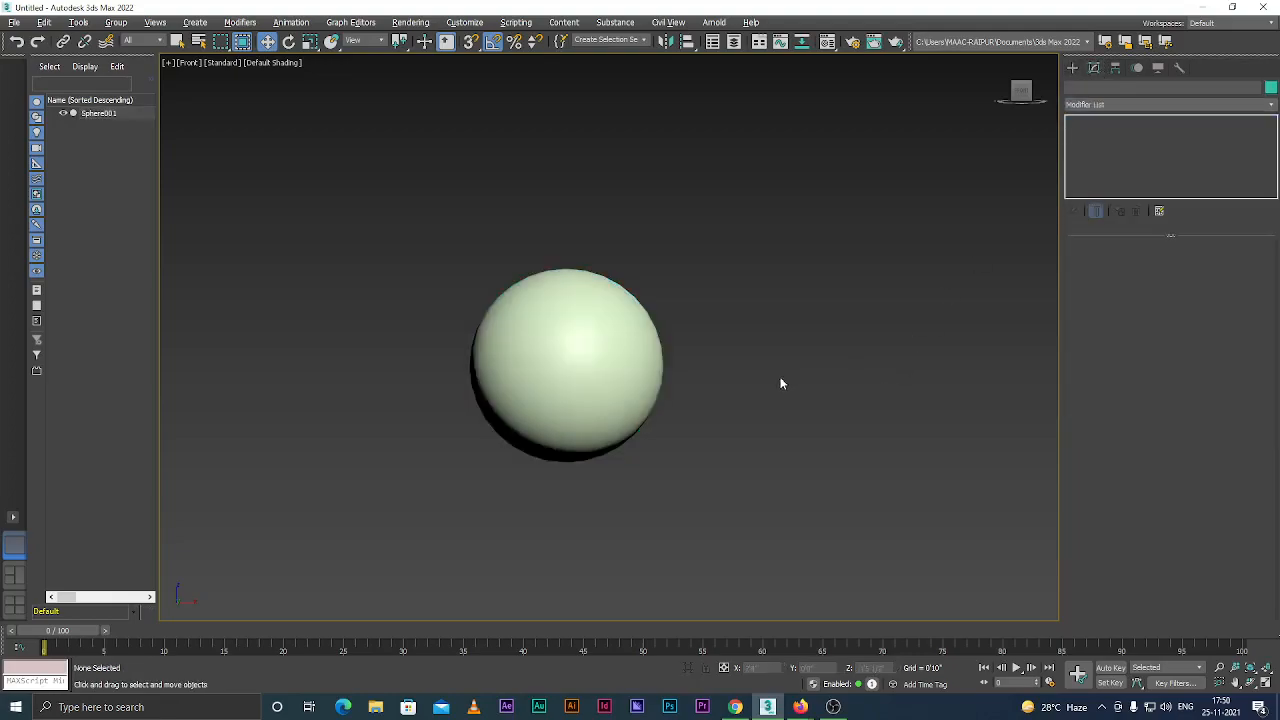
Examine the sphere's segments in wireframe display, return to shaded display, and deselect it.
click(617, 357)
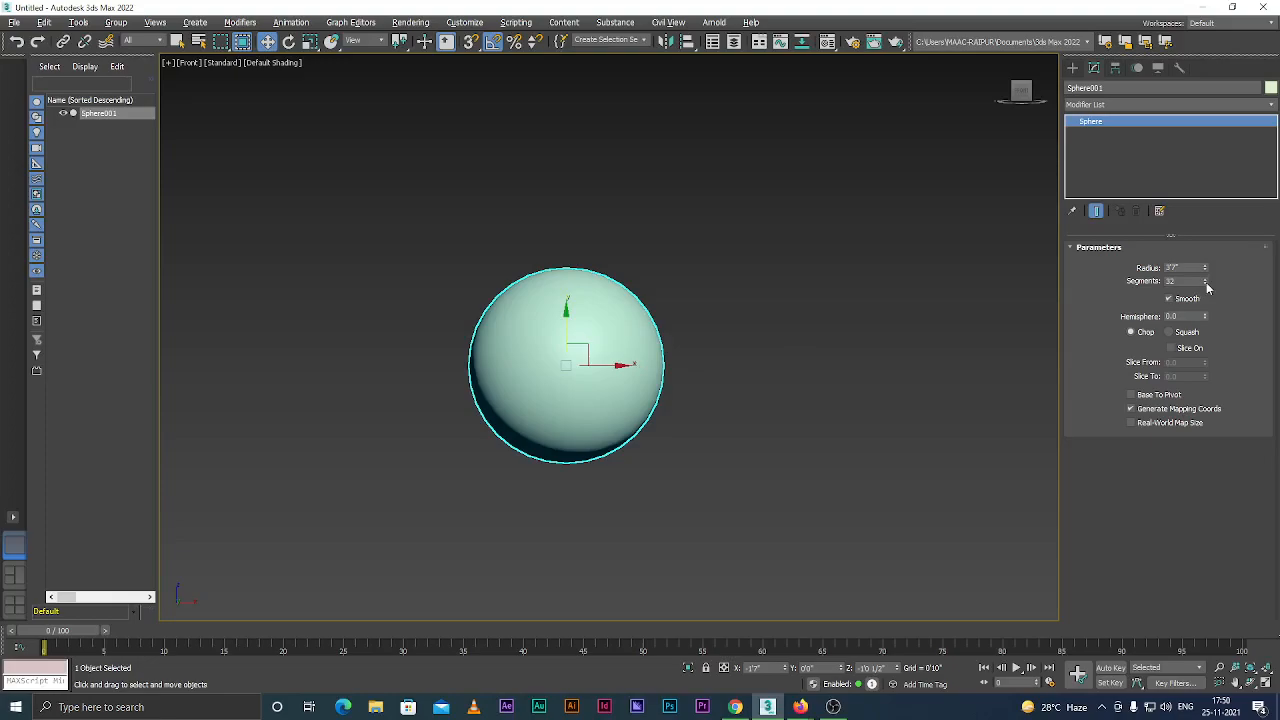
key(F3)
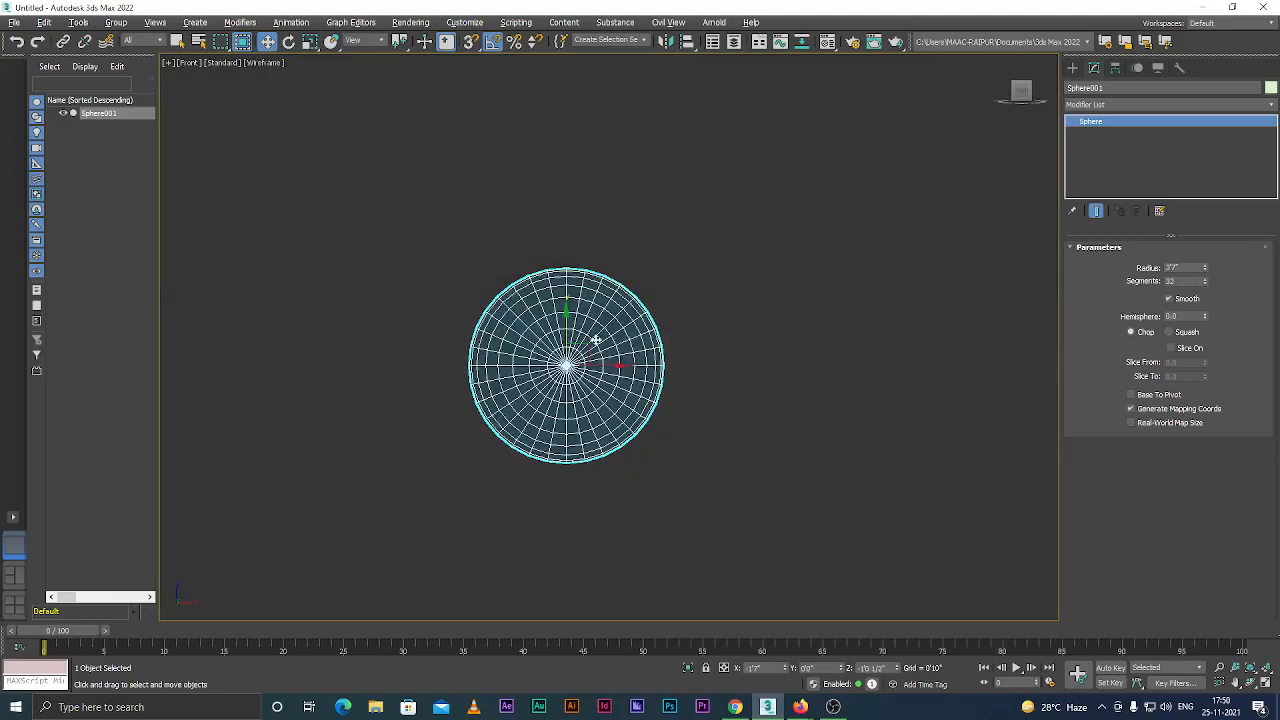
key(F3)
click(736, 366)
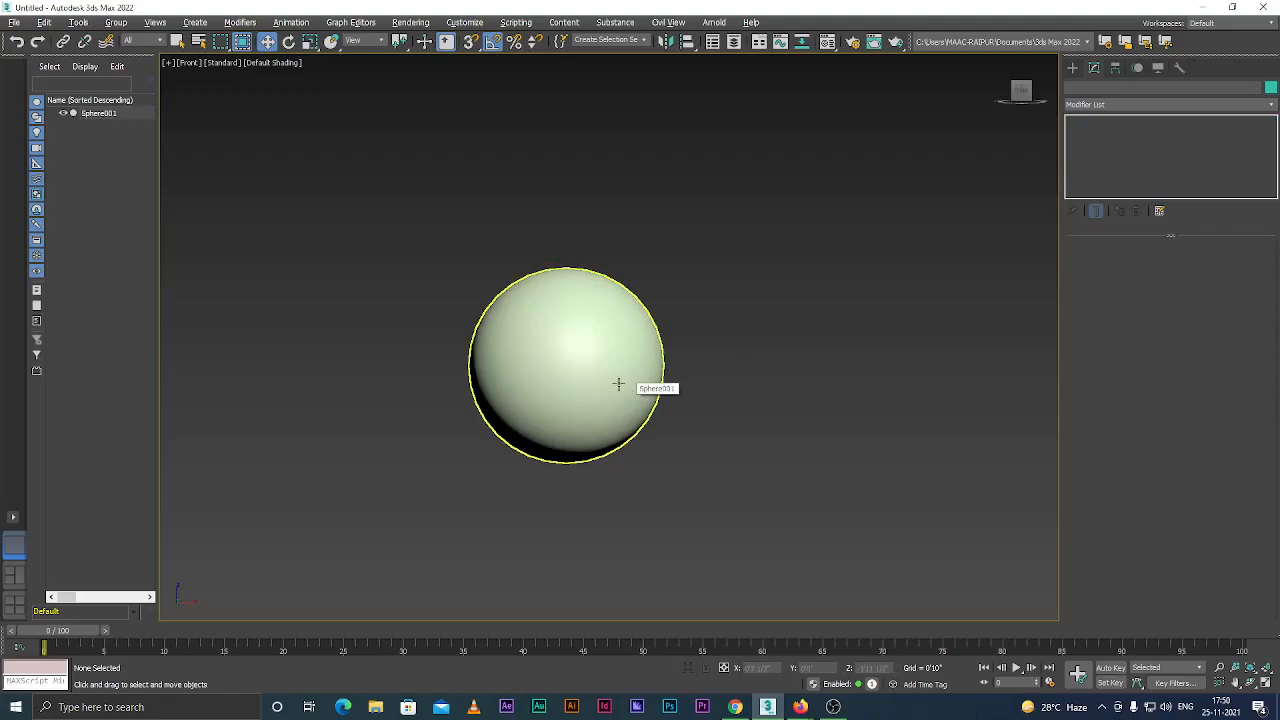
Draw a circle spline with a radius of about 1'9" beside the sphere with AutoGrid enabled, and display its parameters.
click(1073, 68)
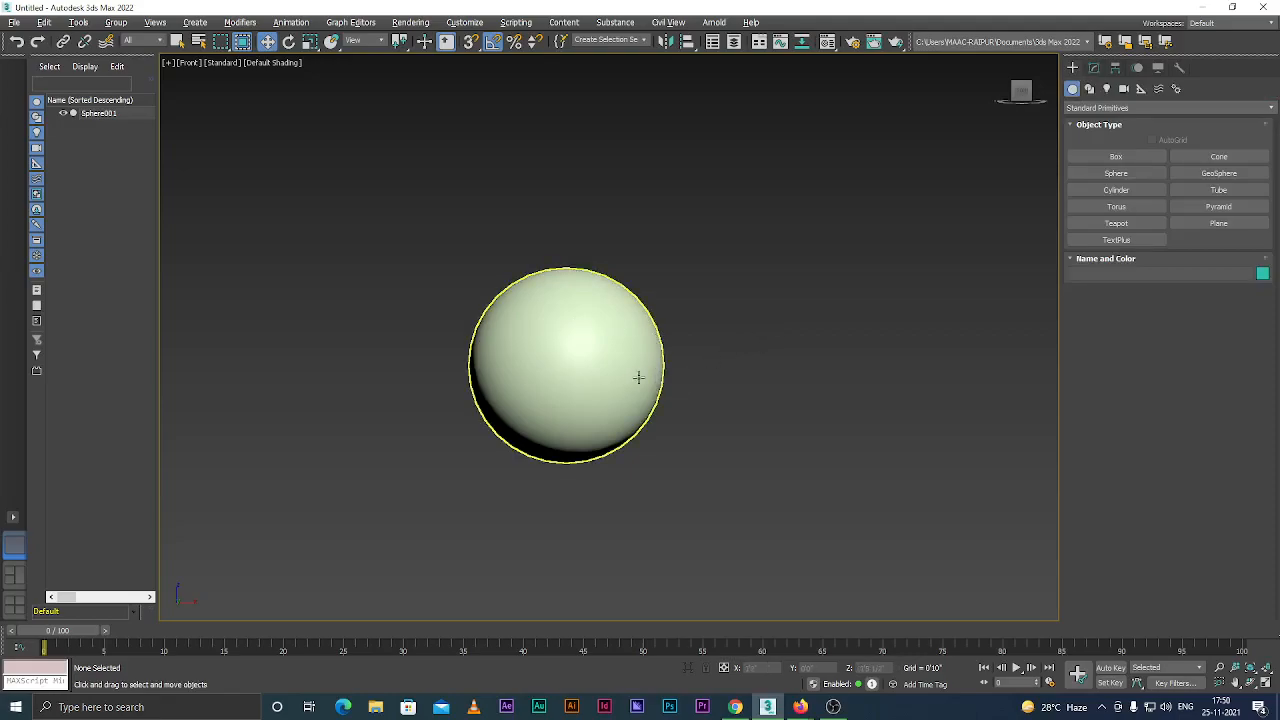
click(1089, 89)
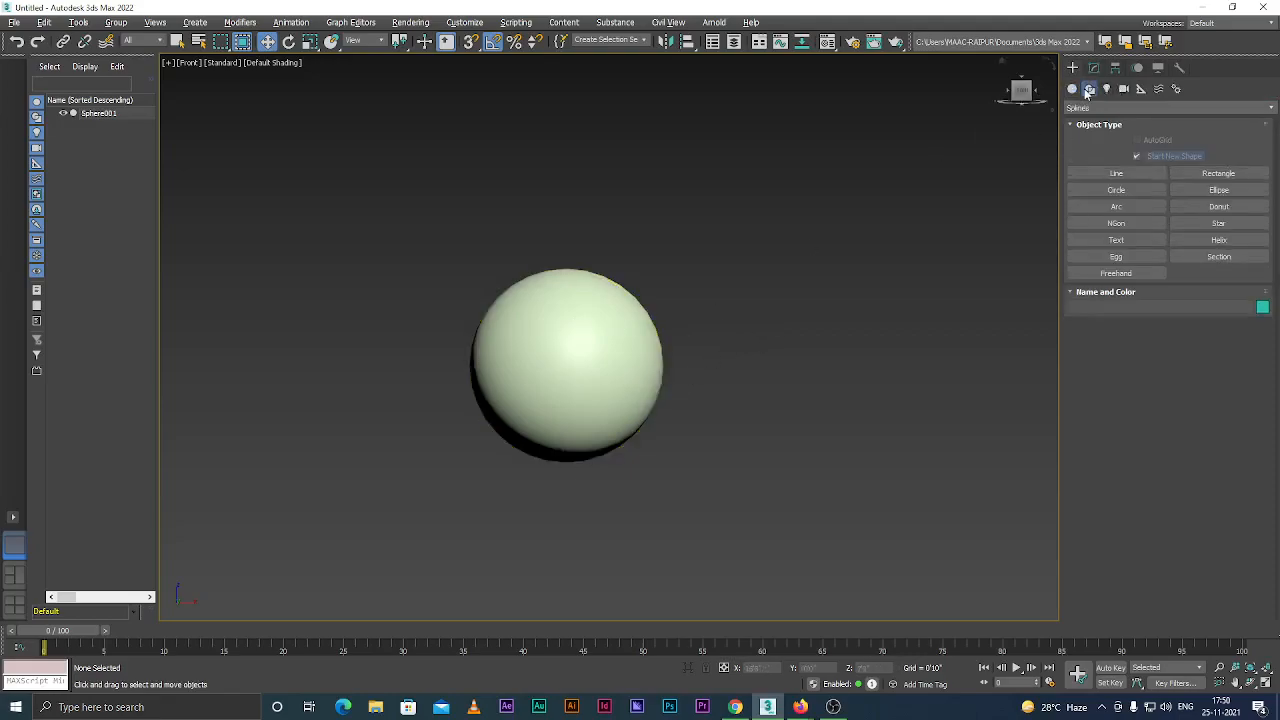
click(1108, 192)
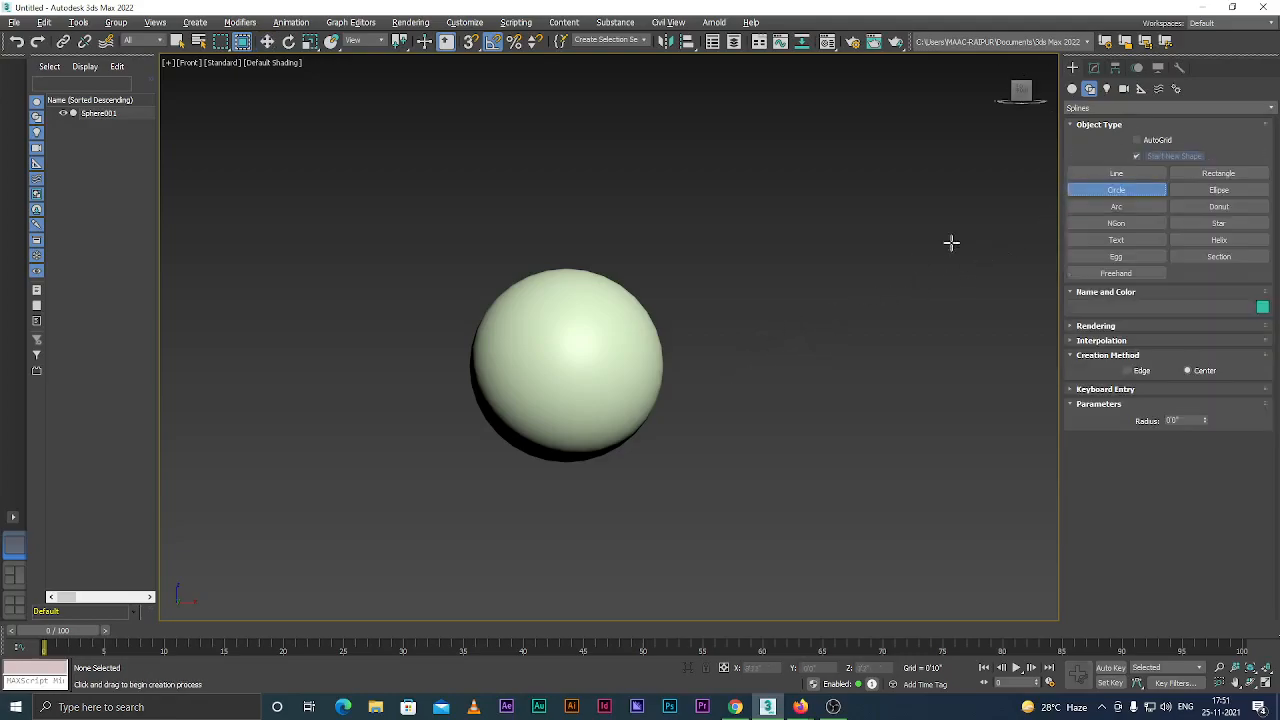
click(1137, 139)
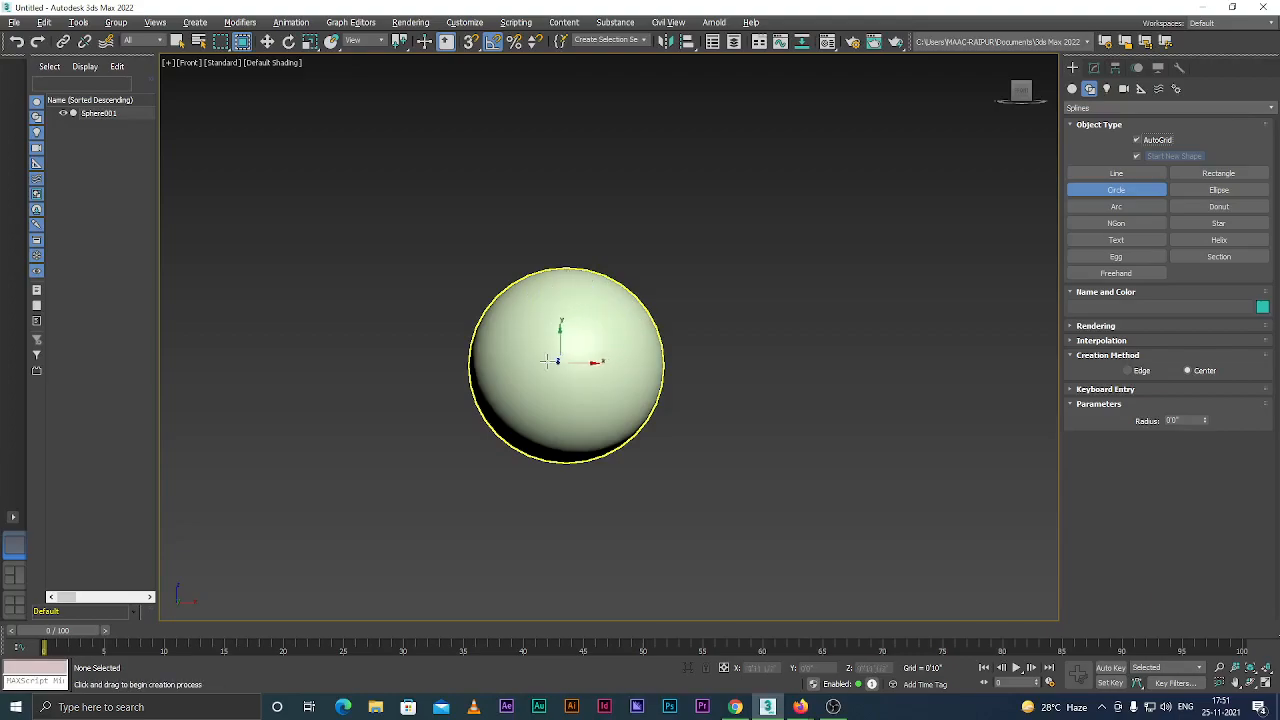
scroll(563, 360, down, 3)
scroll(550, 354, up, 3)
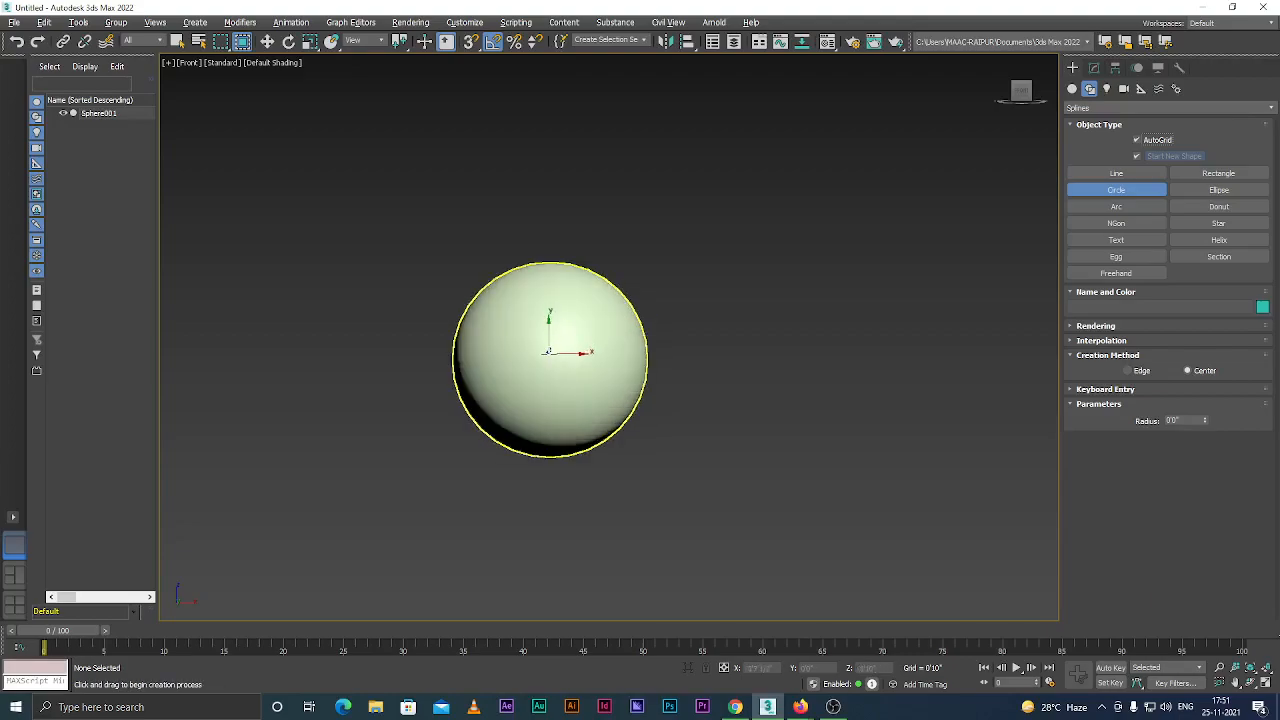
scroll(550, 350, up, 2)
scroll(560, 340, down, 5)
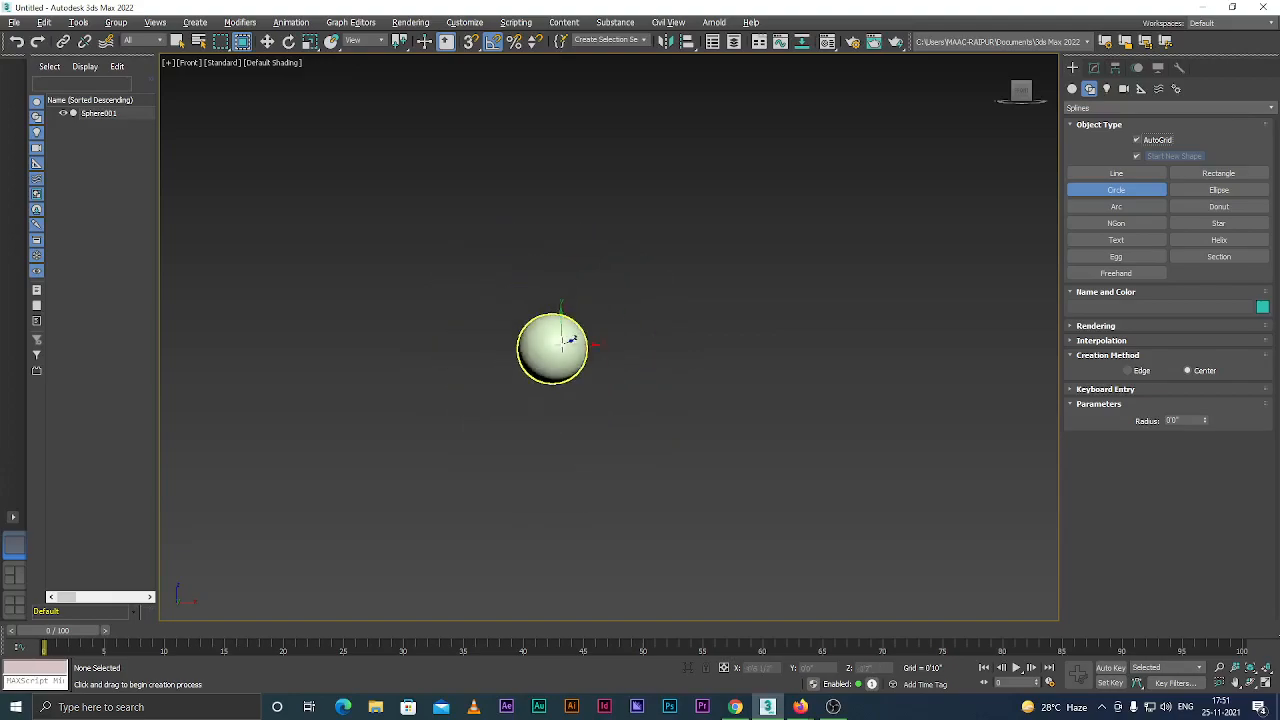
scroll(662, 346, up, 3)
click(613, 347)
drag(613, 347, 619, 316)
key(w)
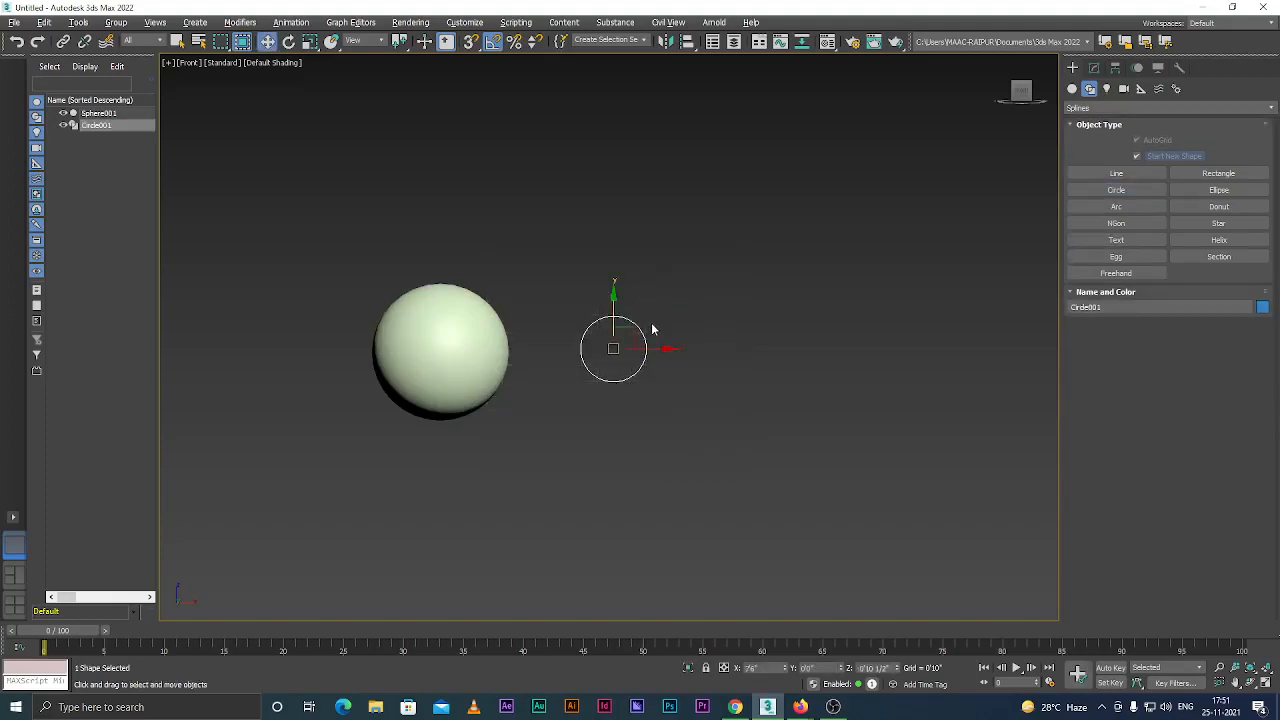
click(1093, 67)
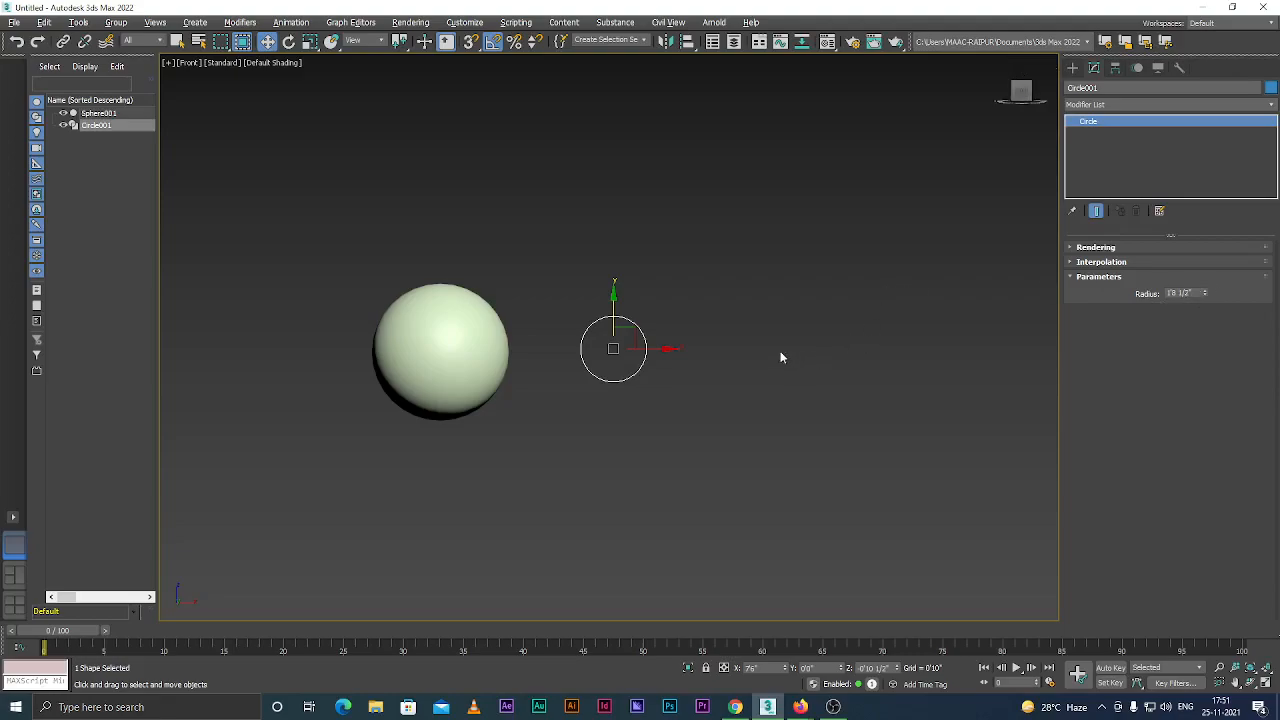
scroll(620, 335, up, 2)
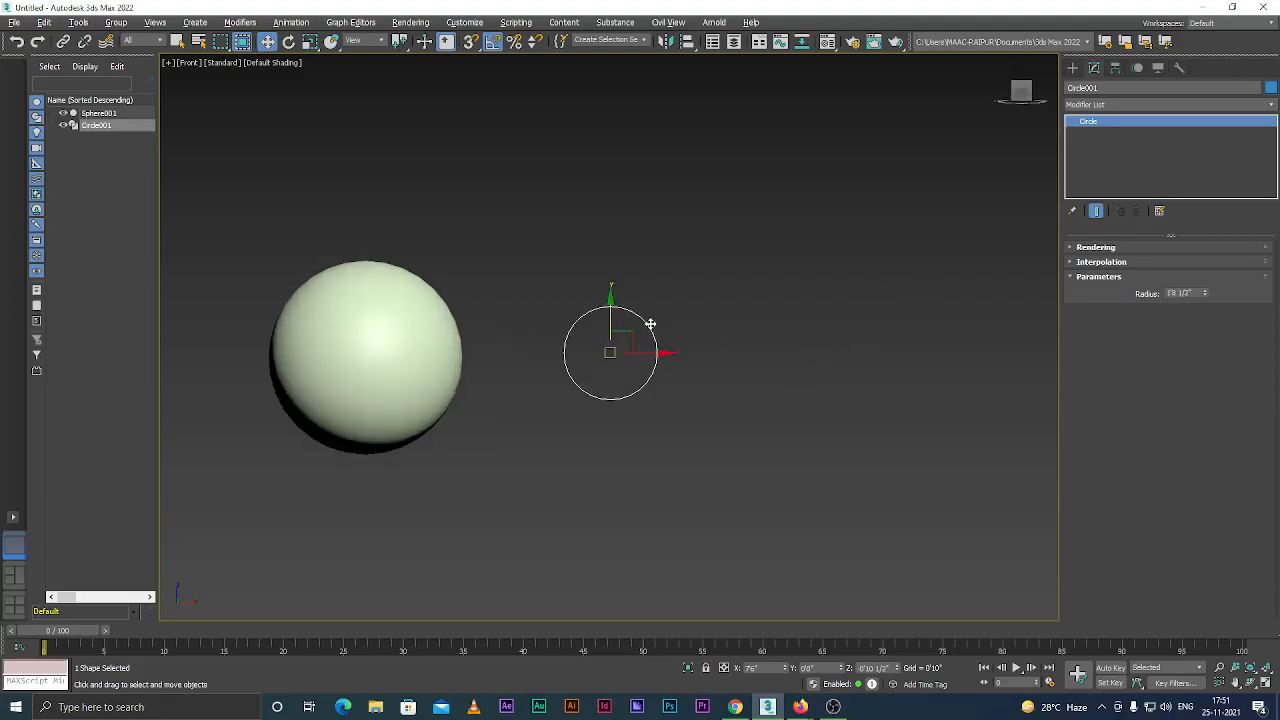
Apply an Extrude modifier to the circle beside the sphere.
click(1119, 104)
text(ex)
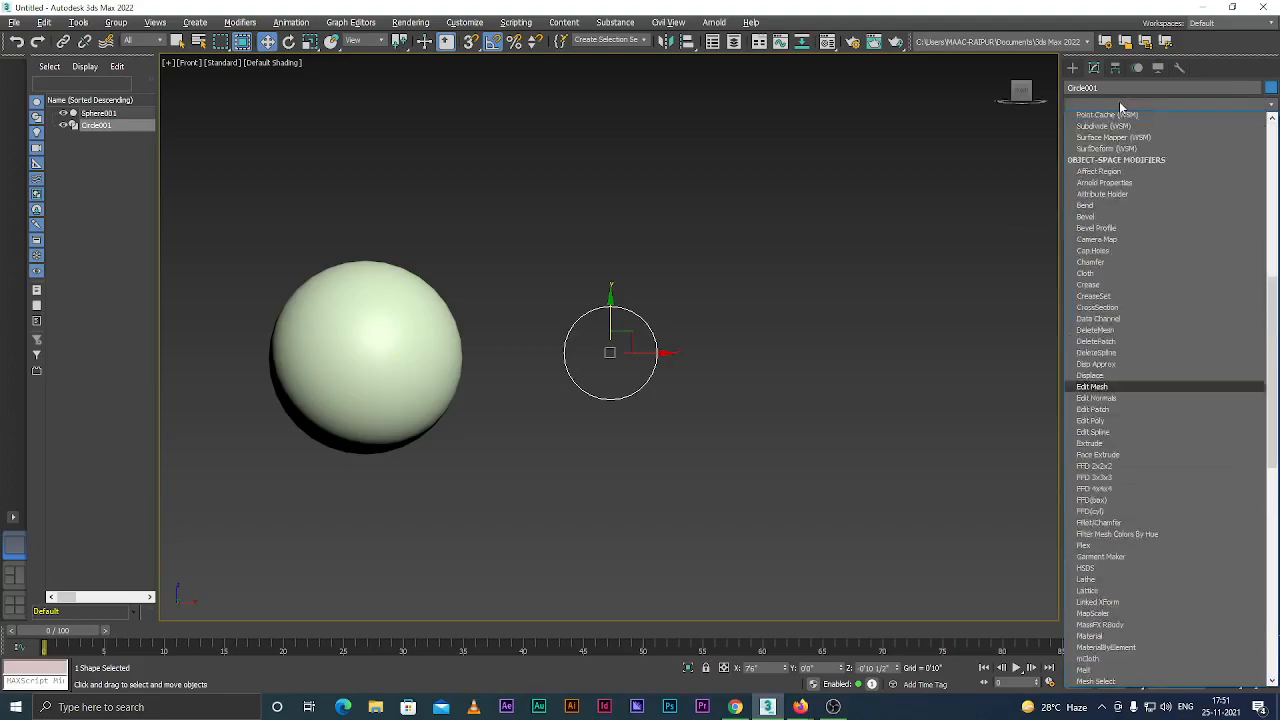
key(Return)
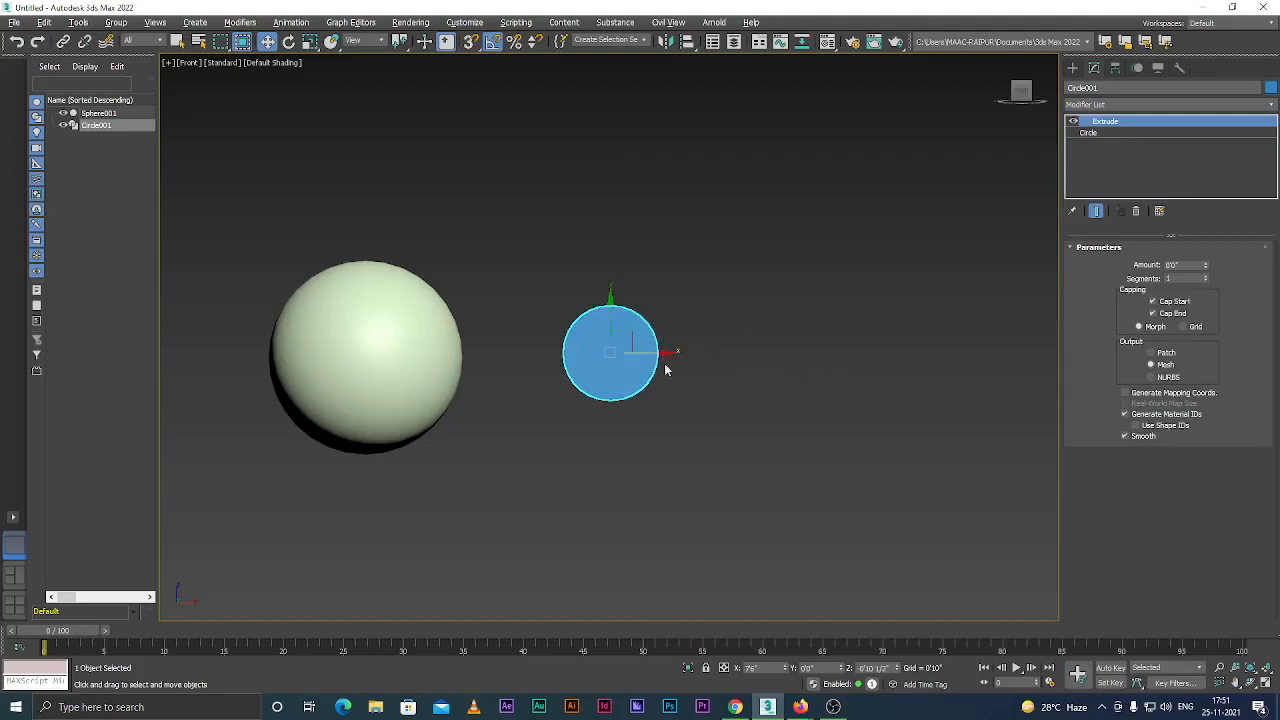
alt+middle_drag(677, 400, 600, 420)
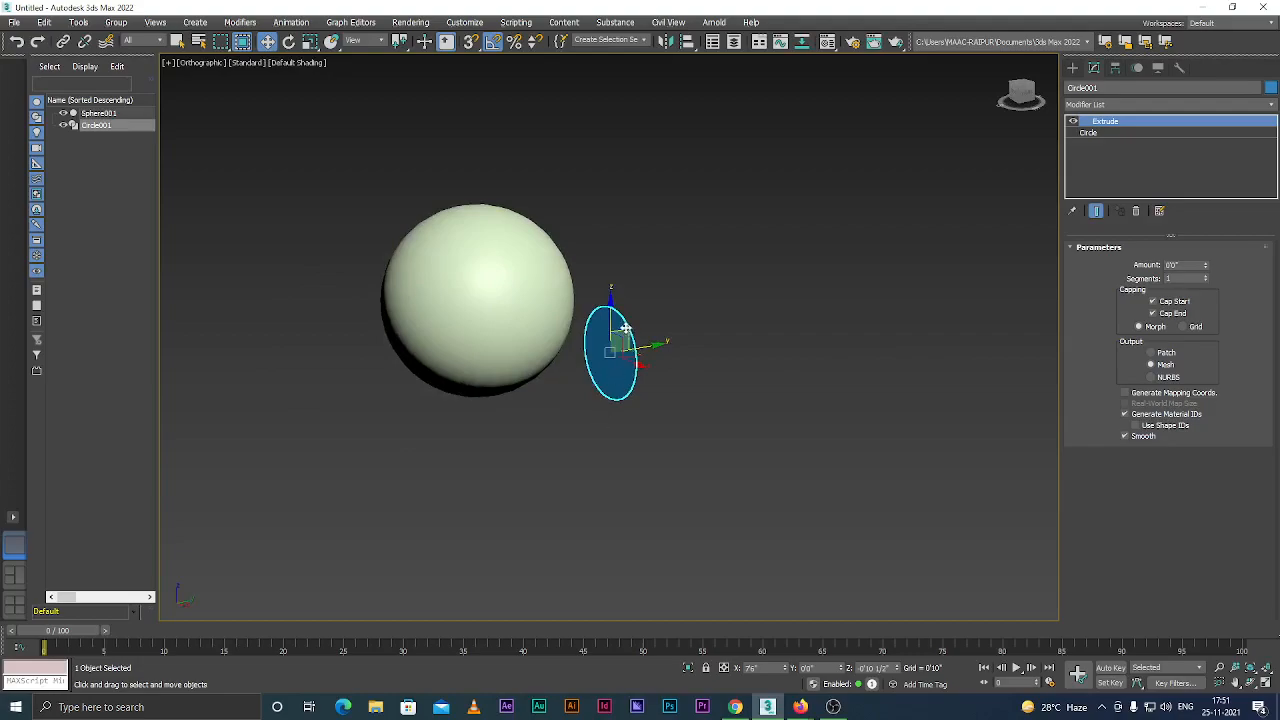
scroll(626, 327, up, 6)
click(686, 283)
click(609, 350)
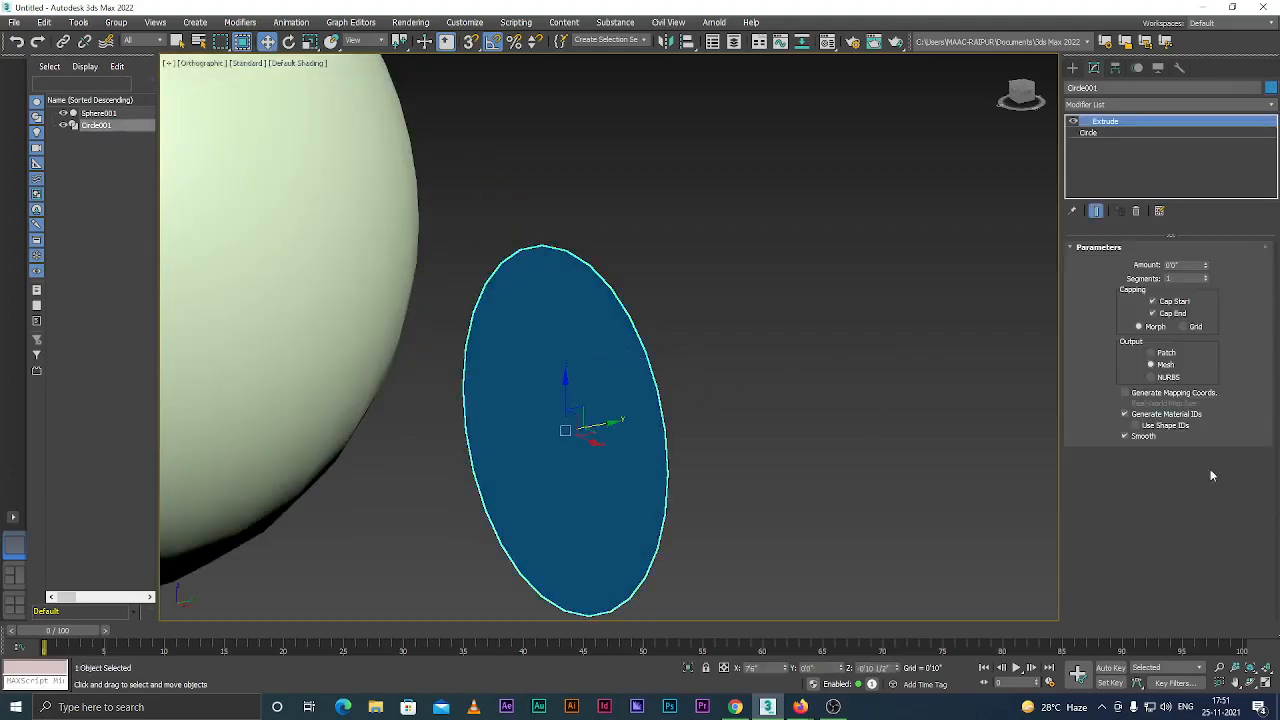
Set the circle's extrusion amount to 0'1" to give the disc thickness.
click(1193, 265)
key(BackSpace)
key(Return)
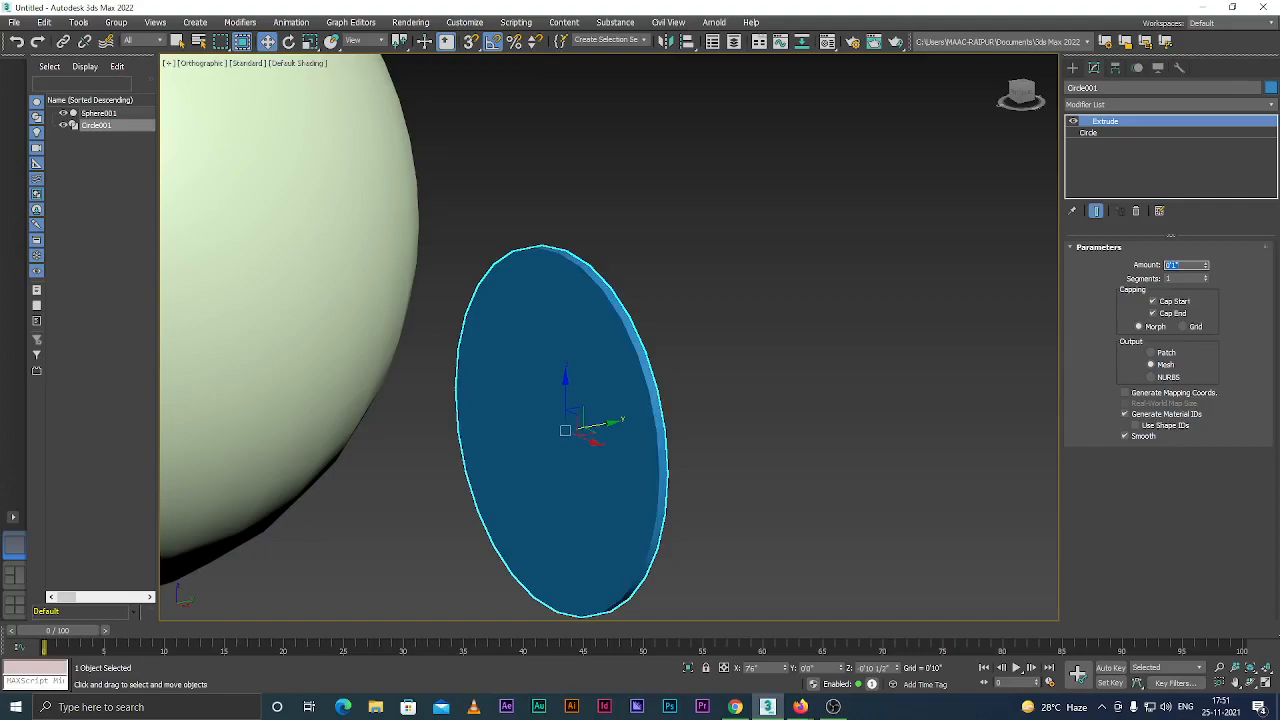
click(1104, 292)
scroll(565, 370, up, 4)
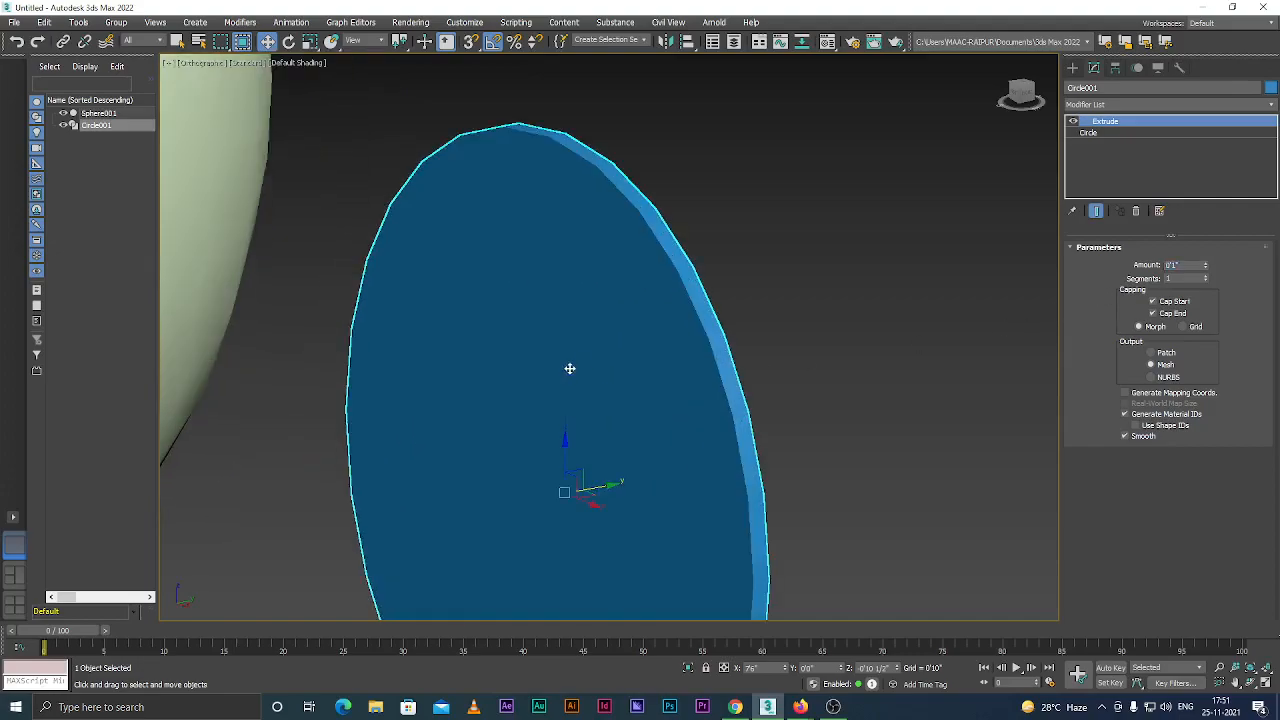
scroll(580, 353, down, 4)
alt+middle_drag(586, 400, 631, 417)
scroll(566, 369, down, 3)
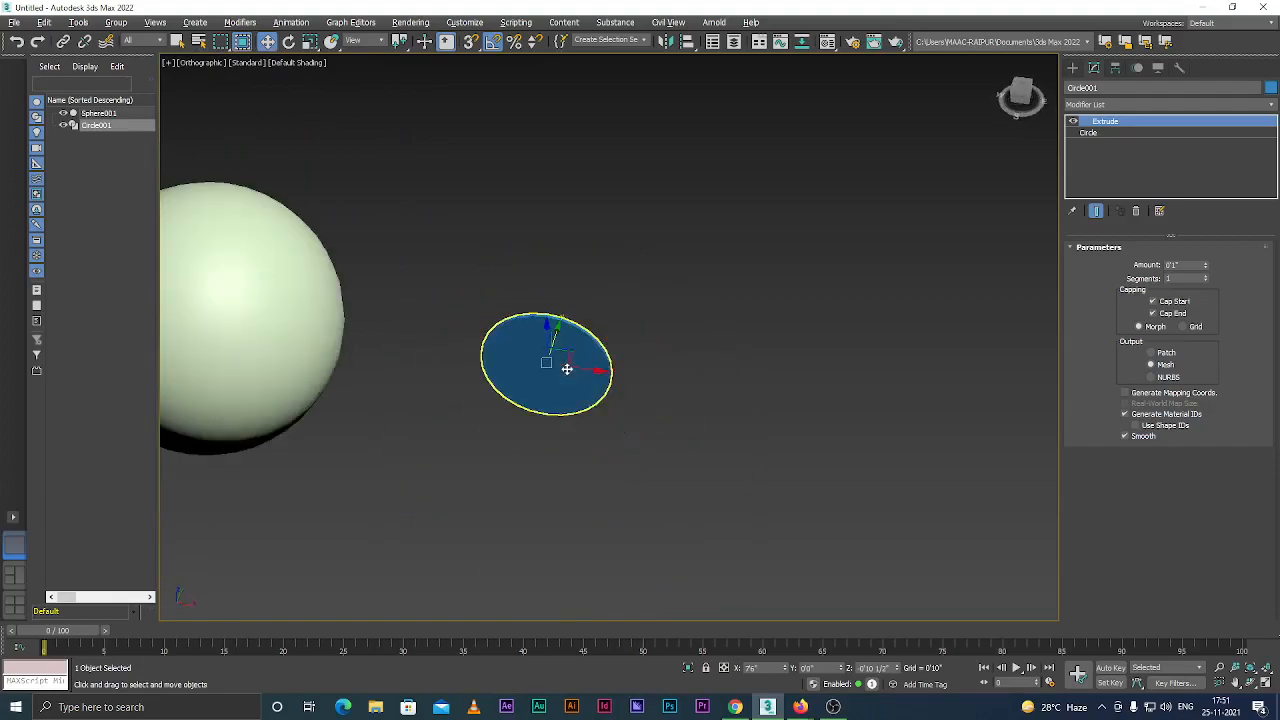
scroll(572, 370, up, 3)
Return to the shaded Front view and convert the extruded circle to an Editable Poly.
key(f)
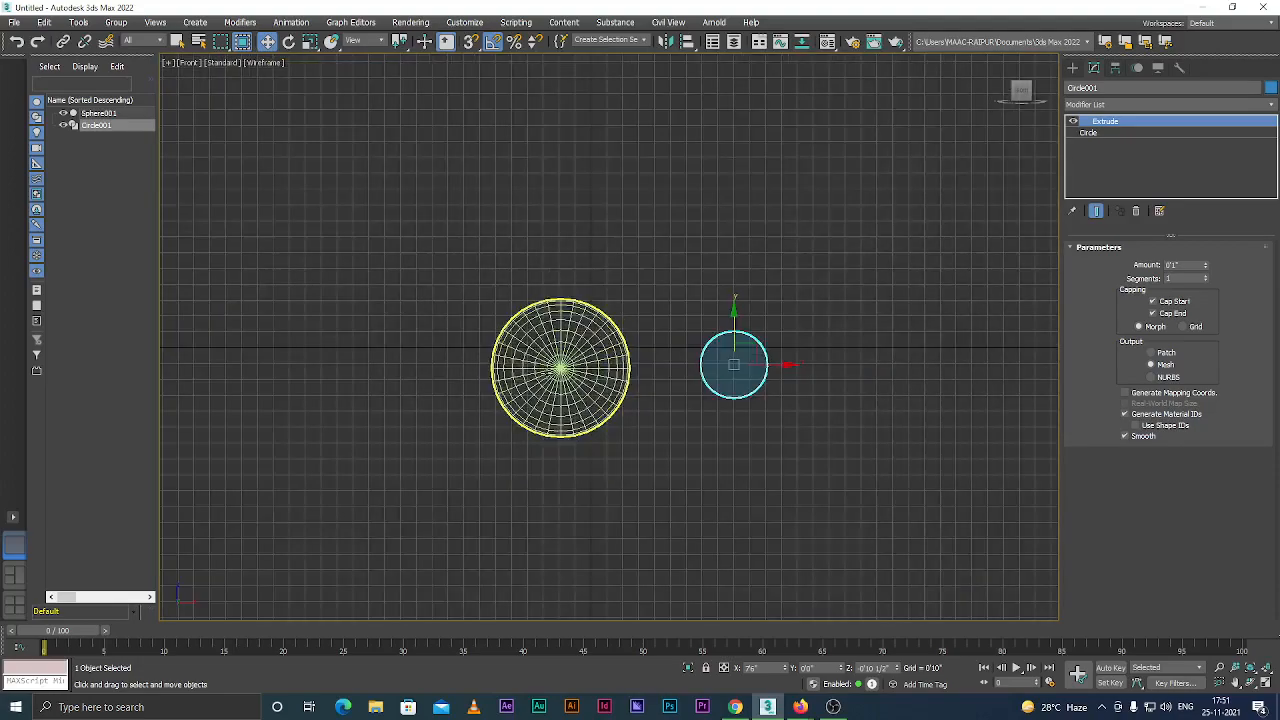
scroll(628, 371, up, 5)
key(F3)
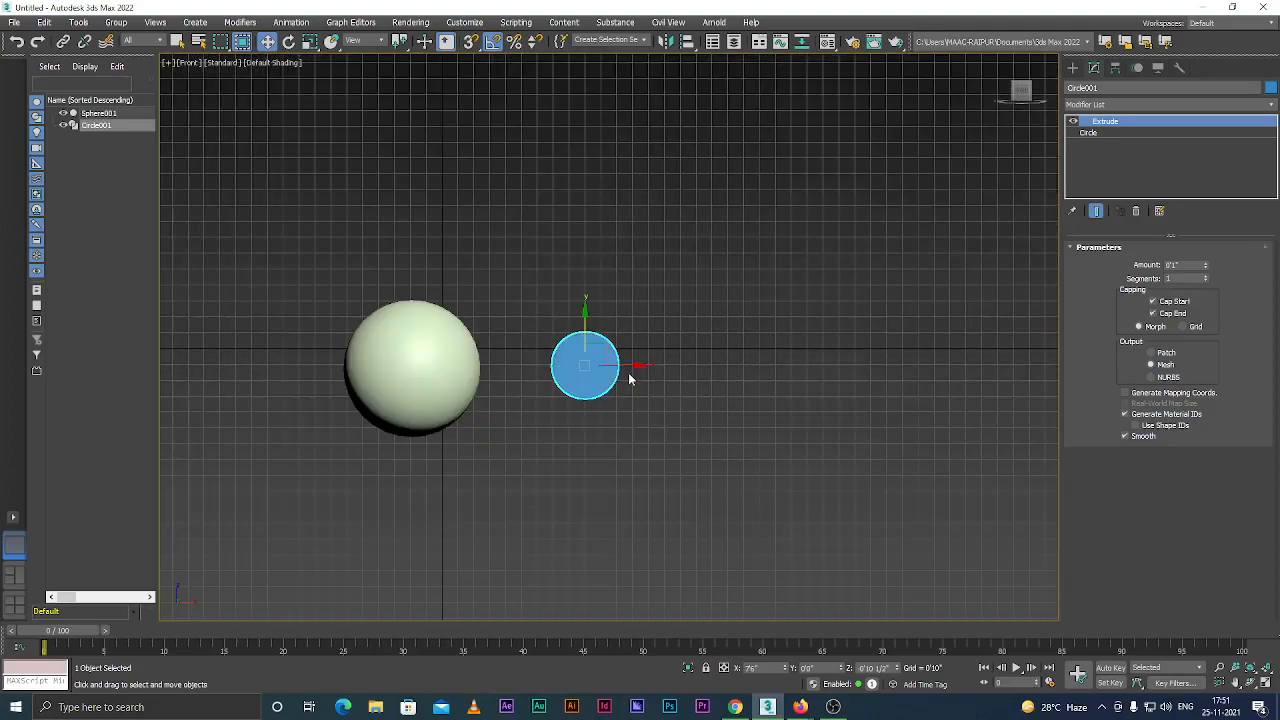
scroll(596, 380, up, 5)
click(711, 354)
click(590, 344)
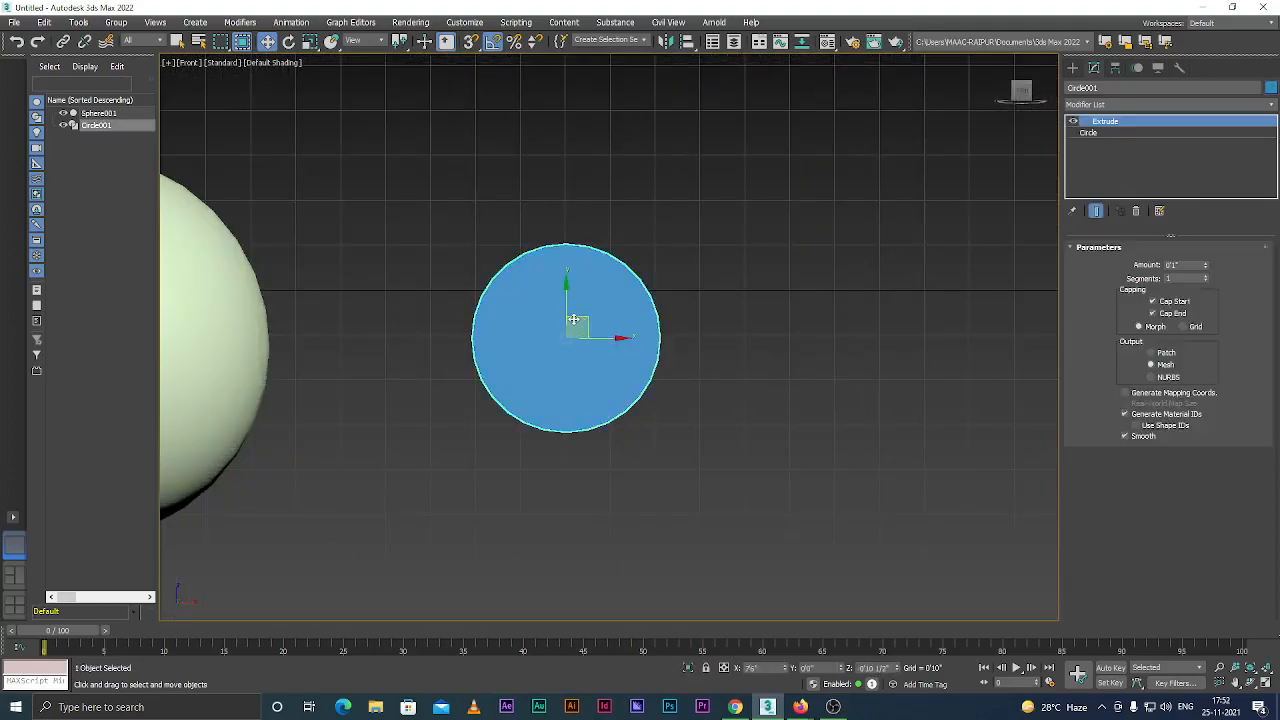
scroll(571, 323, up, 2)
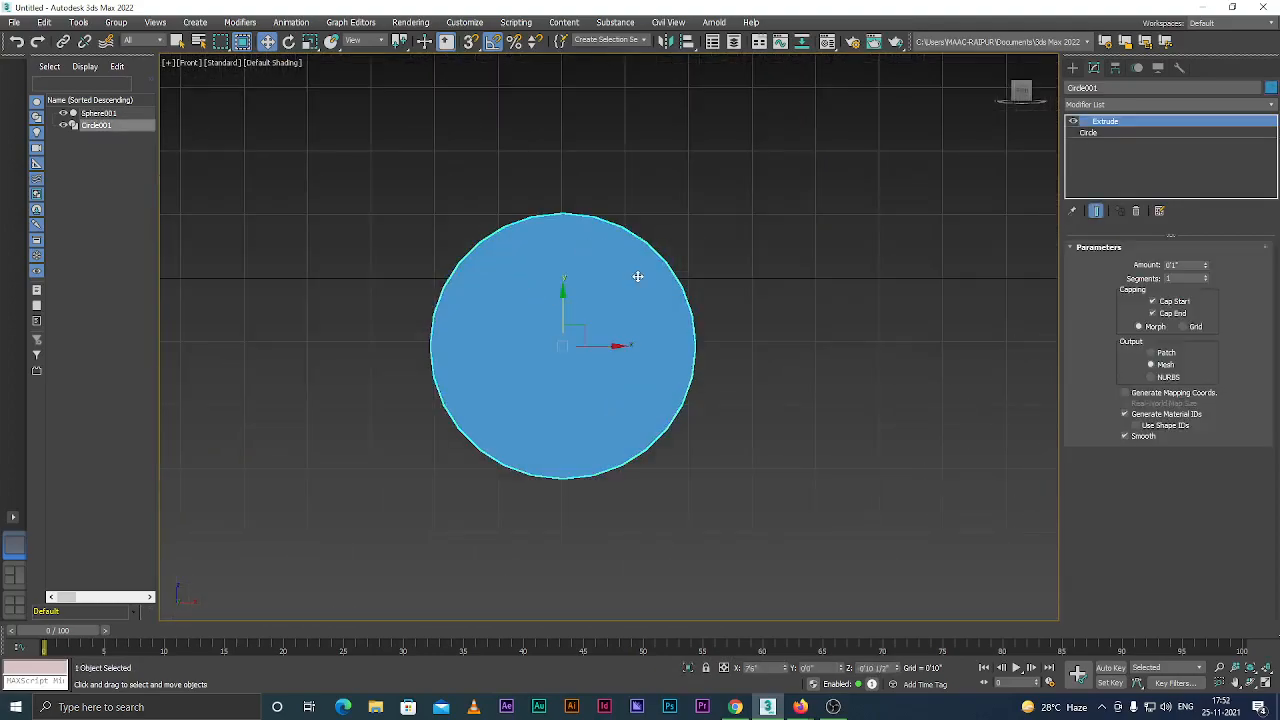
right_click(551, 320)
mouse_move(599, 461)
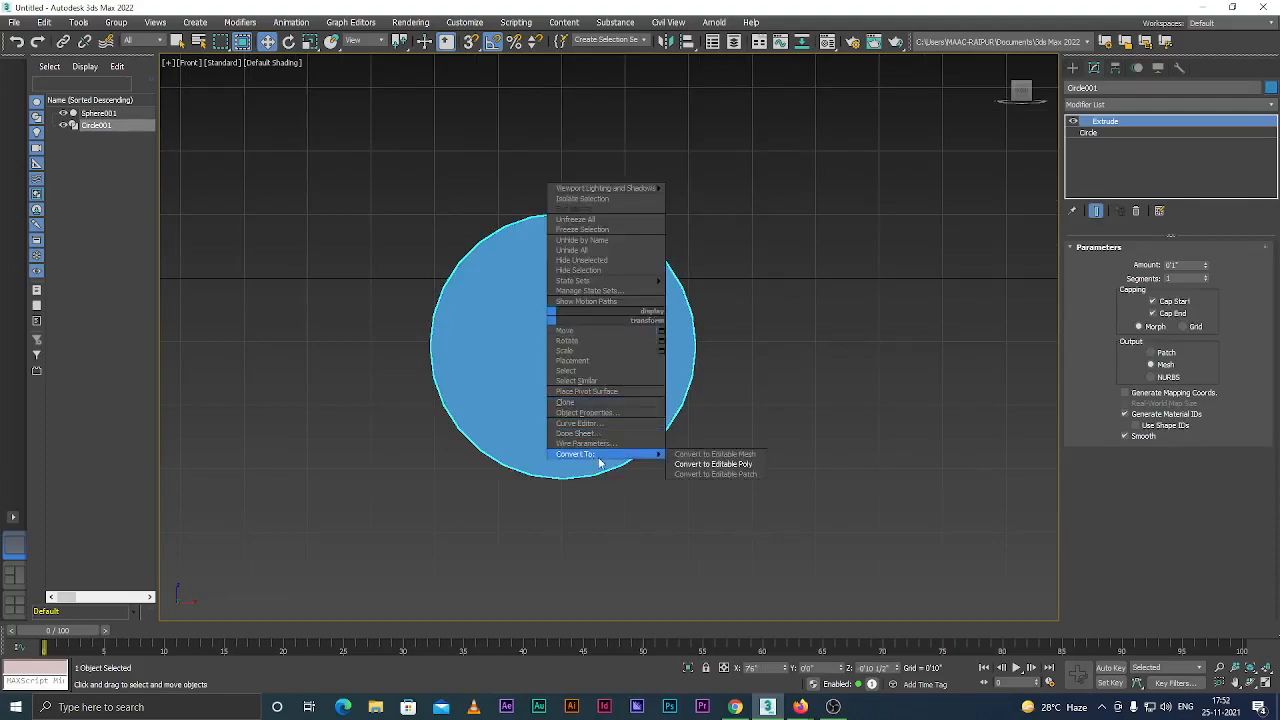
click(694, 466)
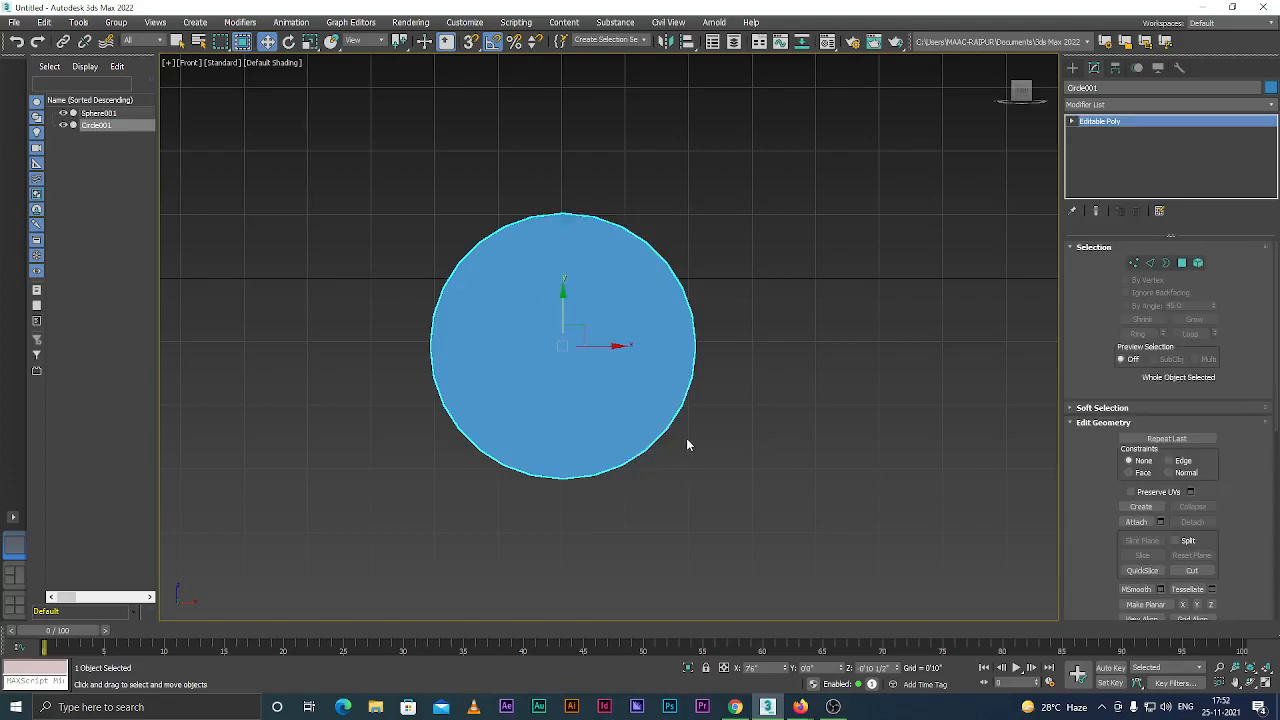
Select the disc's front polygon and inset it by 0'1".
key(4)
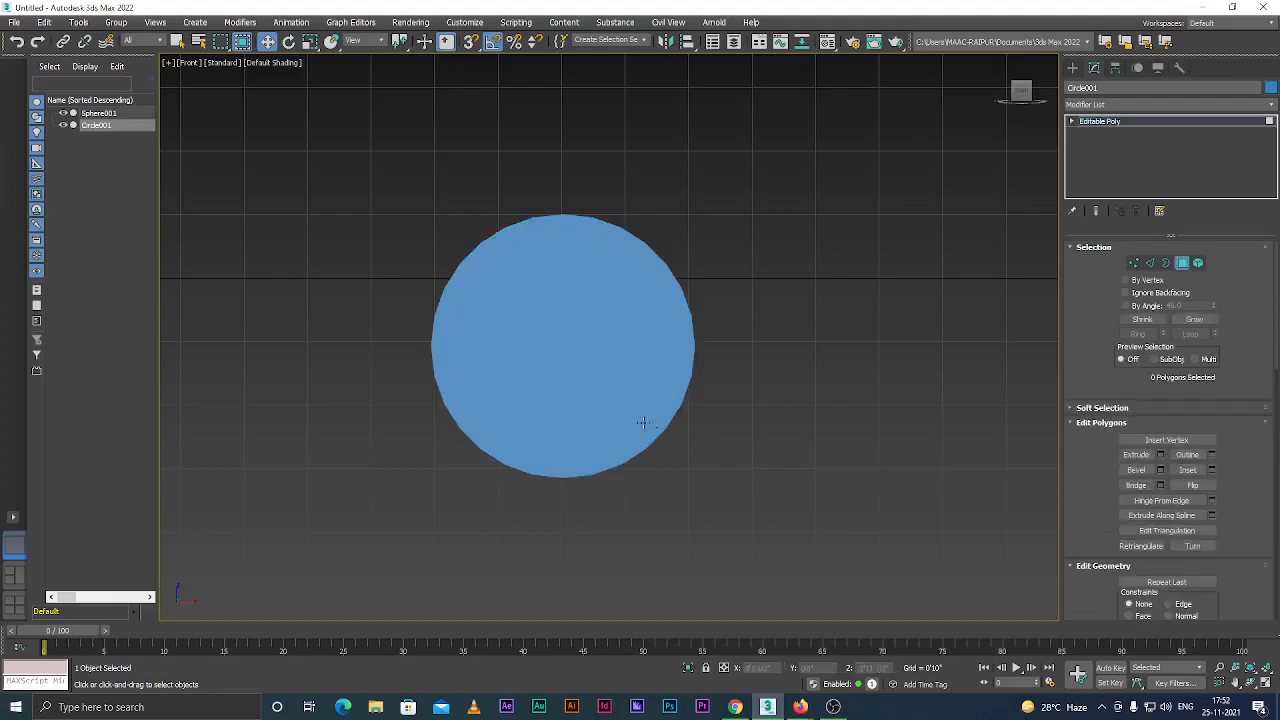
click(555, 337)
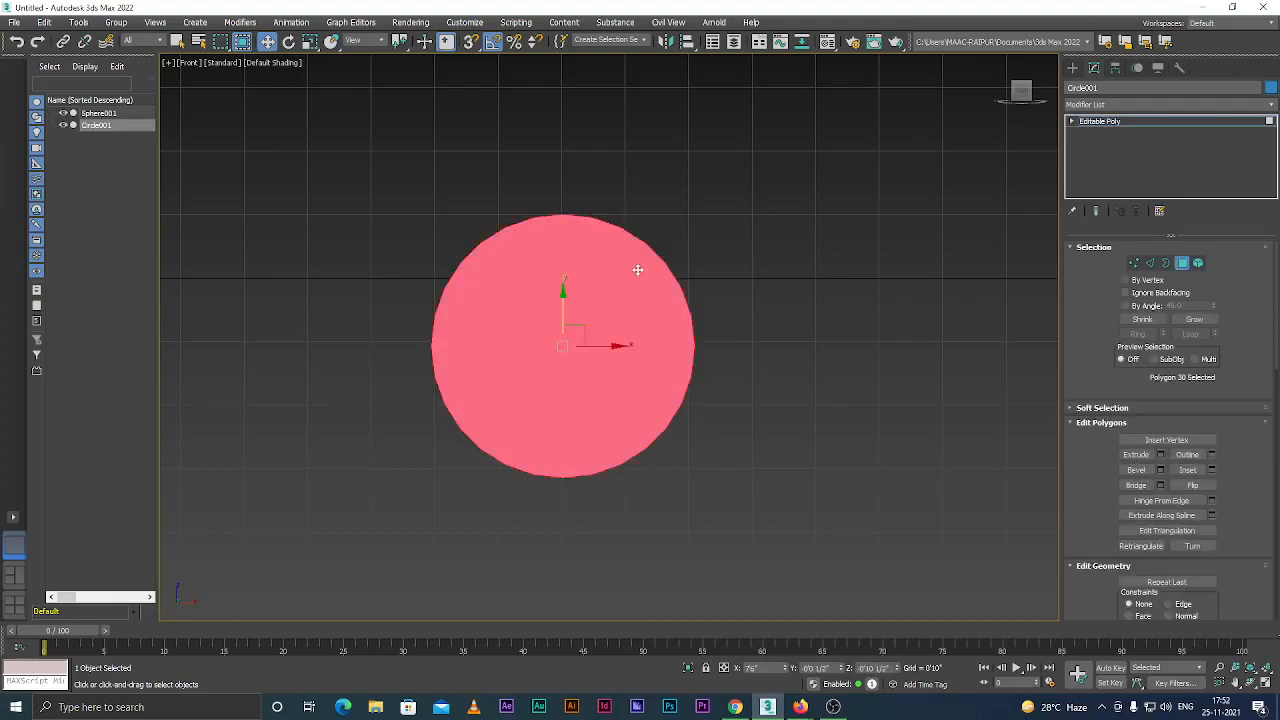
scroll(1212, 445, down, 1)
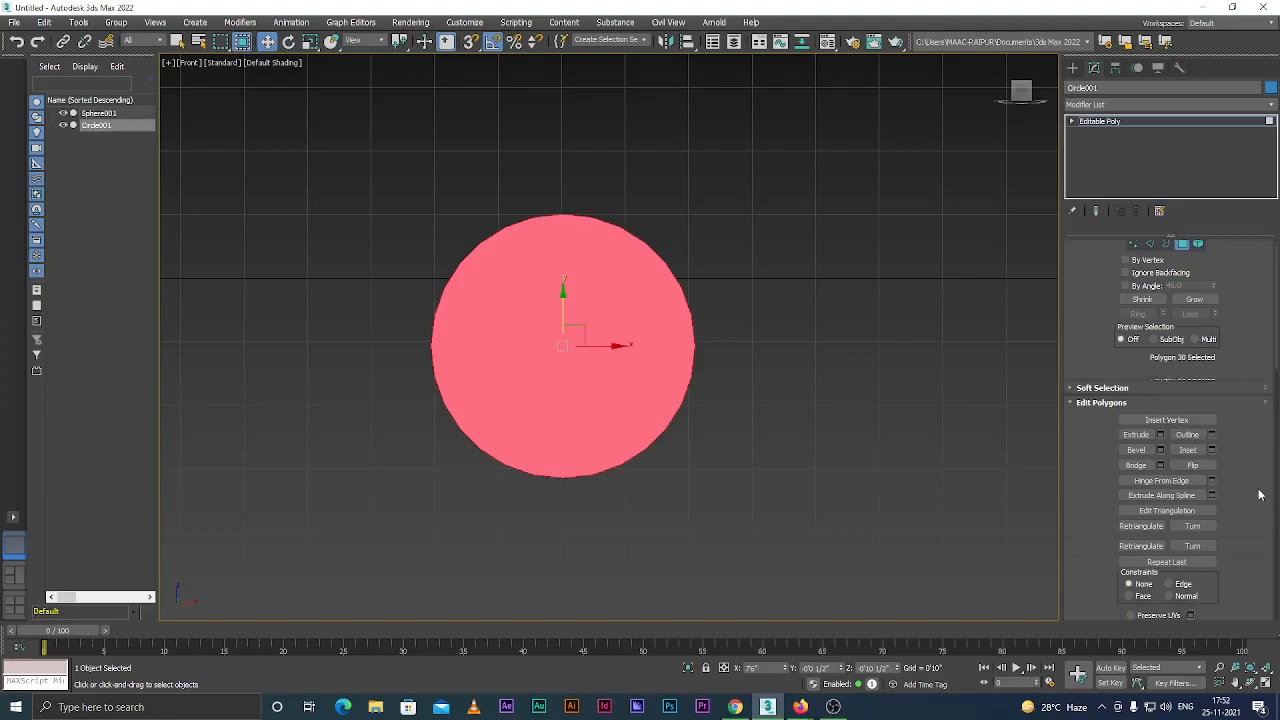
click(1211, 450)
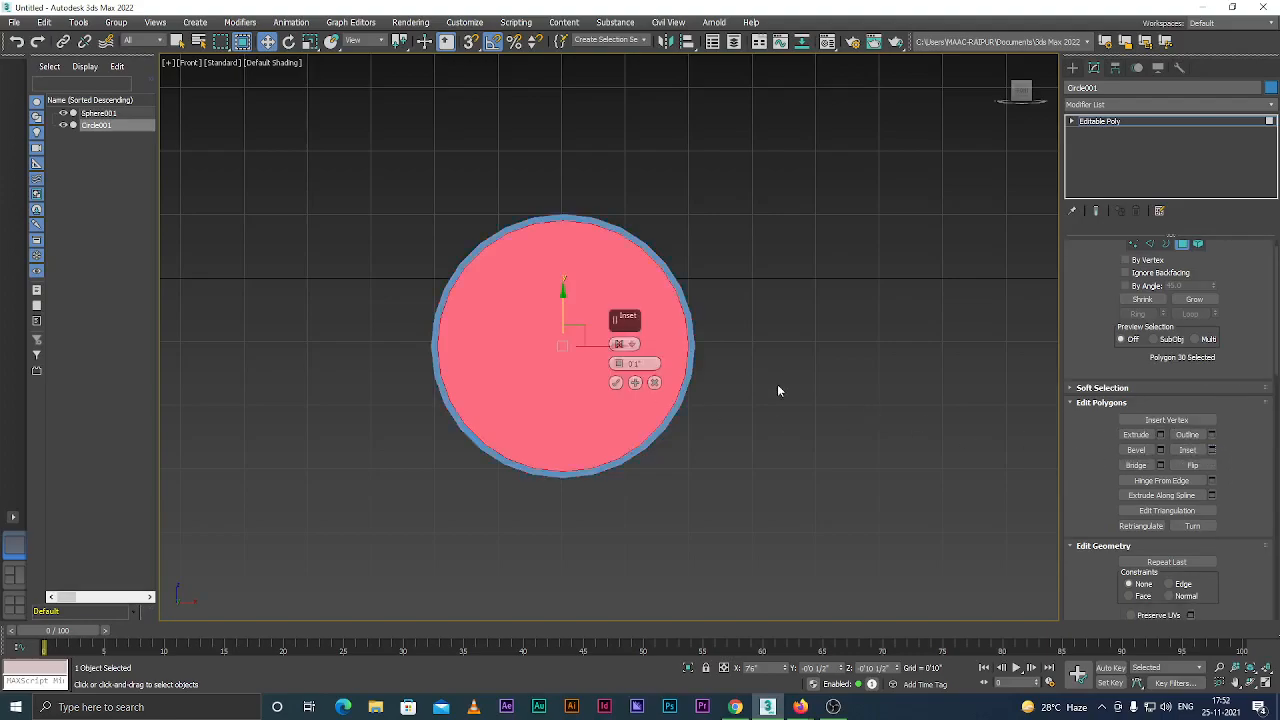
scroll(476, 259, up, 3)
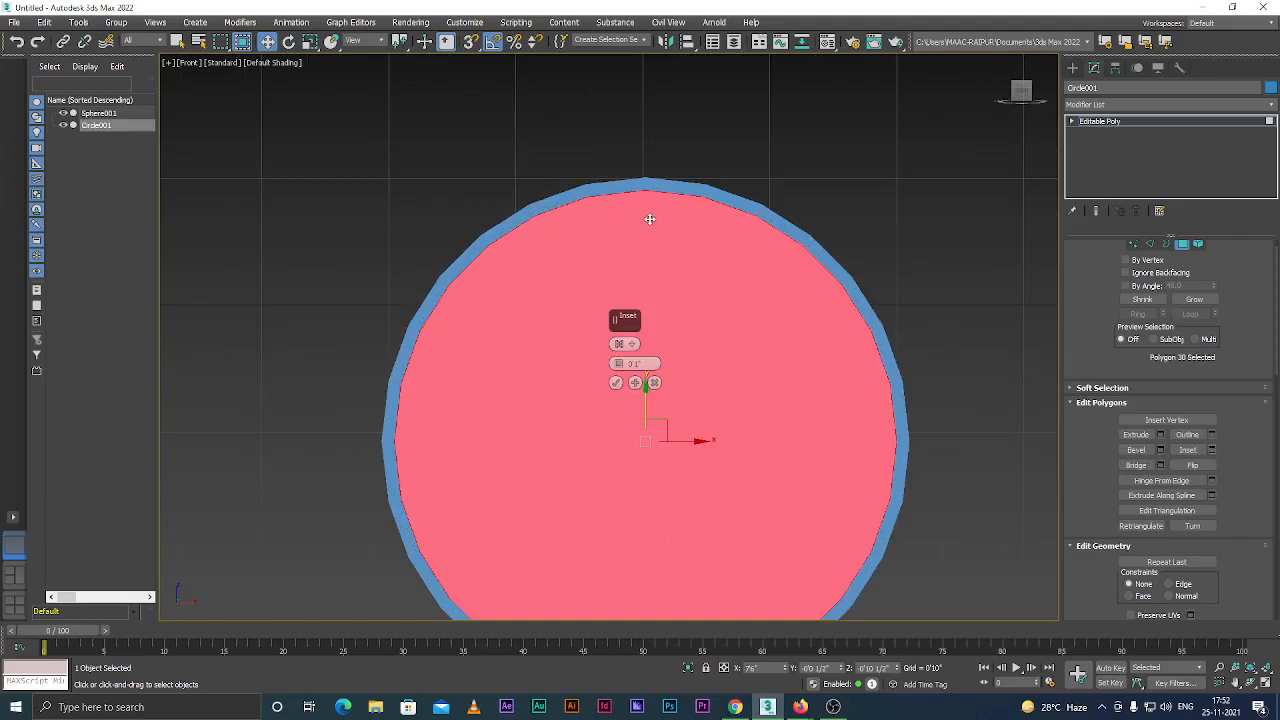
scroll(493, 280, down, 5)
alt+middle_drag(630, 463, 602, 475)
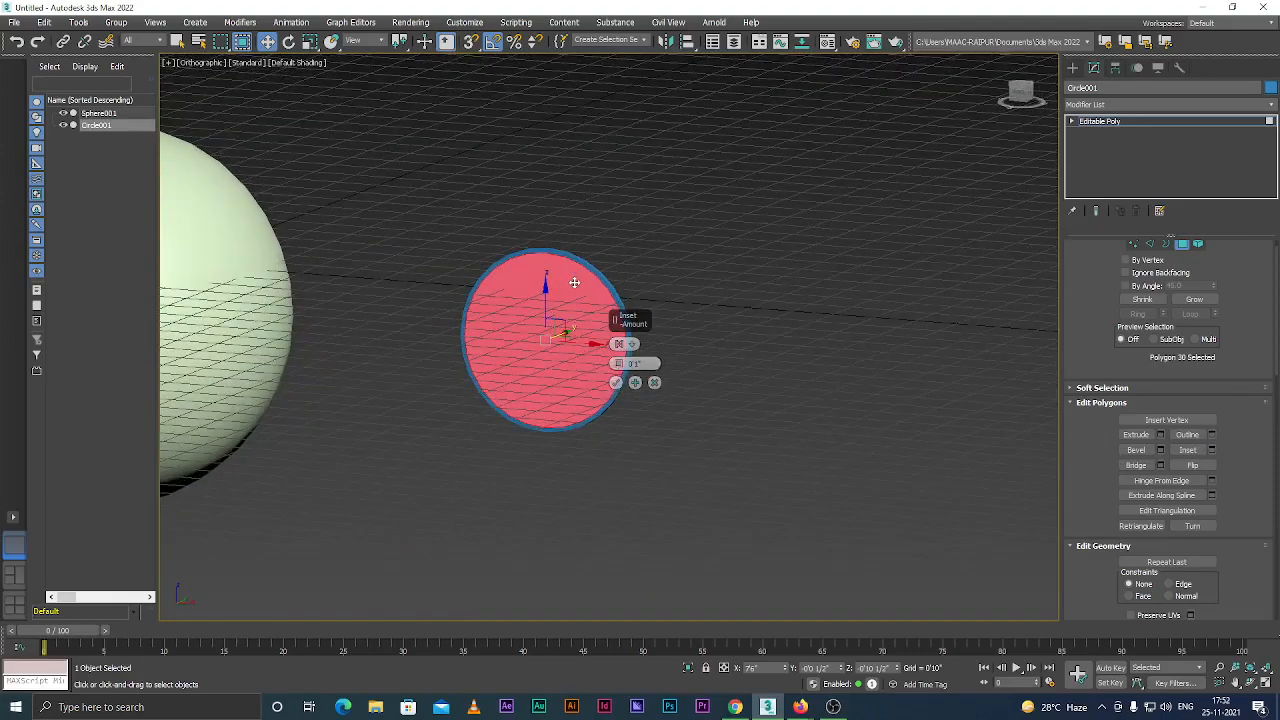
scroll(519, 283, up, 3)
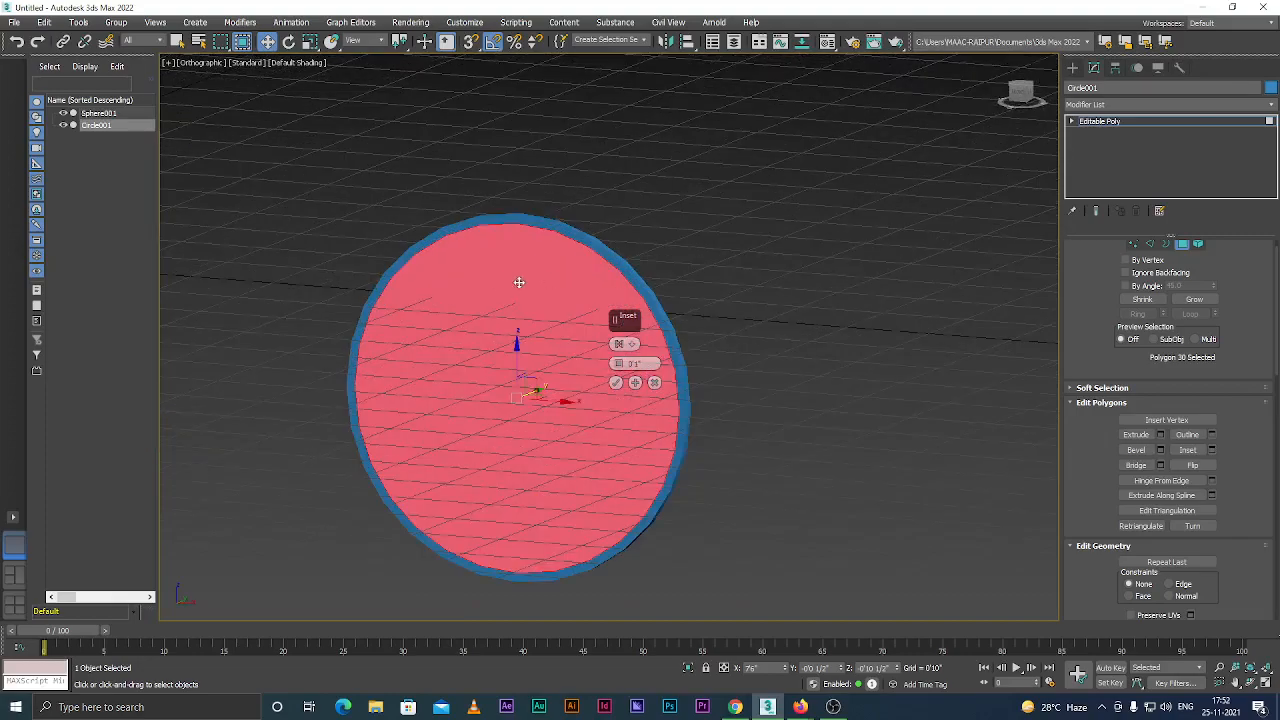
click(616, 384)
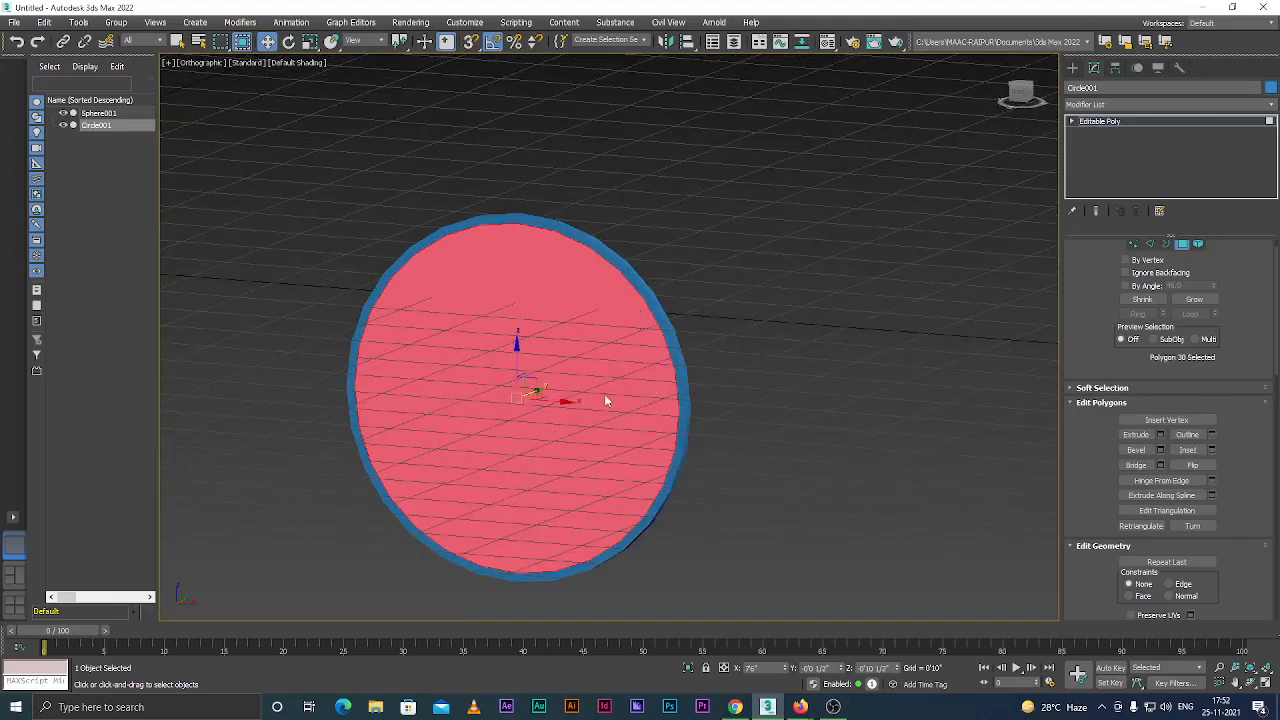
Set up an inward extrusion of the inset front polygon with a height of -0'0 1/2".
click(1160, 434)
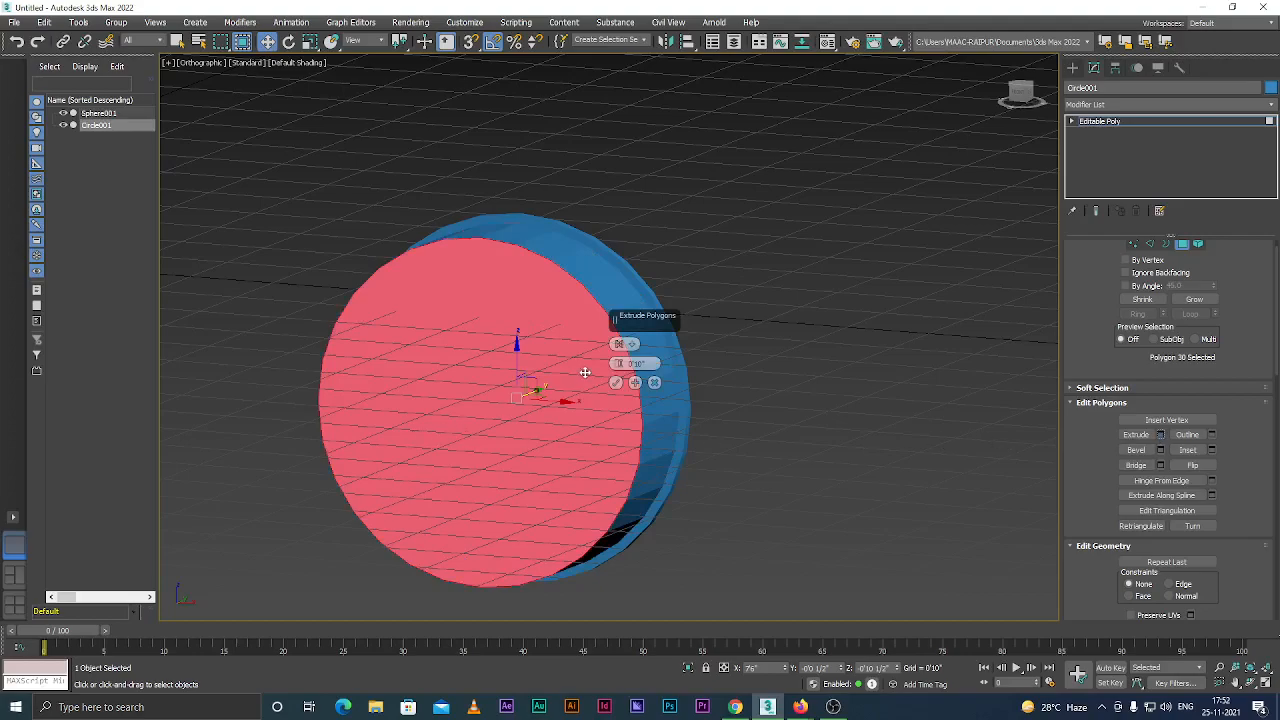
drag(619, 366, 634, 450)
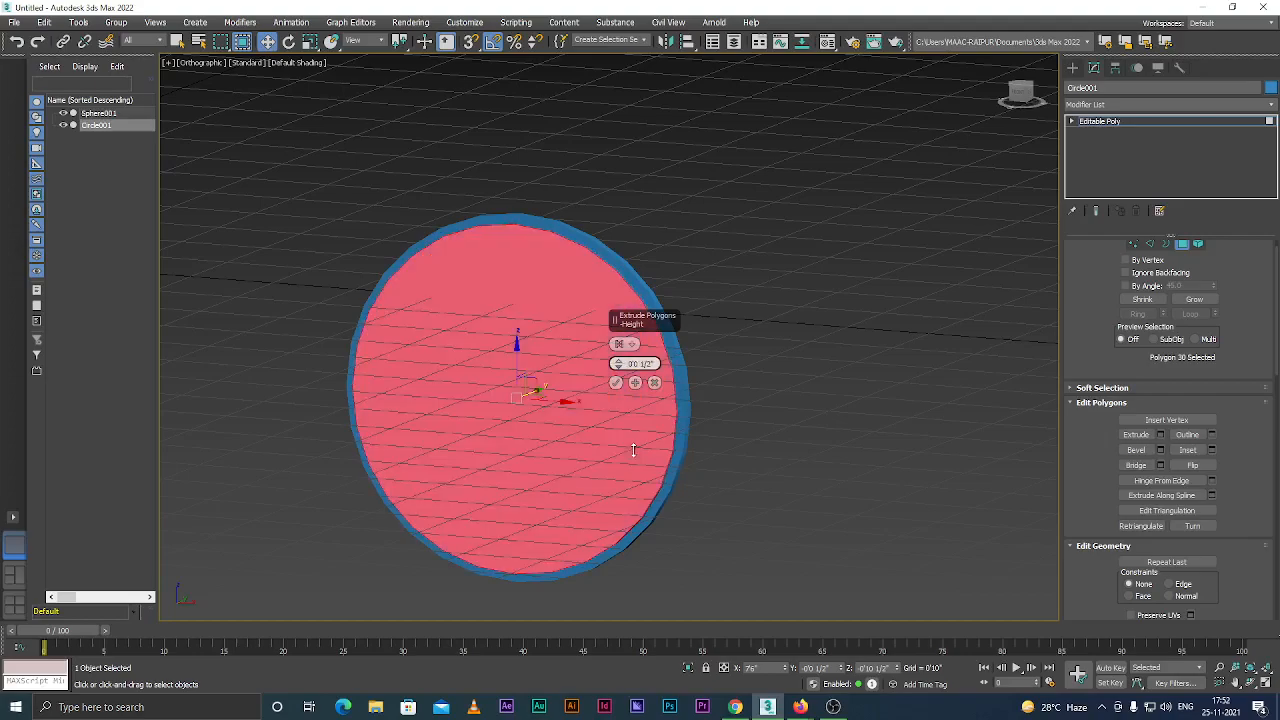
alt+middle_drag(423, 420, 408, 462)
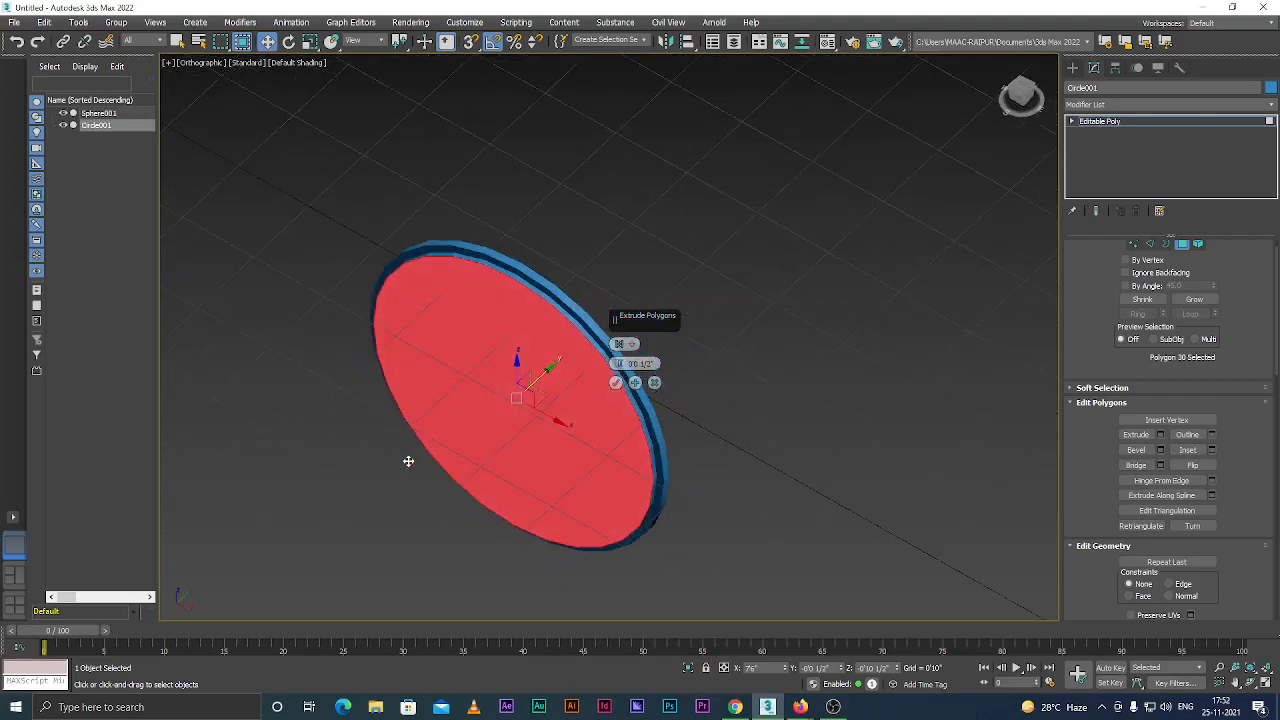
scroll(631, 532, up, 6)
scroll(631, 532, down, 6)
scroll(542, 457, up, 2)
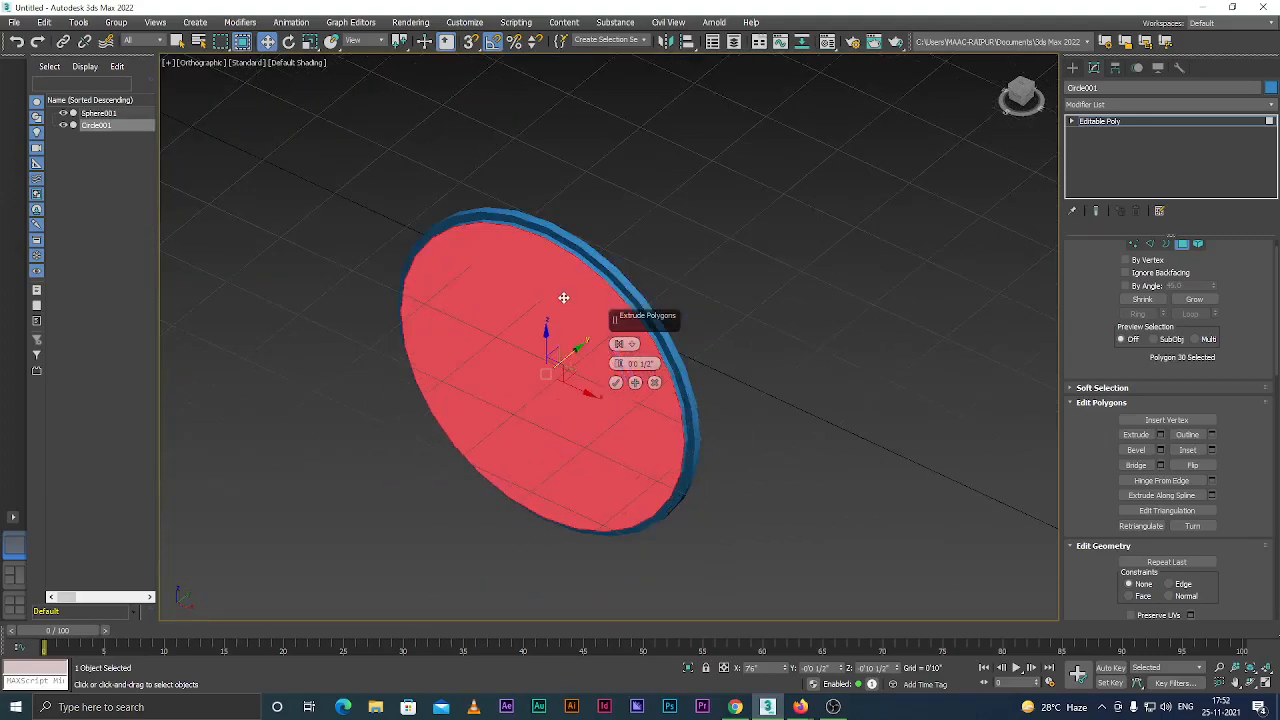
scroll(563, 297, up, 2)
drag(616, 366, 616, 370)
scroll(411, 482, up, 4)
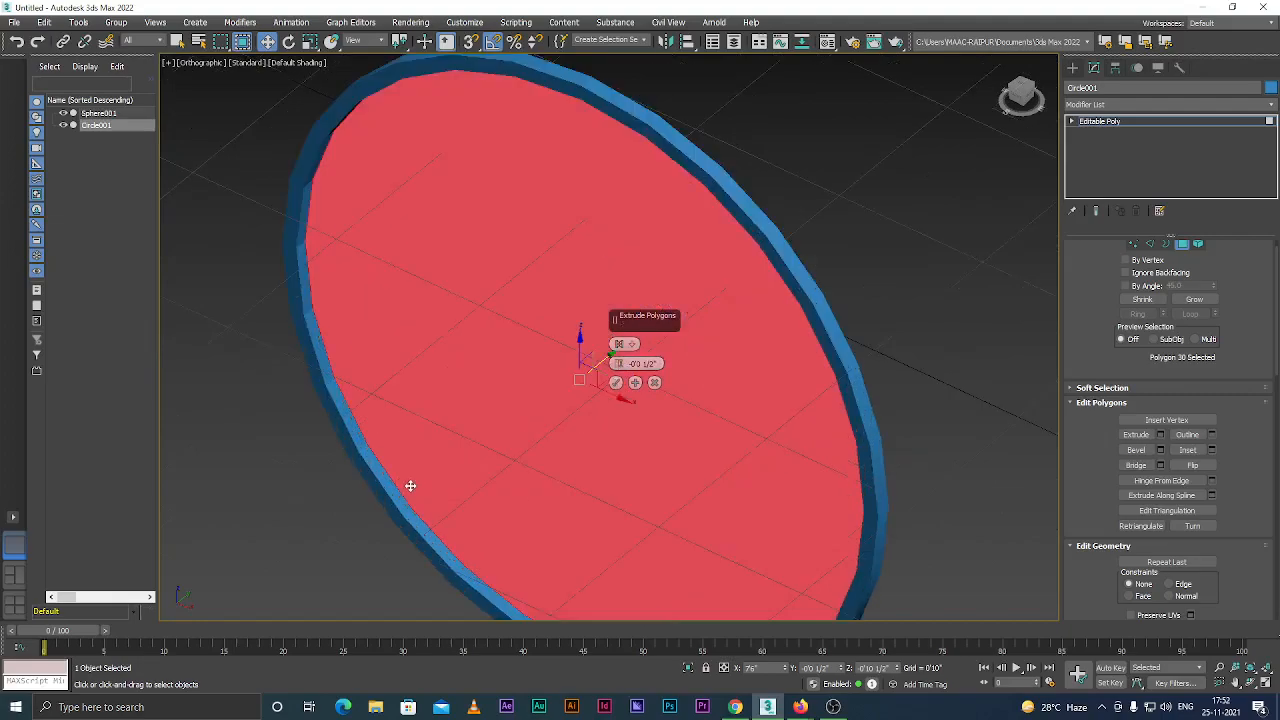
scroll(440, 435, down, 4)
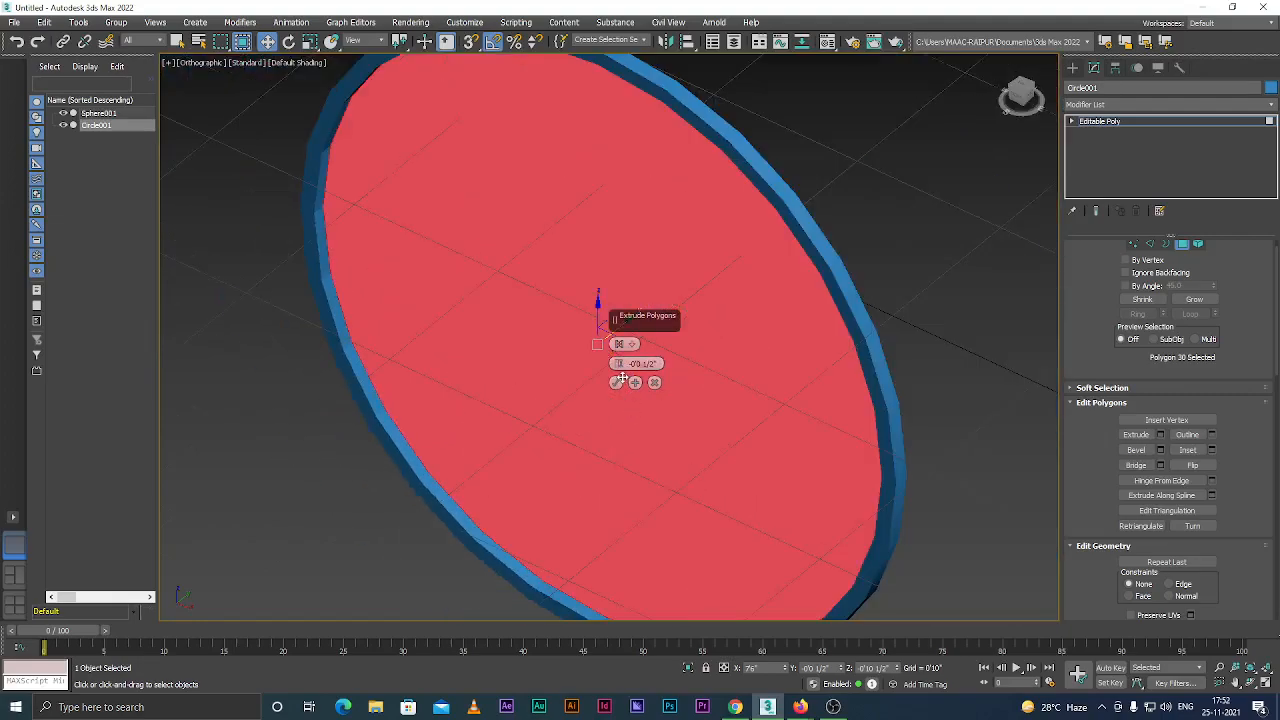
scroll(494, 421, down, 2)
mouse_move(491, 454)
alt+middle_down()
mouse_move(497, 440)
mouse_move(471, 431)
mouse_move(473, 446)
alt+middle_up()
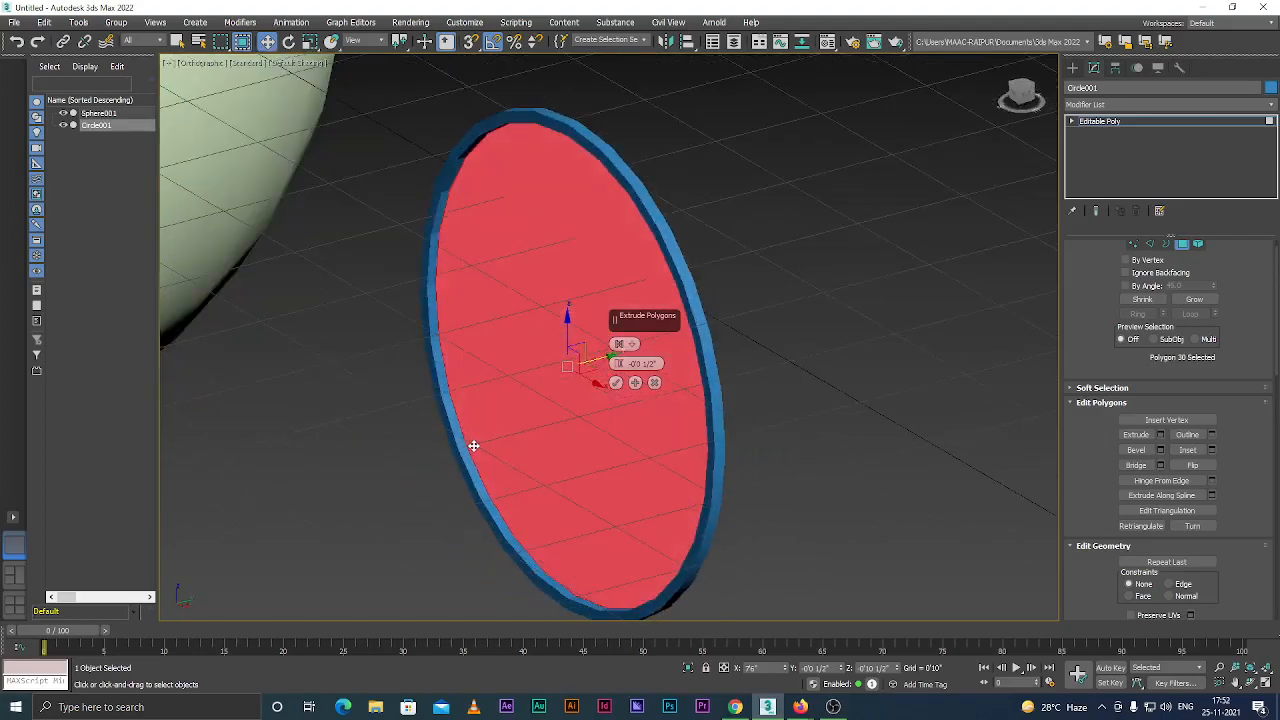
Using the Left wireframe view, reduce the inward extrusion to about half the disc's thickness, then apply it and restore shaded display.
key(l)
scroll(477, 444, down, 4)
scroll(480, 425, up, 5)
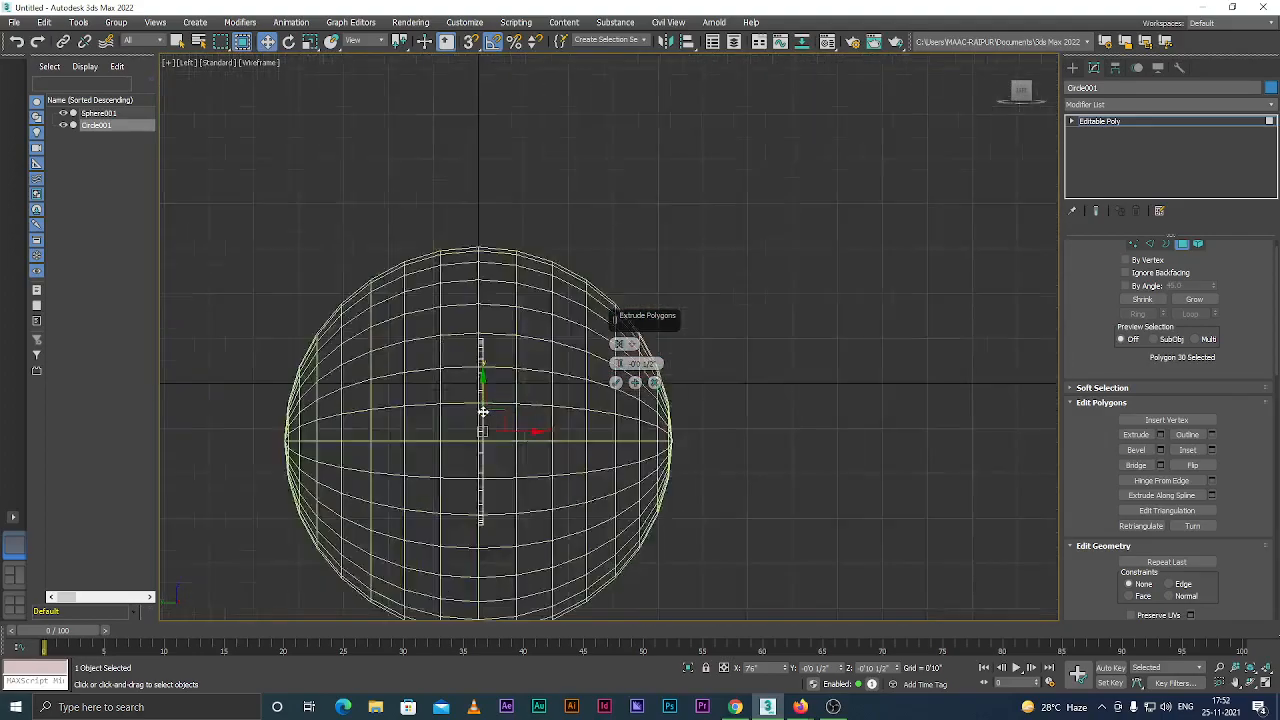
scroll(483, 412, up, 6)
key(F3)
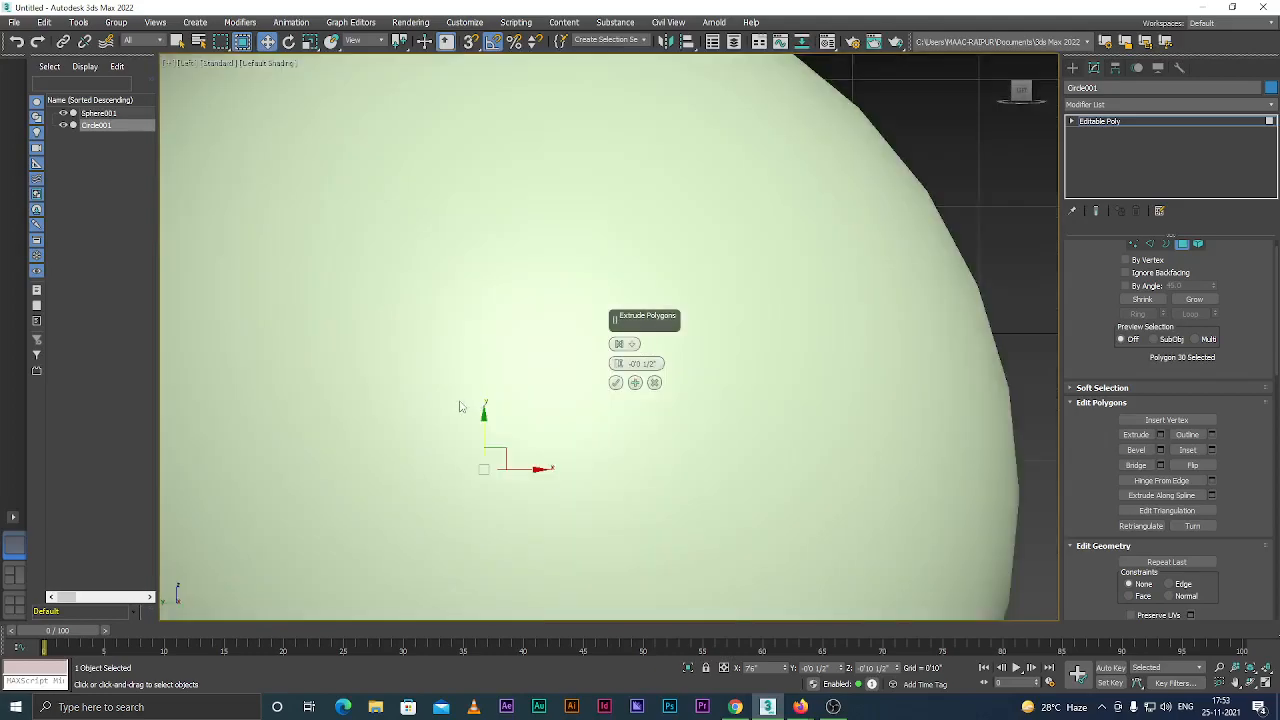
key(F3)
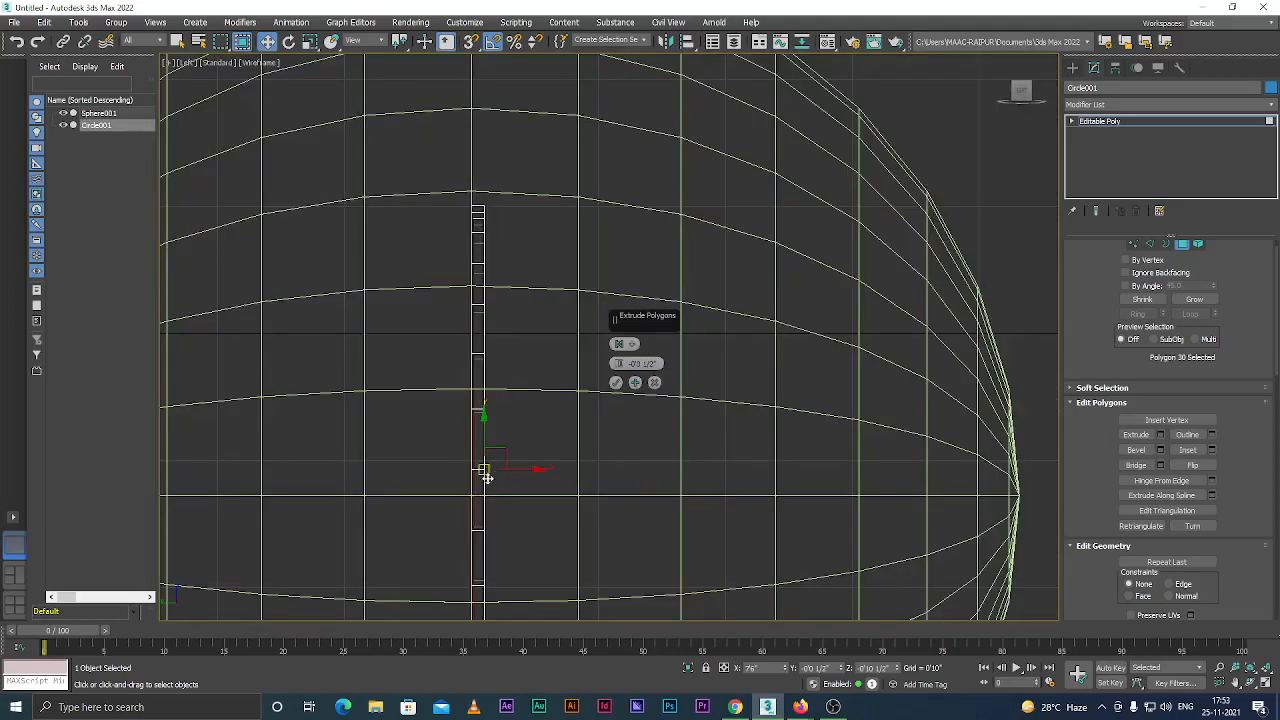
scroll(495, 474, up, 2)
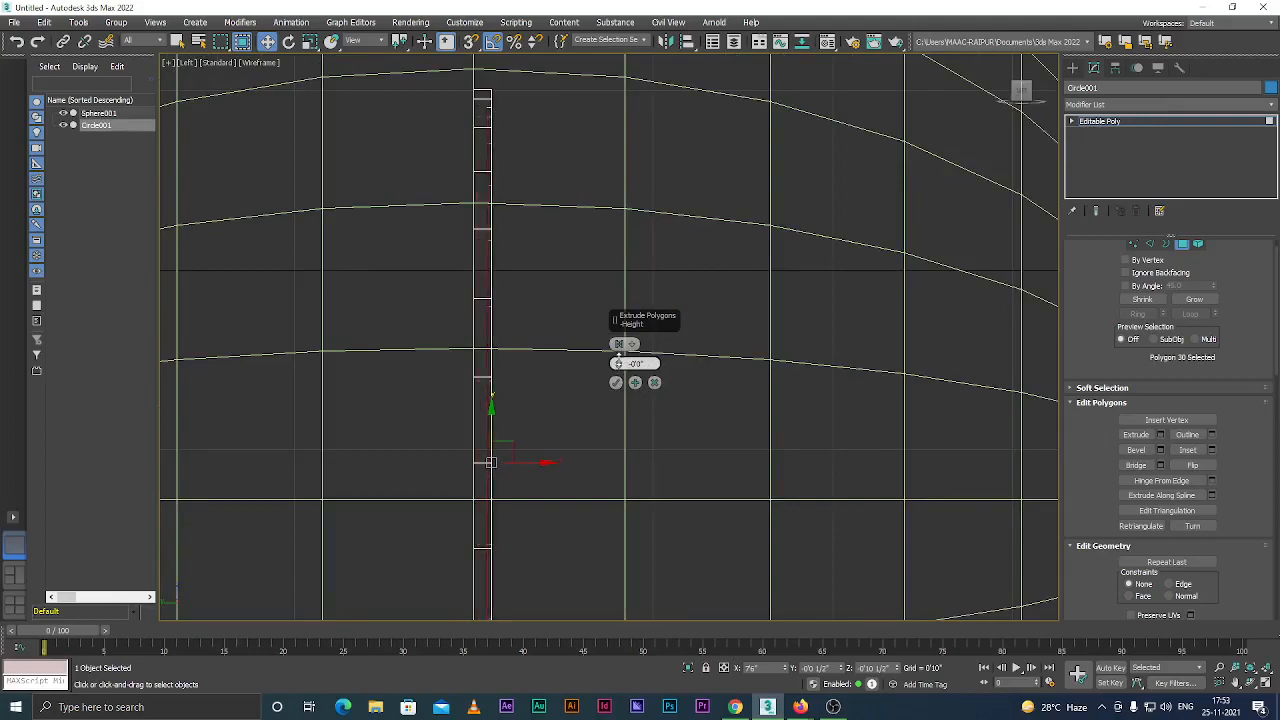
click(616, 383)
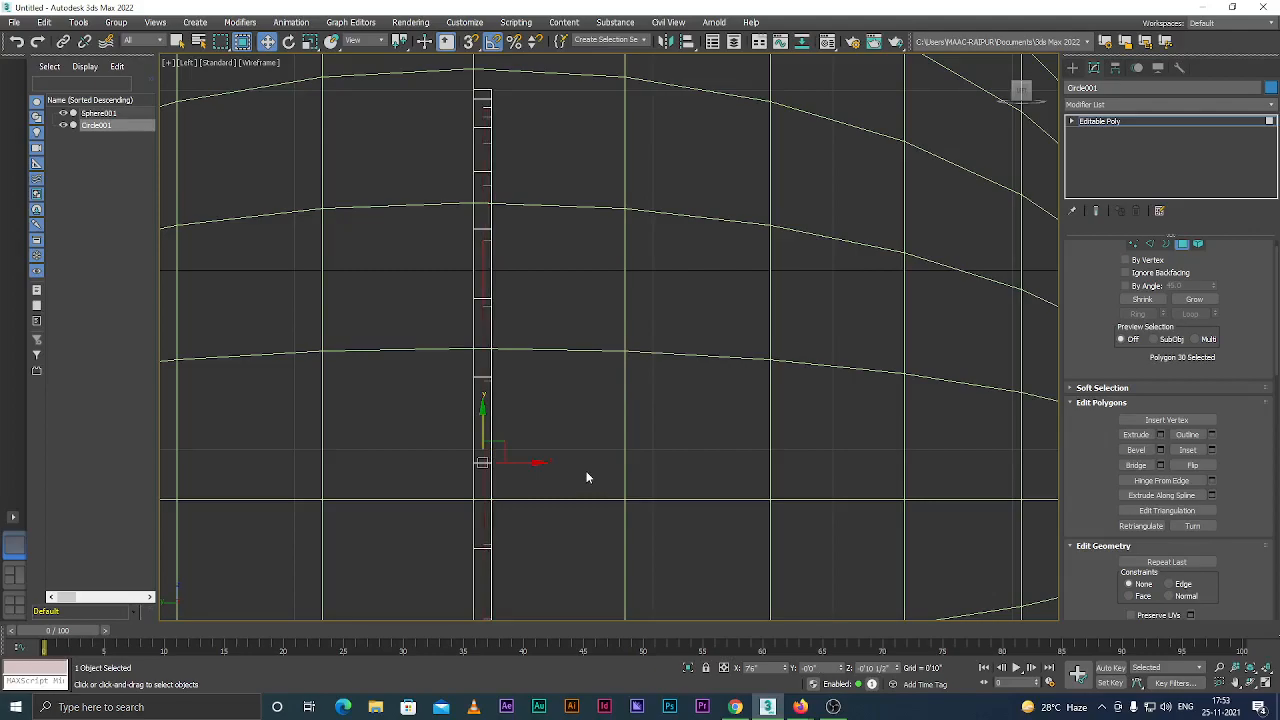
key(F3)
mouse_move(637, 500)
alt+middle_down()
mouse_move(575, 513)
mouse_move(658, 391)
alt+middle_up()
scroll(758, 352, up, 4)
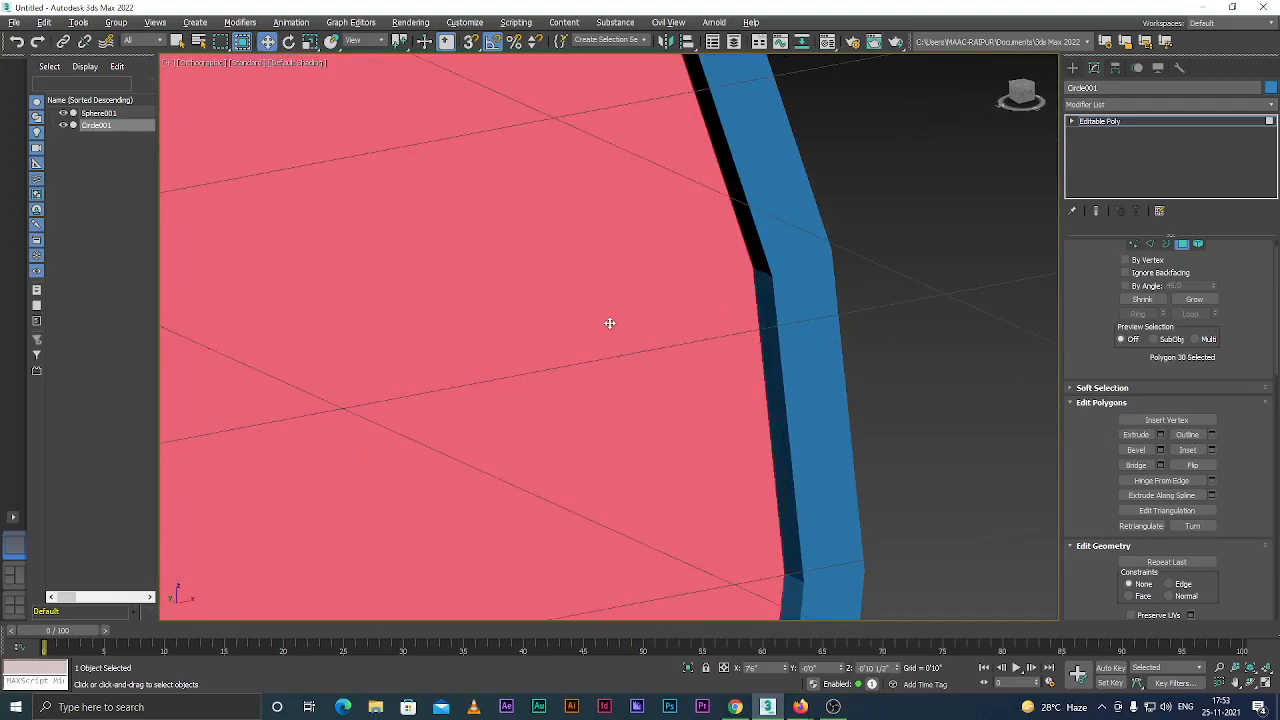
scroll(624, 317, down, 4)
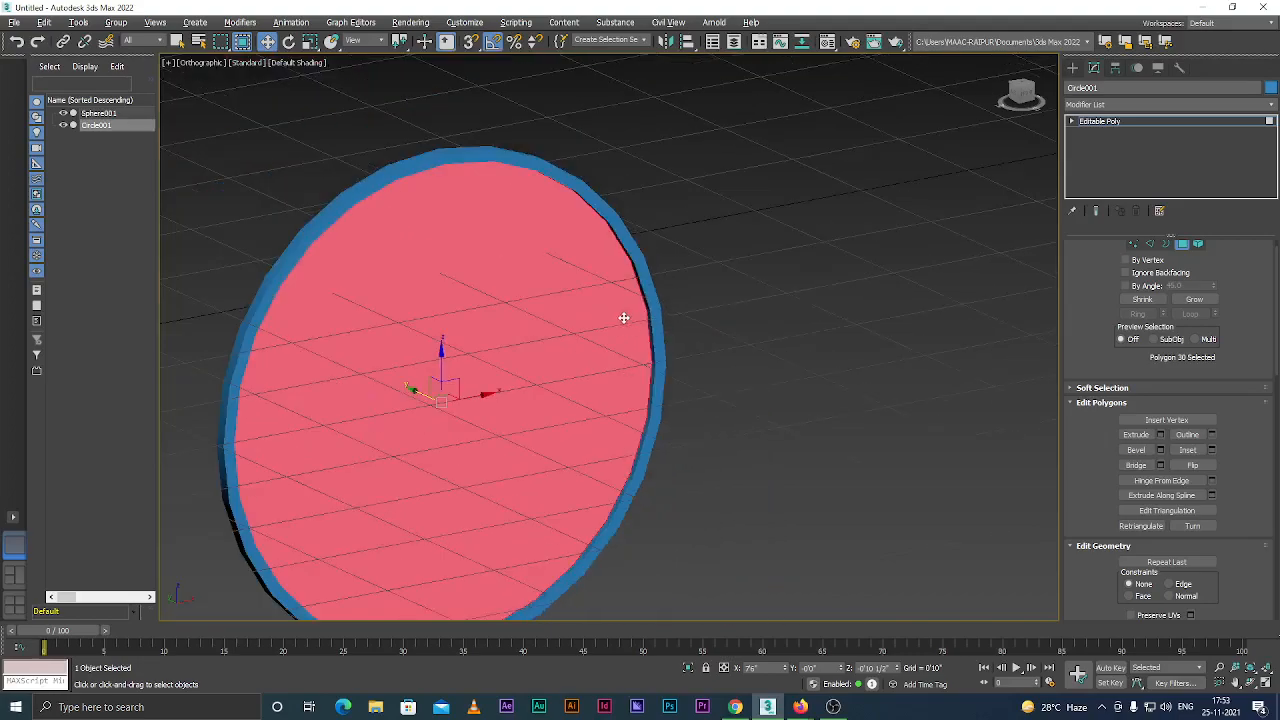
Select the disc's recessed front polygon and start a Bevel on it.
click(737, 360)
scroll(505, 313, down, 3)
scroll(505, 313, up, 4)
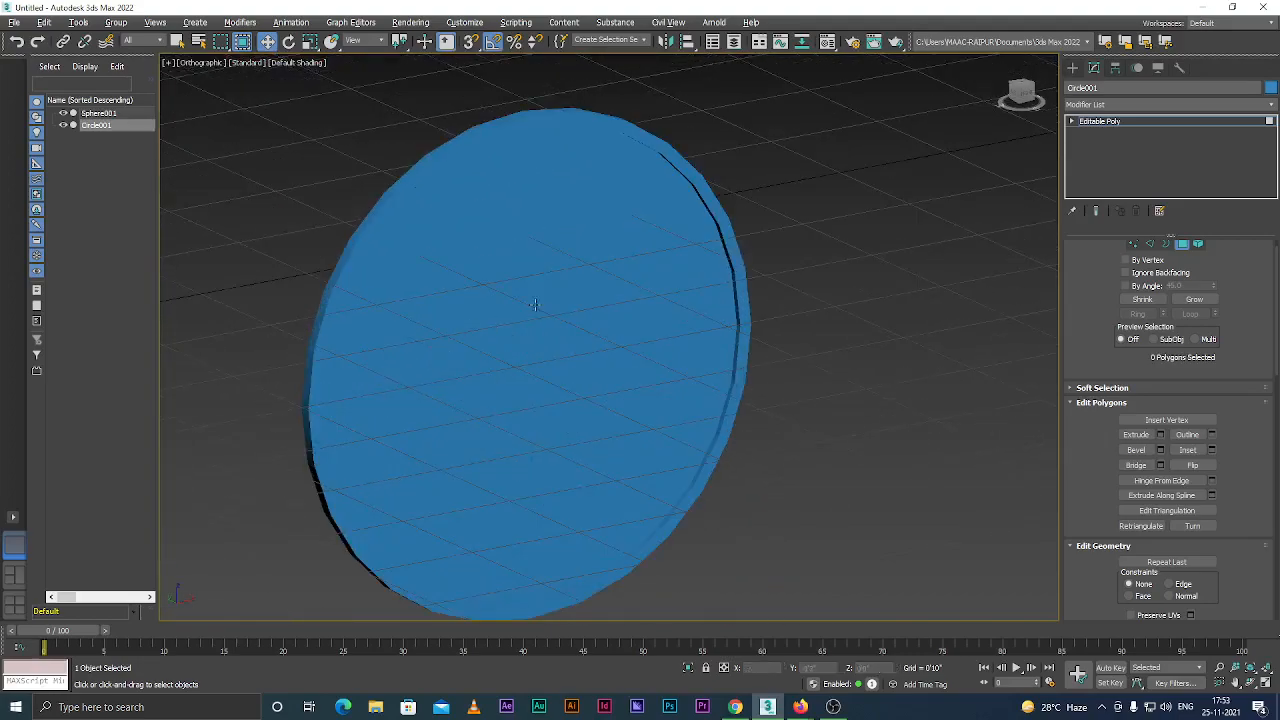
click(537, 303)
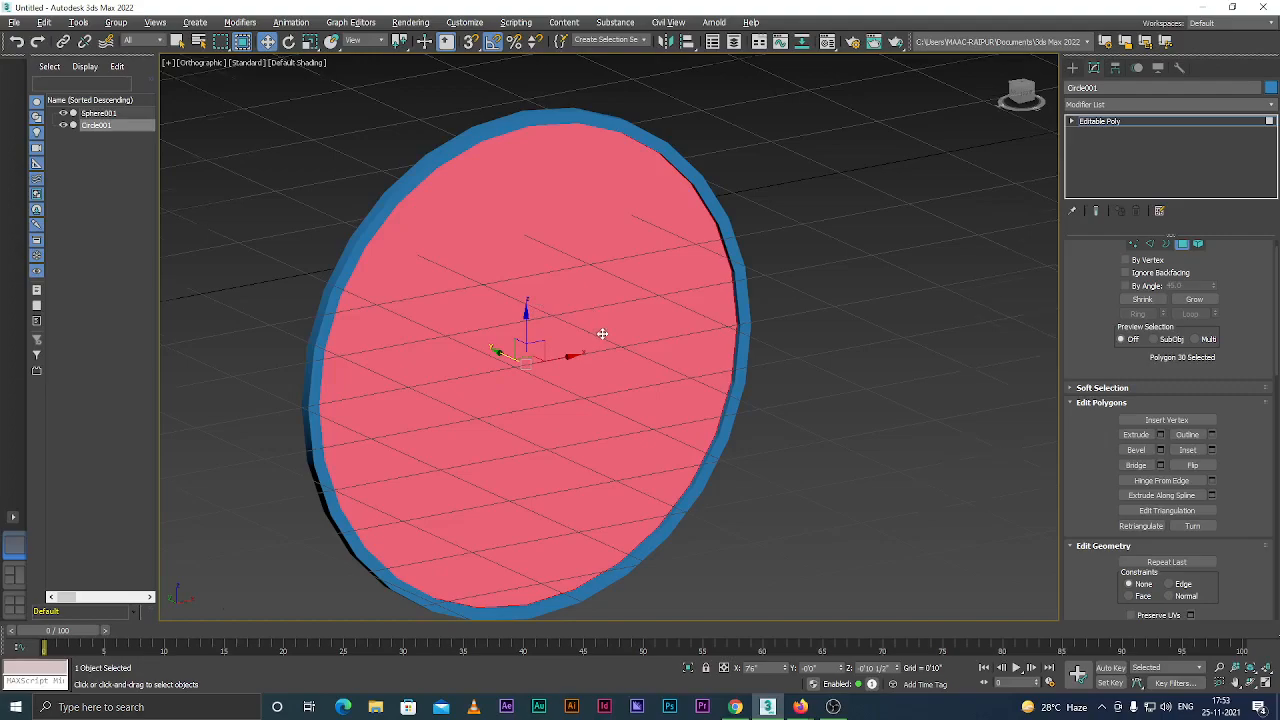
scroll(602, 333, up, 2)
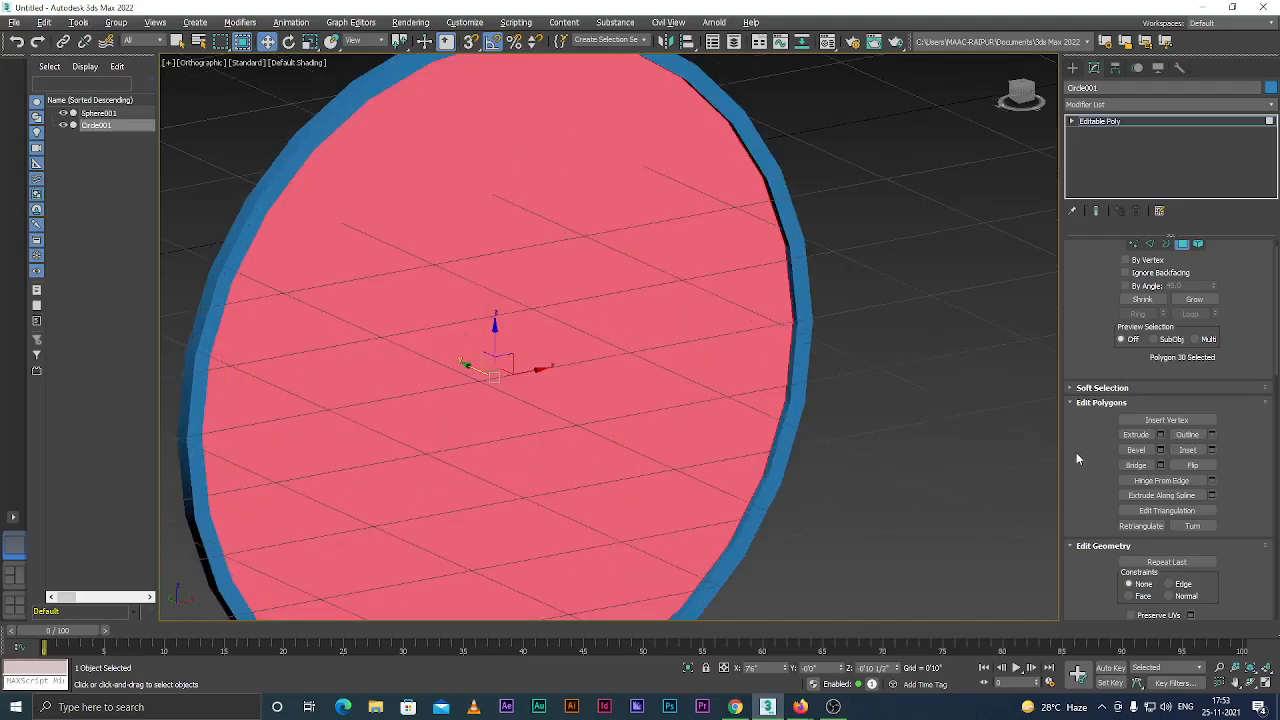
click(1161, 451)
Switch to the Front view and bring up the four-viewport layout.
scroll(364, 278, down, 3)
scroll(379, 290, up, 1)
key(f)
scroll(425, 330, down, 3)
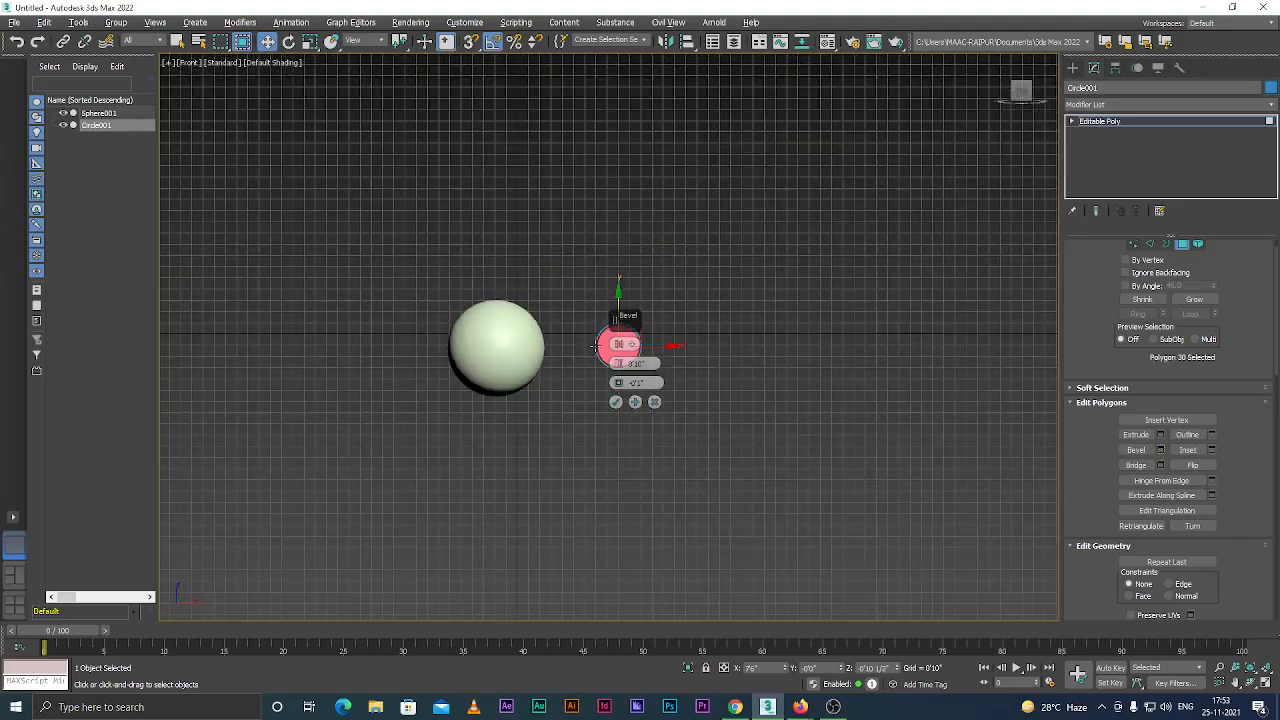
scroll(449, 335, down, 3)
scroll(480, 330, up, 7)
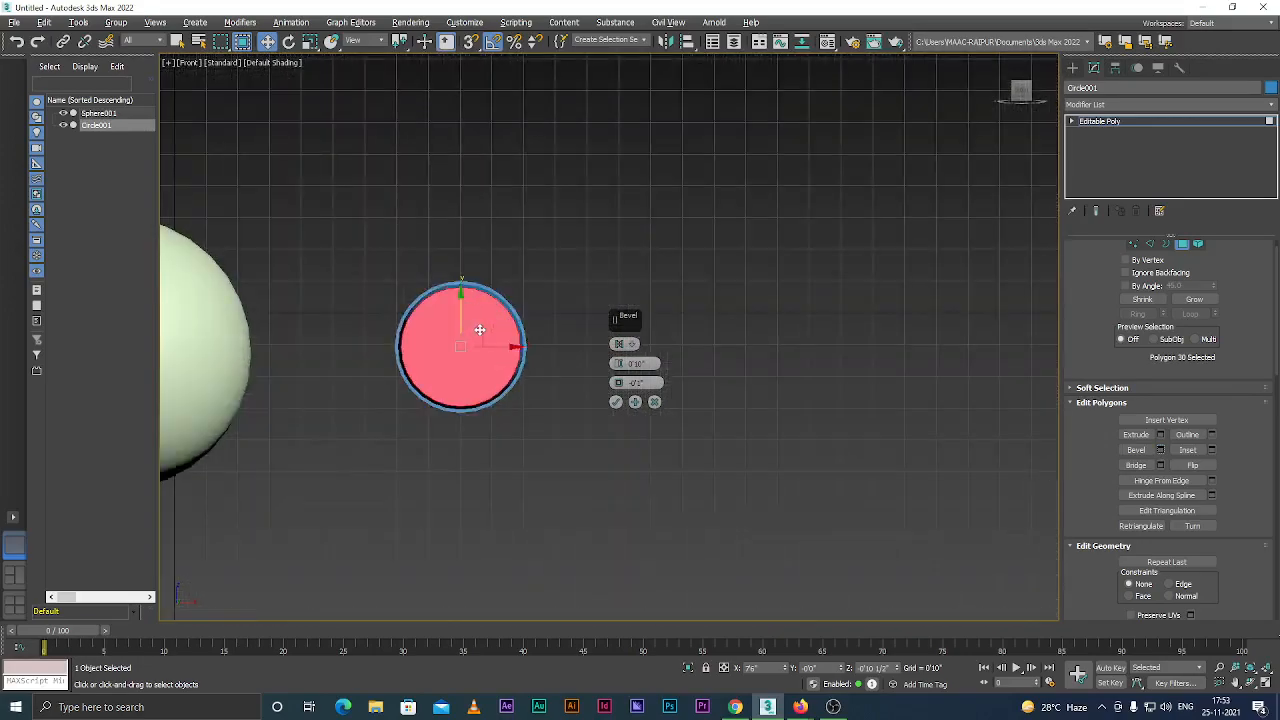
key(alt+w)
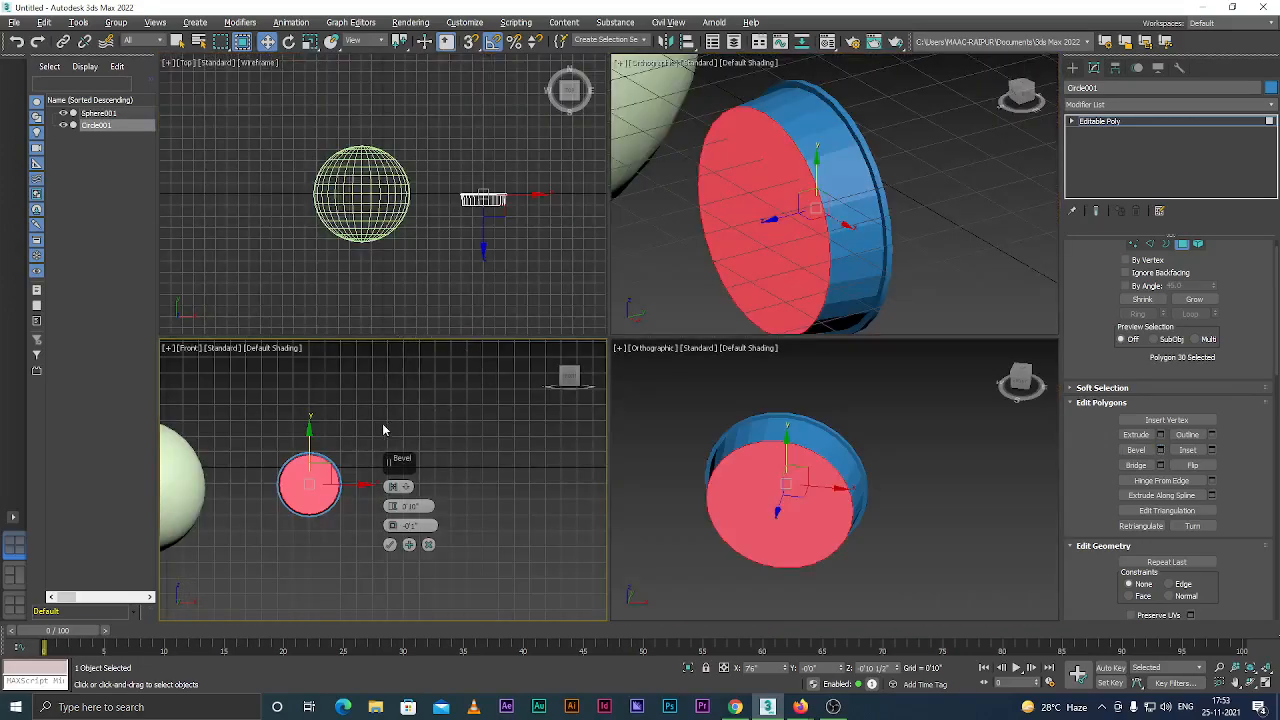
Change the Front viewport to a Right wireframe view framed closely on the disc's side profile.
alt+middle_drag(295, 525, 355, 541)
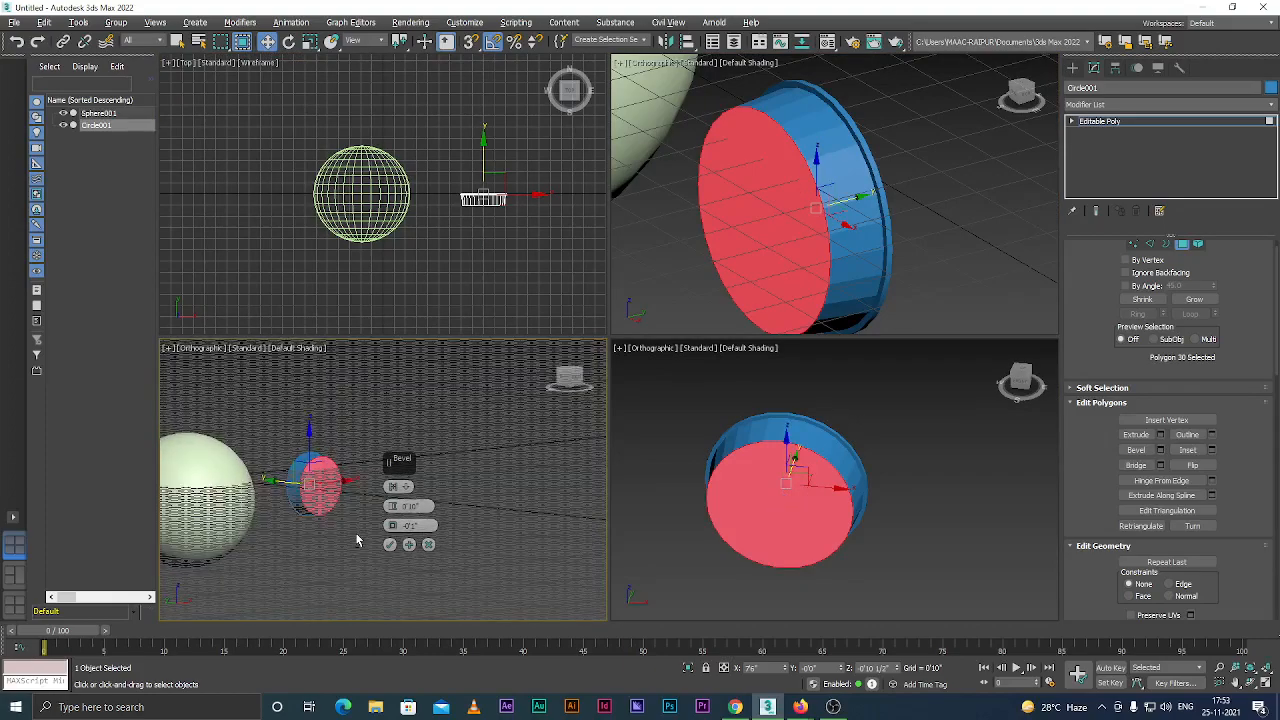
scroll(308, 459, up, 6)
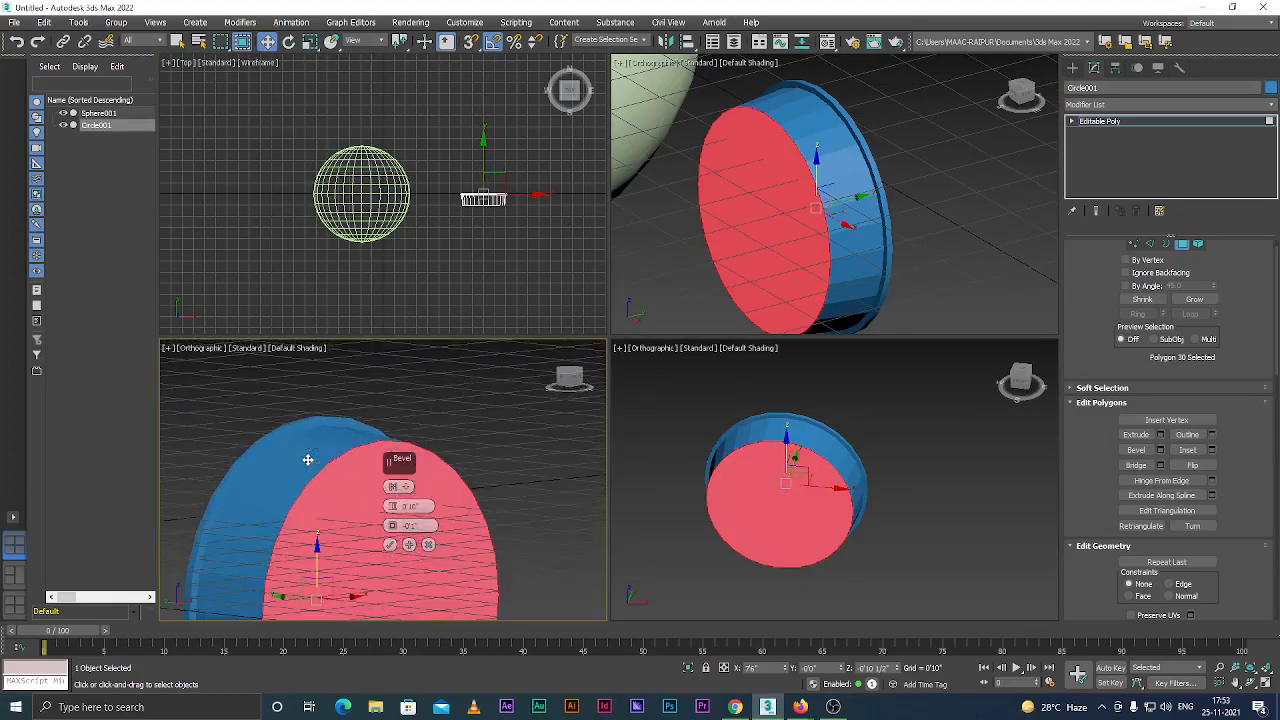
scroll(305, 466, down, 8)
scroll(306, 466, up, 2)
key(l)
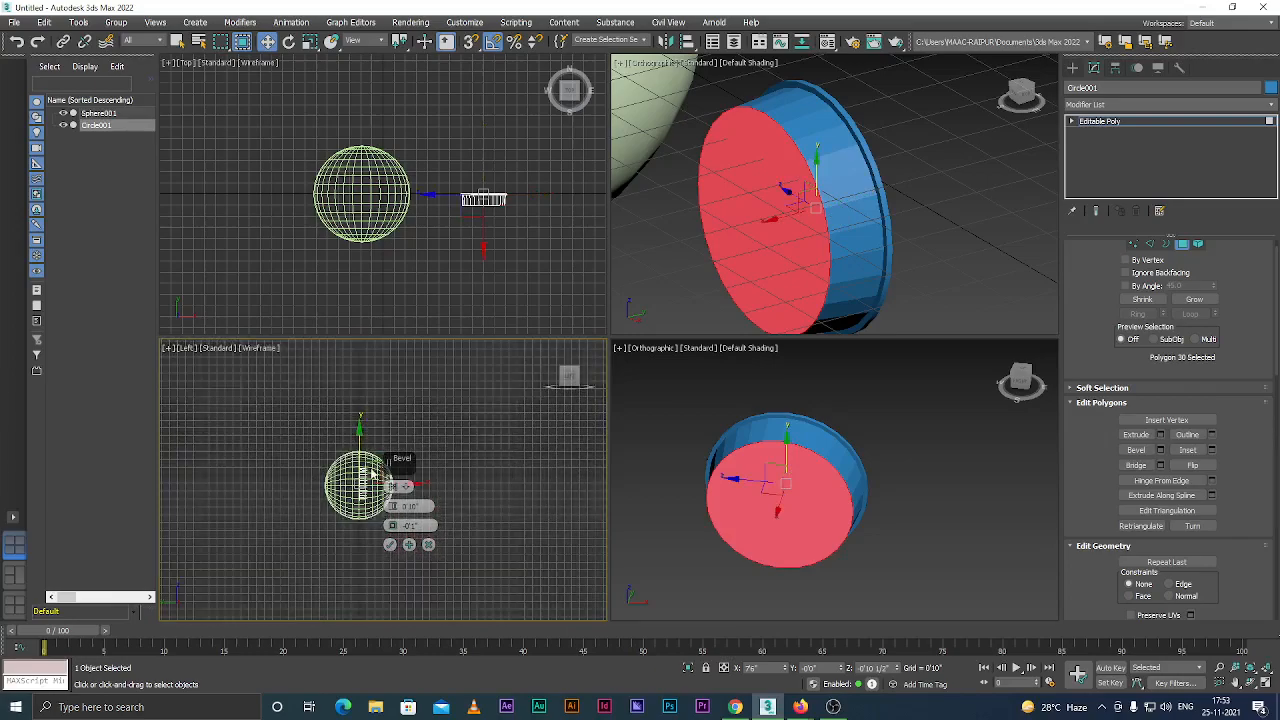
scroll(330, 482, down, 3)
scroll(310, 485, up, 3)
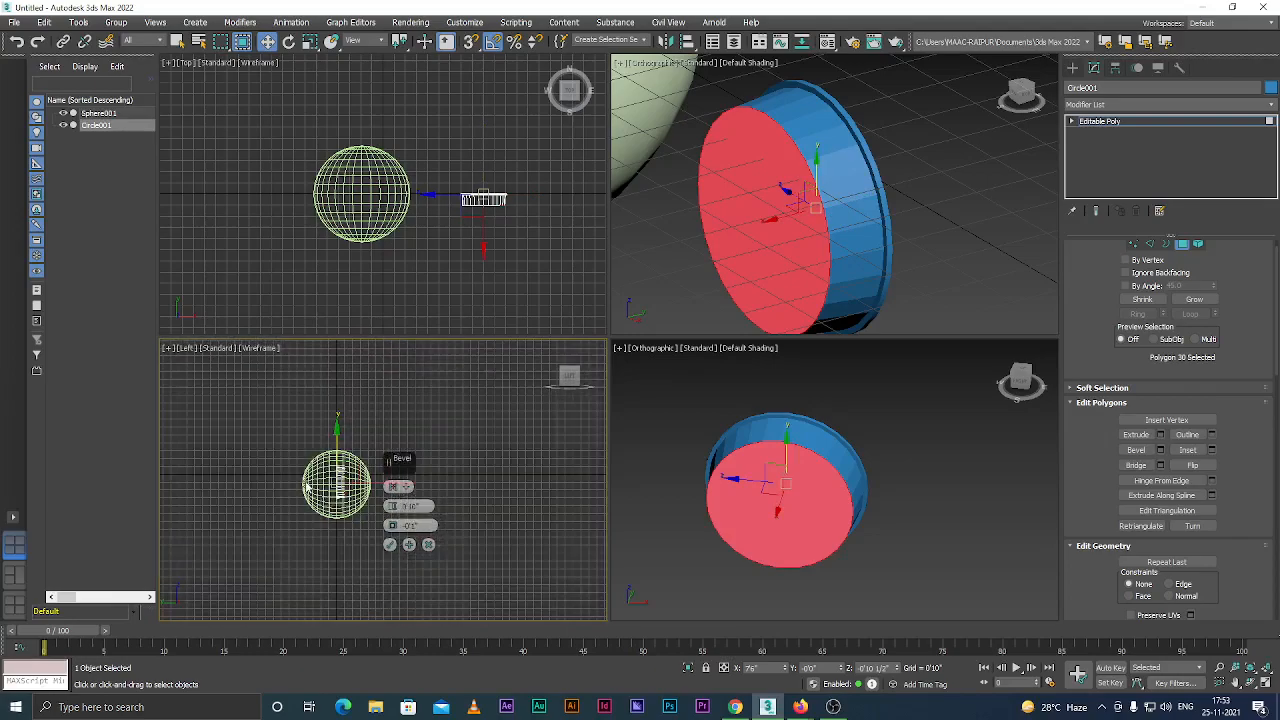
scroll(336, 485, up, 5)
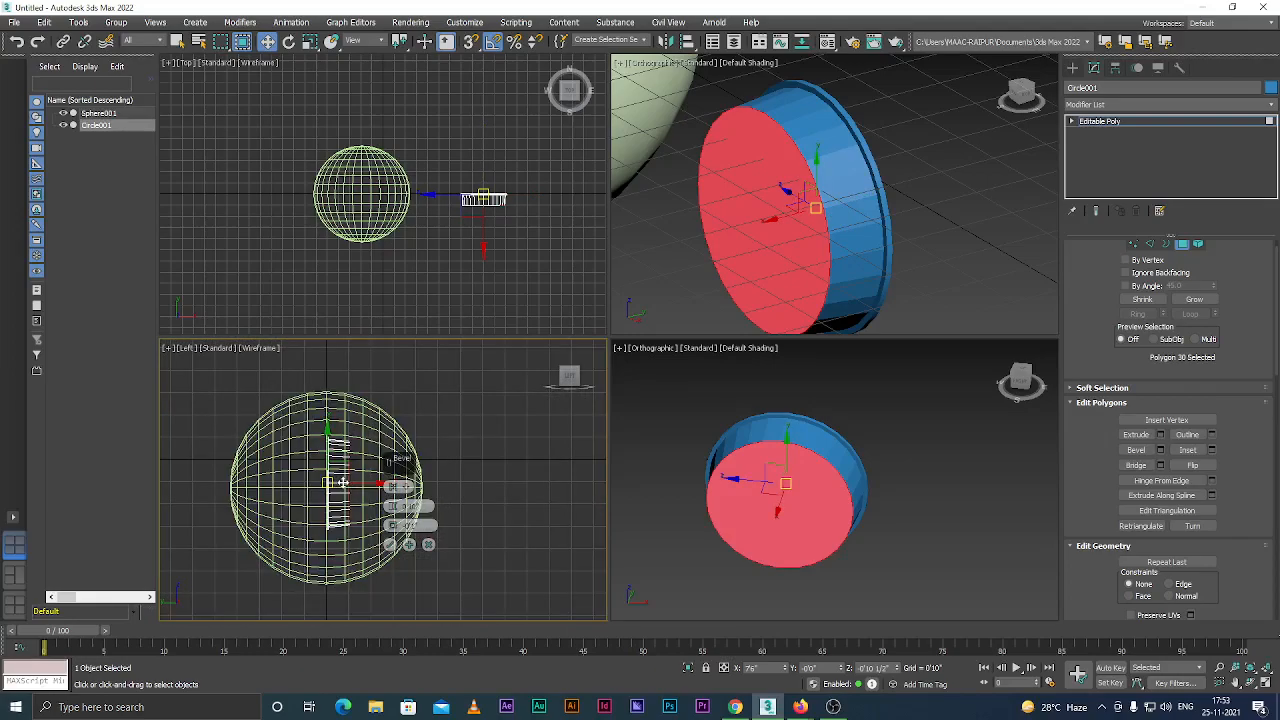
alt+middle_drag(342, 488, 239, 497)
alt+middle_drag(470, 443, 347, 485)
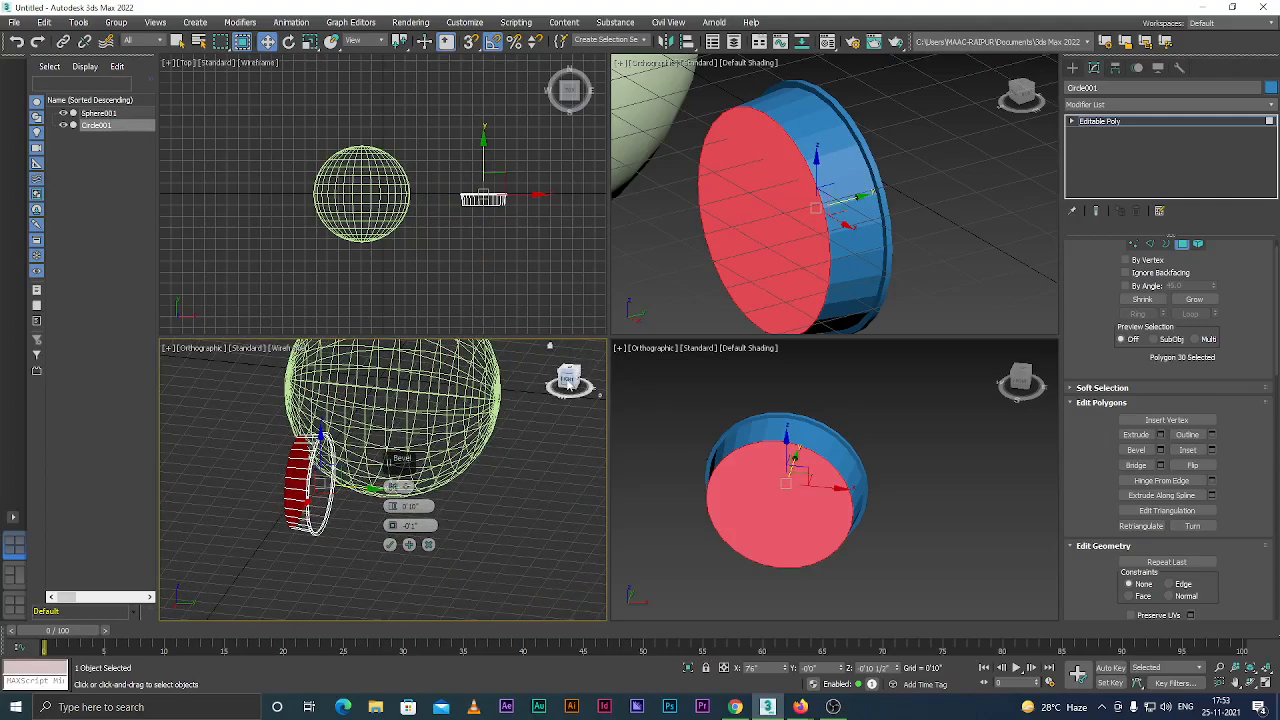
click(568, 383)
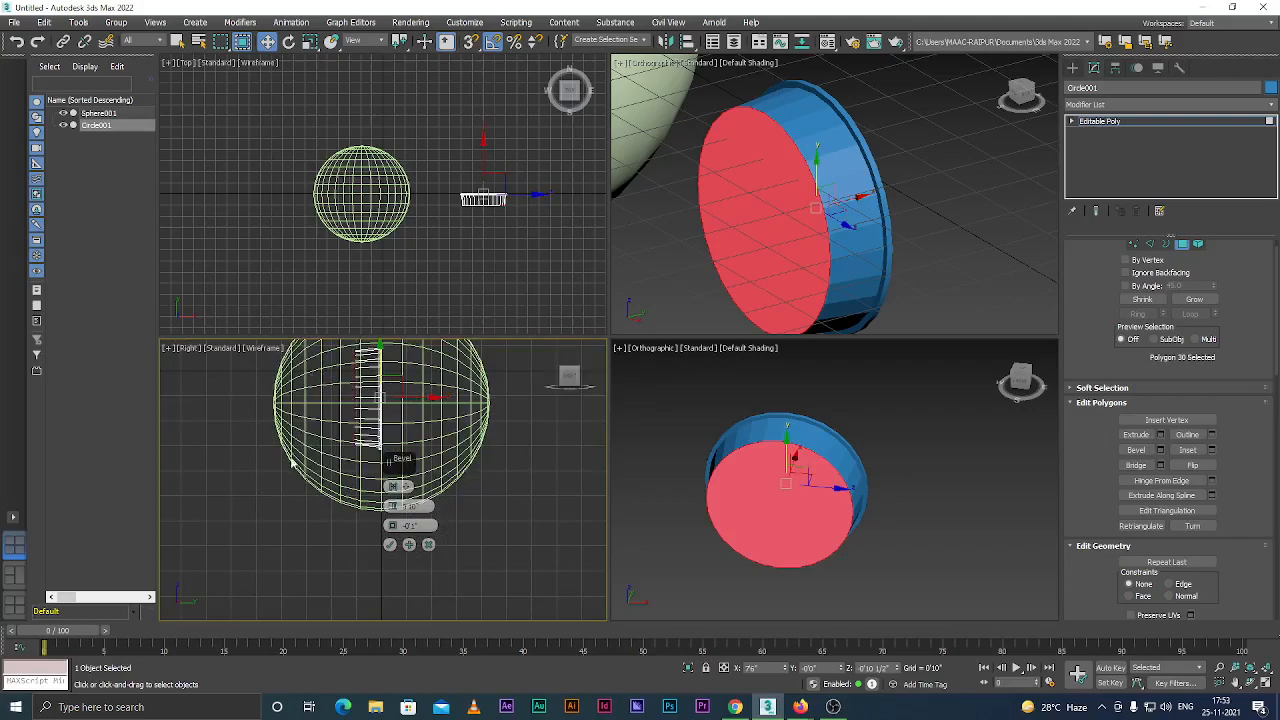
scroll(293, 447, down, 5)
scroll(321, 437, up, 3)
scroll(705, 253, down, 4)
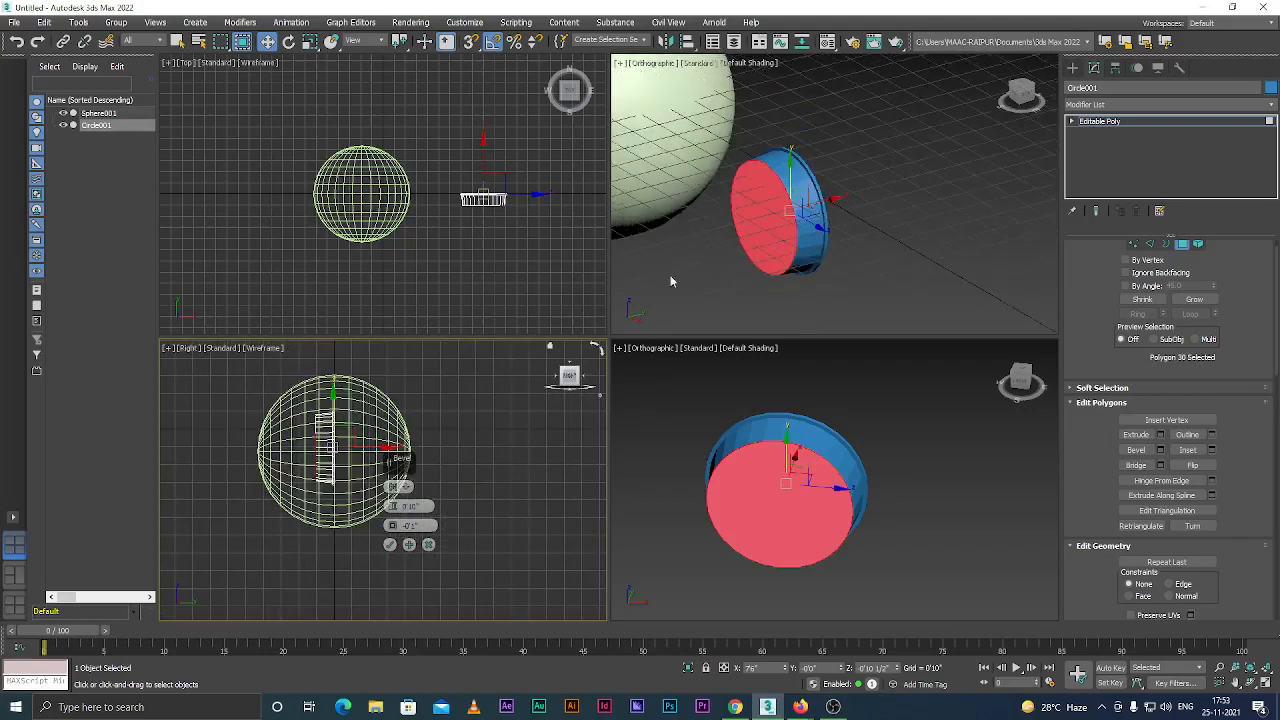
scroll(310, 418, up, 6)
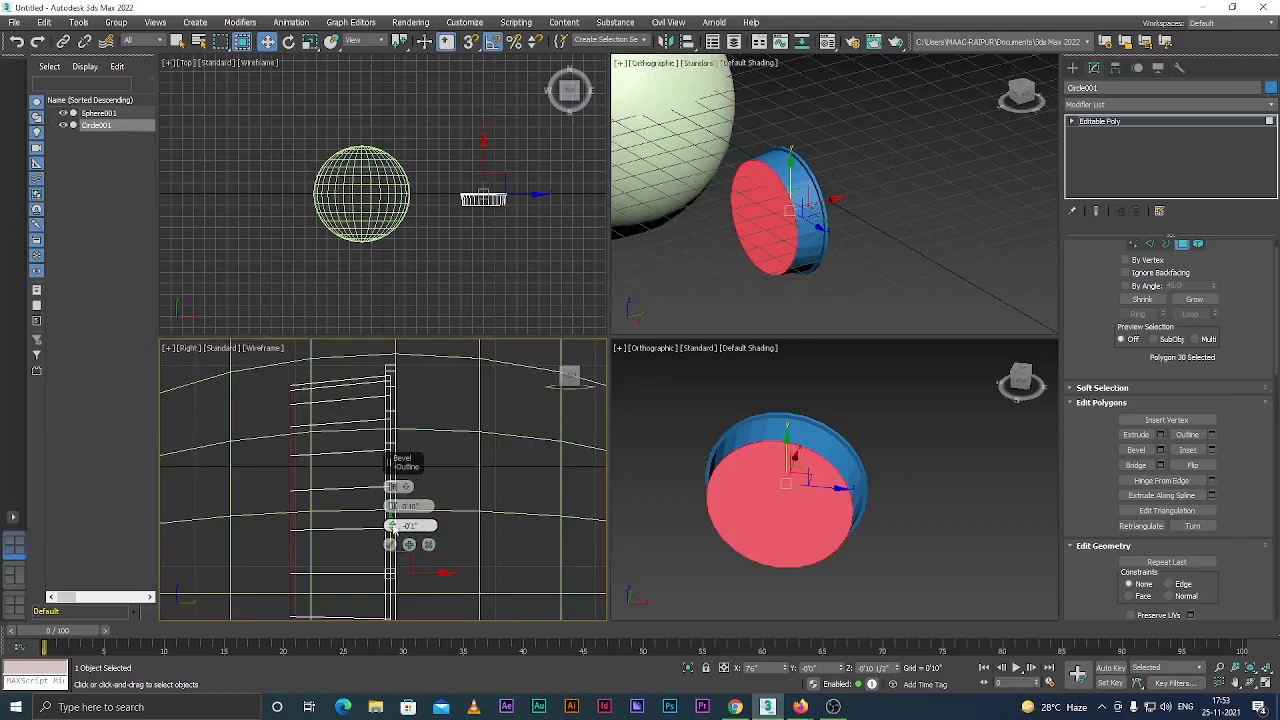
Set the front polygon's bevel height to 0'1" with a slight negative outline, and apply the bevel.
drag(393, 533, 383, 463)
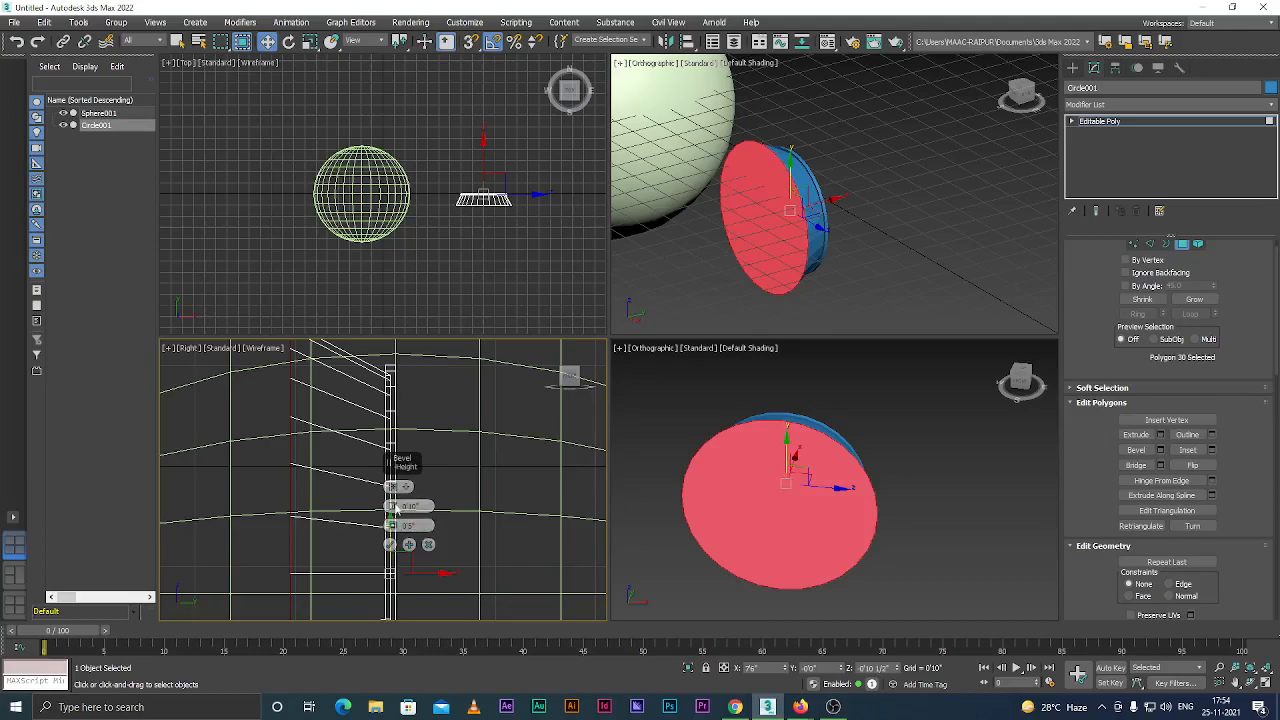
mouse_move(396, 508)
mouse_down()
mouse_move(396, 496)
mouse_move(396, 512)
mouse_up()
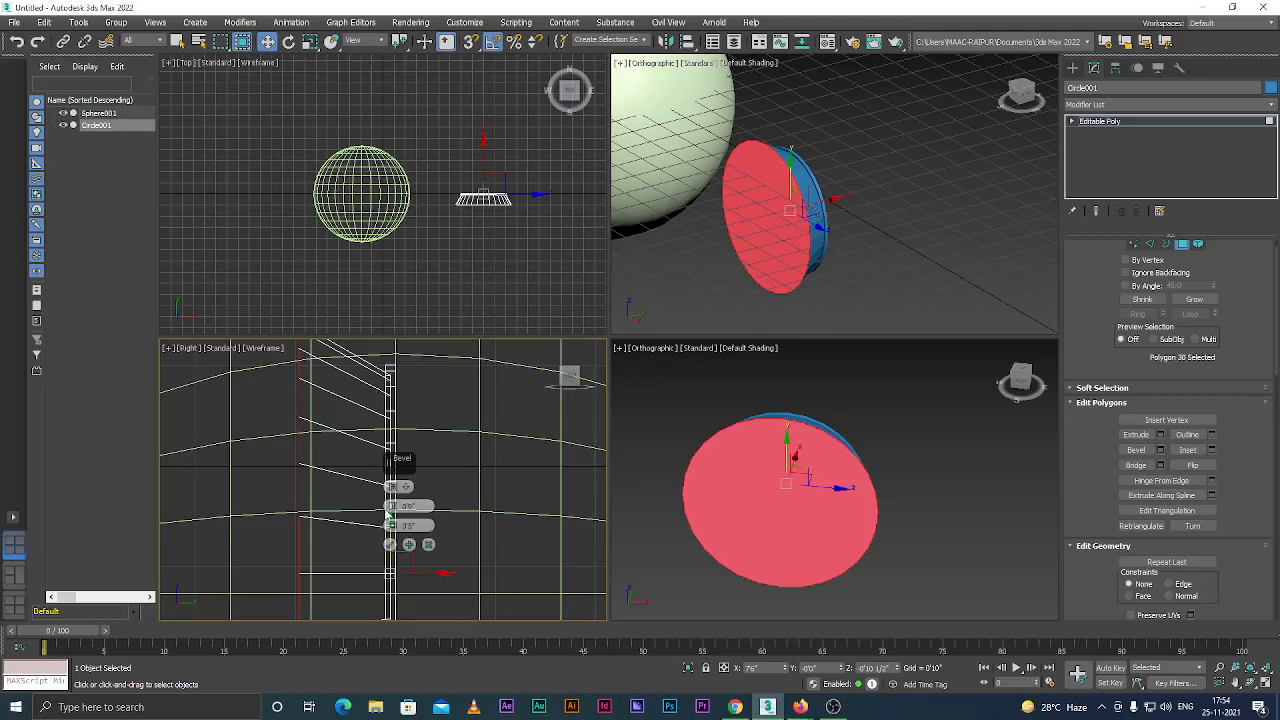
drag(392, 512, 399, 555)
drag(393, 507, 399, 533)
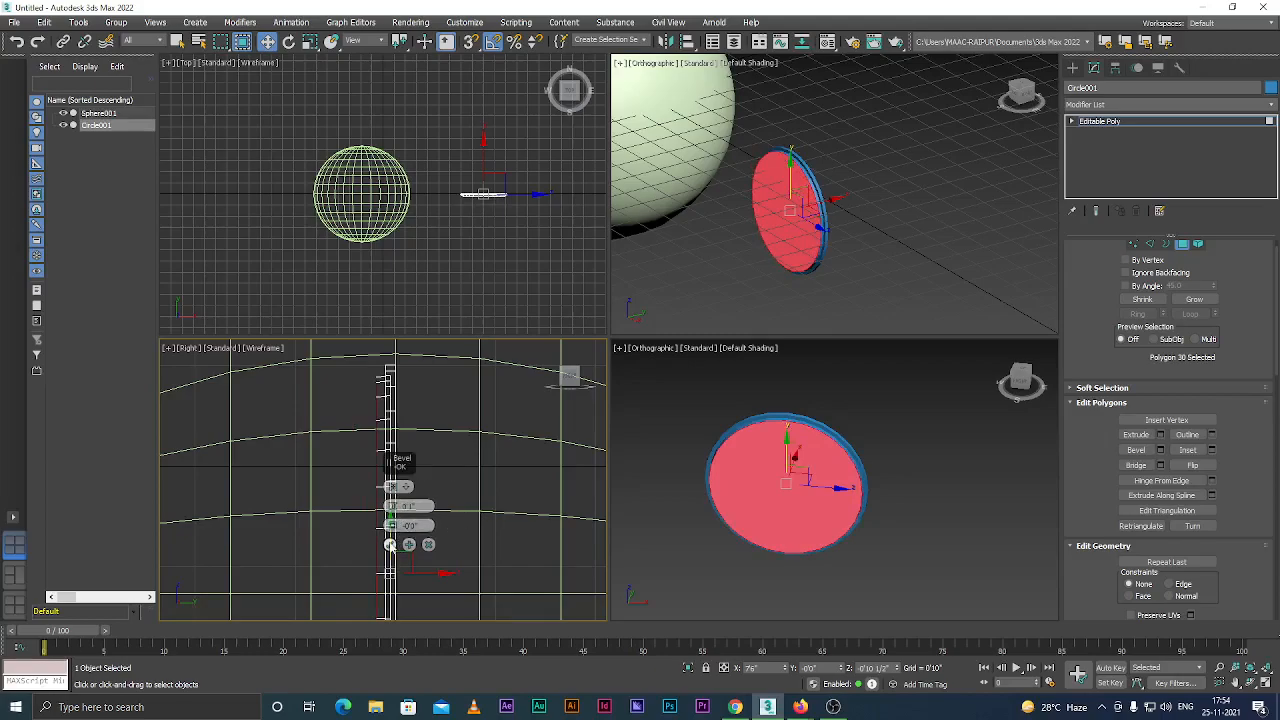
click(390, 545)
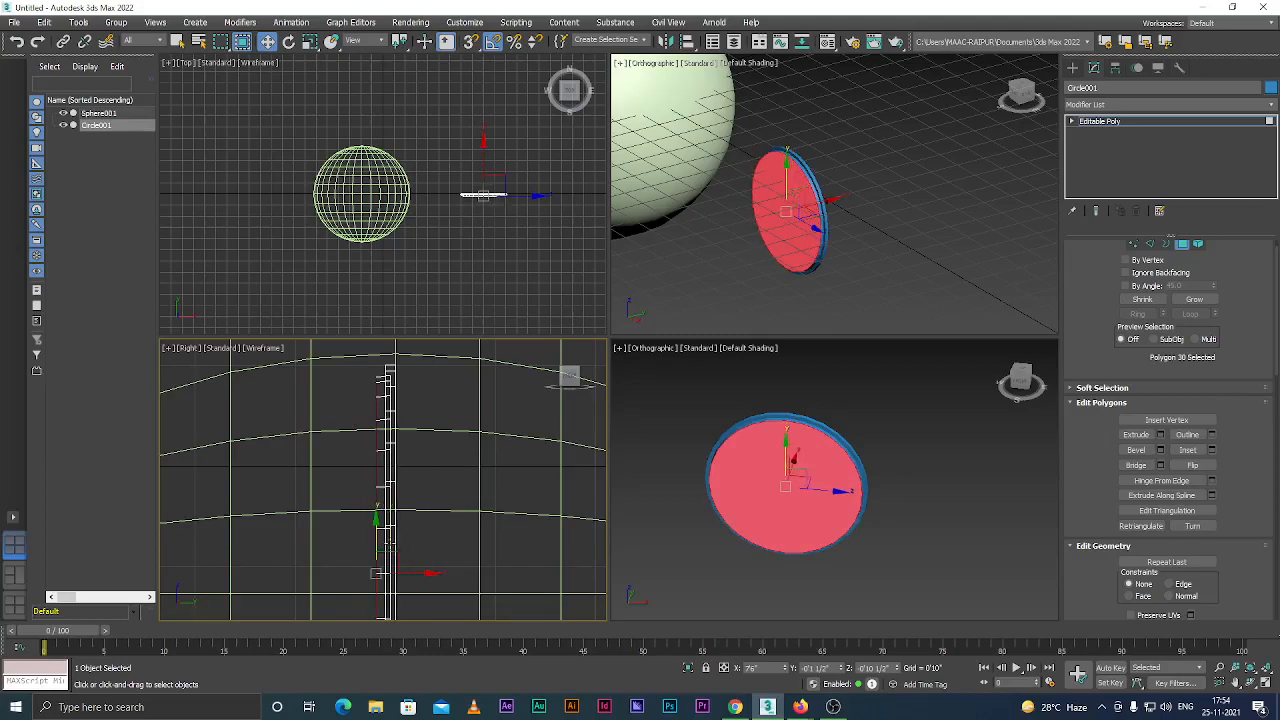
Reselect the disc's beveled front polygon and inset it by 0'5", checking the new ring in wireframe display.
click(501, 513)
scroll(843, 443, up, 2)
scroll(800, 447, down, 3)
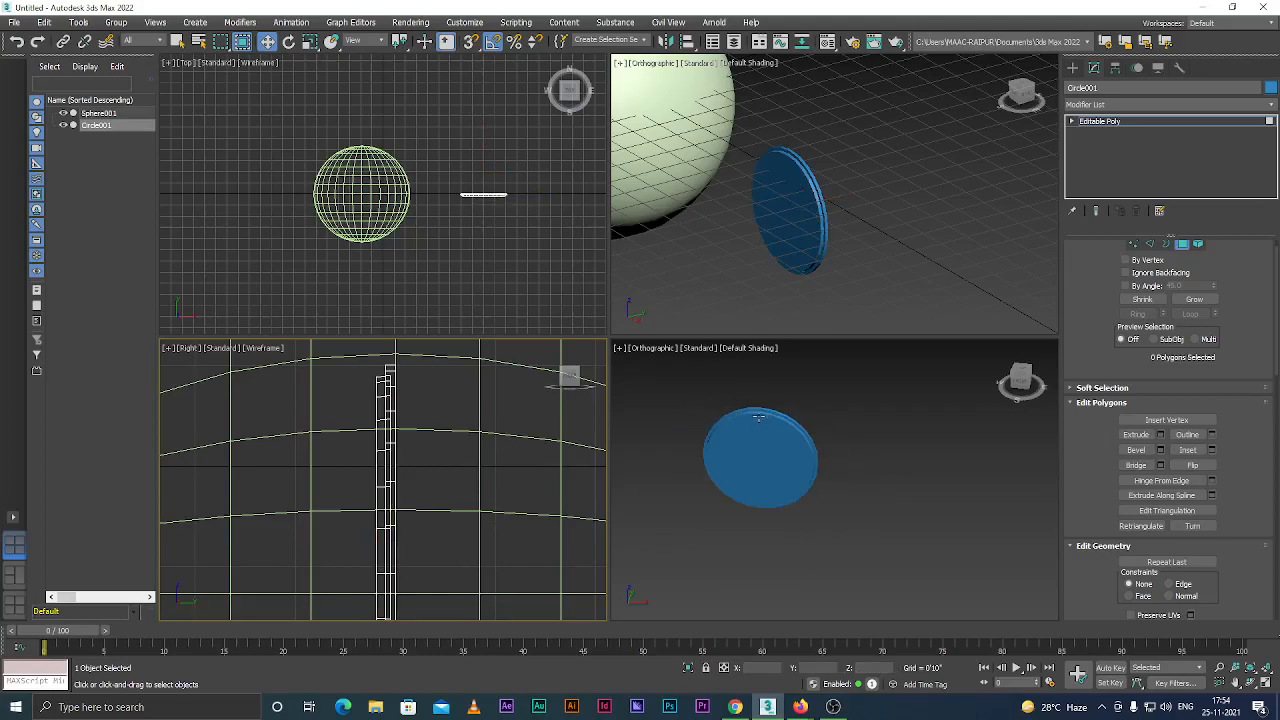
scroll(762, 450, up, 3)
click(788, 436)
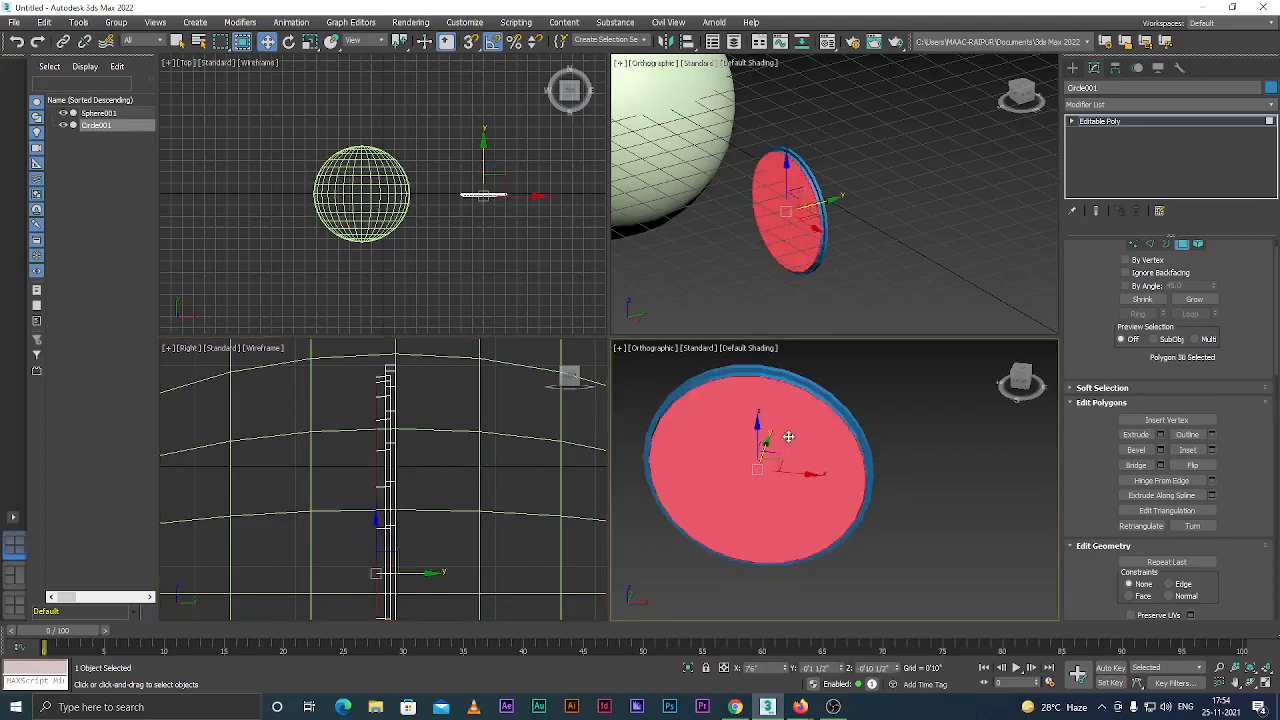
mouse_move(773, 491)
alt+middle_down()
mouse_move(800, 474)
mouse_move(782, 487)
alt+middle_up()
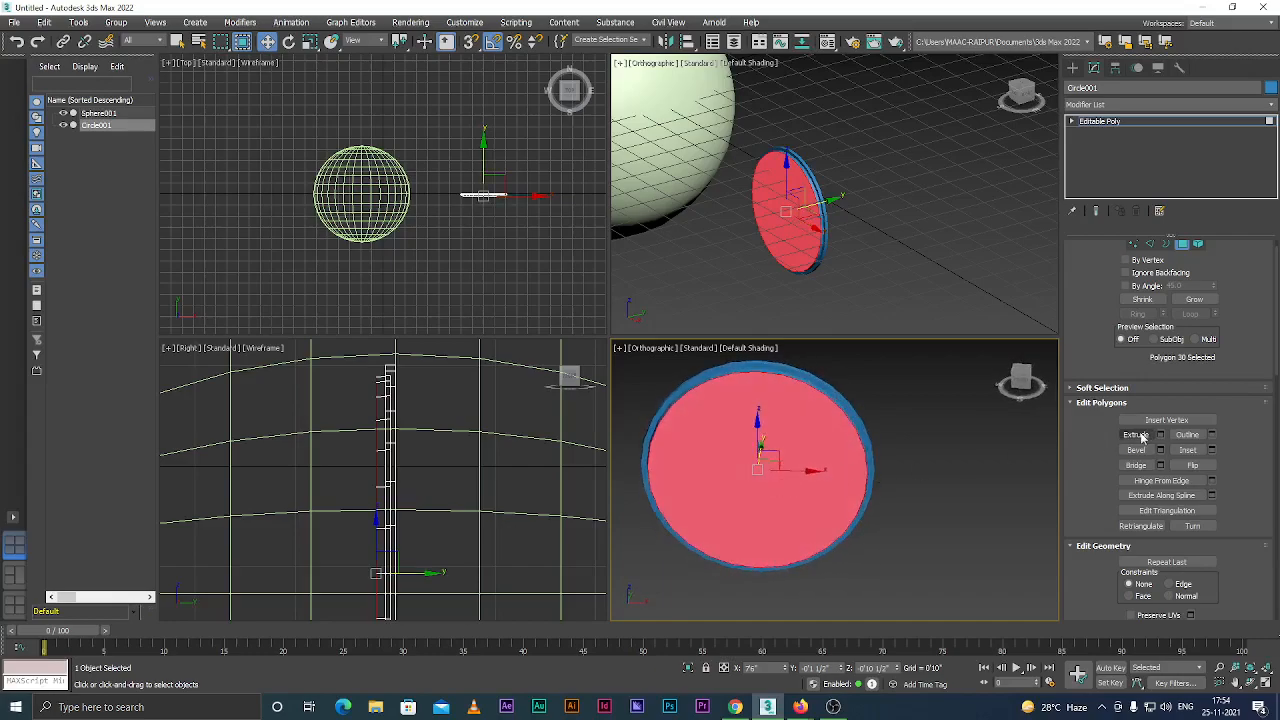
click(1212, 450)
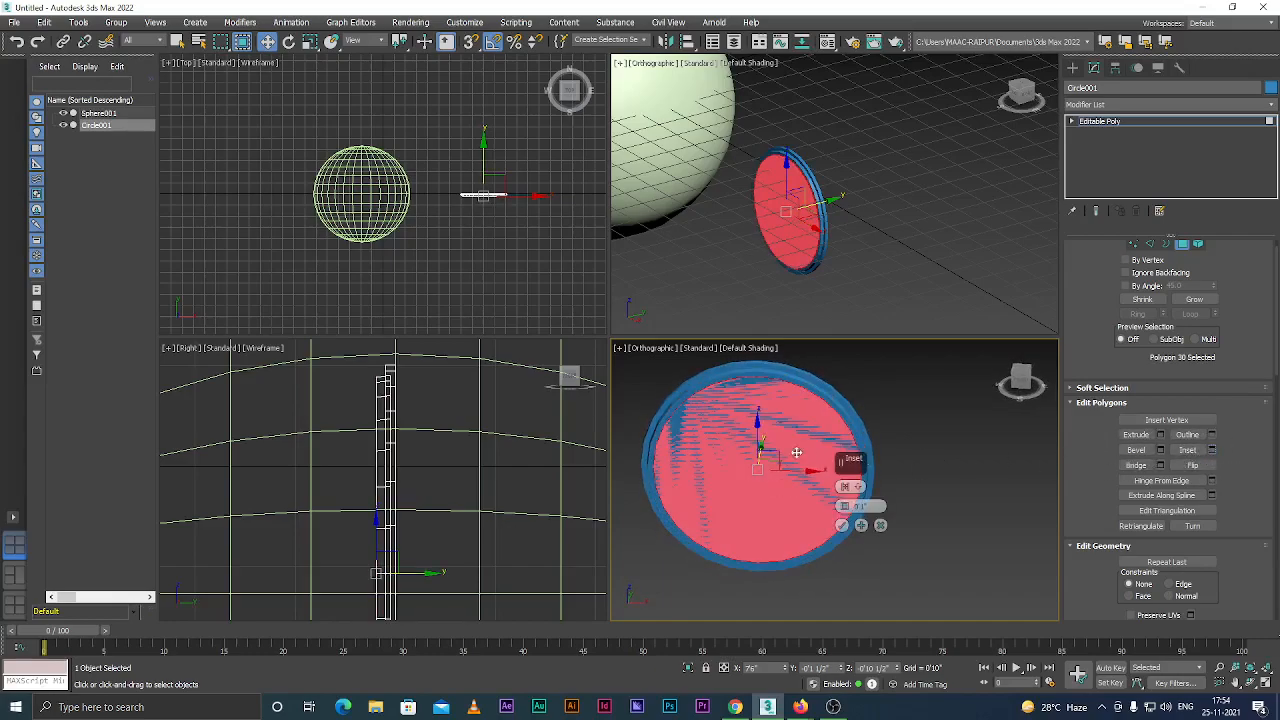
key(F3)
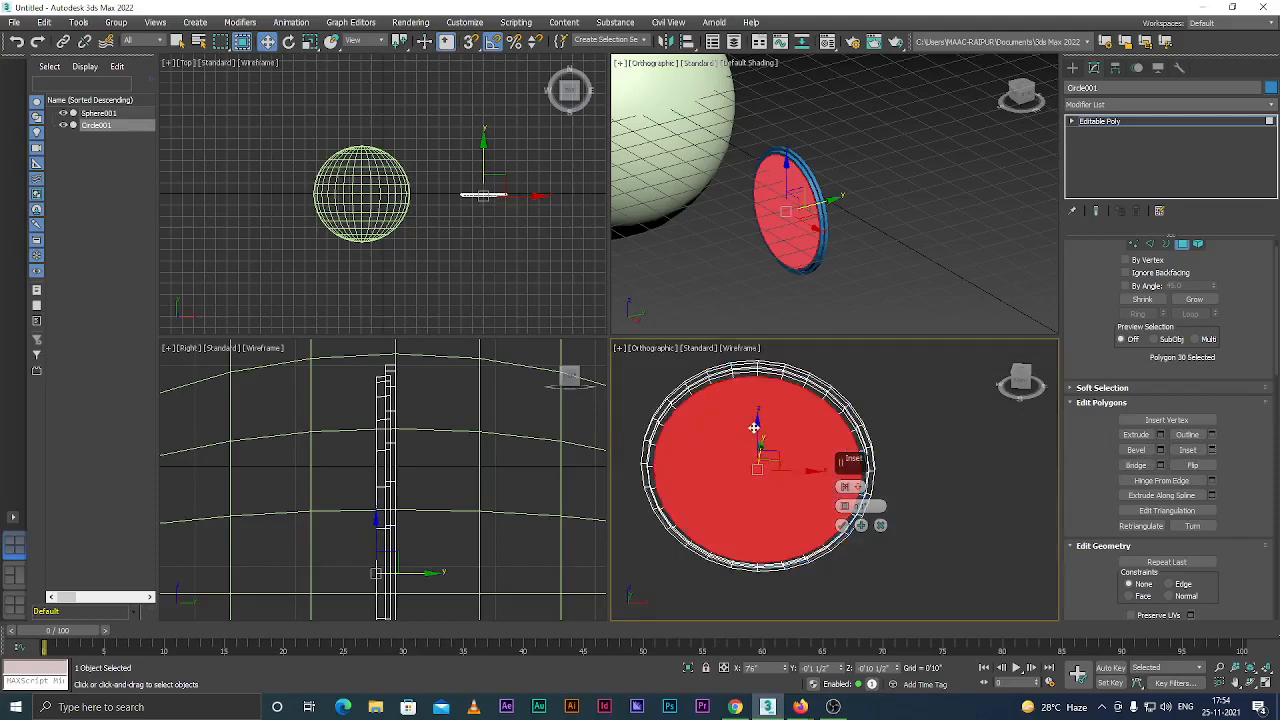
scroll(758, 422, up, 2)
drag(845, 508, 838, 516)
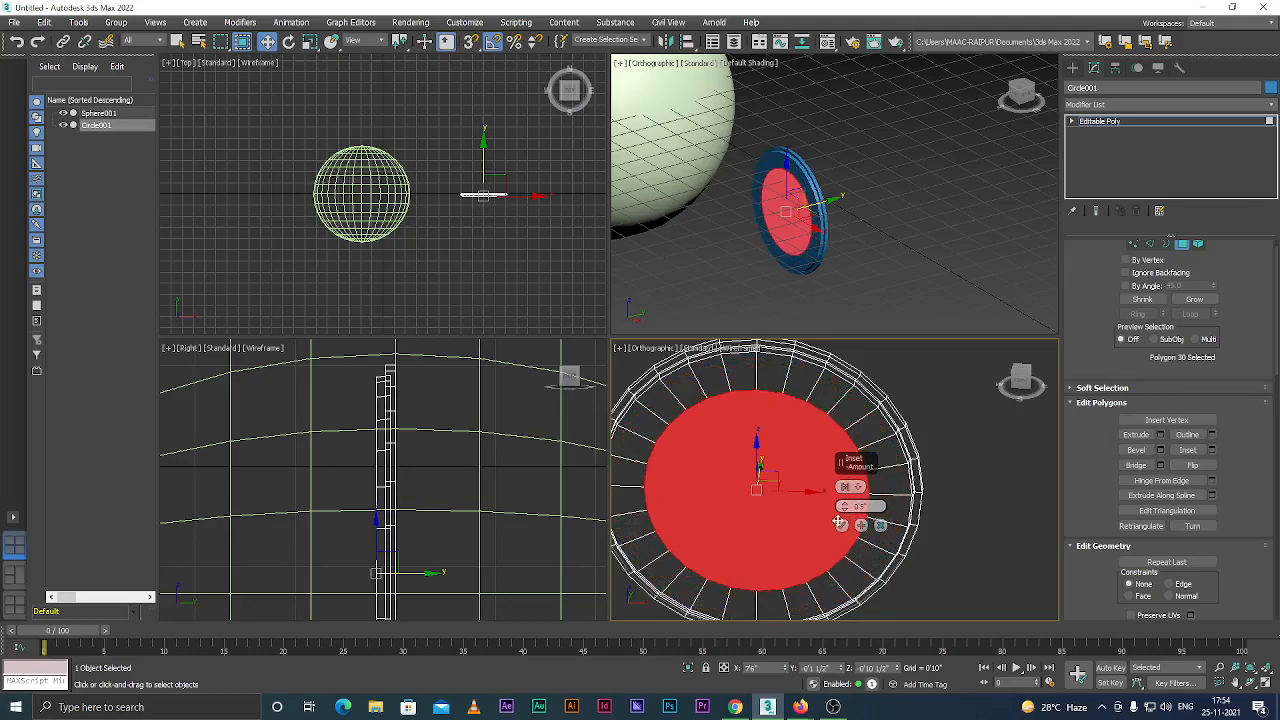
click(840, 525)
Clear the polygon selection and display the disc shaded with Edged Faces.
scroll(880, 518, down, 4)
click(905, 508)
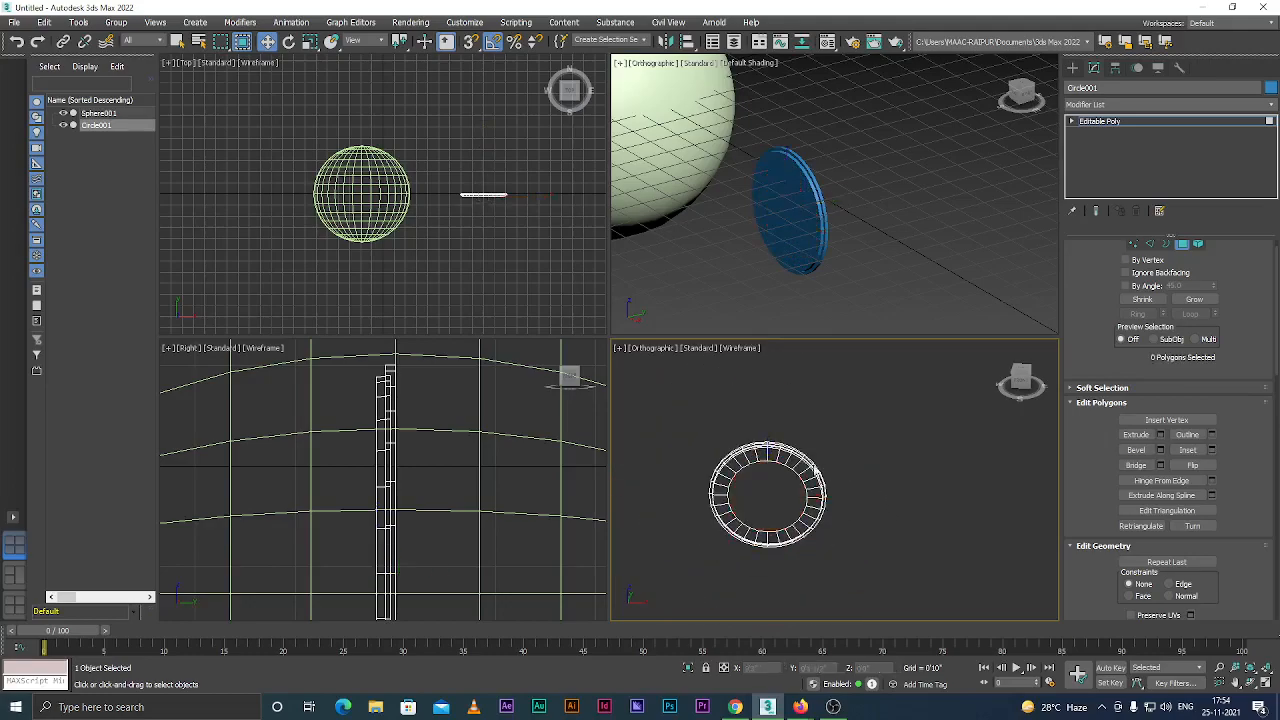
scroll(785, 462, up, 2)
key(F3)
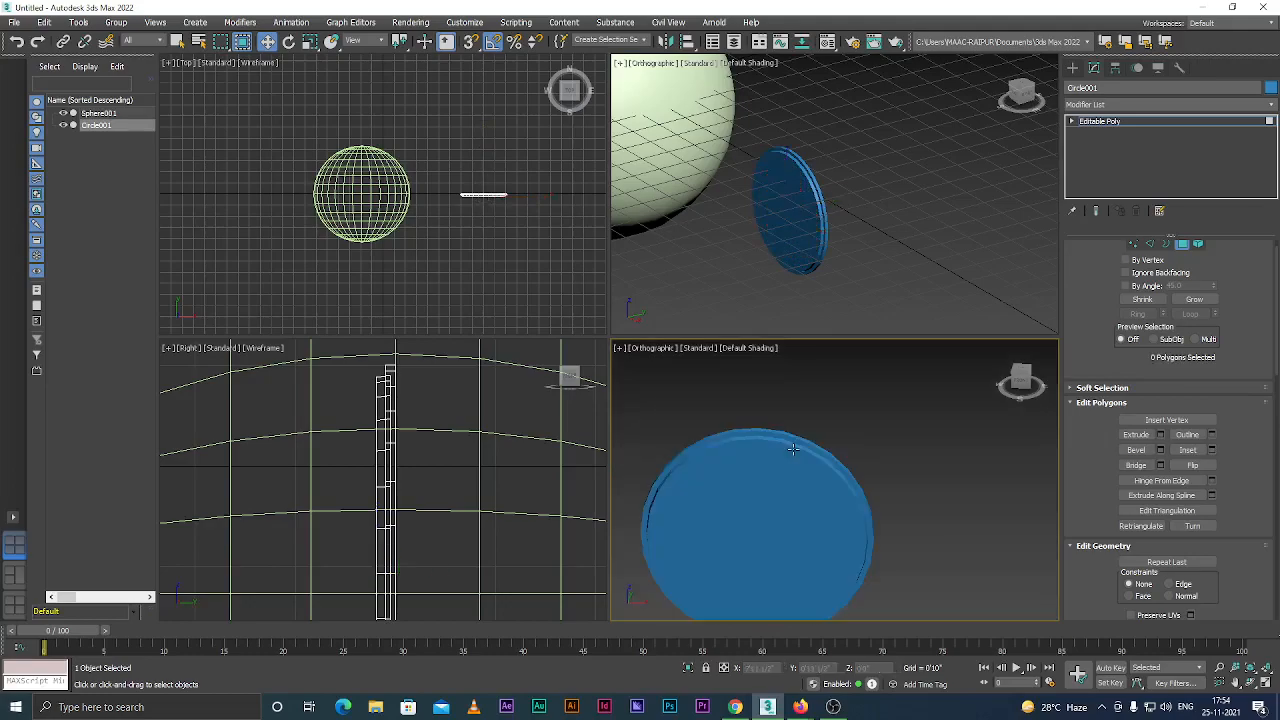
key(F3)
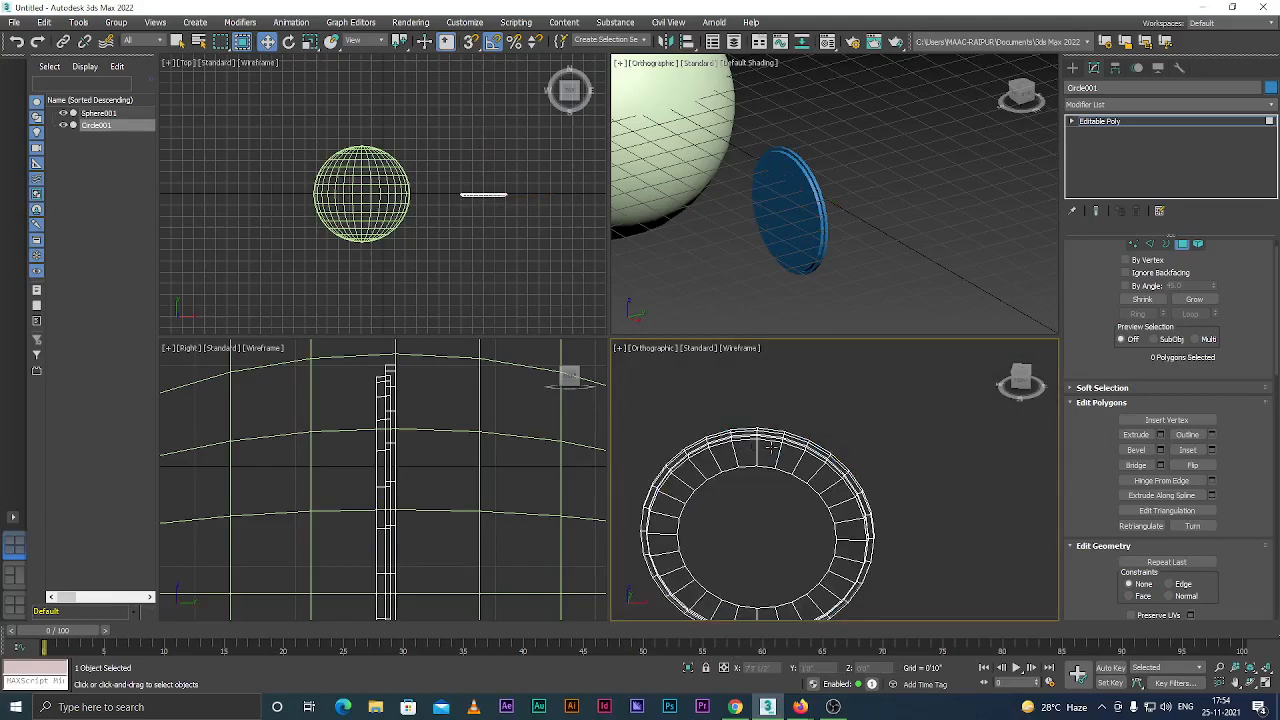
key(F4)
scroll(747, 450, up, 2)
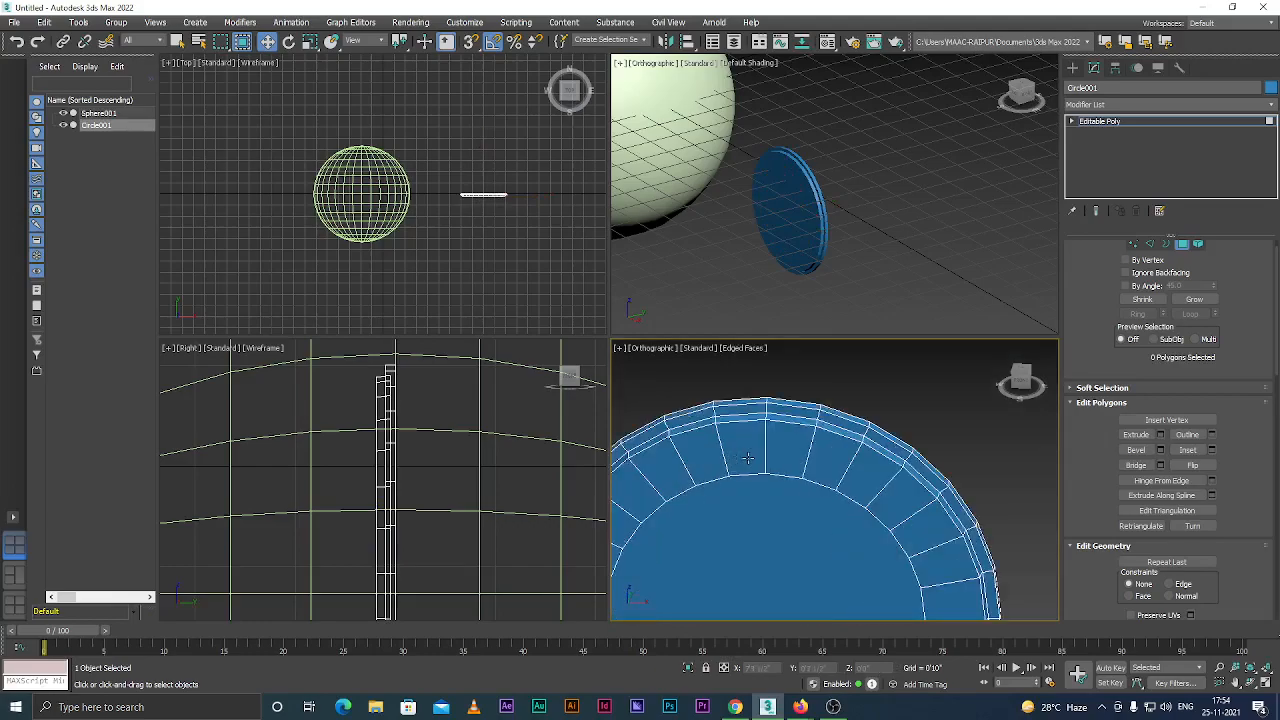
Select 14 alternating polygons all around the ring between the disc's rim and its inner front face.
click(753, 447)
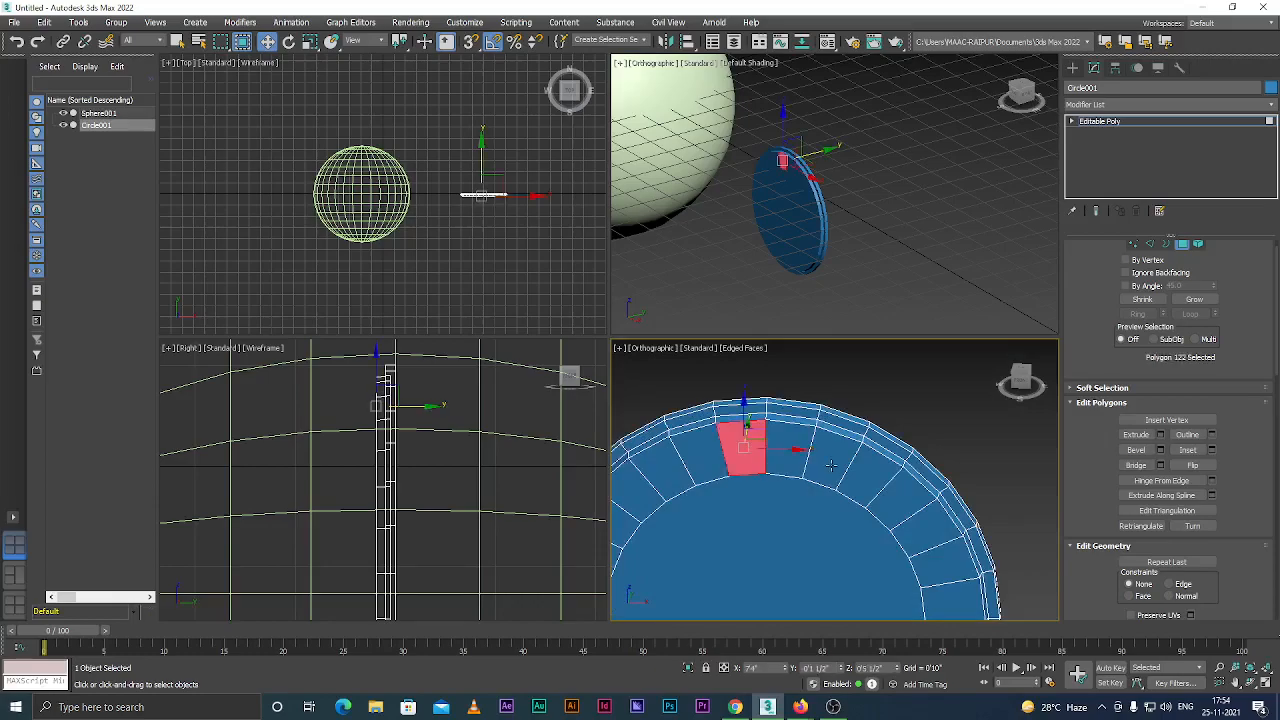
ctrl+click(827, 460)
ctrl+click(900, 497)
scroll(806, 418, down, 3)
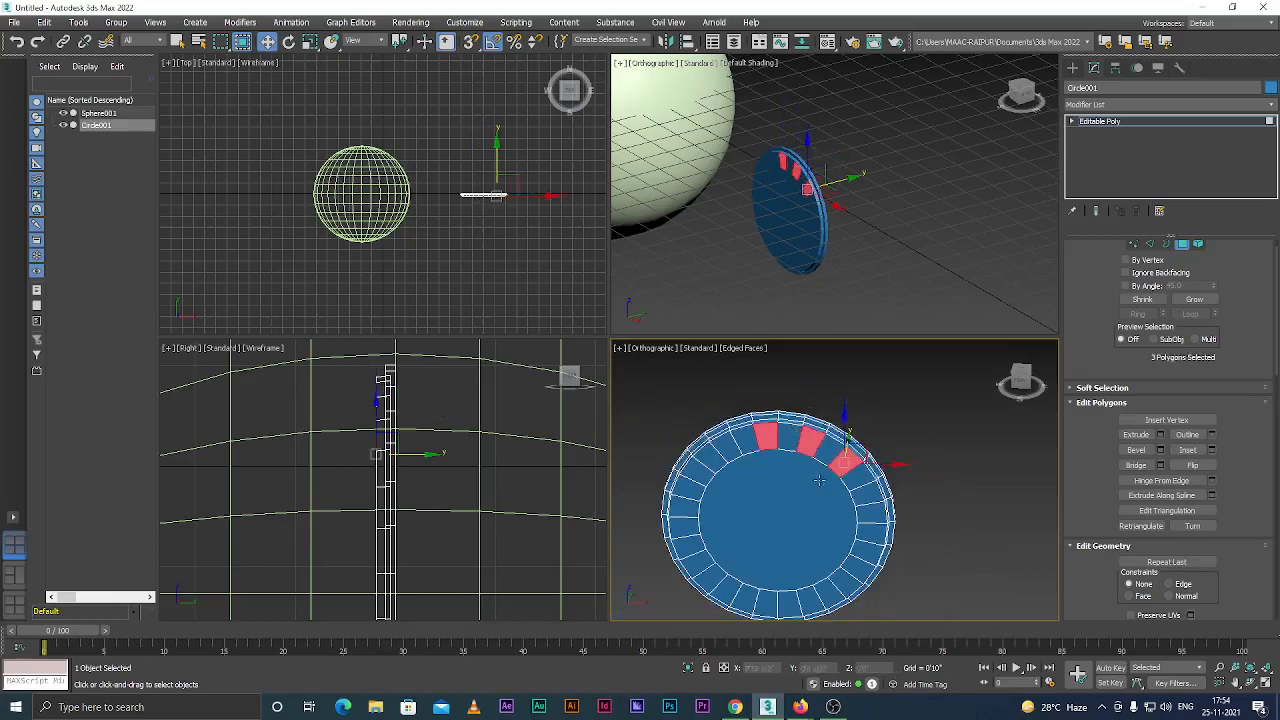
scroll(855, 500, up, 1)
ctrl+click(872, 482)
ctrl+click(882, 546)
scroll(882, 546, down, 3)
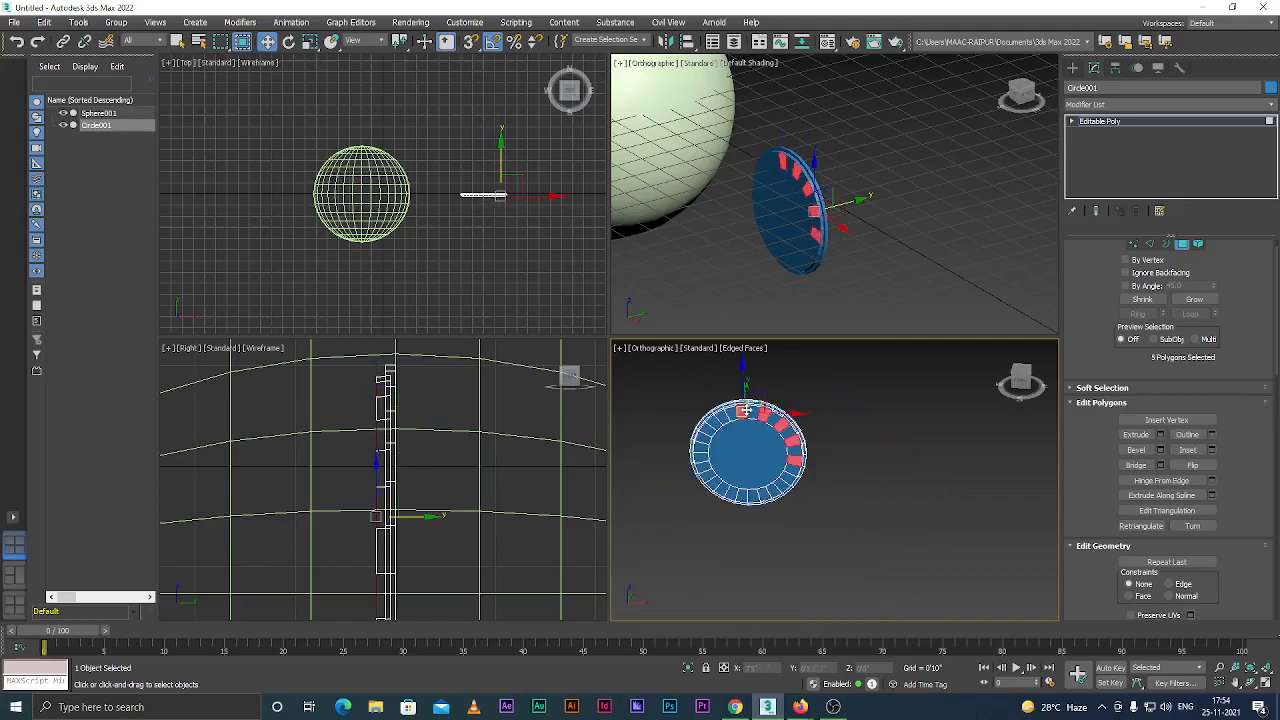
scroll(720, 427, up, 2)
ctrl+click(718, 400)
ctrl+click(690, 437)
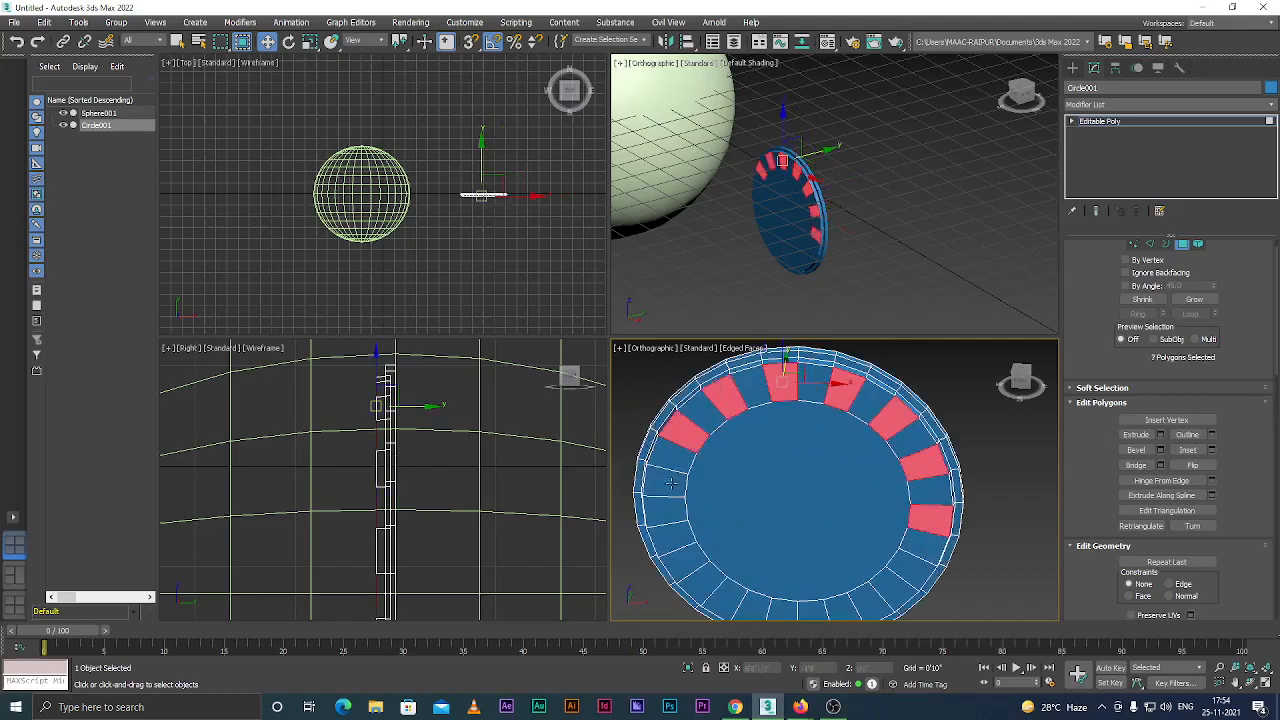
ctrl+click(676, 479)
ctrl+click(668, 538)
ctrl+click(700, 580)
ctrl+click(758, 603)
ctrl+click(812, 608)
ctrl+click(870, 602)
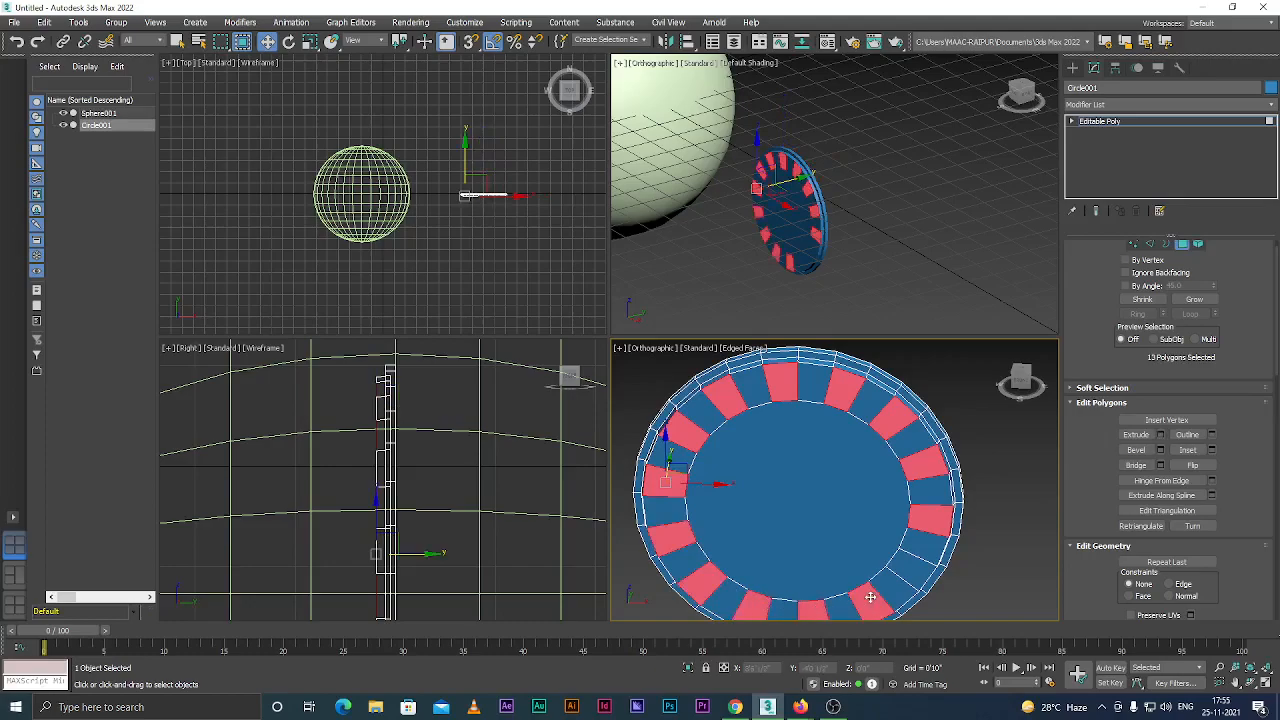
ctrl+click(915, 565)
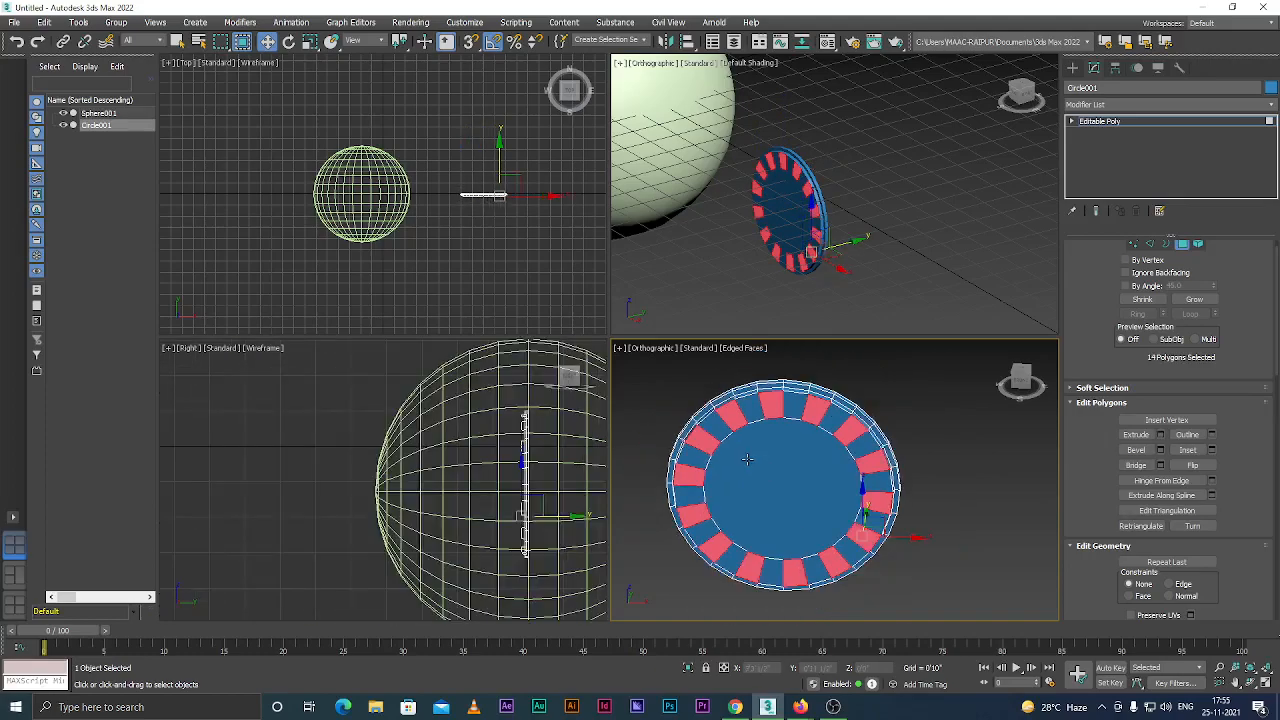
Bevel the 14 selected ring polygons with a height reduced to a displayed 0'0" and a slight negative outline, and apply it.
scroll(752, 457, down, 4)
scroll(818, 492, up, 4)
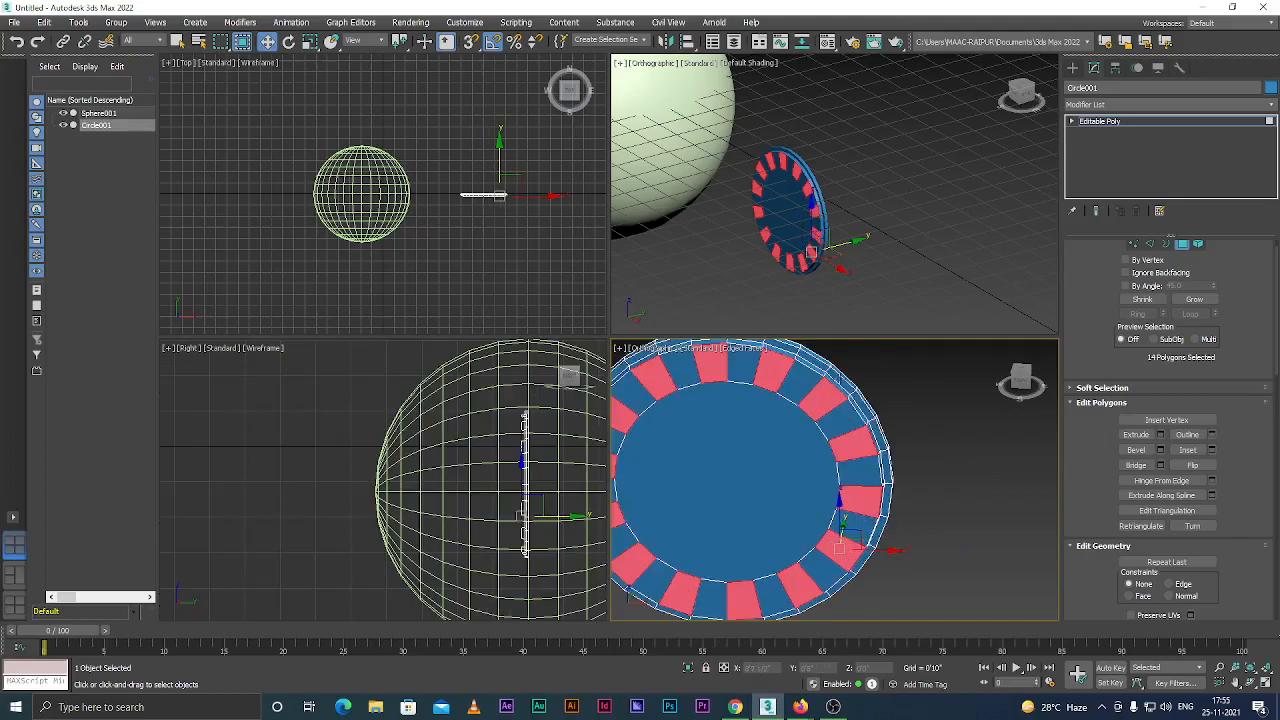
click(1160, 449)
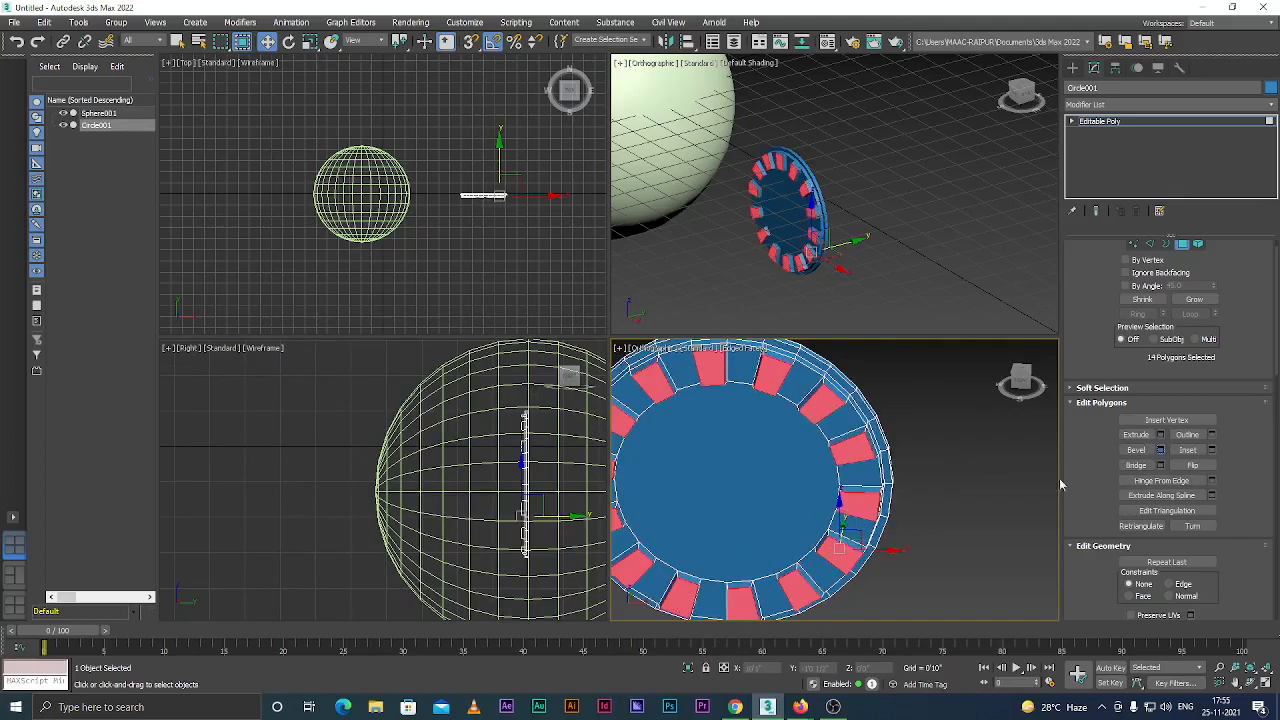
scroll(808, 468, up, 3)
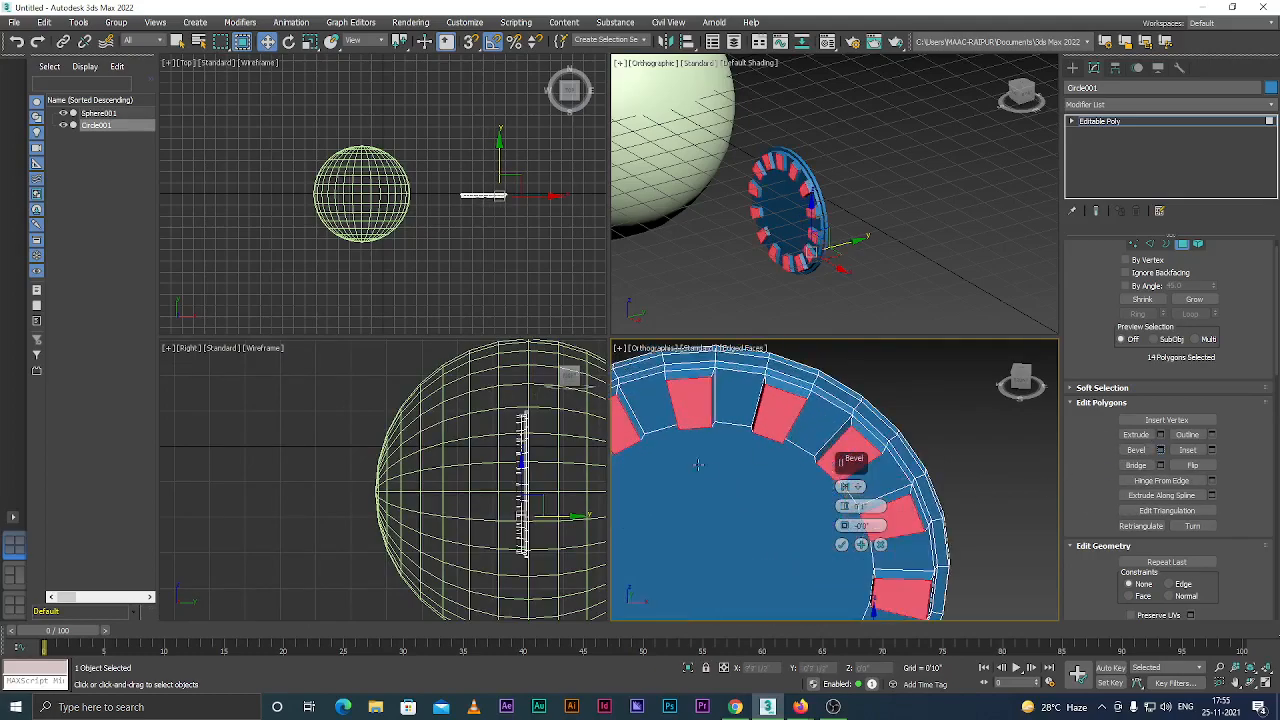
alt+middle_drag(695, 471, 612, 460)
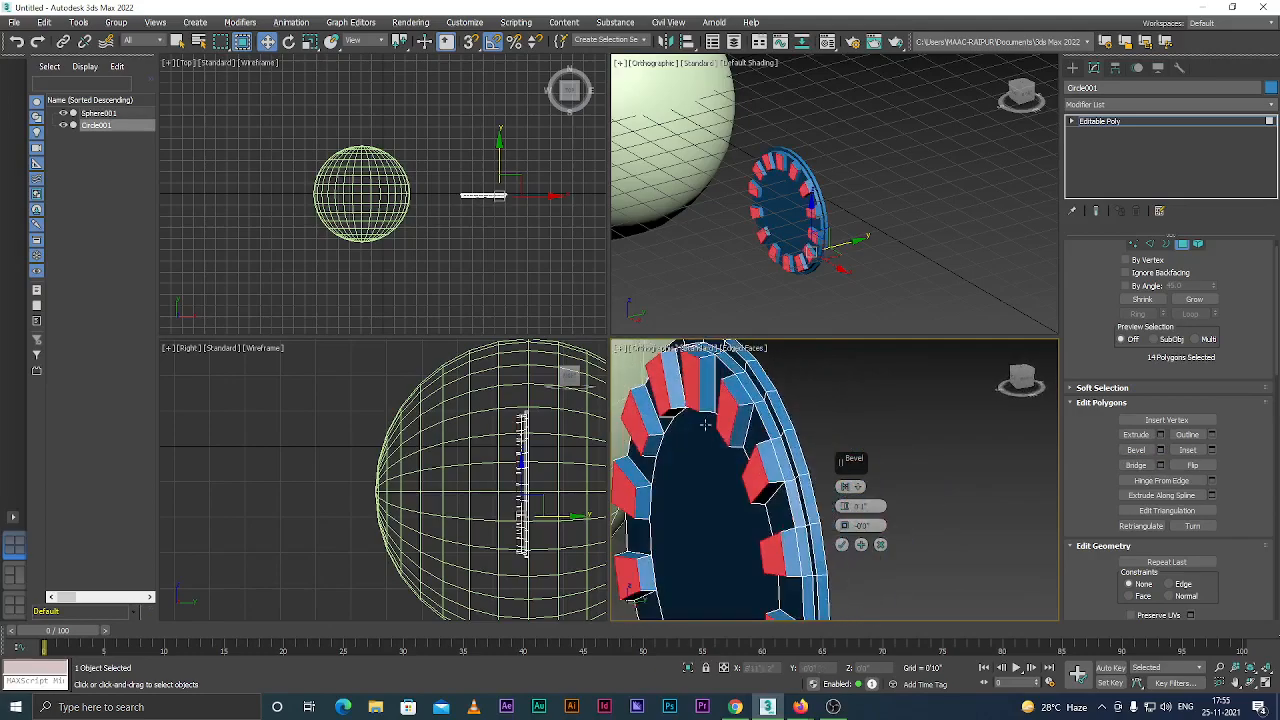
scroll(703, 425, up, 5)
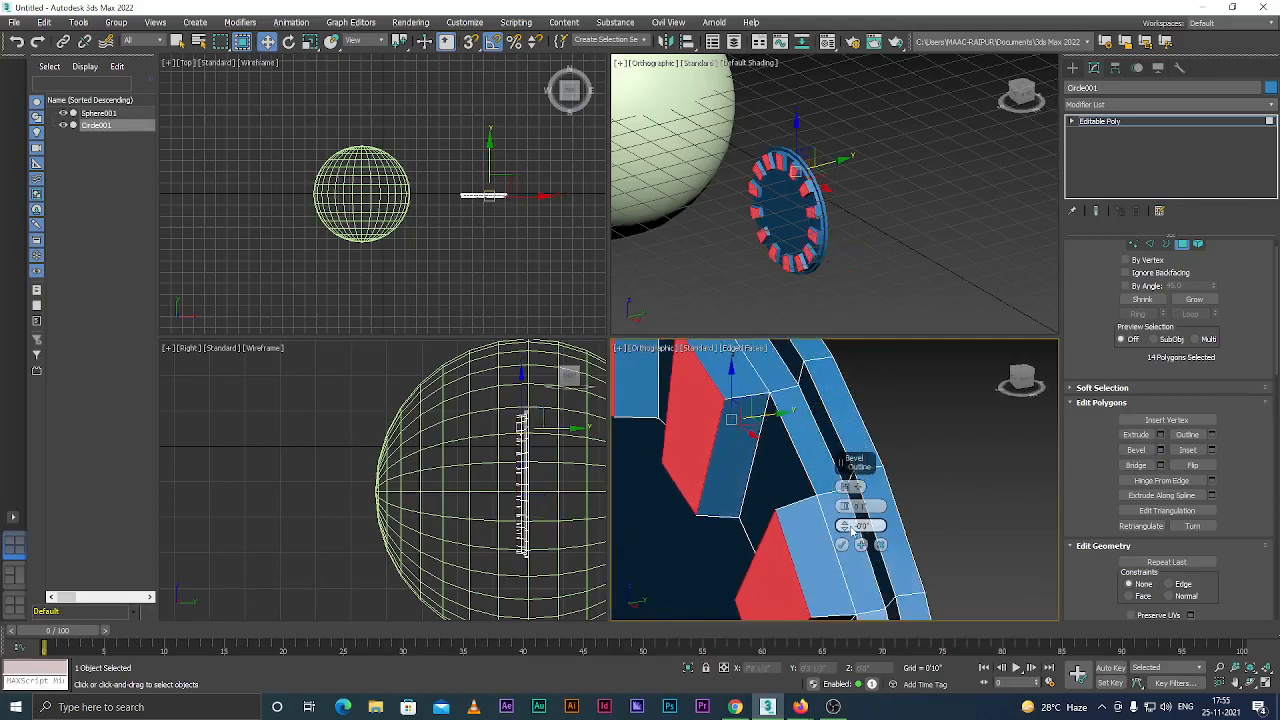
drag(843, 527, 845, 516)
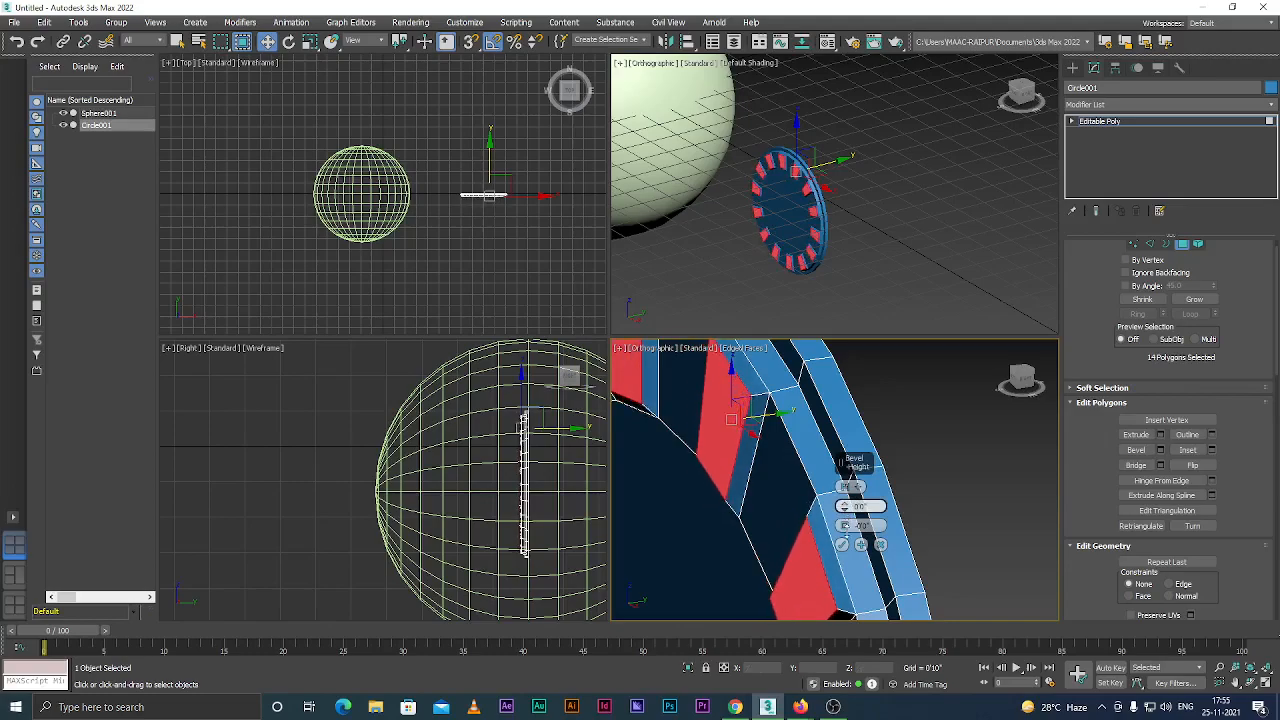
scroll(686, 456, down, 6)
mouse_move(682, 486)
alt+middle_down()
mouse_move(778, 494)
mouse_move(679, 498)
alt+middle_up()
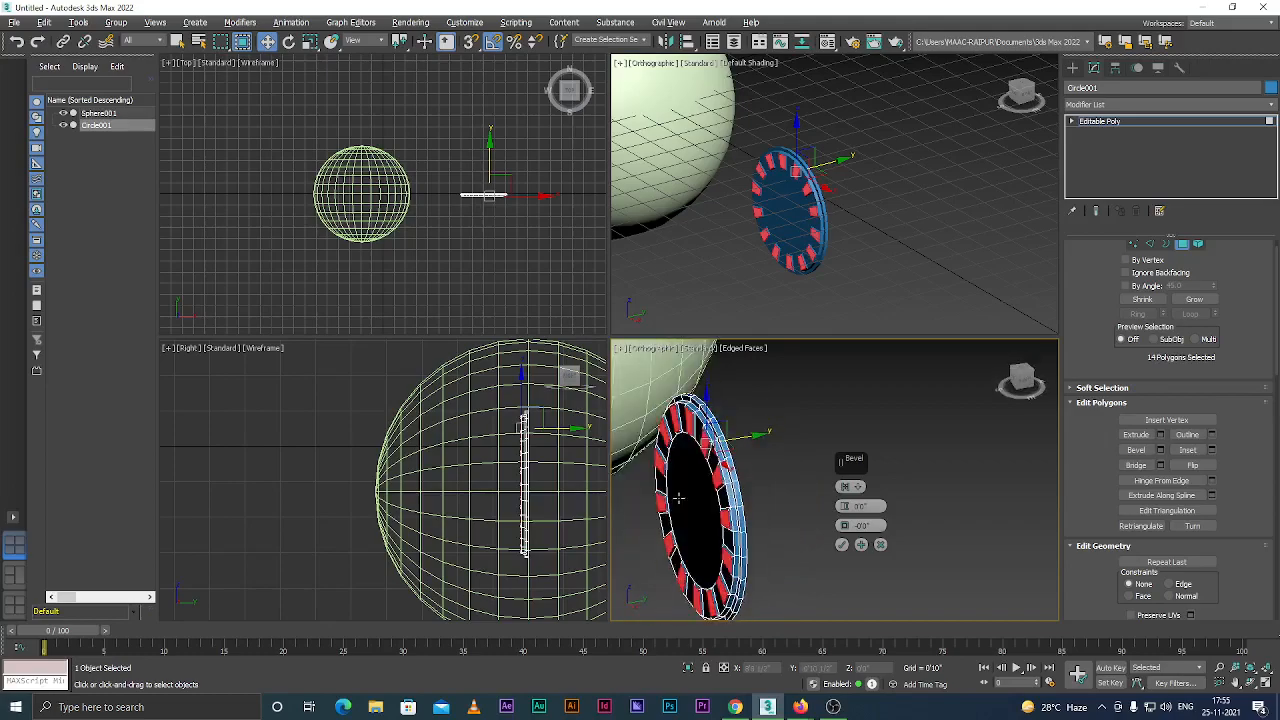
scroll(707, 422, up, 3)
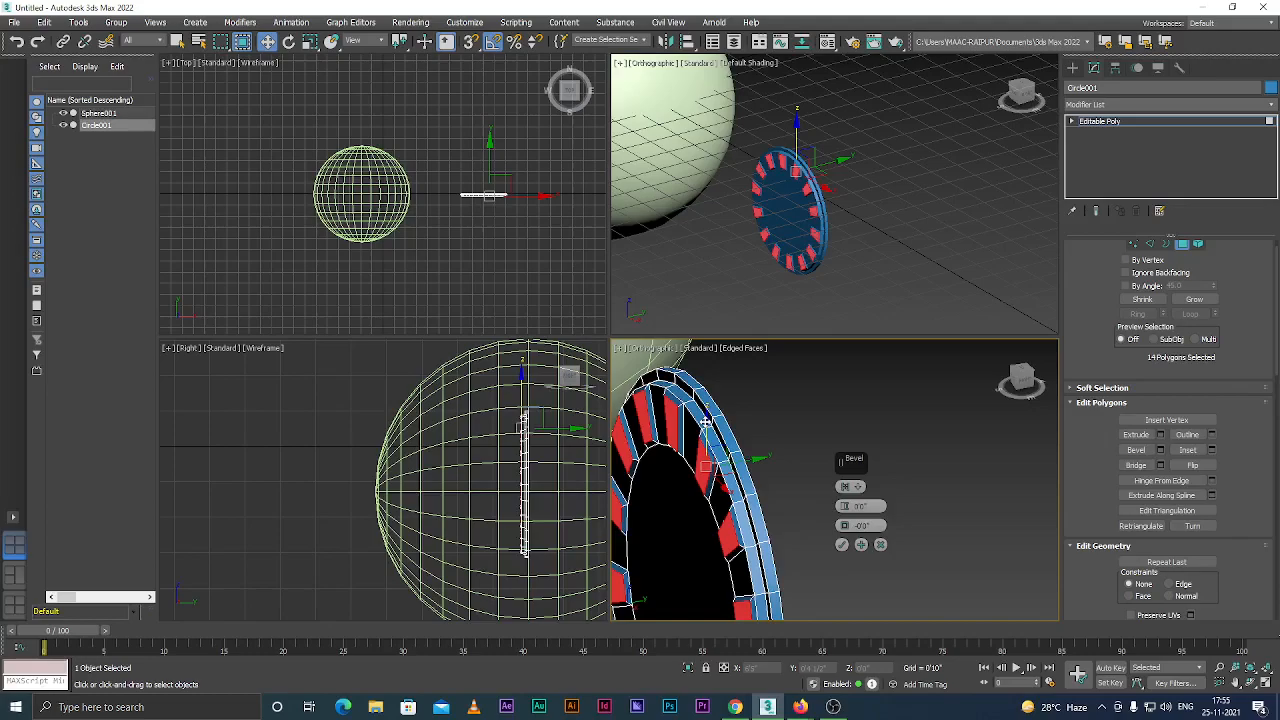
click(842, 545)
click(838, 536)
Leave polygon editing and select the whole disc object.
scroll(825, 497, down, 5)
scroll(790, 499, up, 3)
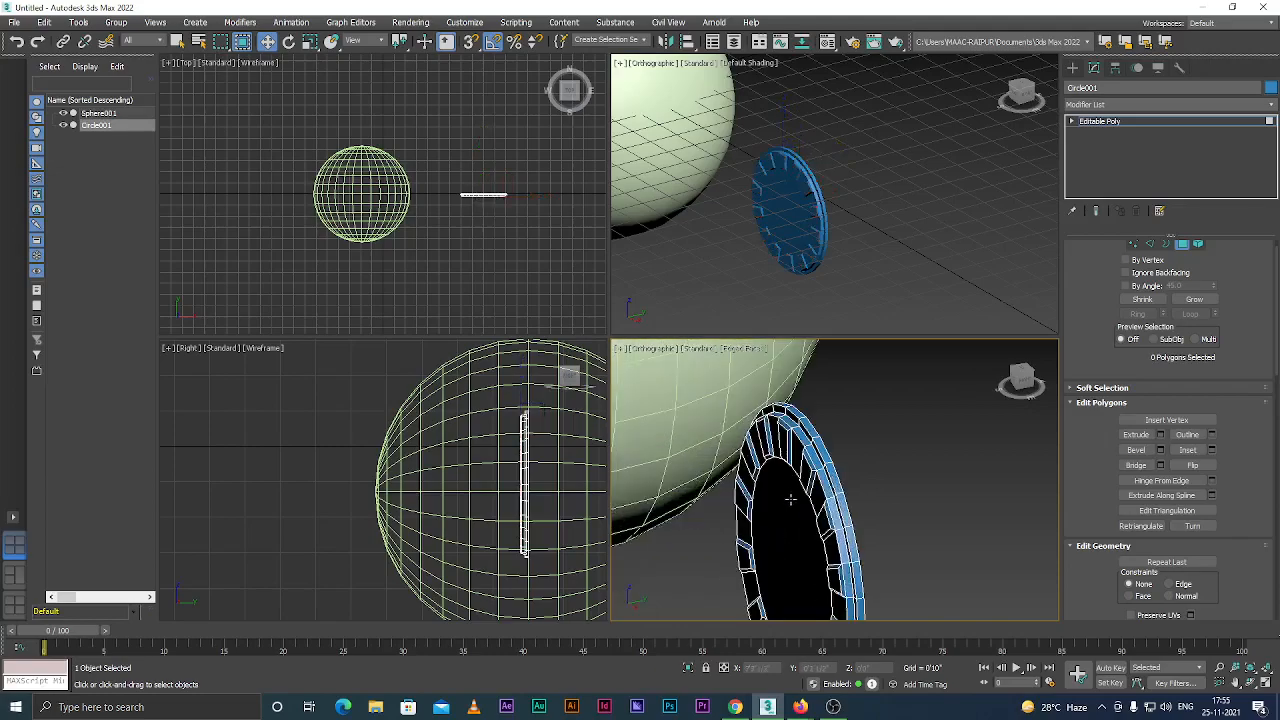
click(818, 466)
click(927, 494)
click(1110, 125)
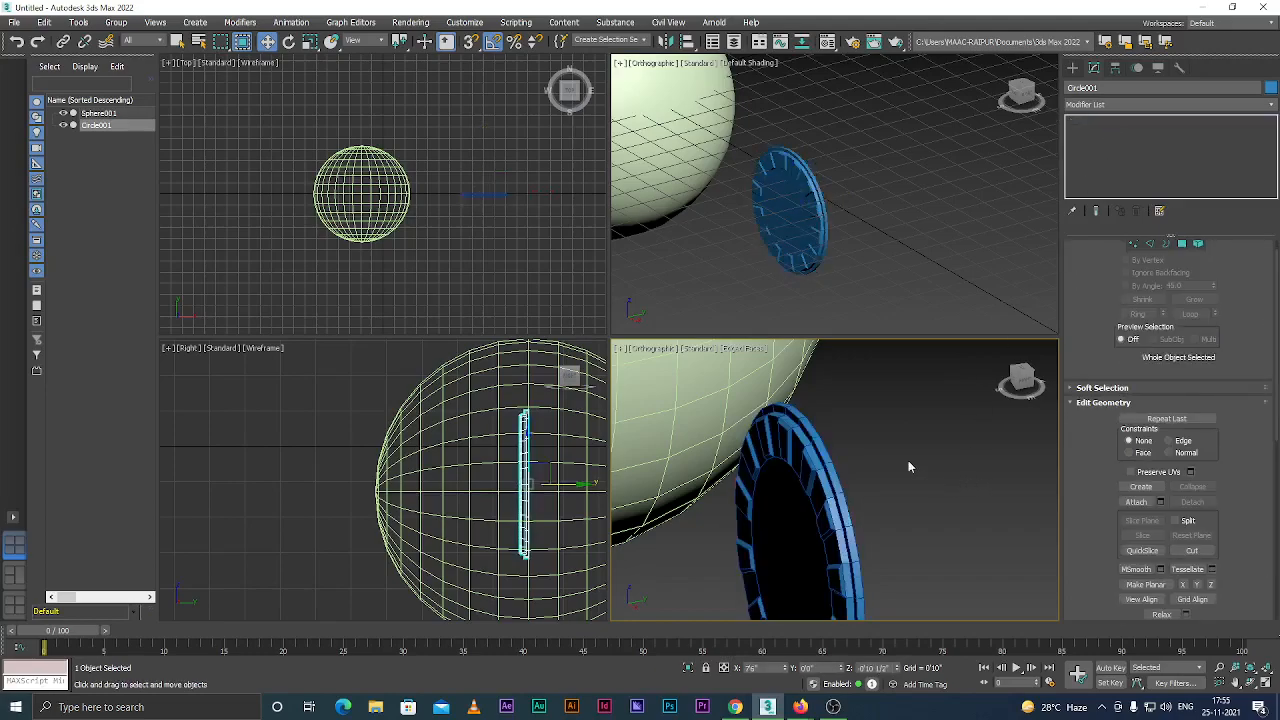
click(908, 460)
click(879, 463)
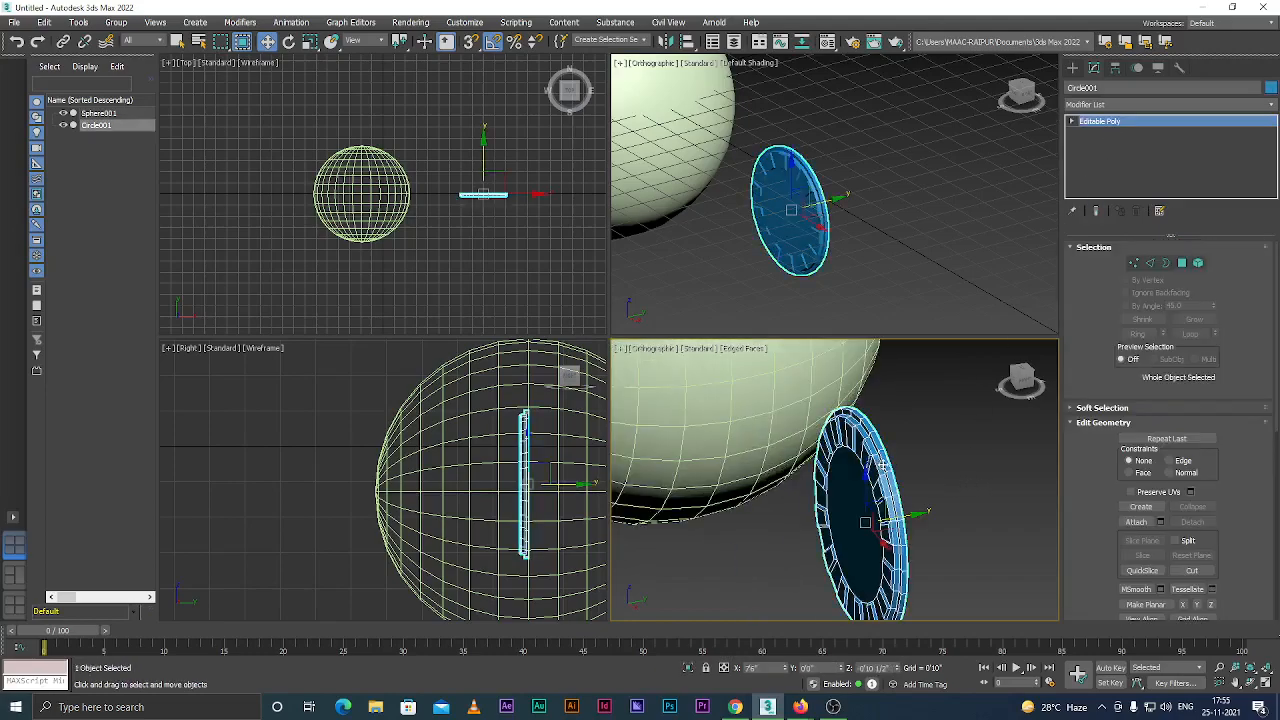
Move the disc along X in the front view until it overlaps the middle of the sphere.
key(f)
scroll(956, 476, up, 3)
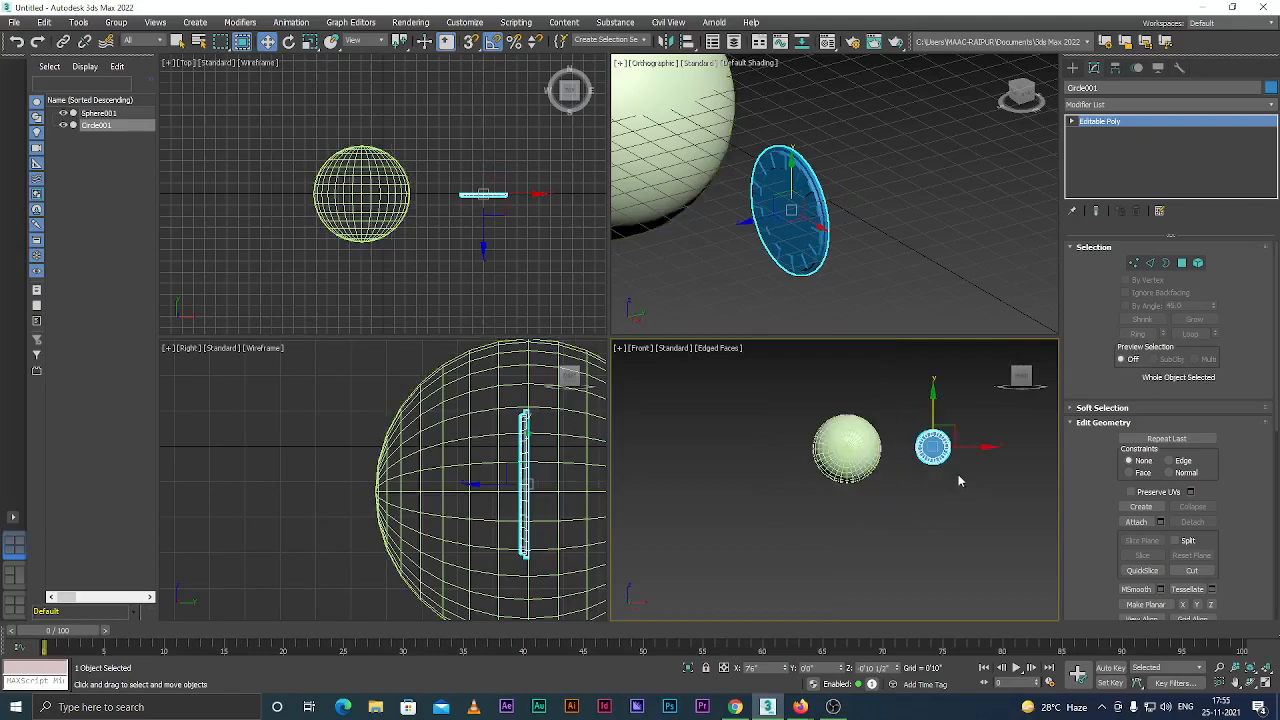
drag(968, 446, 883, 453)
Move the disc in the top view to about X -1'7 1/2", Y -4'5", centred in front of the sphere.
key(t)
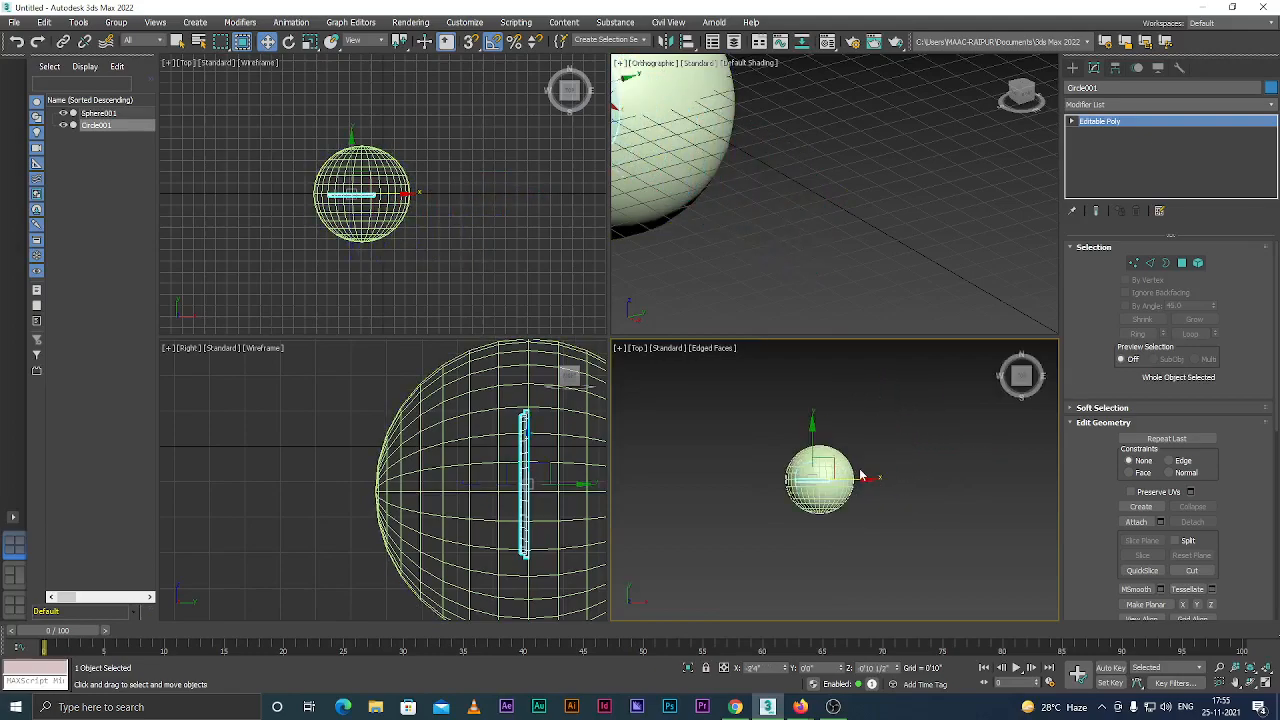
scroll(841, 407, up, 3)
drag(841, 407, 826, 477)
scroll(839, 503, down, 2)
scroll(839, 503, up, 3)
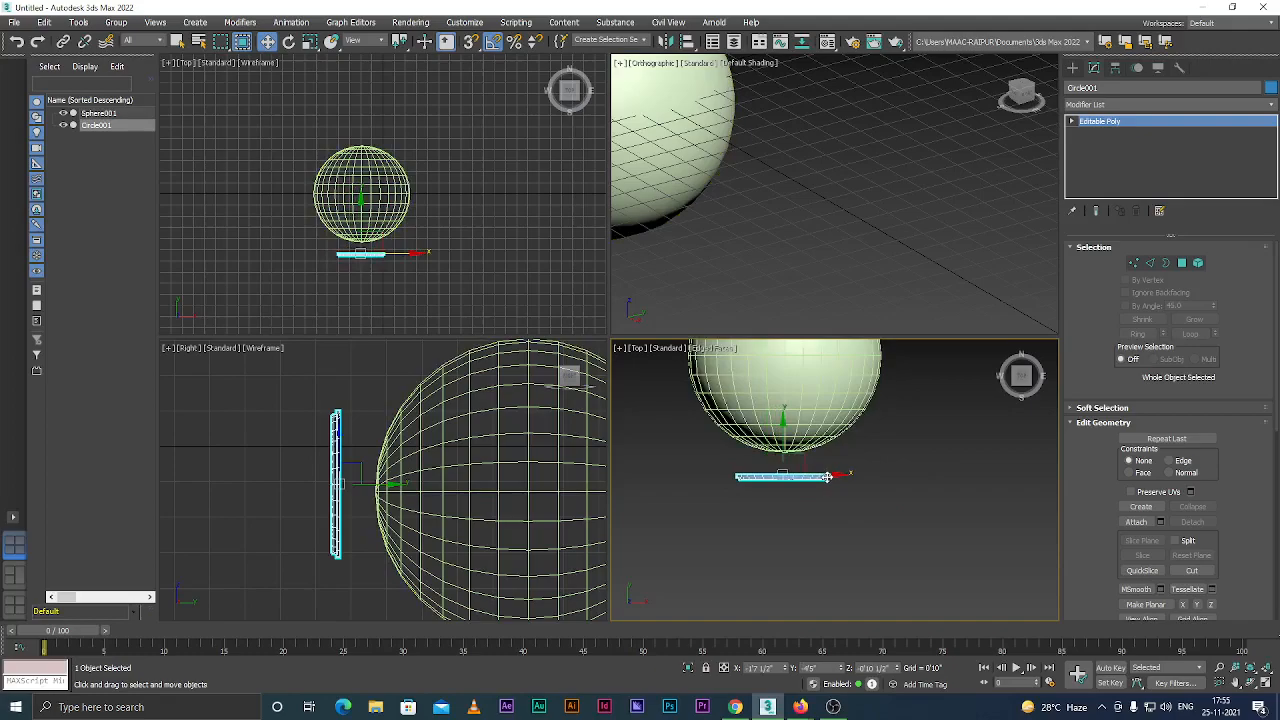
Move the disc closer to the sphere, to about Y -4'1 1/2", check its alignment from the front and clear the selection.
alt+middle_drag(902, 516, 782, 416)
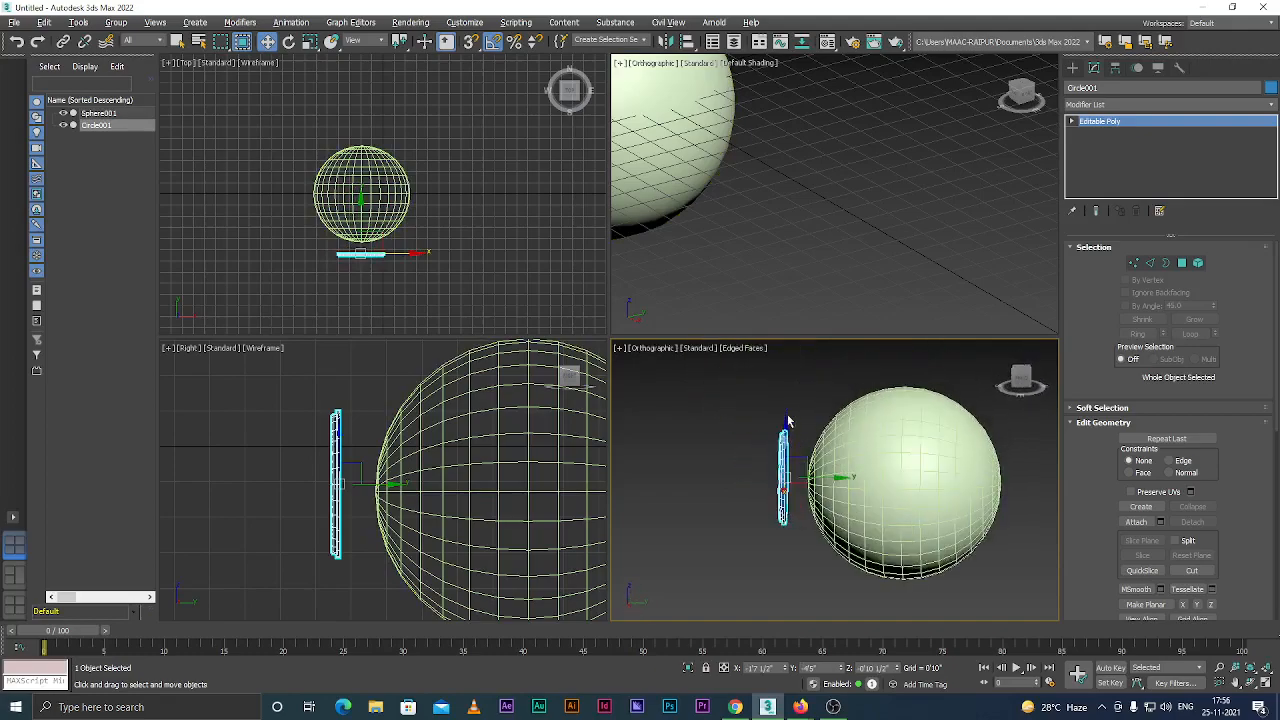
scroll(800, 430, up, 4)
drag(790, 438, 806, 438)
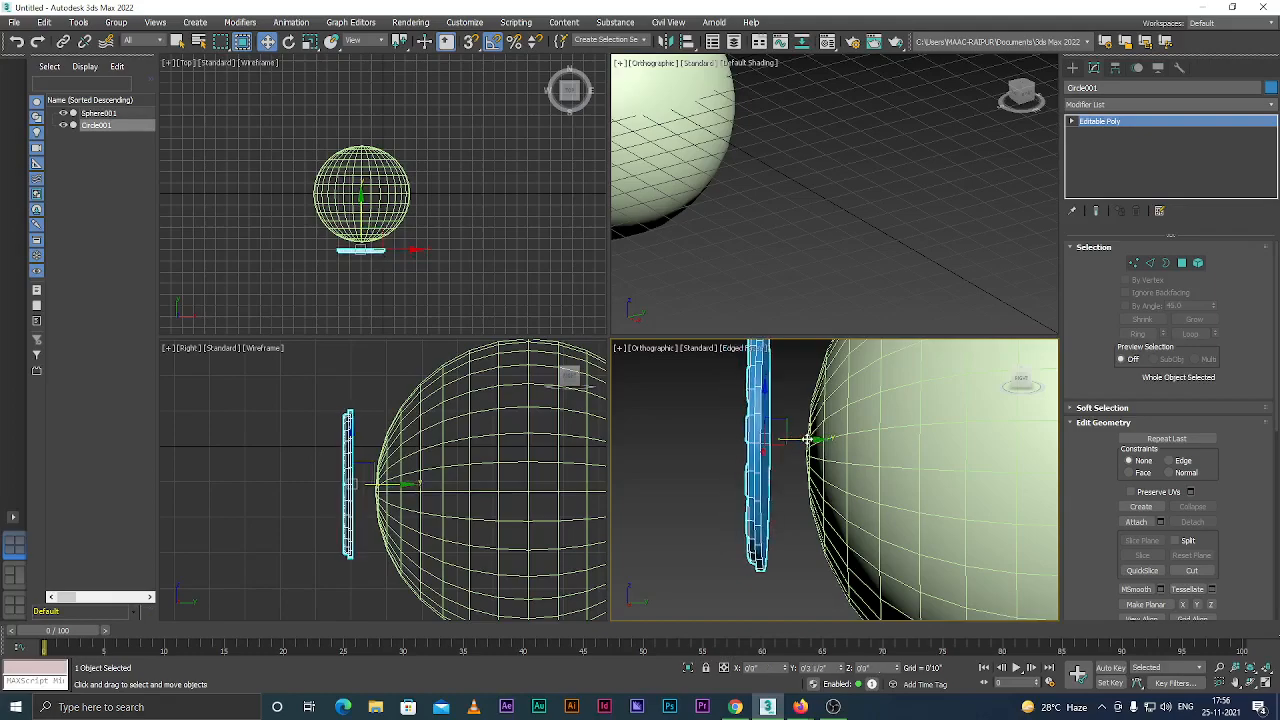
key(f)
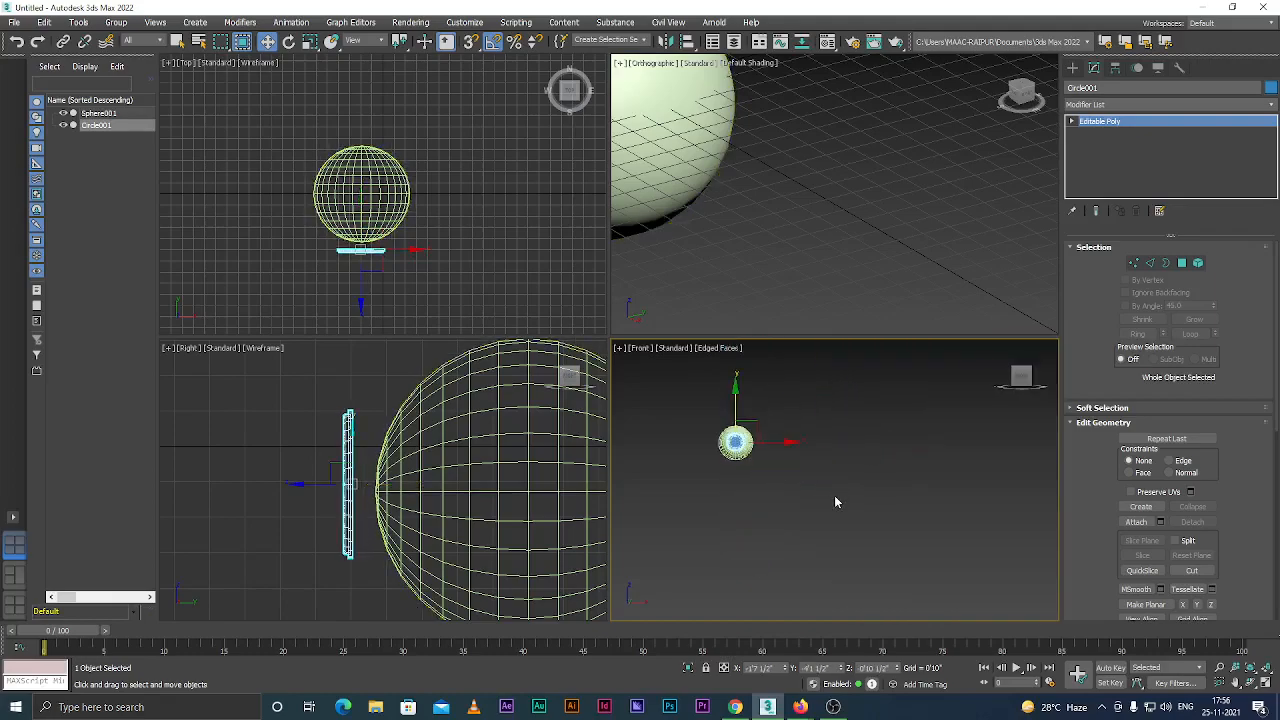
scroll(830, 494, up, 4)
click(676, 437)
scroll(676, 402, up, 4)
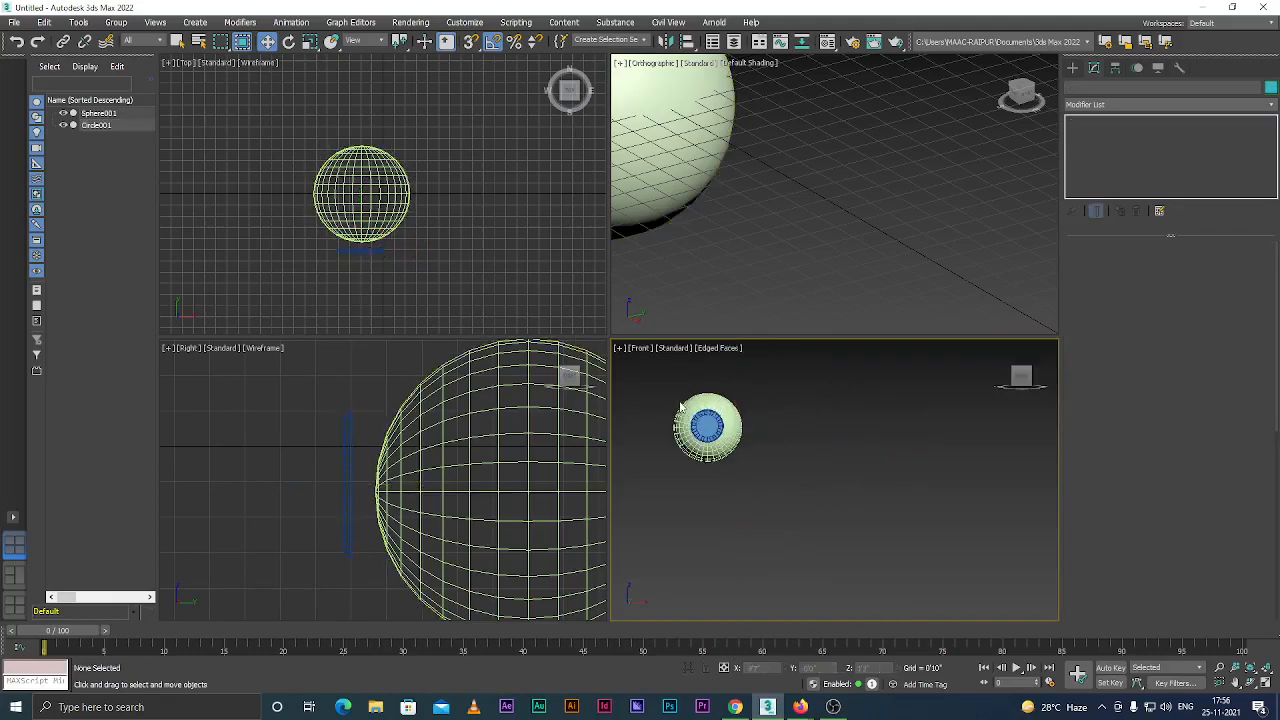
Review the object types in the Standard Primitives, Extended Primitives and Compound Objects geometry categories, ending at Standard Primitives.
click(1072, 67)
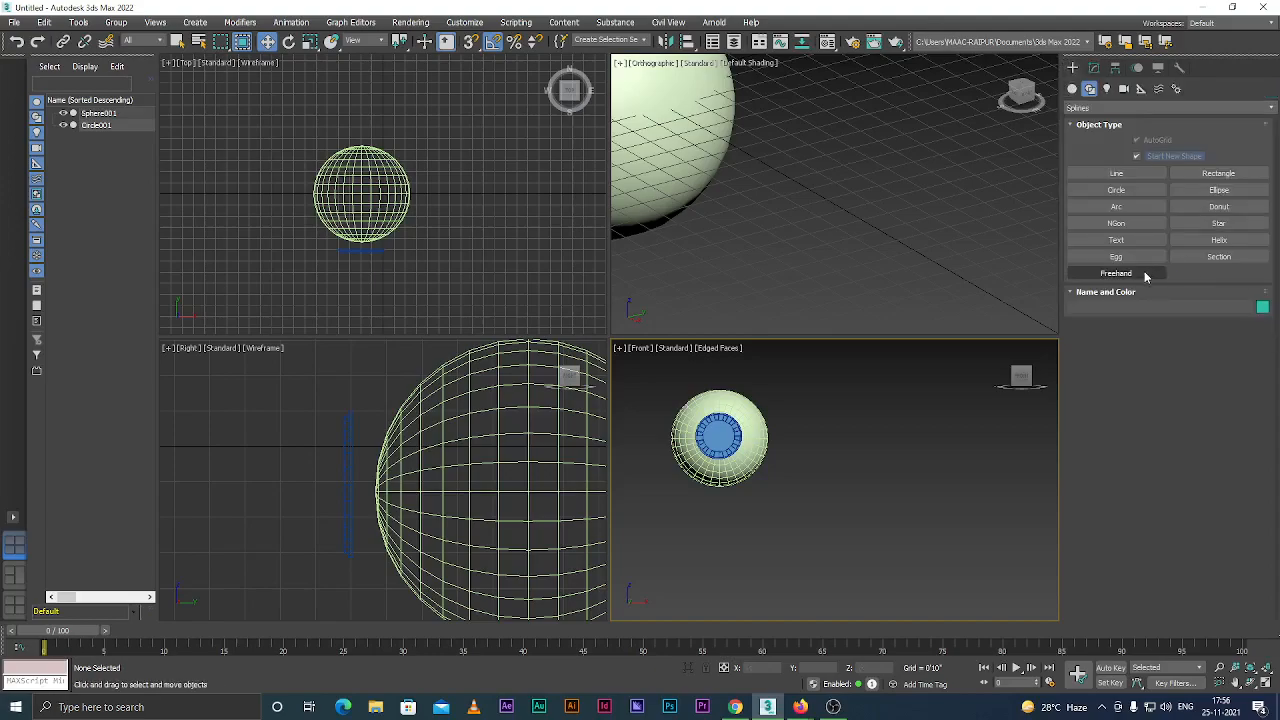
click(1073, 89)
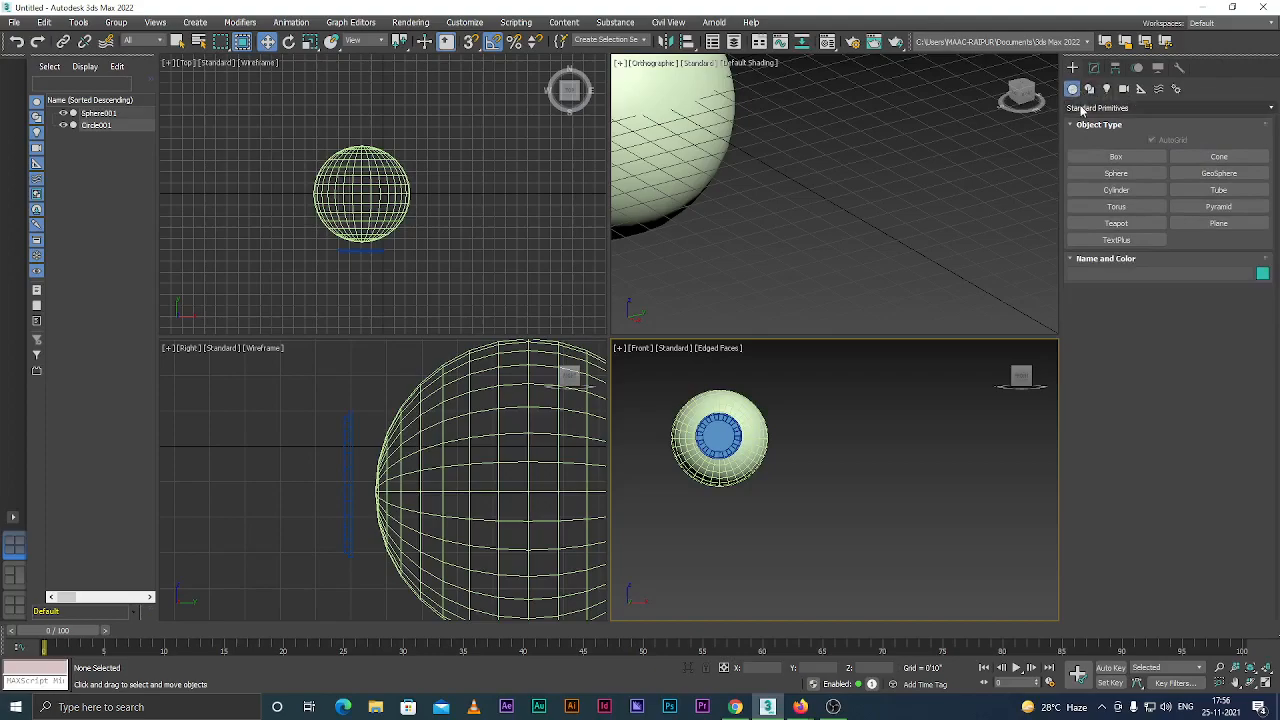
click(1081, 108)
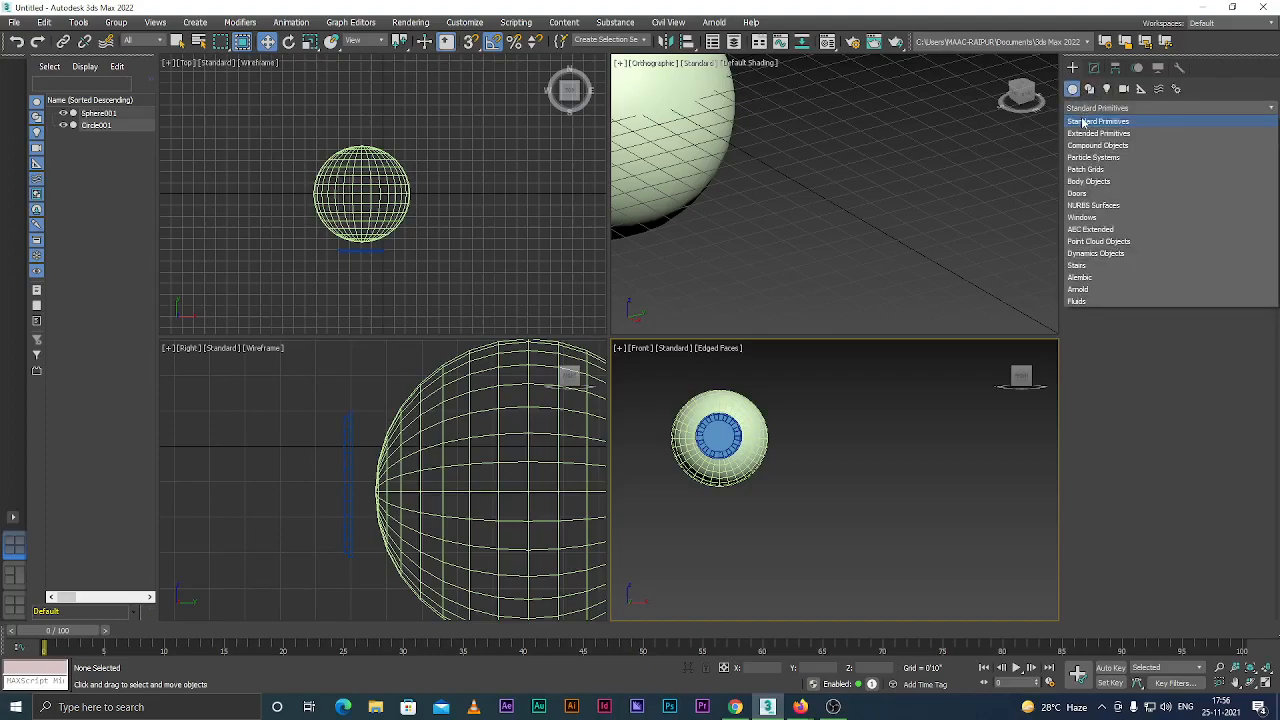
click(1083, 134)
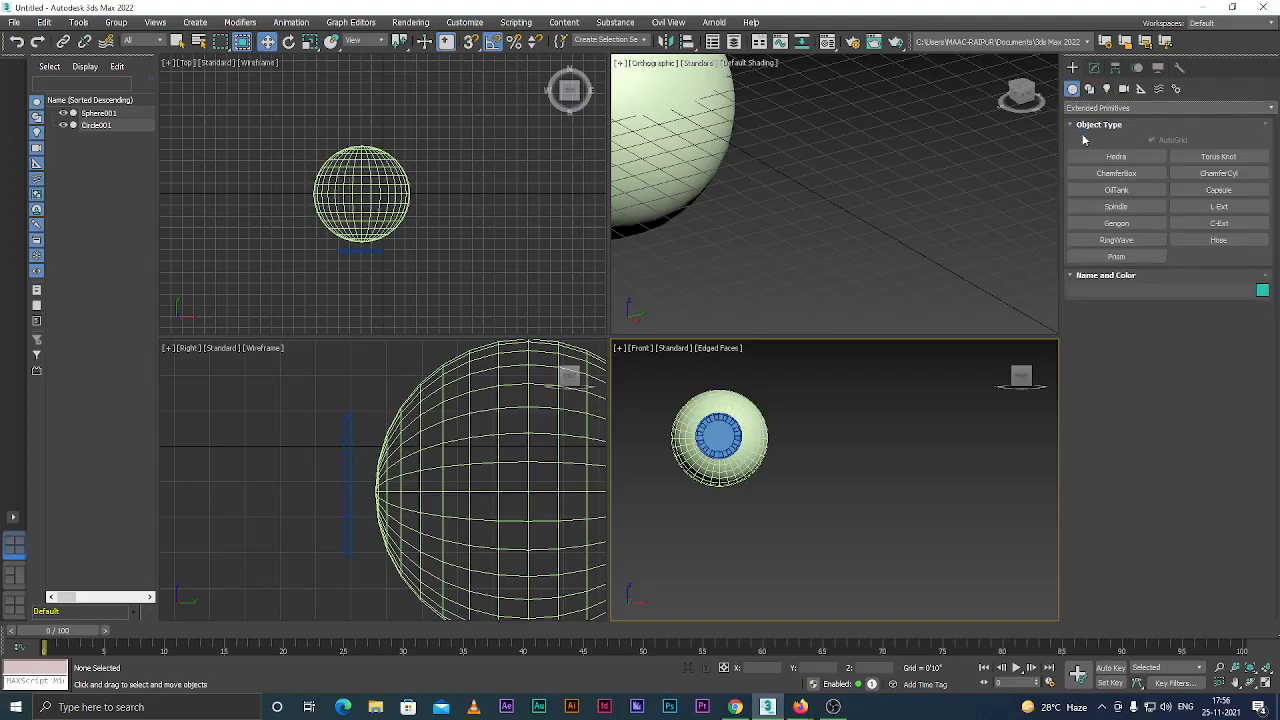
click(1080, 108)
click(1092, 146)
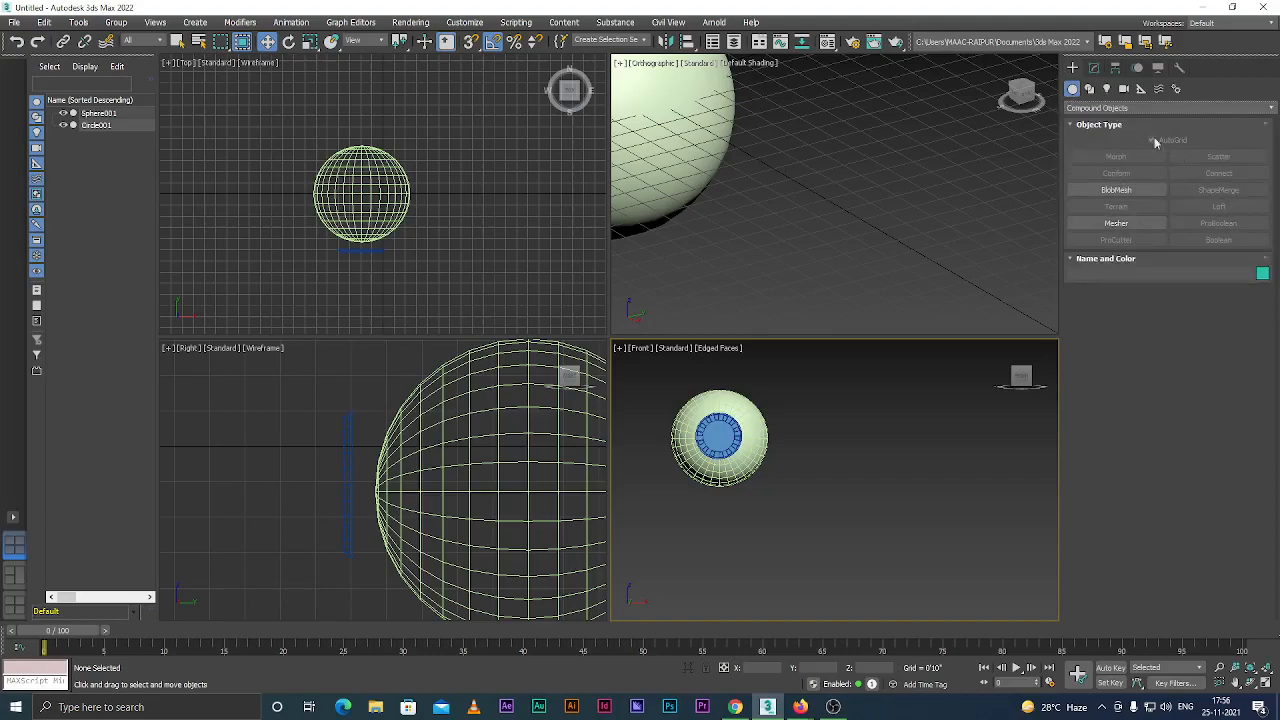
click(1084, 108)
click(1088, 121)
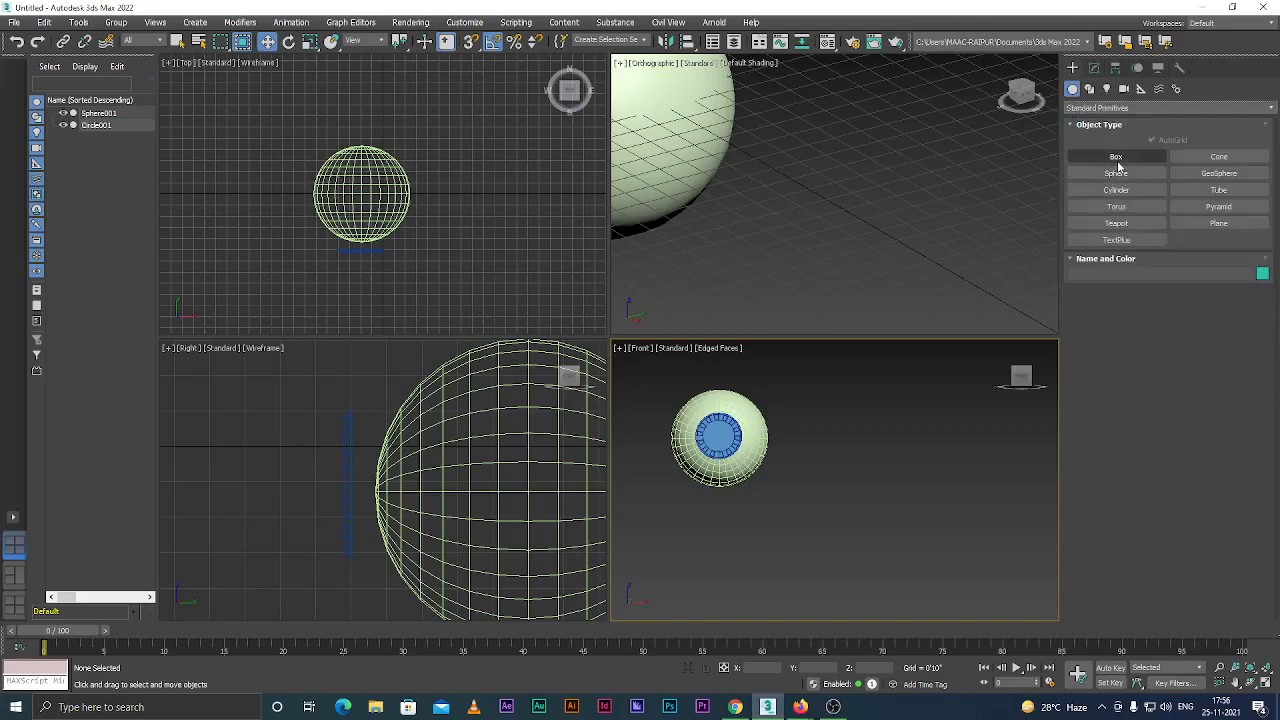
Go through the list of geometry categories again and display the Compound Objects types with nothing selected.
click(1100, 108)
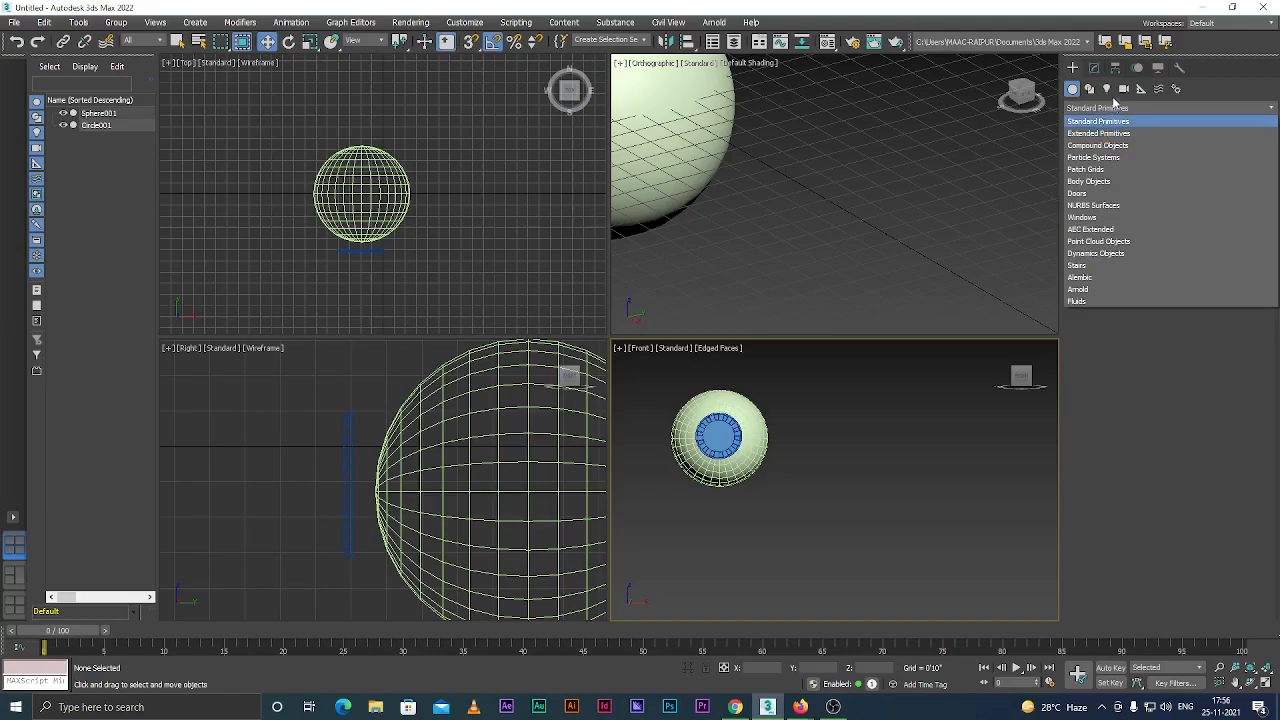
click(1087, 112)
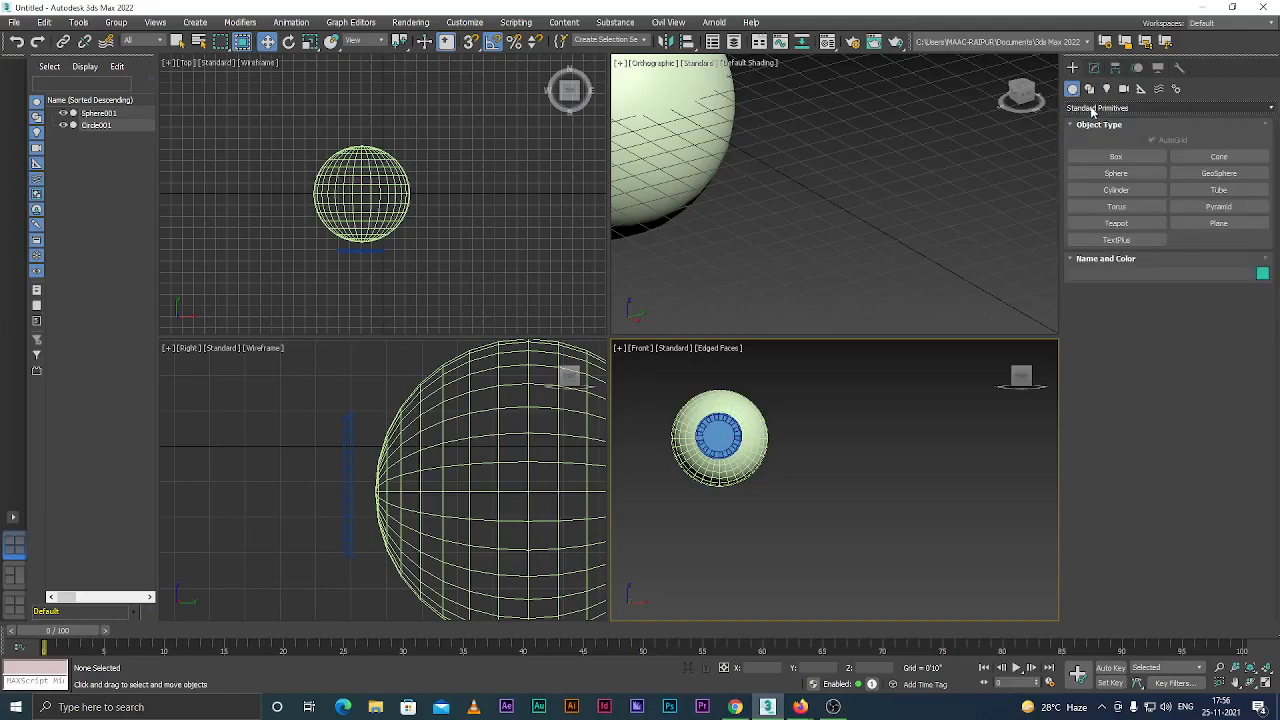
click(1092, 108)
click(1090, 117)
click(1090, 108)
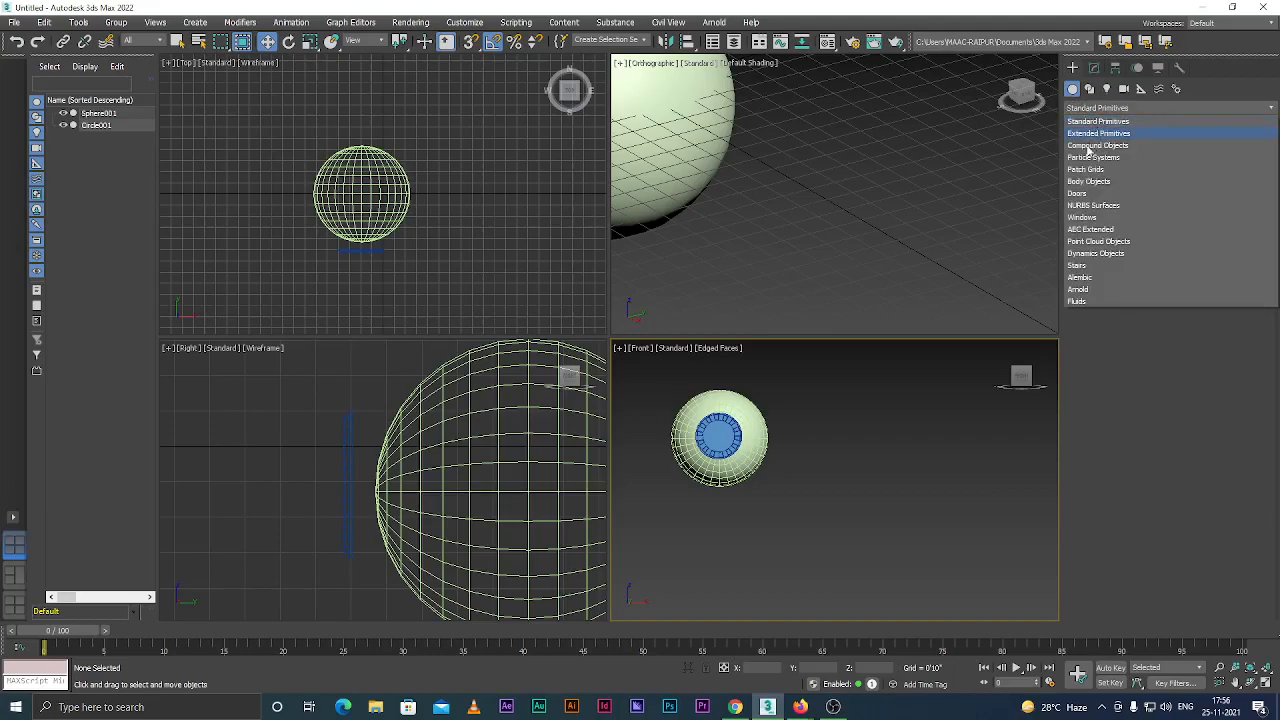
click(1088, 147)
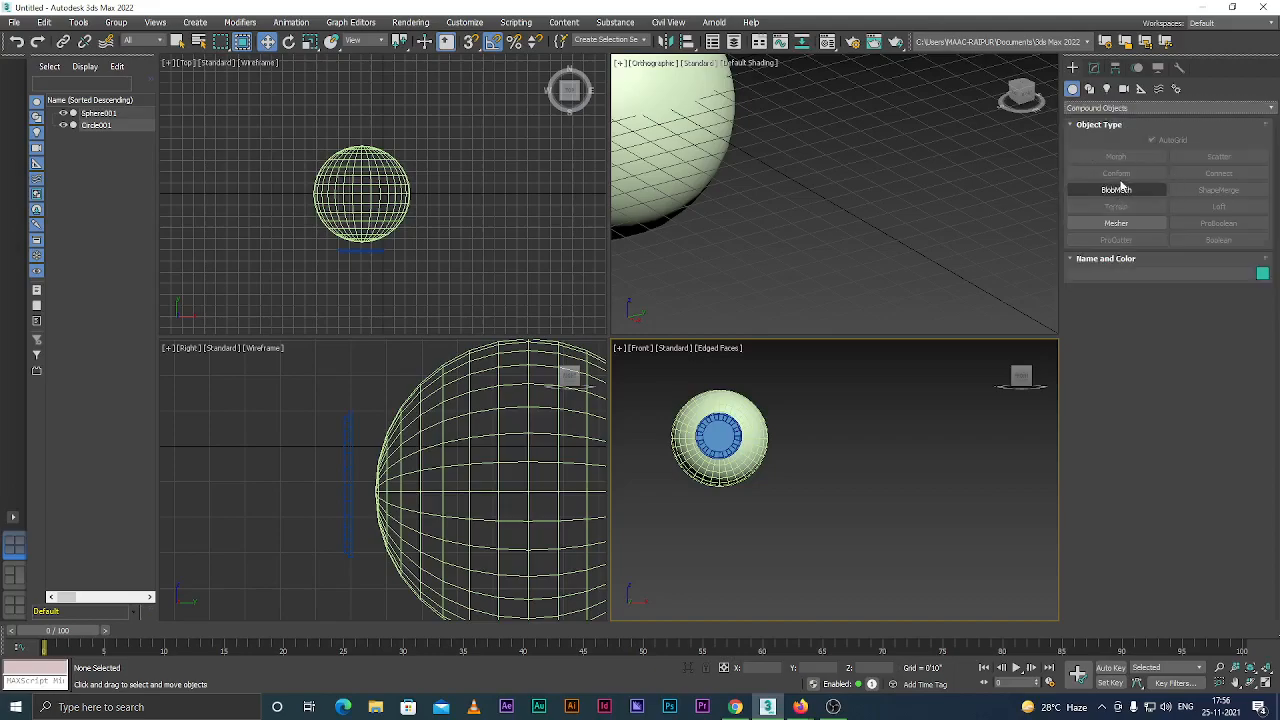
click(1090, 108)
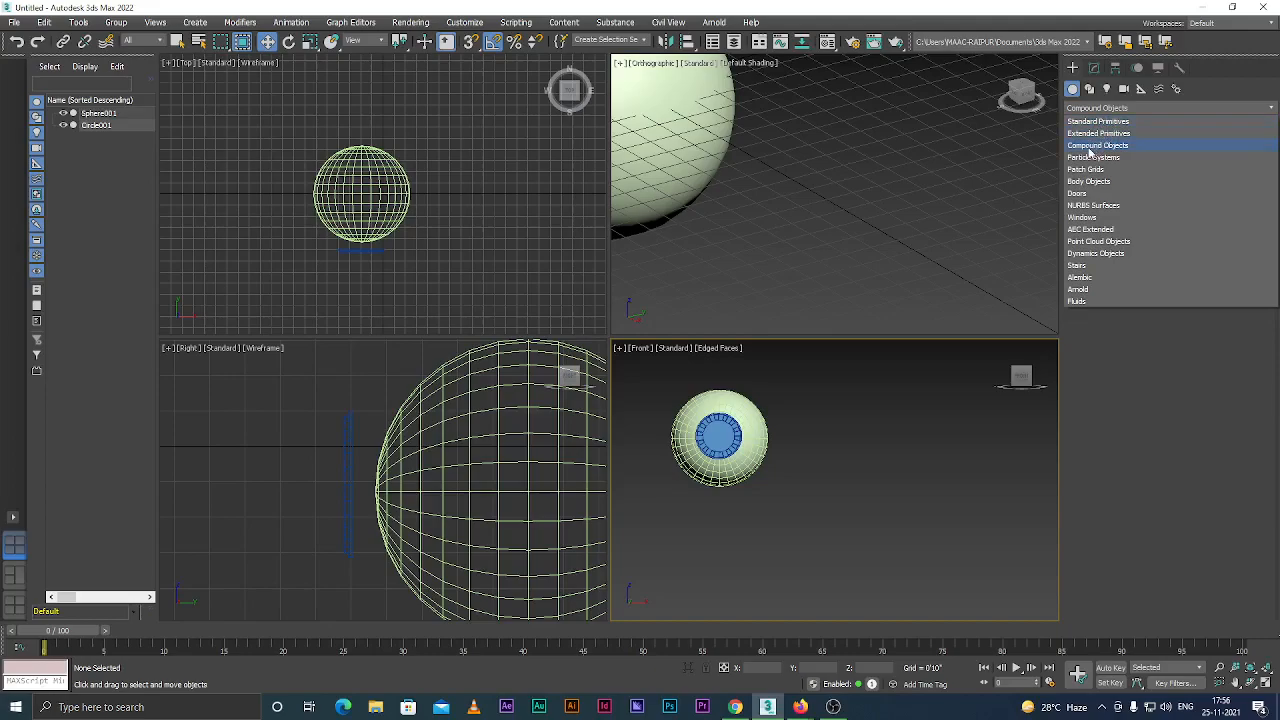
click(1089, 149)
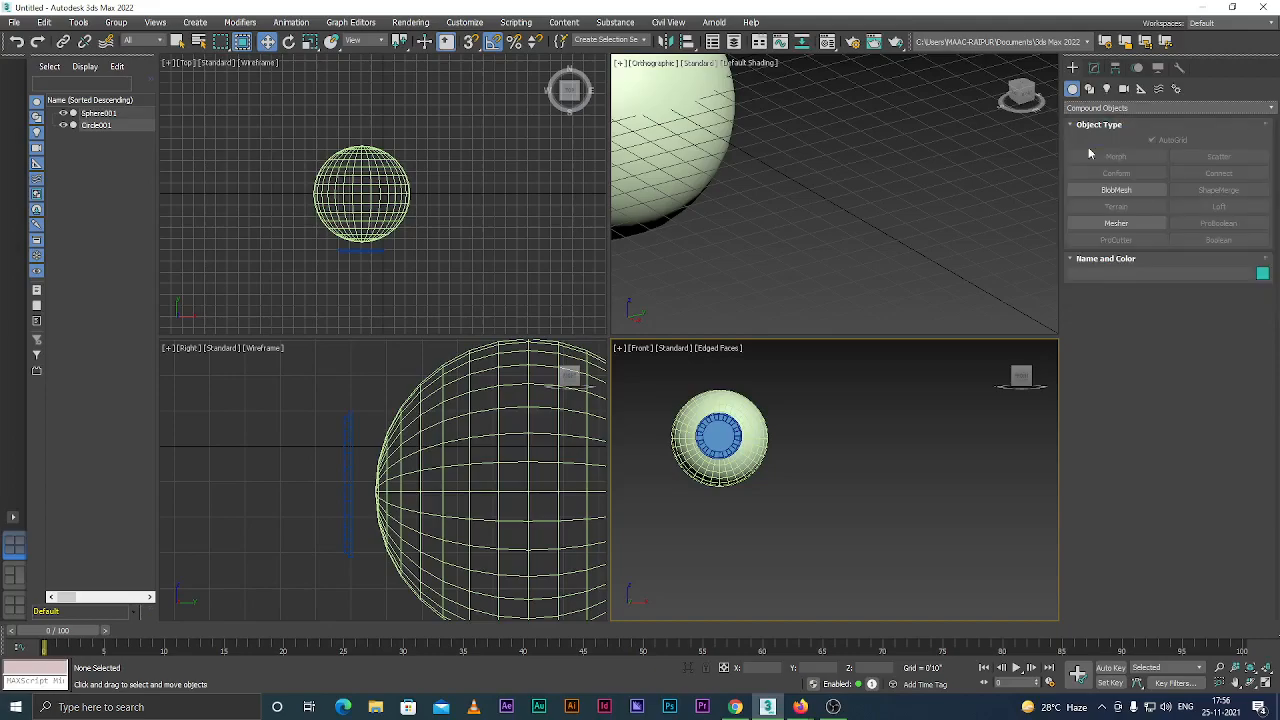
Select the sphere, check which Compound Objects are available for it, and return to Standard Primitives.
click(710, 406)
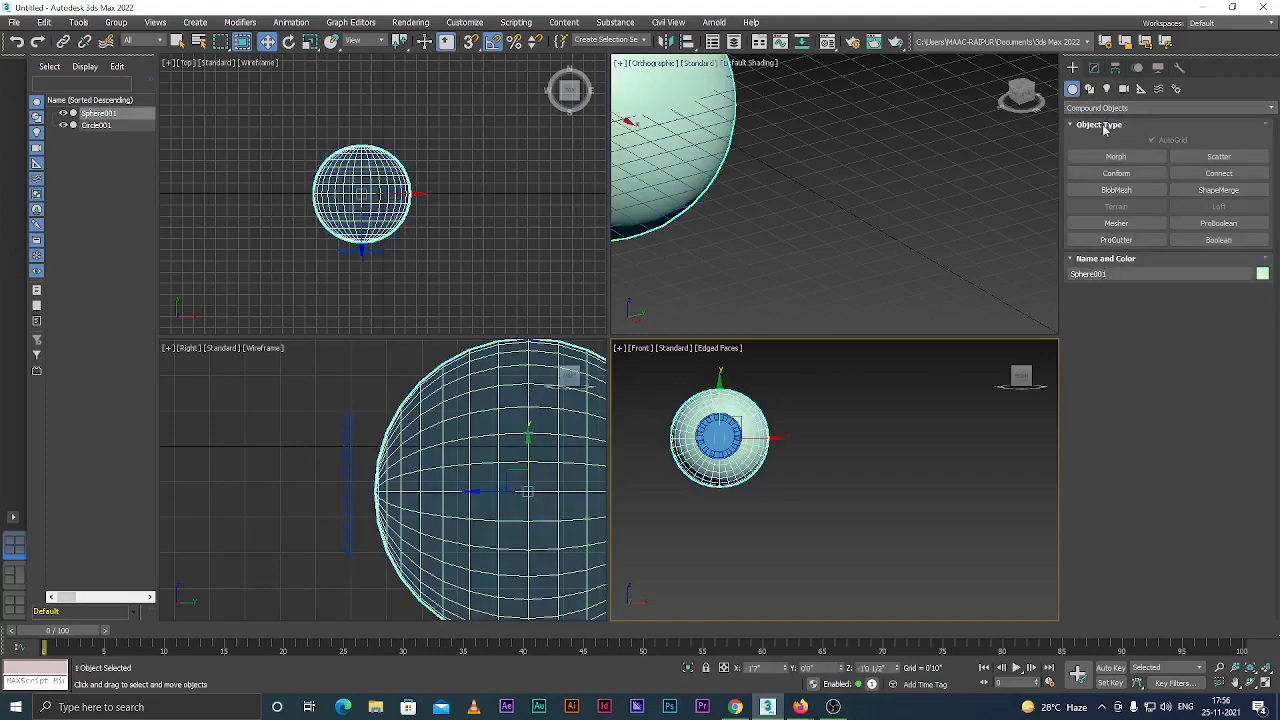
click(1110, 108)
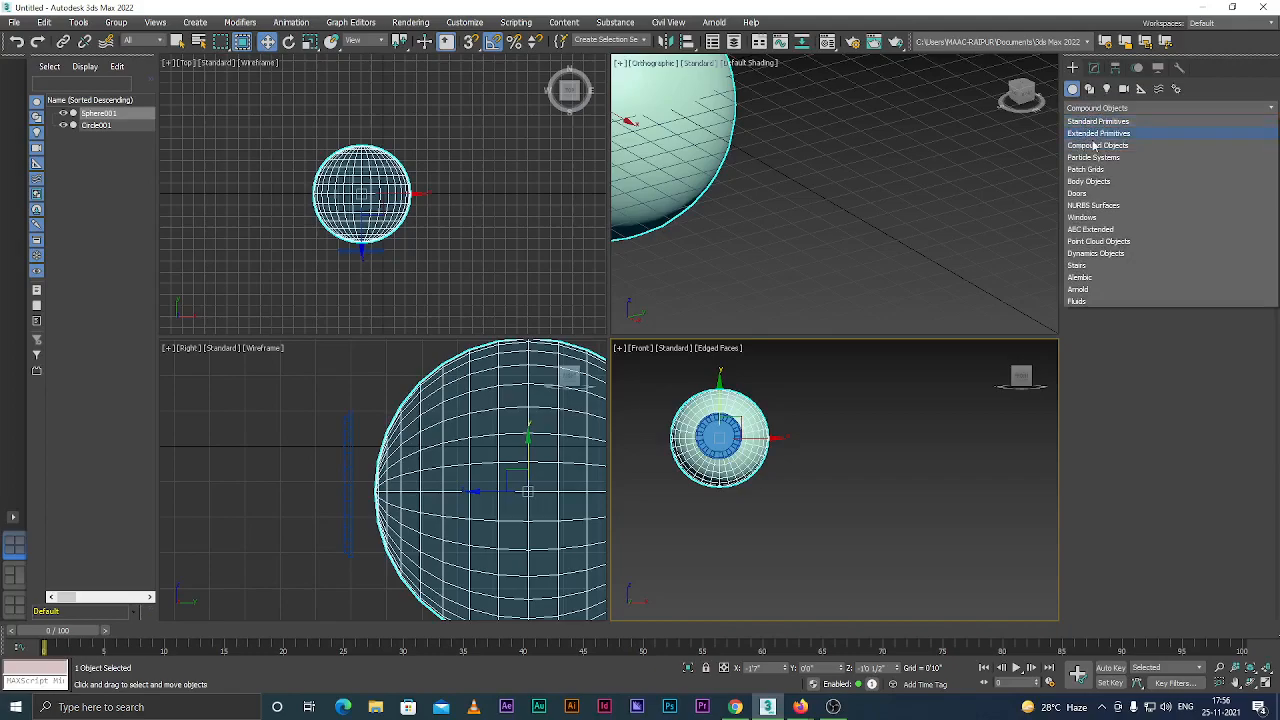
click(1093, 147)
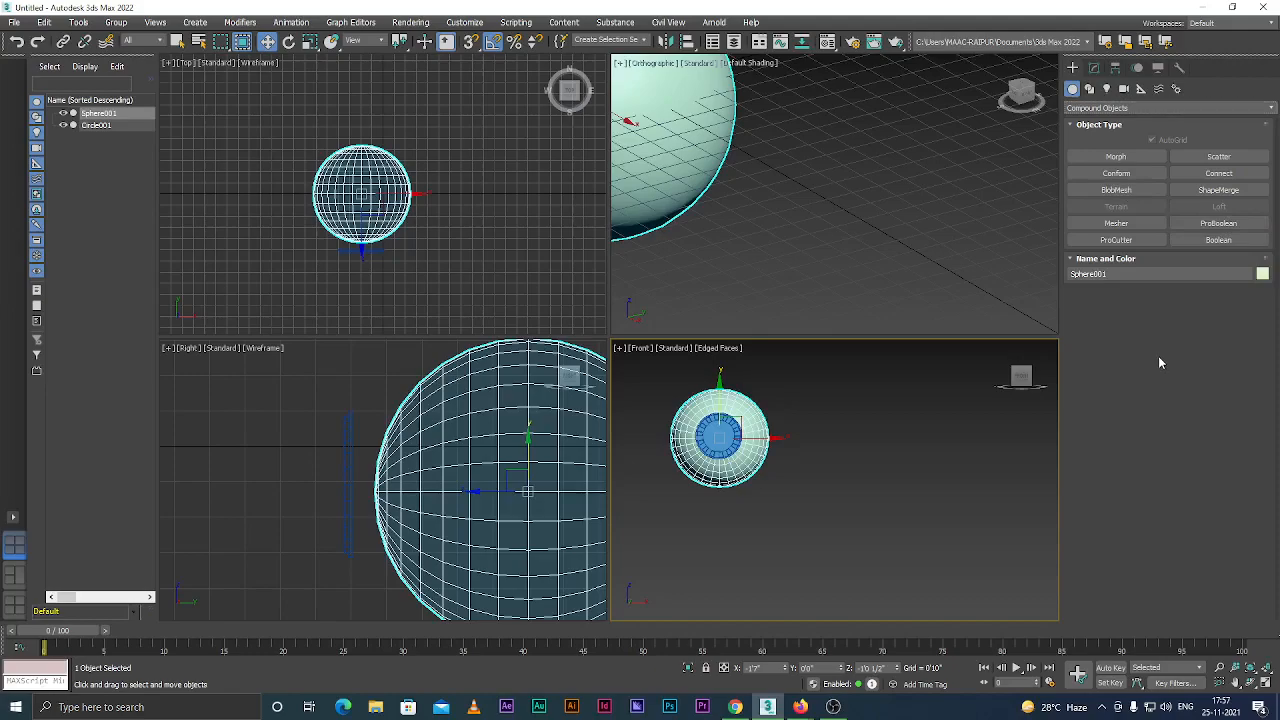
click(1168, 107)
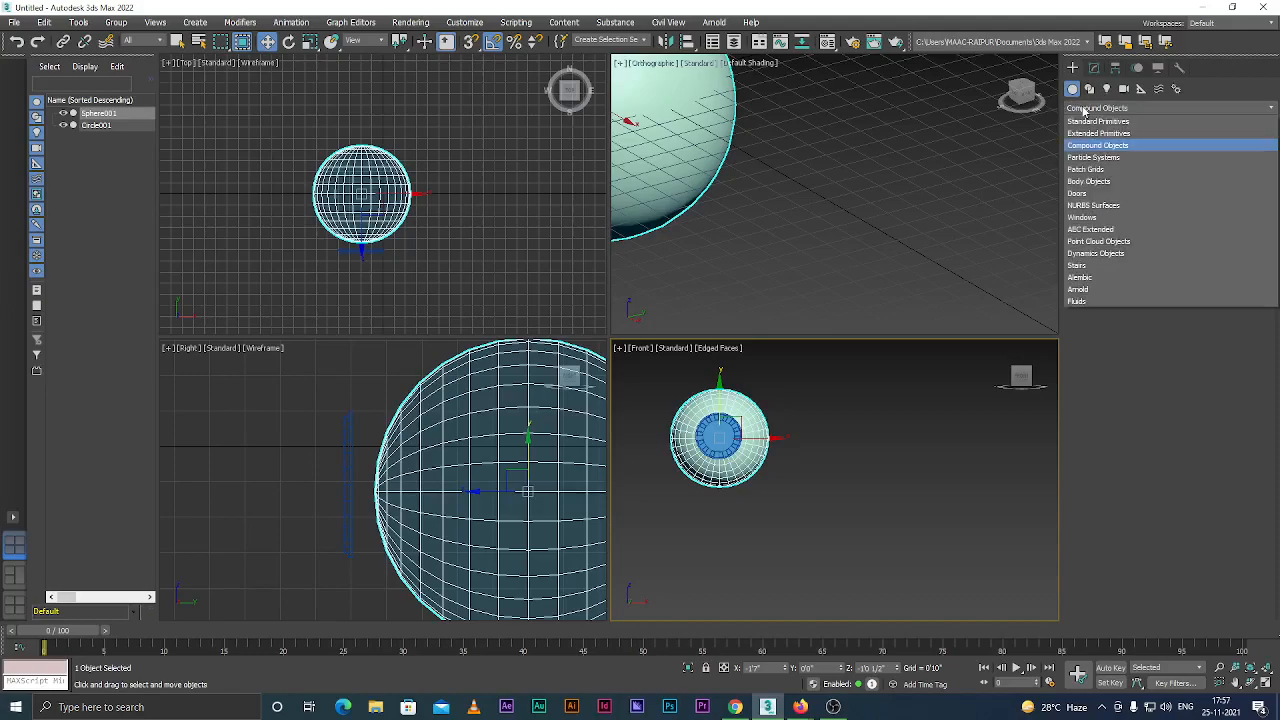
click(1150, 117)
scroll(923, 330, down, 3)
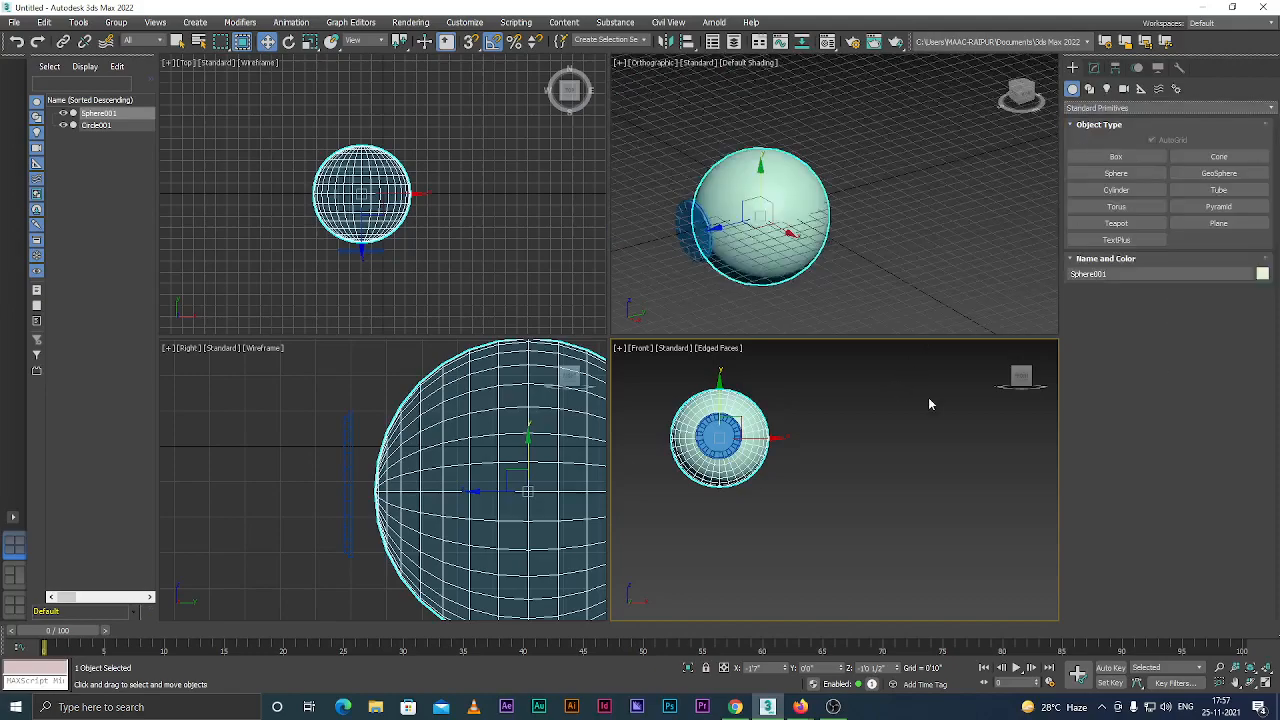
Clear the selection and draw a plane about 4'9 1/2" long and 5'1" wide beside the sphere in the front view.
click(750, 505)
scroll(690, 448, up, 3)
scroll(700, 447, down, 8)
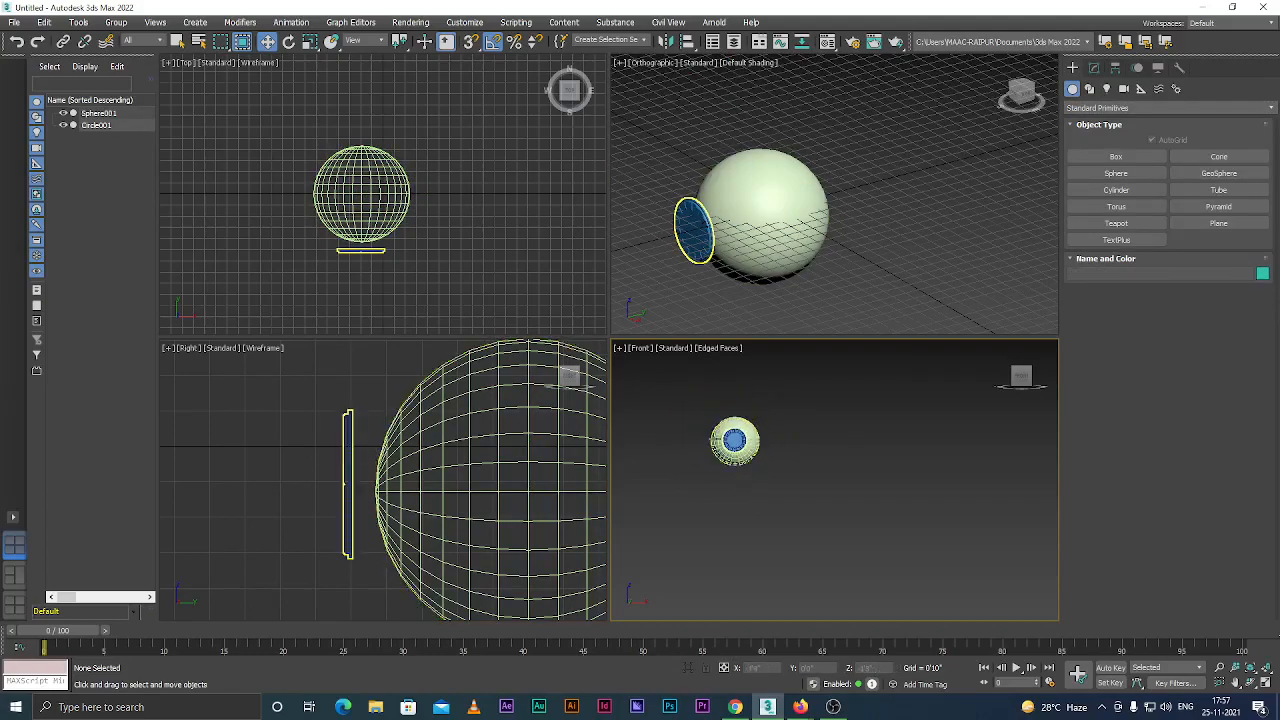
scroll(715, 446, up, 10)
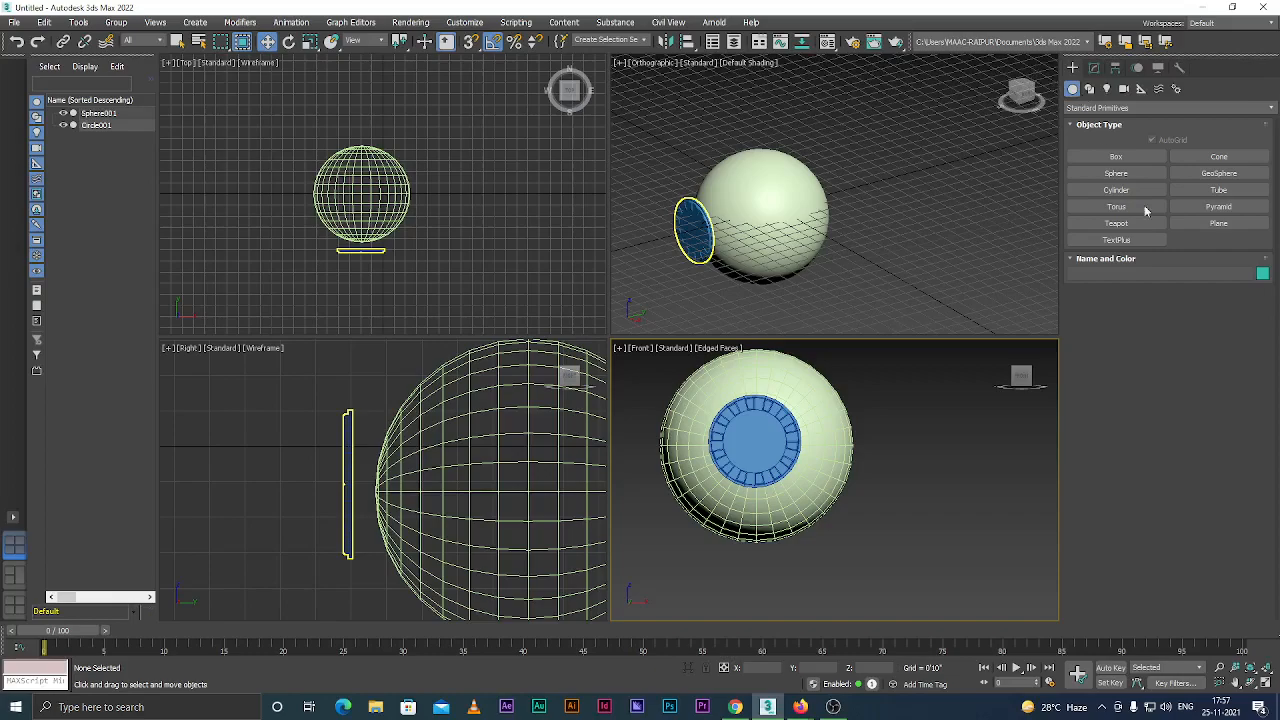
click(1218, 223)
scroll(805, 465, down, 6)
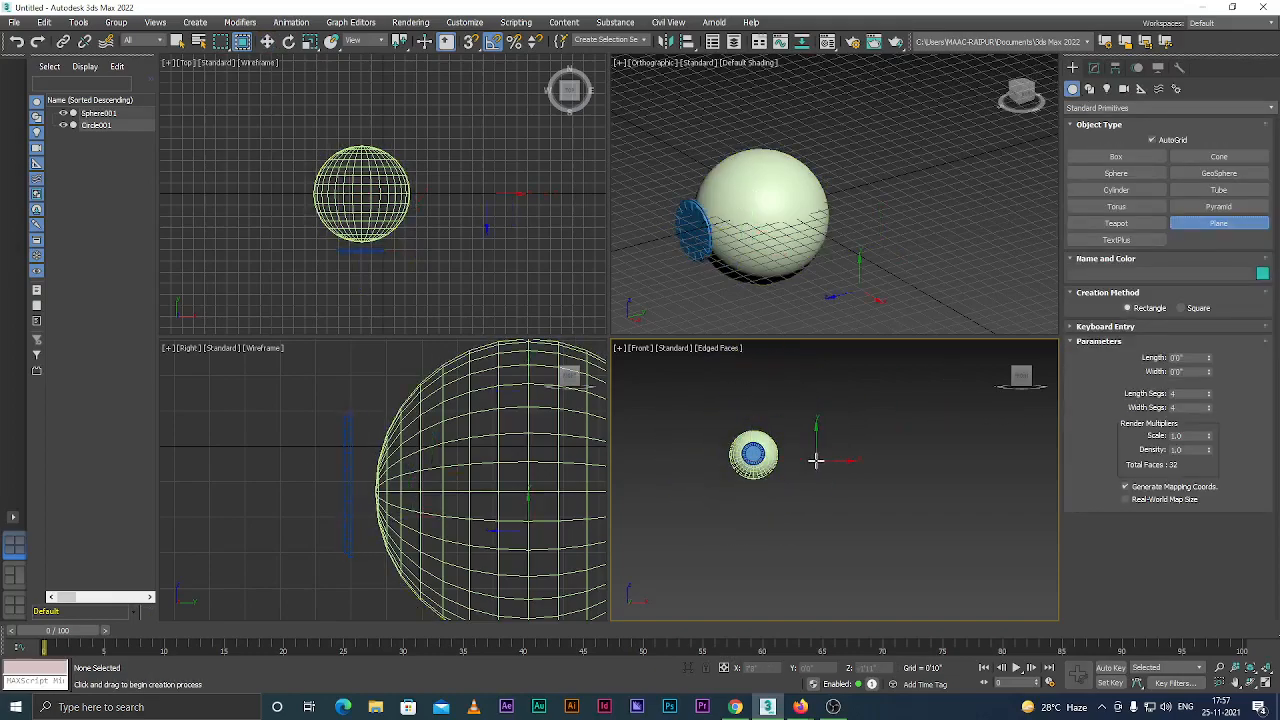
scroll(814, 457, up, 3)
drag(792, 426, 862, 491)
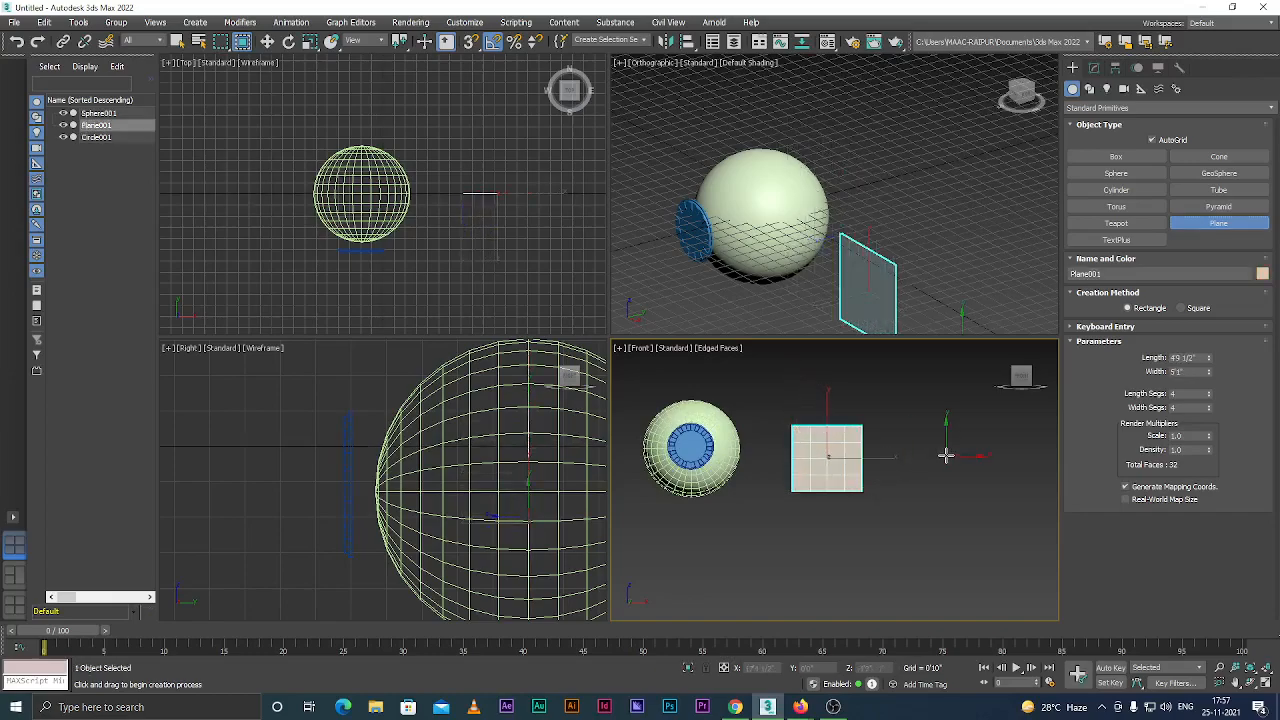
key(w)
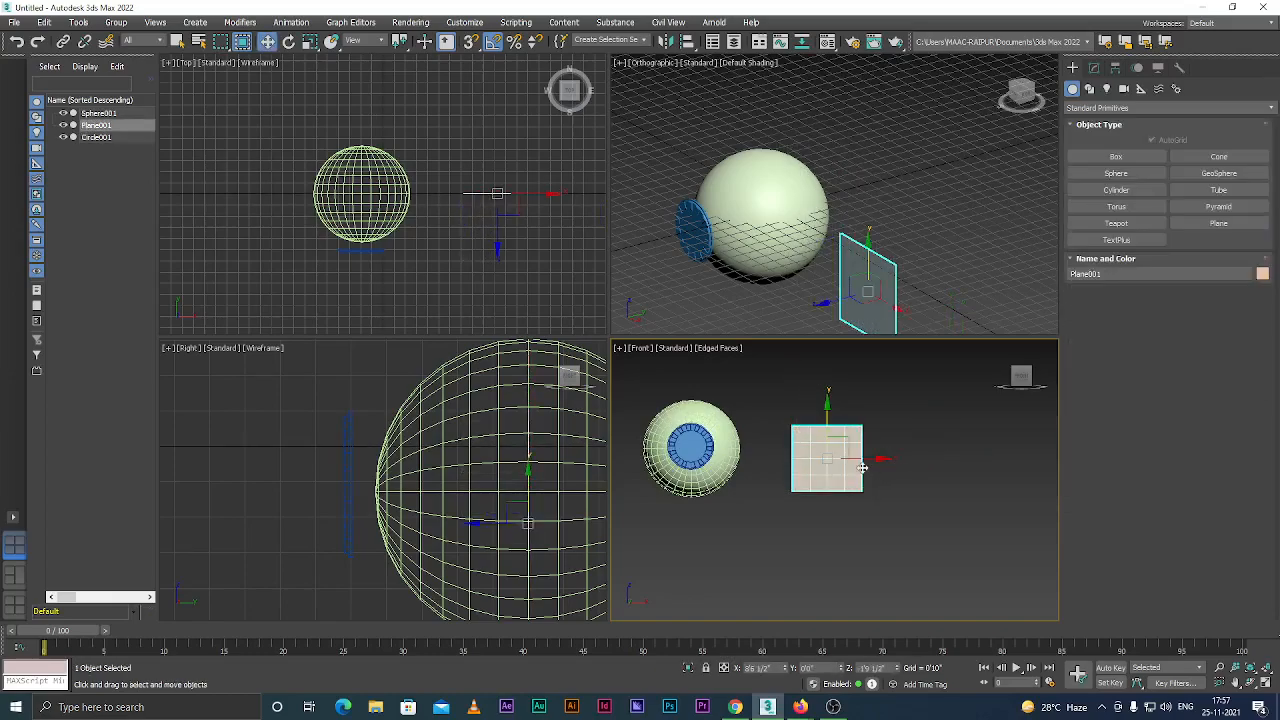
Move the plane between the disc and the sphere, to about X -1'6 1/2", Y -3'10", and align its height with the disc at about Z -0'11 1/2".
key(t)
scroll(863, 467, down, 3)
scroll(885, 445, up, 2)
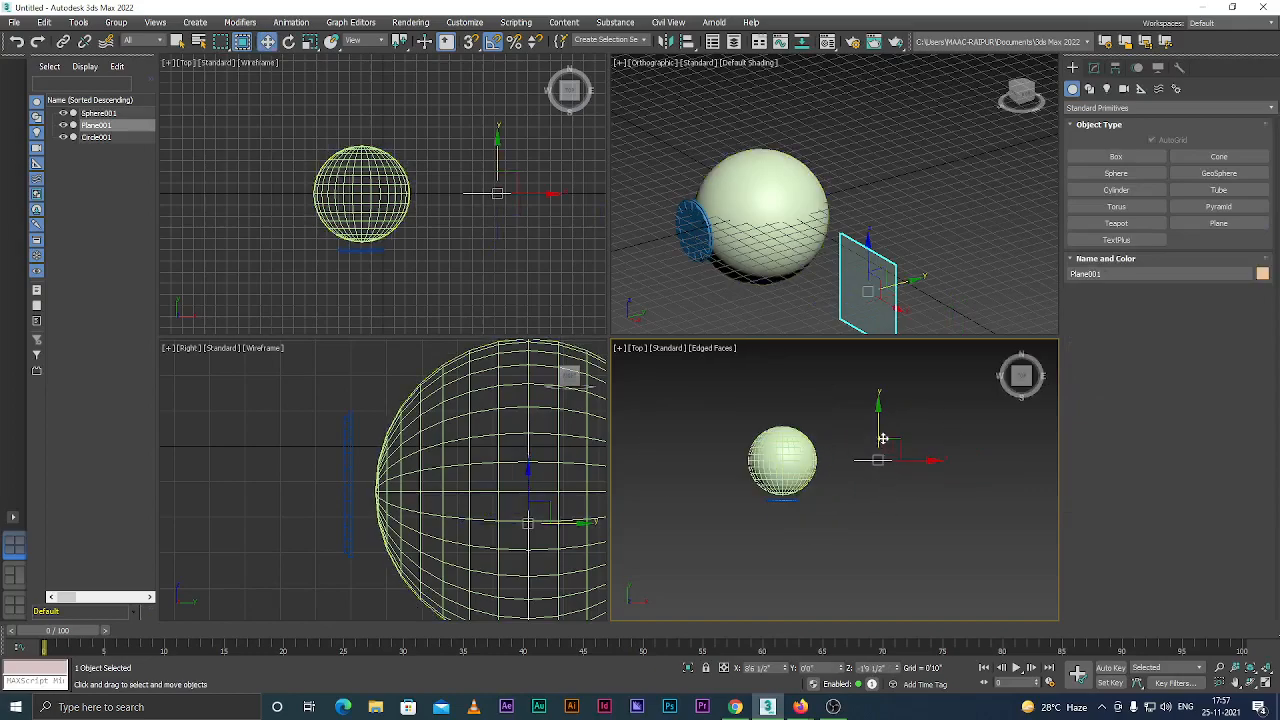
drag(878, 454, 878, 497)
scroll(783, 505, up, 3)
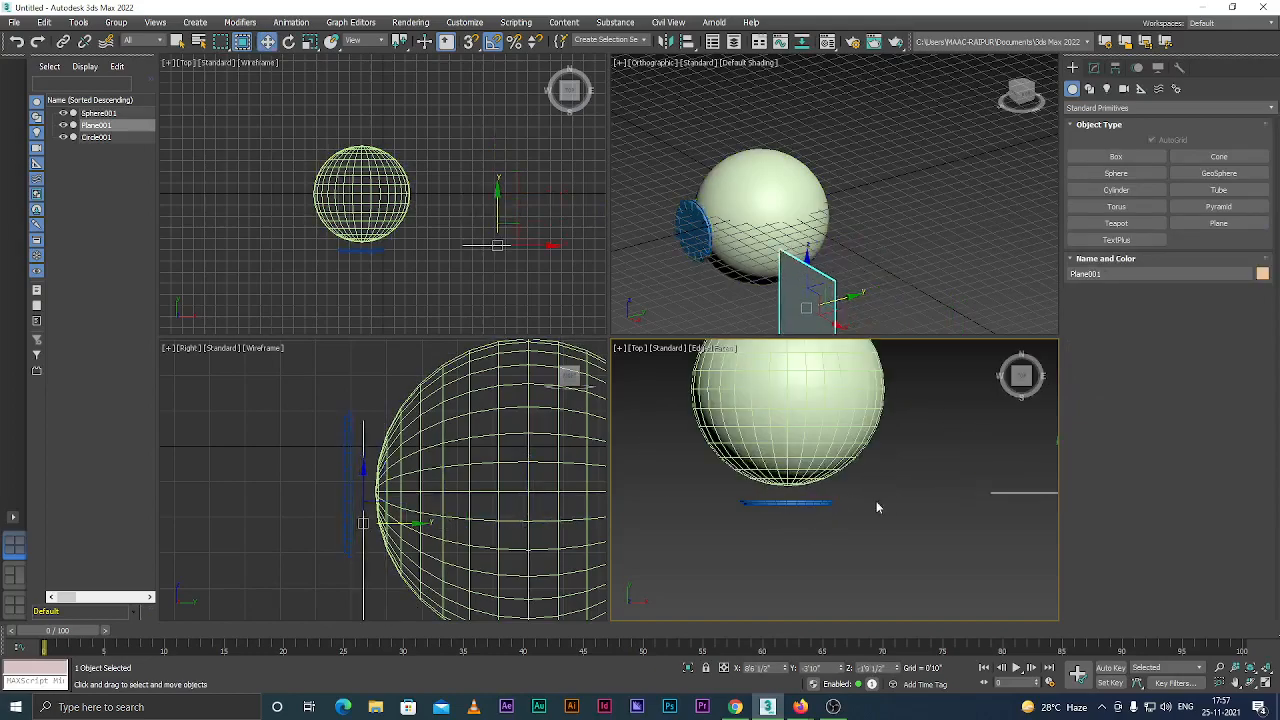
drag(980, 490, 813, 494)
scroll(788, 494, up, 2)
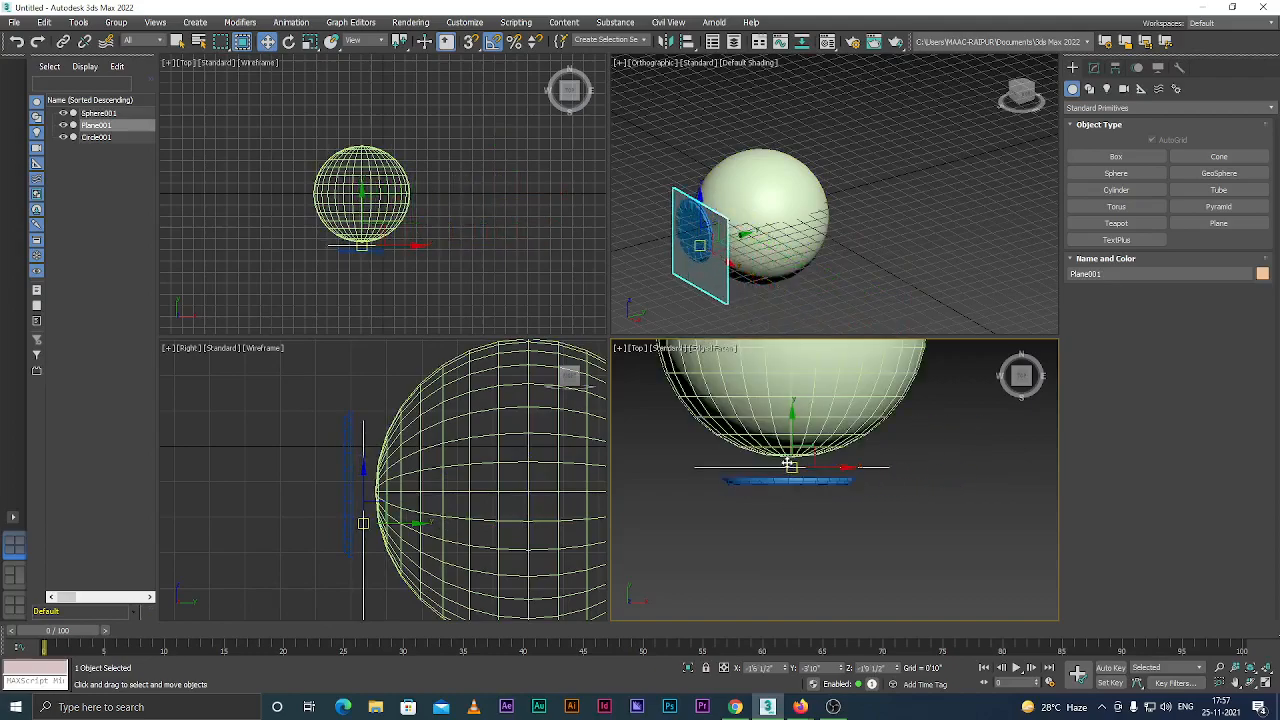
key(f)
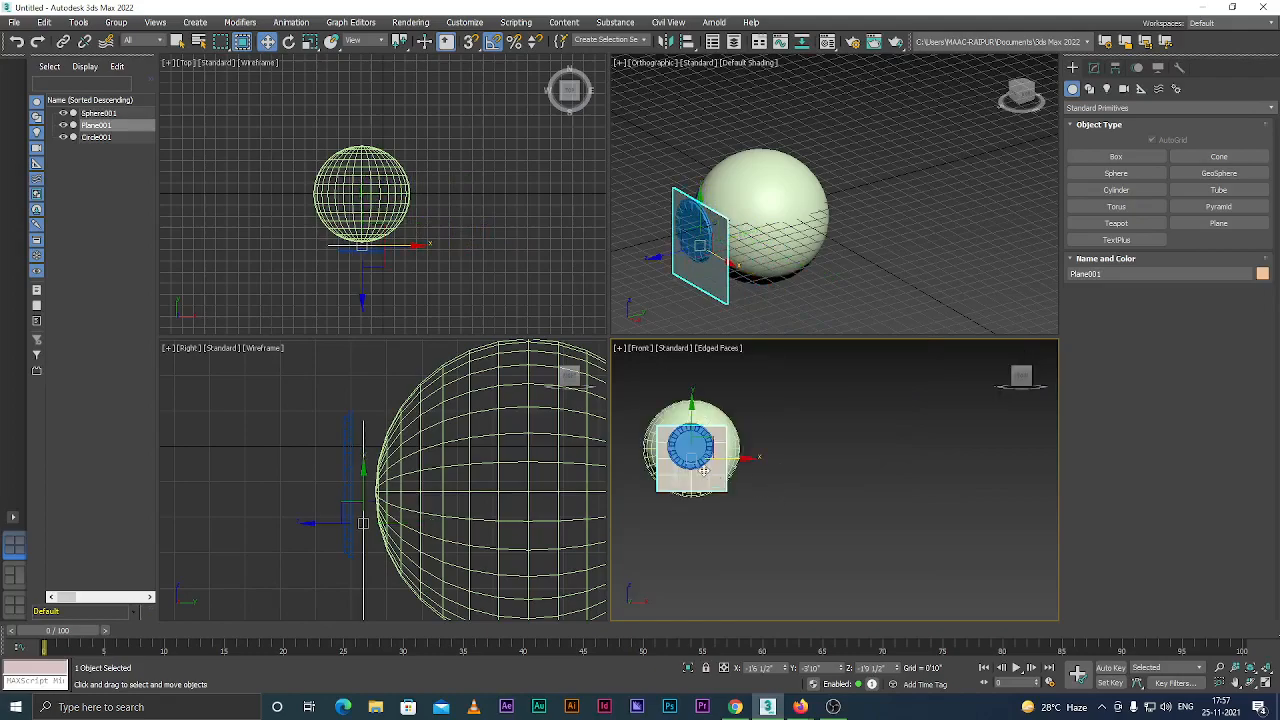
drag(689, 400, 689, 387)
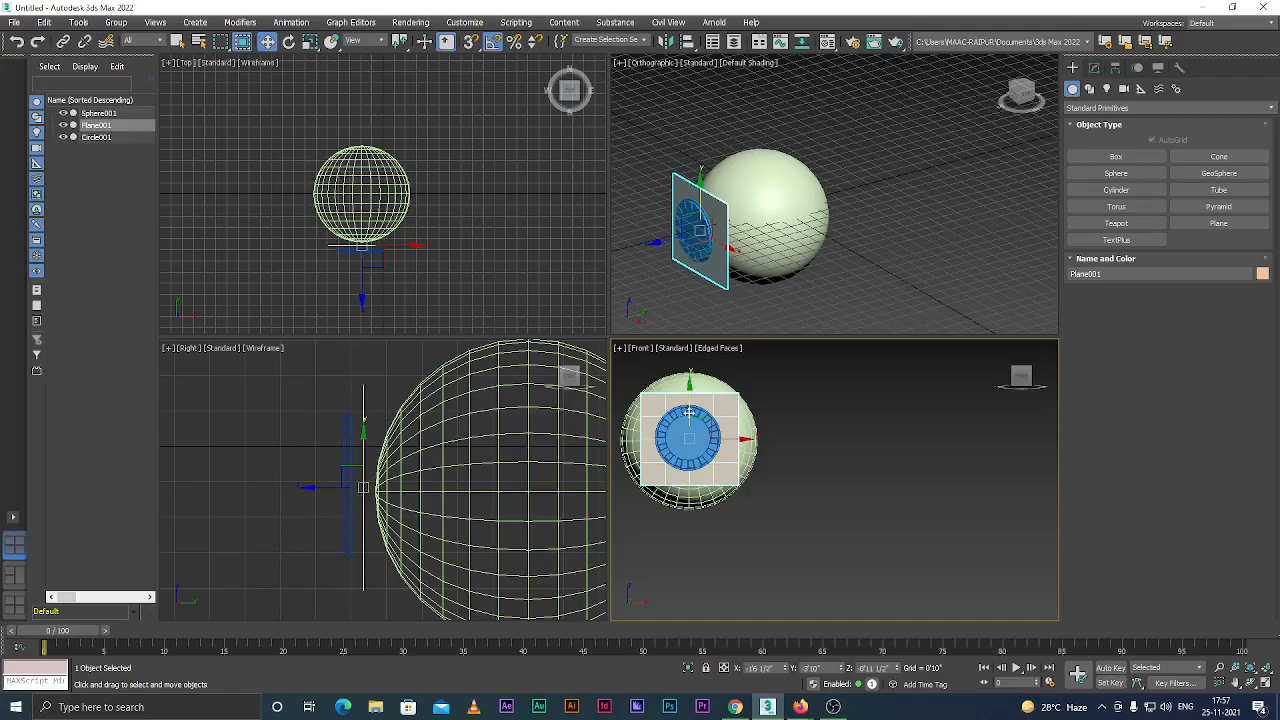
Move the plane up against the back of the disc, to about Y -4'1 1/2", check it from the front and clear the selection.
key(t)
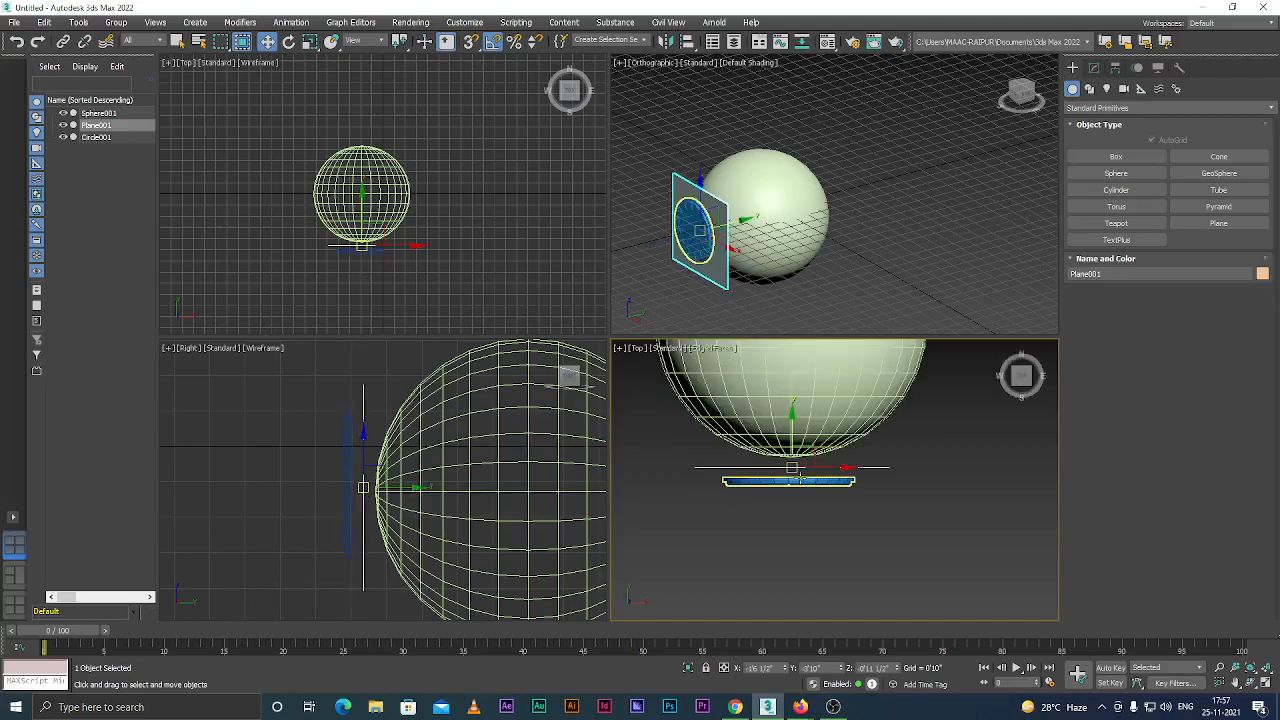
scroll(800, 476, up, 2)
drag(788, 446, 788, 452)
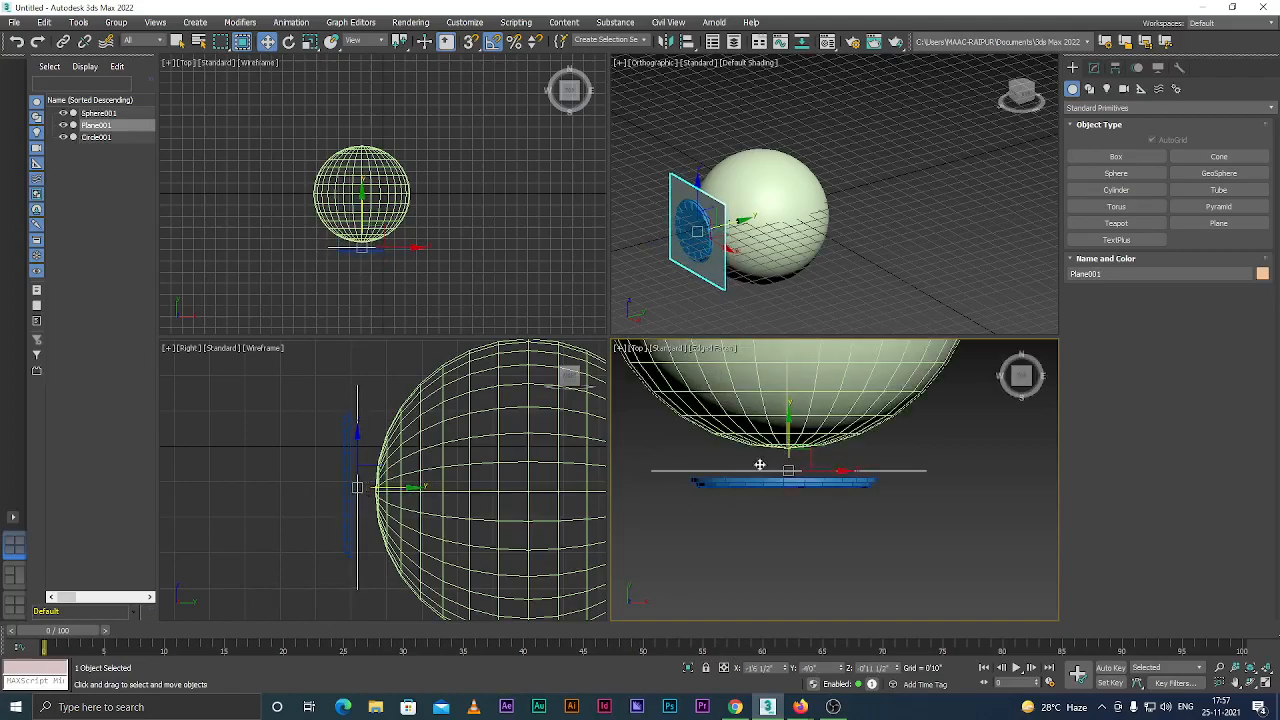
scroll(710, 479, up, 2)
drag(860, 425, 860, 437)
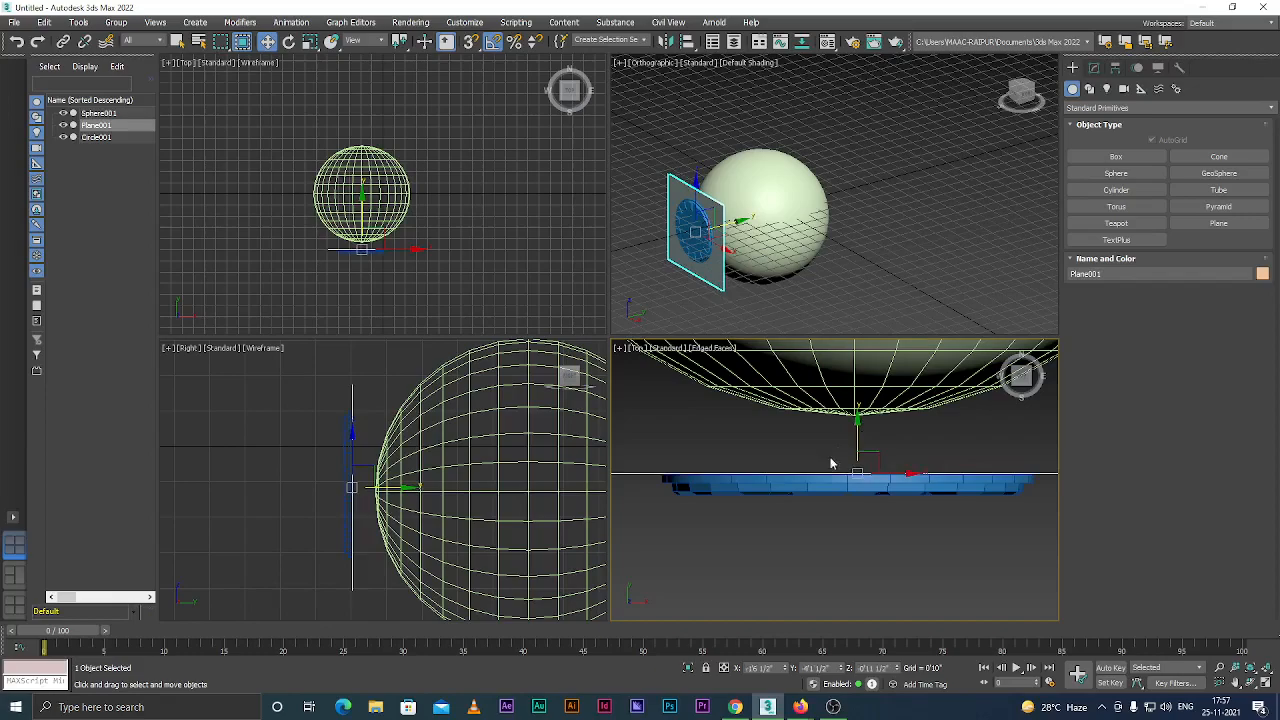
key(f)
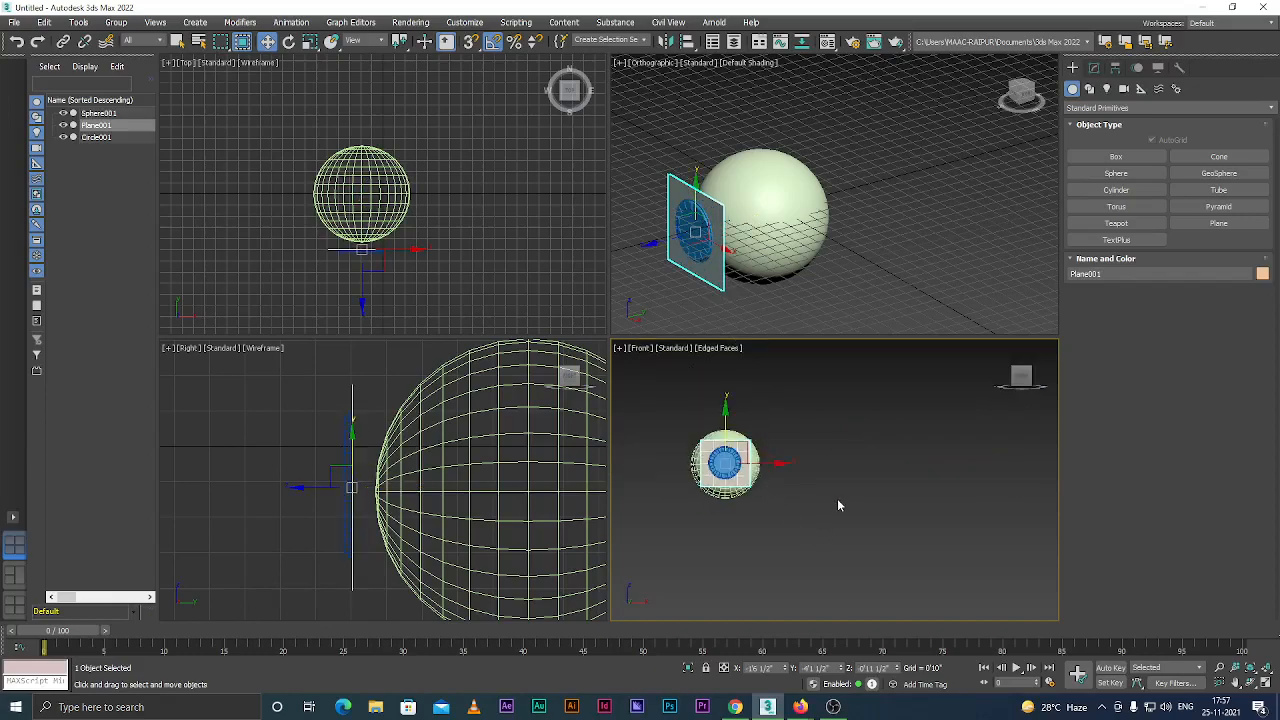
click(838, 500)
scroll(727, 470, up, 3)
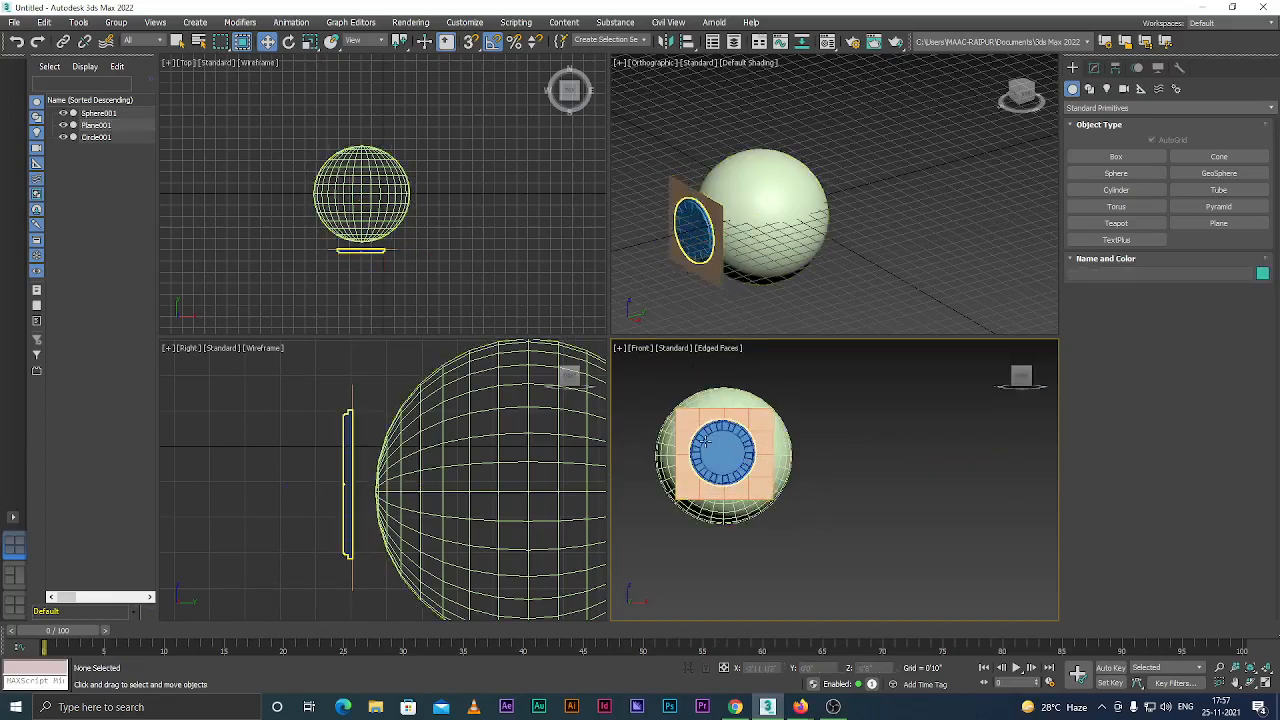
scroll(706, 442, up, 2)
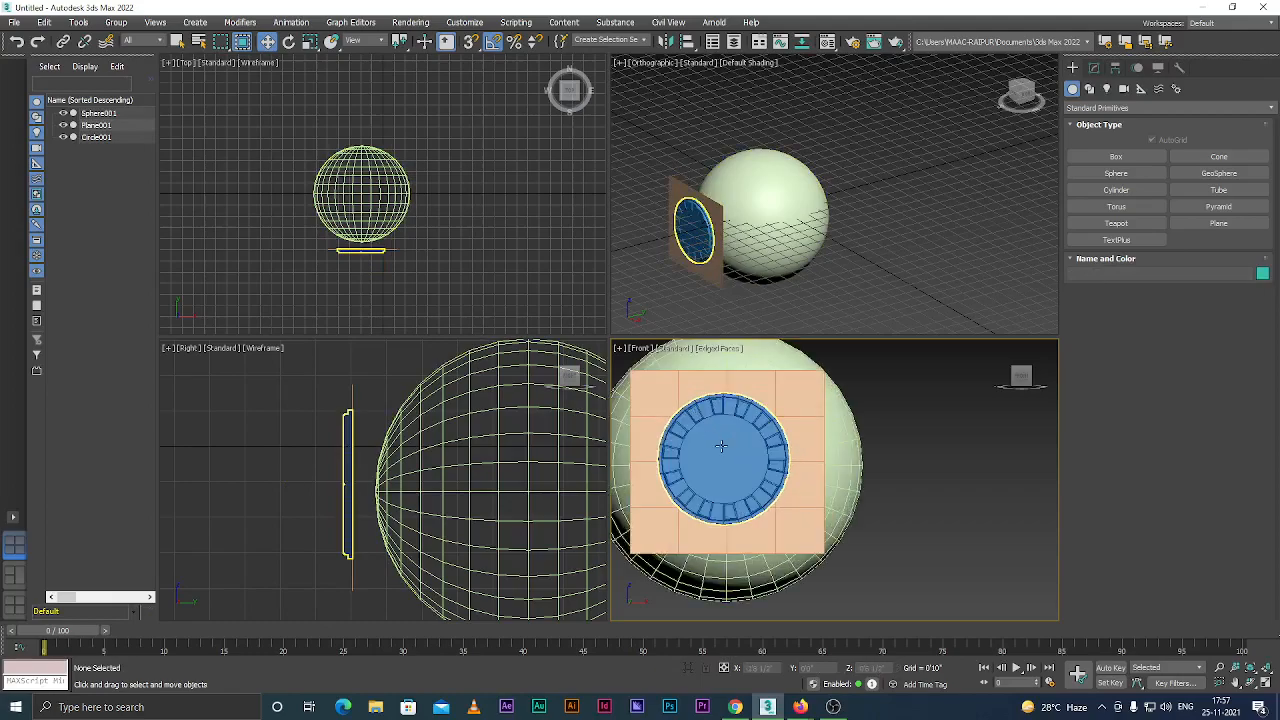
Convert the plane to an Editable Poly and clear the selection.
click(796, 391)
click(796, 391)
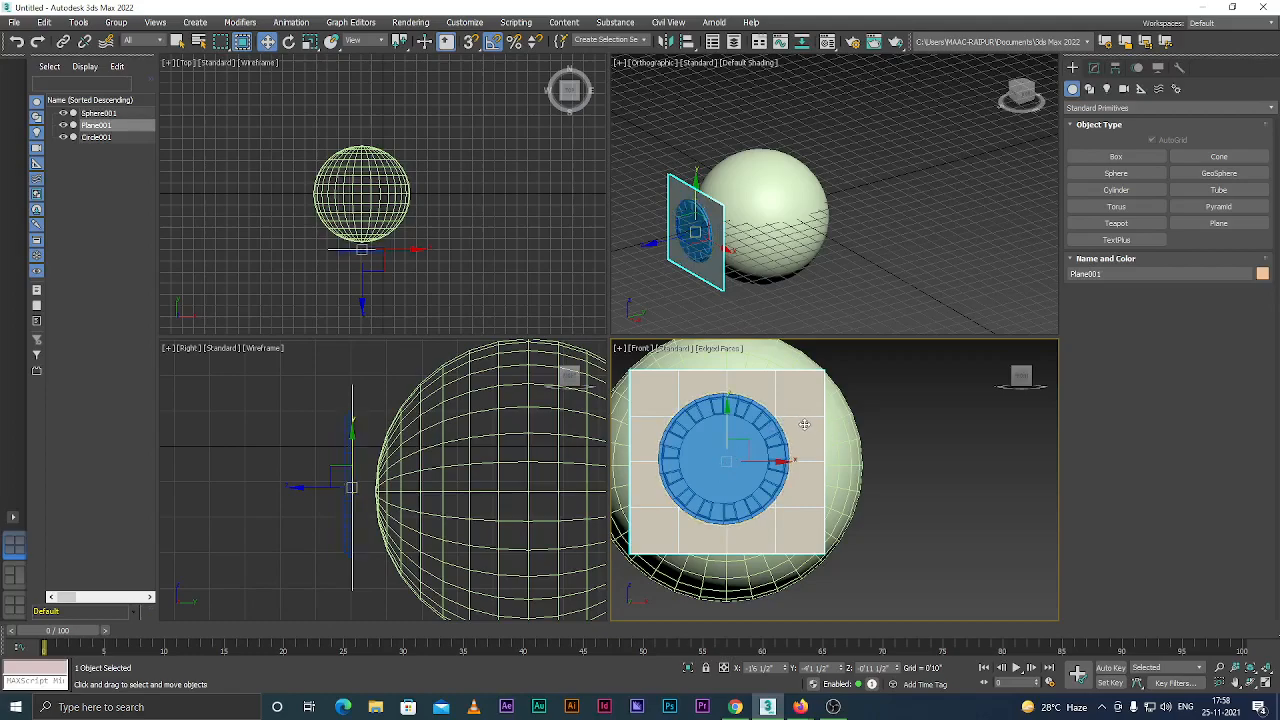
right_click(800, 403)
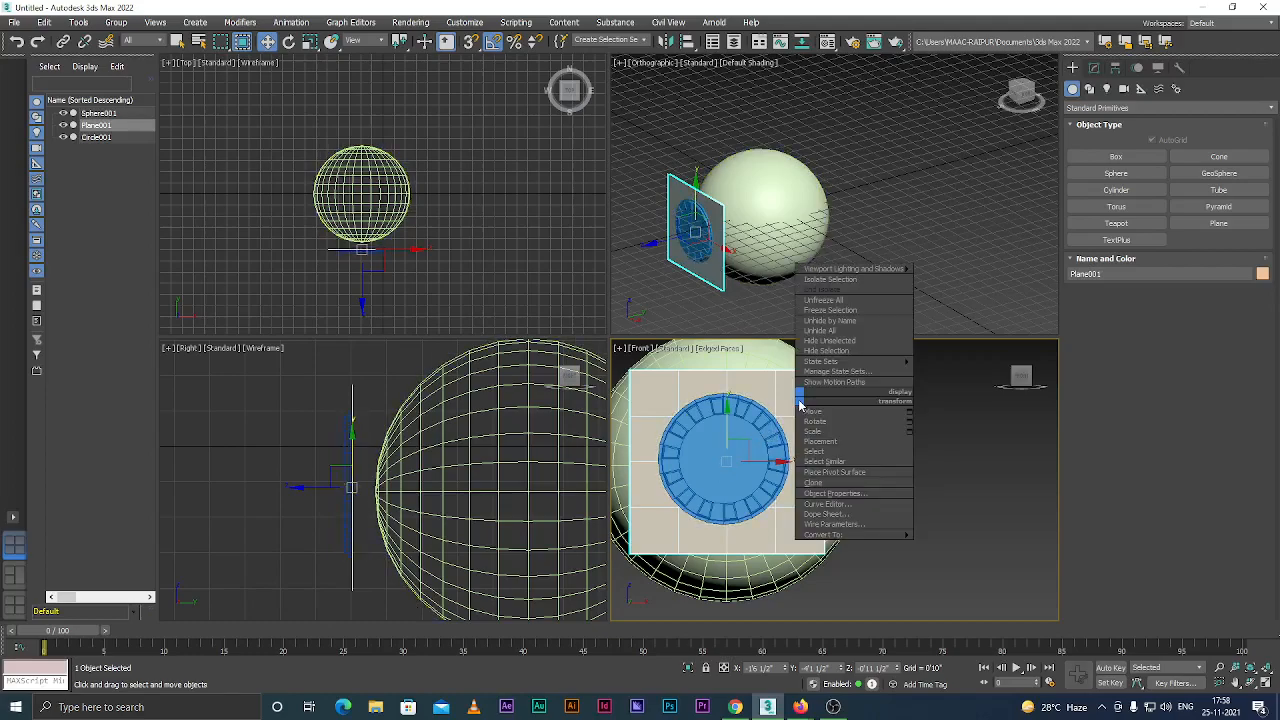
mouse_move(826, 536)
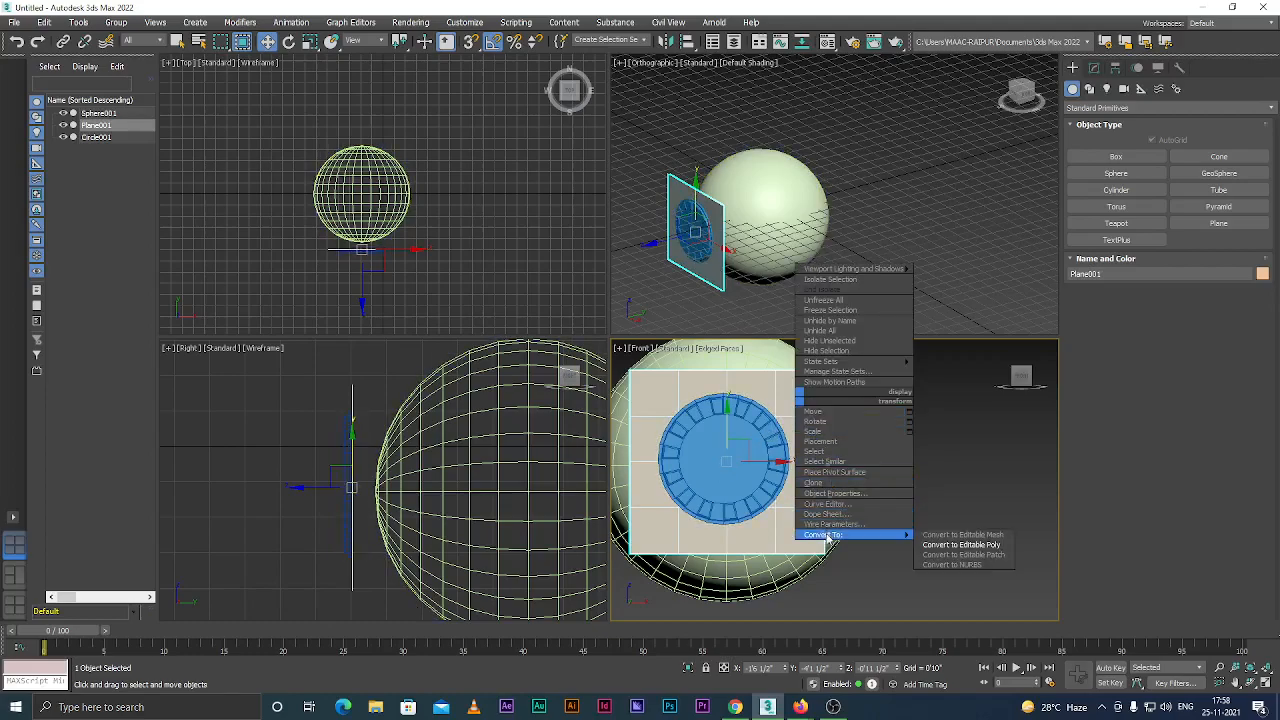
click(935, 545)
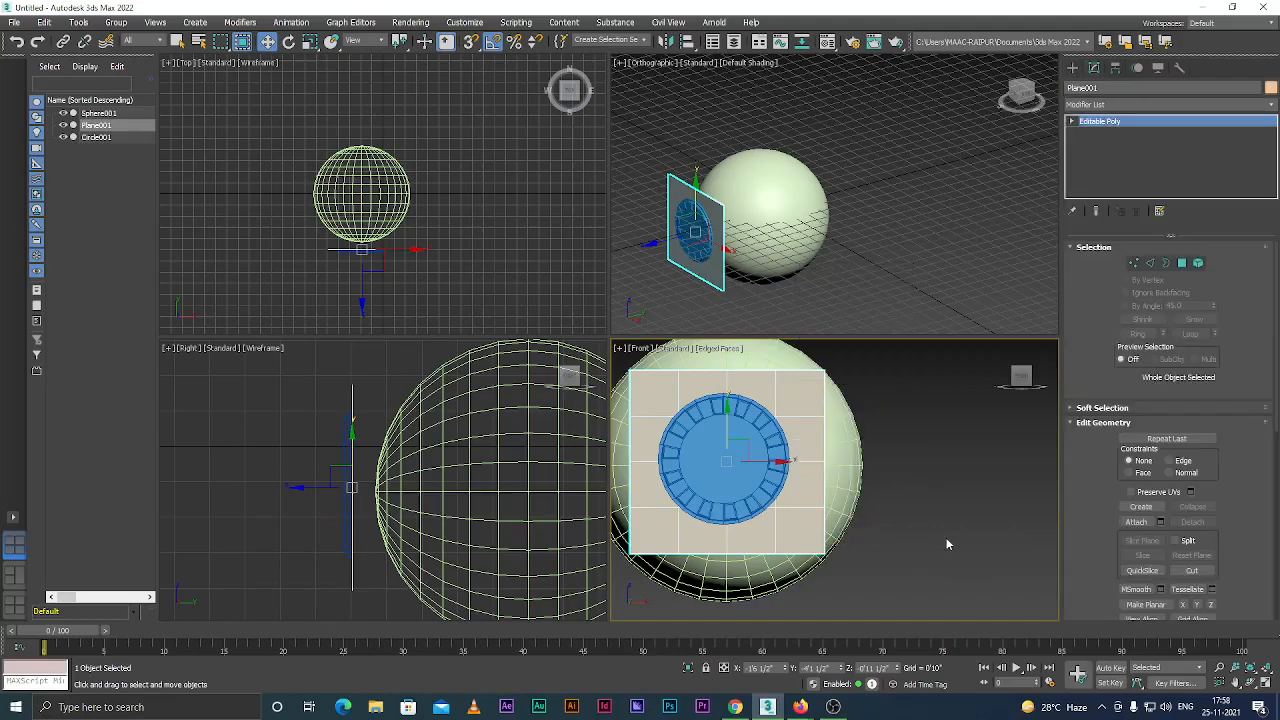
click(940, 543)
Select the disc, check that it is also an Editable Poly, and clear the selection.
click(743, 462)
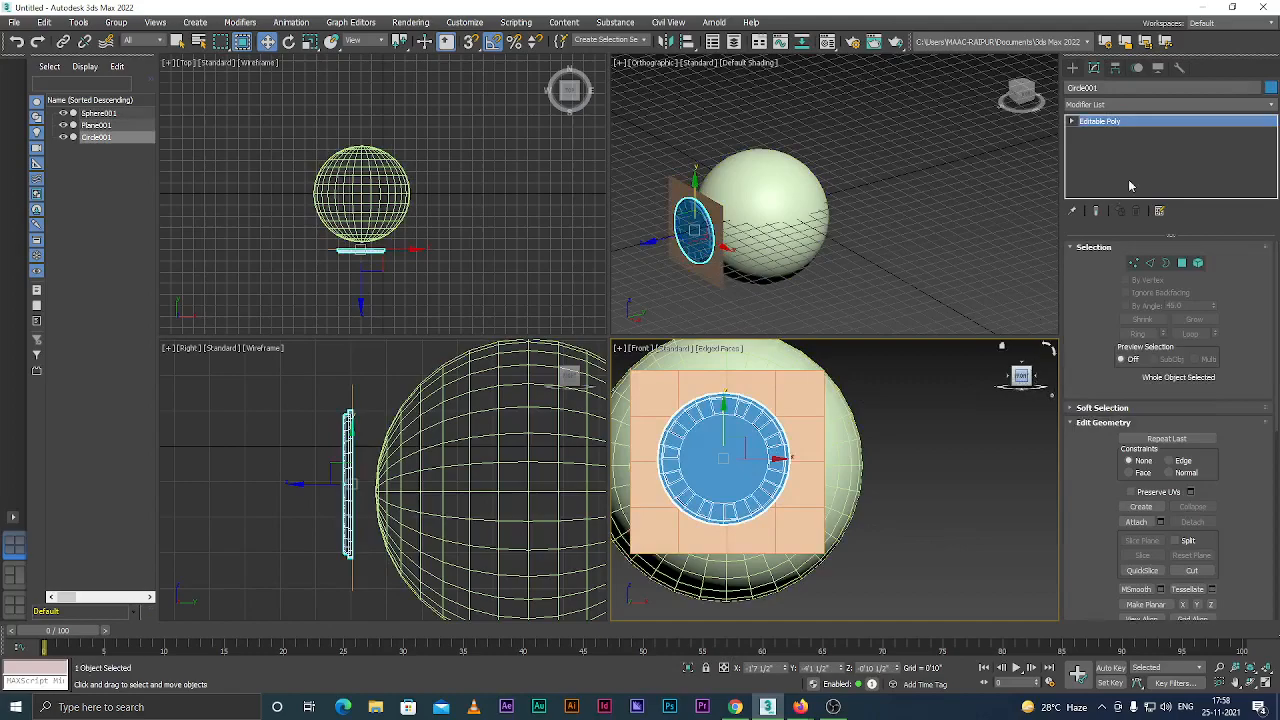
click(916, 505)
click(741, 447)
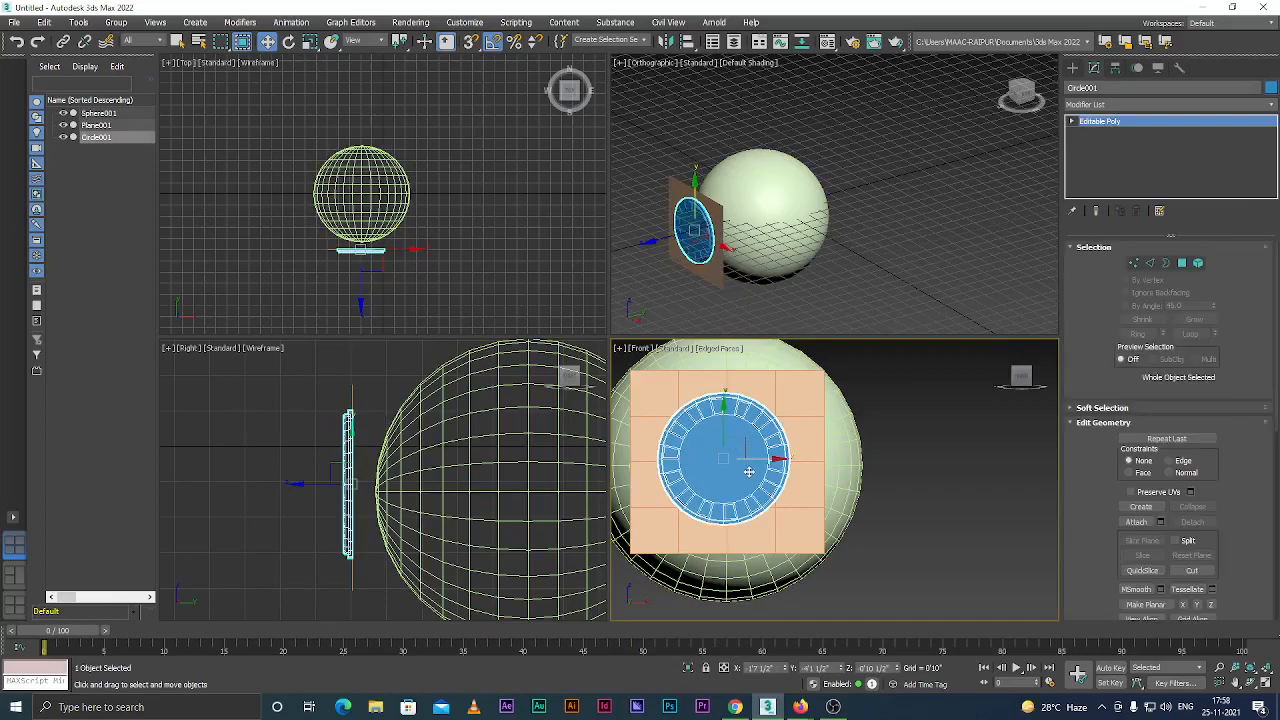
scroll(882, 495, down, 2)
click(882, 492)
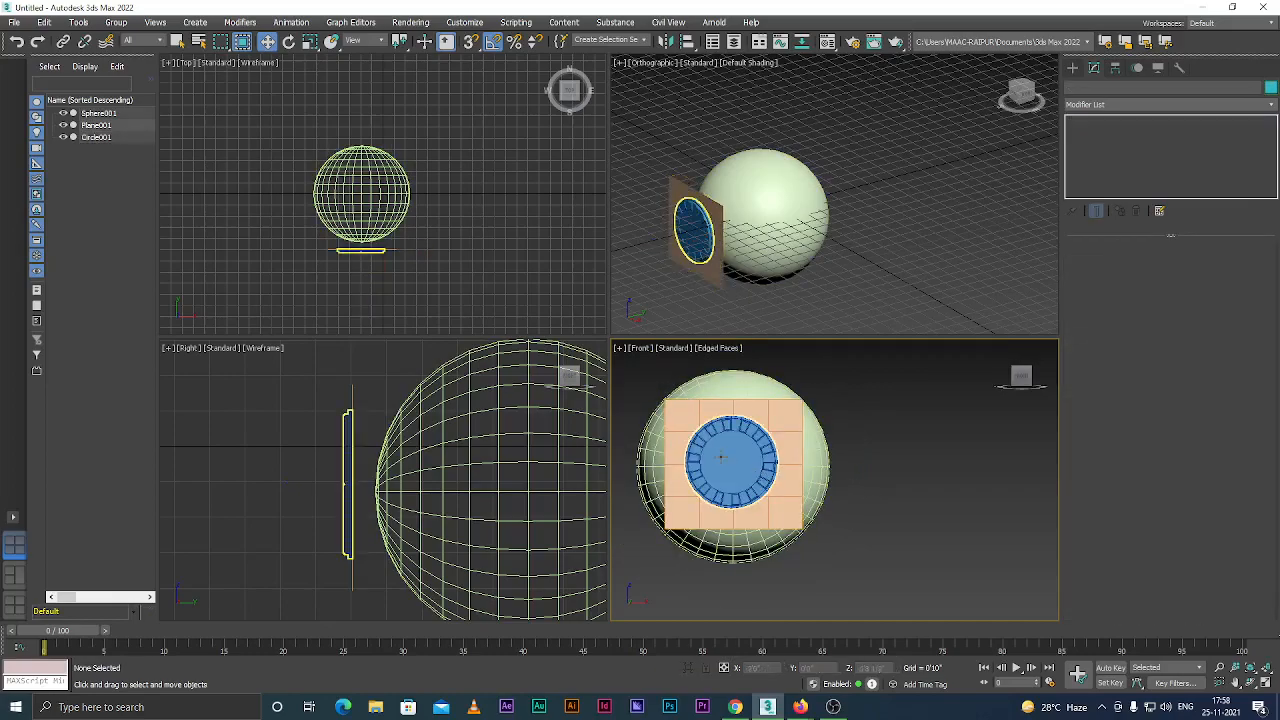
Inspect the joint between disc and plane from above, fine-adjust the disc against the plane, then return to the front view with nothing selected.
key(t)
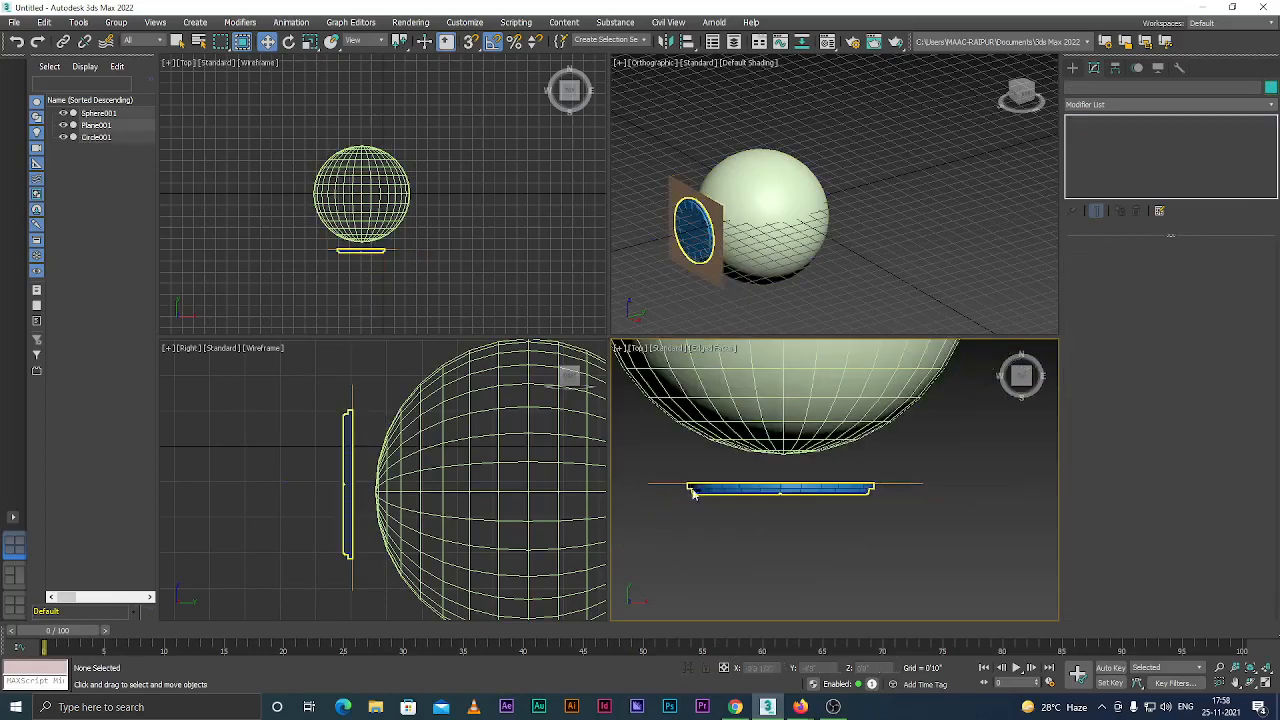
scroll(684, 490, up, 6)
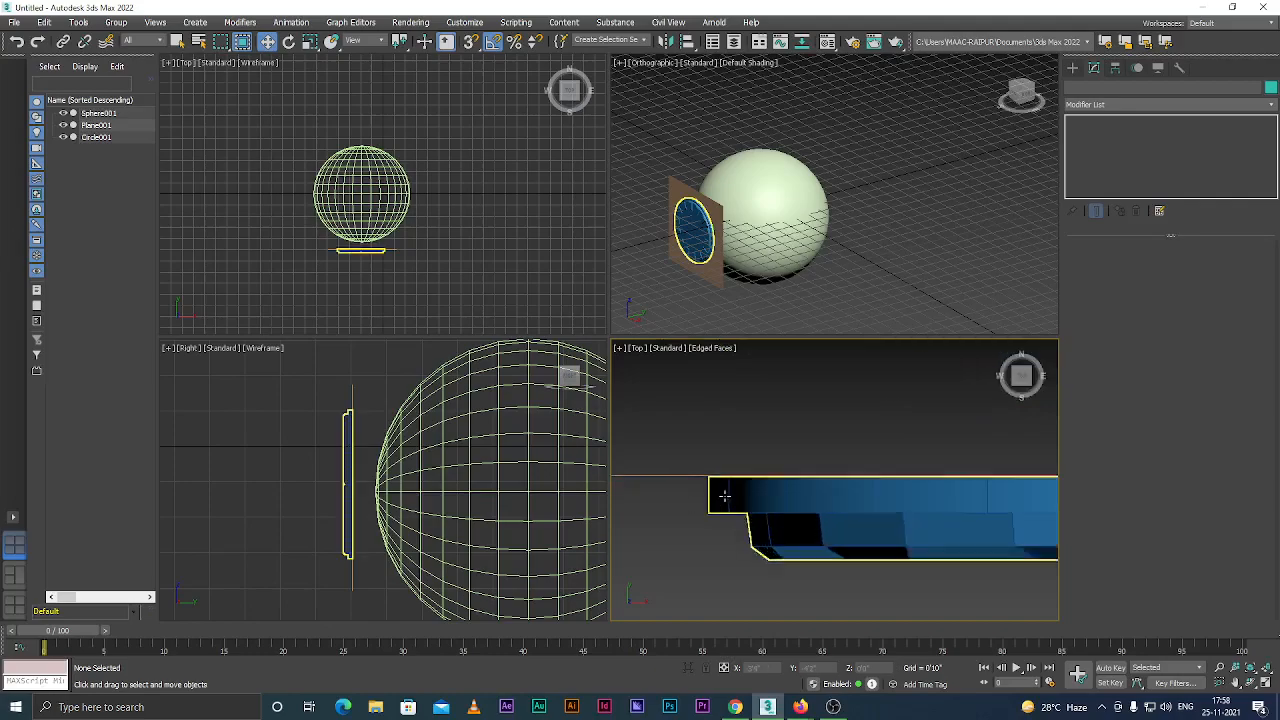
scroll(725, 496, down, 4)
click(787, 507)
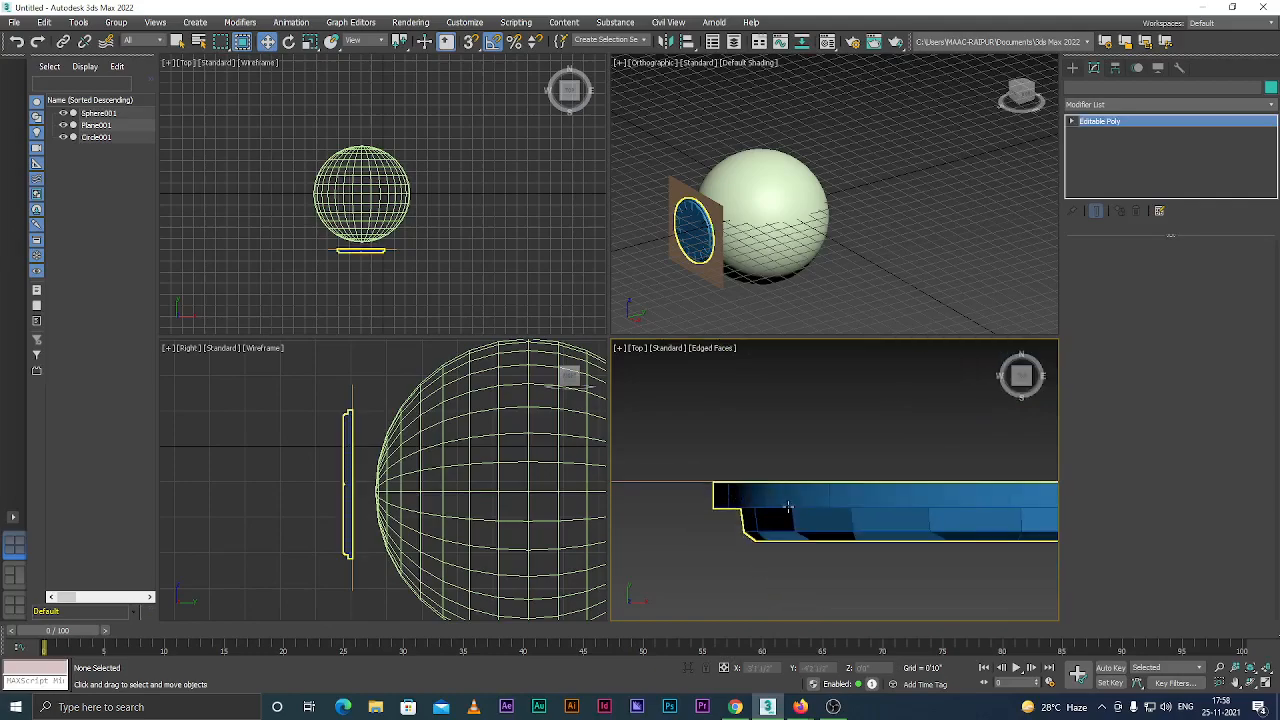
scroll(716, 507, down, 2)
scroll(969, 515, up, 6)
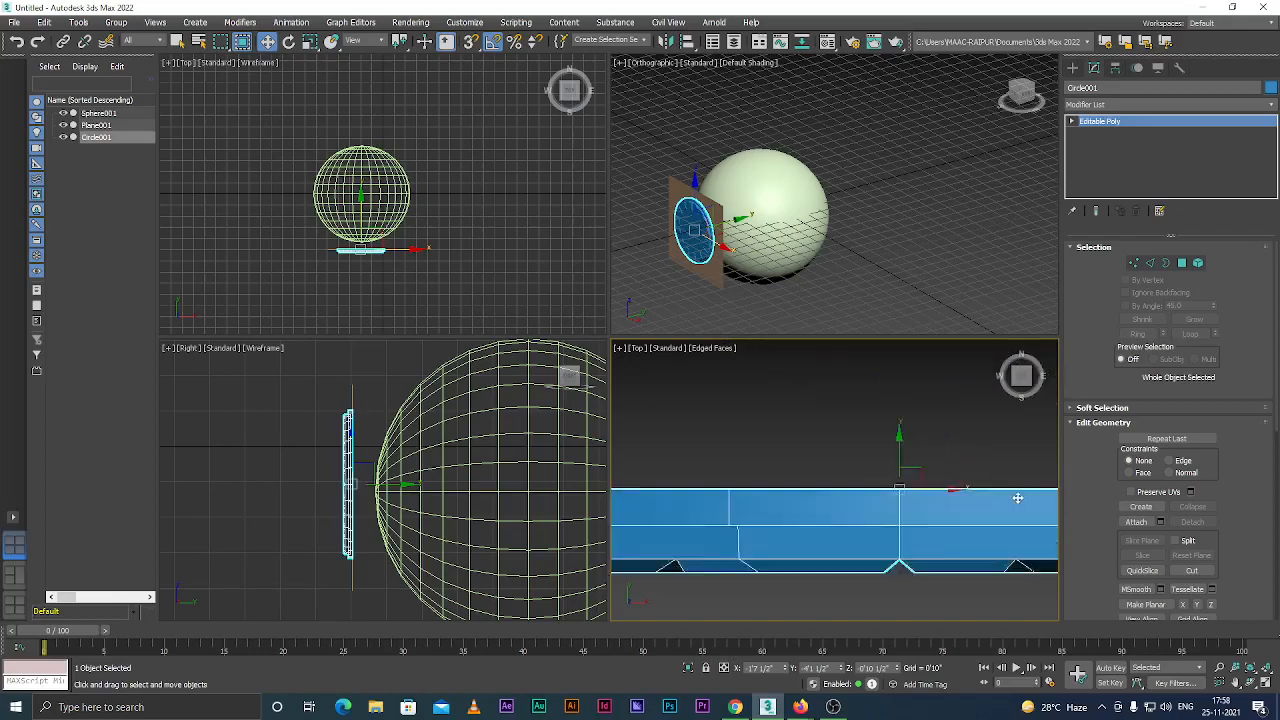
drag(782, 430, 787, 424)
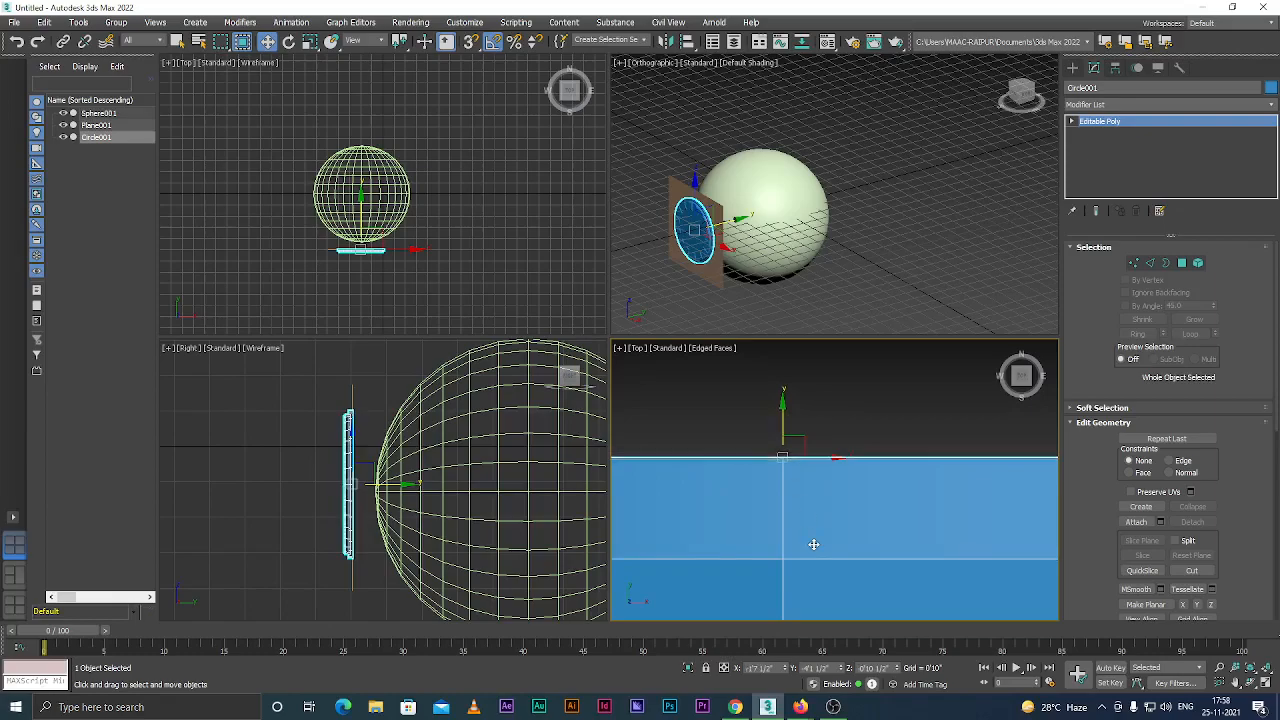
scroll(811, 543, down, 2)
key(f)
scroll(791, 532, down, 3)
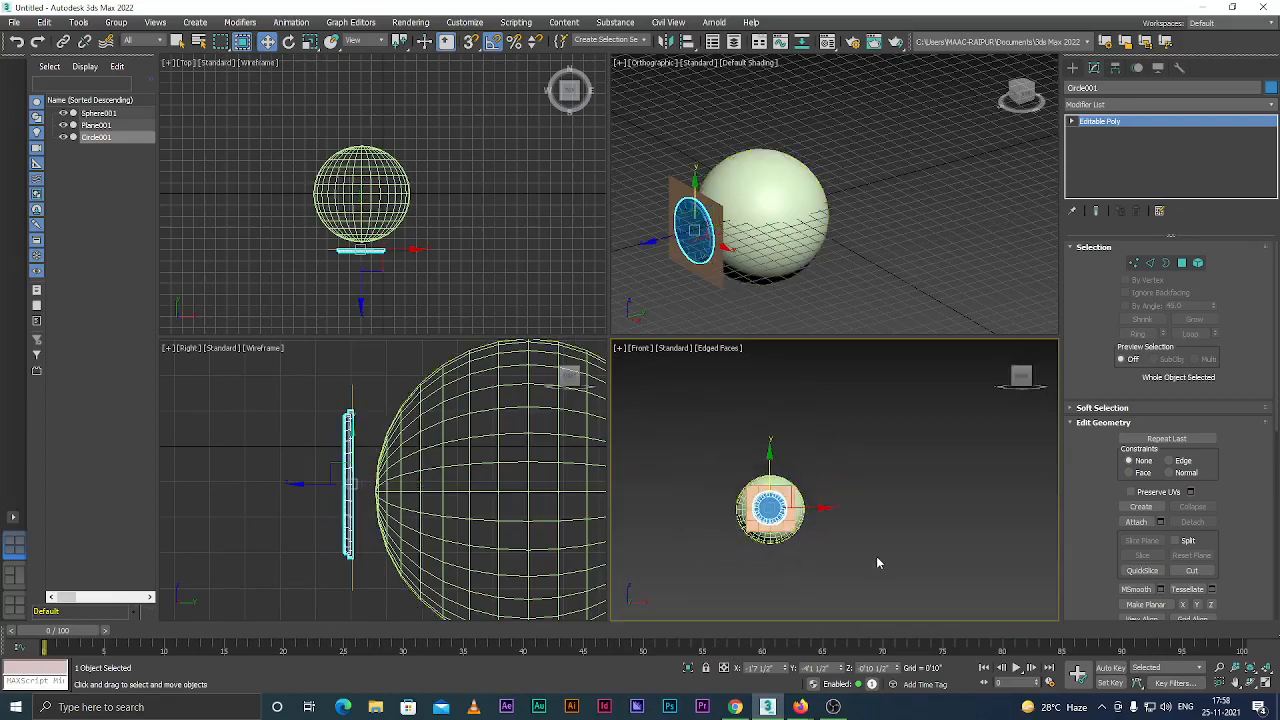
click(877, 560)
scroll(777, 520, up, 2)
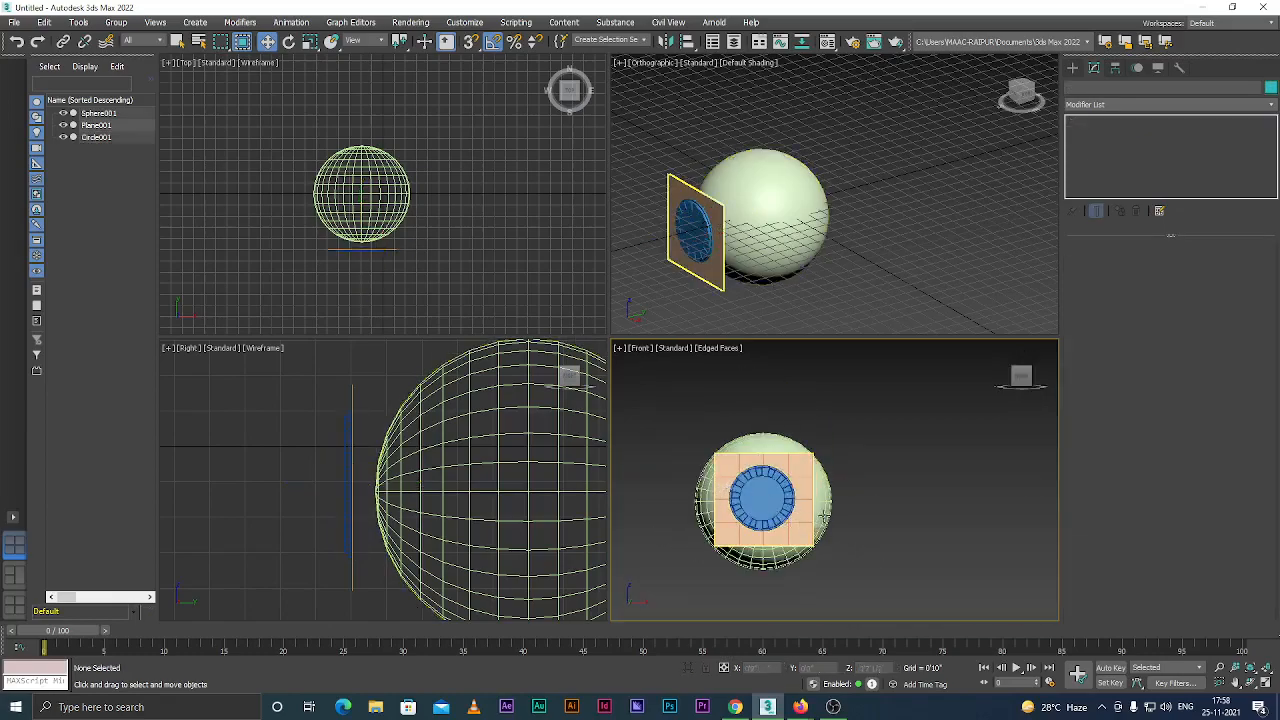
Select the disc and apply a Skin Wrap modifier to it.
scroll(785, 517, up, 3)
click(735, 462)
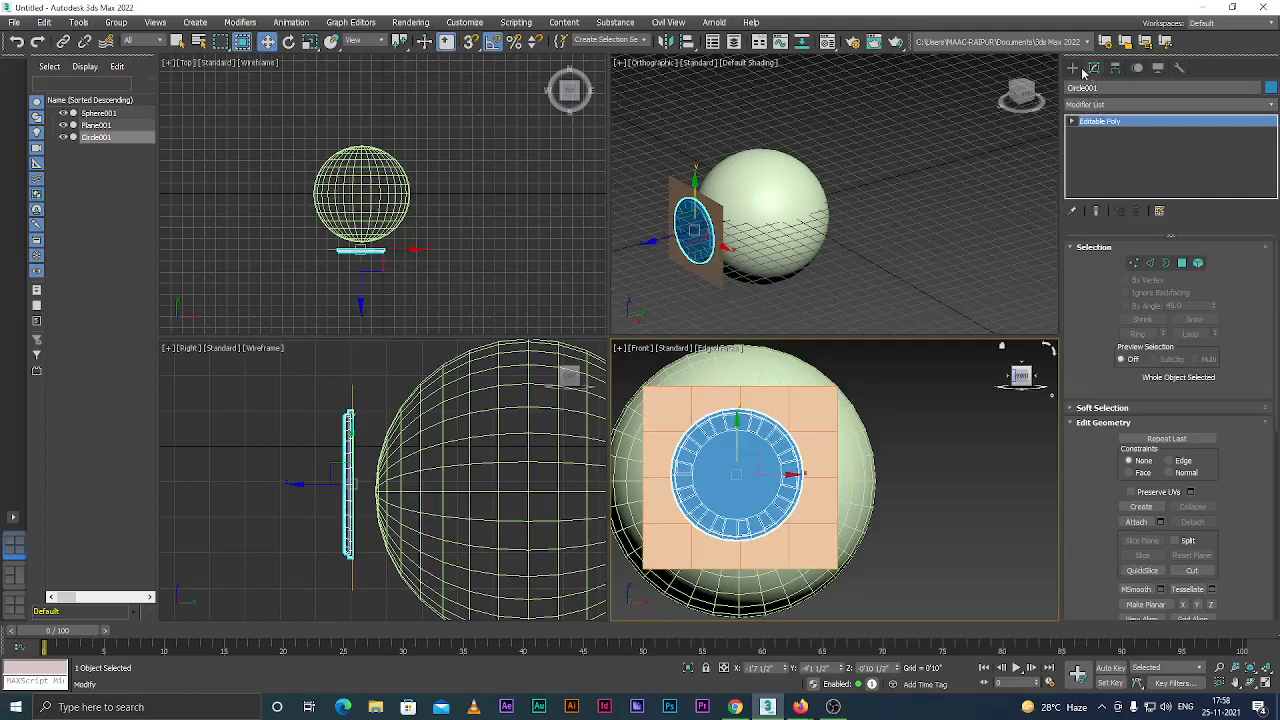
click(1072, 68)
click(1093, 69)
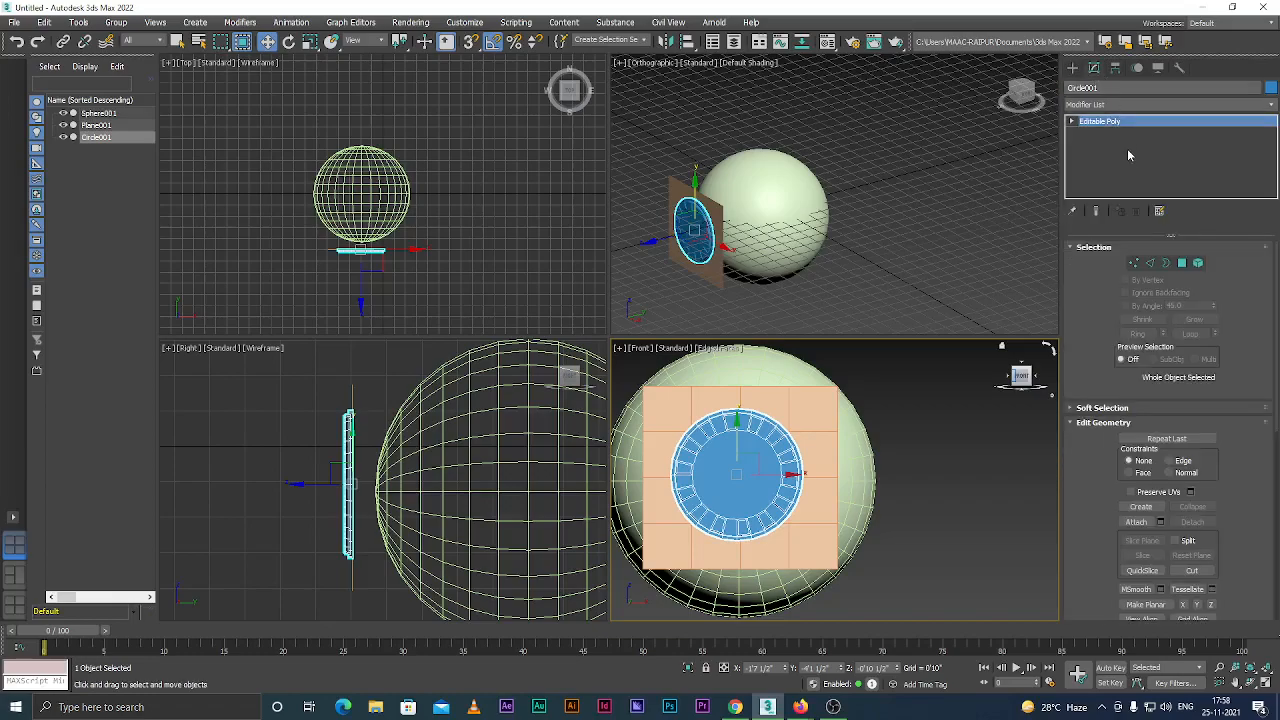
click(1120, 107)
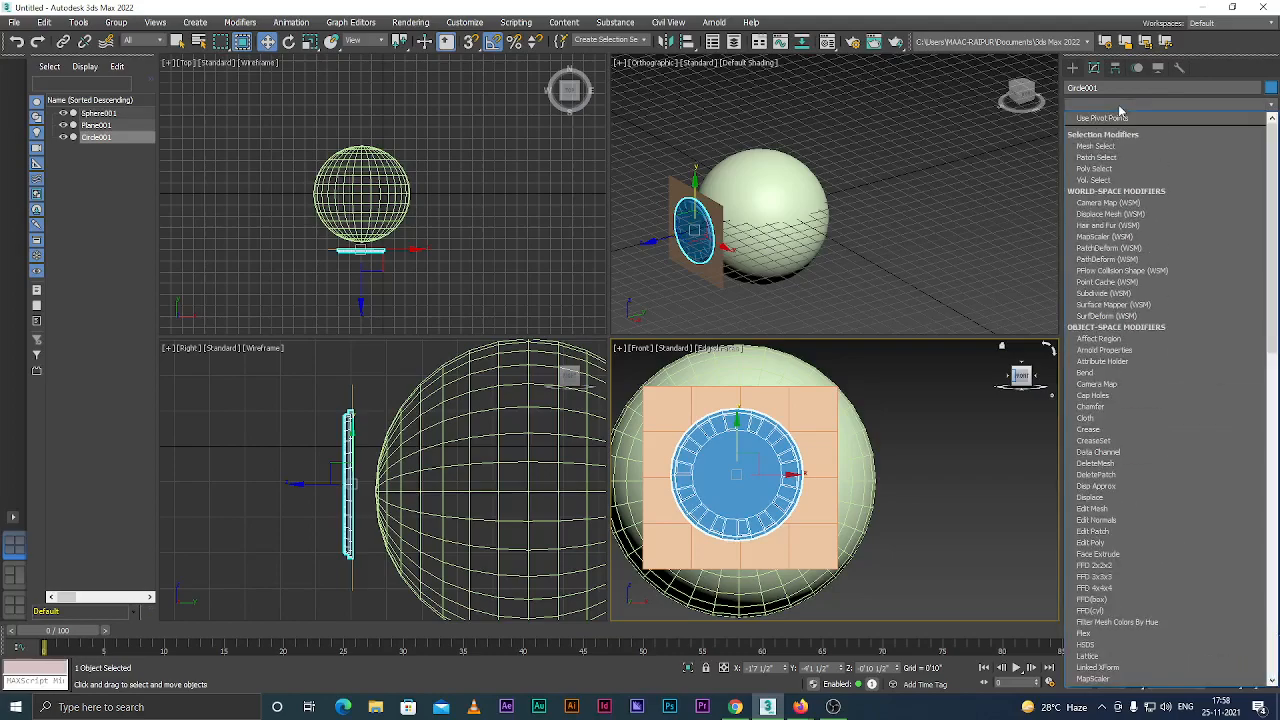
text(skin)
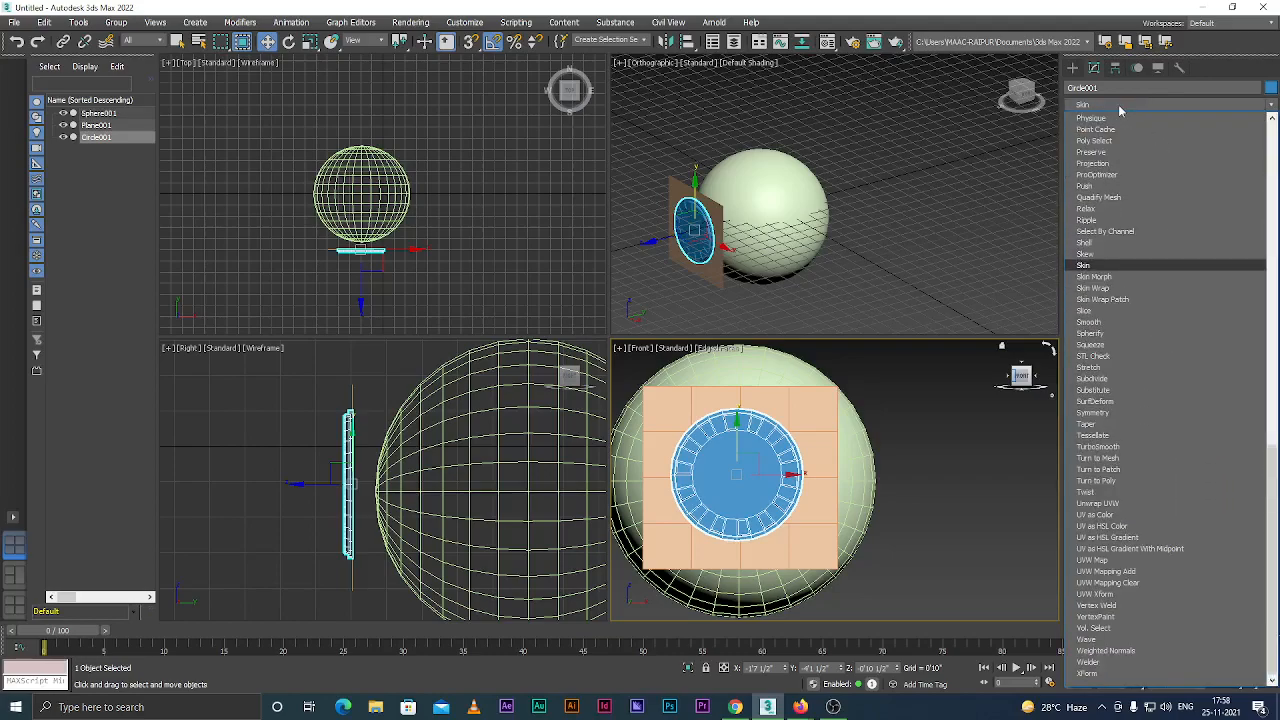
key(Down)
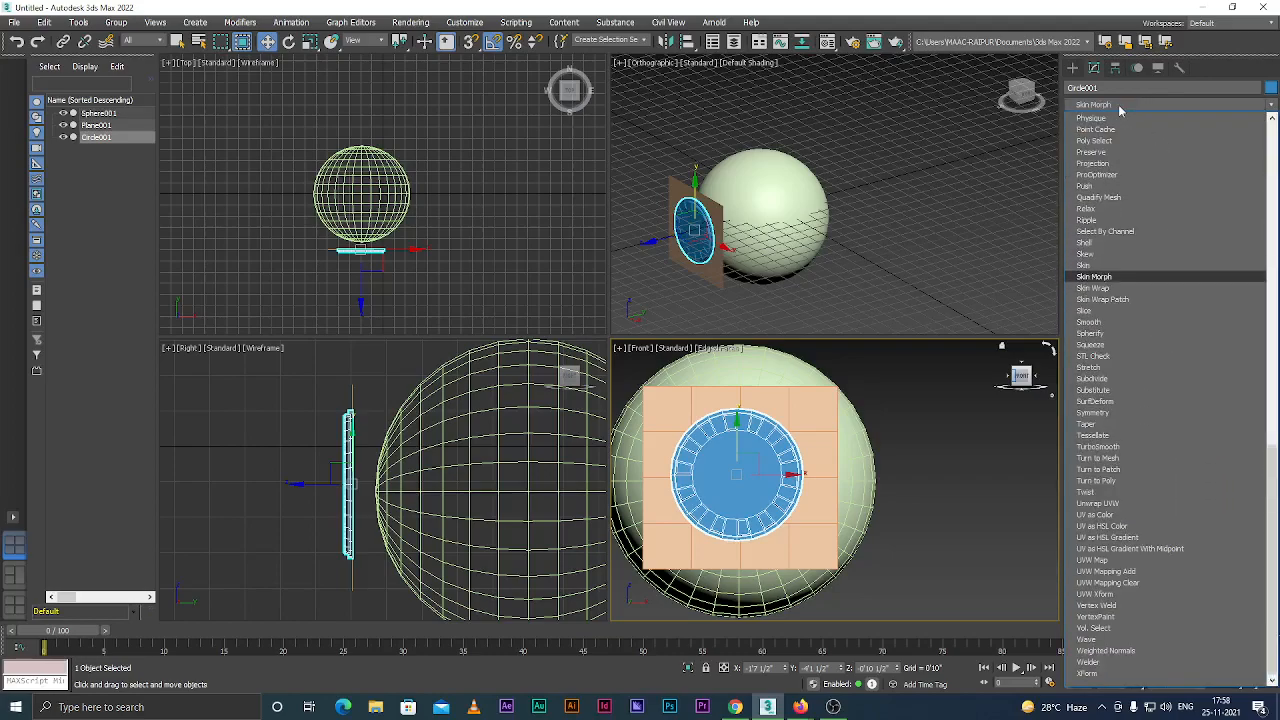
click(1108, 289)
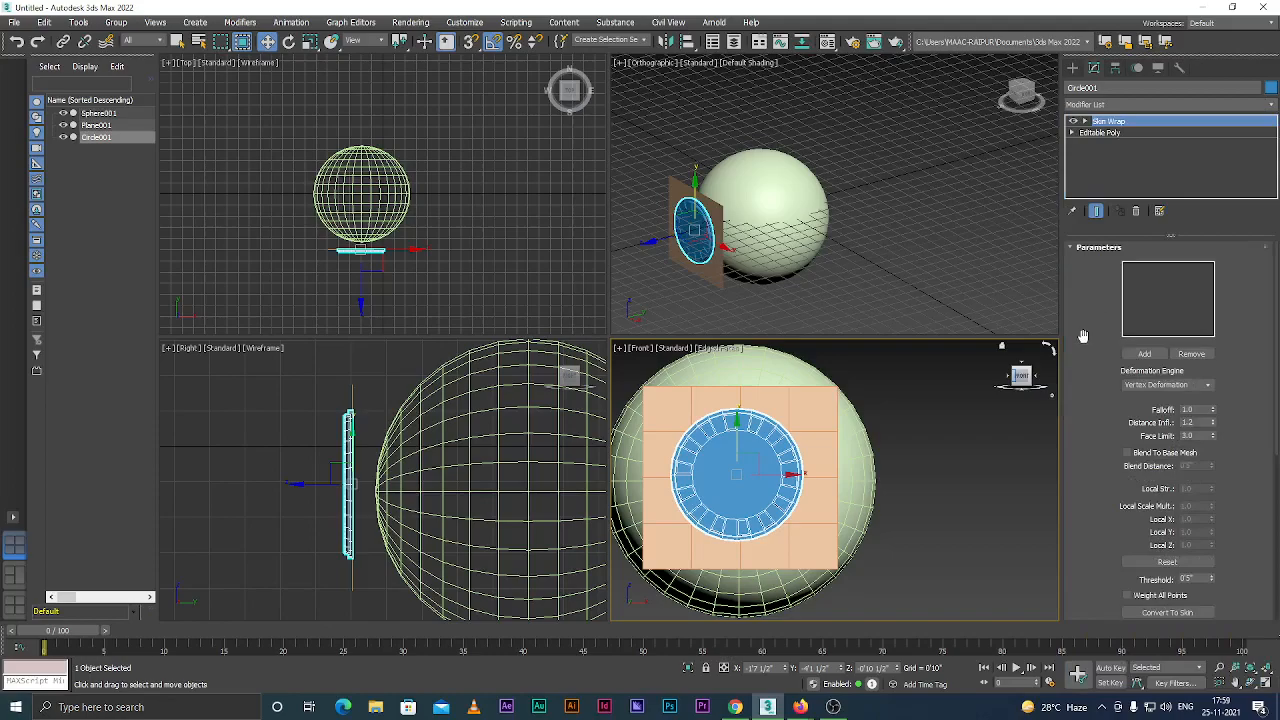
Turn on Weight All Points for the disc's Skin Wrap modifier.
scroll(766, 428, down, 2)
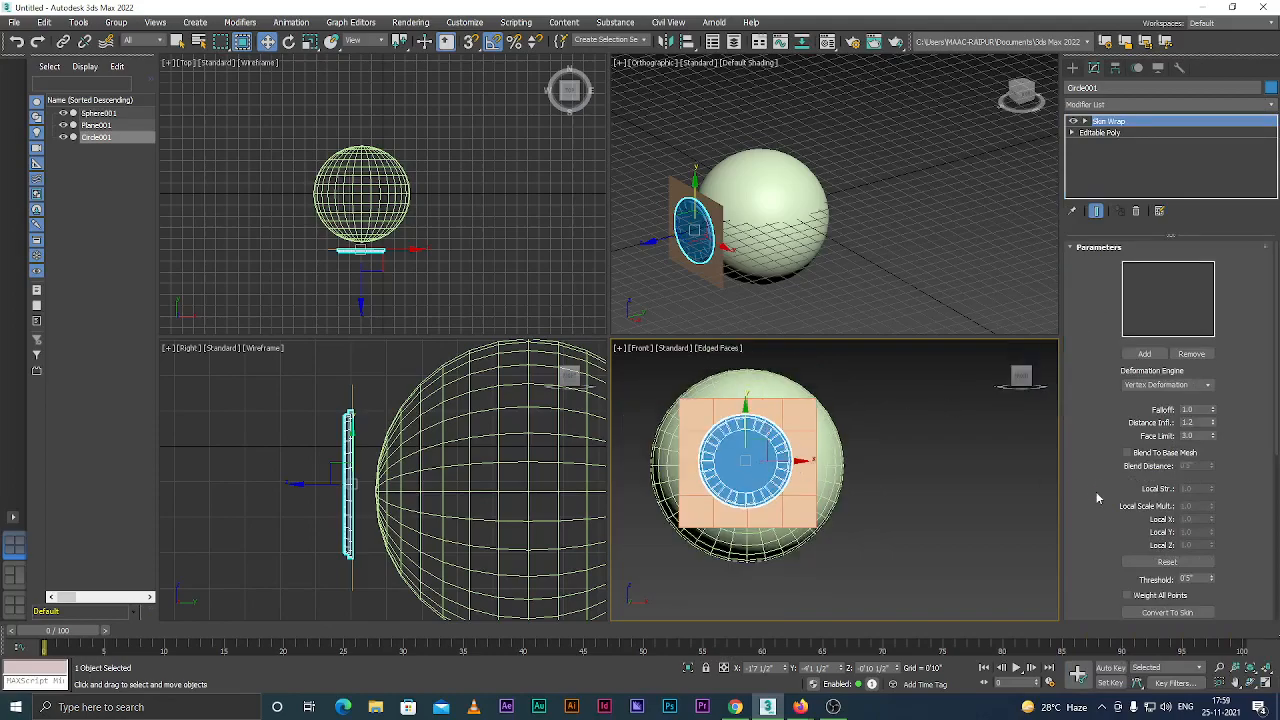
scroll(1093, 513, down, 5)
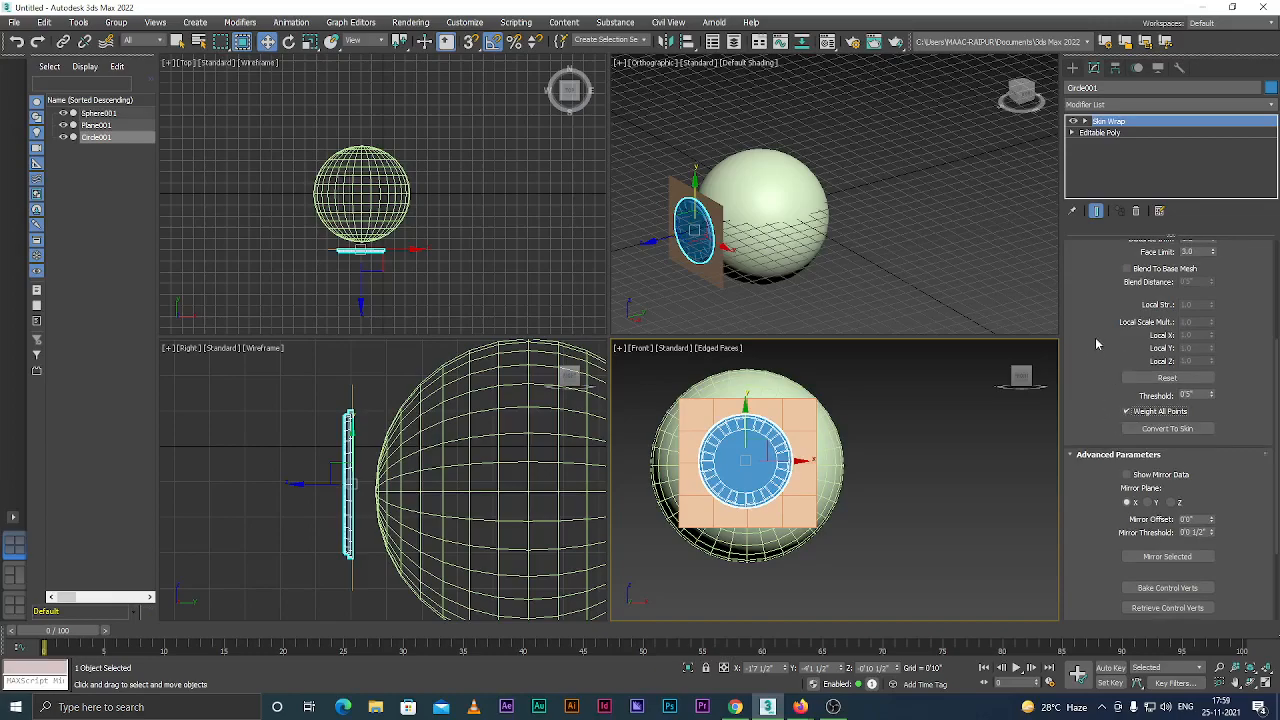
scroll(1095, 336, up, 5)
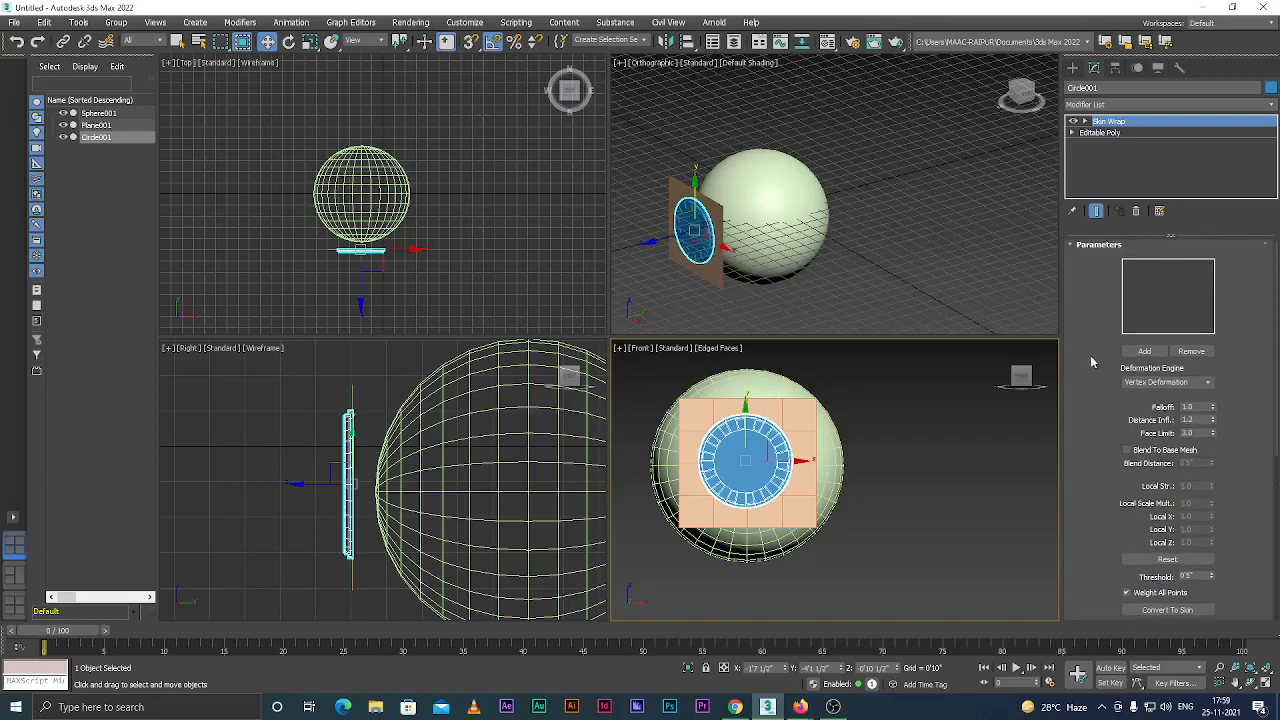
Add the plane as a control object of the disc's Skin Wrap modifier.
click(1143, 355)
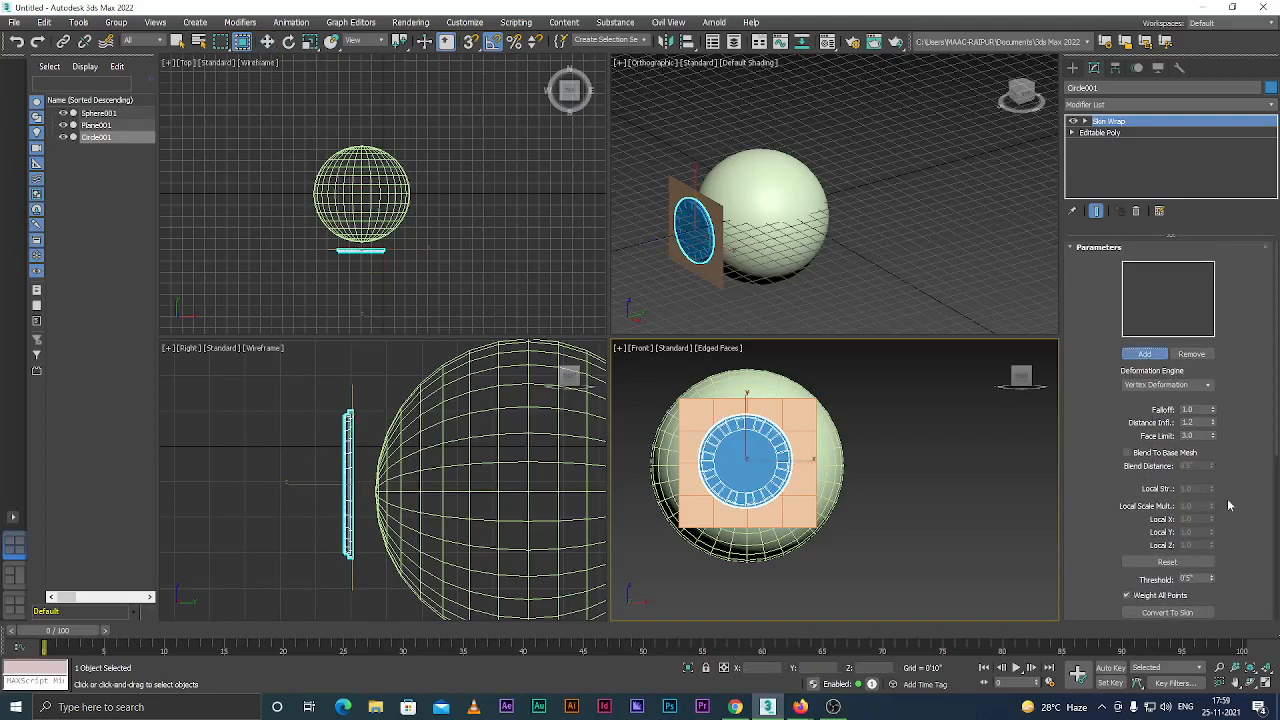
scroll(1098, 510, down, 3)
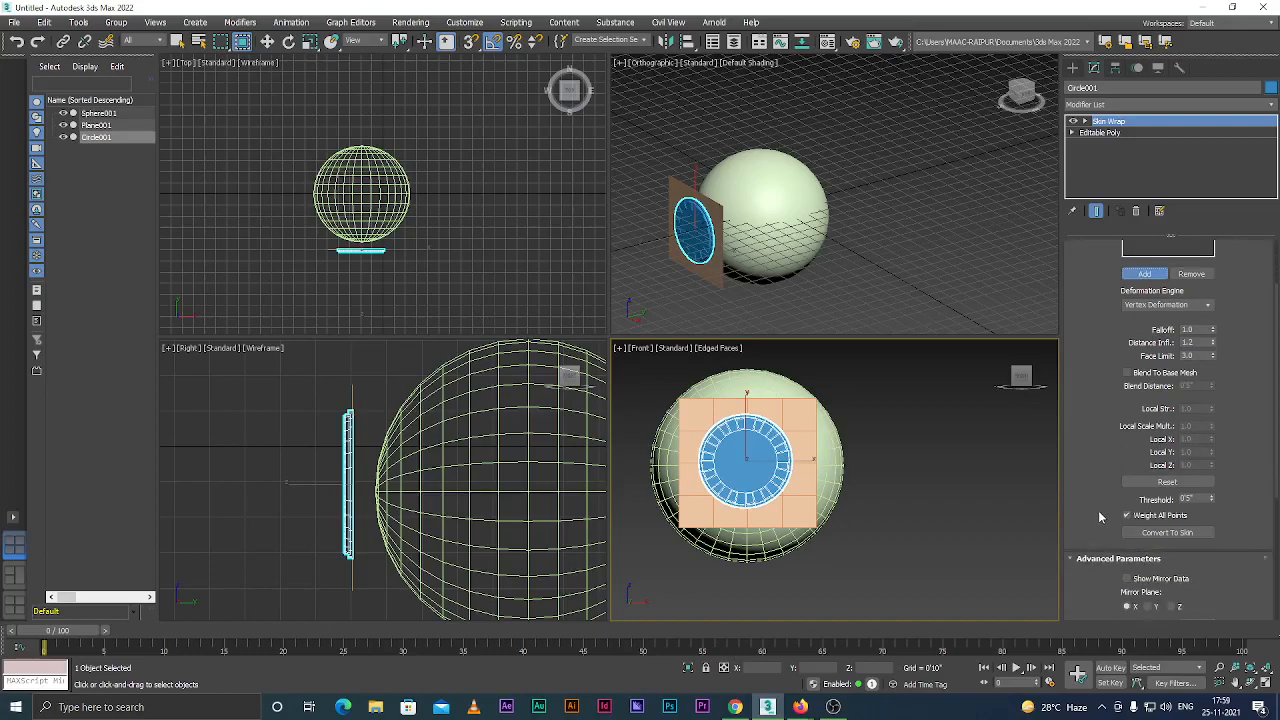
scroll(1090, 445, up, 3)
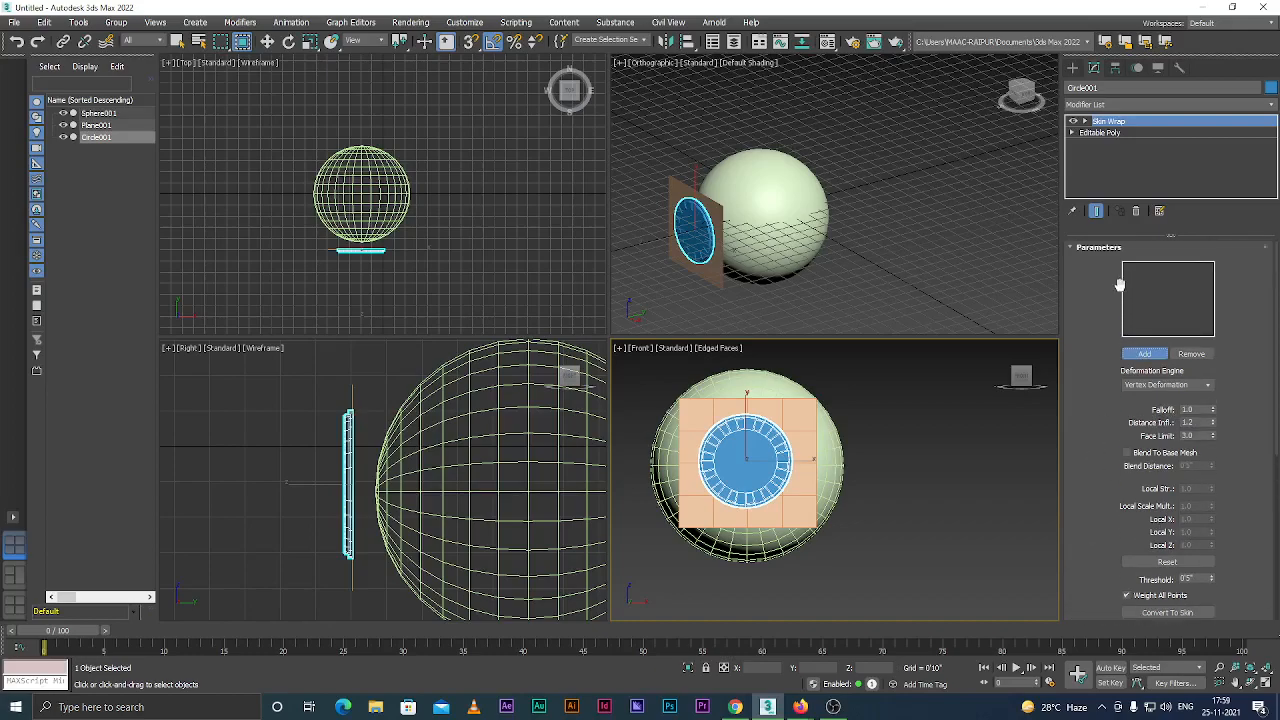
scroll(1078, 445, down, 2)
scroll(1102, 520, up, 2)
scroll(794, 510, up, 3)
click(806, 468)
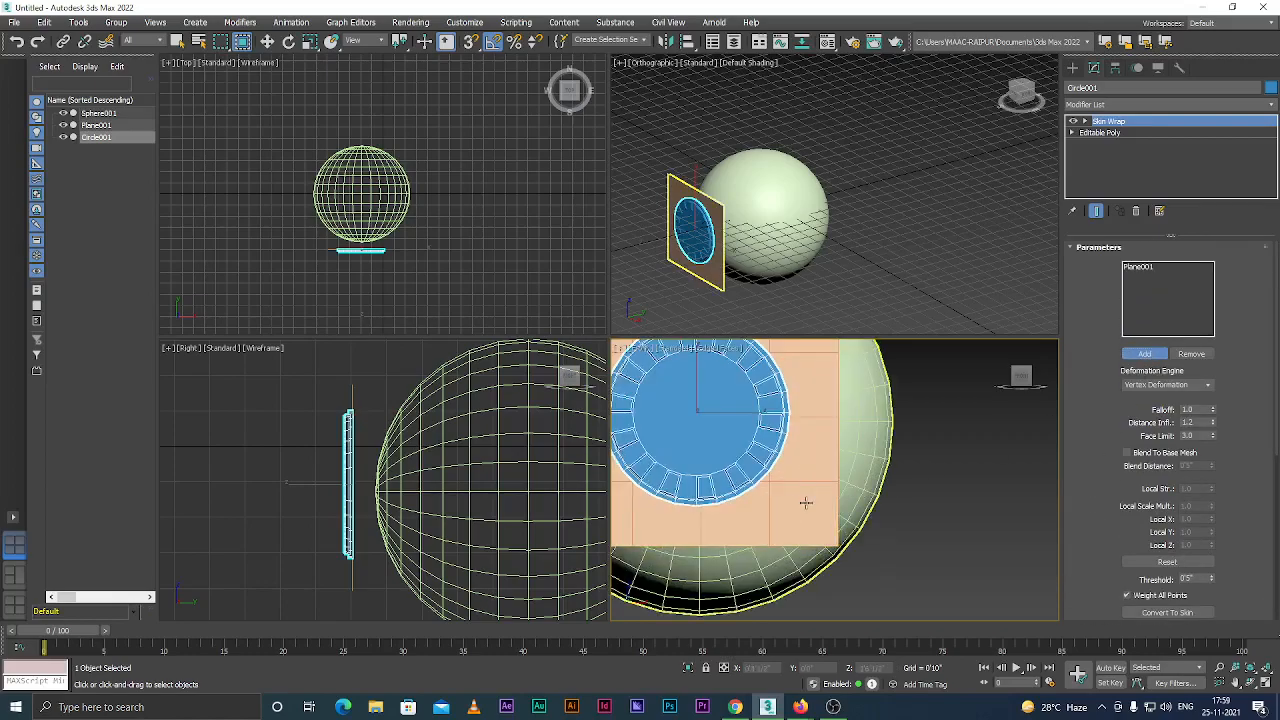
click(814, 465)
scroll(814, 470, down, 4)
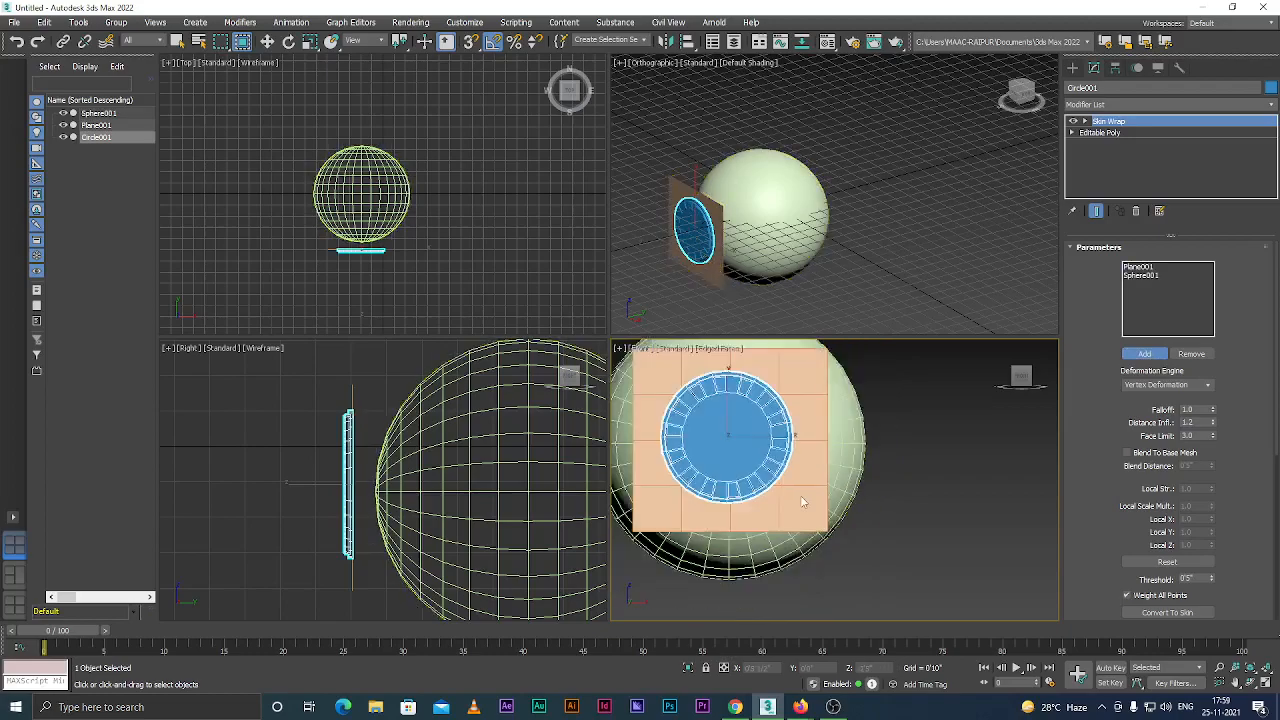
key(ctrl+z)
Finish picking control objects for the Skin Wrap and clear the selection.
click(1145, 353)
scroll(789, 436, up, 2)
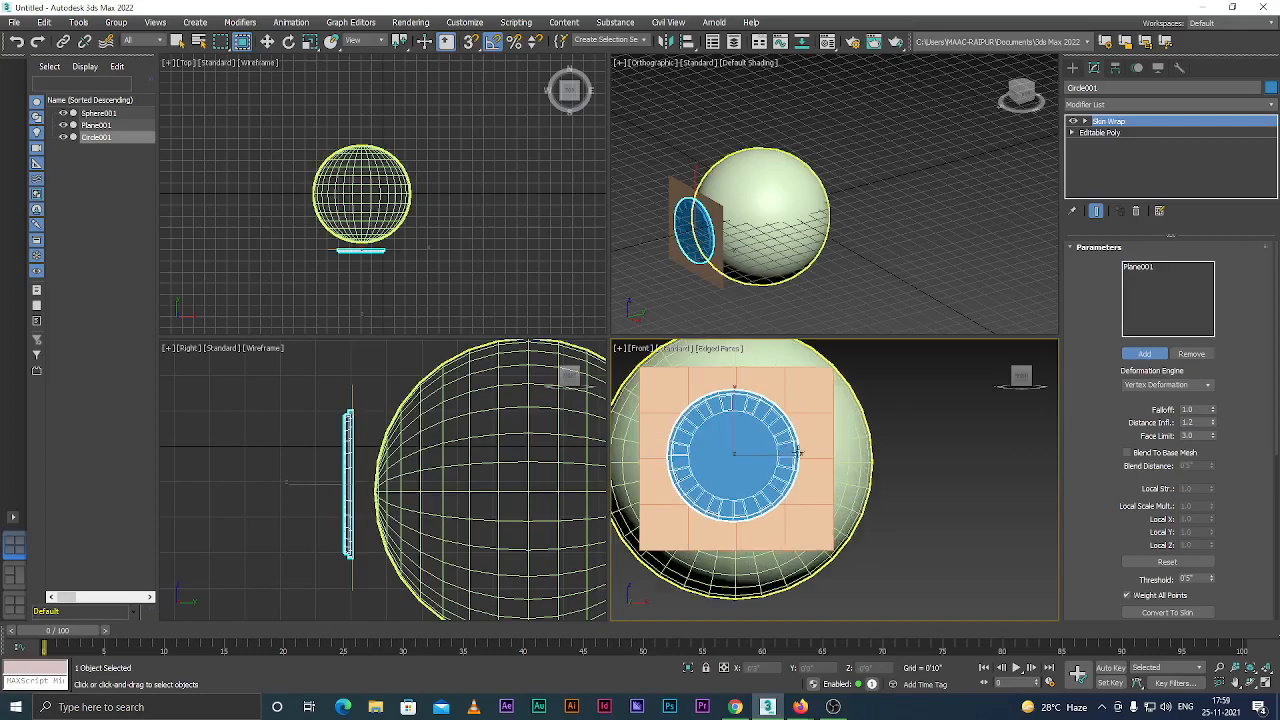
click(1072, 67)
click(921, 486)
Select the plane and move it from the top view towards the sphere, to about Y -3'10 1/2", then inspect it from an angle.
click(810, 546)
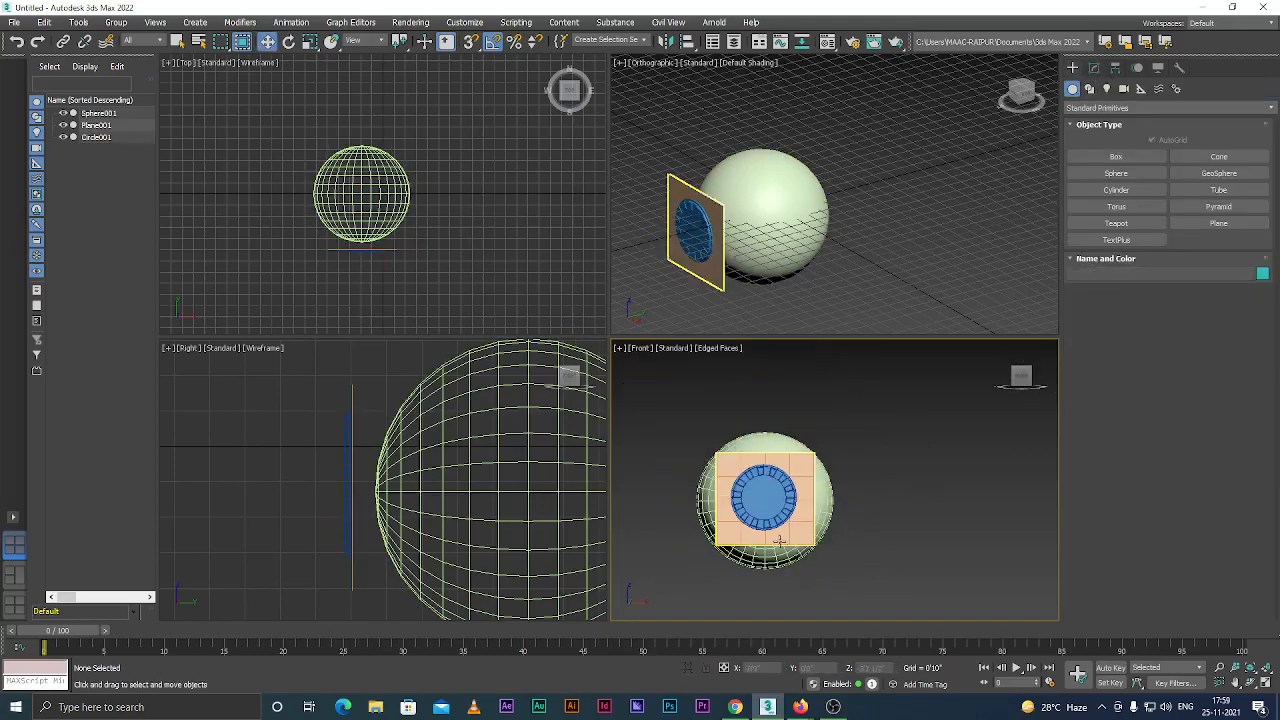
scroll(783, 534, up, 3)
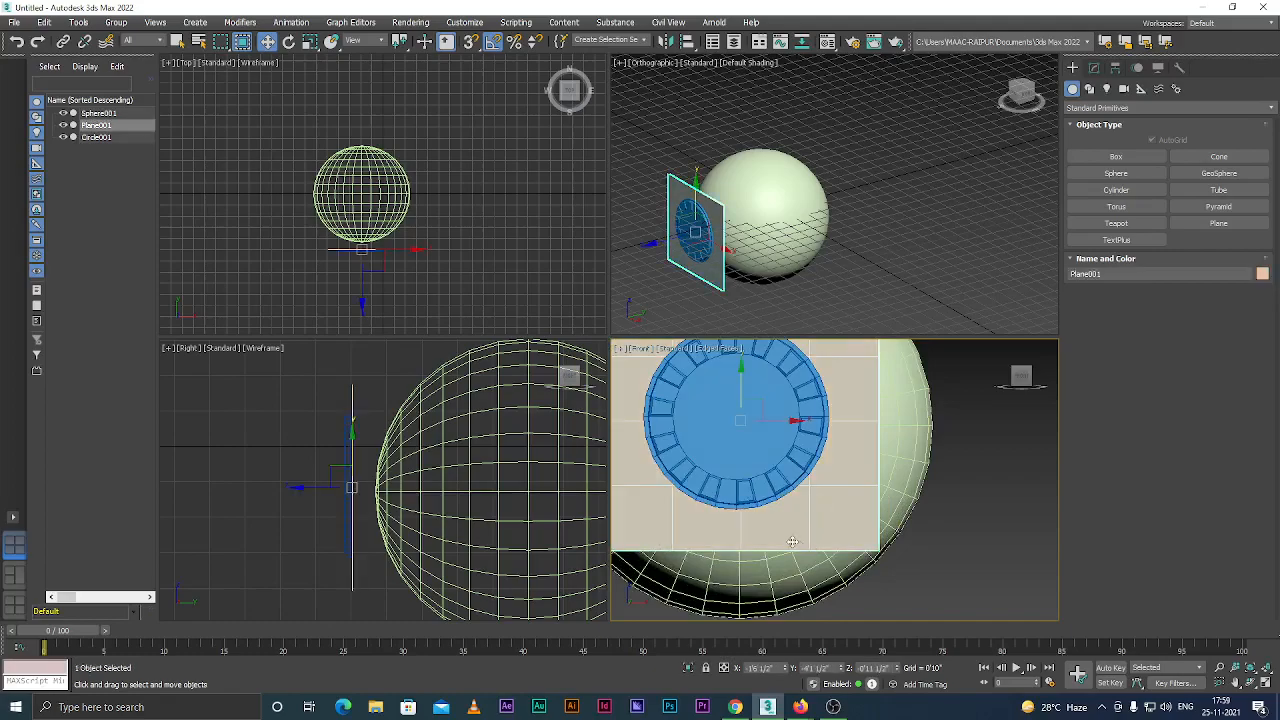
scroll(779, 515, down, 3)
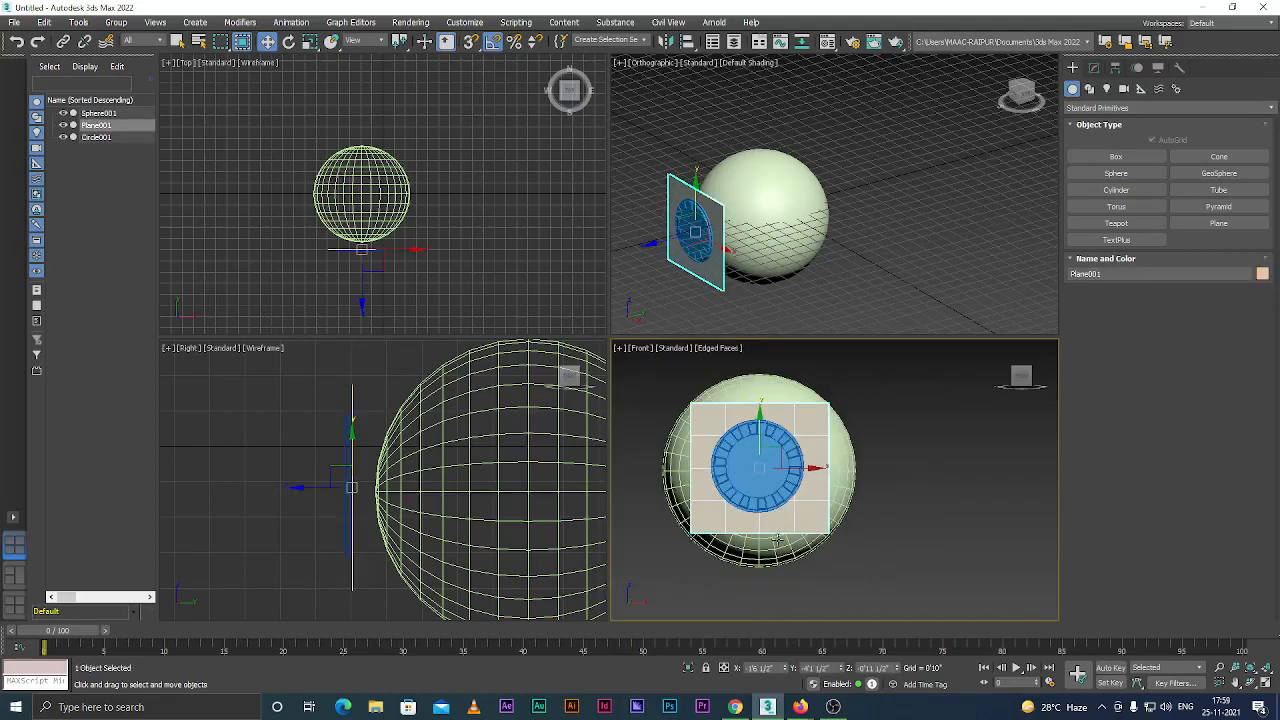
key(t)
scroll(780, 500, down, 4)
scroll(776, 498, down, 1)
scroll(760, 505, up, 1)
drag(793, 473, 811, 452)
alt+middle_drag(840, 576, 874, 443)
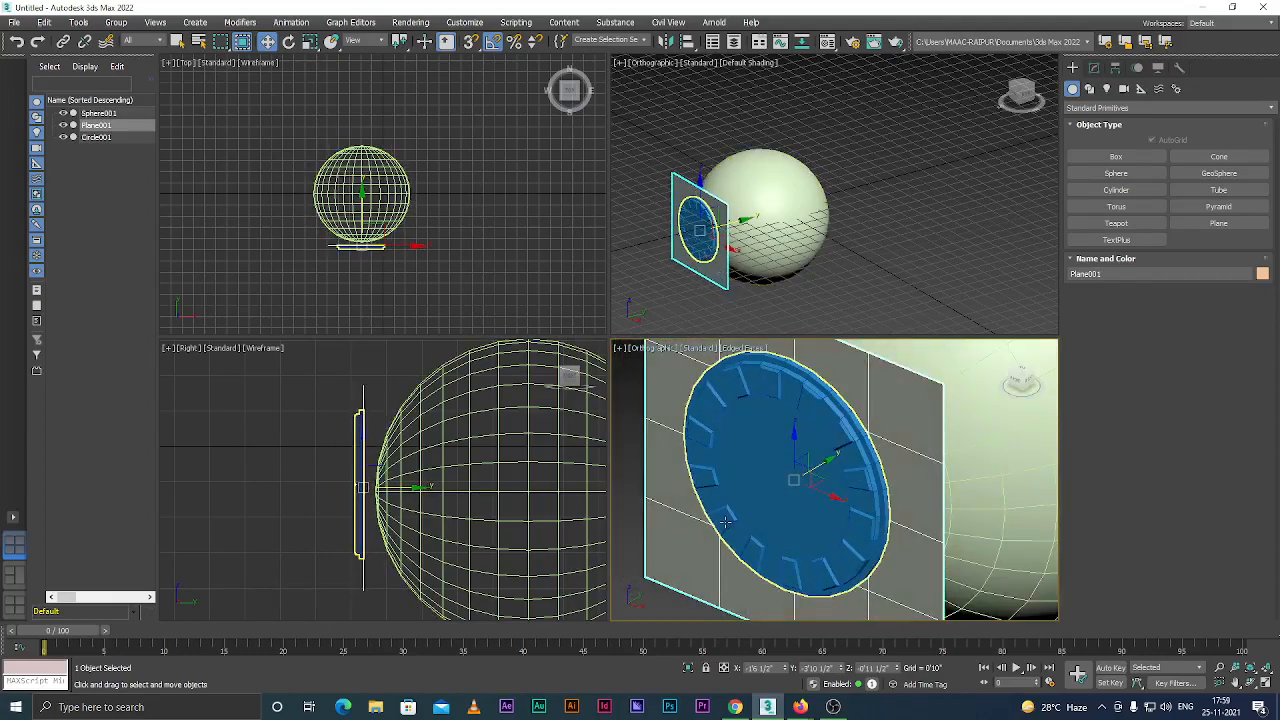
Move the plane up against the front of the sphere, to about Y -3'7", and clear the selection.
scroll(726, 525, down, 3)
scroll(726, 525, up, 3)
key(t)
scroll(798, 556, down, 5)
scroll(784, 505, up, 1)
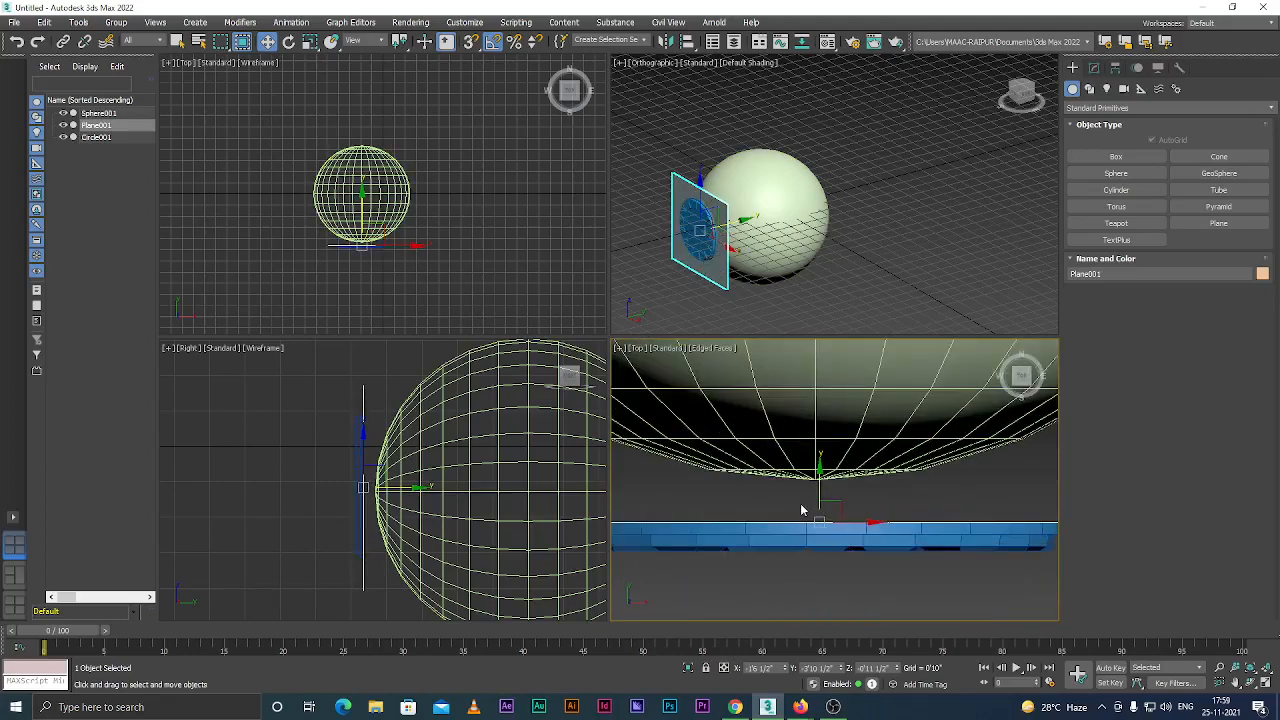
mouse_move(818, 494)
mouse_down()
mouse_move(827, 455)
mouse_move(818, 490)
mouse_up()
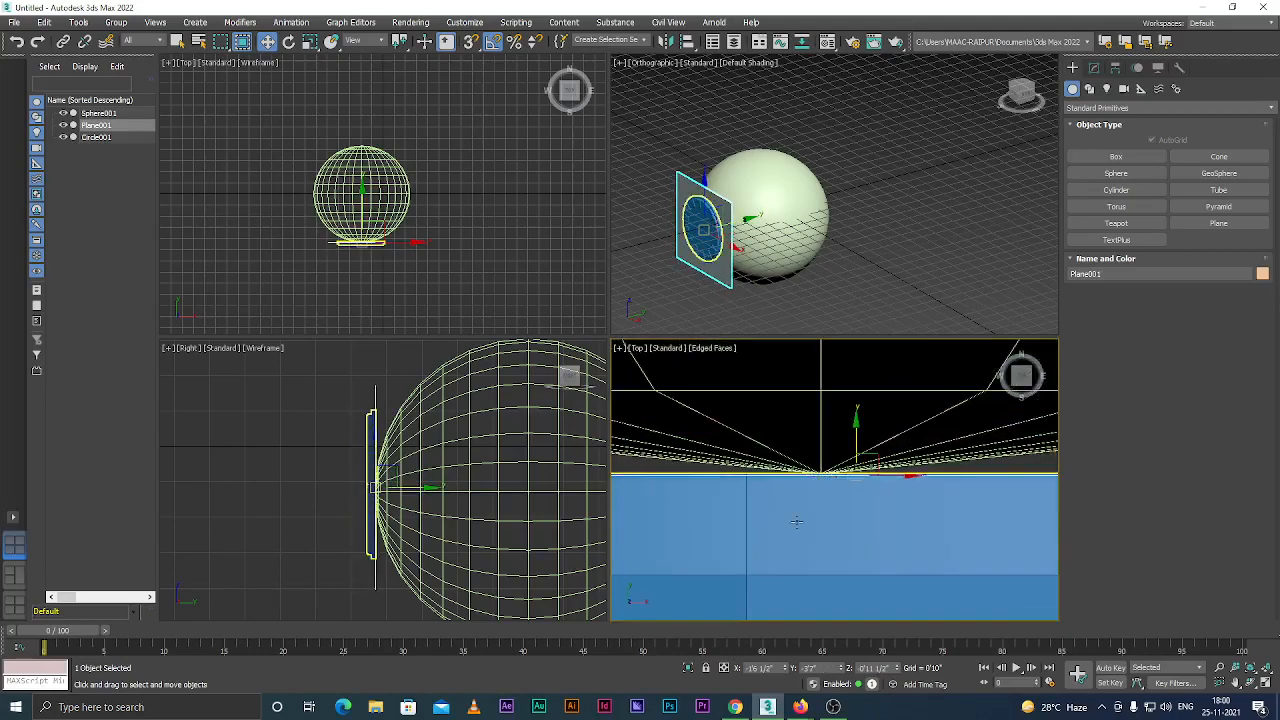
scroll(780, 517, down, 3)
drag(819, 476, 823, 476)
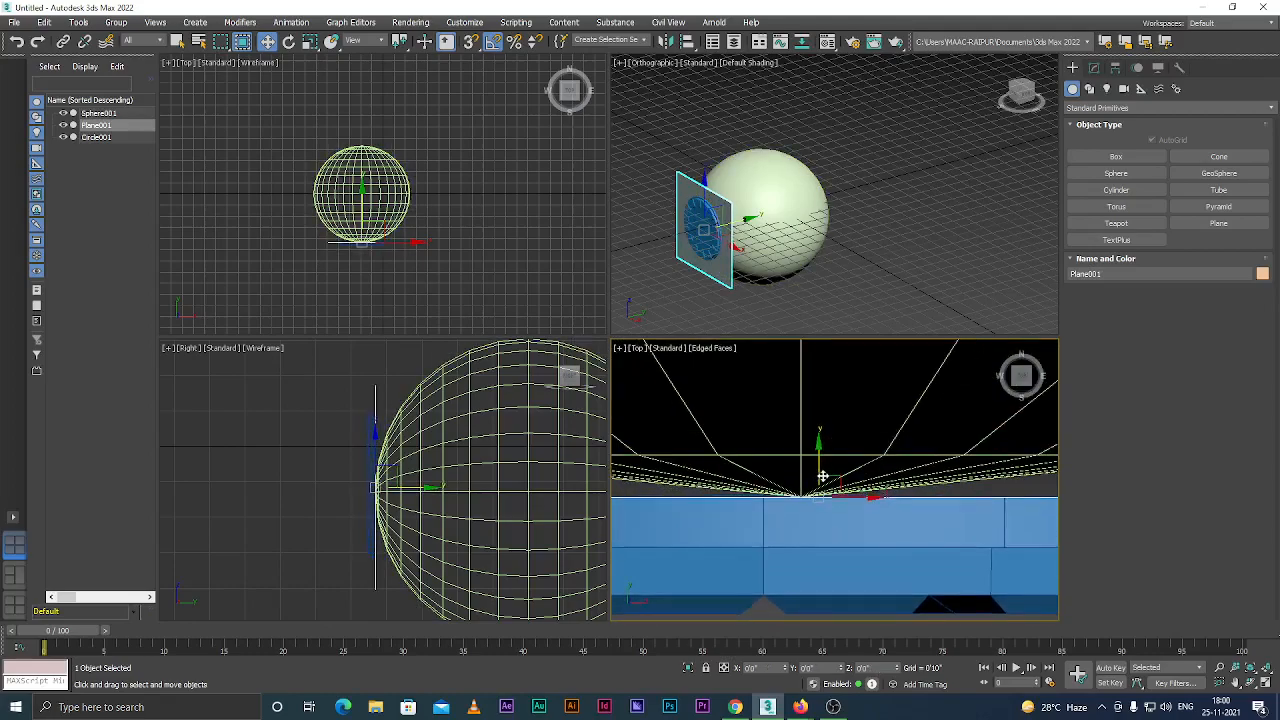
scroll(779, 532, down, 2)
alt+middle_drag(800, 591, 789, 540)
scroll(789, 540, down, 2)
click(880, 540)
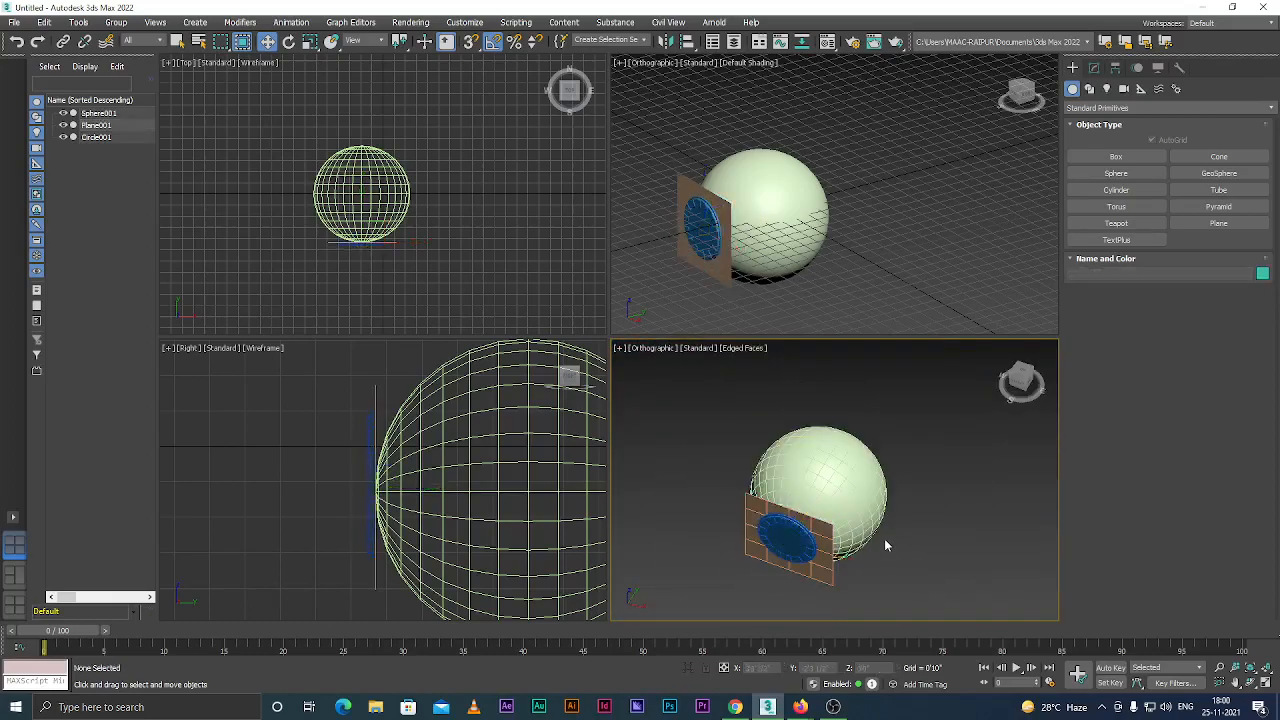
Convert the sphere to an Editable Poly and clear the selection.
click(827, 480)
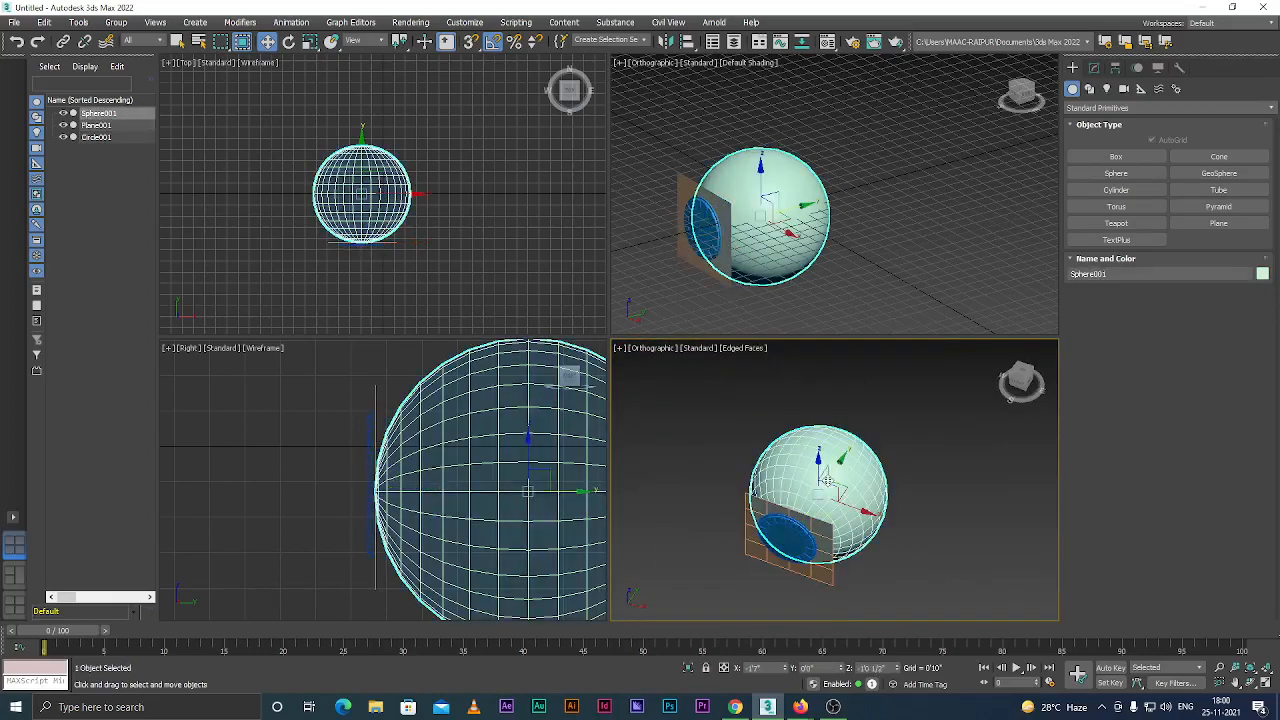
right_click(827, 480)
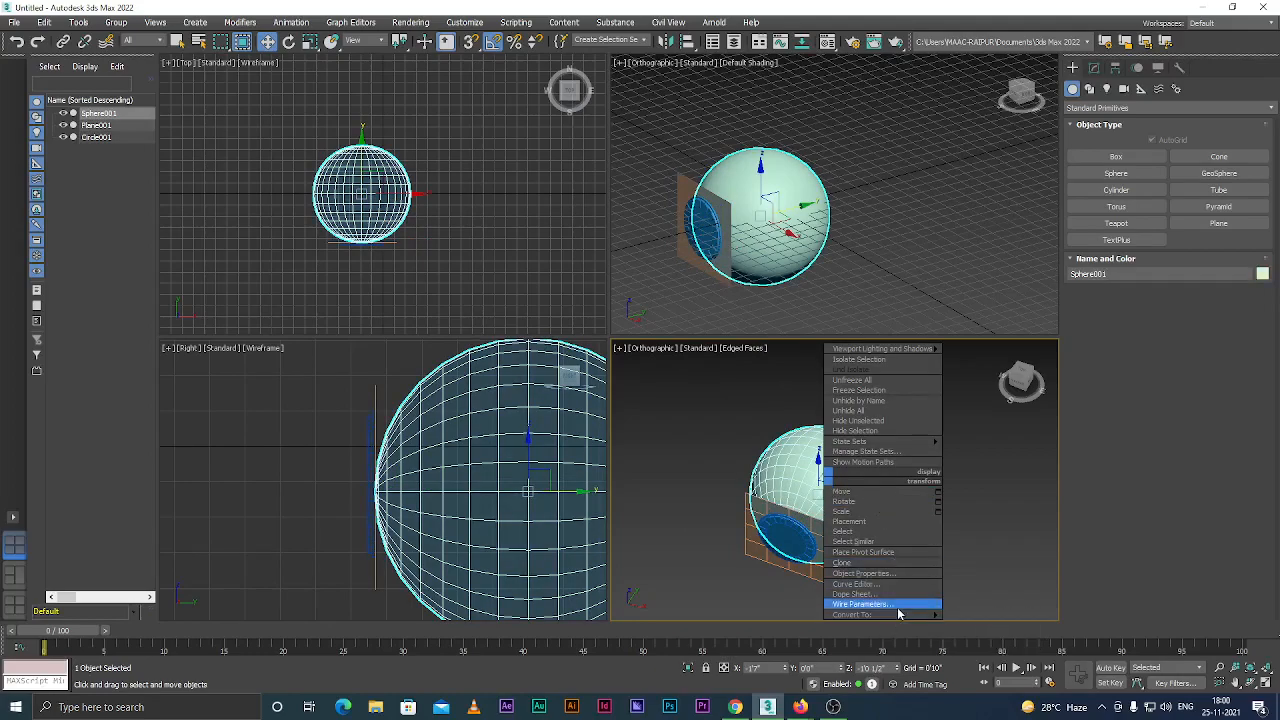
mouse_move(903, 625)
click(968, 630)
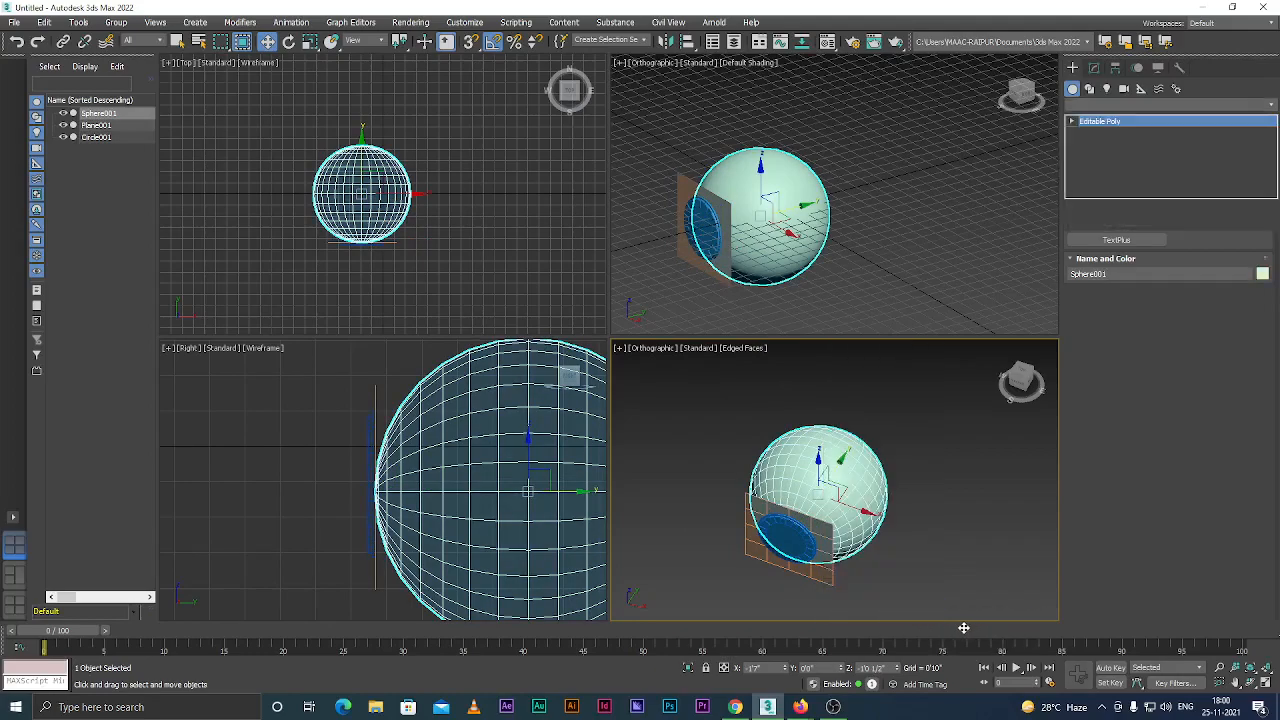
click(945, 567)
Select the disc to check its Skin Wrap settings, then clear the selection.
scroll(848, 531, down, 2)
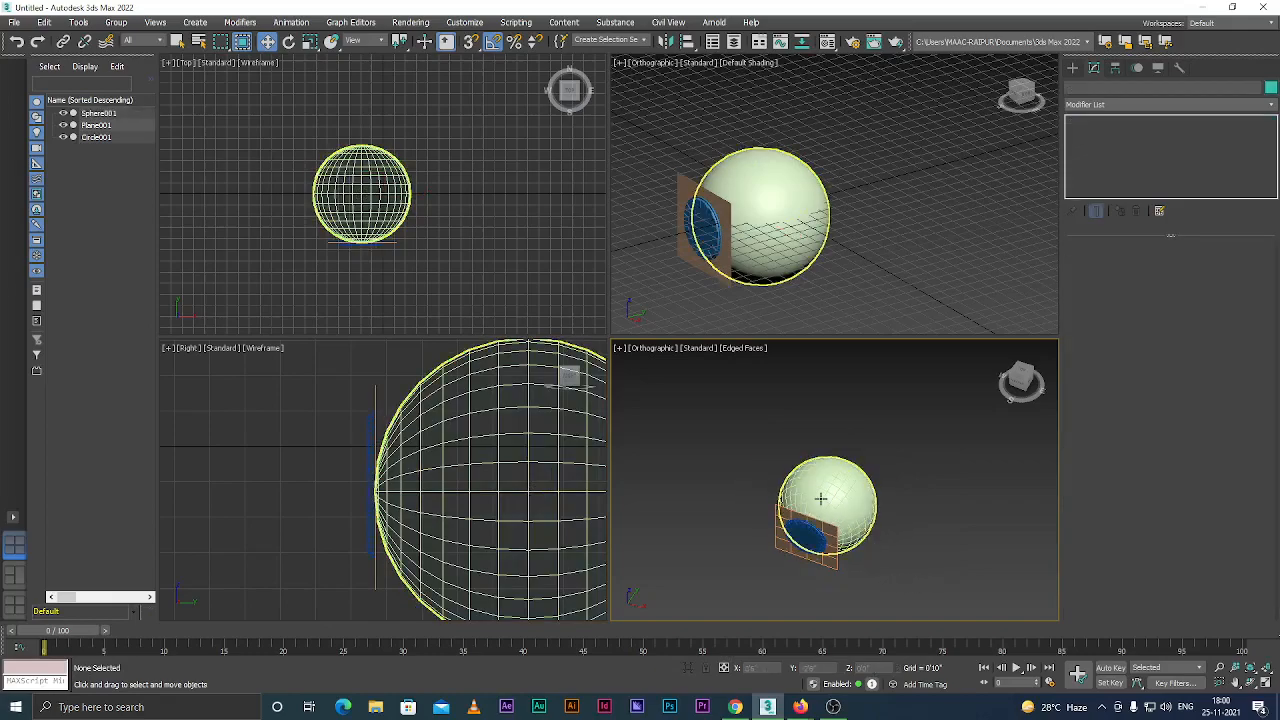
scroll(826, 547, up, 4)
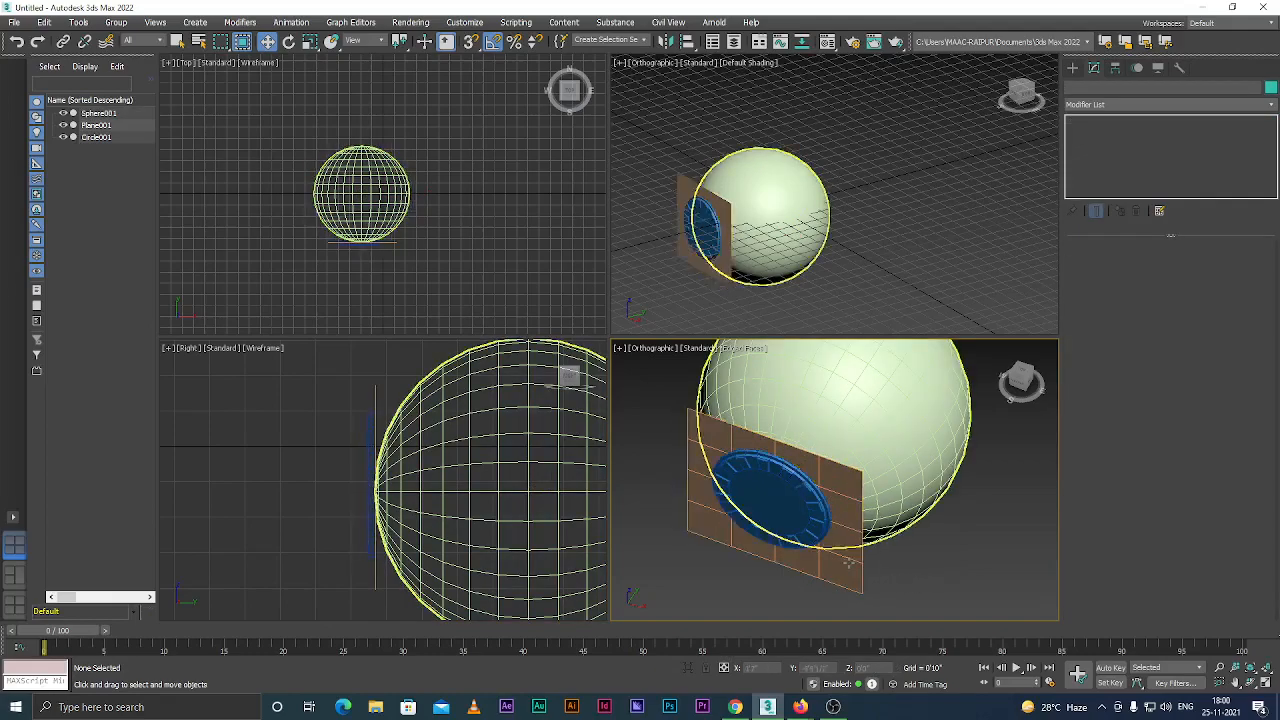
scroll(836, 554, up, 3)
scroll(784, 491, down, 3)
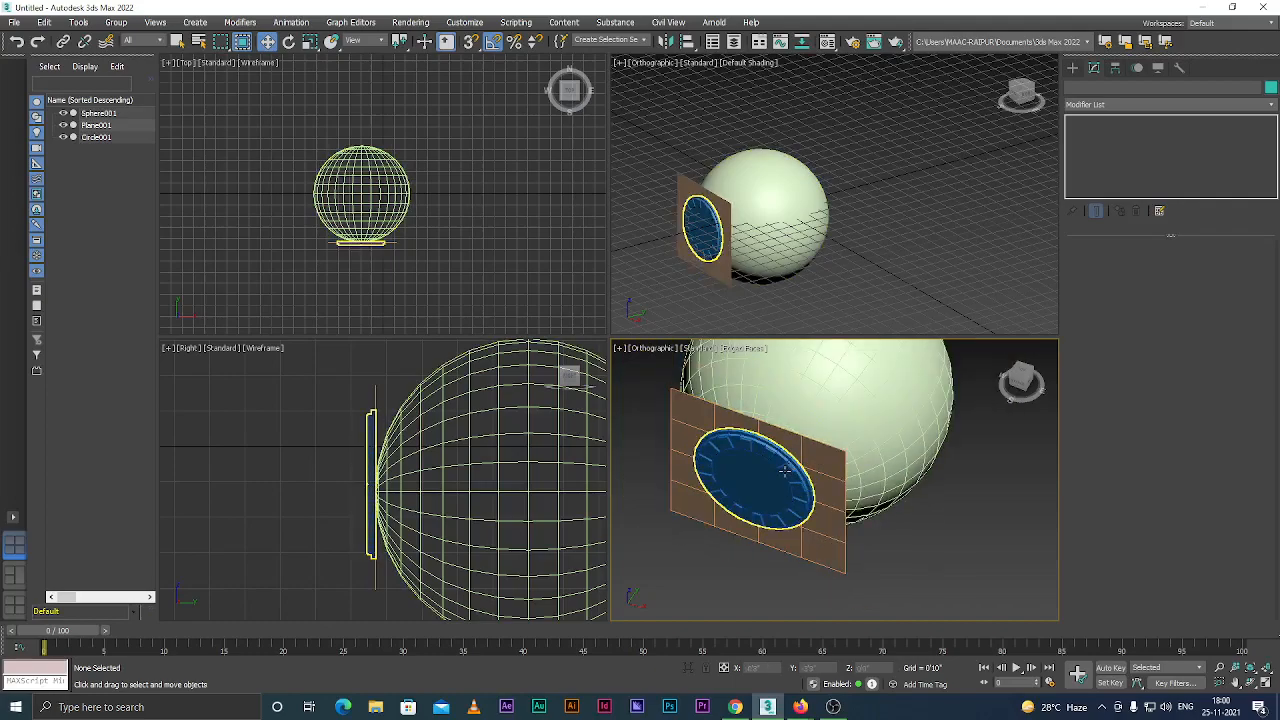
click(785, 470)
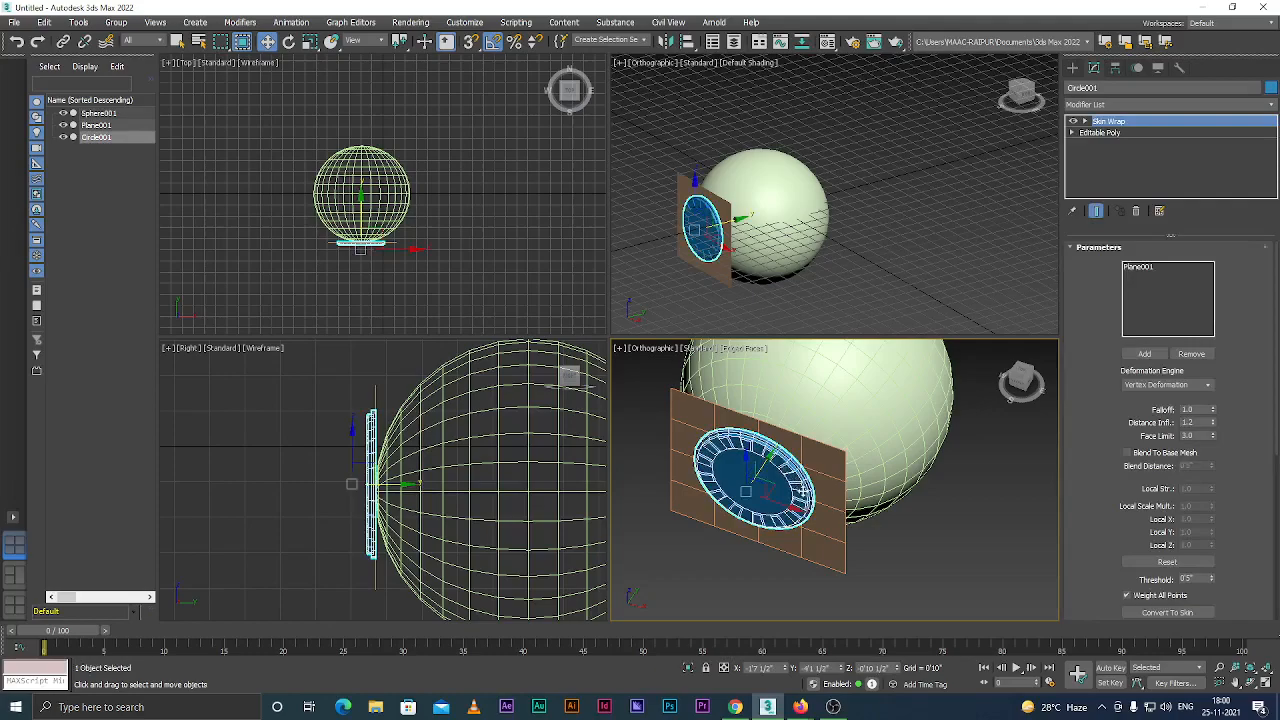
click(934, 570)
Select the plane and switch the workspace to Design Standard.
click(843, 545)
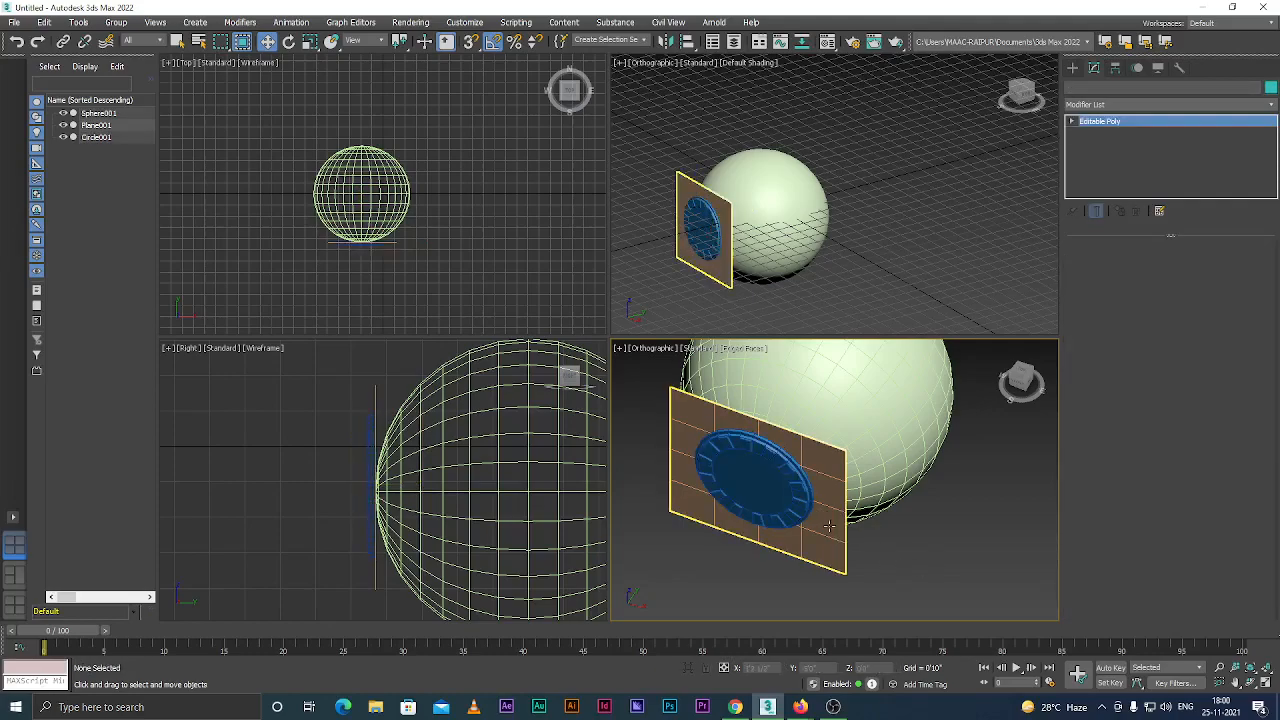
key(alt+x)
scroll(788, 452, down, 3)
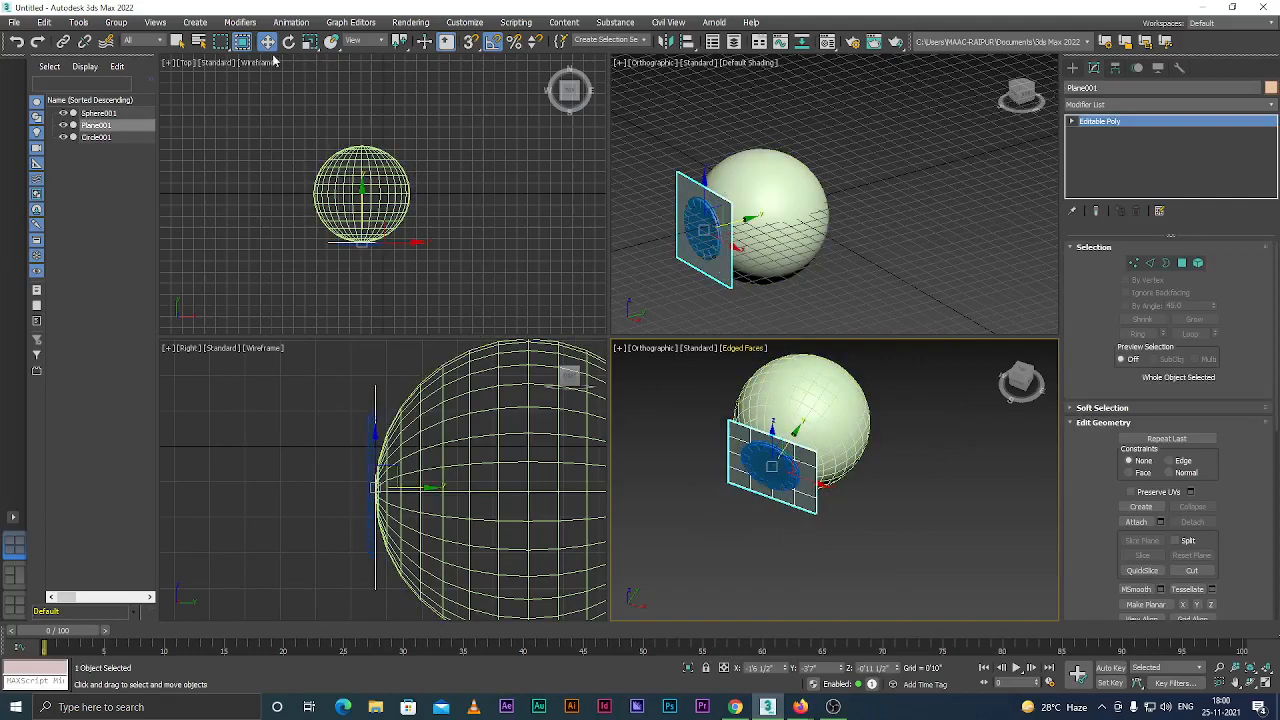
click(1265, 23)
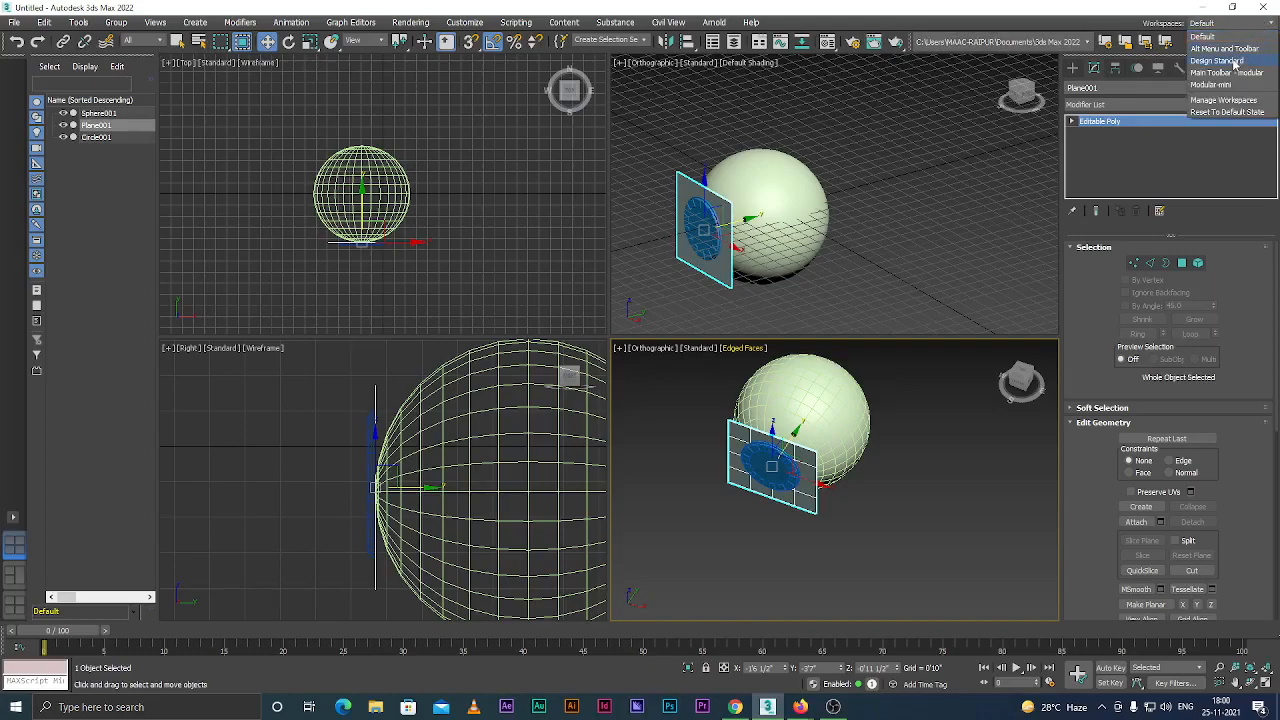
click(1235, 62)
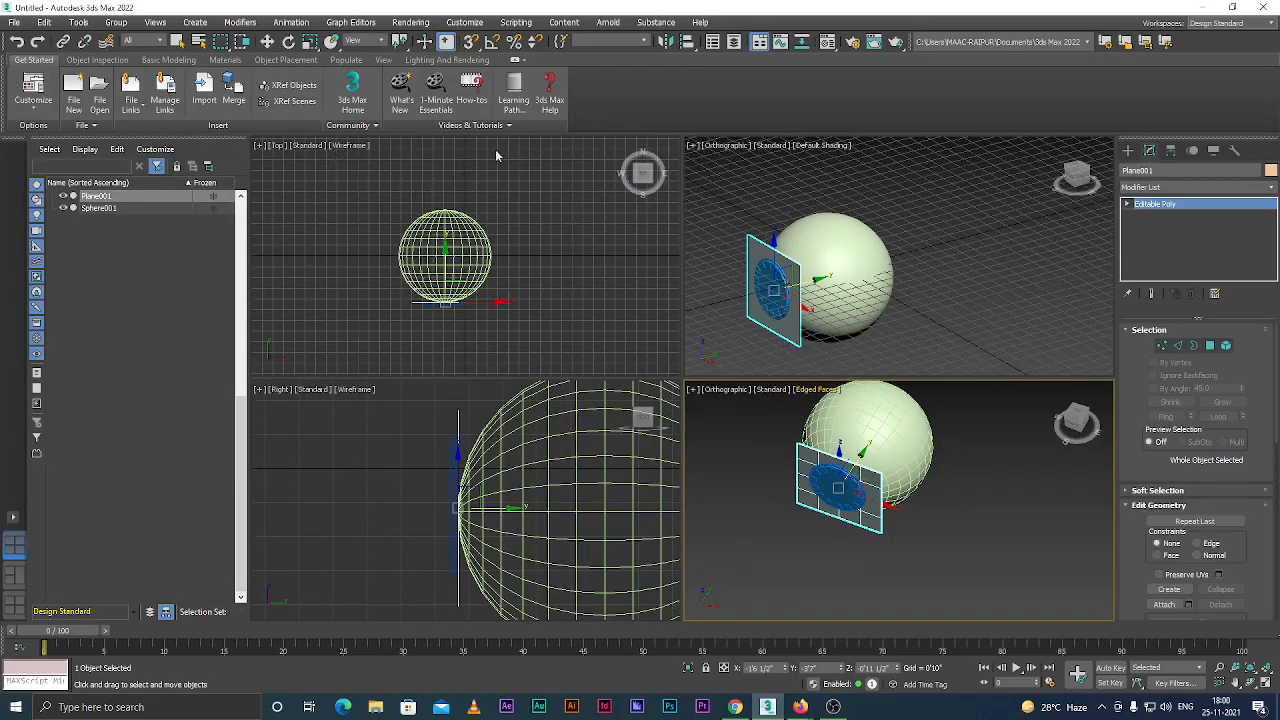
click(526, 61)
click(526, 62)
click(345, 61)
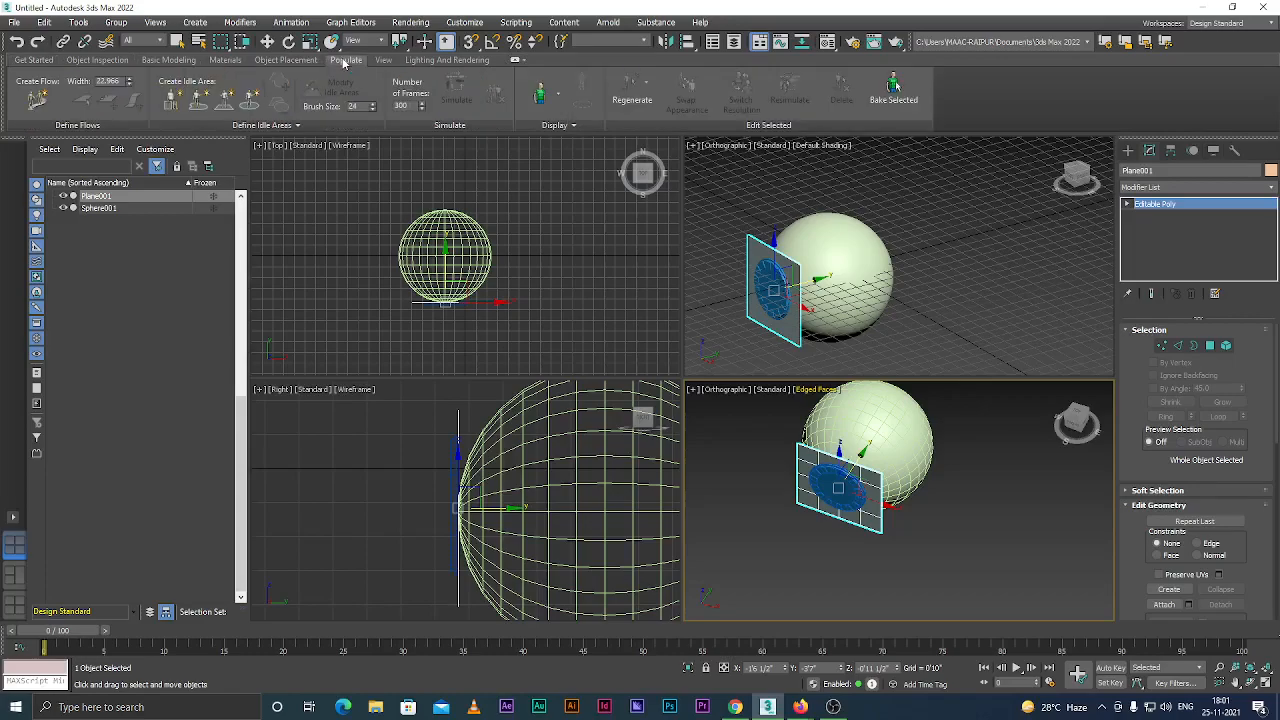
click(34, 60)
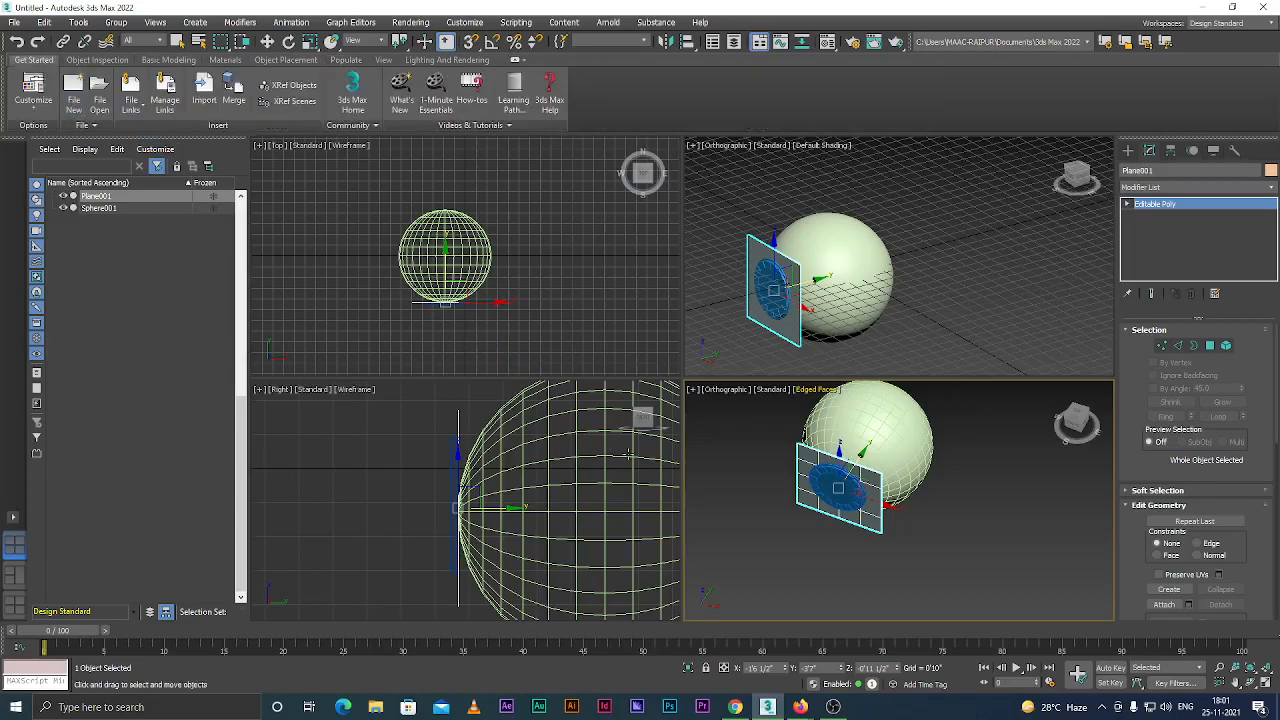
Select the sphere, clear the selection, and select the disc to inspect its Skin Wrap modifier.
scroll(722, 483, down, 3)
click(794, 503)
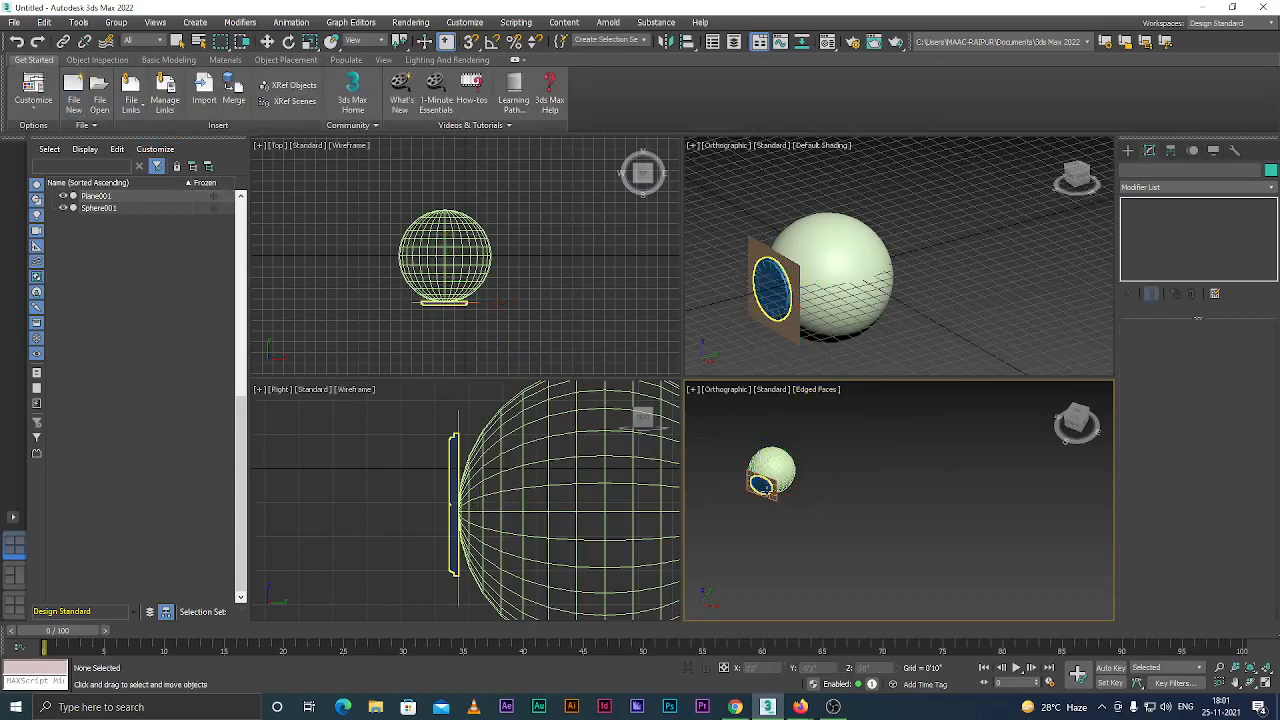
scroll(793, 437, up, 4)
click(800, 427)
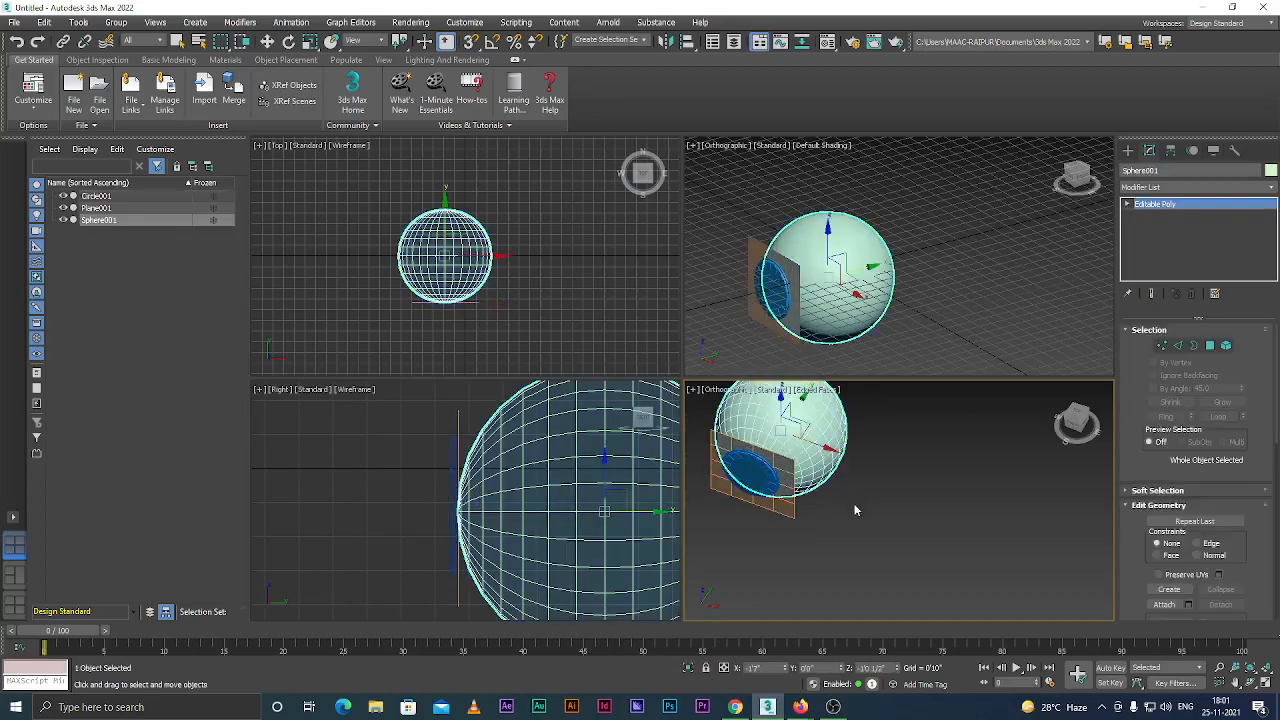
click(839, 508)
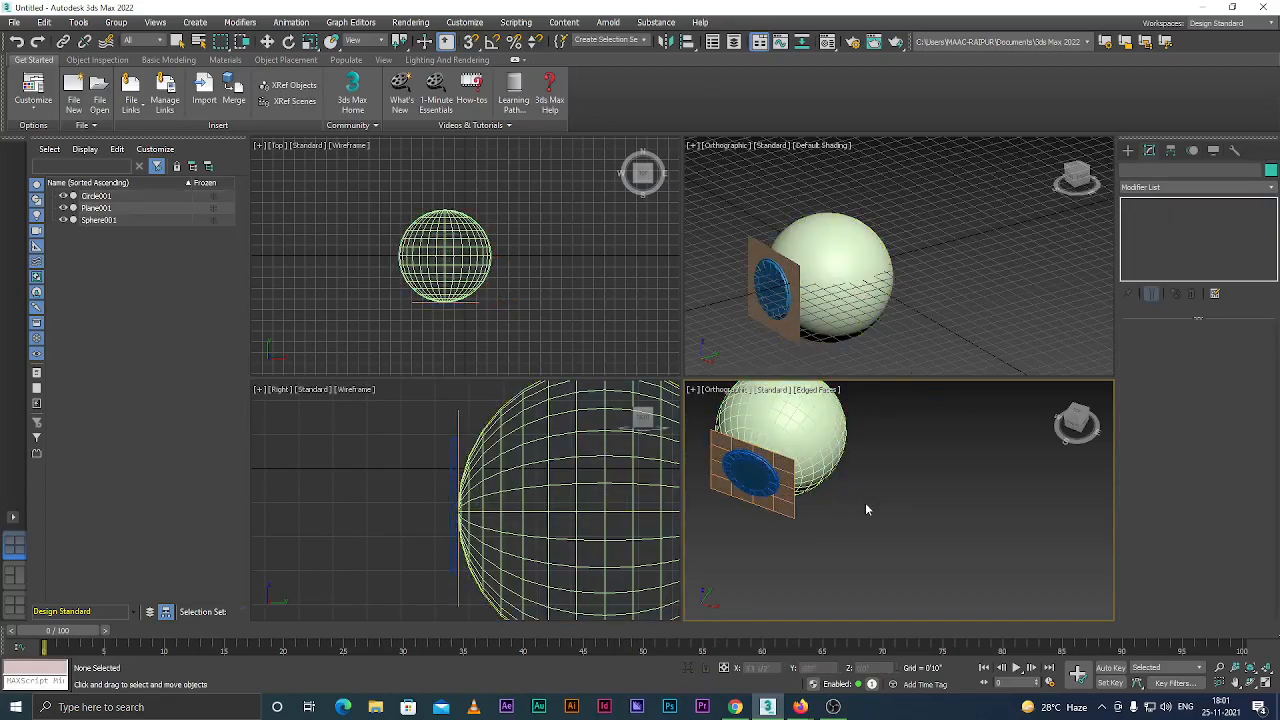
scroll(834, 500, down, 3)
scroll(792, 490, up, 3)
scroll(811, 467, up, 3)
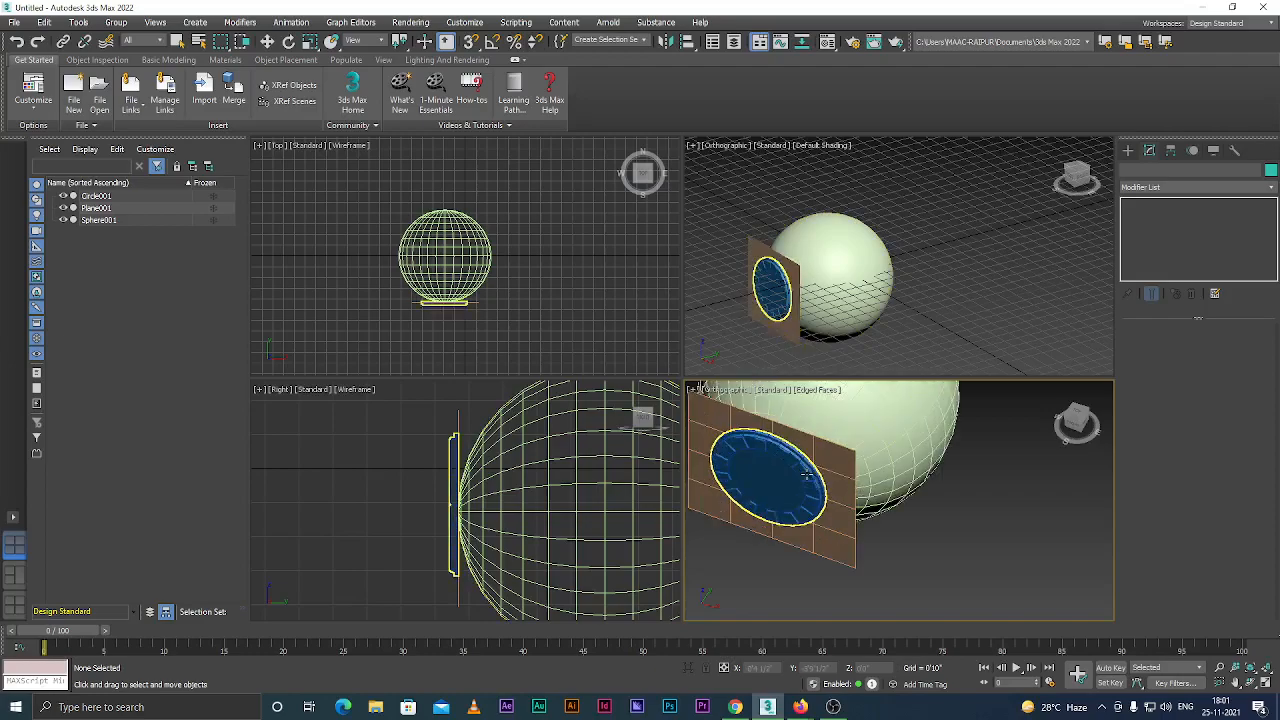
scroll(805, 464, down, 1)
click(803, 462)
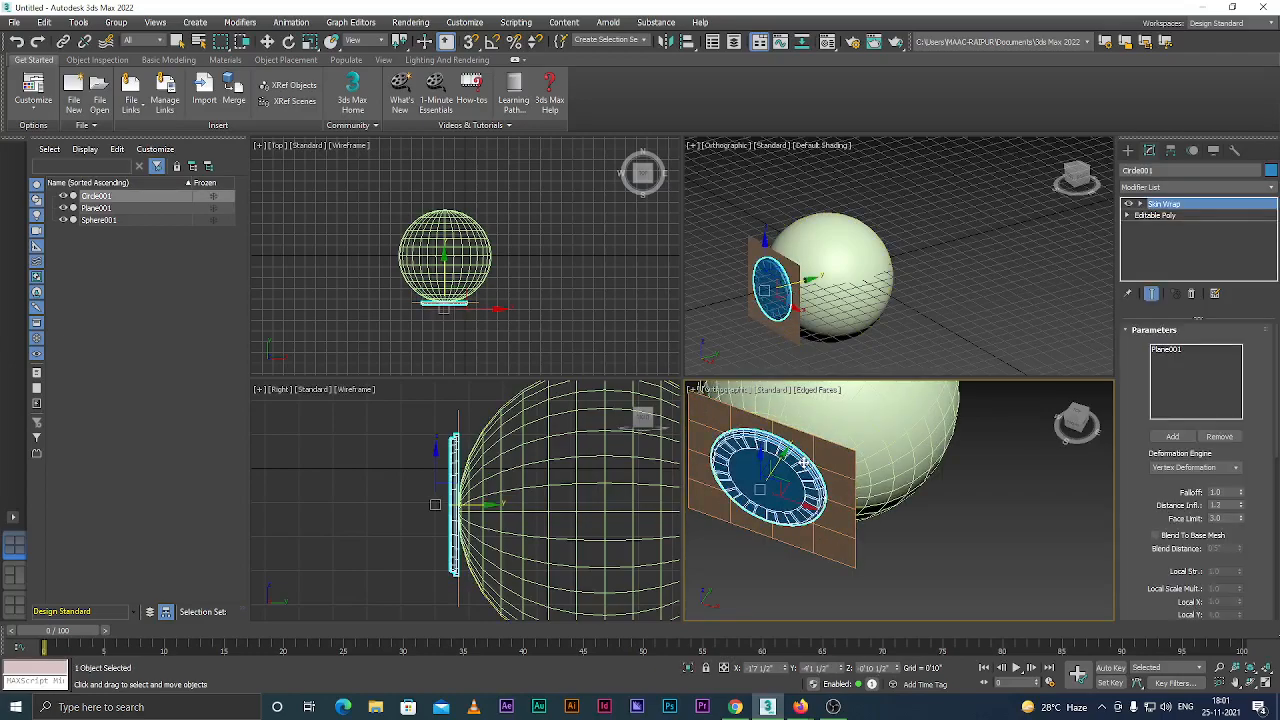
Switch the workspace to Main Toolbar - modular and search its modeling, materials, object placement and rendering tools for a conform tool.
click(1268, 23)
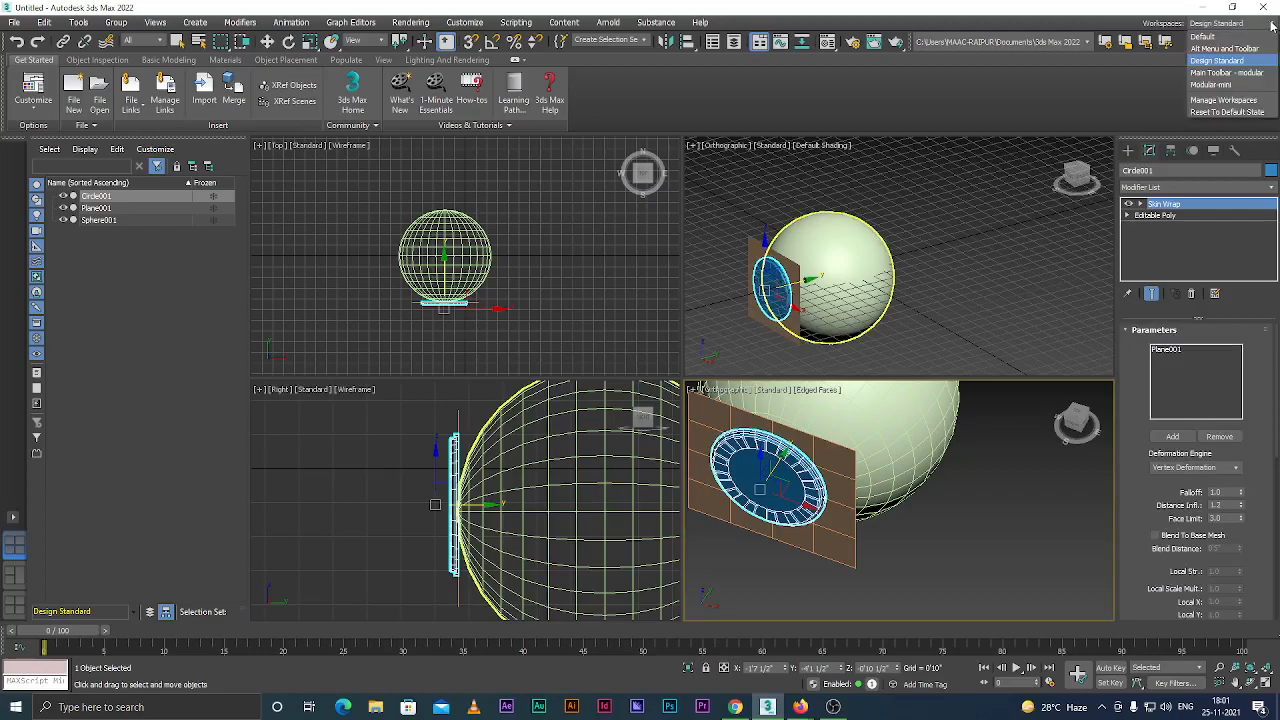
click(1229, 76)
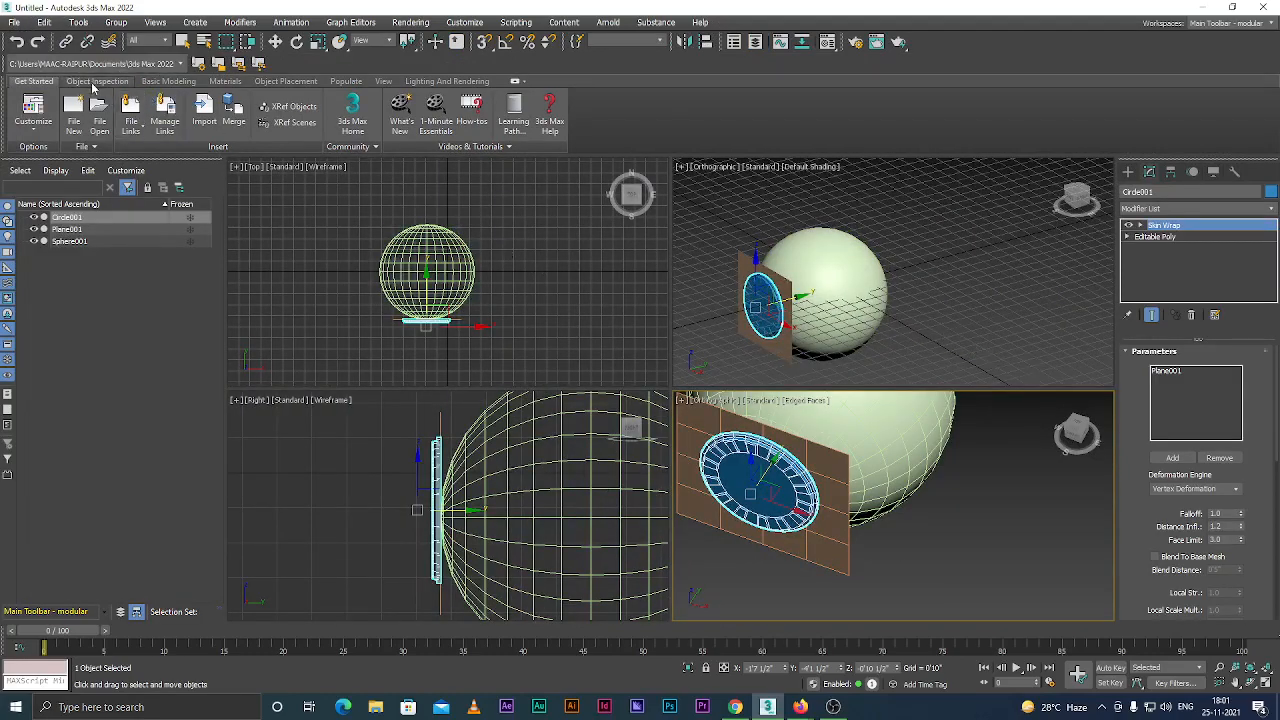
click(167, 81)
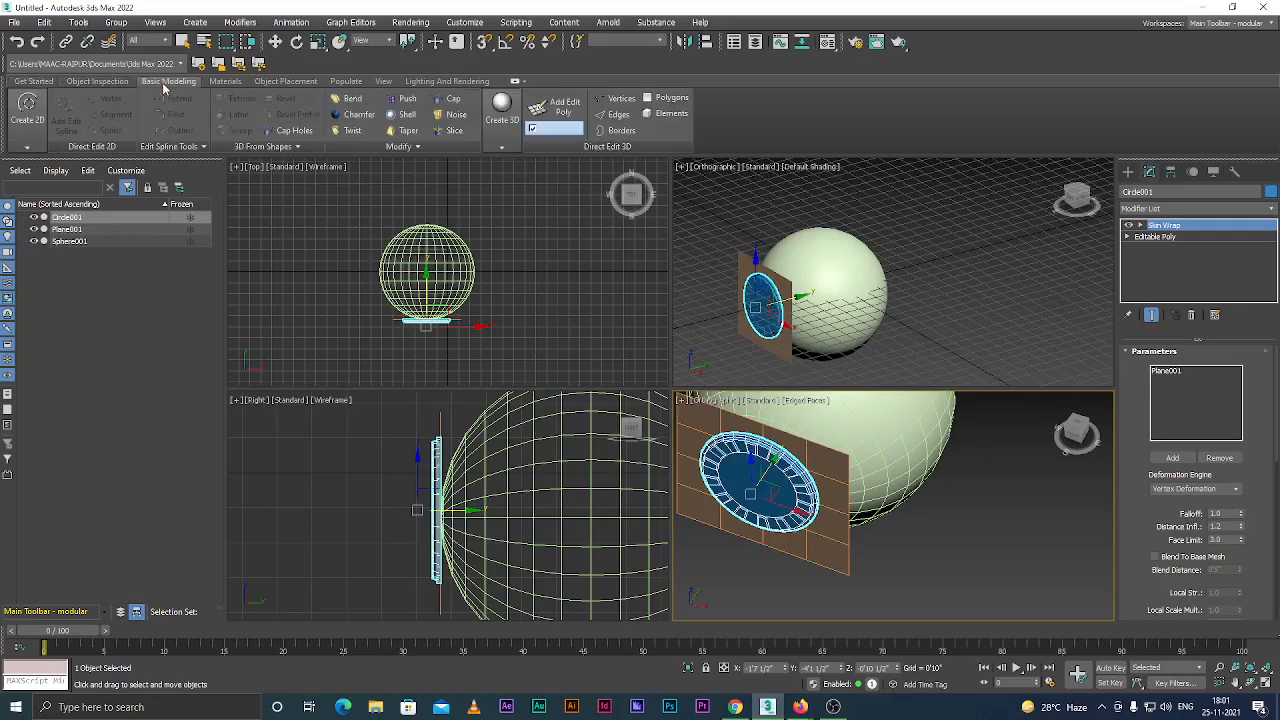
click(230, 83)
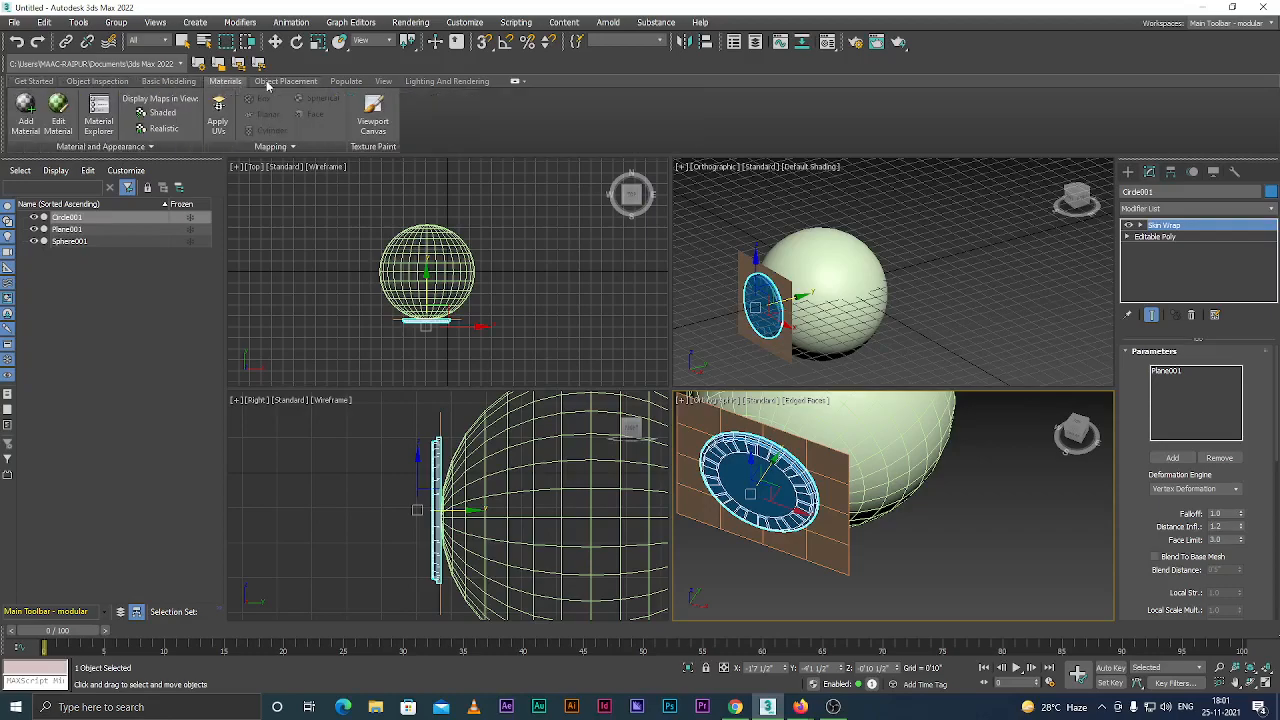
click(183, 86)
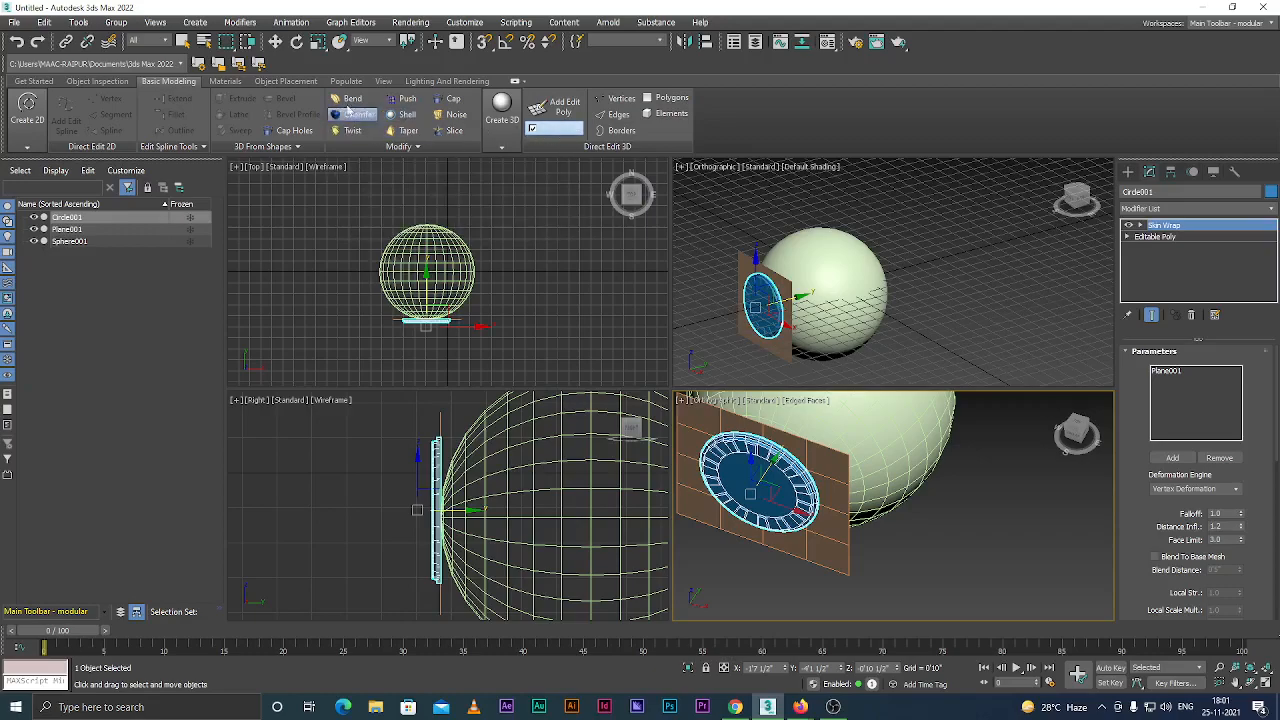
click(230, 82)
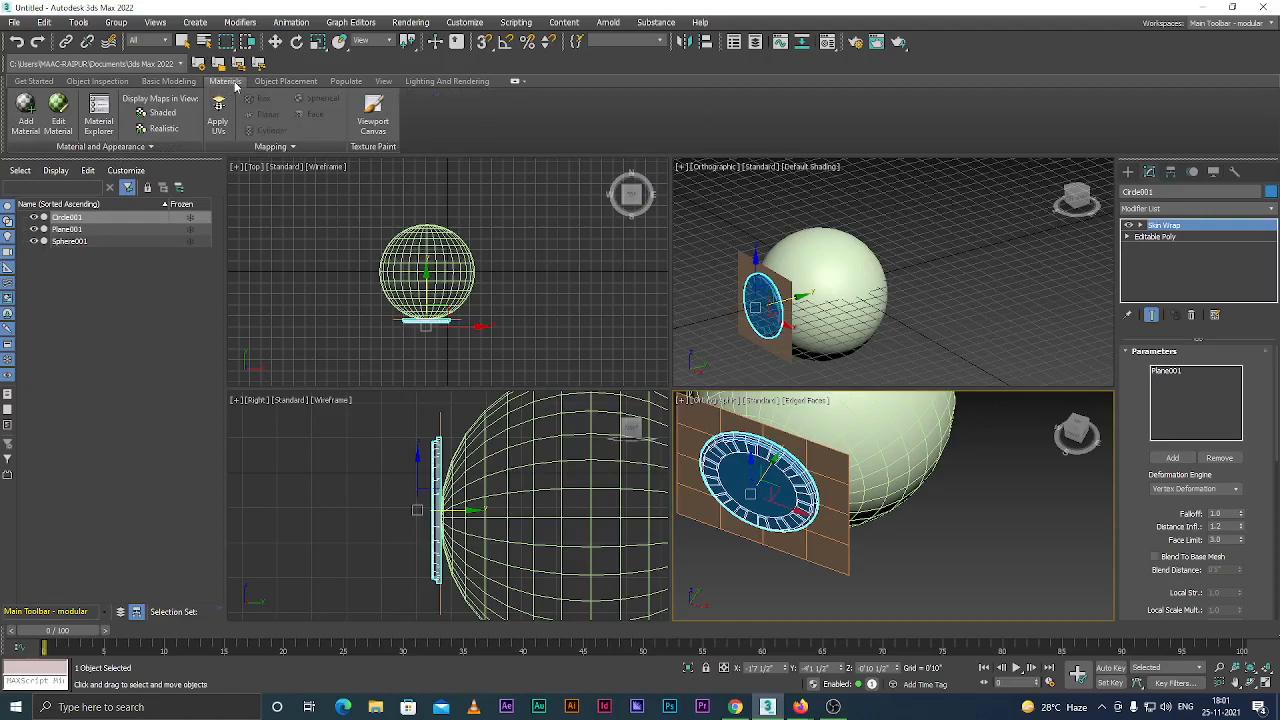
click(282, 82)
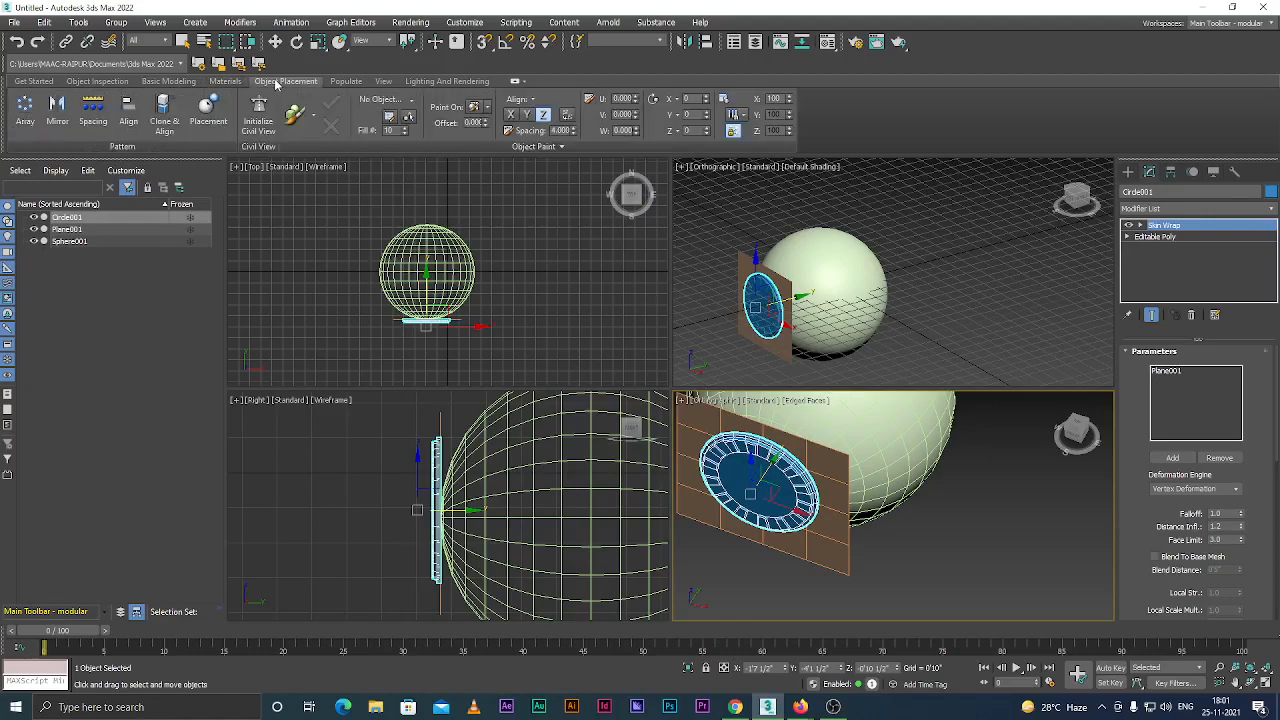
click(346, 82)
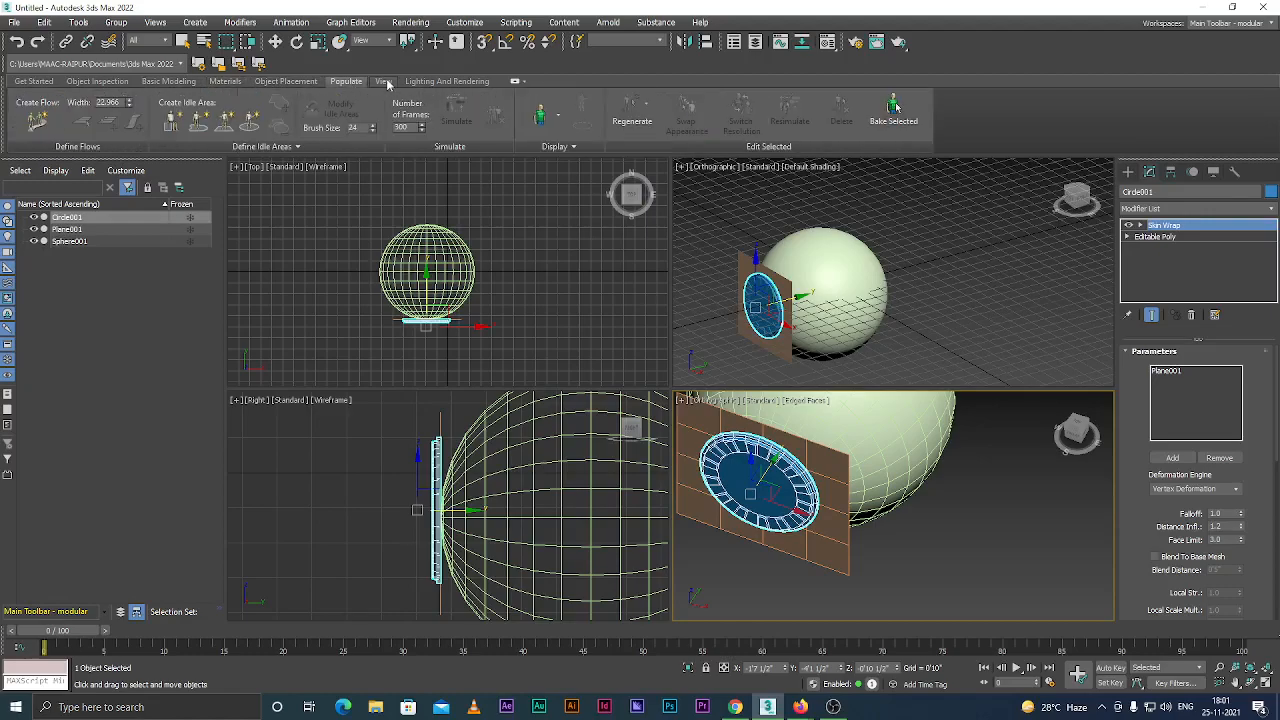
click(383, 82)
click(426, 82)
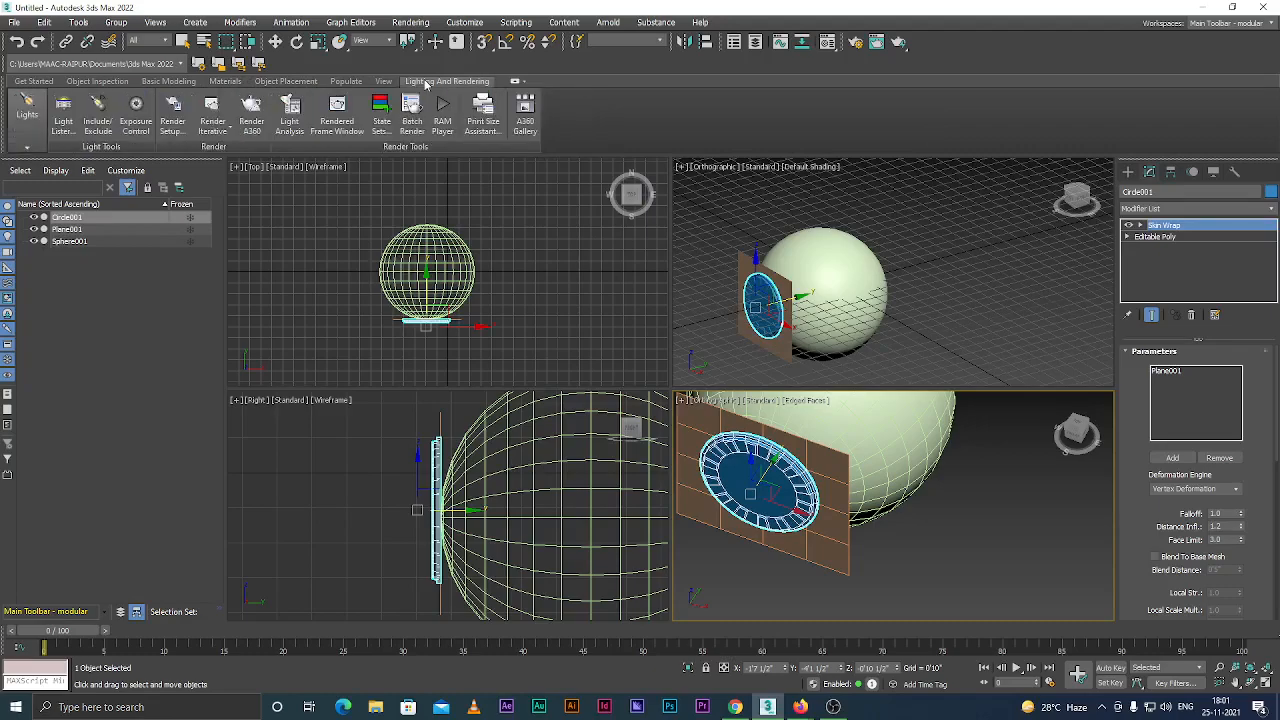
click(515, 81)
mouse_move(108, 104)
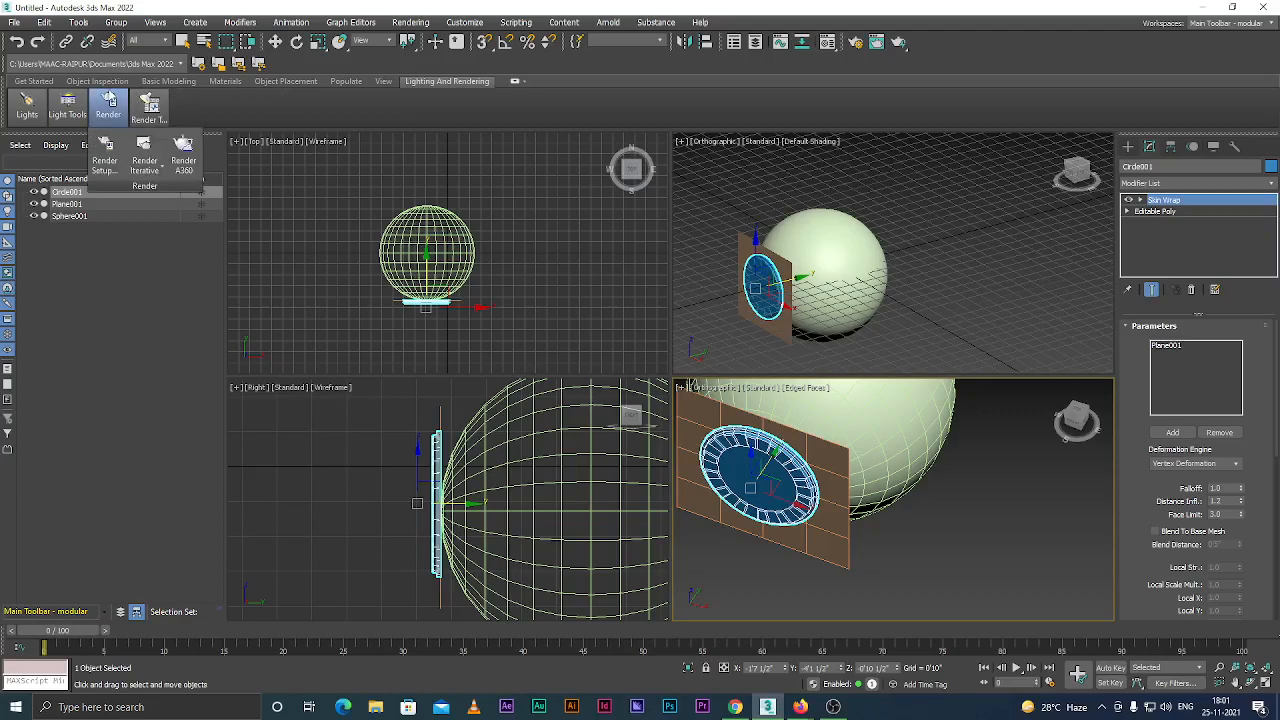
click(97, 81)
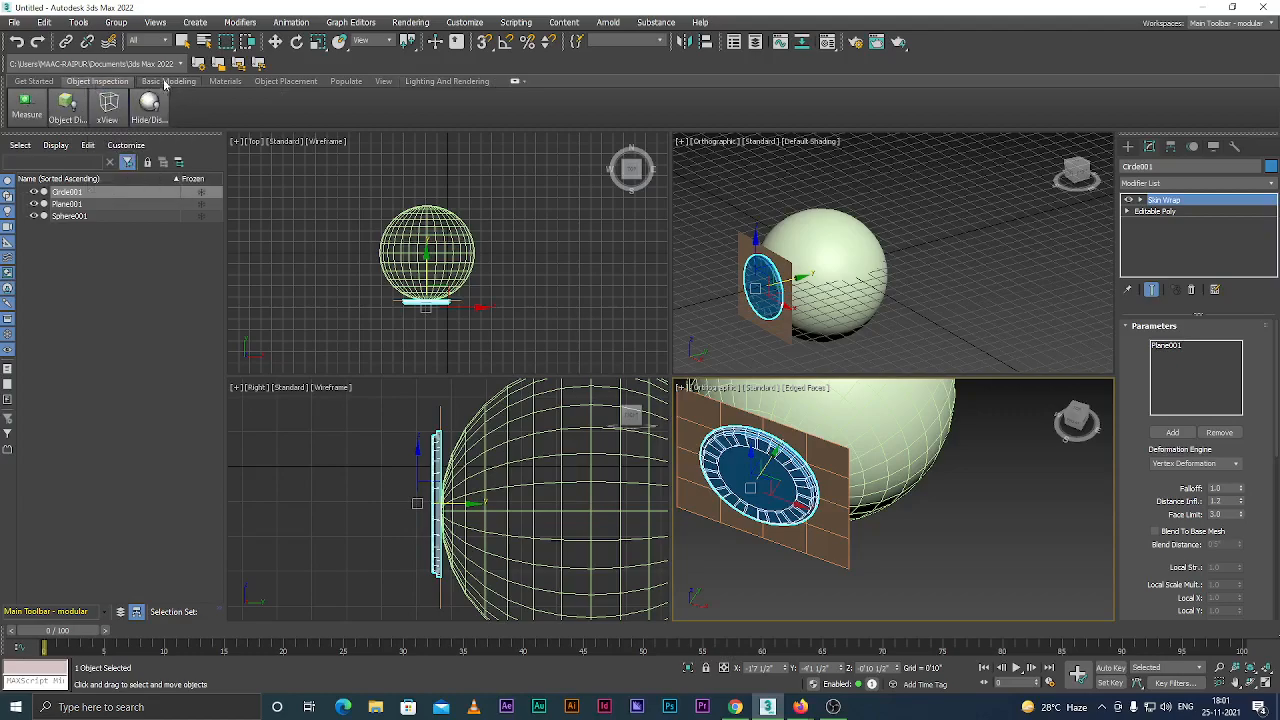
Clear the selection, select the plane, and check the inspection and getting-started tools for a conform option.
scroll(783, 498, down, 6)
click(863, 526)
scroll(804, 505, up, 3)
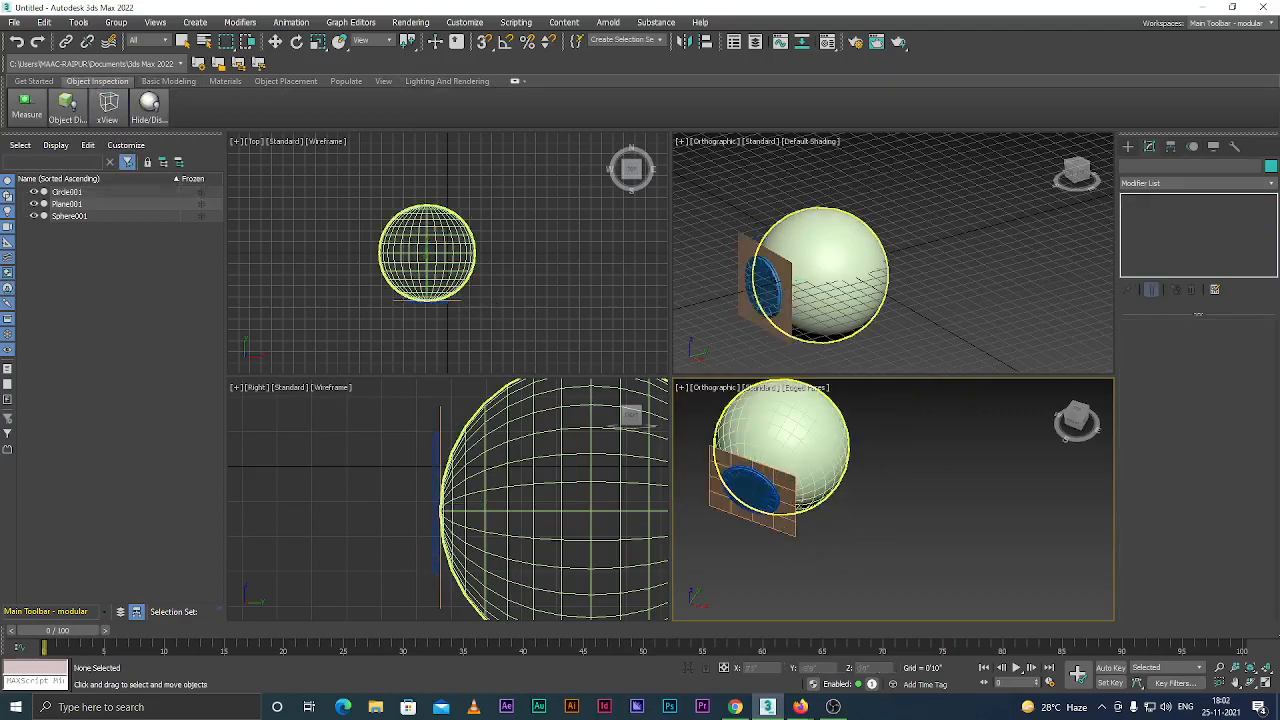
scroll(800, 505, up, 2)
click(778, 476)
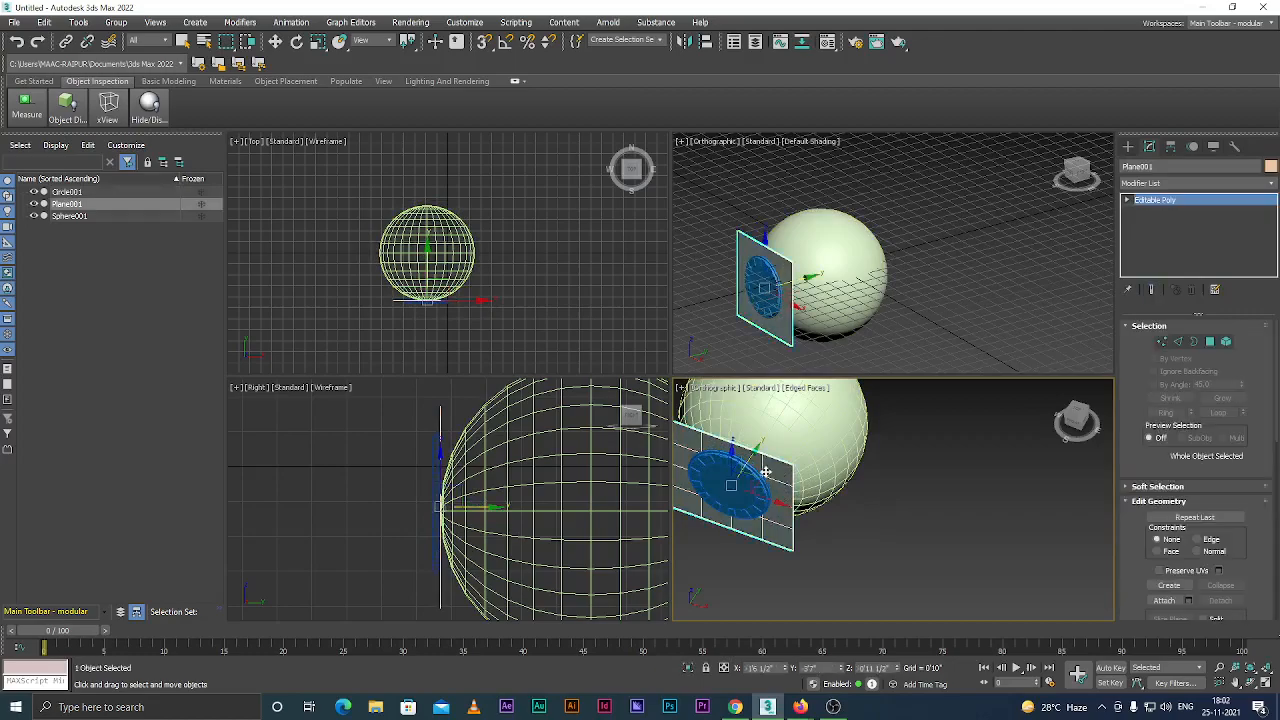
click(108, 105)
click(34, 81)
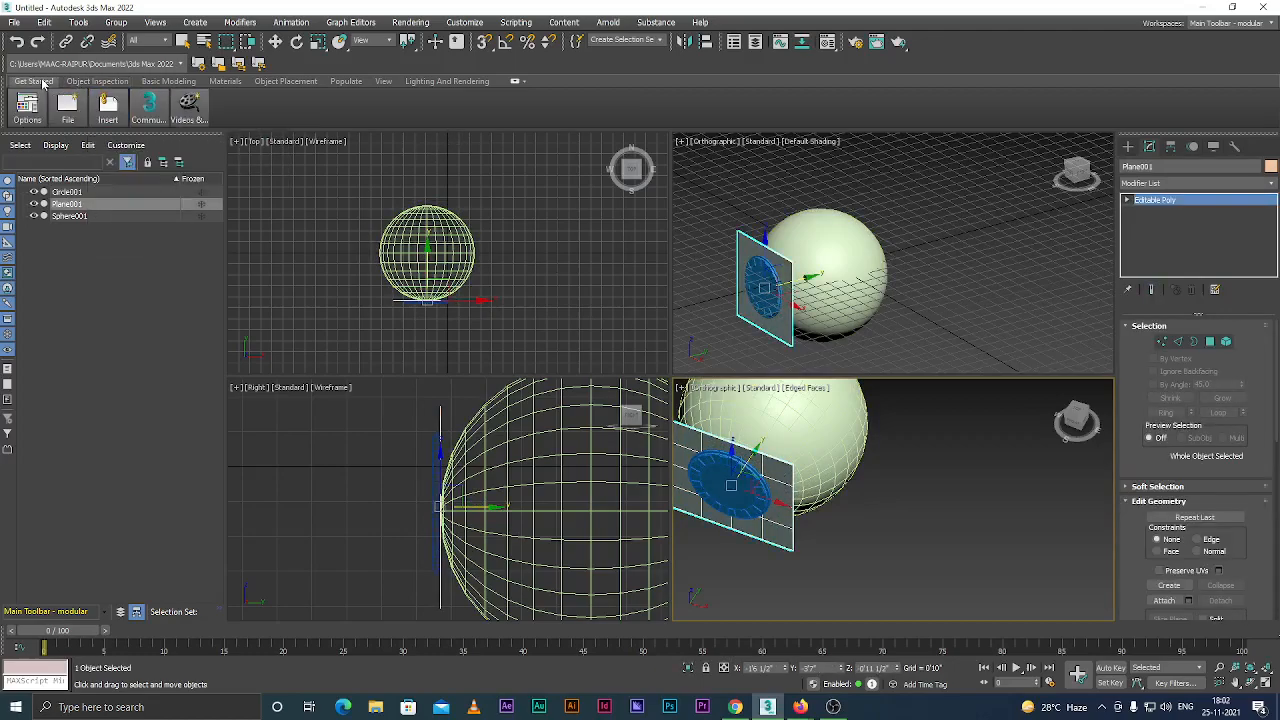
Open and close the workspace manager, and switch the workspace back to Design Standard.
click(1269, 22)
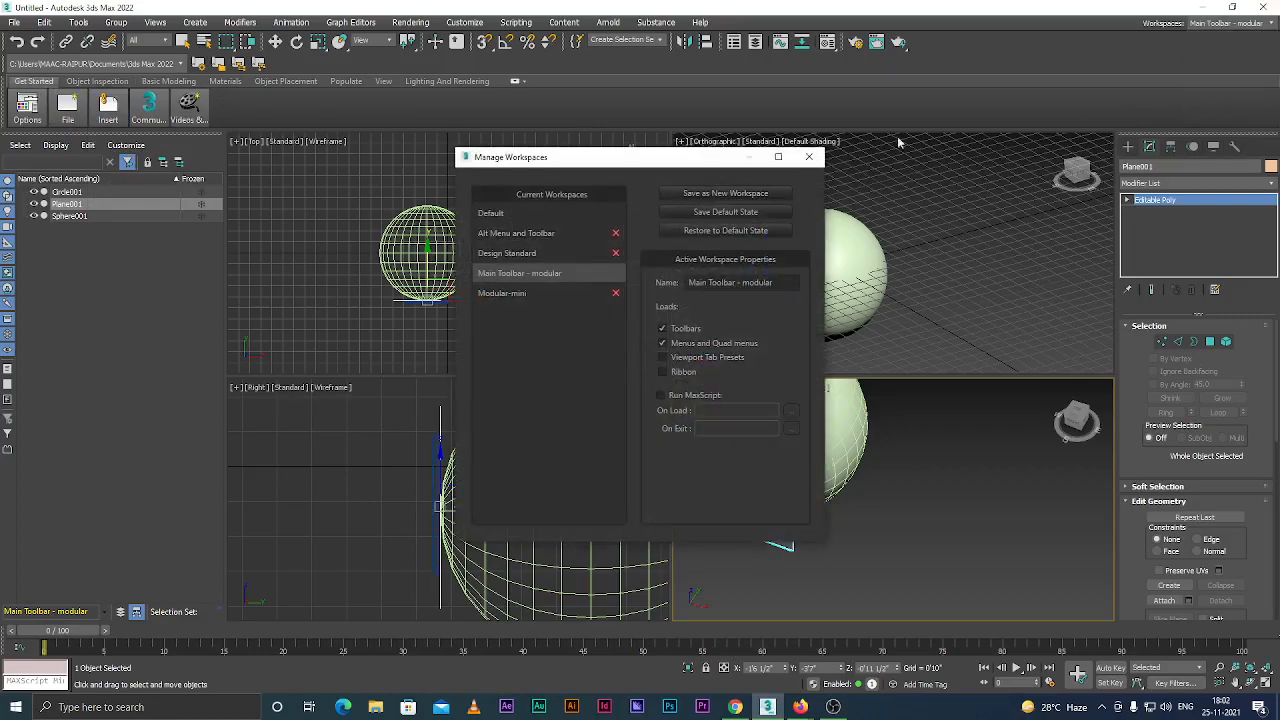
click(808, 157)
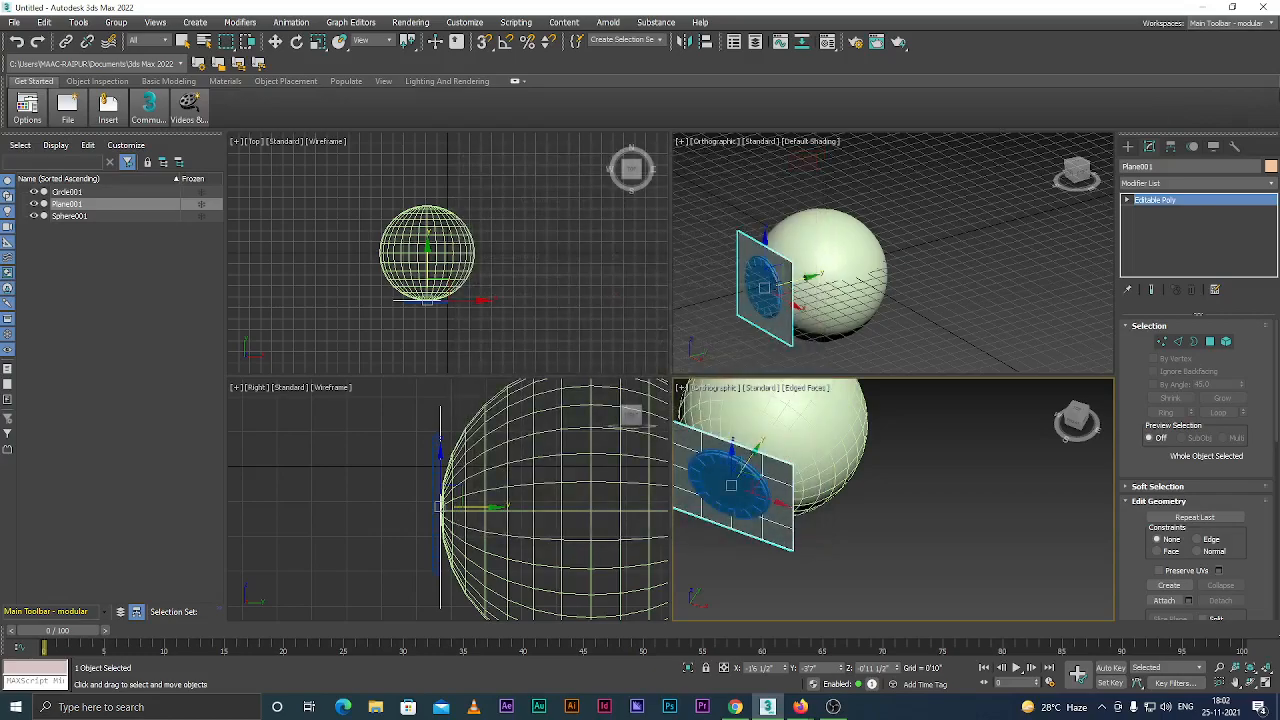
click(1268, 24)
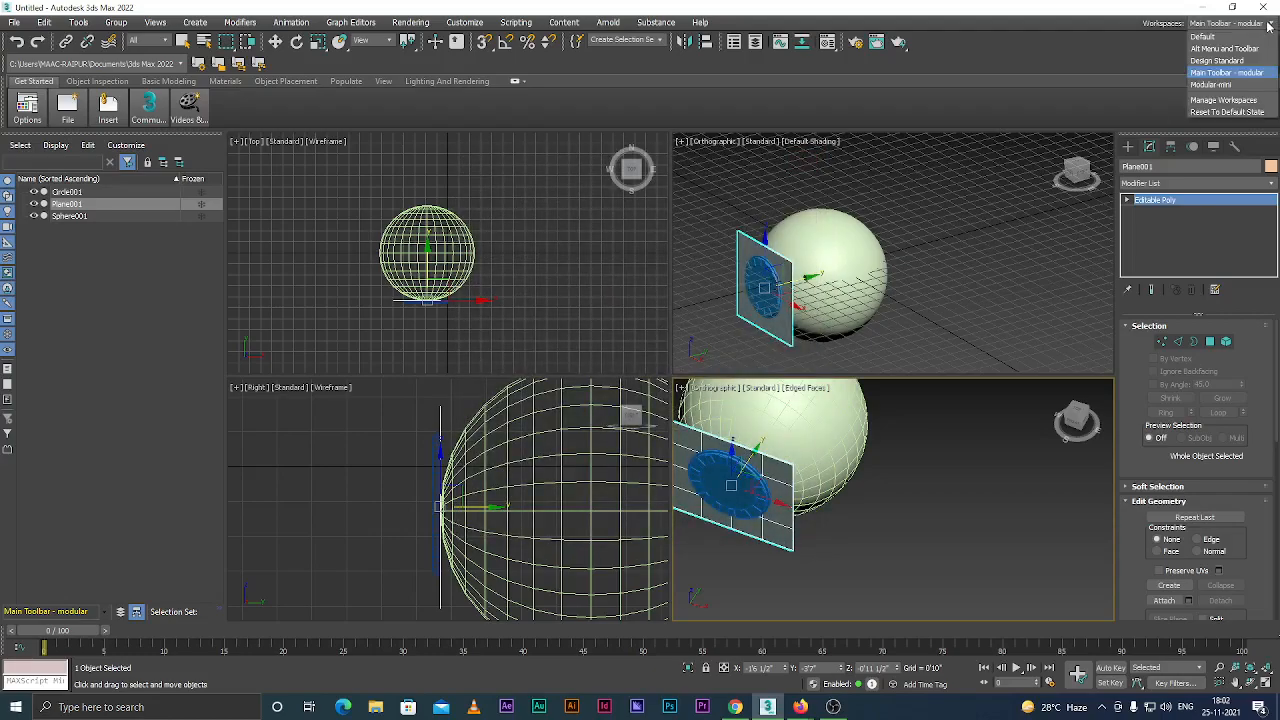
click(1214, 72)
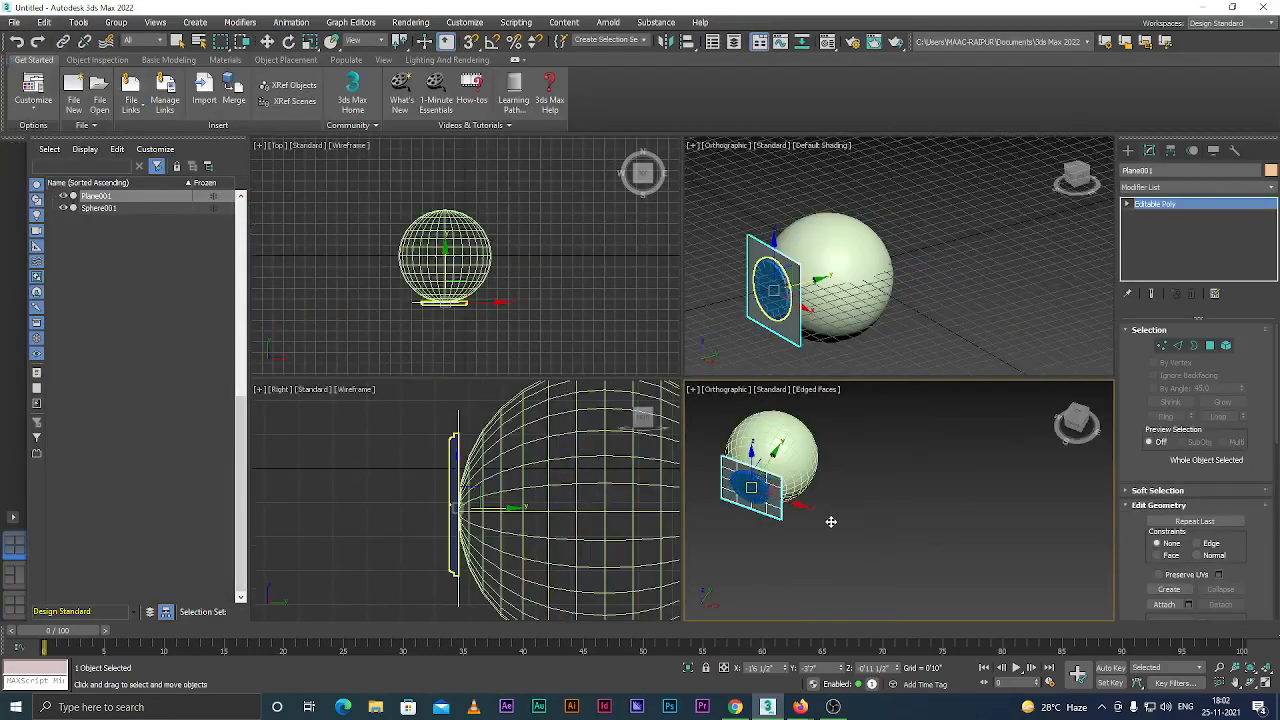
Reselect the plane and look through its available modifiers from Face Extrude onward, closing the list without applying any.
scroll(843, 518, down, 2)
click(822, 535)
scroll(824, 505, up, 4)
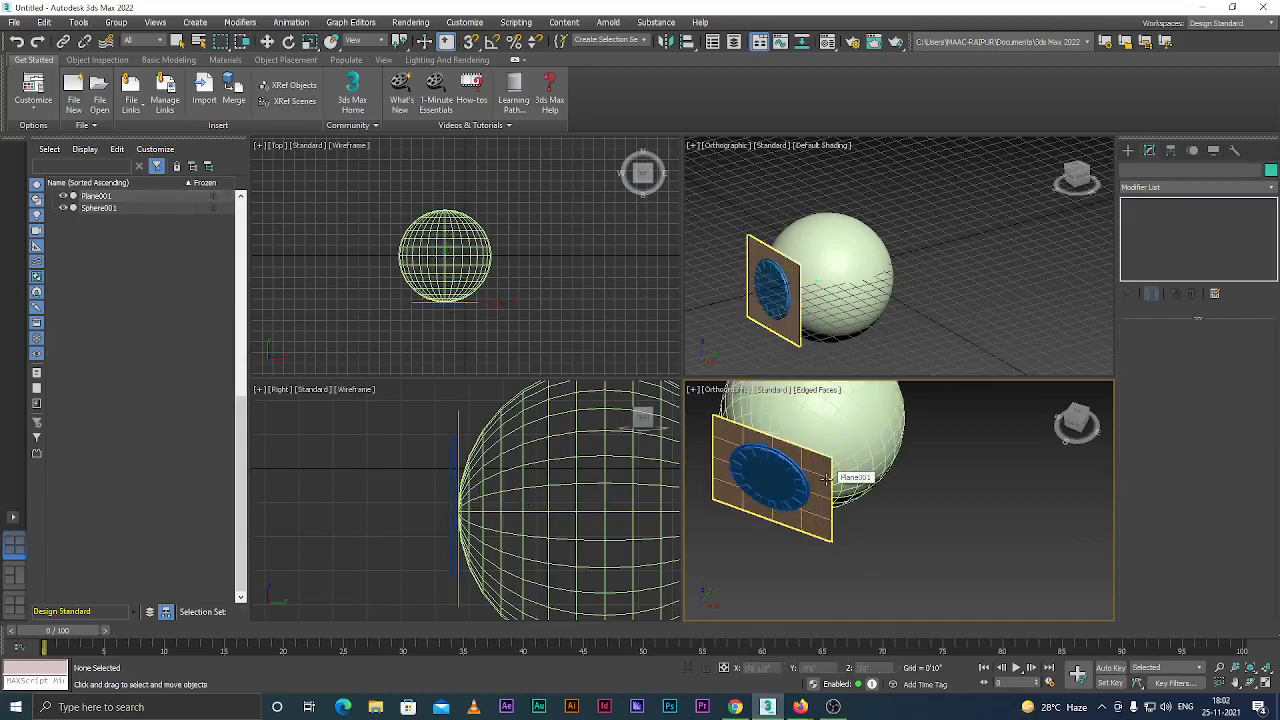
scroll(822, 479, down, 3)
scroll(815, 479, up, 4)
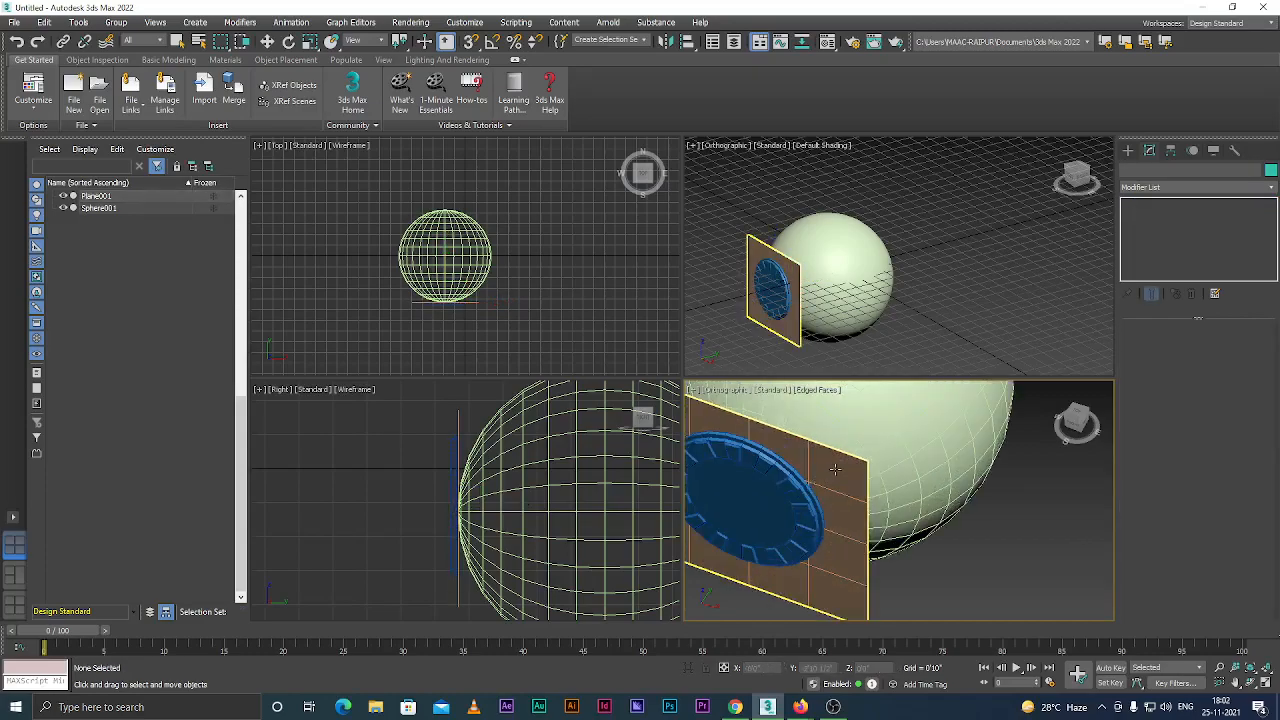
click(801, 509)
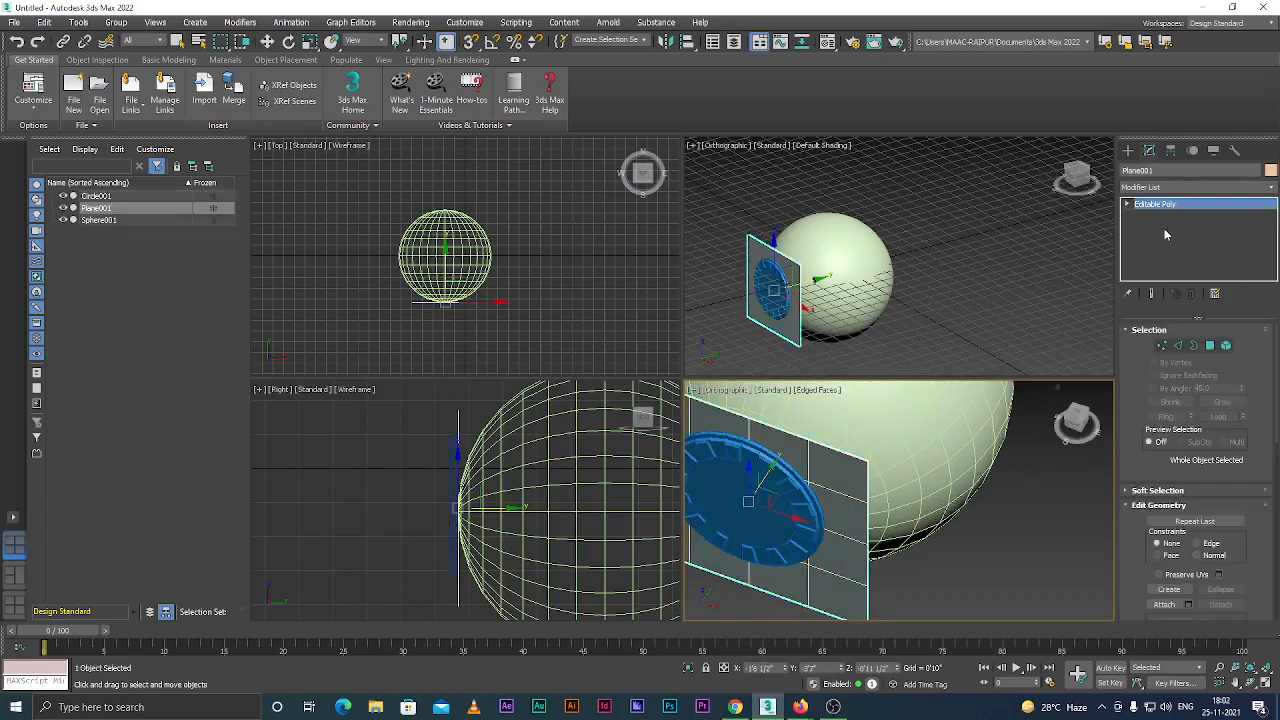
click(1174, 188)
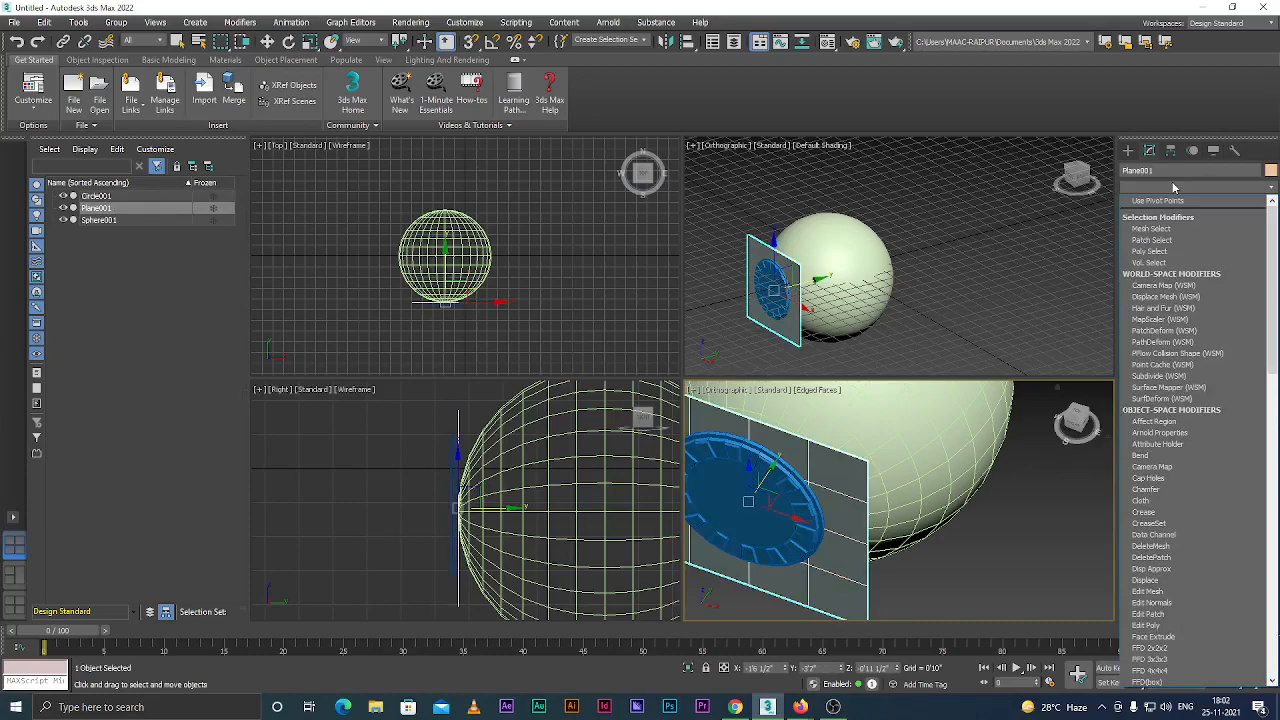
key(f)
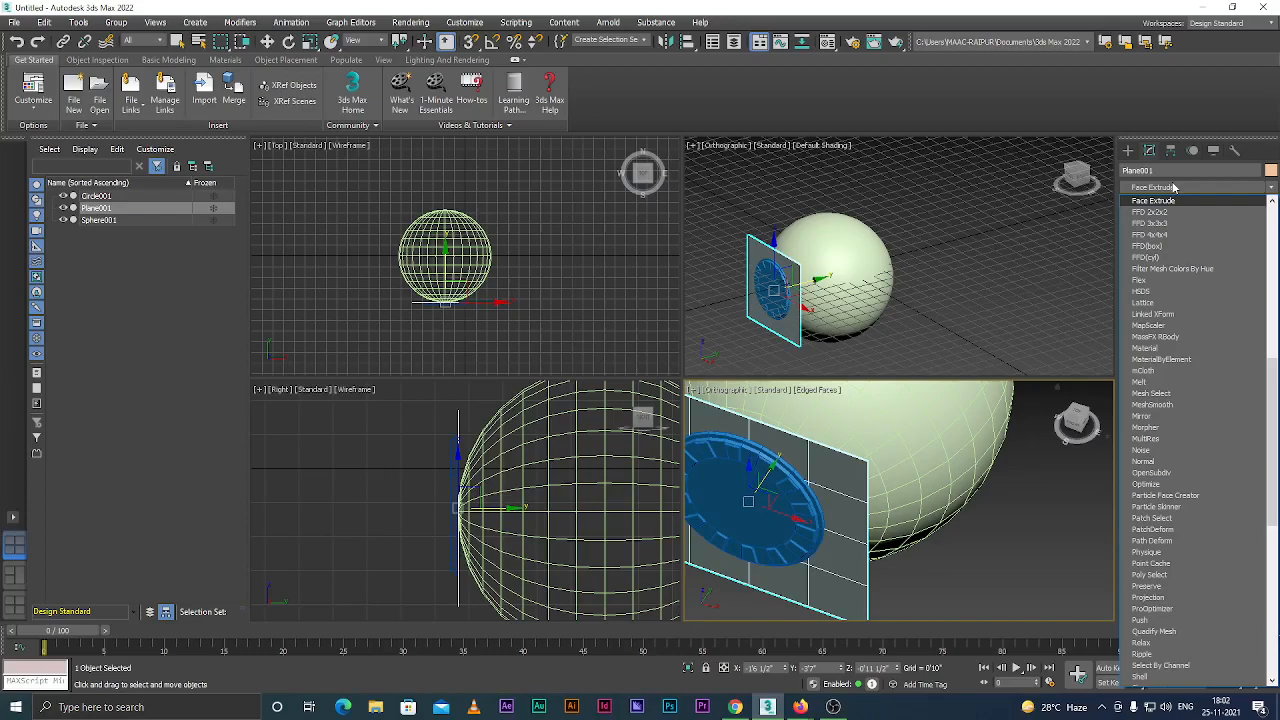
click(1002, 534)
Select the beveled disc and look through its available modifiers for a conform option, closing the list without applying any.
scroll(853, 503, down, 2)
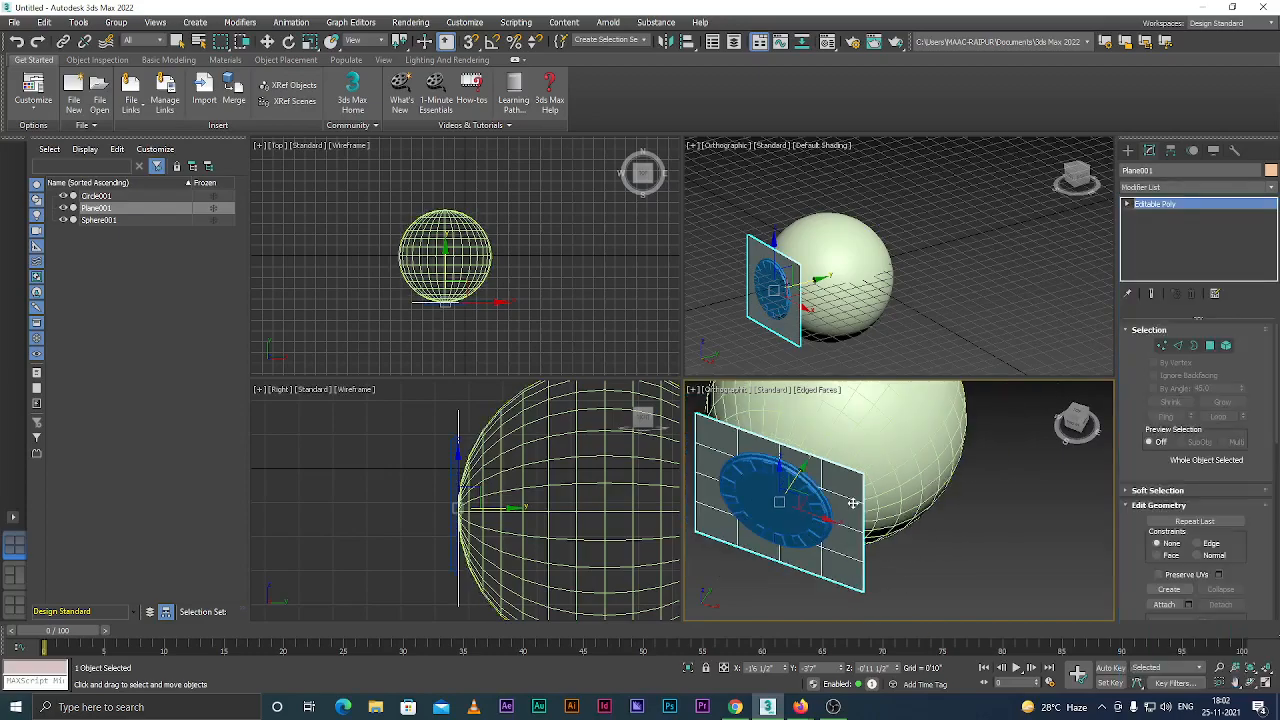
scroll(853, 503, down, 3)
scroll(820, 480, up, 4)
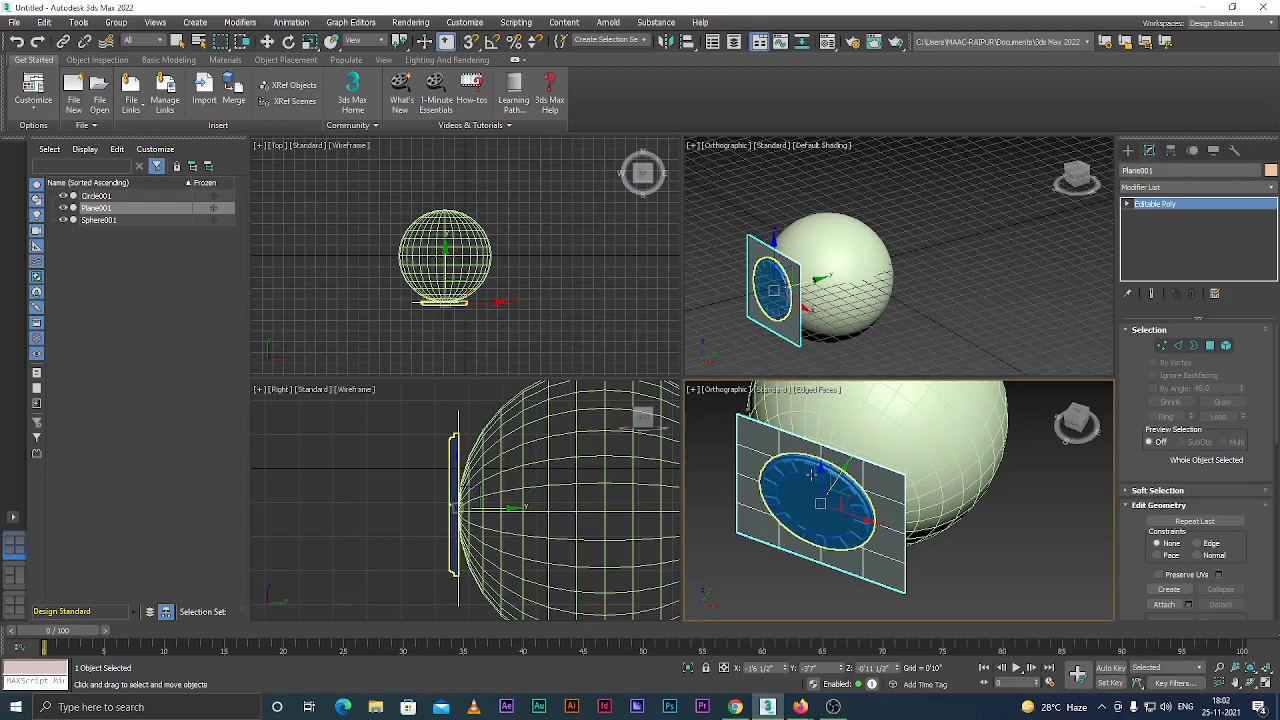
click(812, 473)
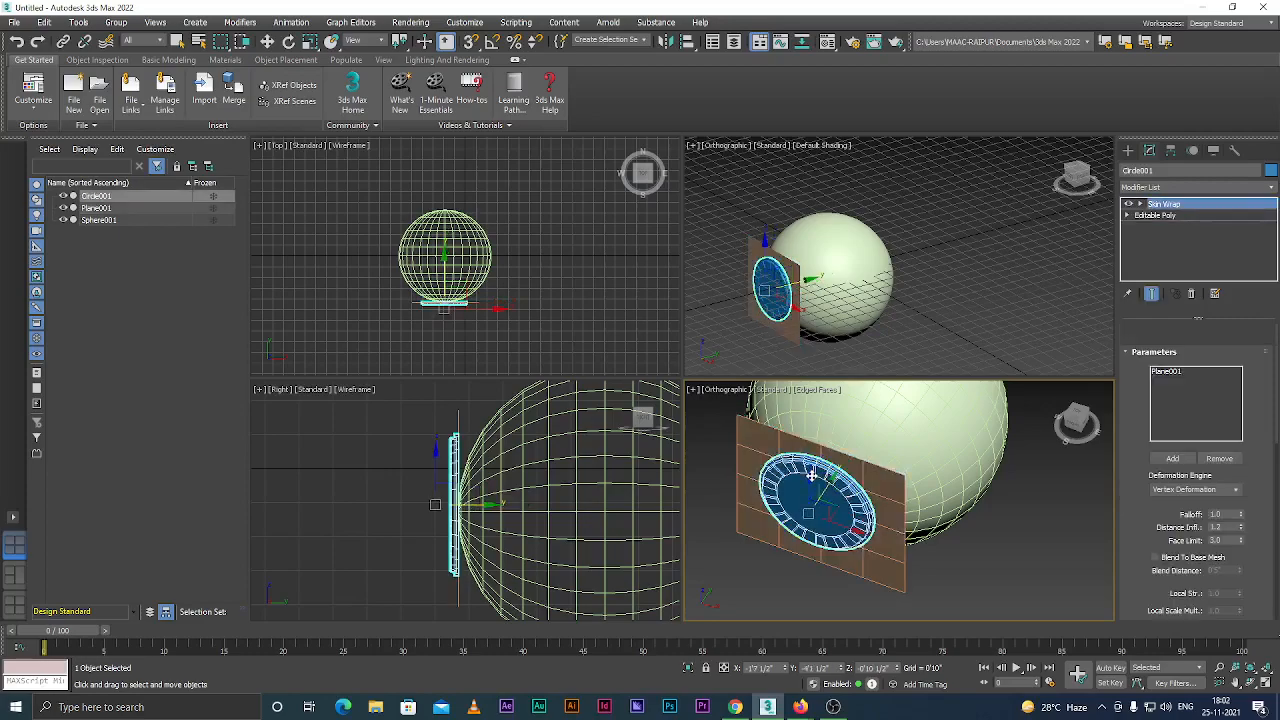
click(1175, 189)
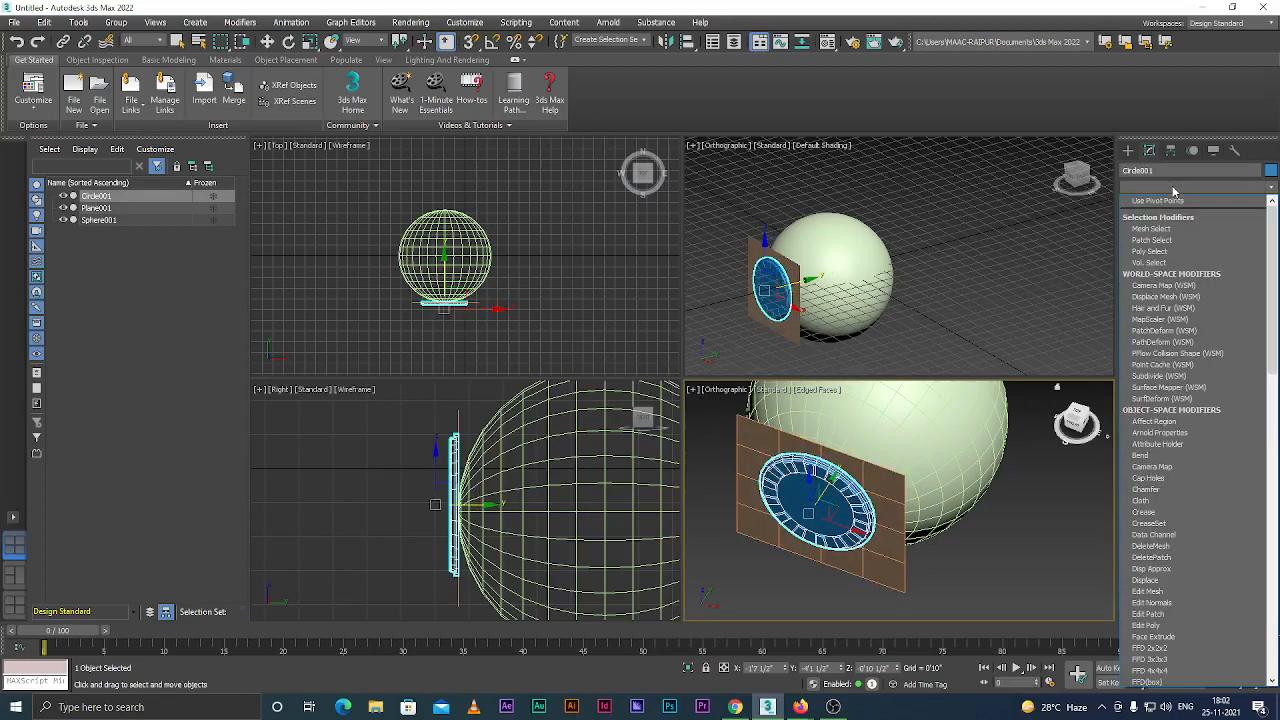
text(f)
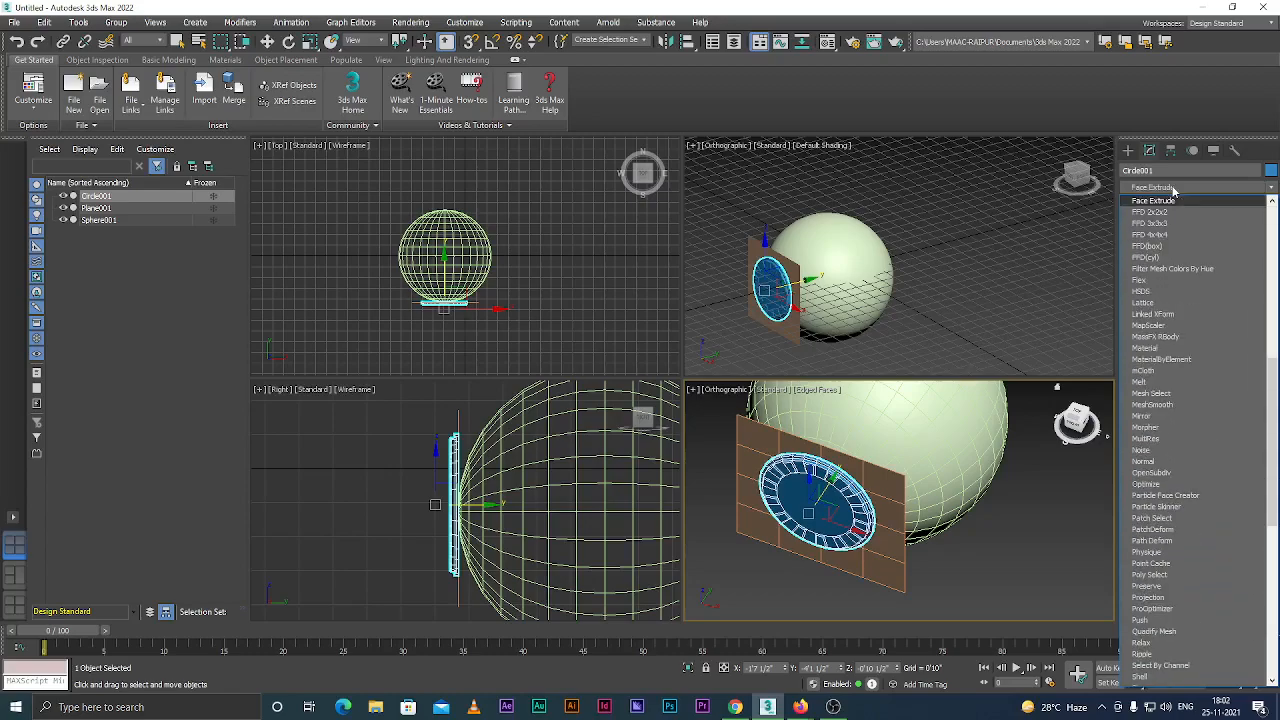
click(1022, 523)
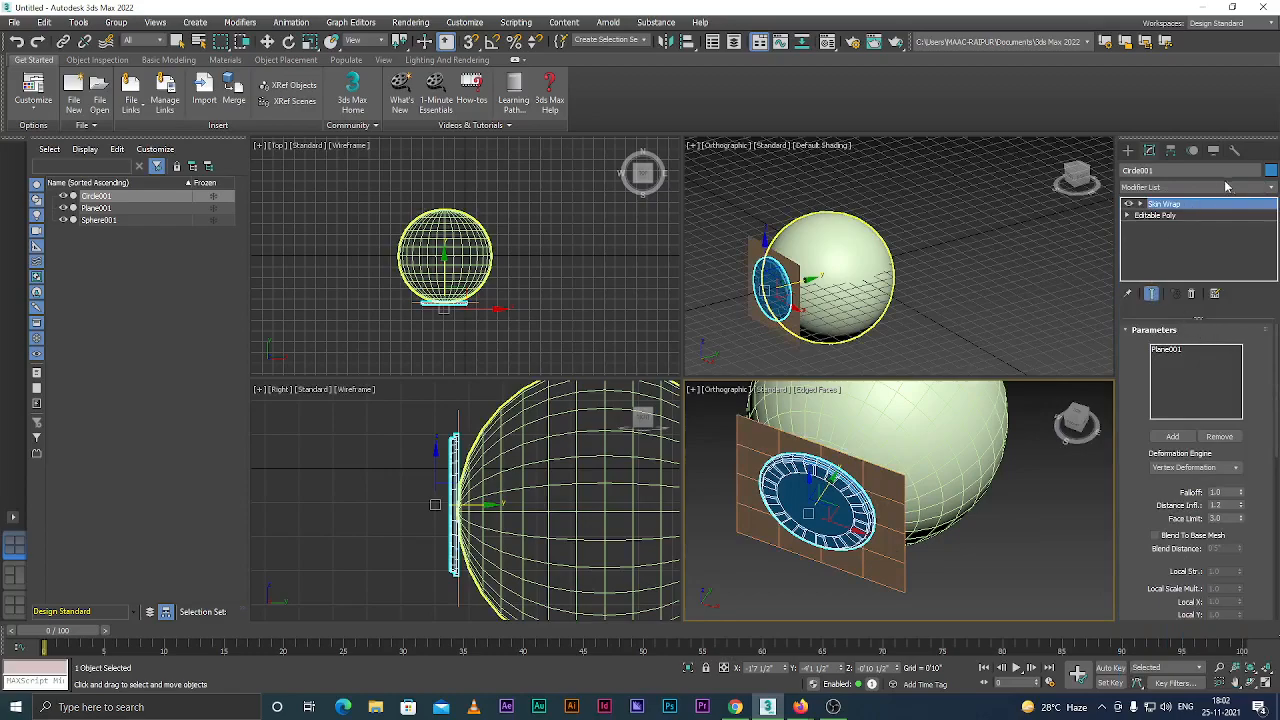
click(1184, 187)
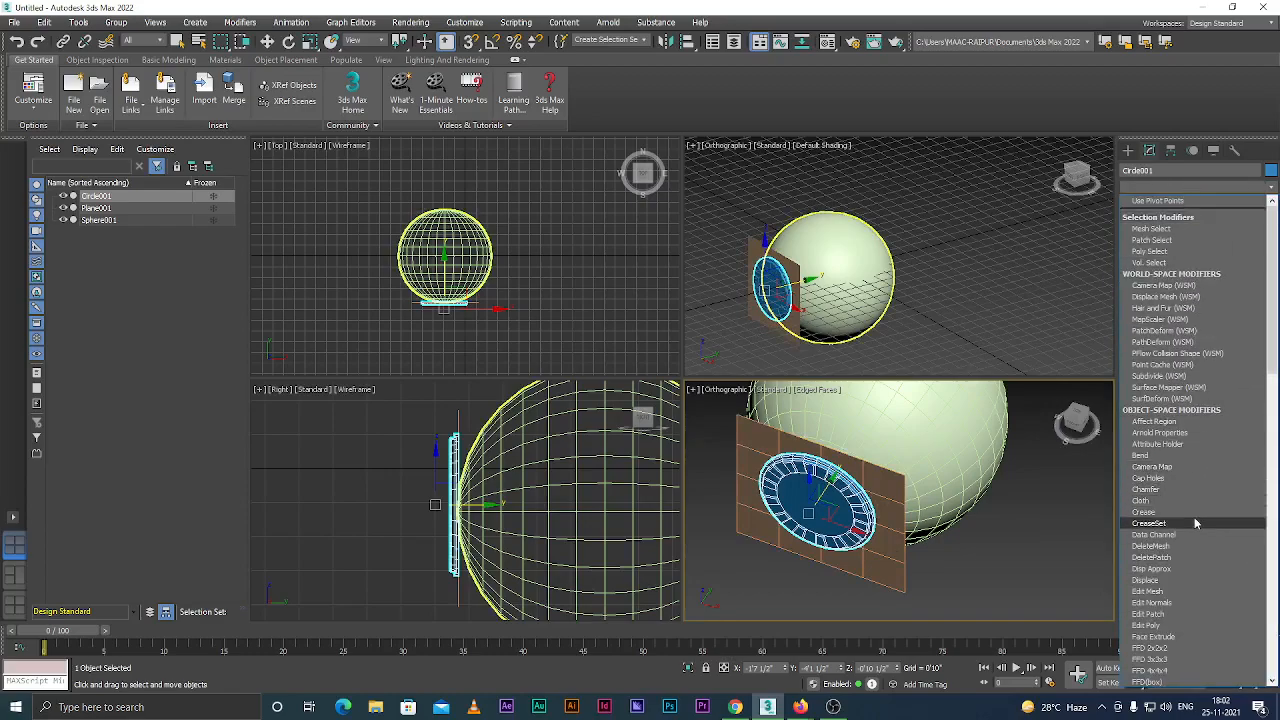
scroll(1188, 620, down, 2)
scroll(1188, 631, down, 3)
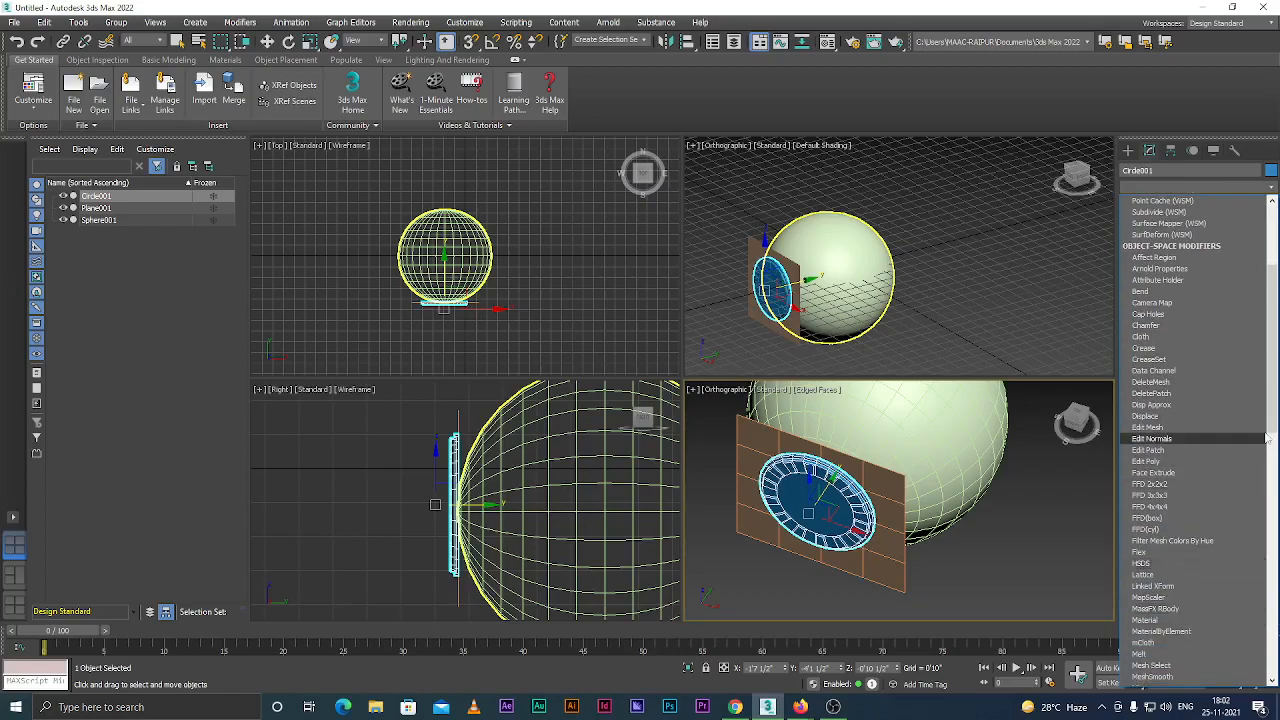
click(1271, 189)
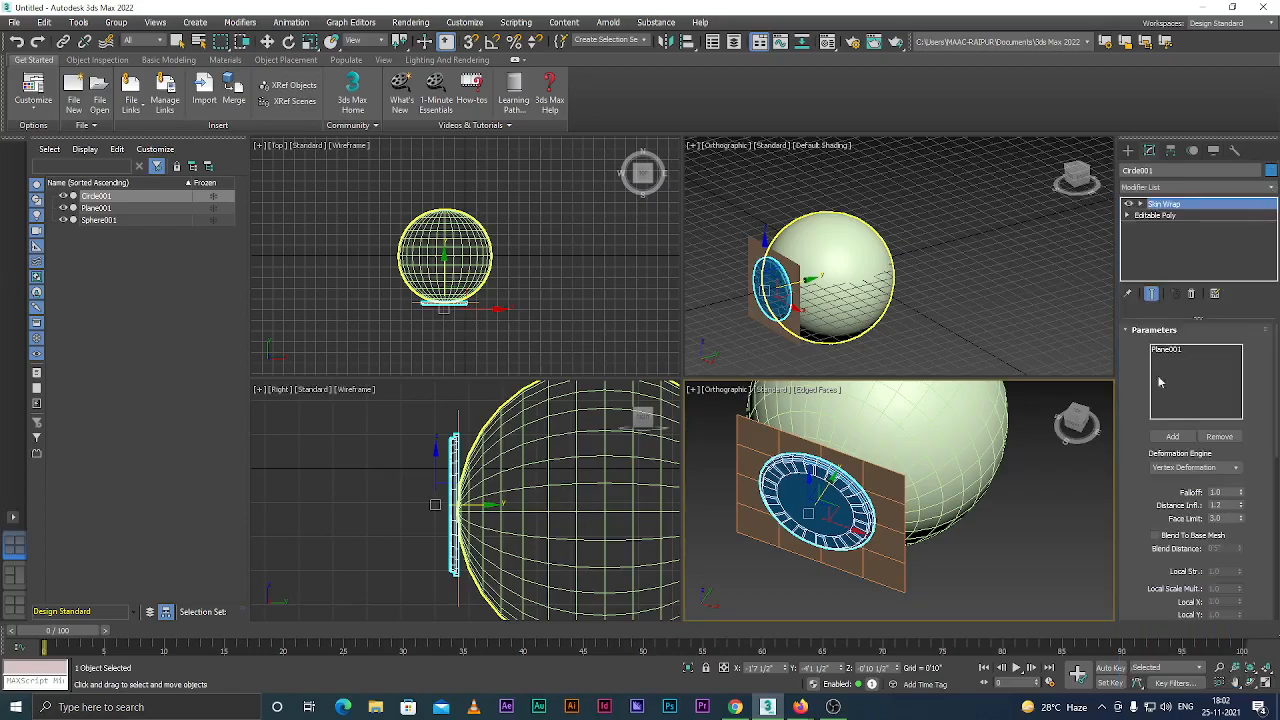
Select the plane and check the rendering, graph editor, animation, modifier, view and tool commands for a conform option.
click(963, 563)
scroll(820, 491, up, 2)
click(926, 466)
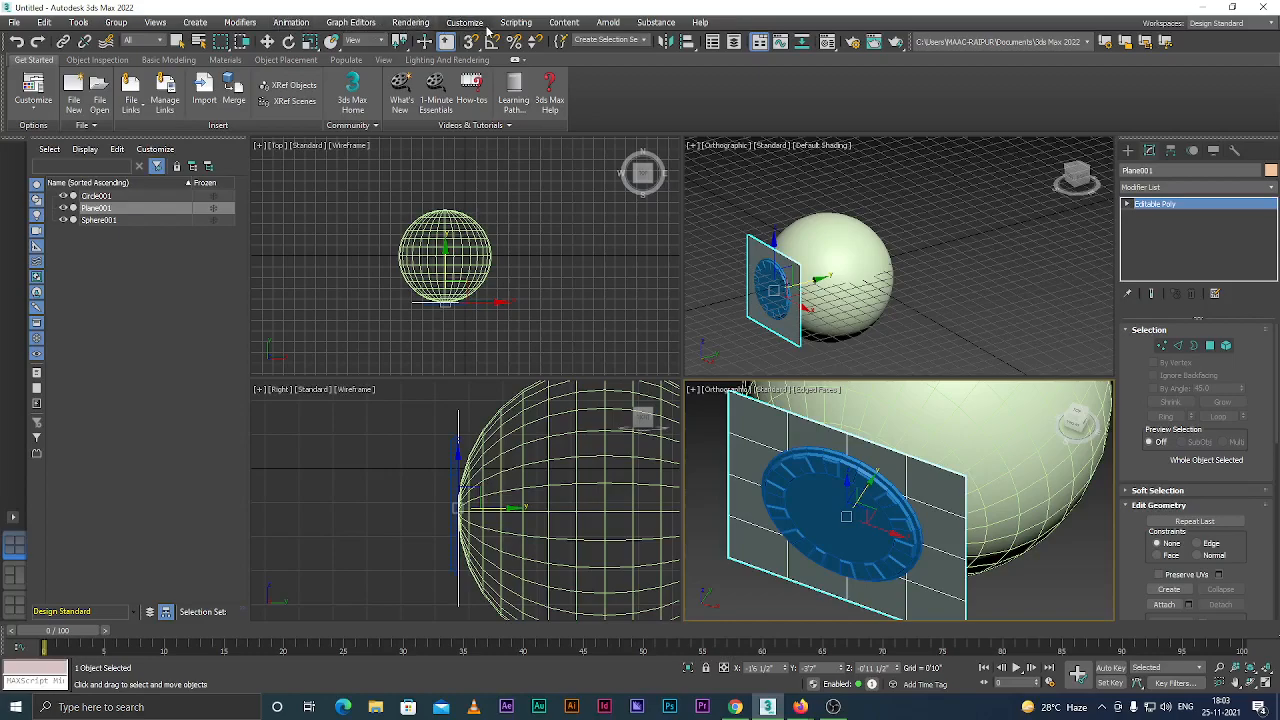
click(466, 23)
mouse_move(409, 25)
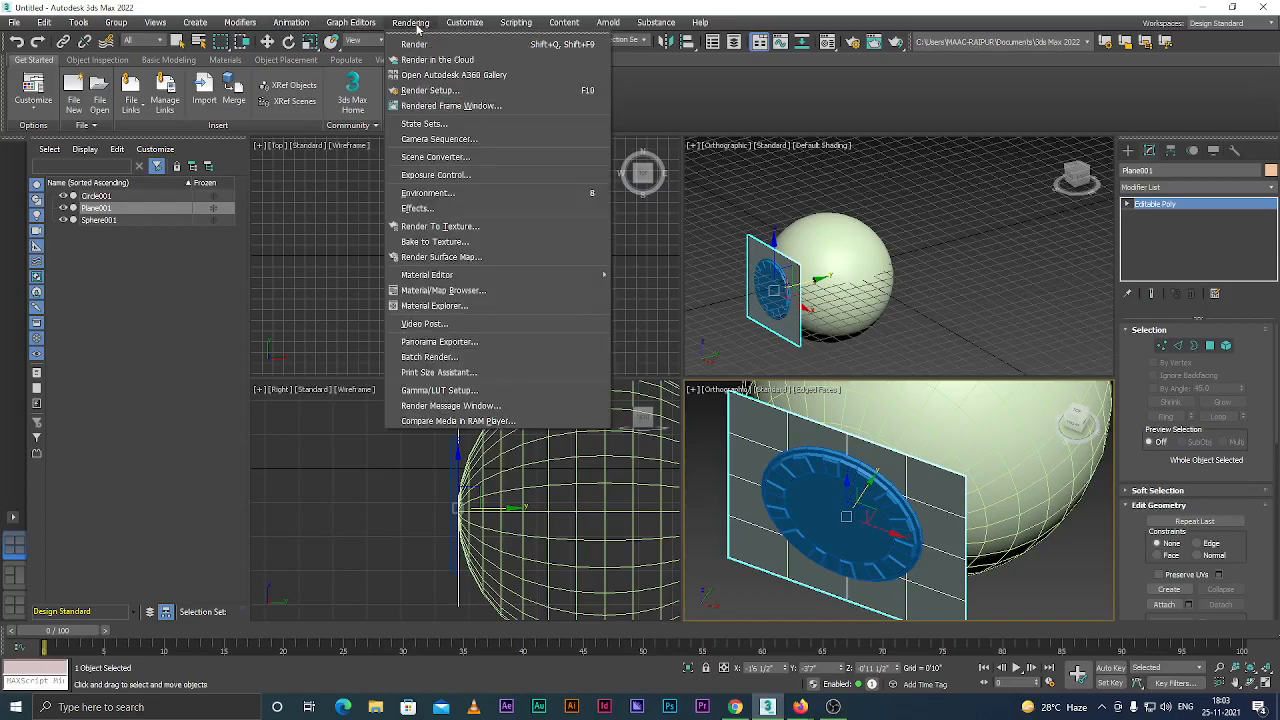
mouse_move(359, 25)
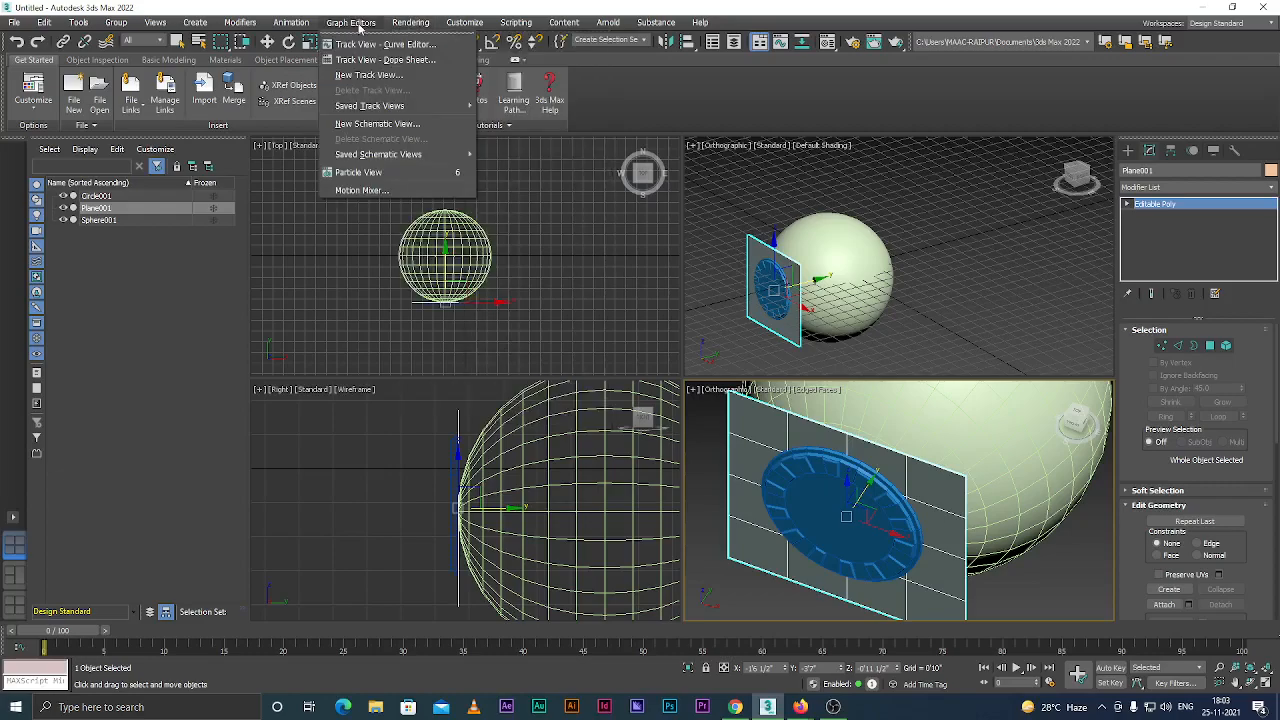
mouse_move(300, 25)
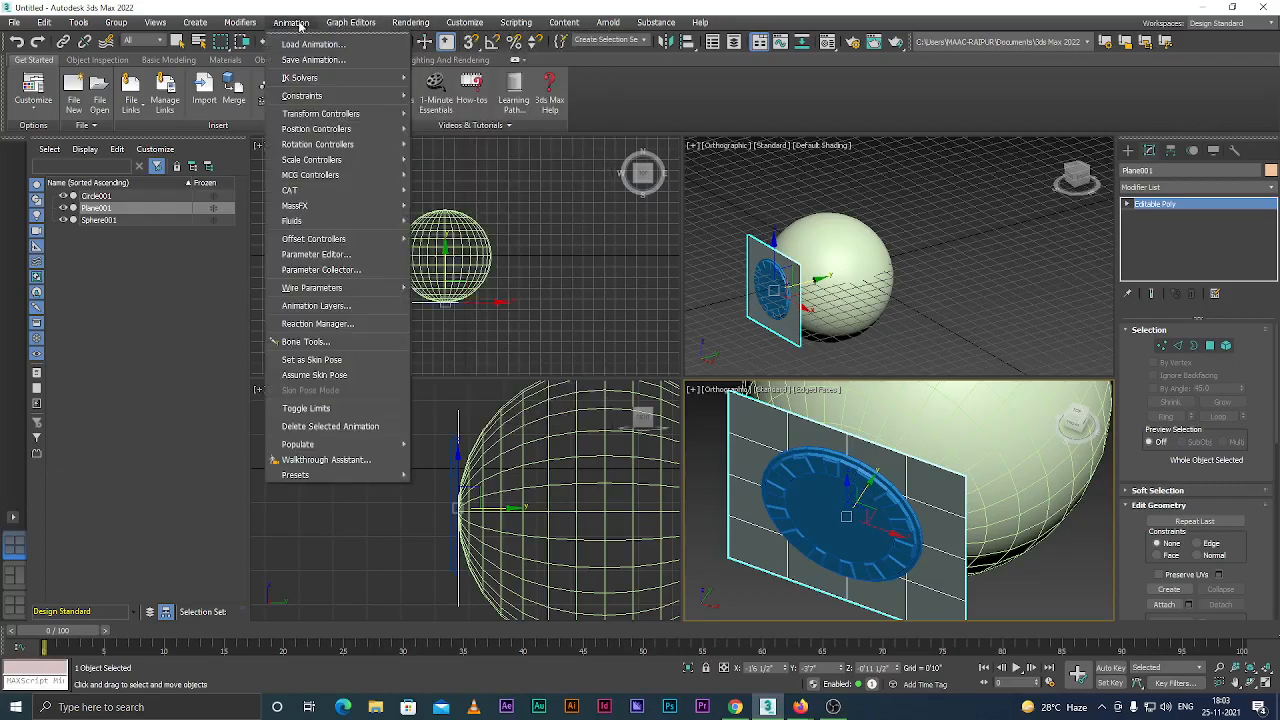
mouse_move(226, 27)
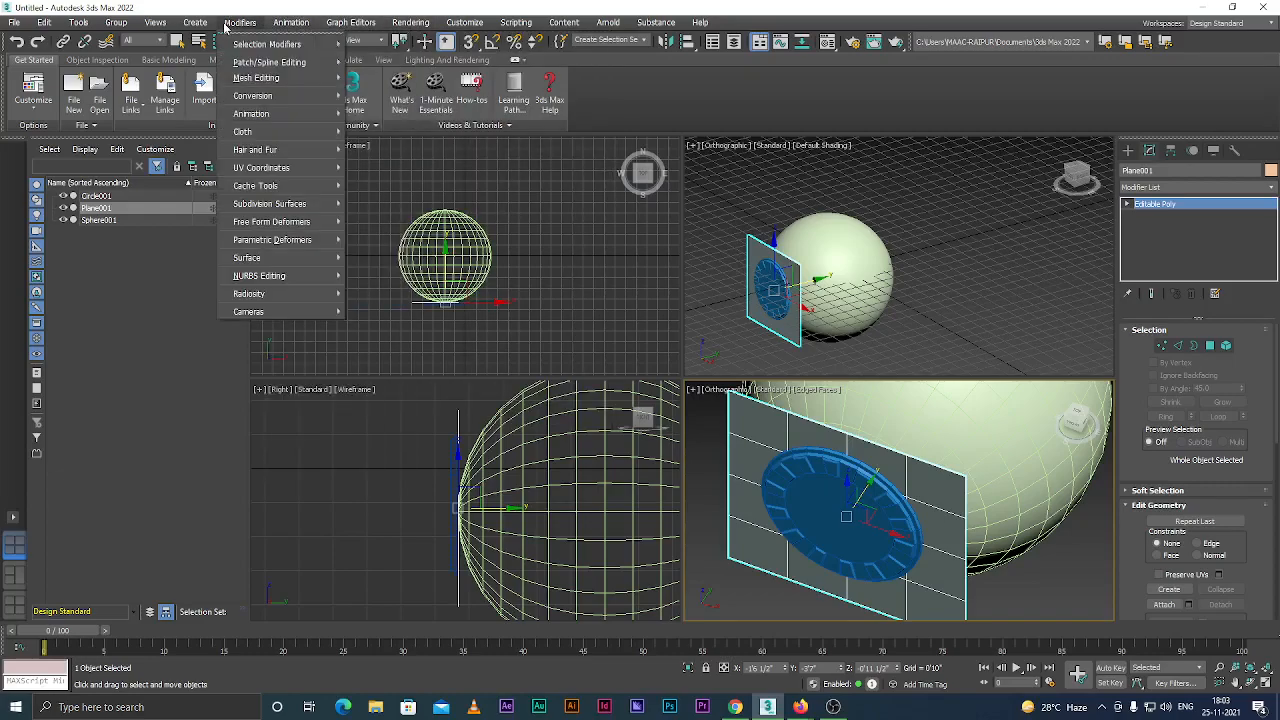
mouse_move(157, 24)
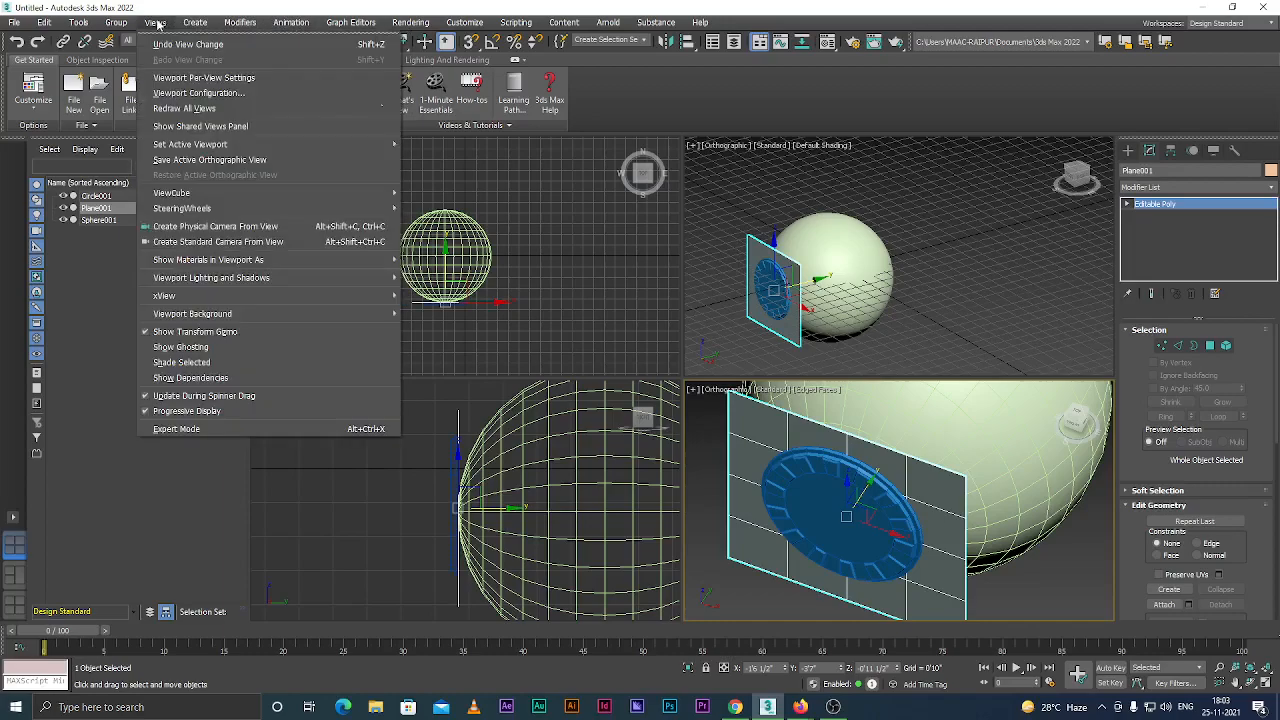
mouse_move(78, 24)
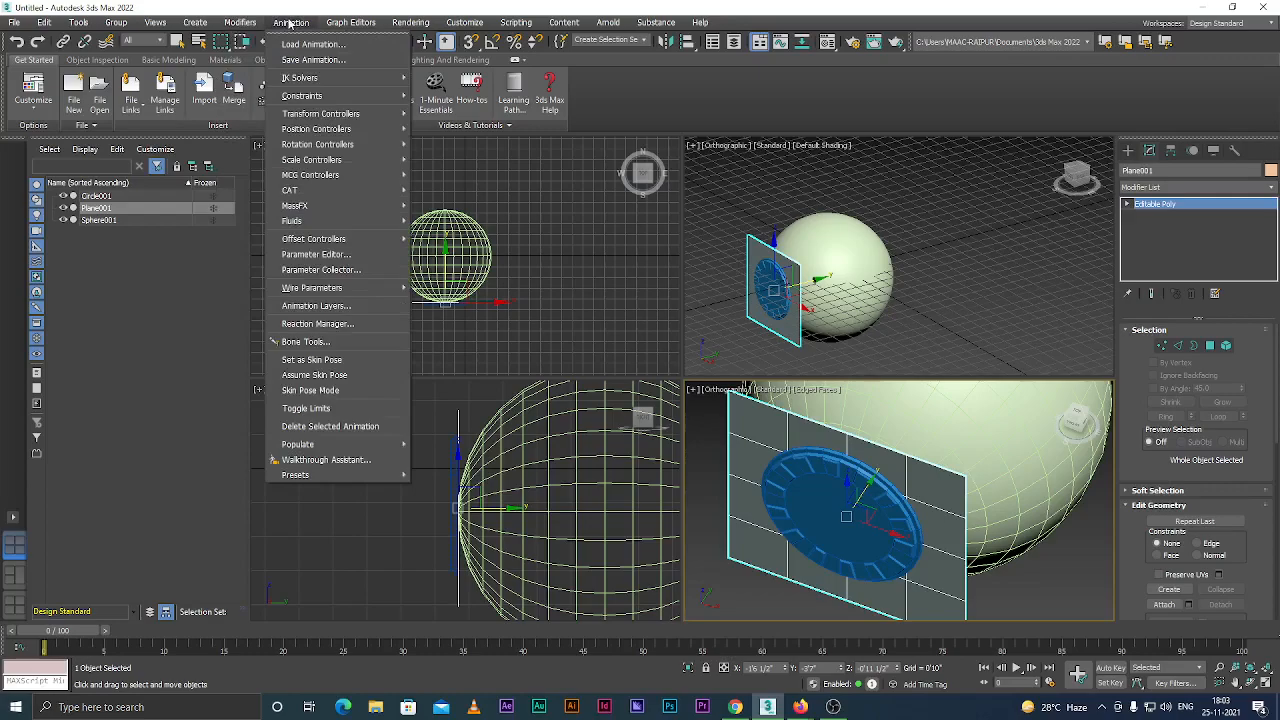
click(700, 484)
Add a Chamfer modifier to the plane from the basic modeling tools, inspect it up close, and clear the selection.
scroll(733, 511, down, 4)
scroll(808, 529, up, 2)
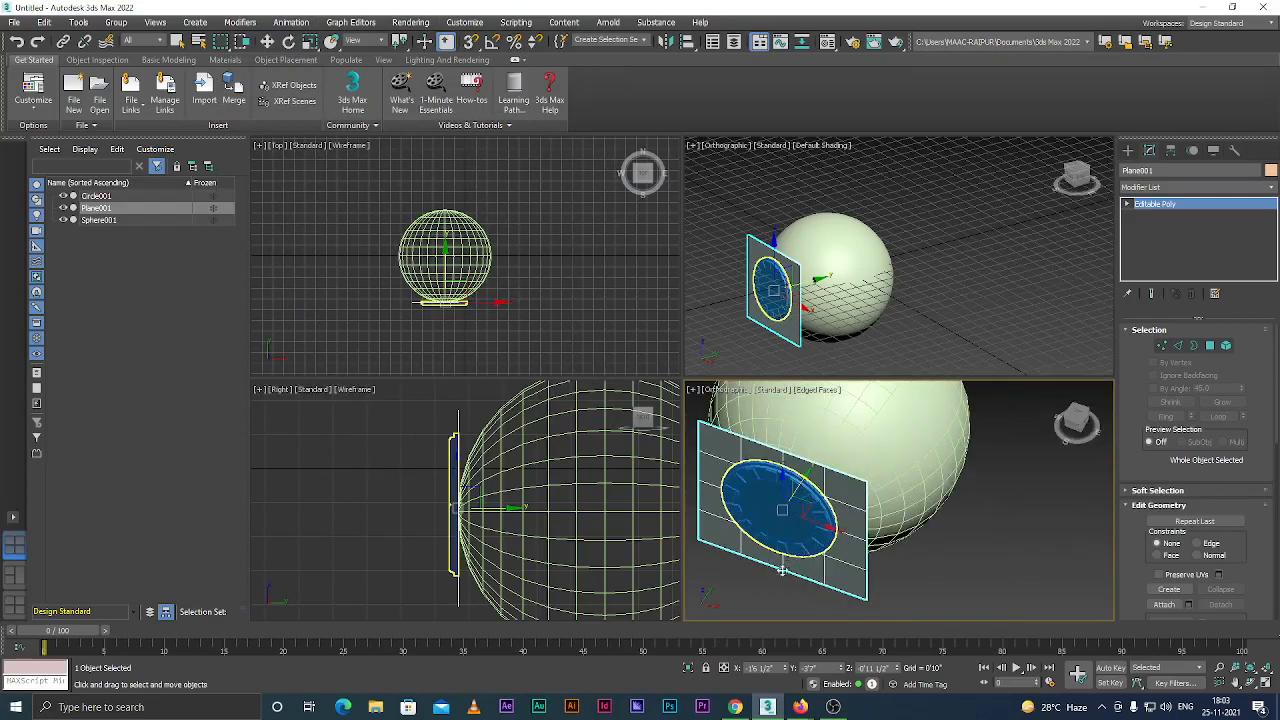
alt+middle_drag(744, 592, 738, 562)
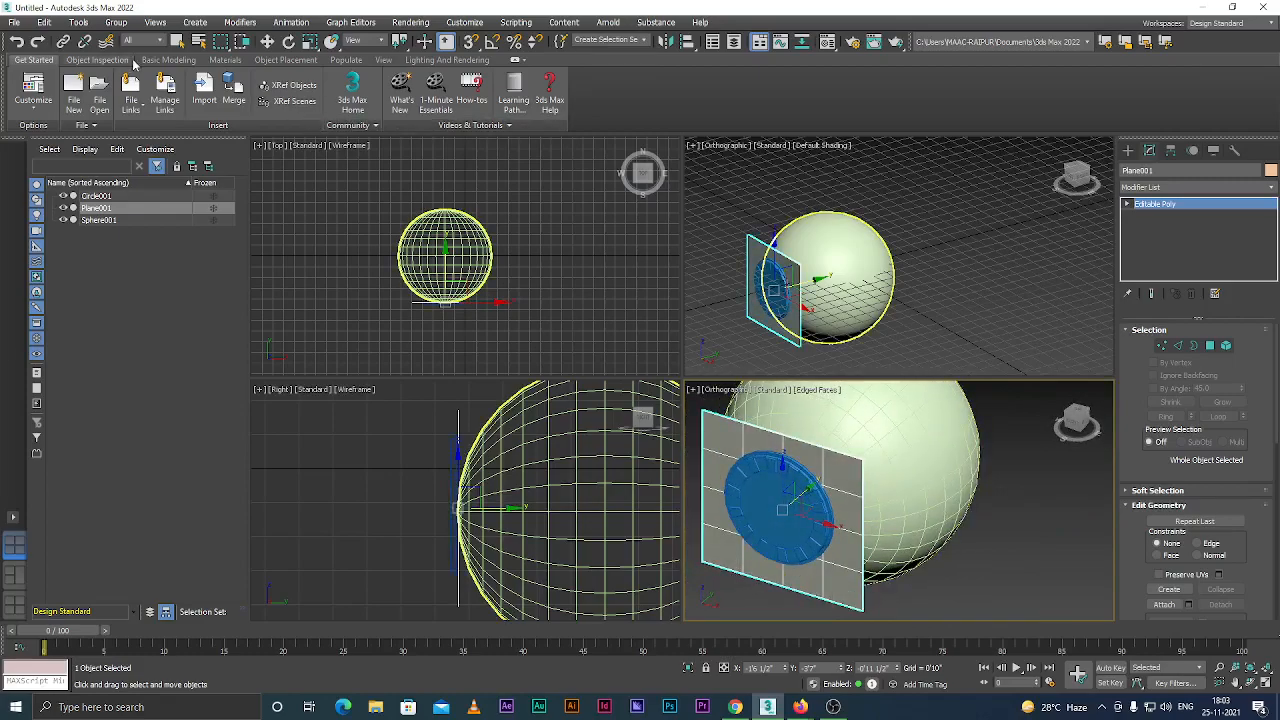
click(161, 61)
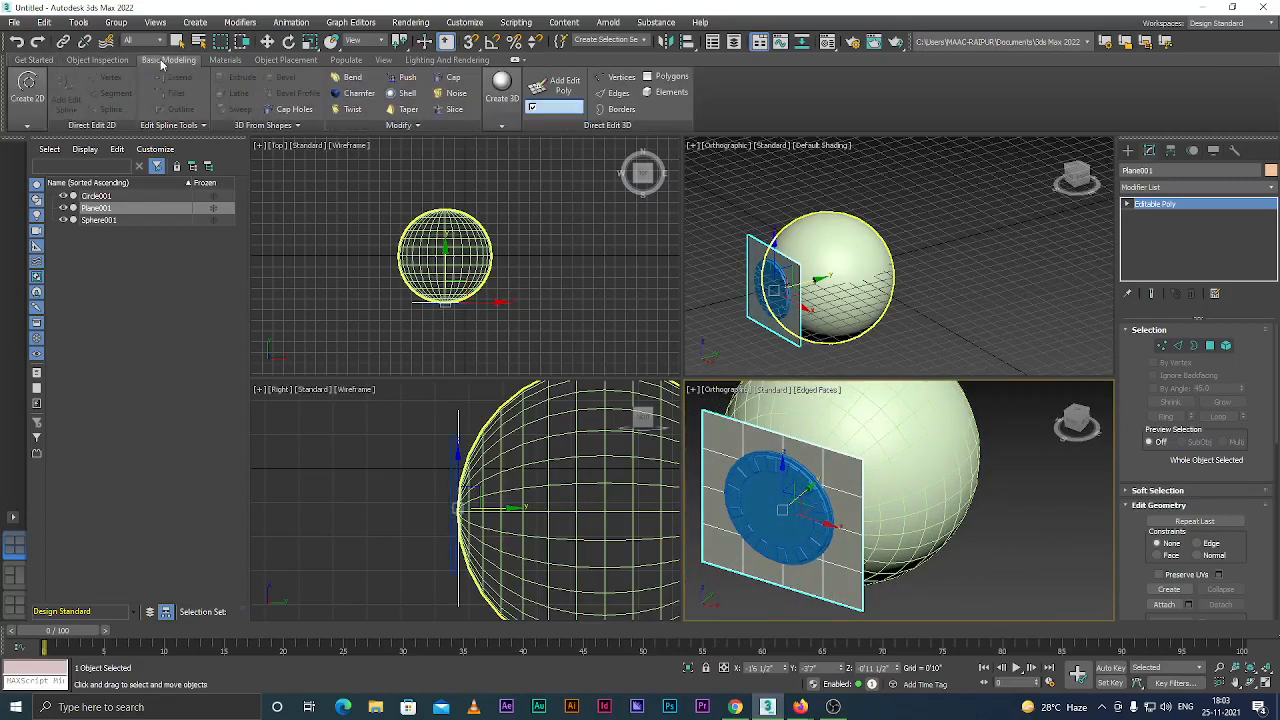
click(360, 93)
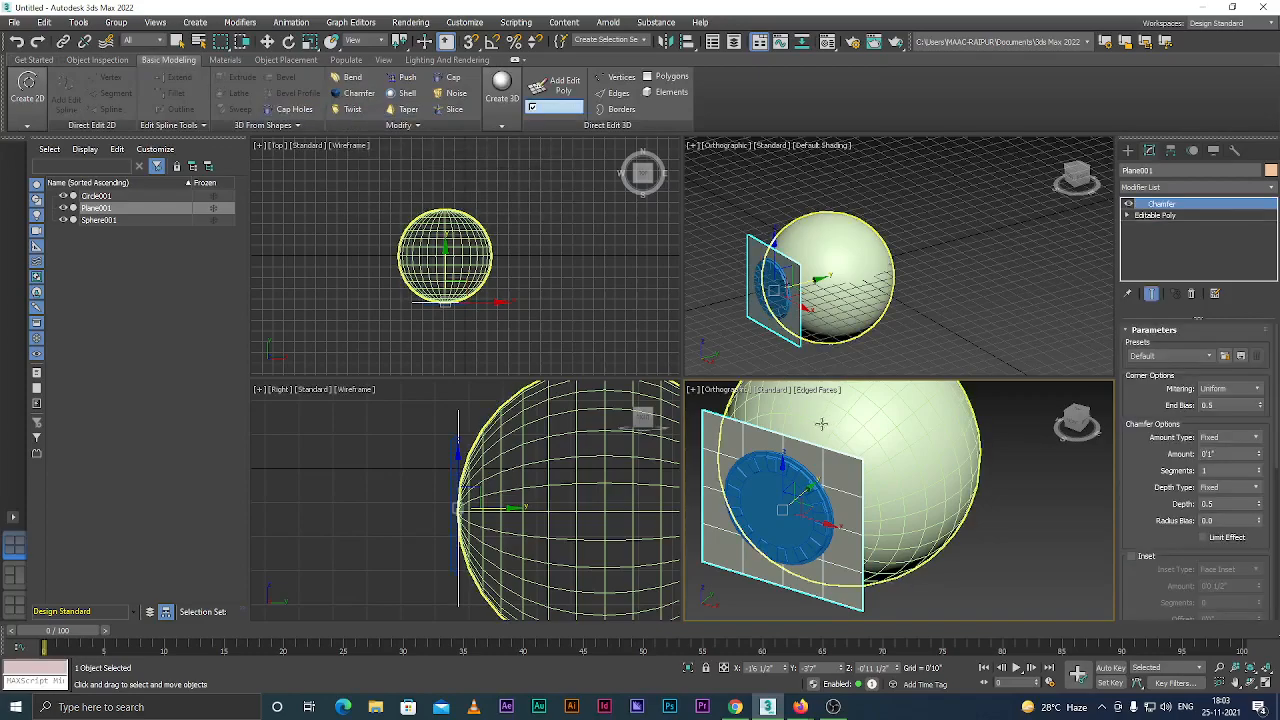
scroll(842, 484, up, 5)
scroll(870, 463, up, 3)
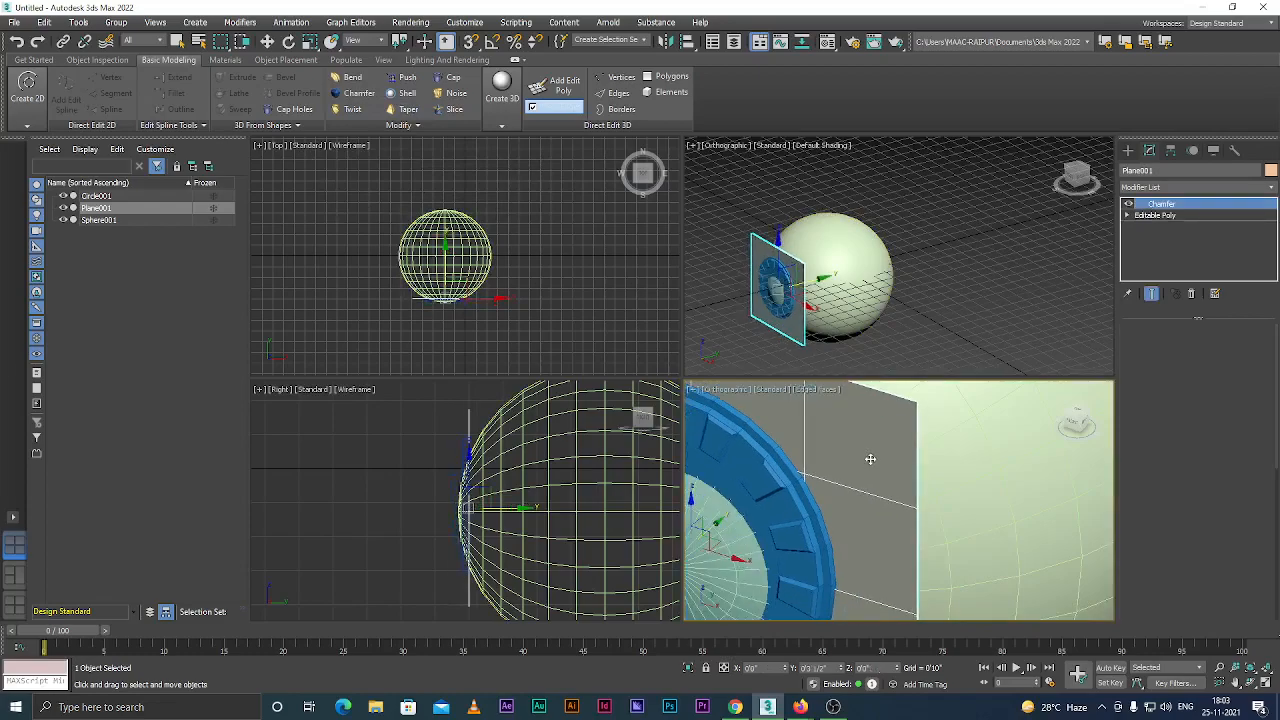
scroll(850, 485, down, 3)
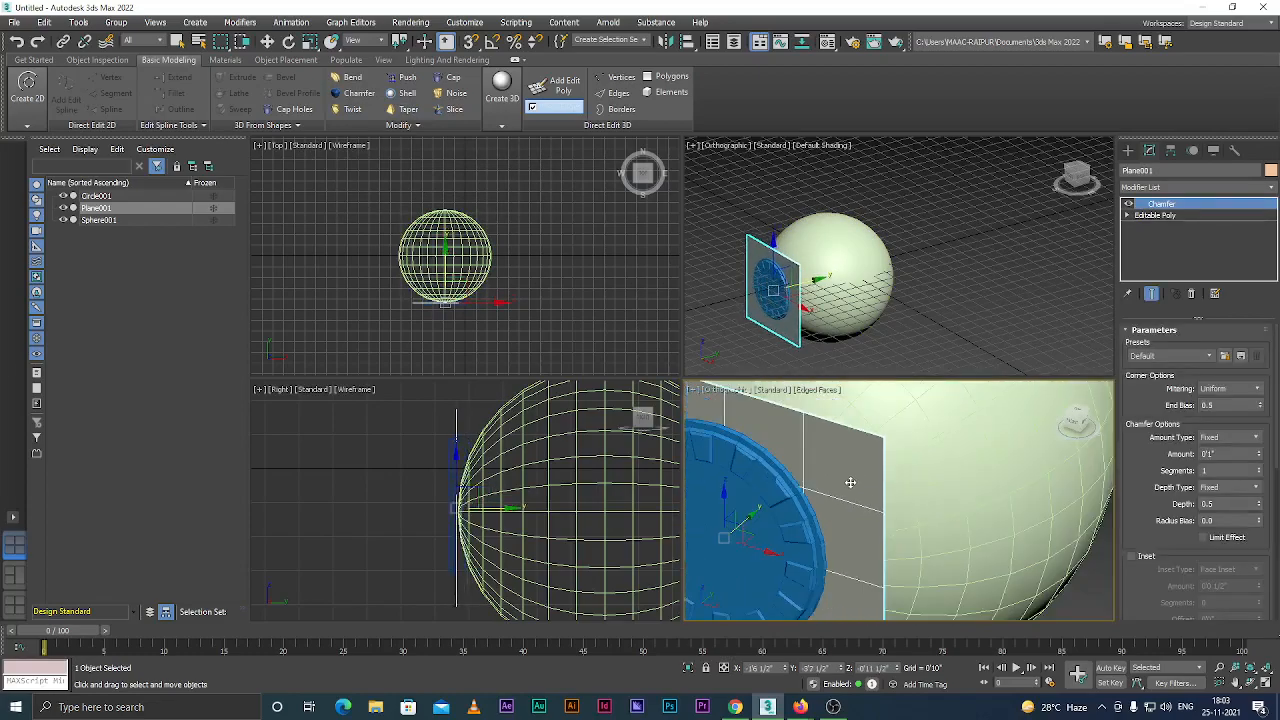
scroll(848, 489, down, 6)
click(939, 530)
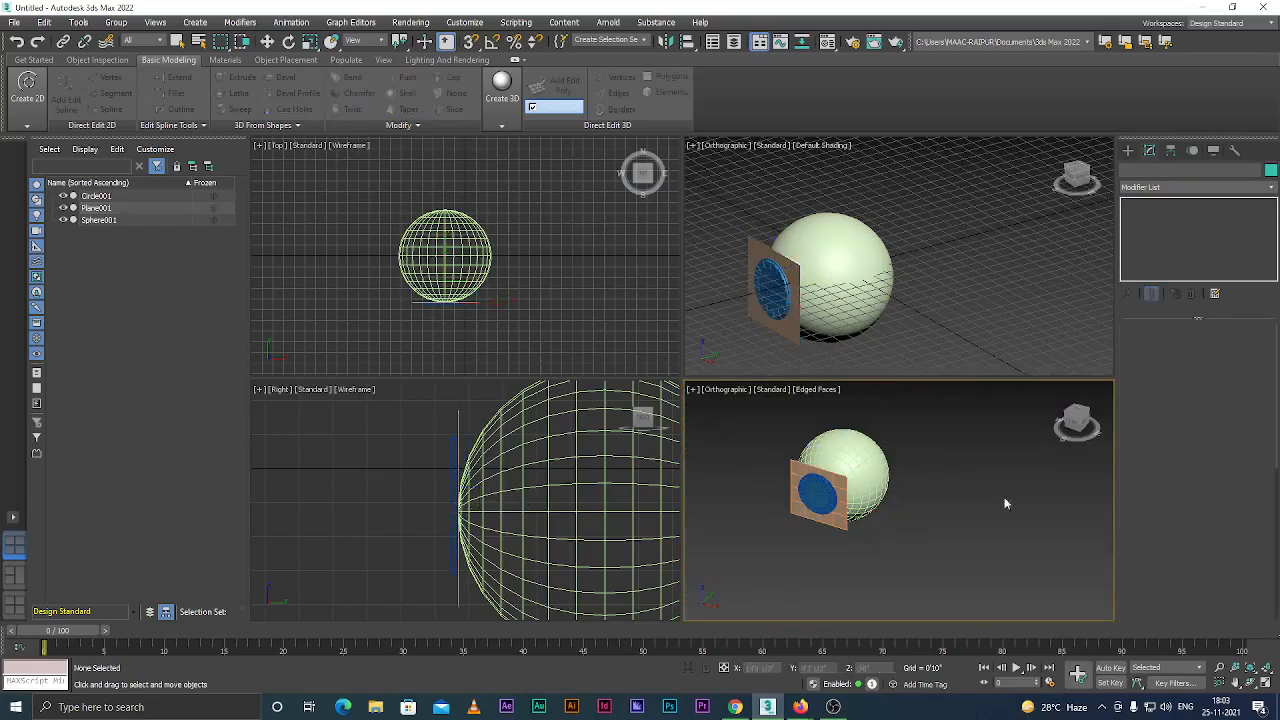
Move the plane away from the sphere along Y to about -4'1 1/2", and clear the selection.
scroll(829, 462, up, 4)
click(825, 476)
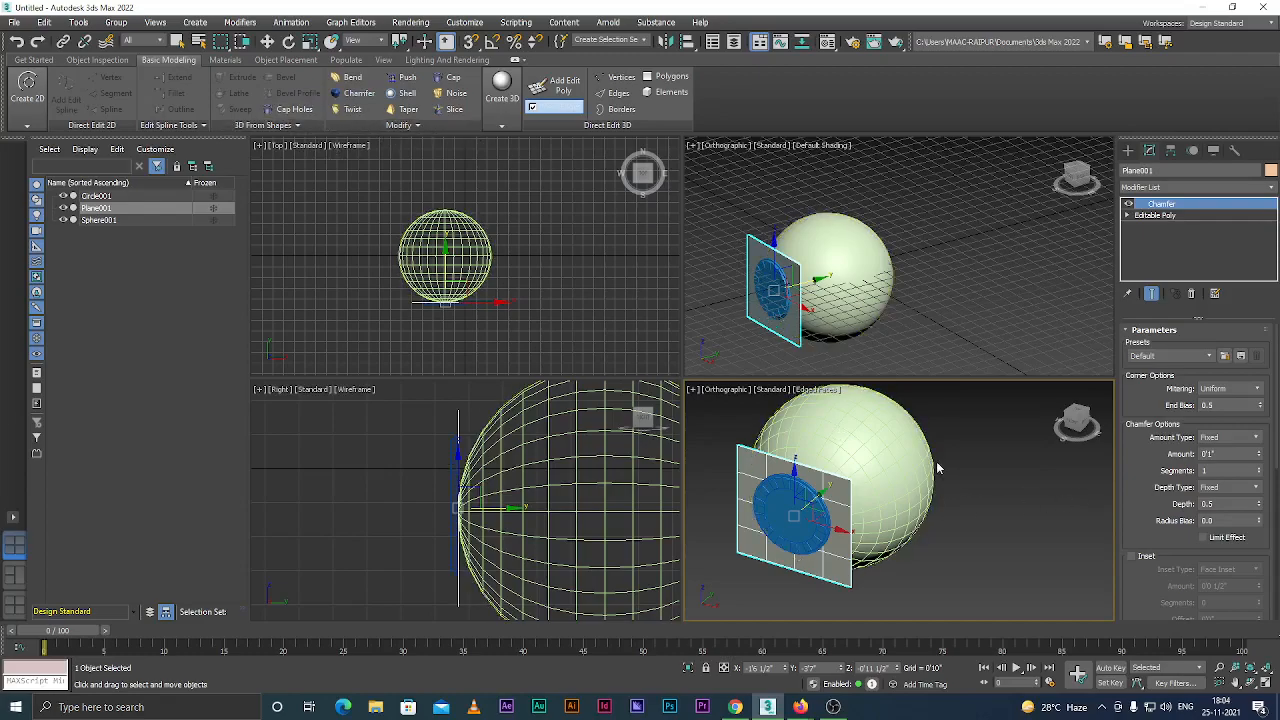
scroll(937, 464, down, 1)
click(987, 530)
scroll(837, 505, up, 2)
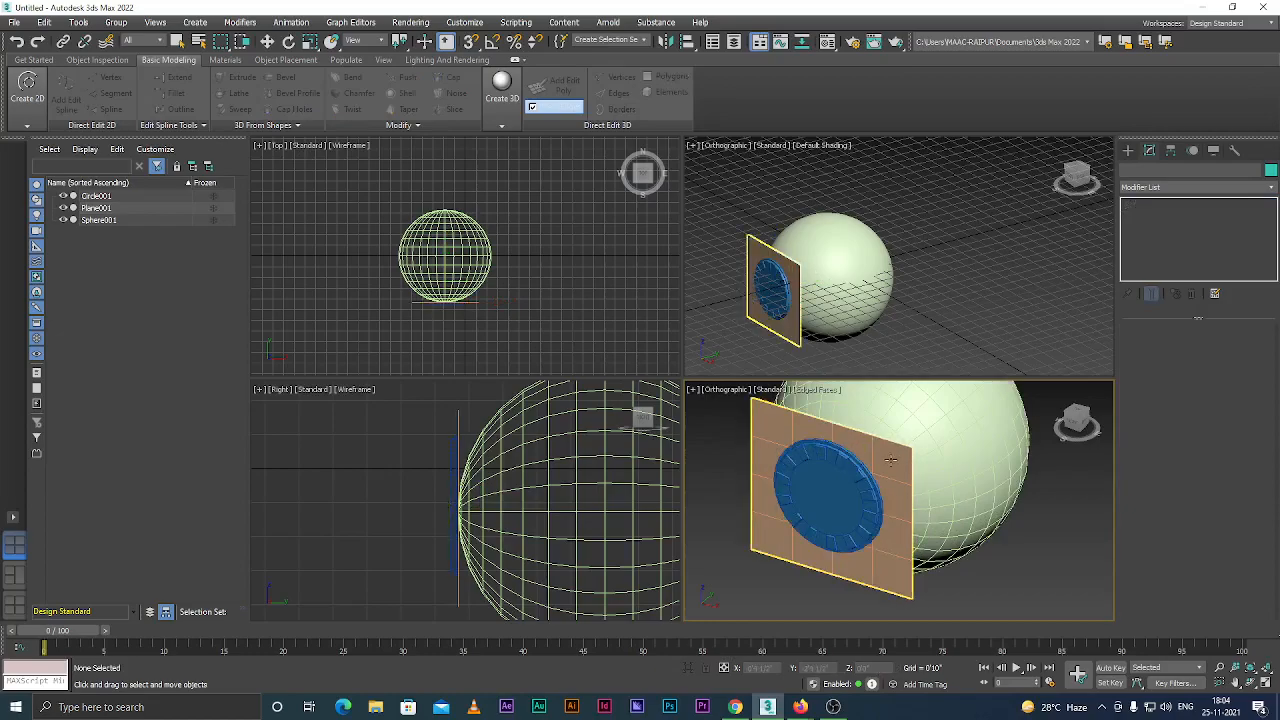
click(890, 460)
mouse_move(876, 467)
mouse_down()
mouse_move(850, 489)
mouse_move(859, 465)
mouse_up()
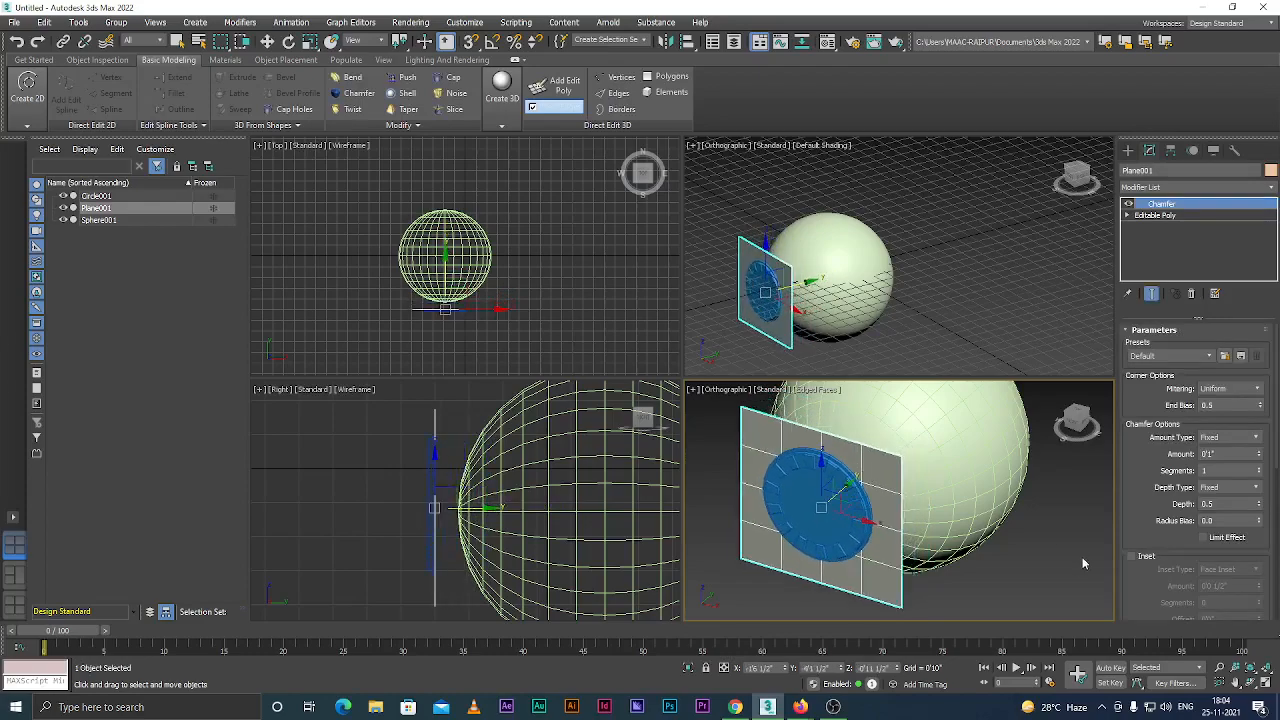
click(1057, 563)
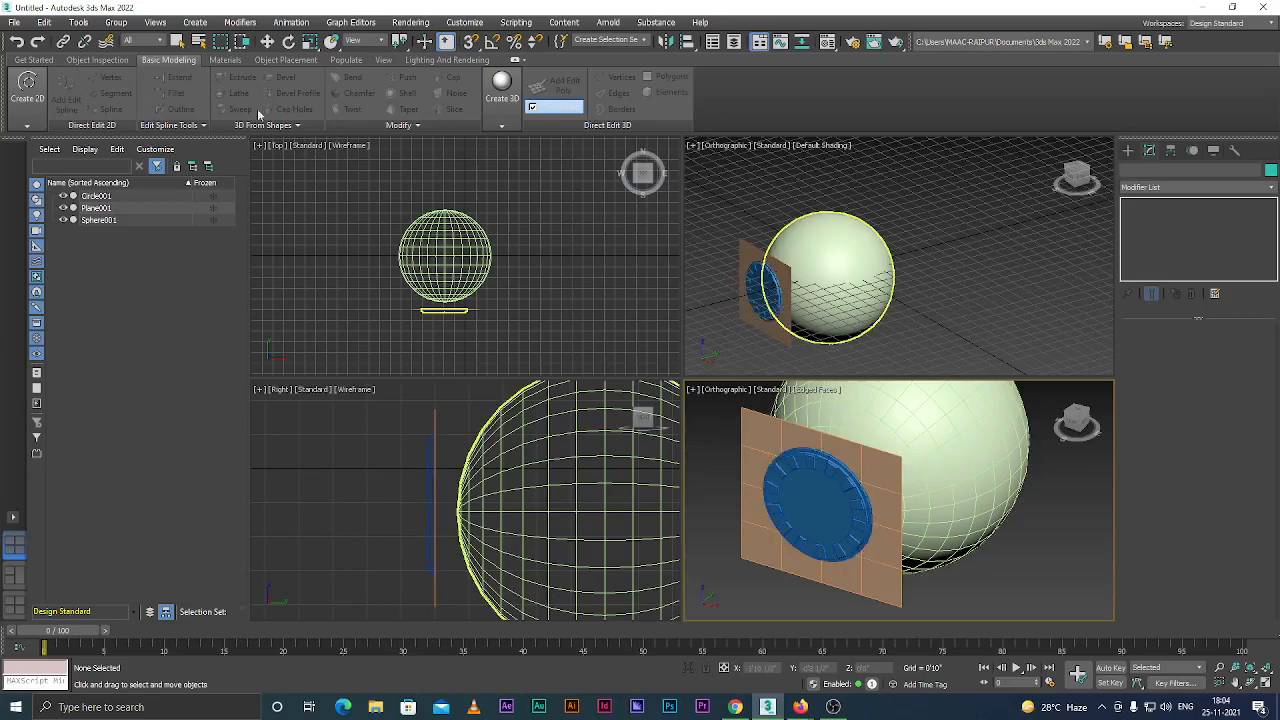
Check the object inspection and getting-started tools for a conform option, and select the disc.
click(98, 60)
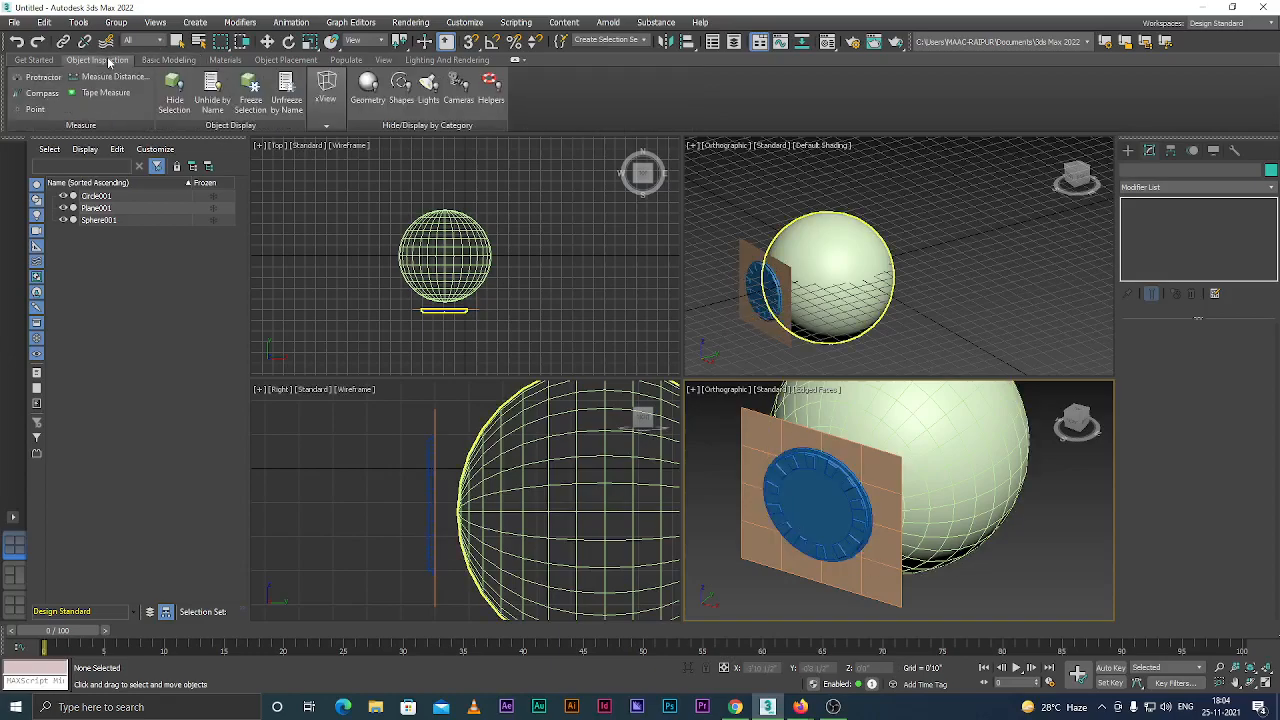
click(33, 60)
click(833, 484)
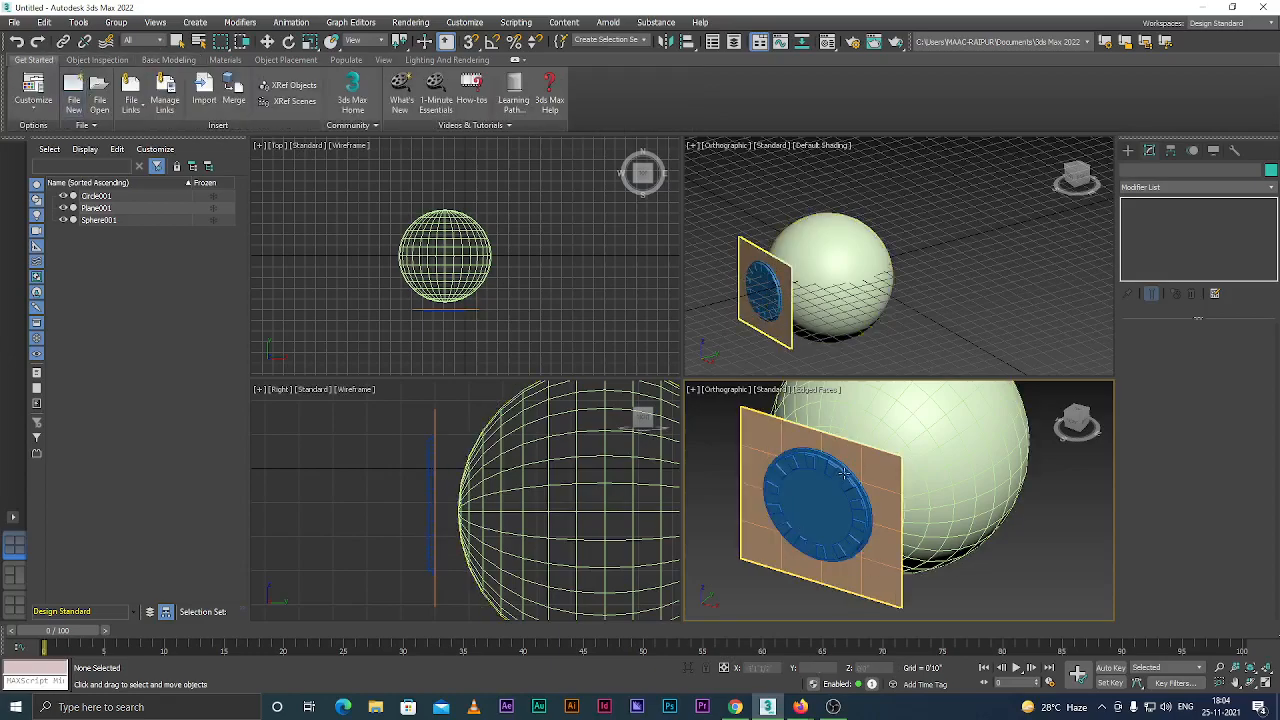
click(833, 484)
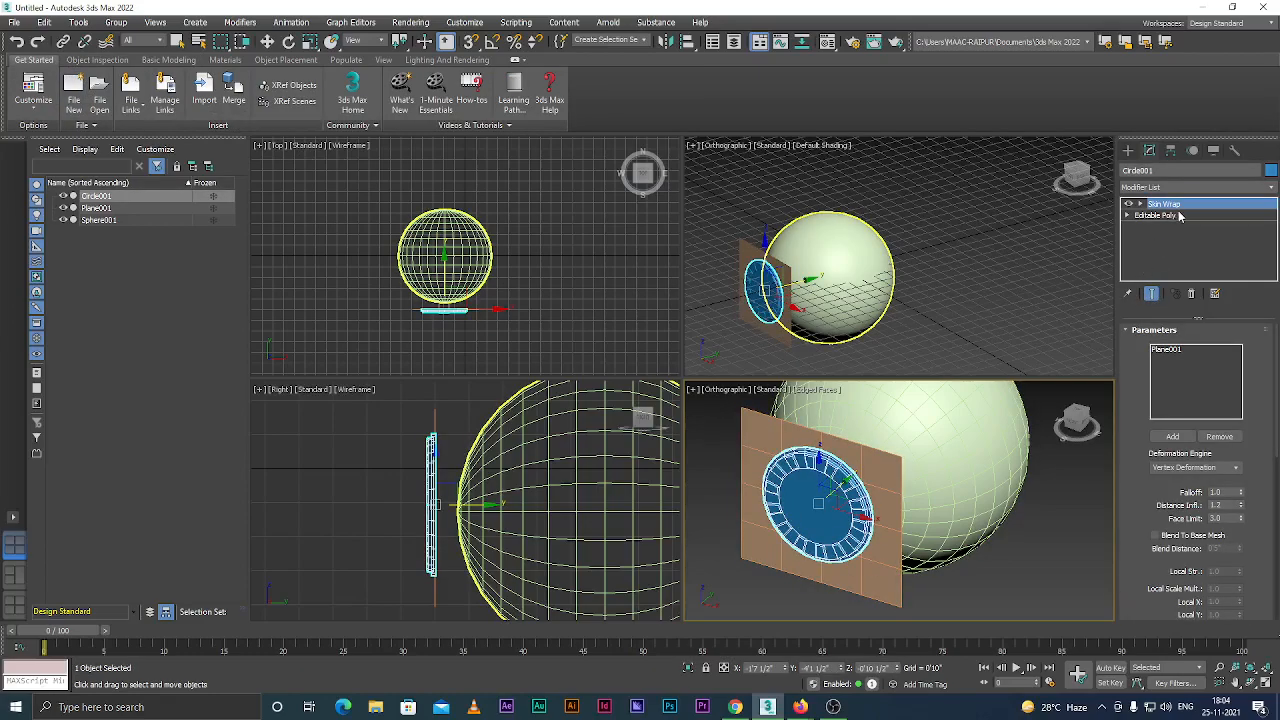
Switch the workspace to Default and from there to Modular-mini.
click(1266, 24)
click(1234, 38)
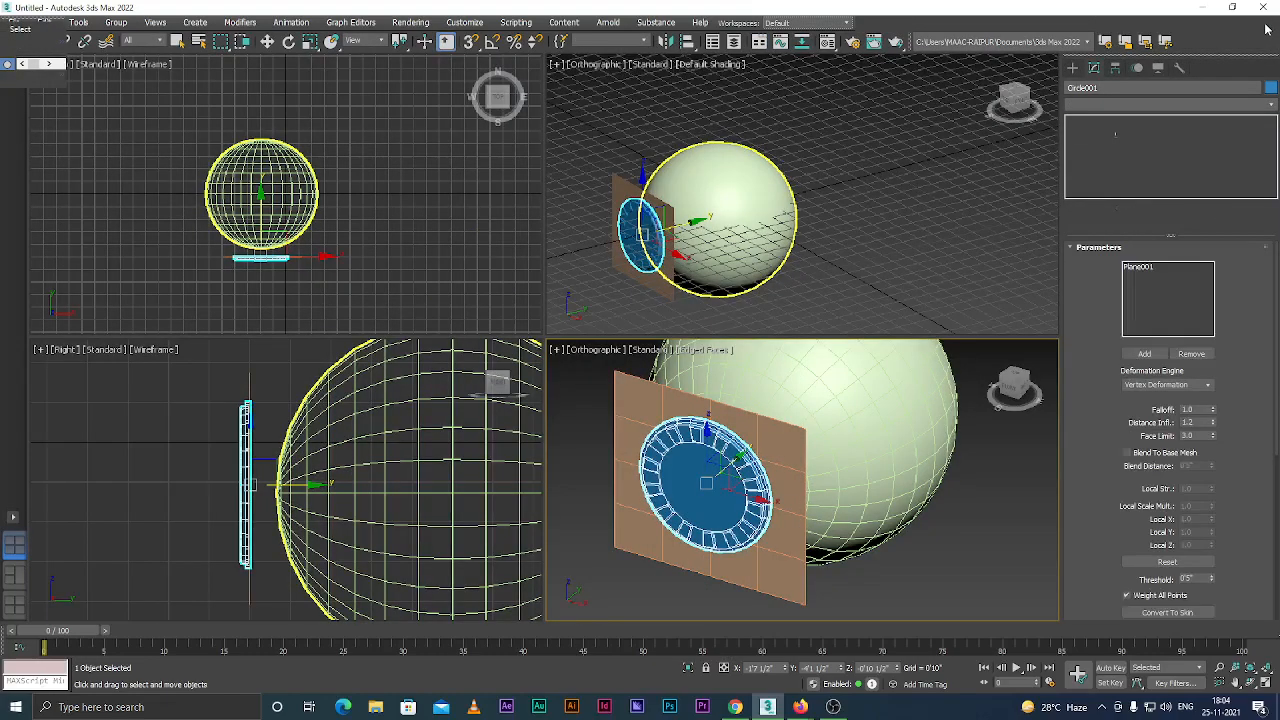
click(1266, 26)
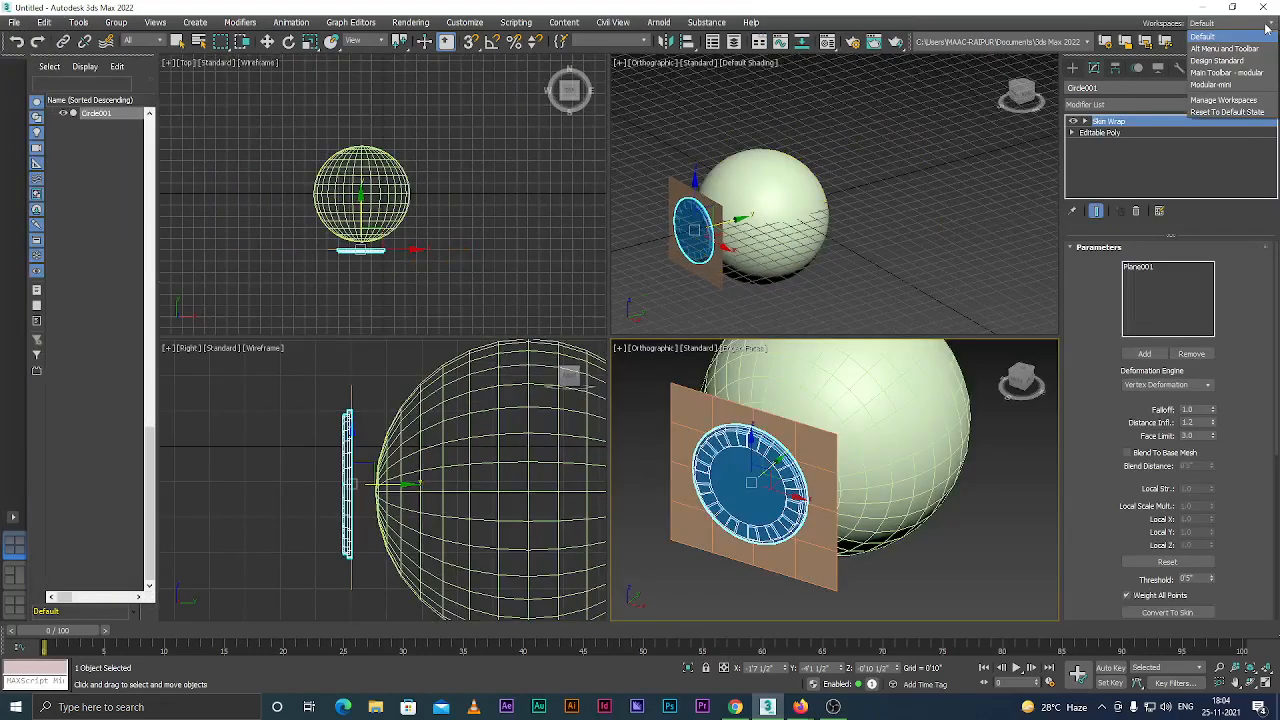
click(1223, 83)
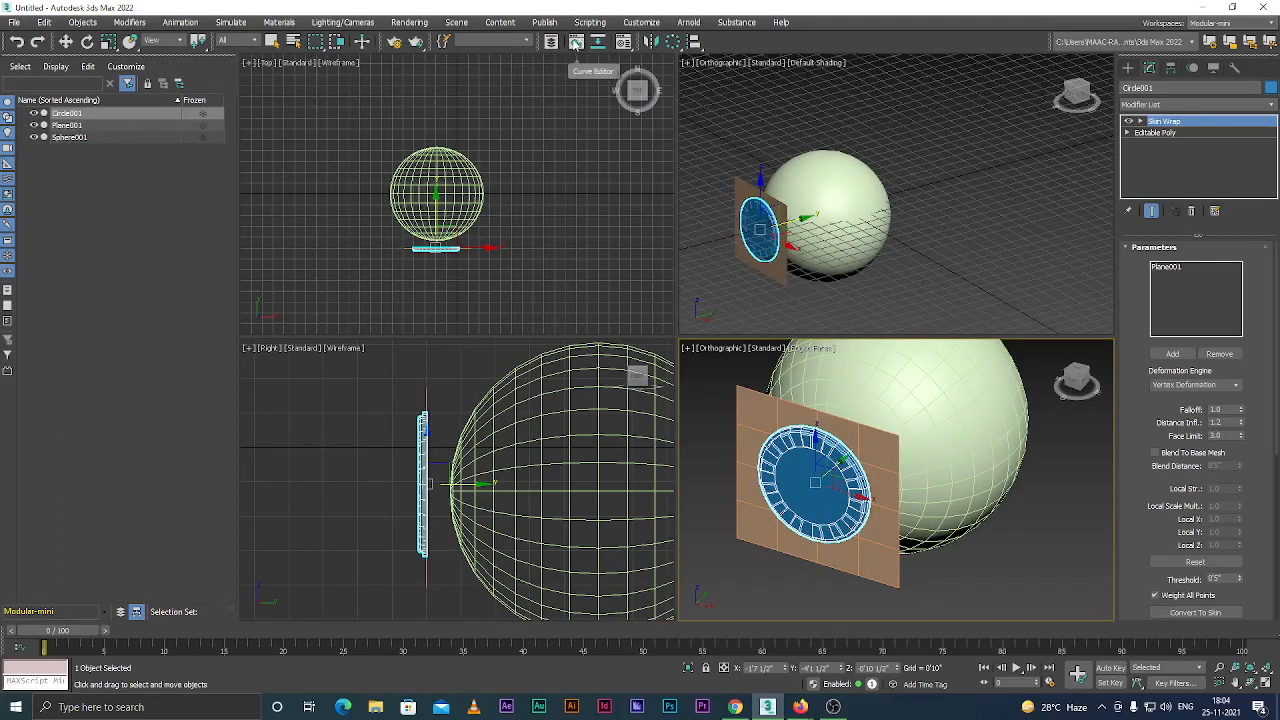
Check the display options of the scene object list, and clear the selection of the disc.
click(56, 67)
click(156, 72)
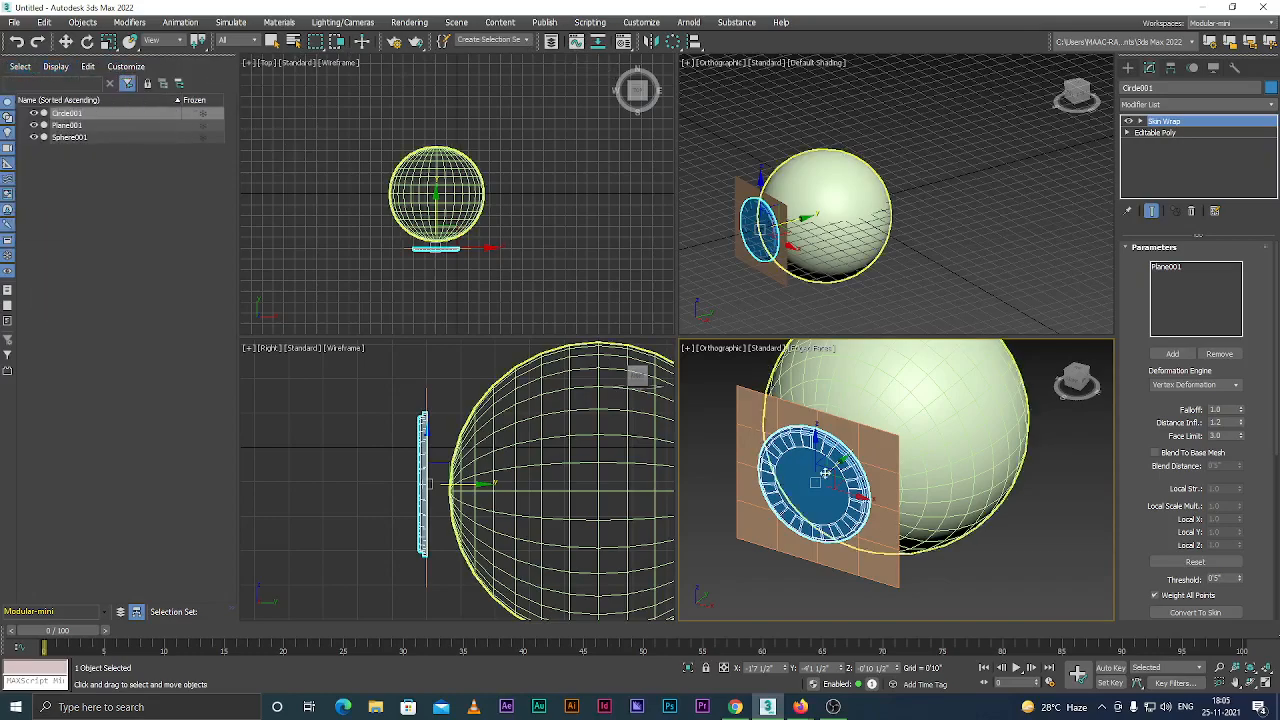
scroll(880, 502, down, 5)
click(923, 517)
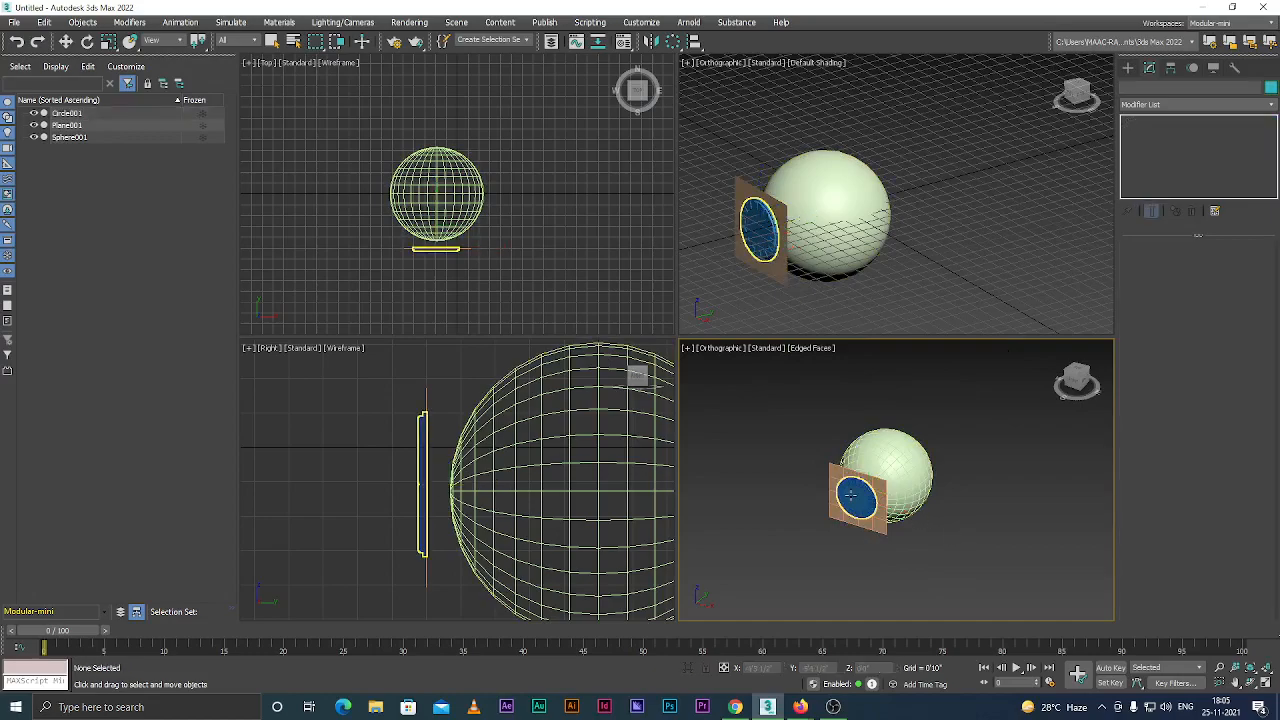
Switch the workspace to Main Toolbar - modular and show the ribbon's Freeform tools.
click(1240, 23)
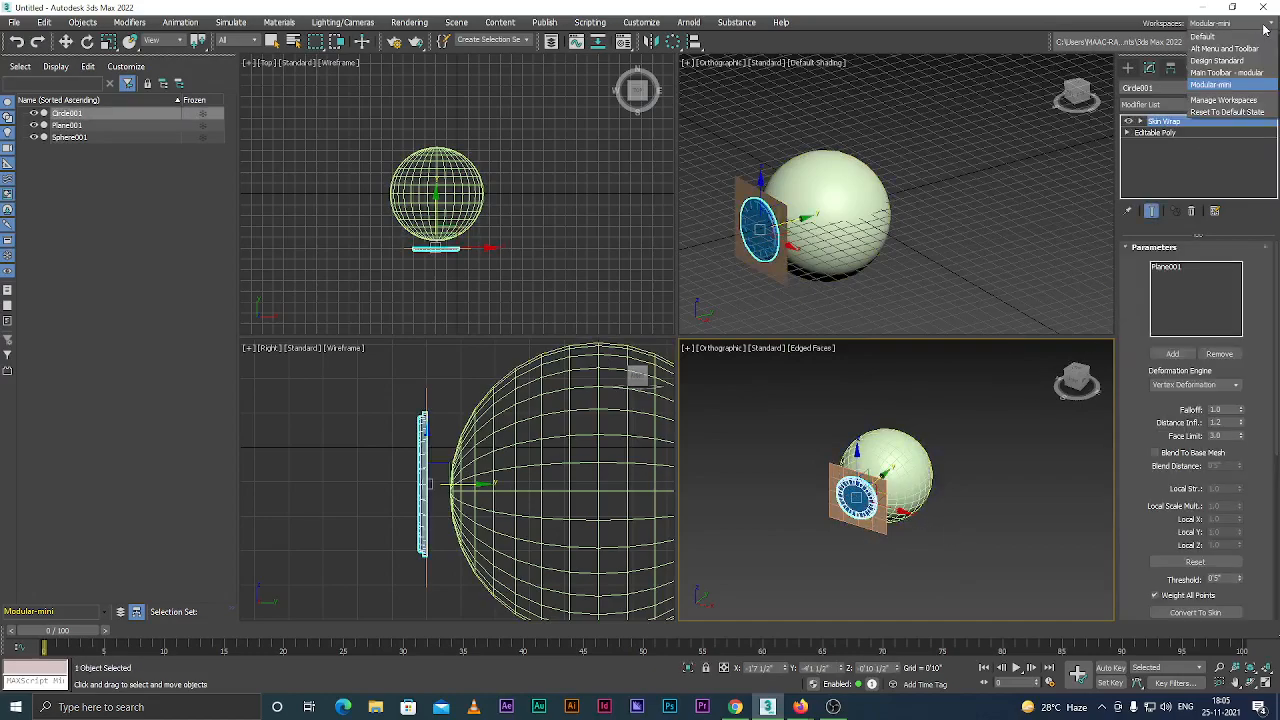
click(1215, 74)
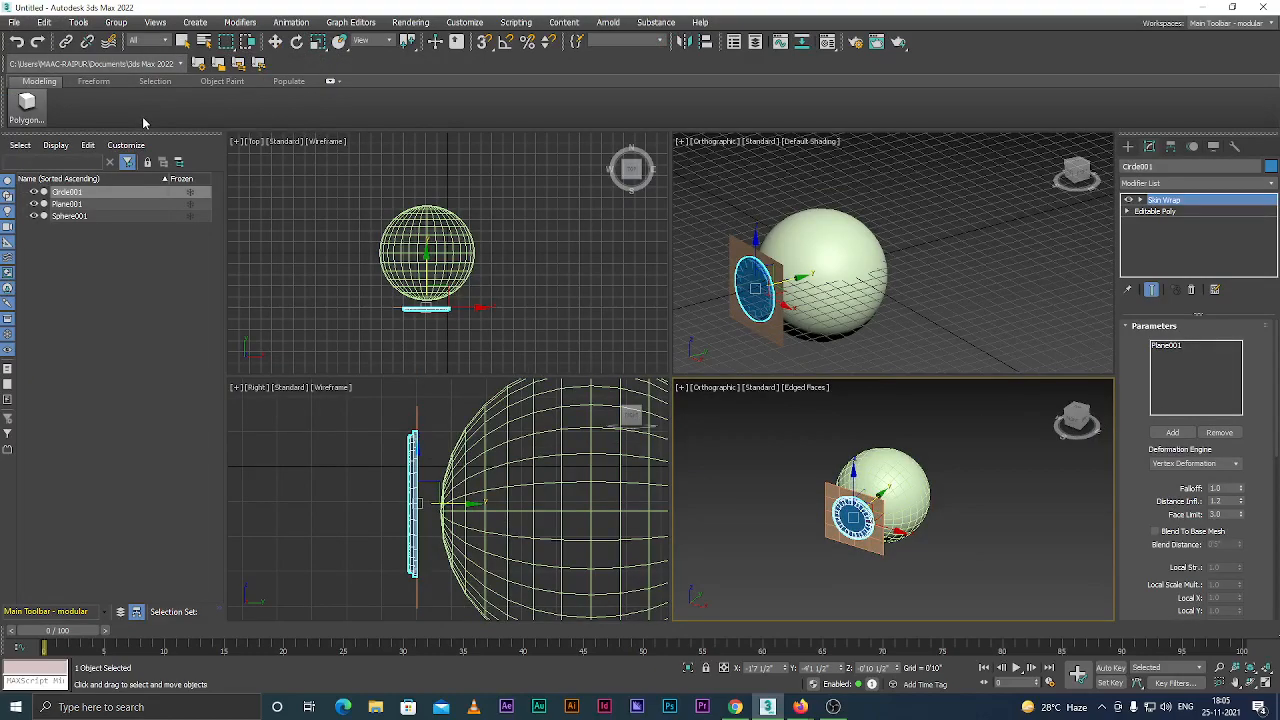
click(100, 82)
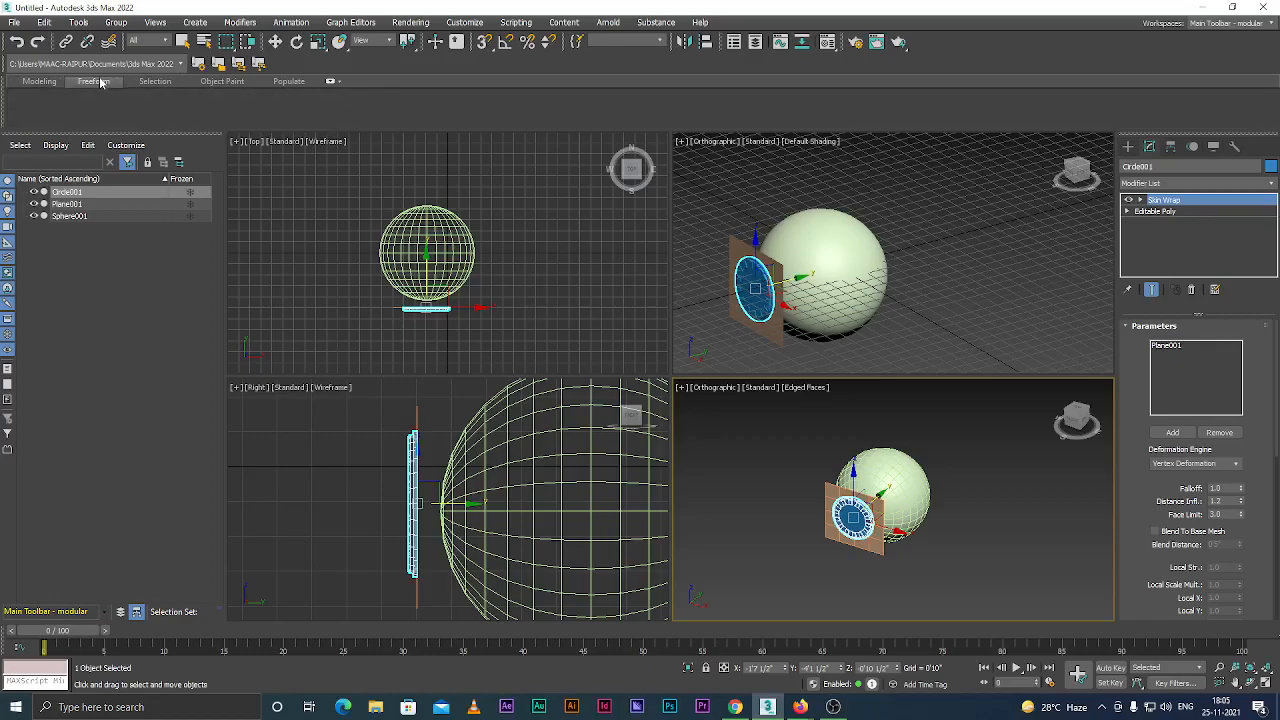
Select the plane in front of the sphere to check for available Freeform tools, and clear the selection.
scroll(888, 497, up, 5)
click(902, 491)
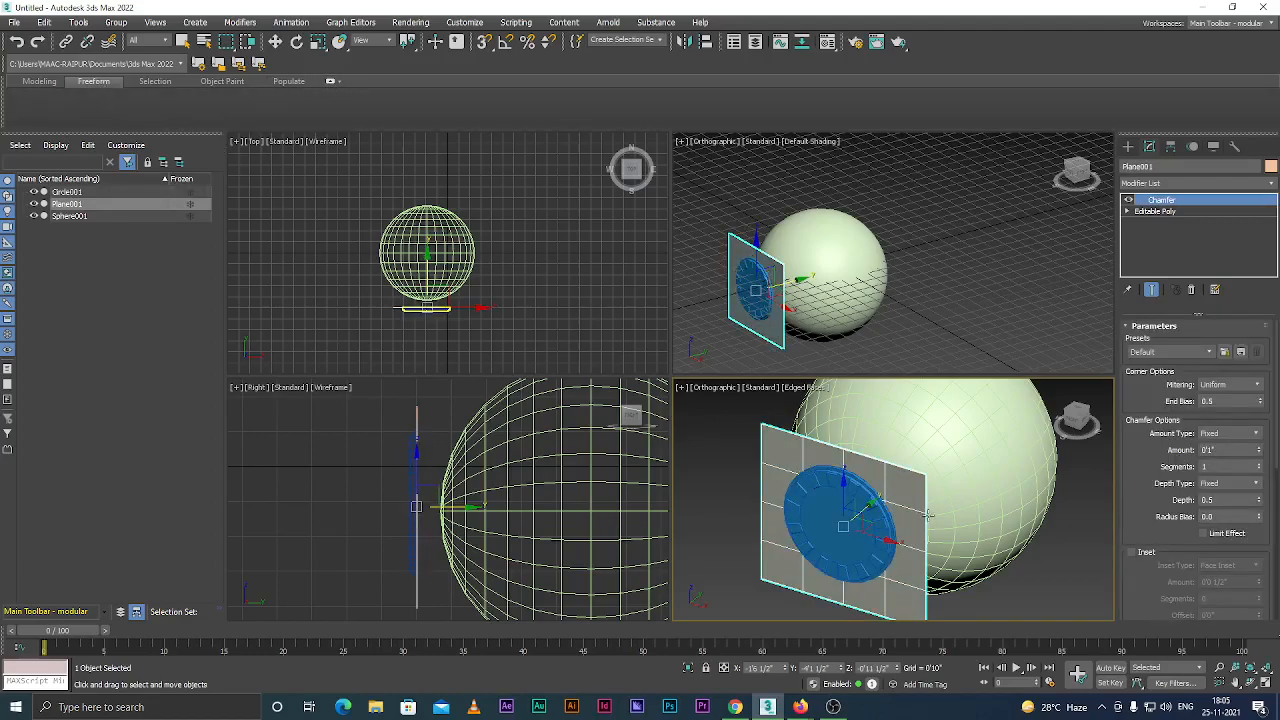
click(742, 453)
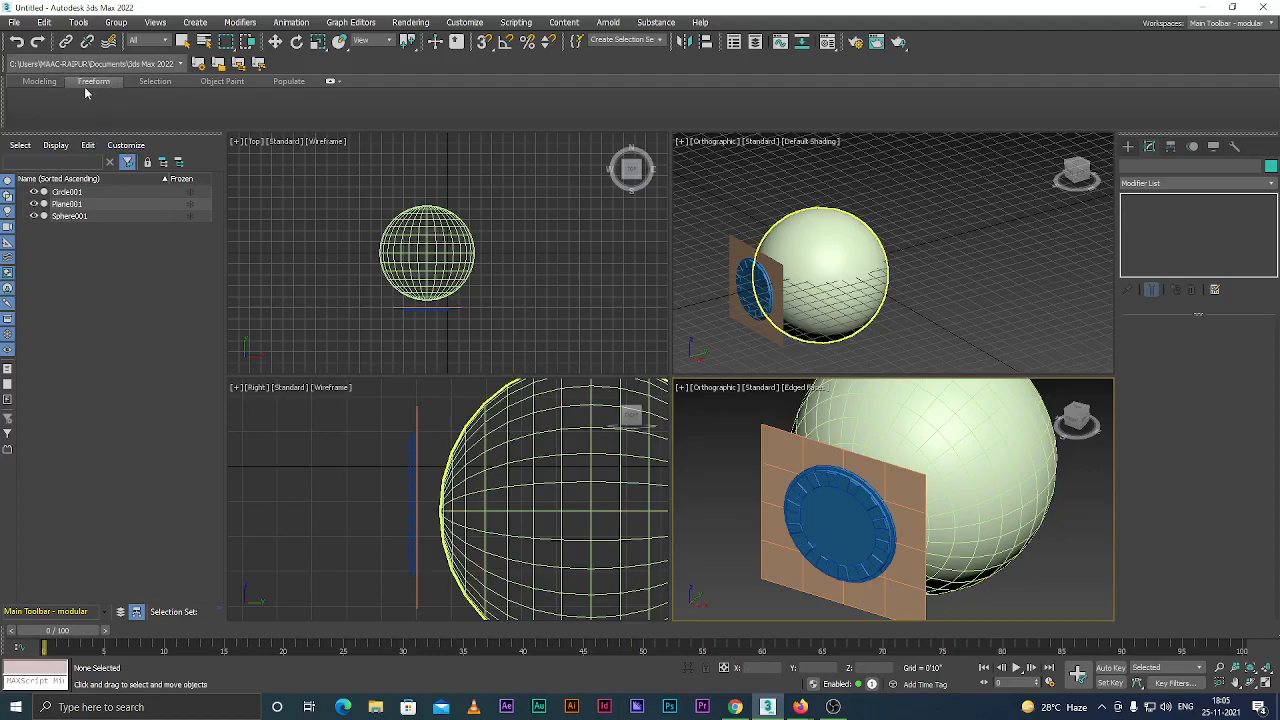
scroll(877, 490, down, 5)
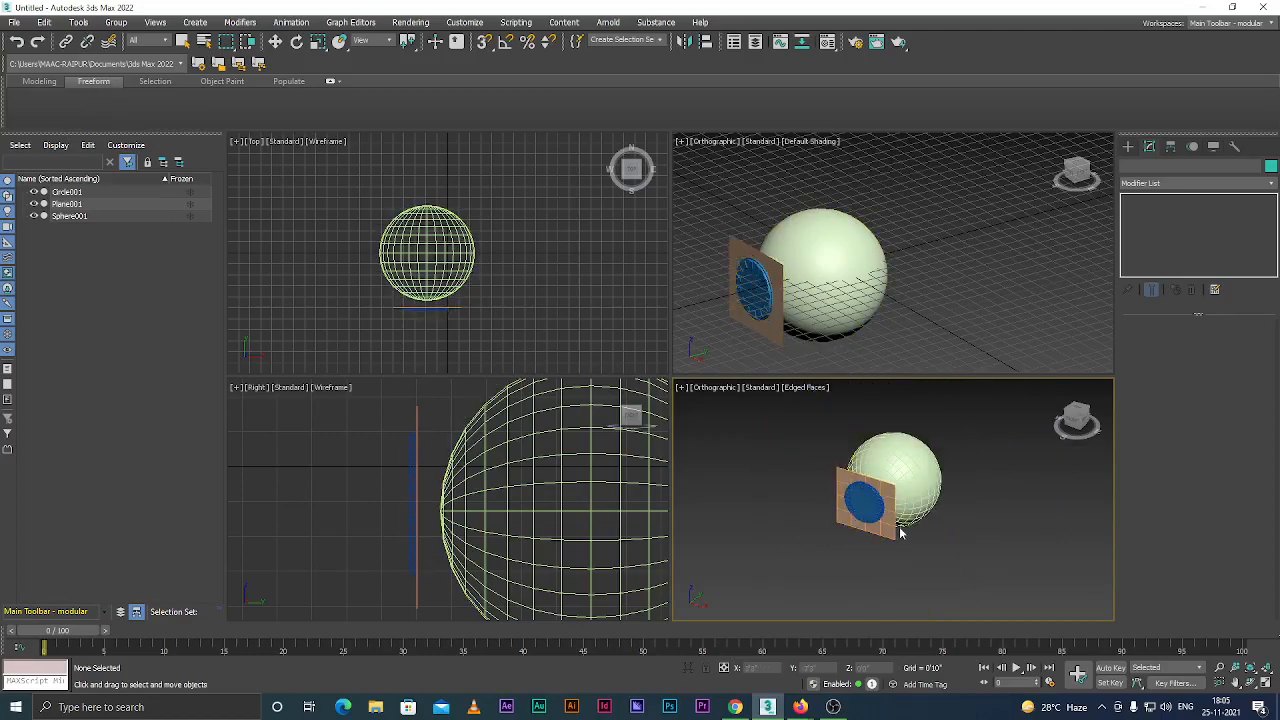
Set the ribbon's display mode to Minimize to Panel Titles.
click(336, 81)
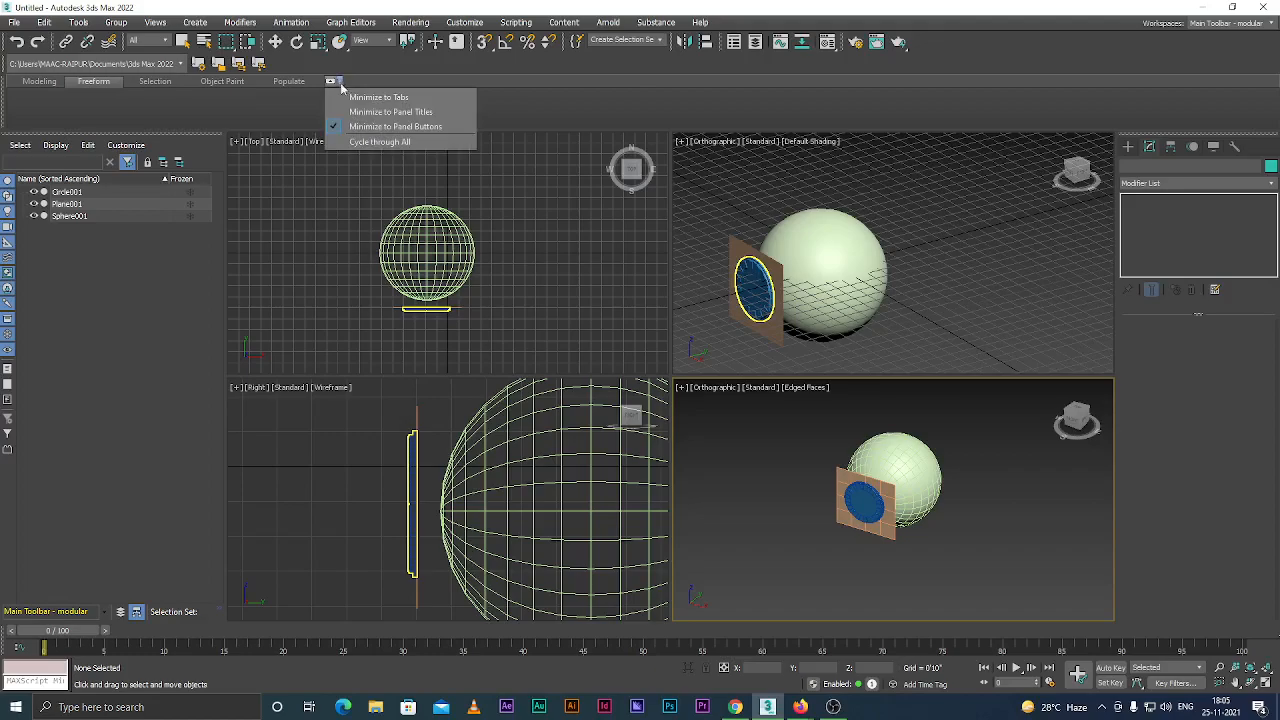
click(352, 114)
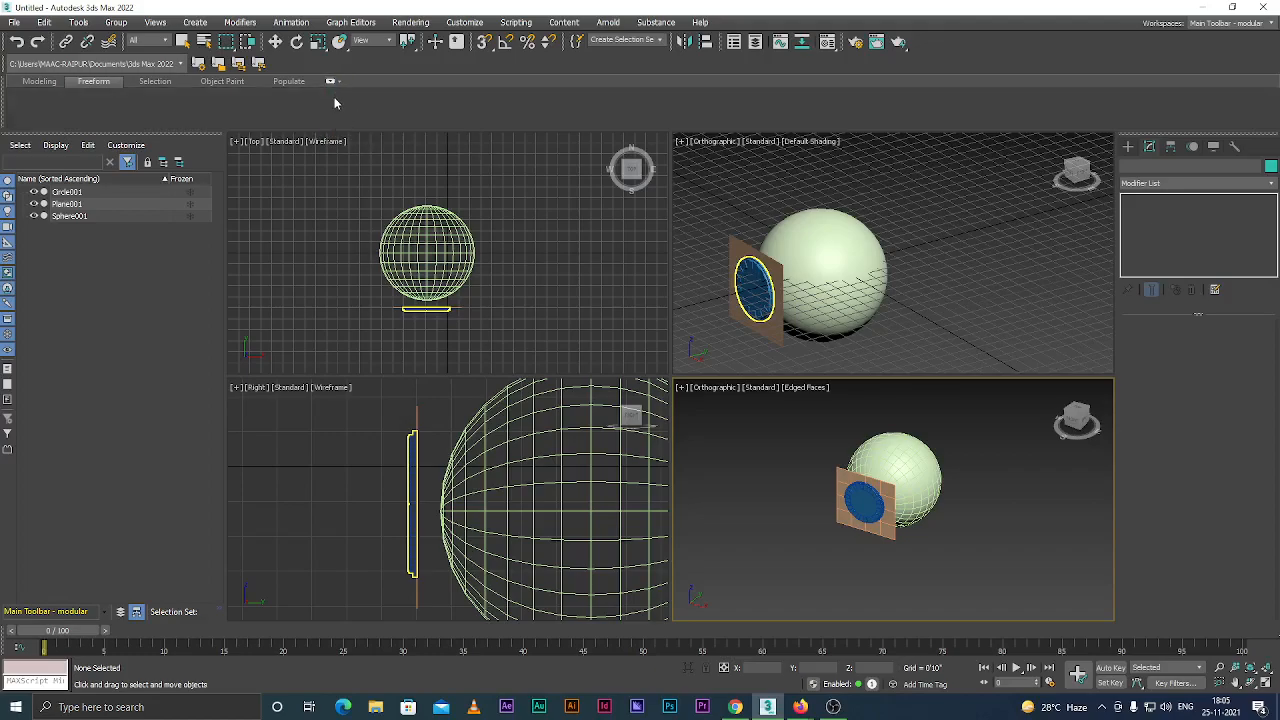
click(337, 82)
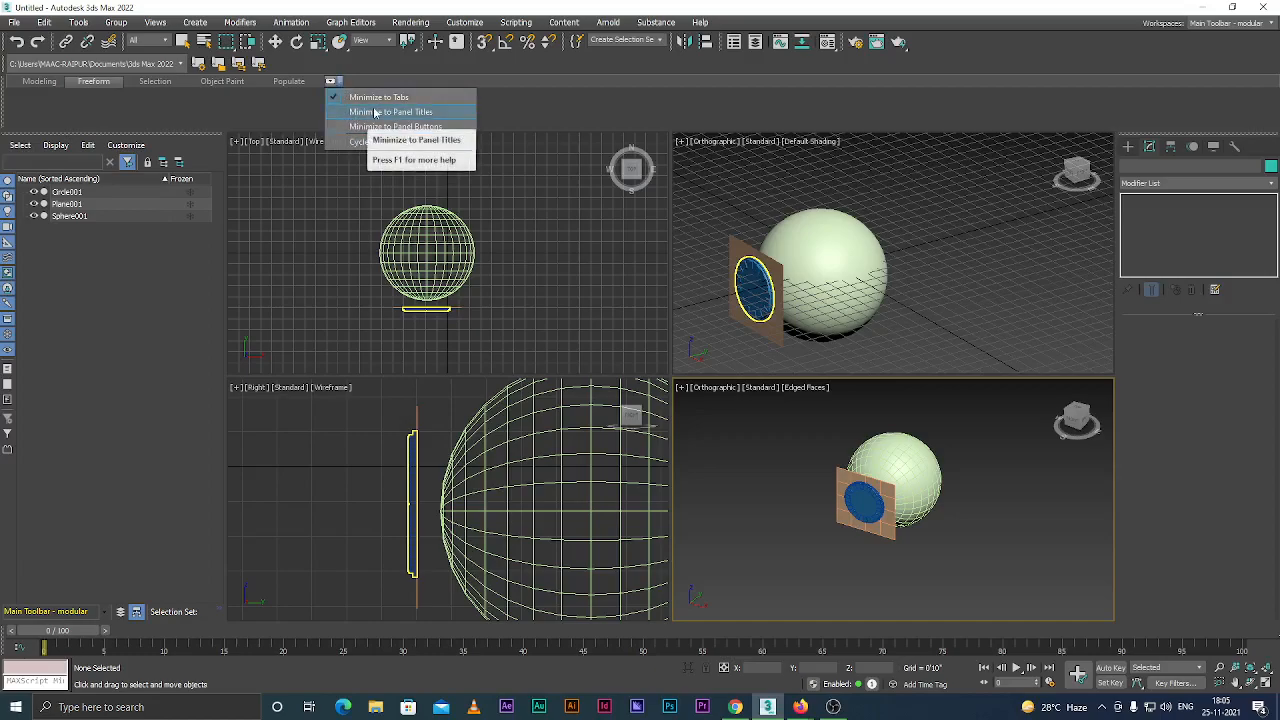
click(376, 112)
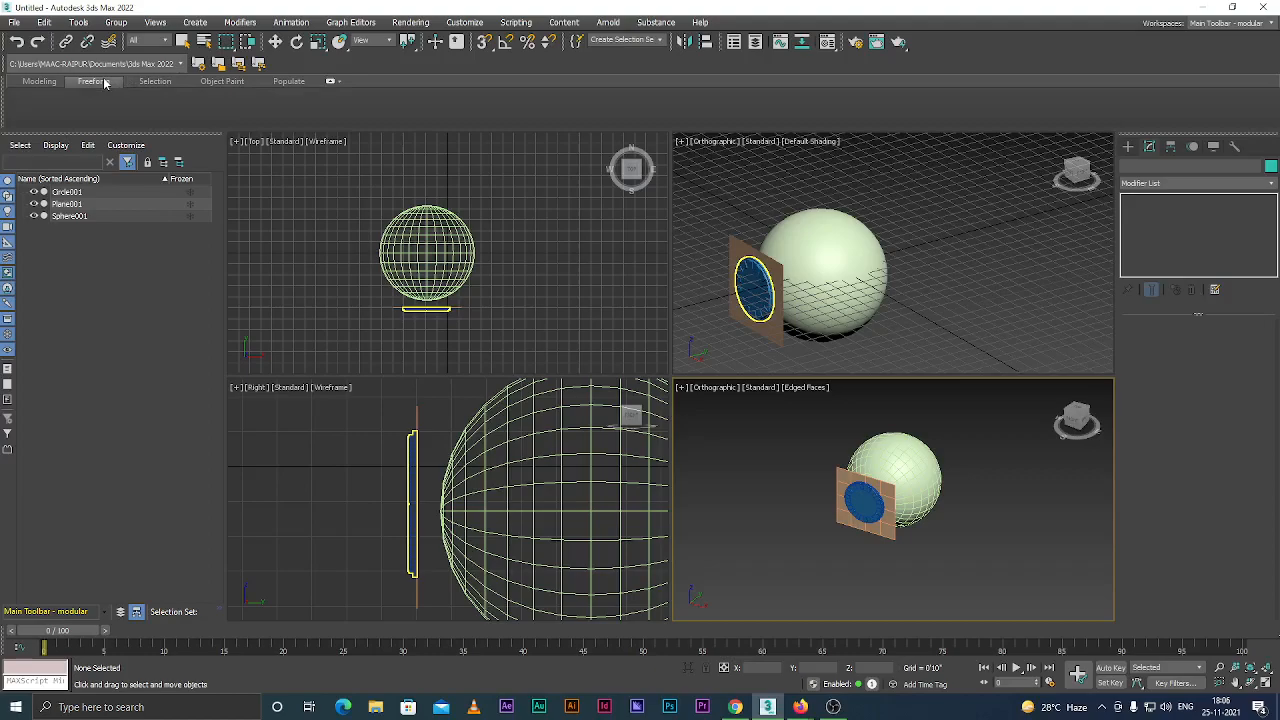
click(988, 579)
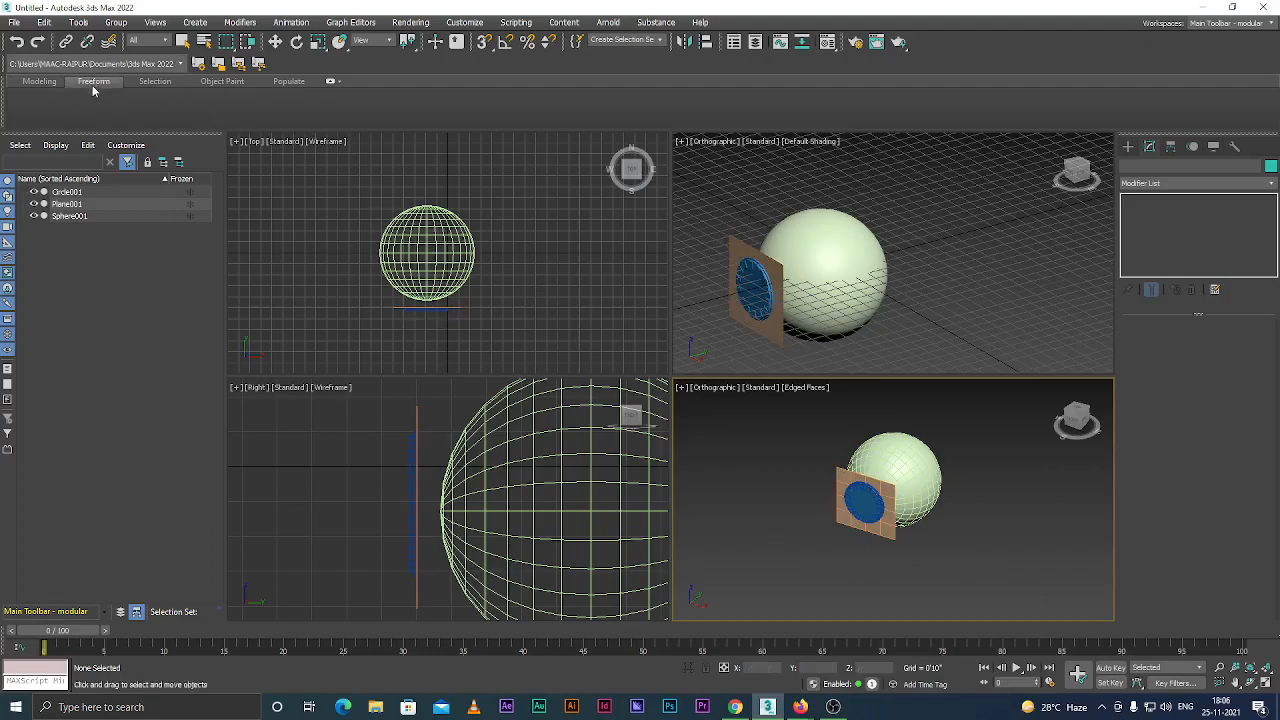
Look through the Modeling, Freeform, Selection, Object Paint and Populate tools for a conform option.
click(40, 81)
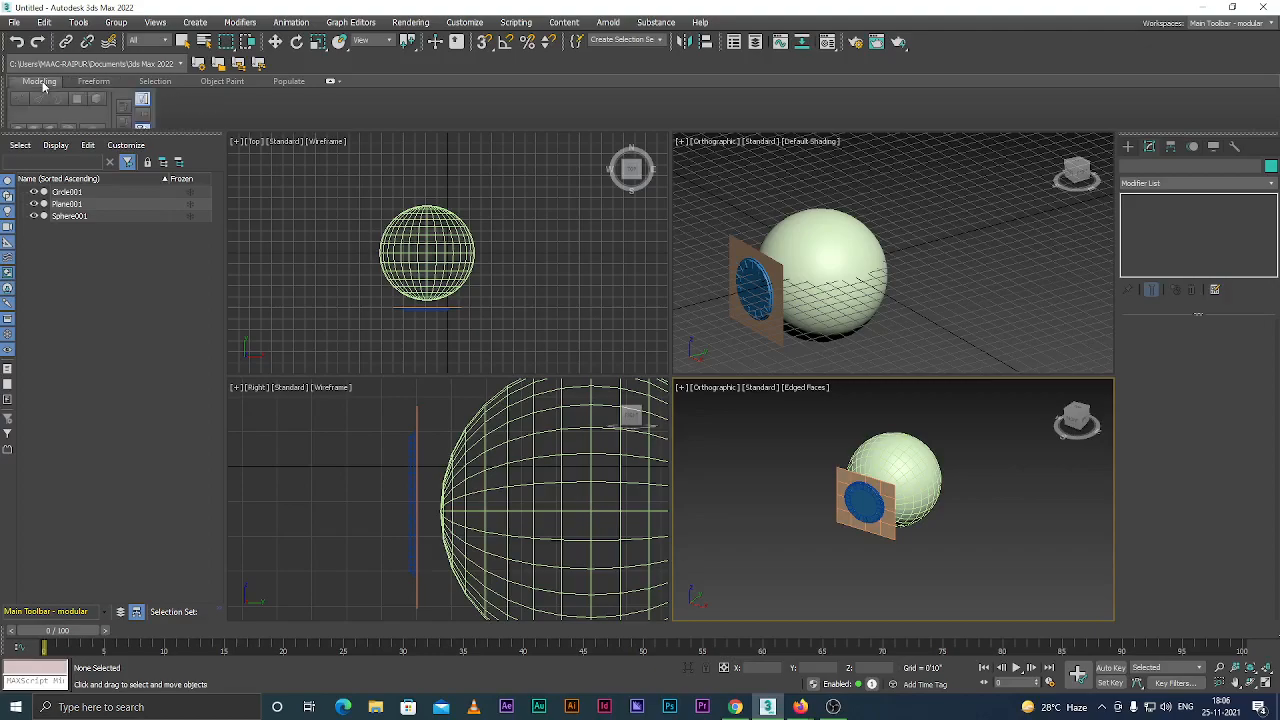
click(93, 82)
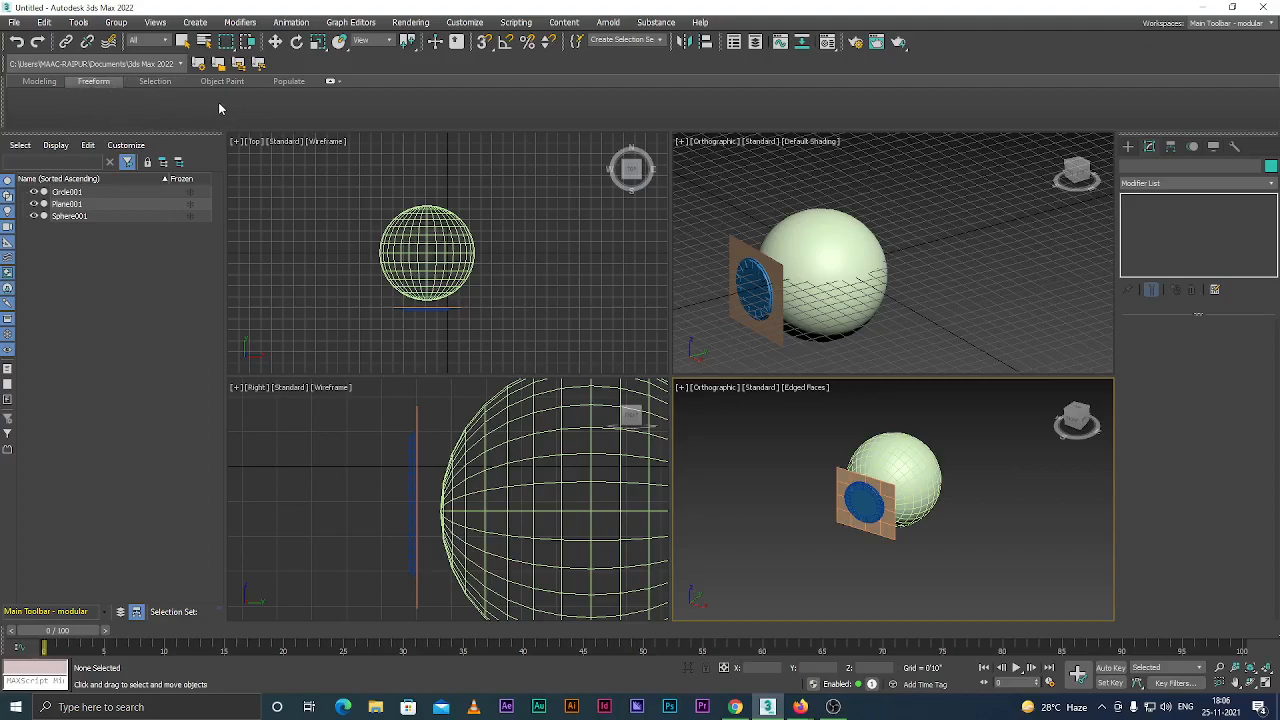
scroll(918, 492, up, 4)
scroll(931, 457, up, 3)
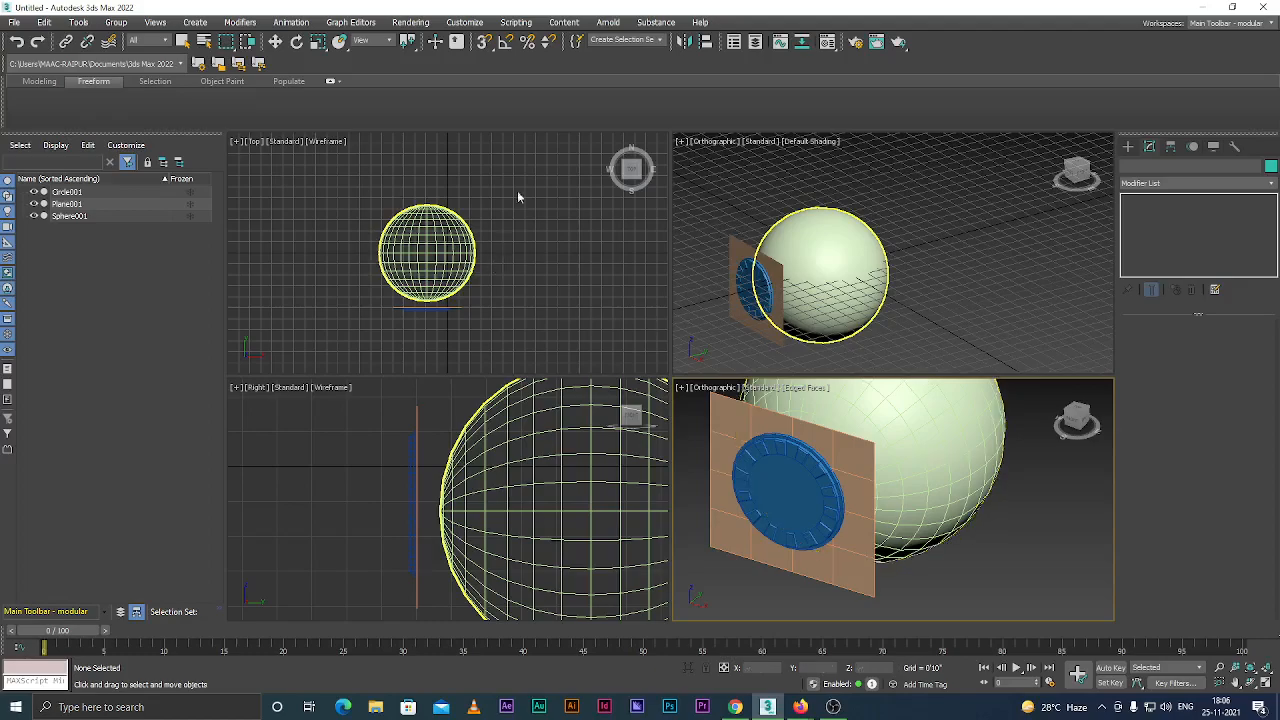
click(41, 82)
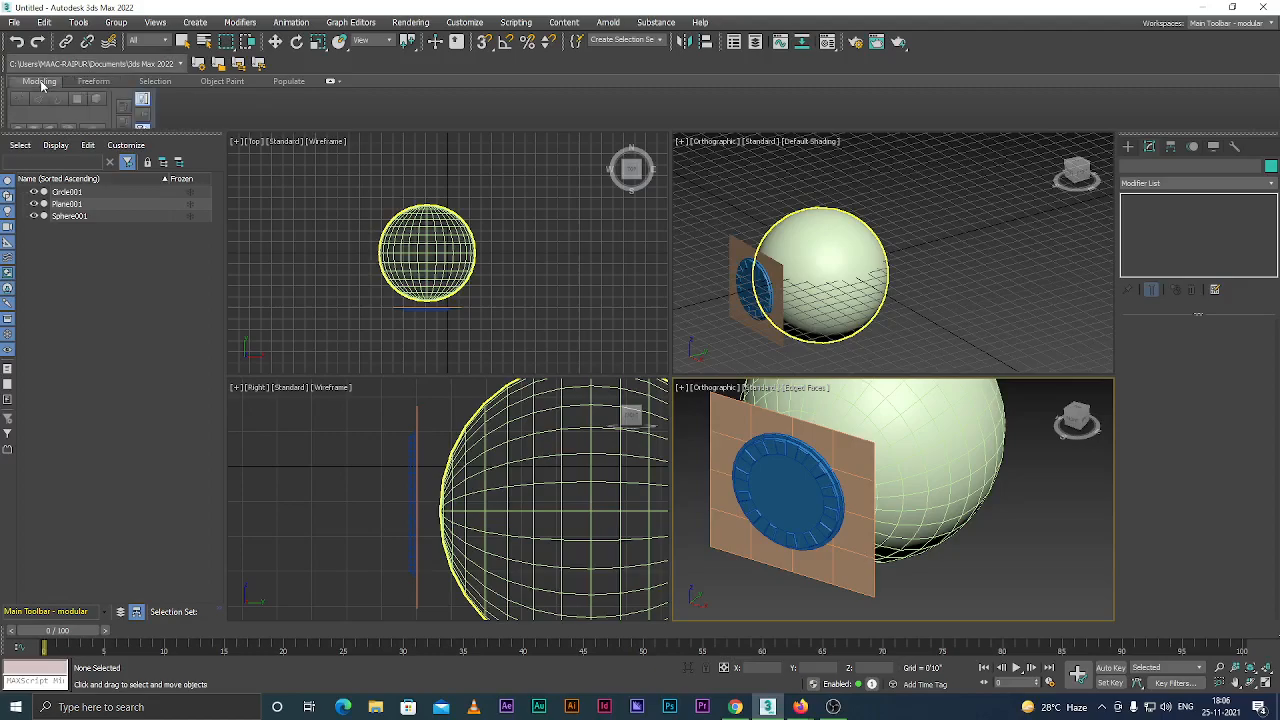
click(94, 82)
click(155, 82)
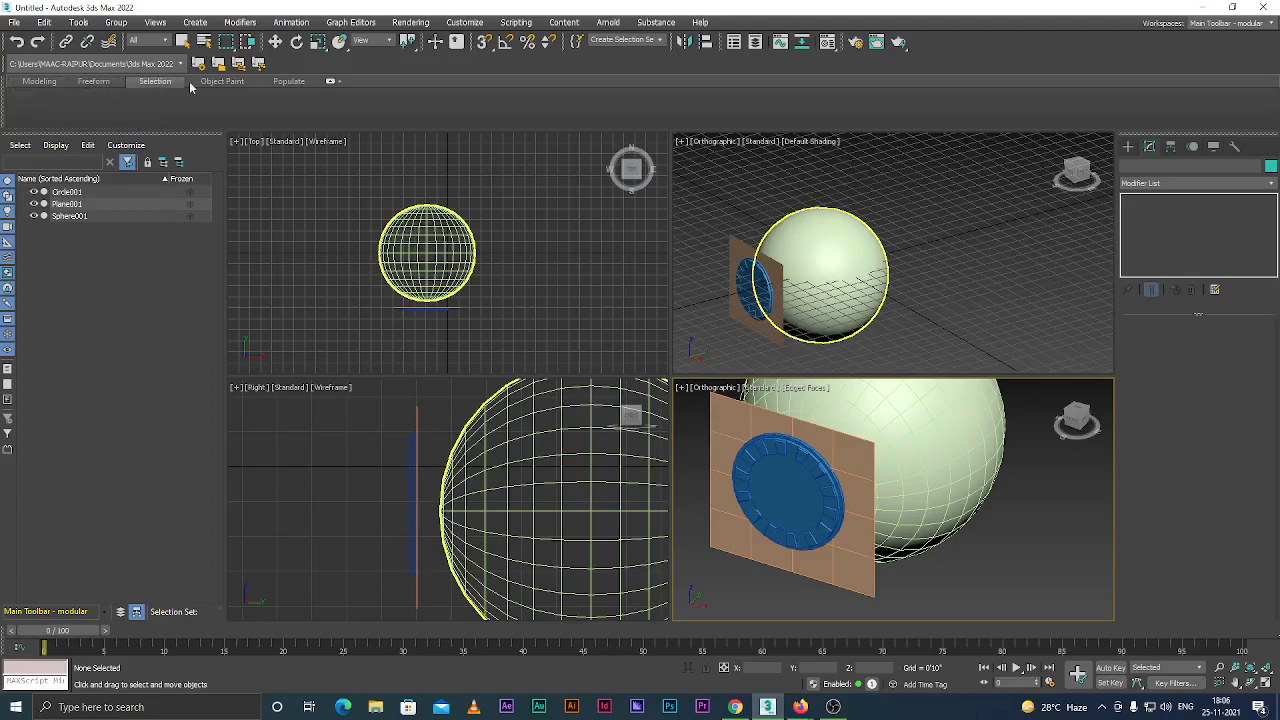
click(94, 82)
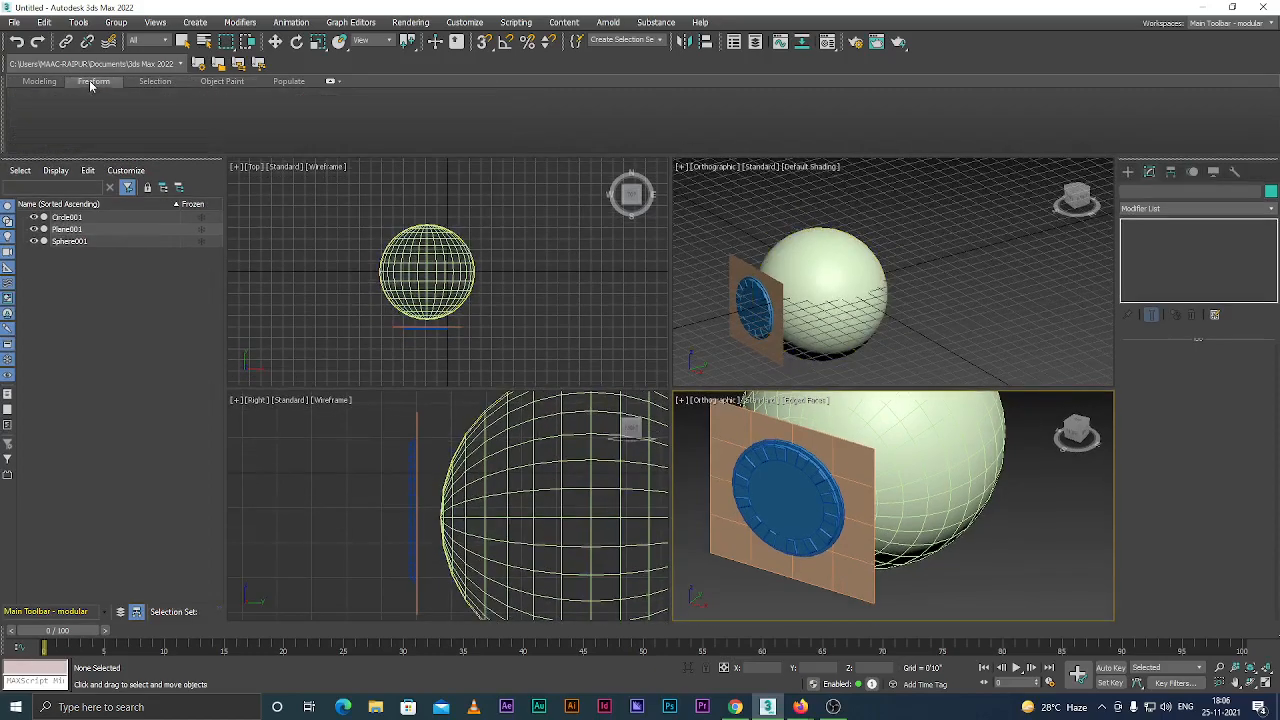
click(166, 81)
click(210, 82)
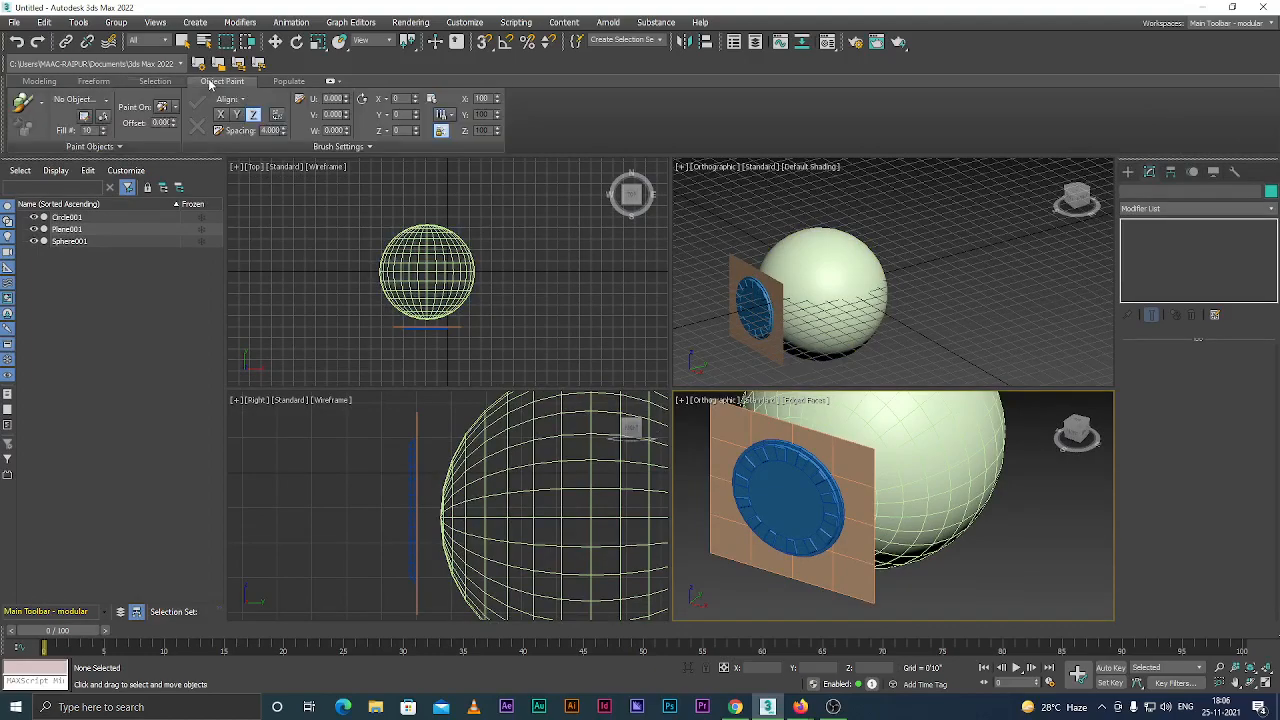
click(289, 82)
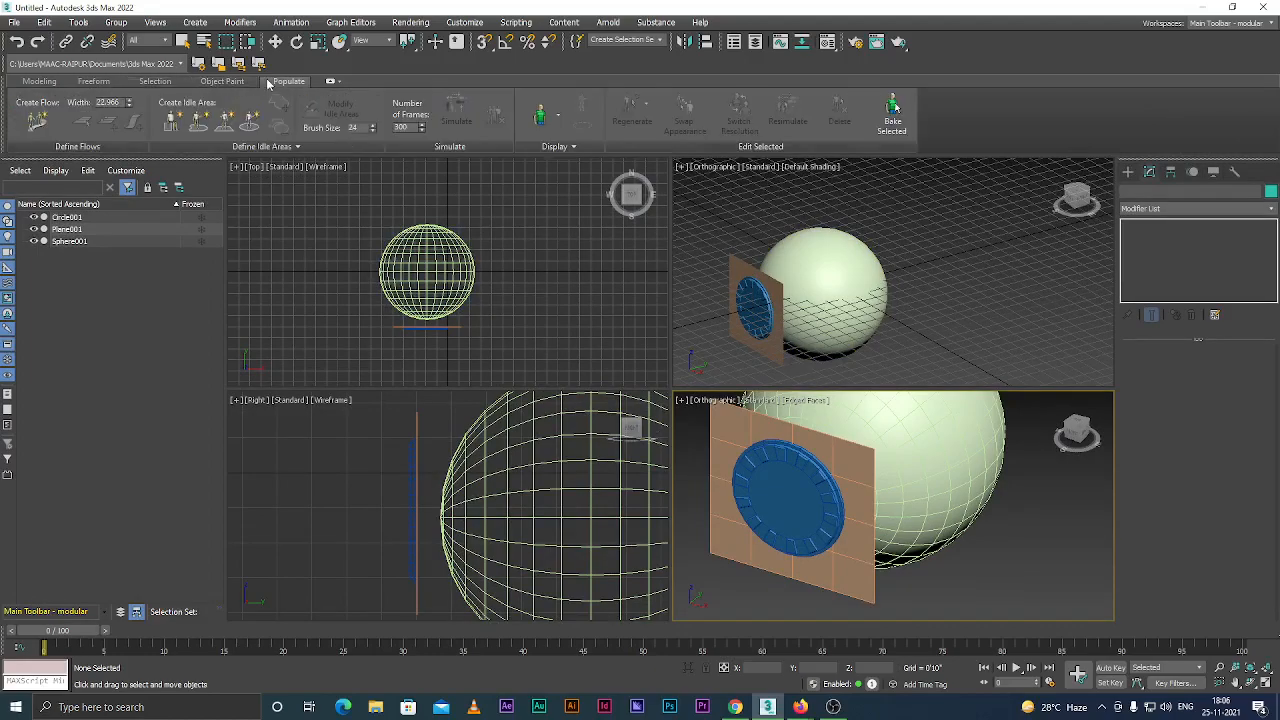
click(150, 82)
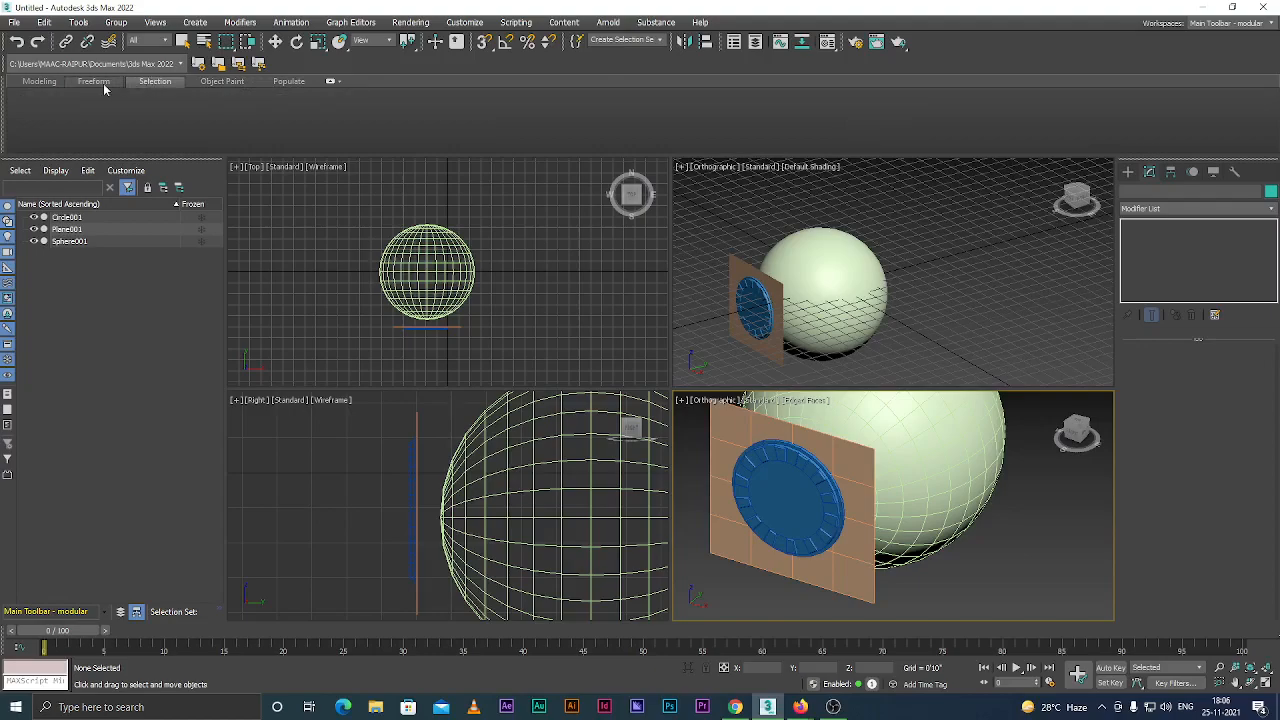
click(104, 84)
scroll(838, 490, down, 2)
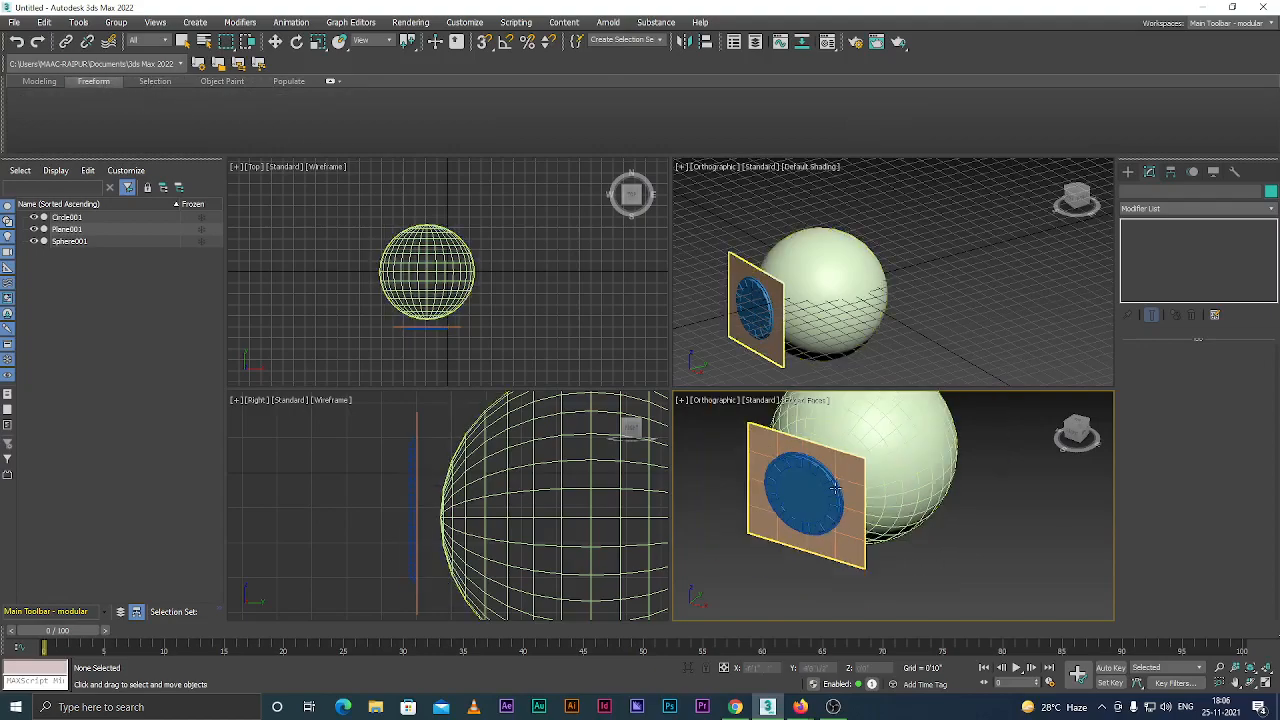
scroll(835, 495, up, 4)
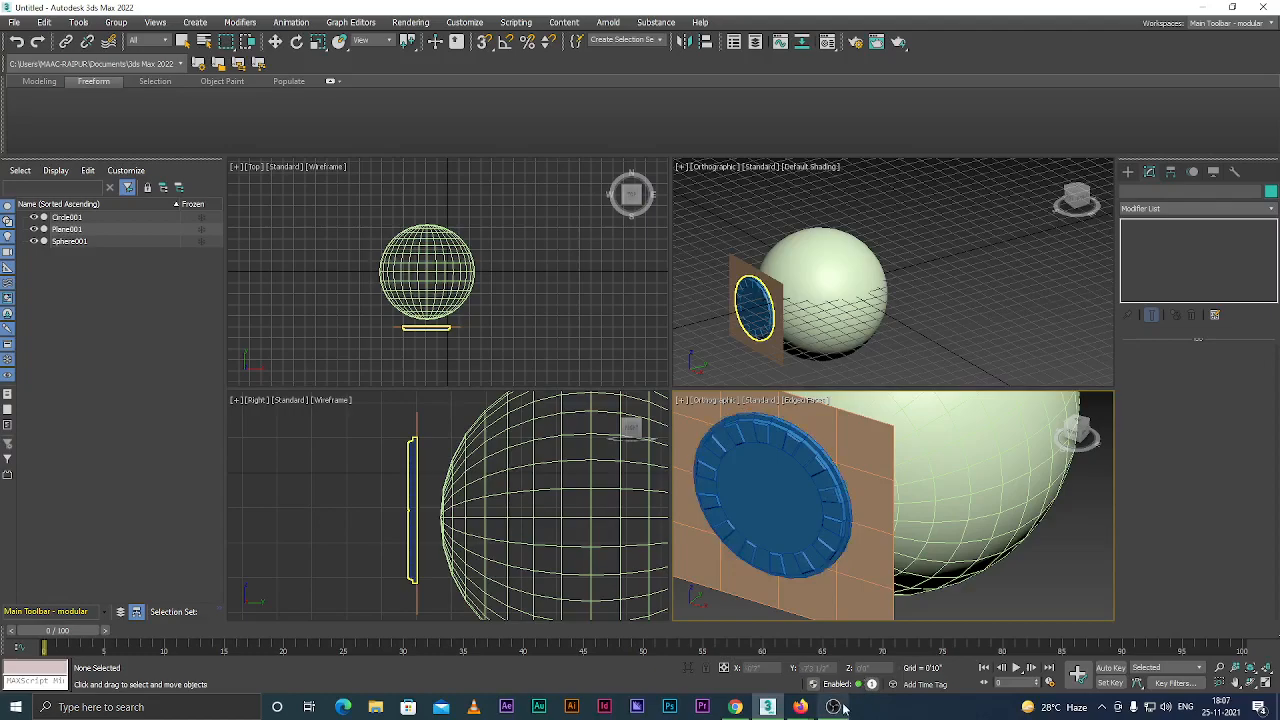
click(835, 707)
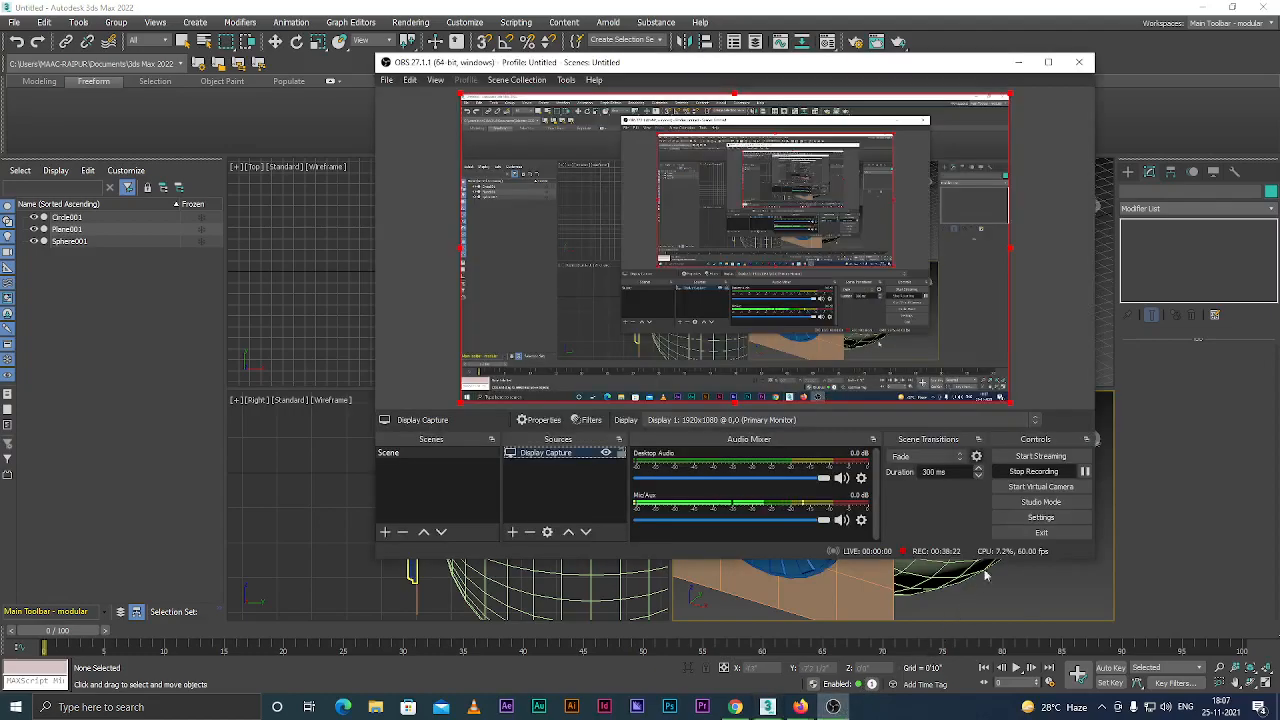